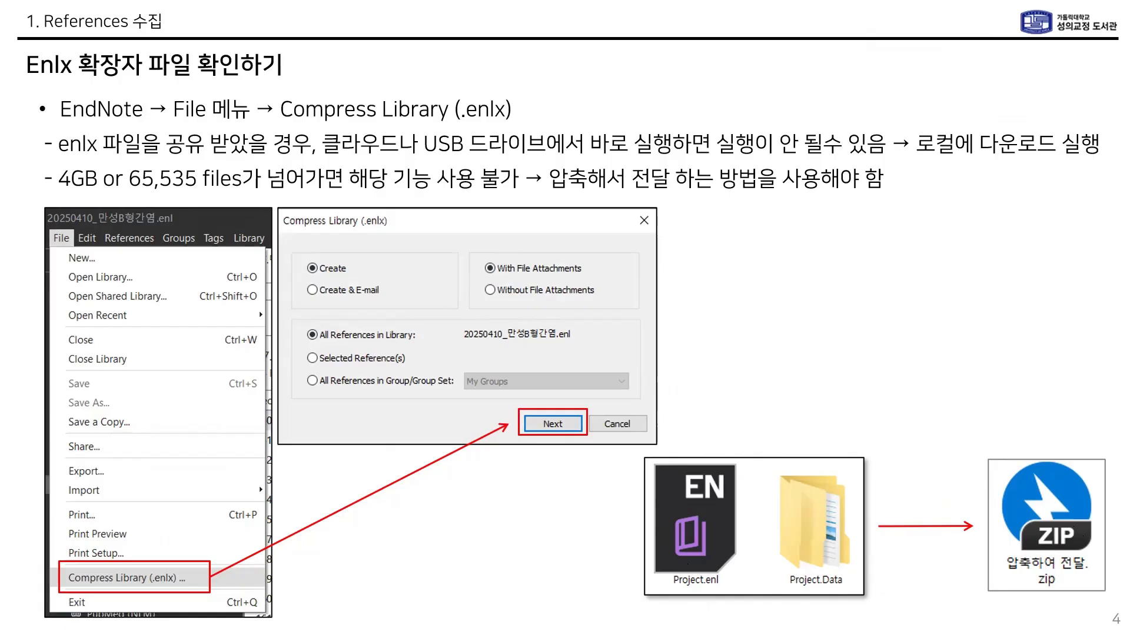
Step: Place the Downloads window over the slide, widen its navigation pane and open the OneDrive folder
drag(0, 104, 442, 105)
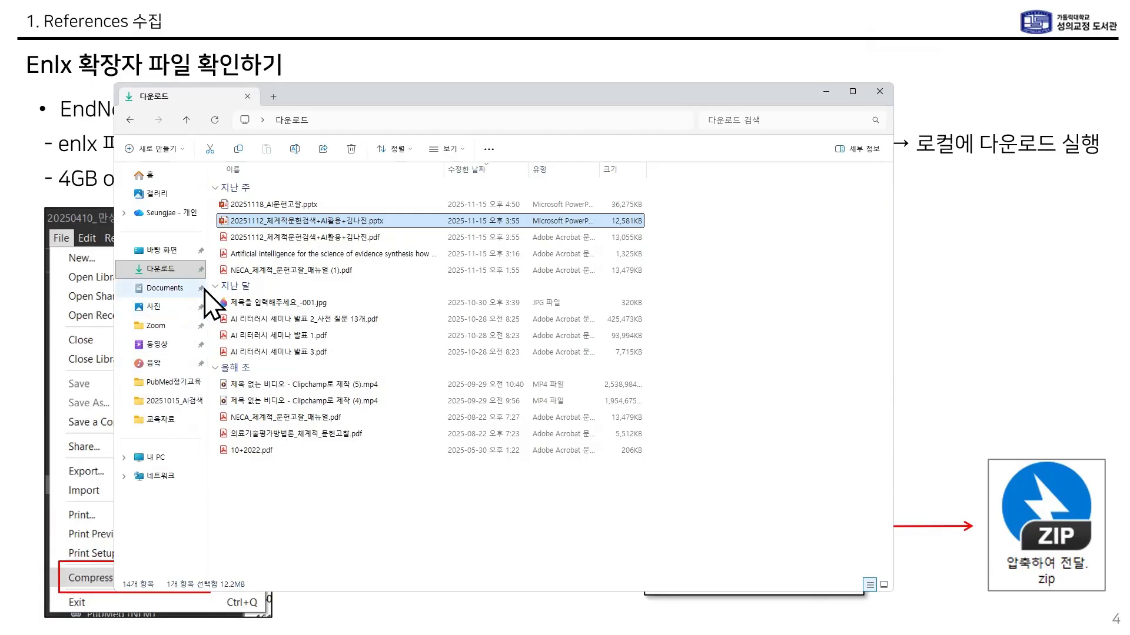
drag(206, 284, 294, 285)
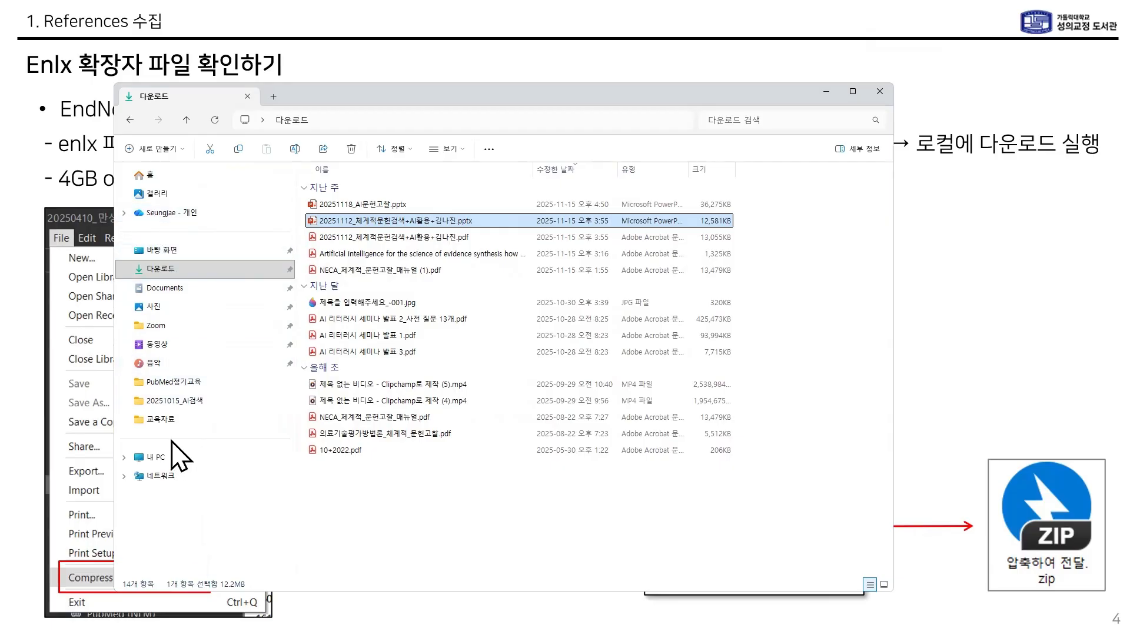
click(188, 215)
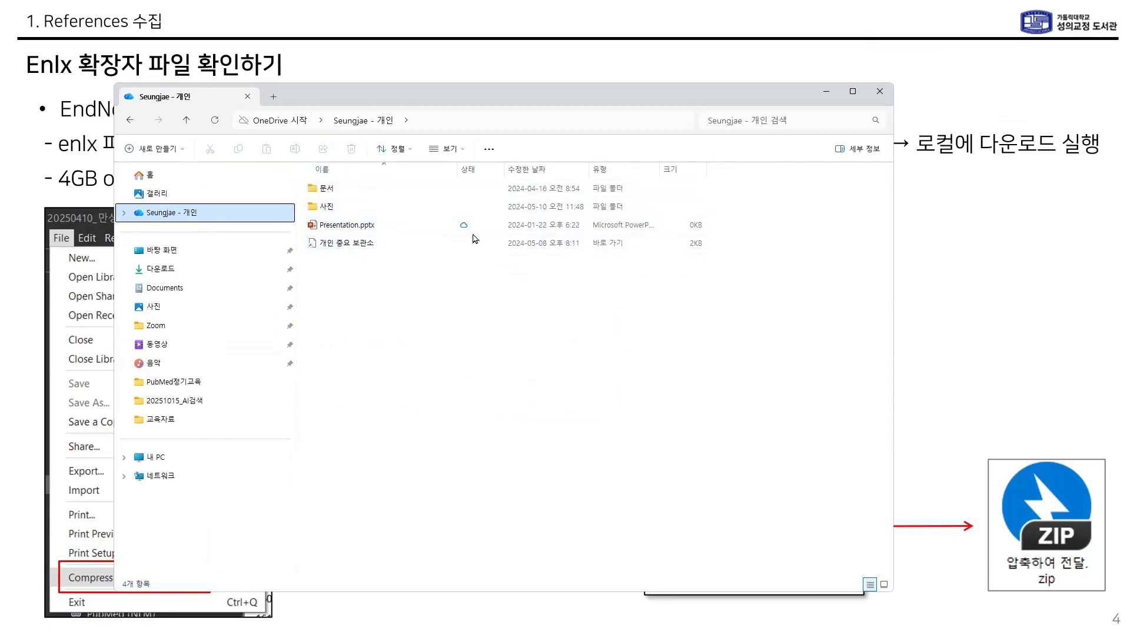
Step: Close the file window and launch EndNote from the pinned Start menu tile
mouse_move(467, 235)
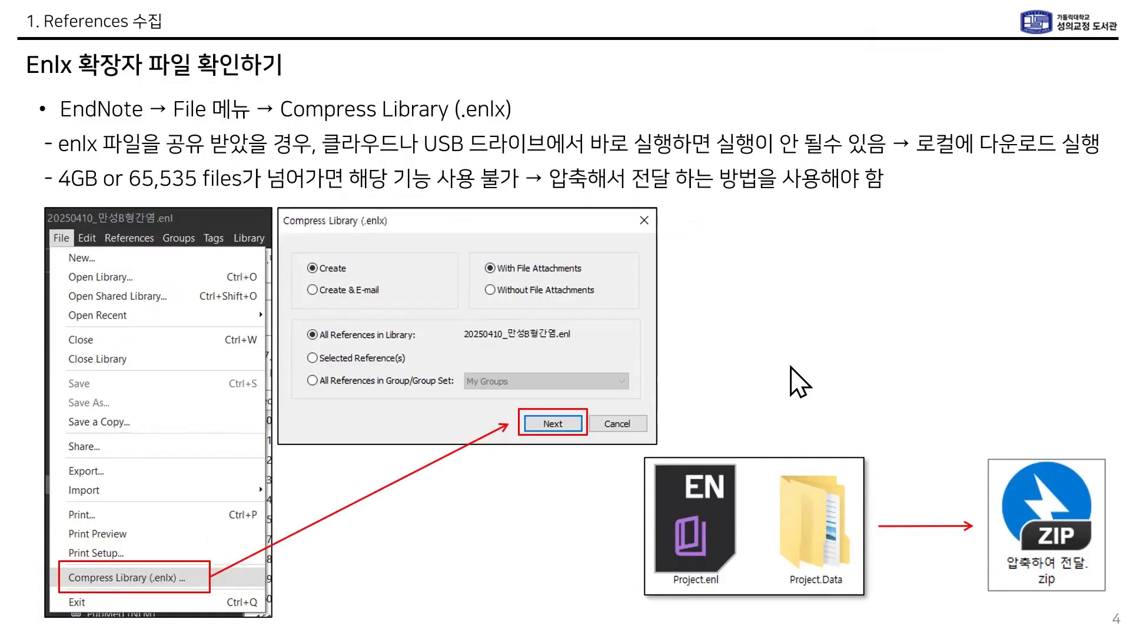
click(790, 366)
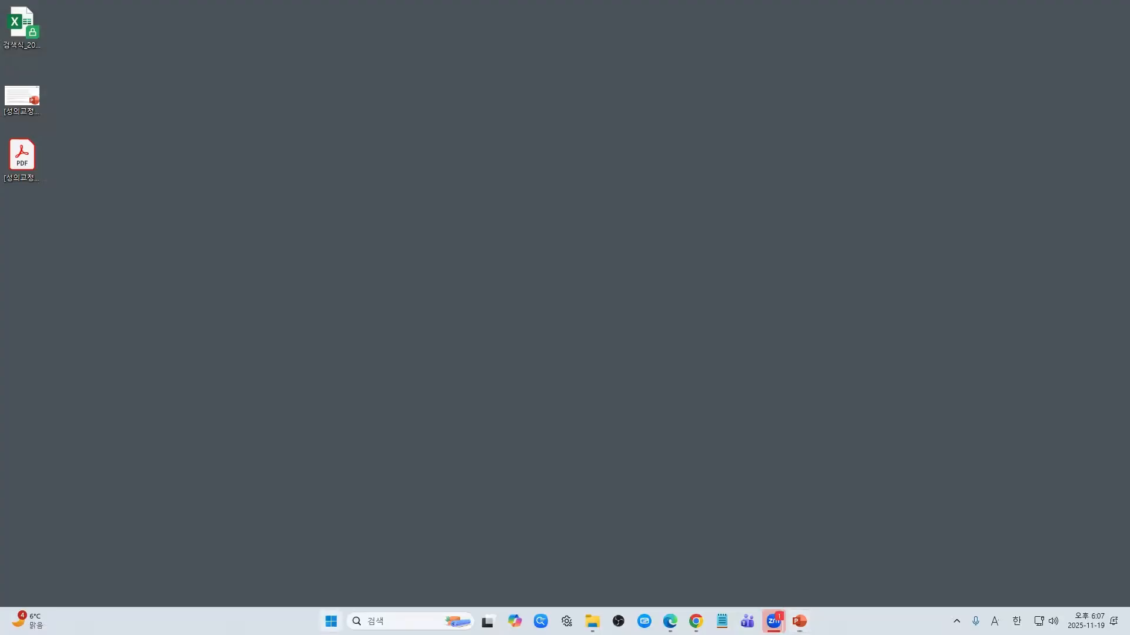
click(331, 621)
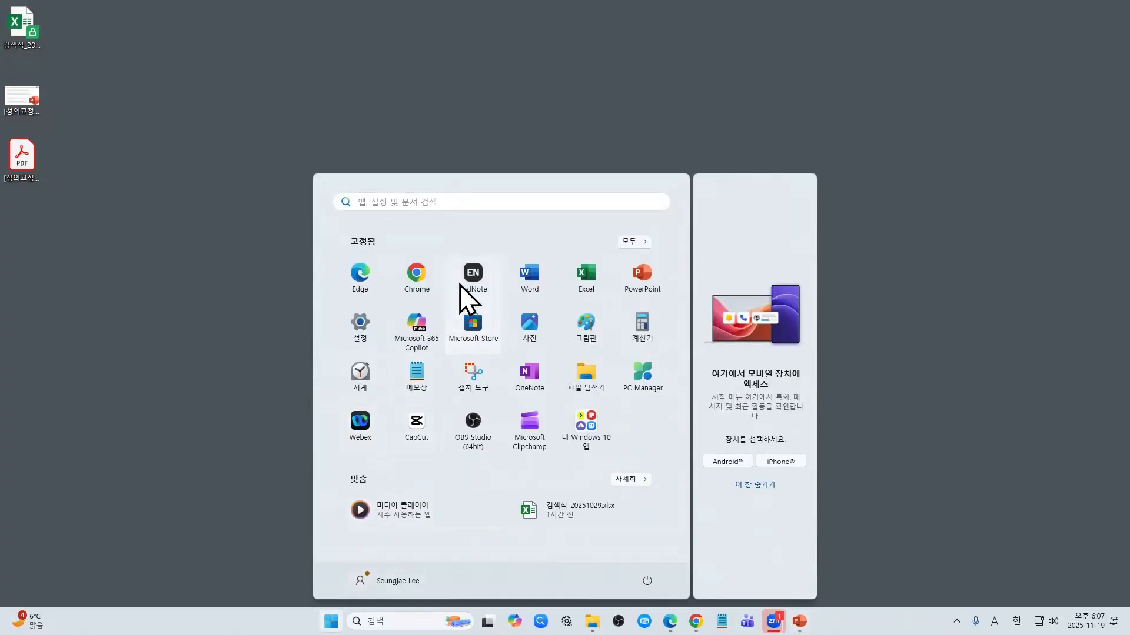
click(474, 274)
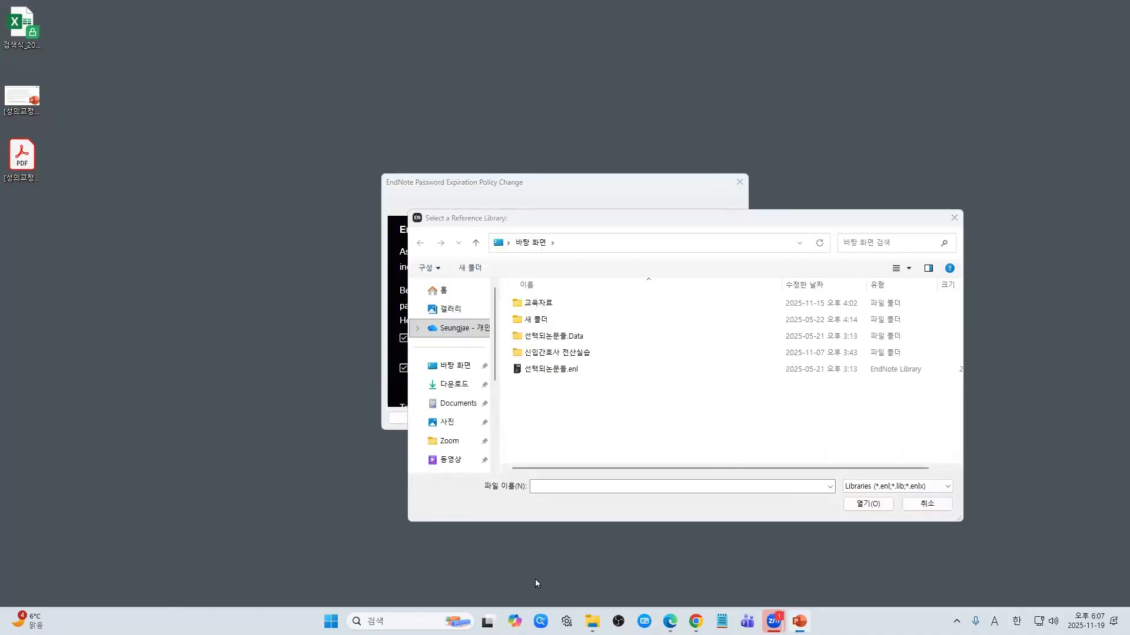
Step: Cancel the Select a Reference Library dialog and dismiss the Password Expiration Policy notice
click(927, 504)
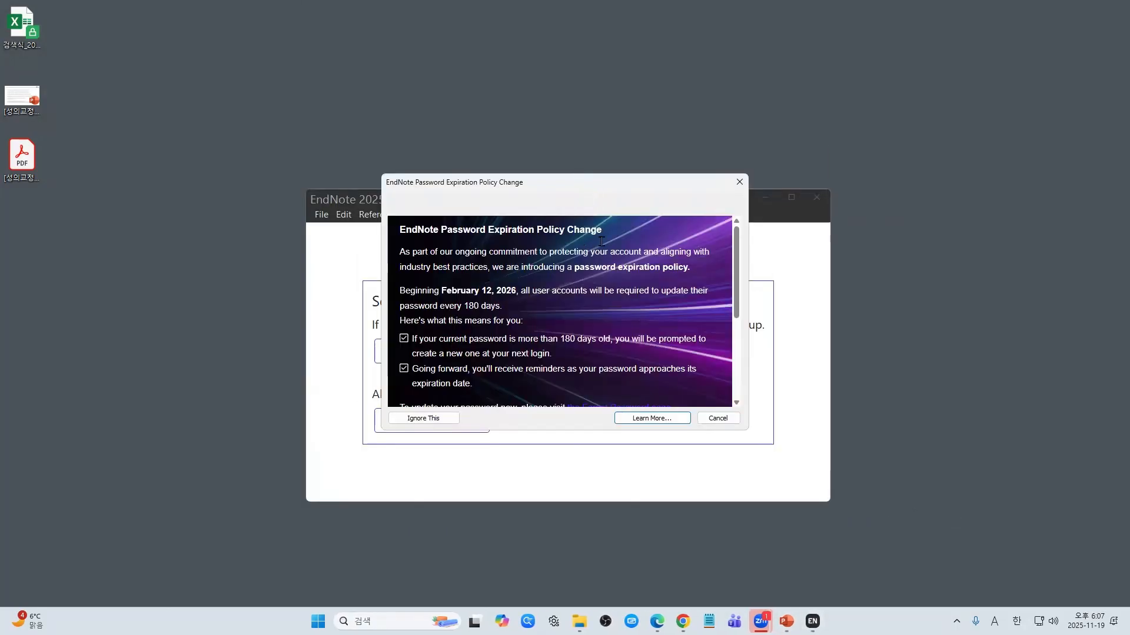
triple_click(537, 232)
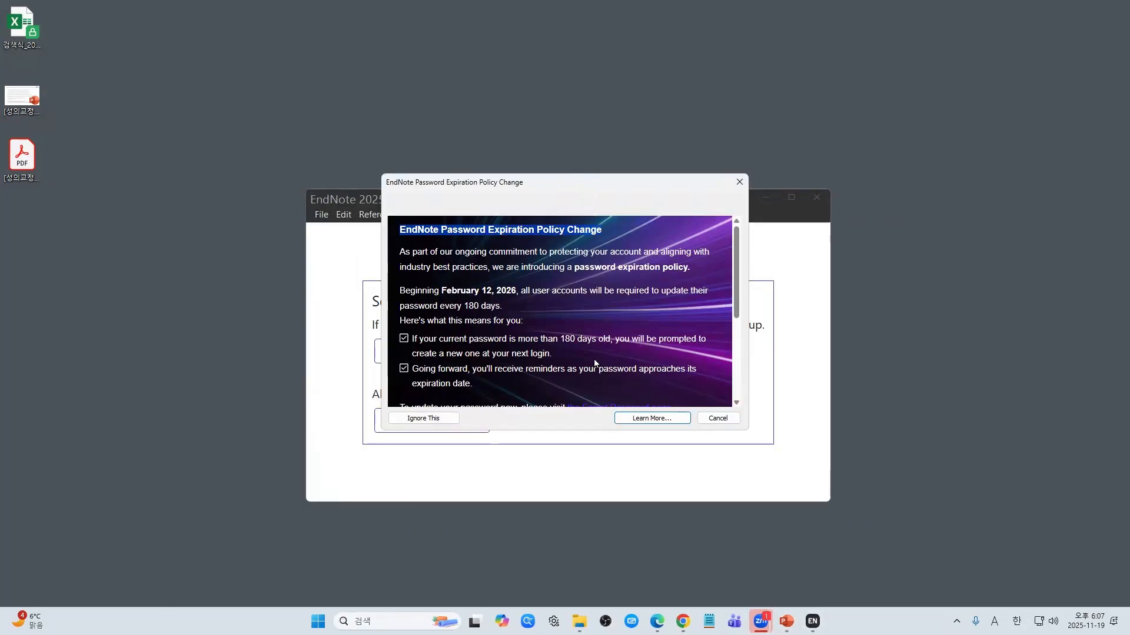
scroll(619, 359, down, 5)
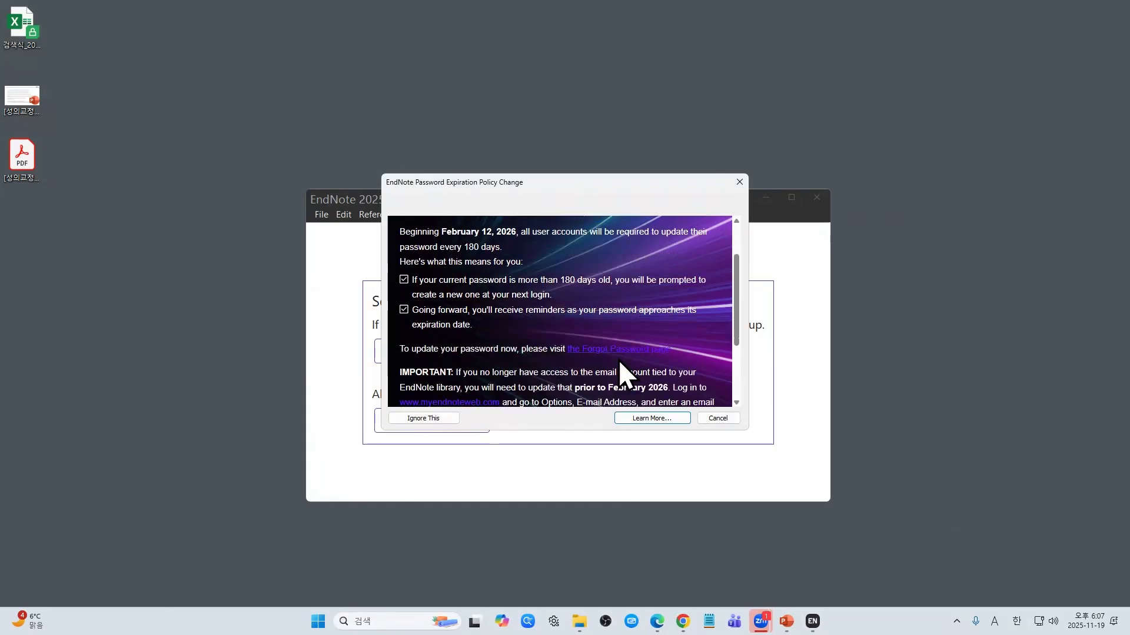
click(719, 419)
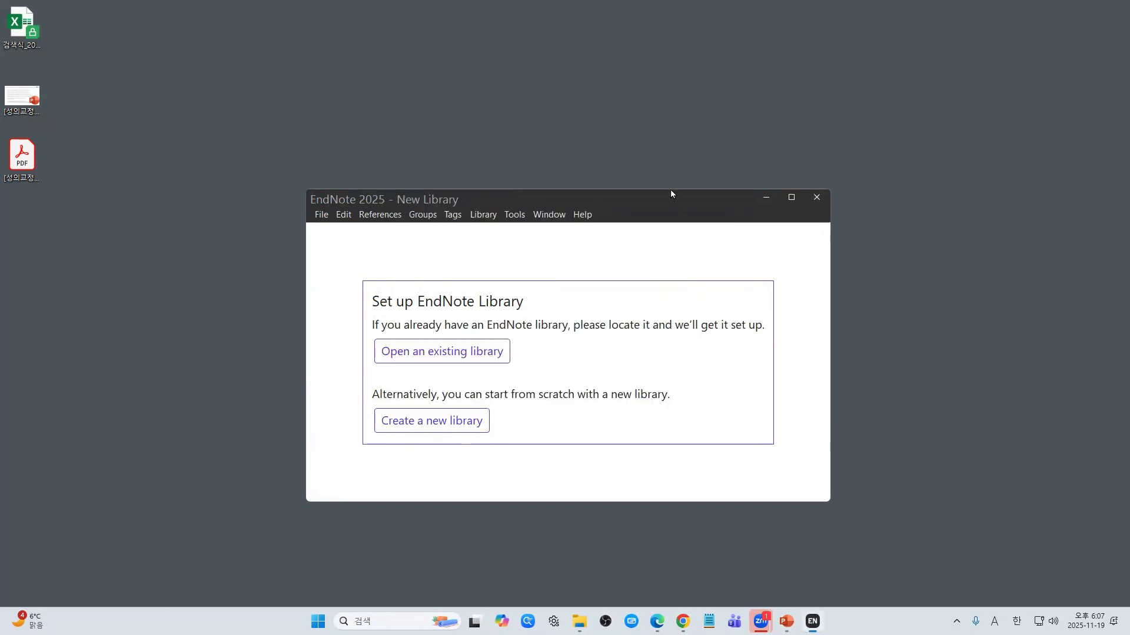
Step: Run Help > Check for Updates, dismissing the password policy notice each time it appears
drag(671, 193, 674, 164)
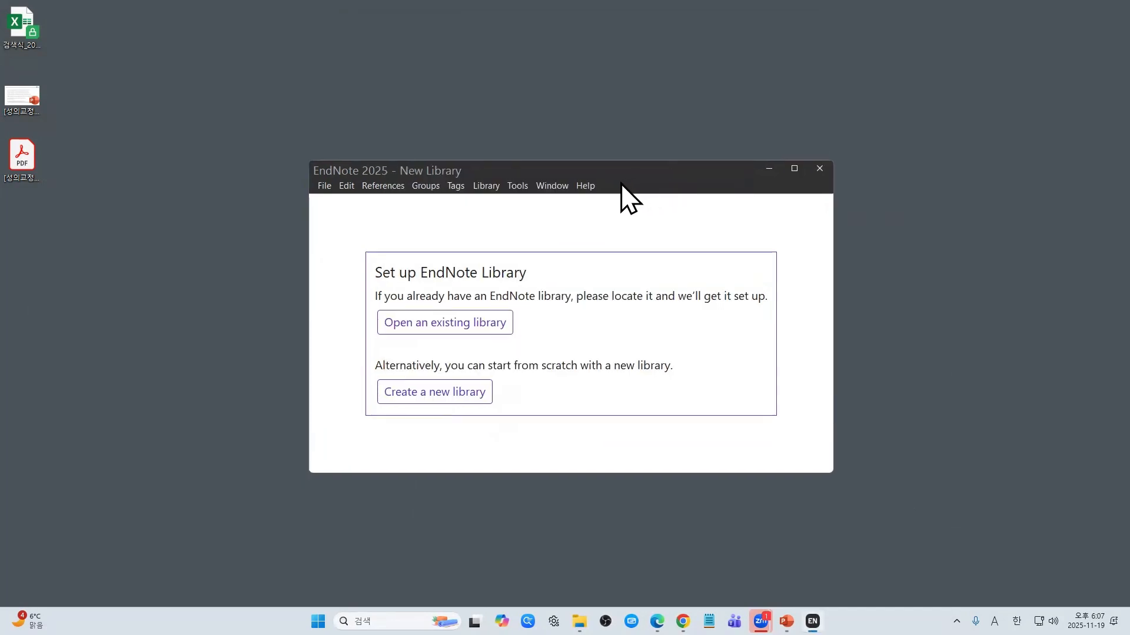
click(585, 186)
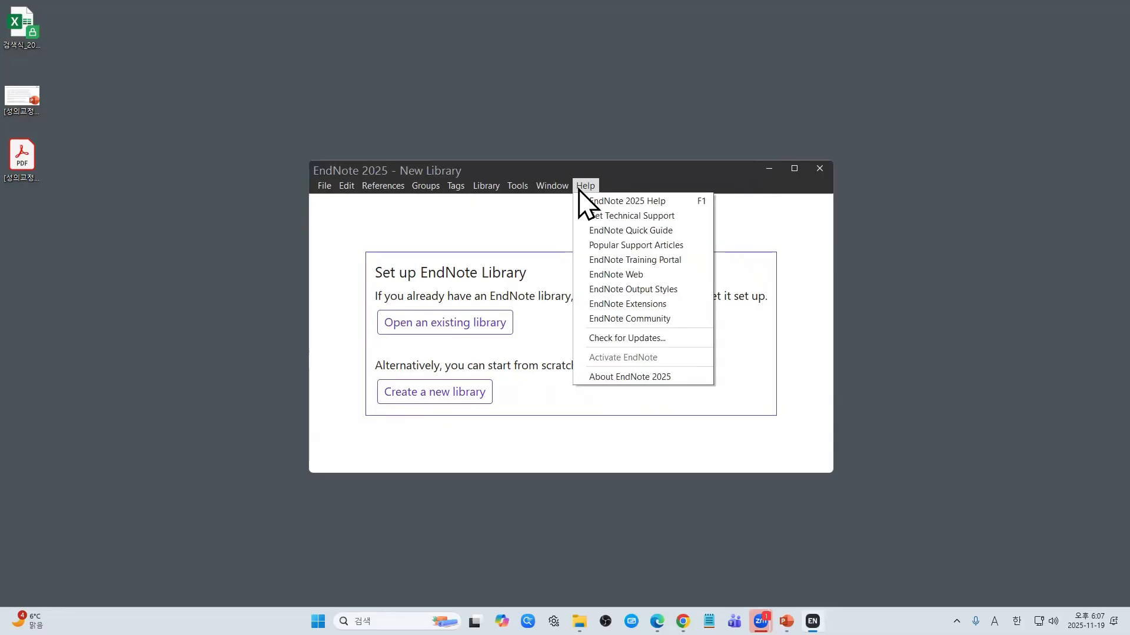
click(679, 340)
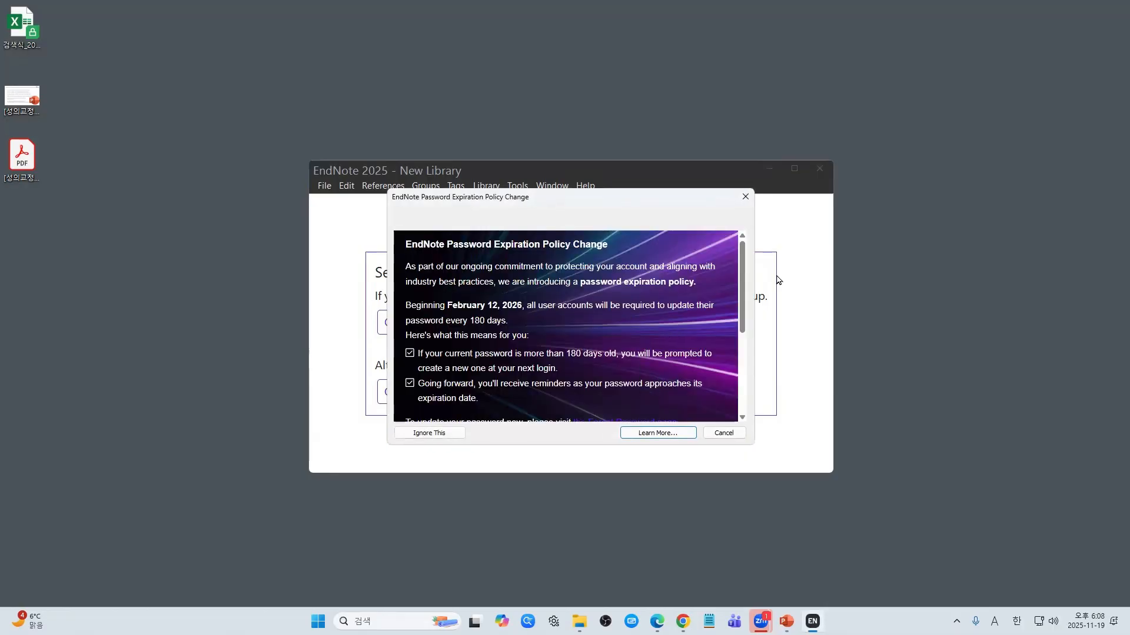
click(746, 196)
click(595, 188)
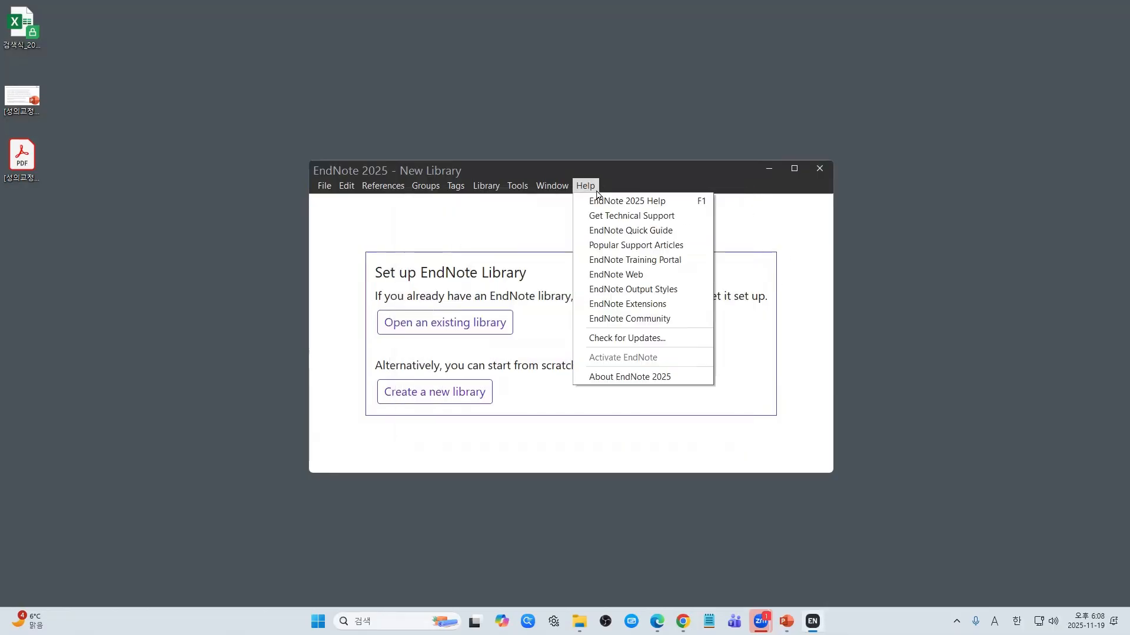
click(621, 338)
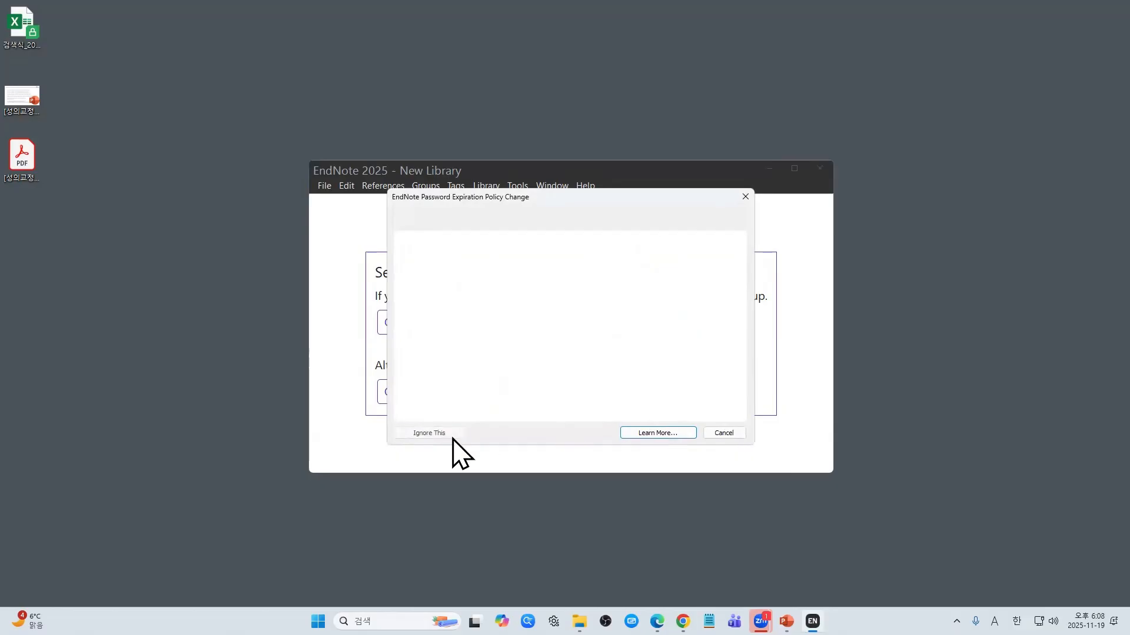
click(449, 435)
Step: Confirm the latest-version message, then view About EndNote 2025 (2025.1, Bld 19456)
click(588, 187)
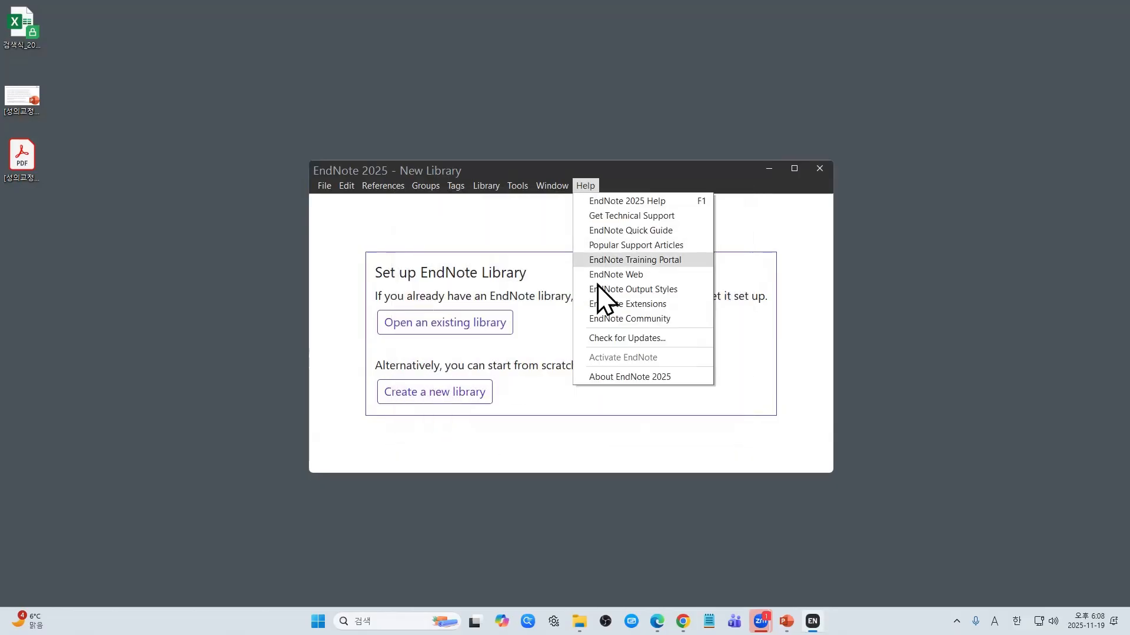
click(617, 337)
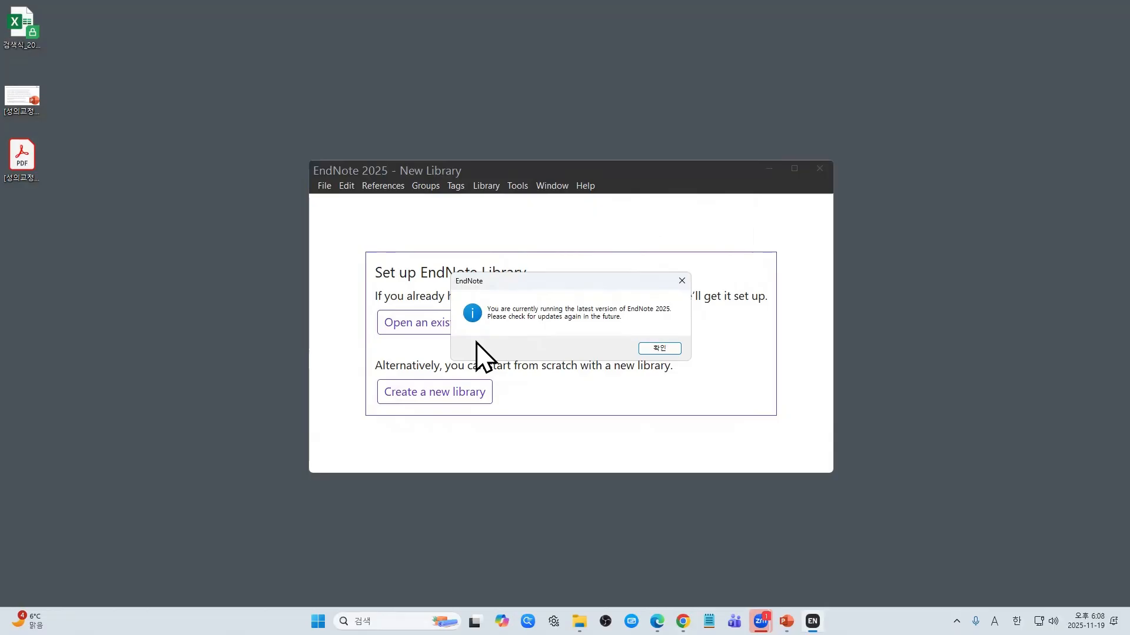
click(661, 347)
click(586, 187)
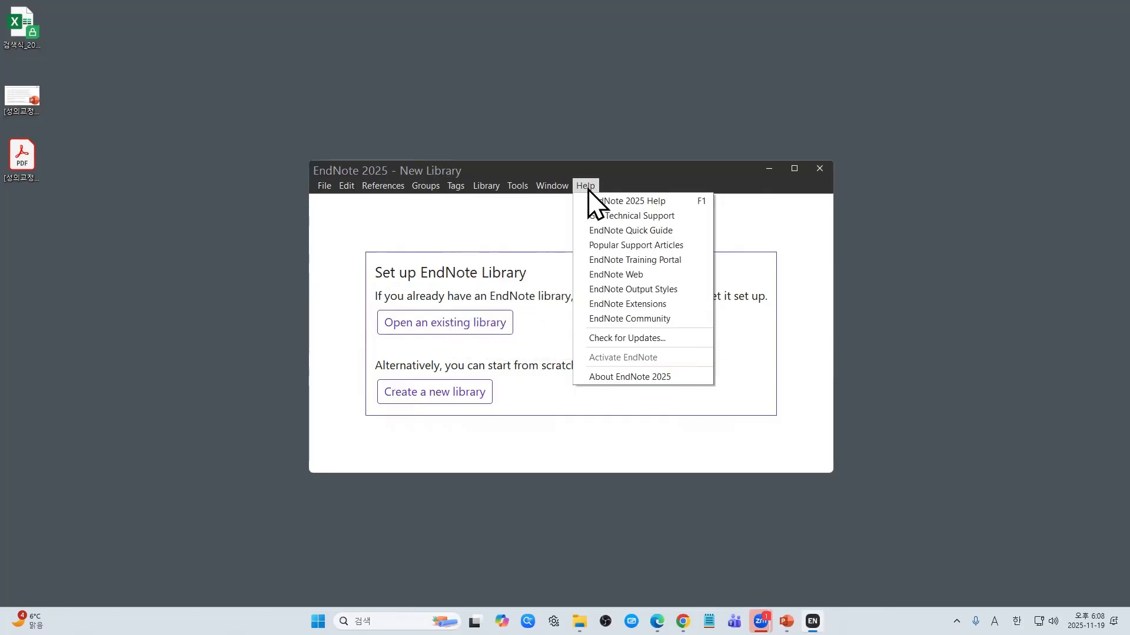
click(631, 377)
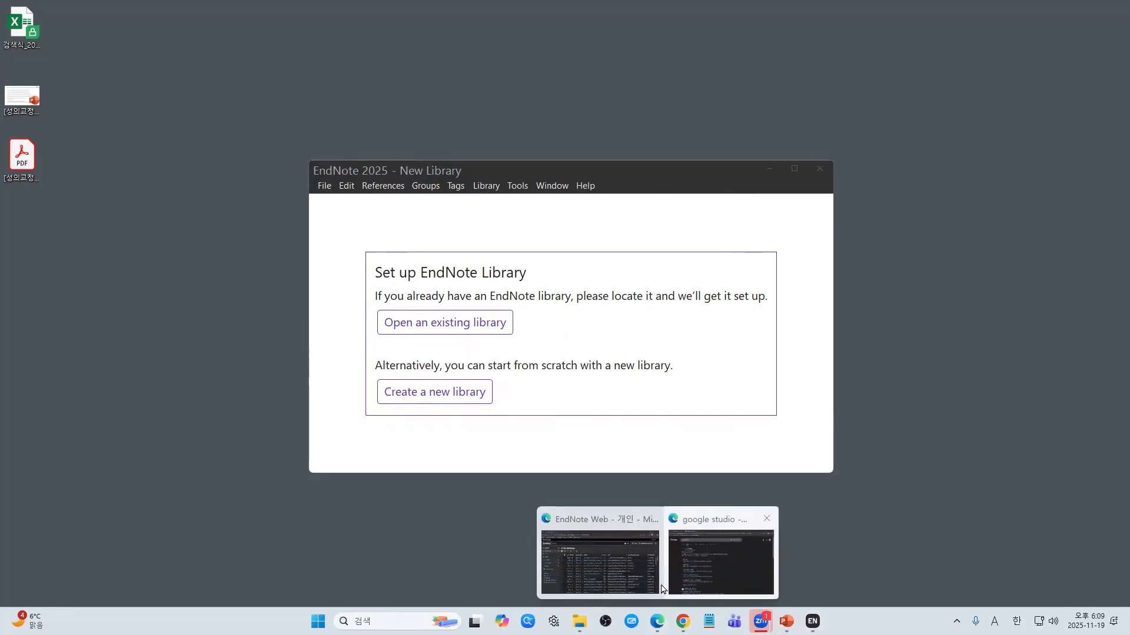
Step: Open the Catholic University Library site in a new maximized browser tab and log in
click(657, 621)
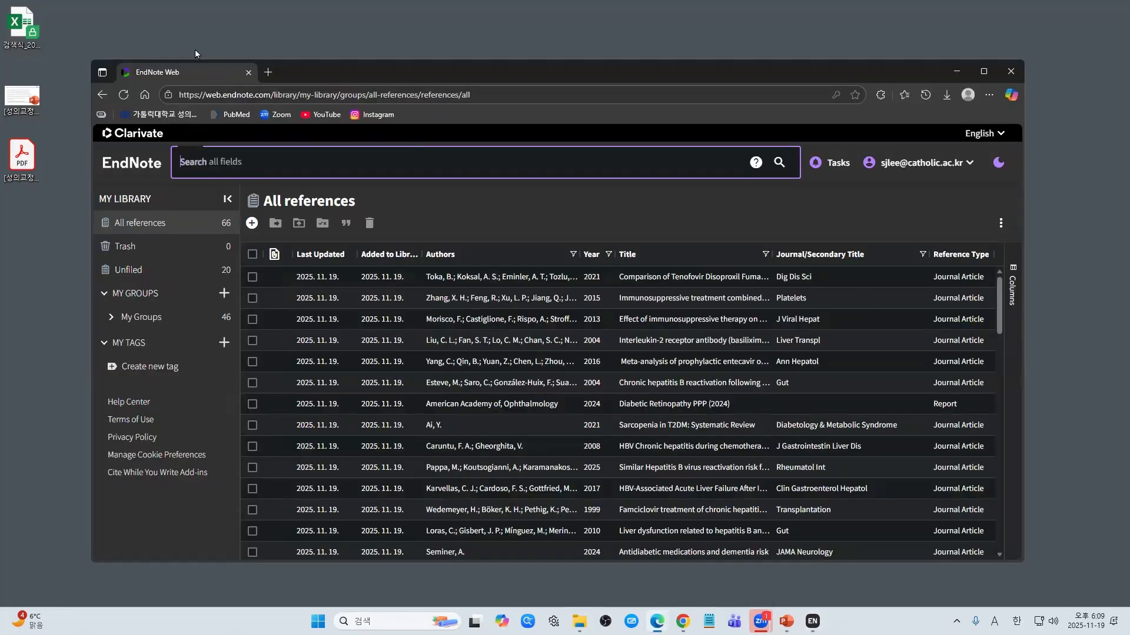
click(268, 72)
click(158, 115)
double_click(536, 76)
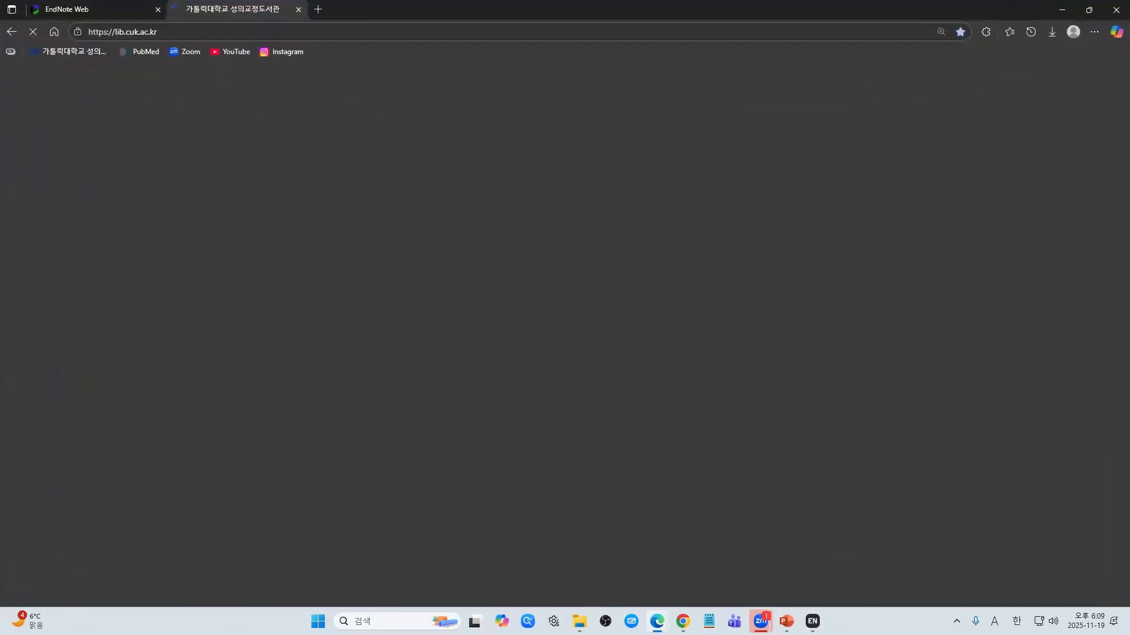
click(563, 77)
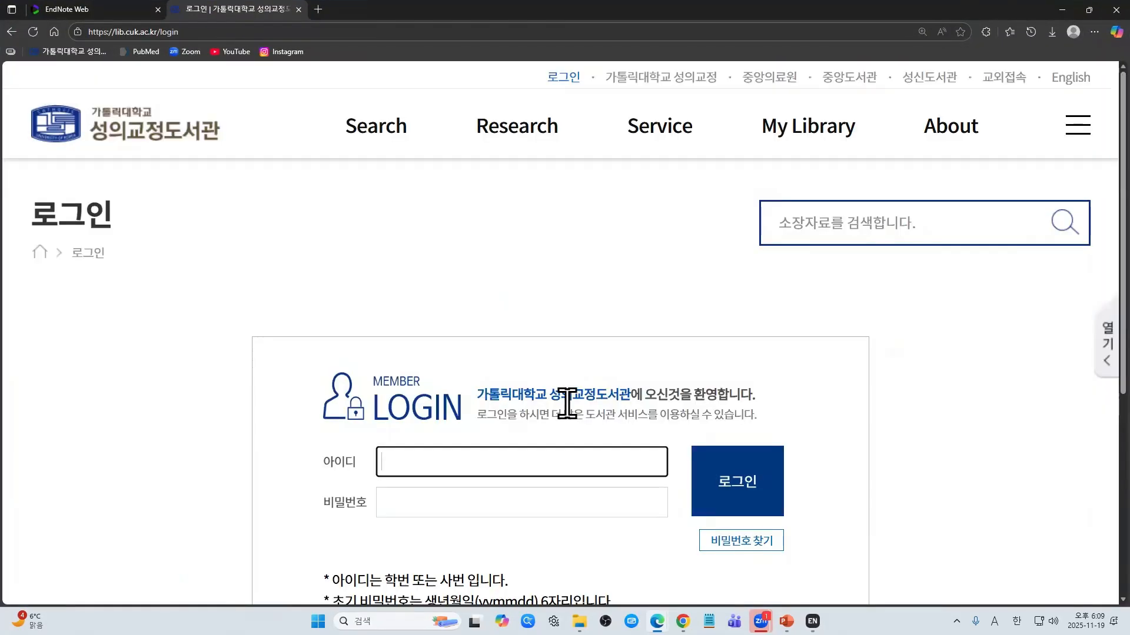
key(Return)
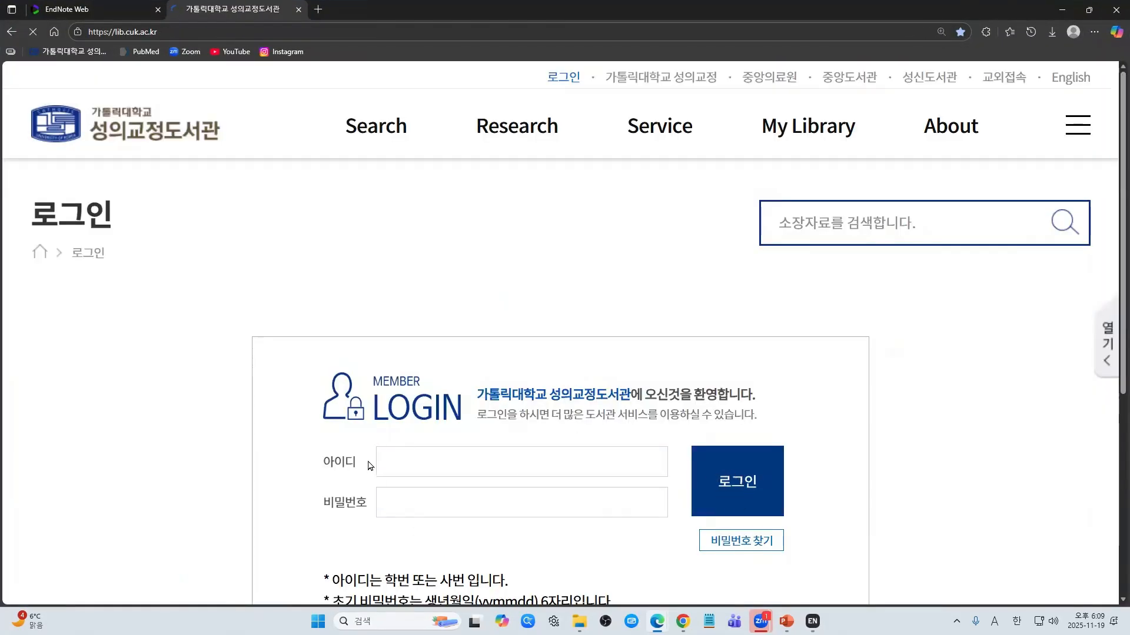
scroll(368, 465, up, 3)
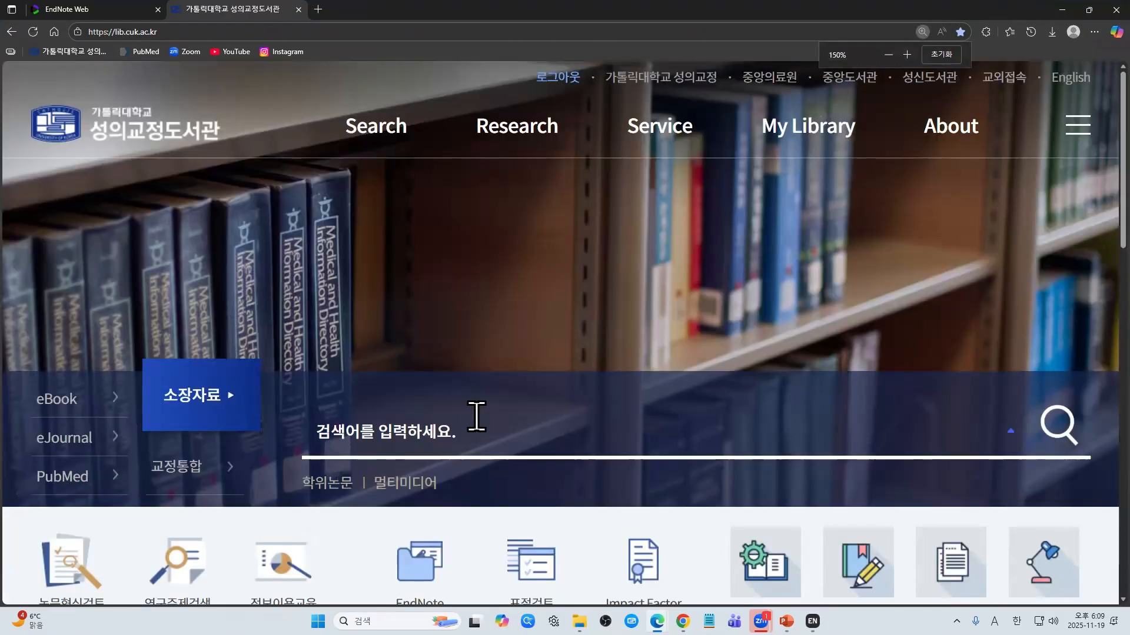
scroll(476, 418, down, 2)
scroll(478, 419, down, 1)
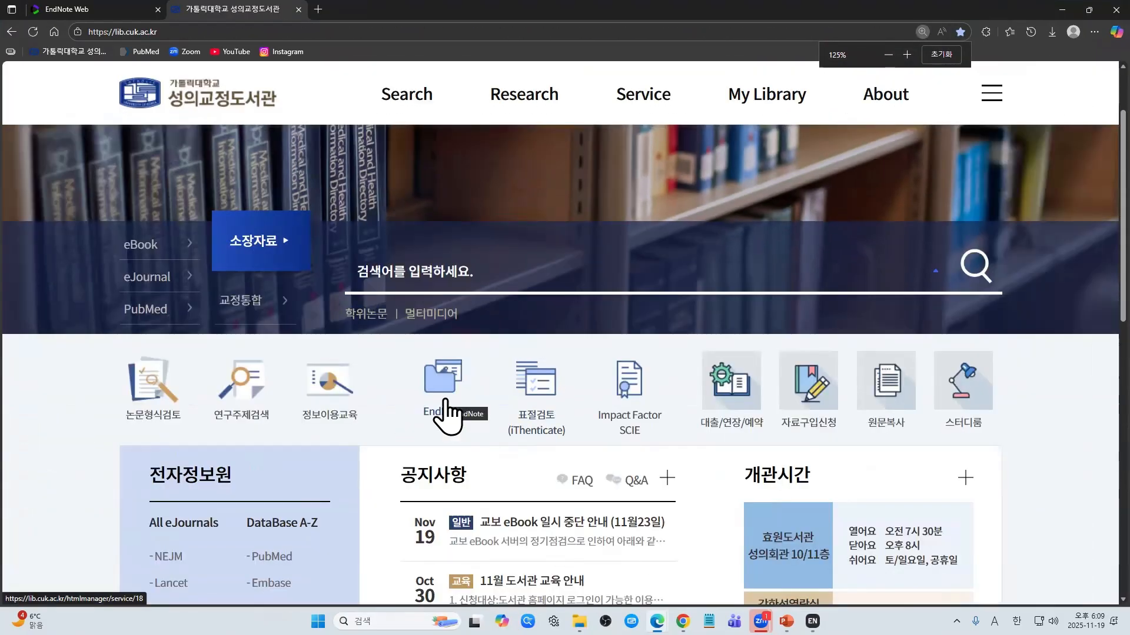
scroll(459, 412, down, 1)
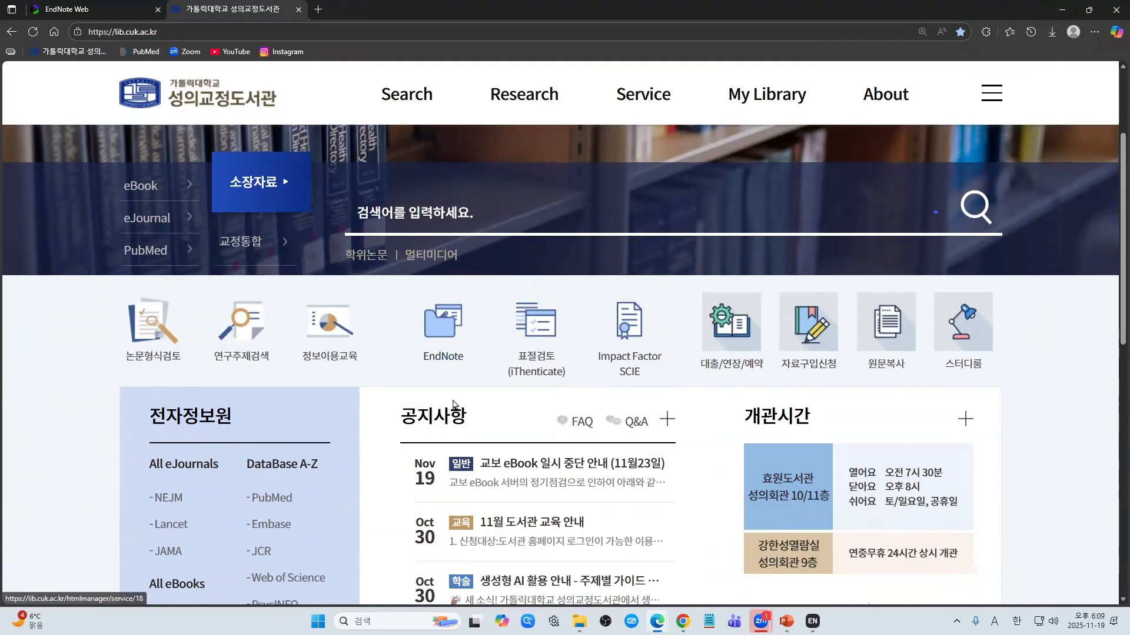
Step: Open the EndNote 2025.1 Update notice from the library's EndNote FAQ and read its announcement
click(450, 353)
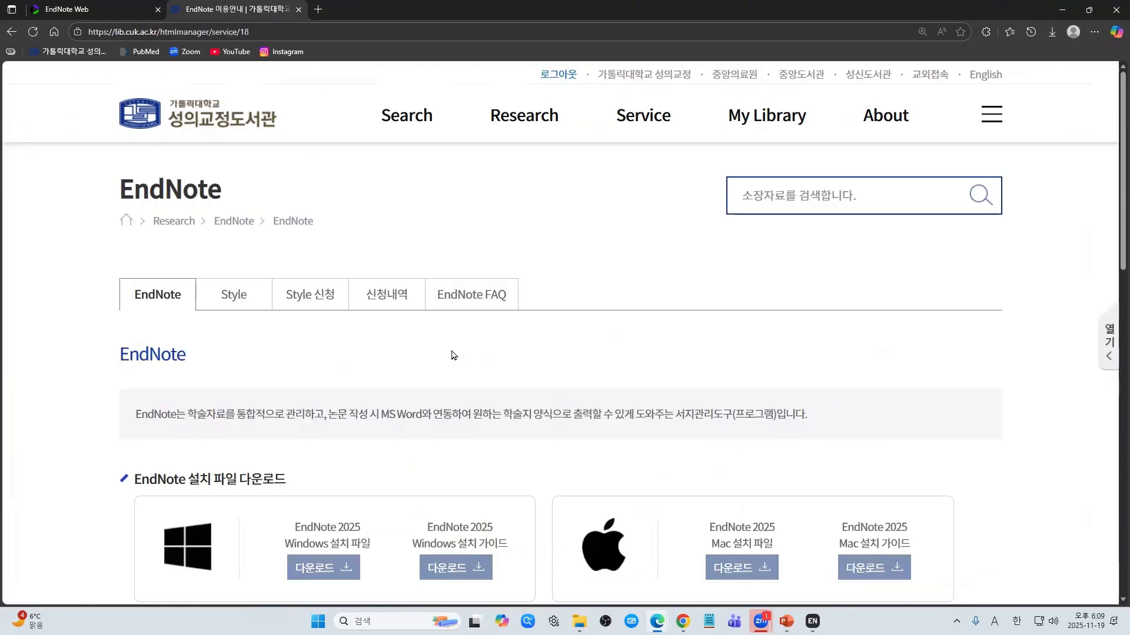
click(496, 306)
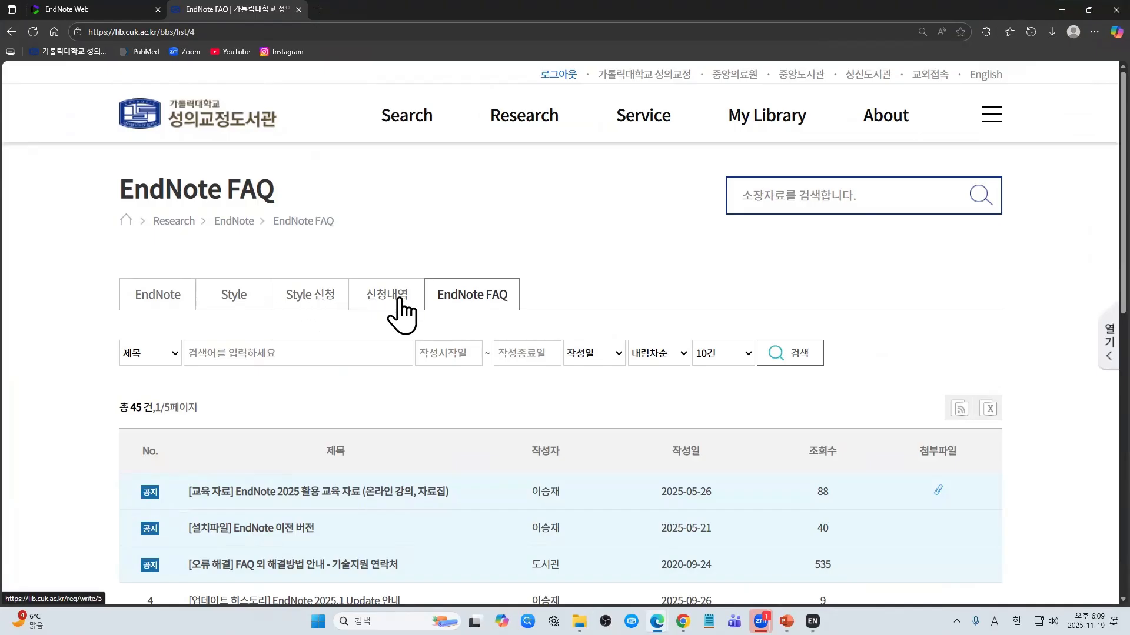
scroll(506, 301, down, 5)
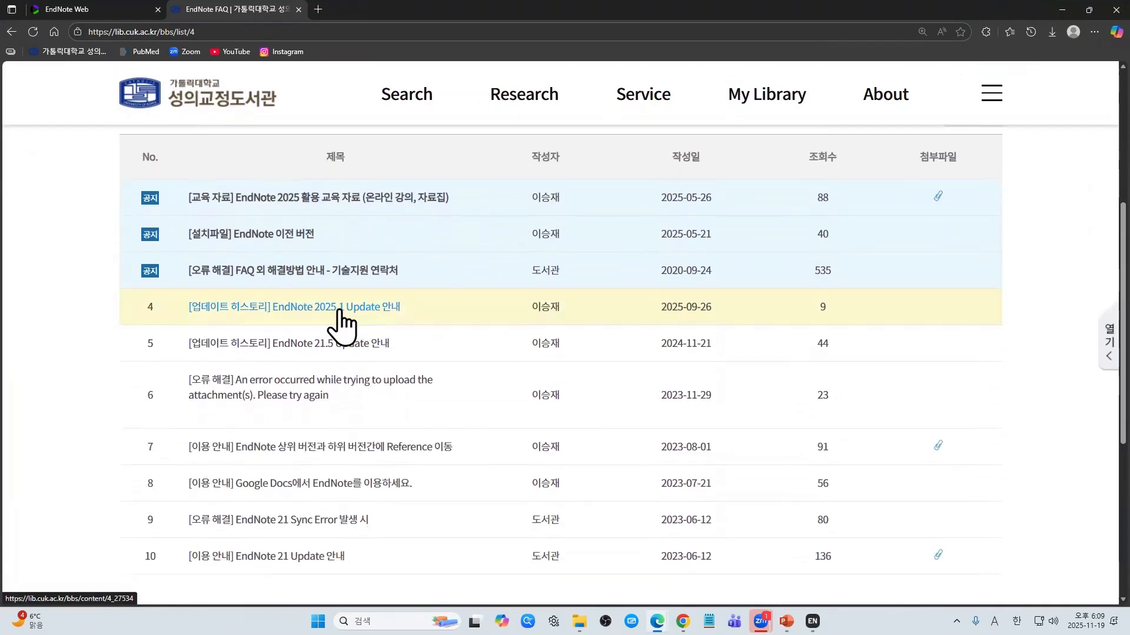
click(339, 312)
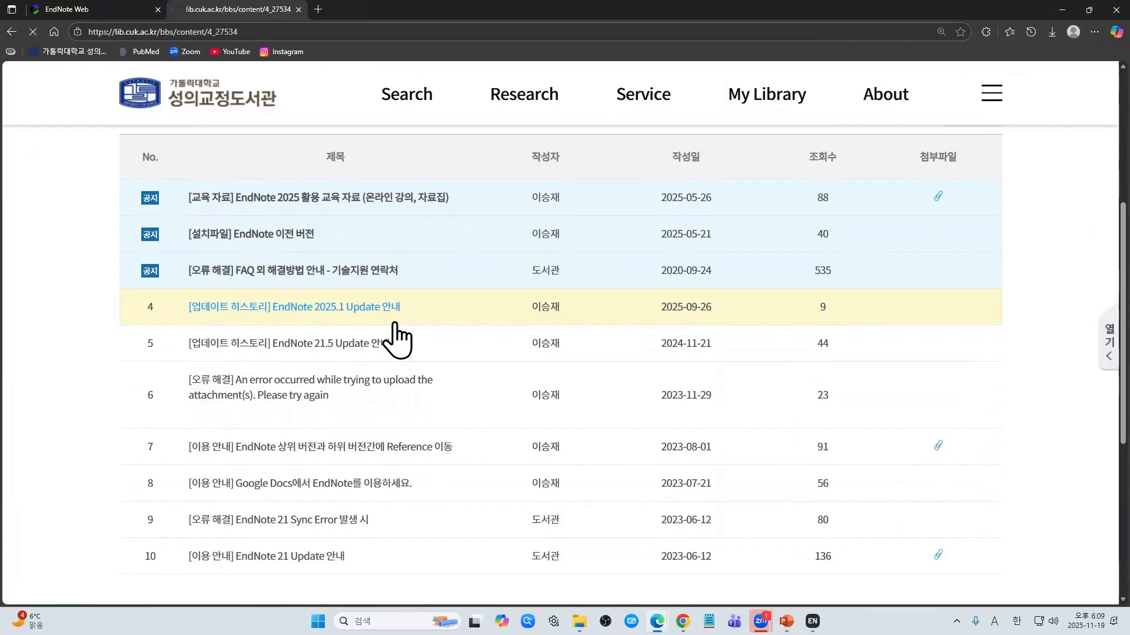
scroll(400, 329, down, 2)
scroll(400, 351, down, 1)
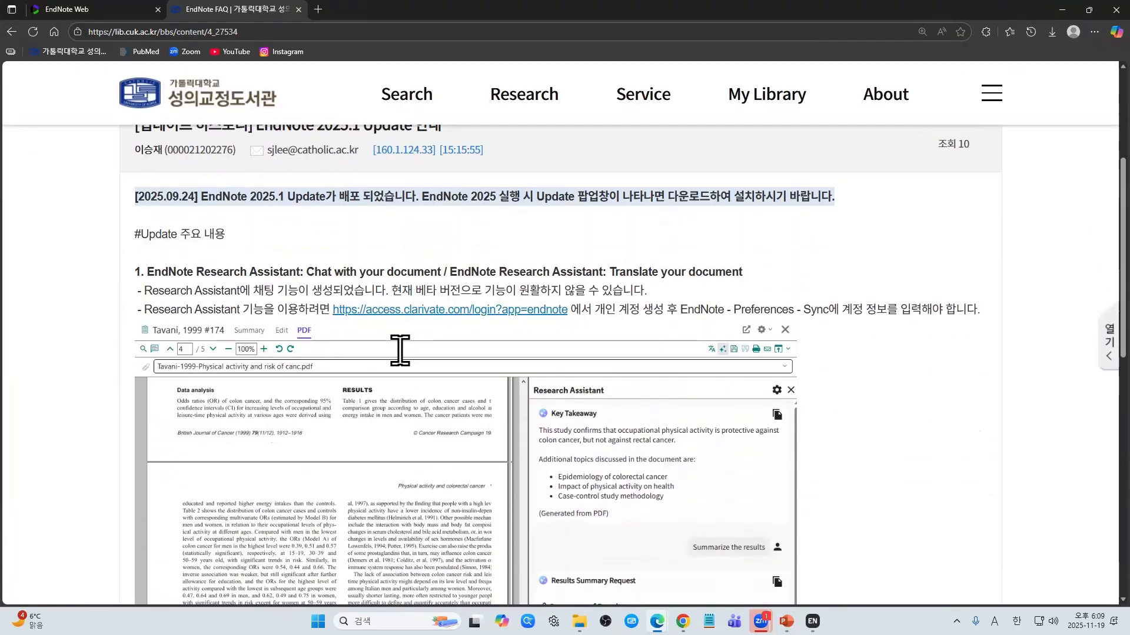
scroll(399, 351, up, 1)
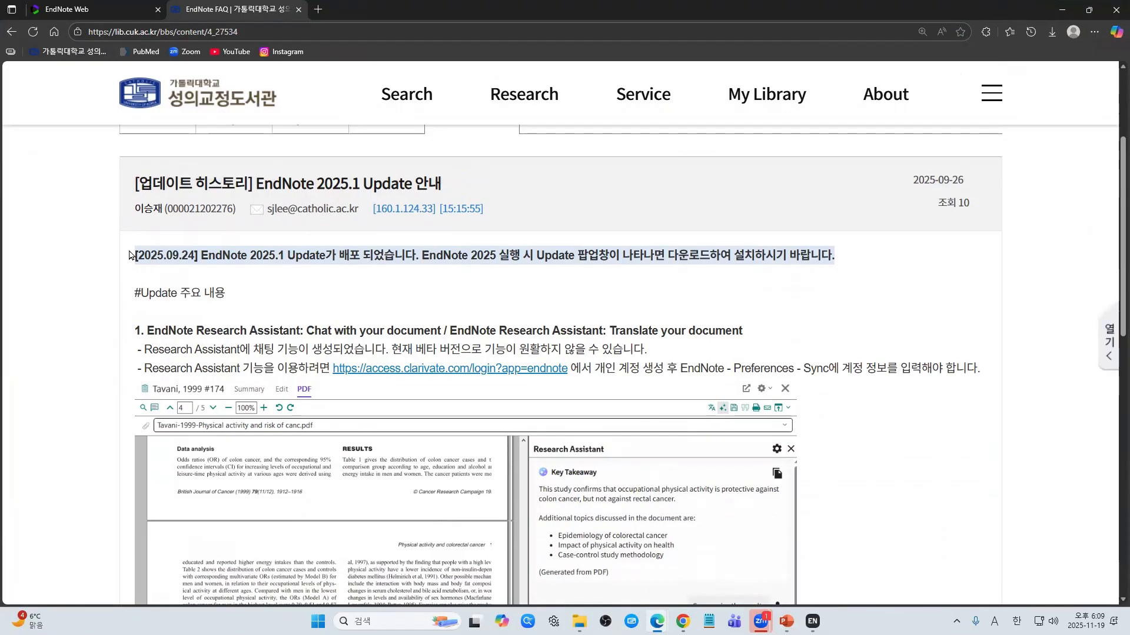
drag(130, 256, 843, 257)
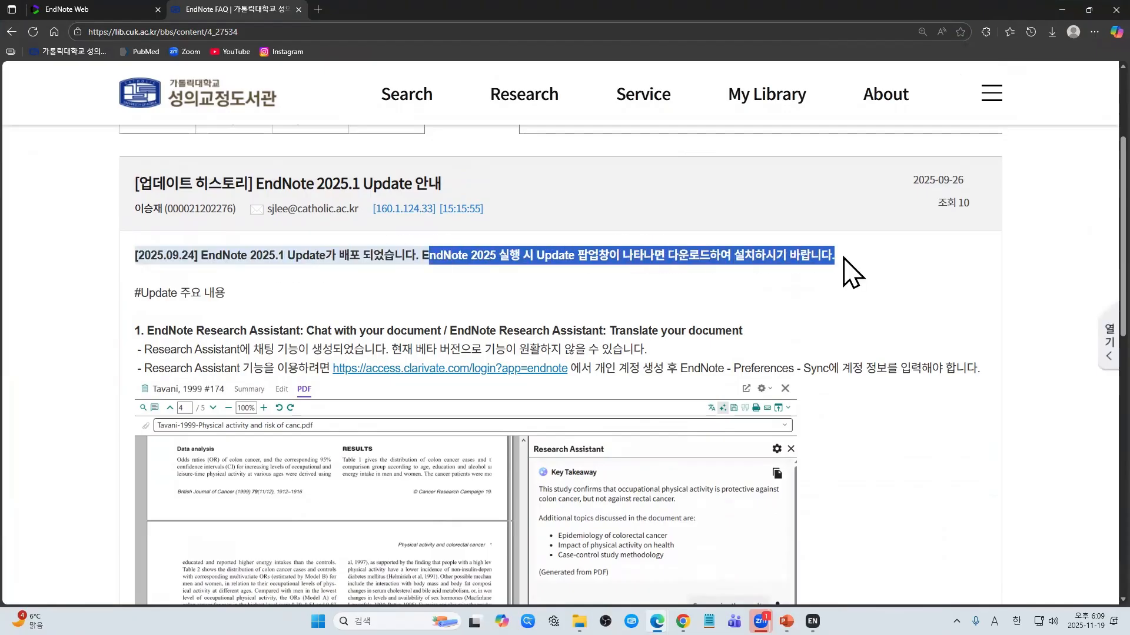
click(844, 265)
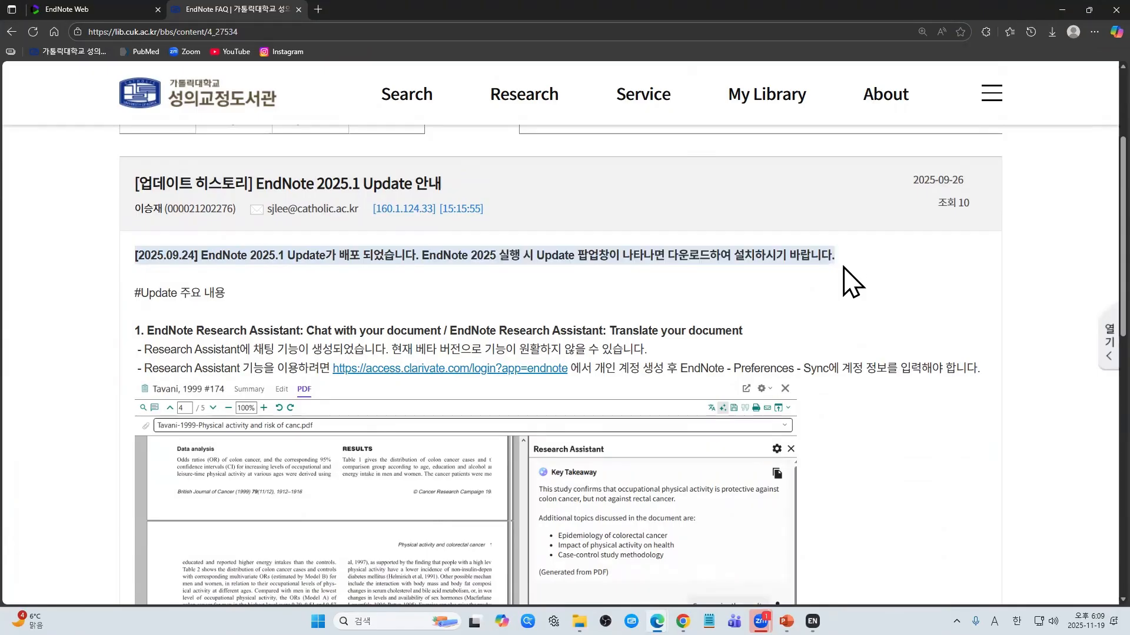
scroll(848, 282, down, 2)
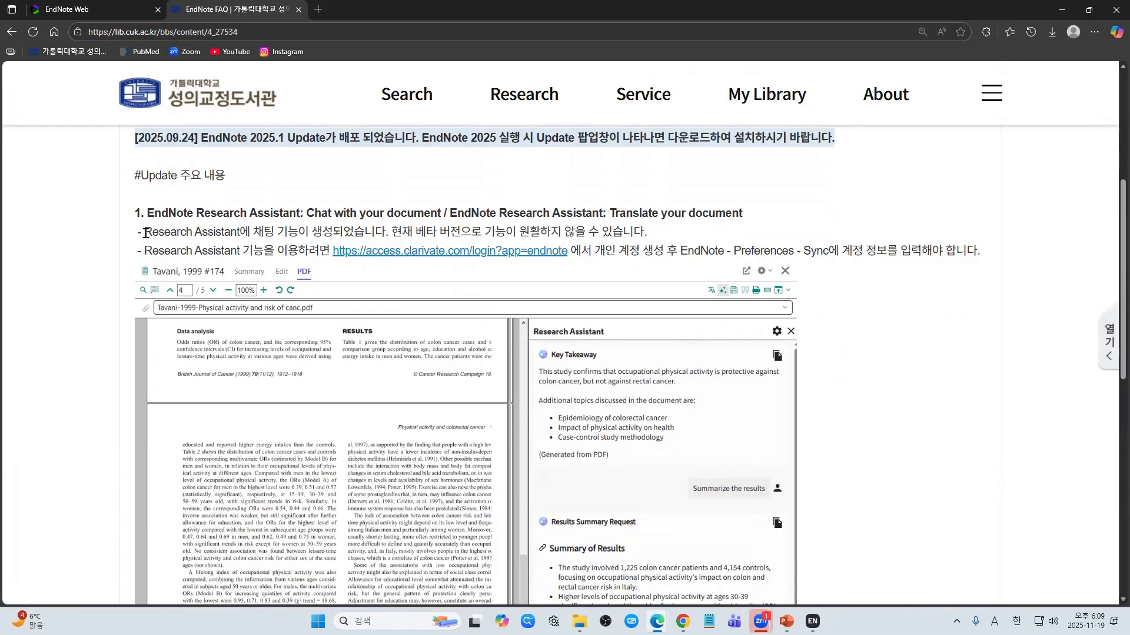
scroll(136, 212, up, 1)
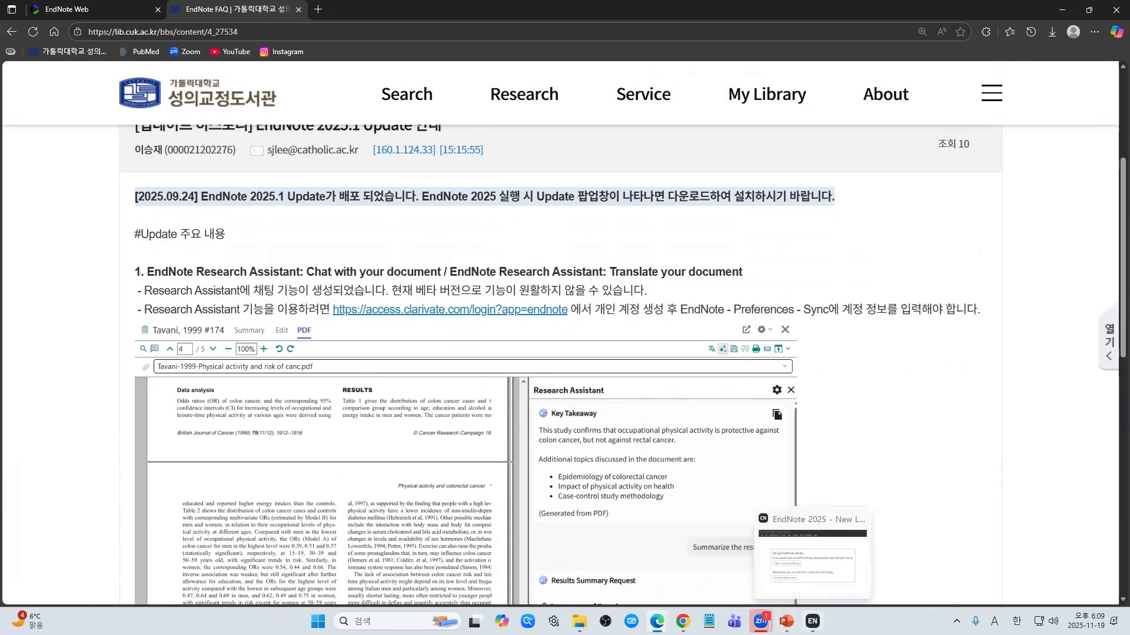
Step: Bring EndNote's New Library window to the front with the Edge browser minimized
click(813, 621)
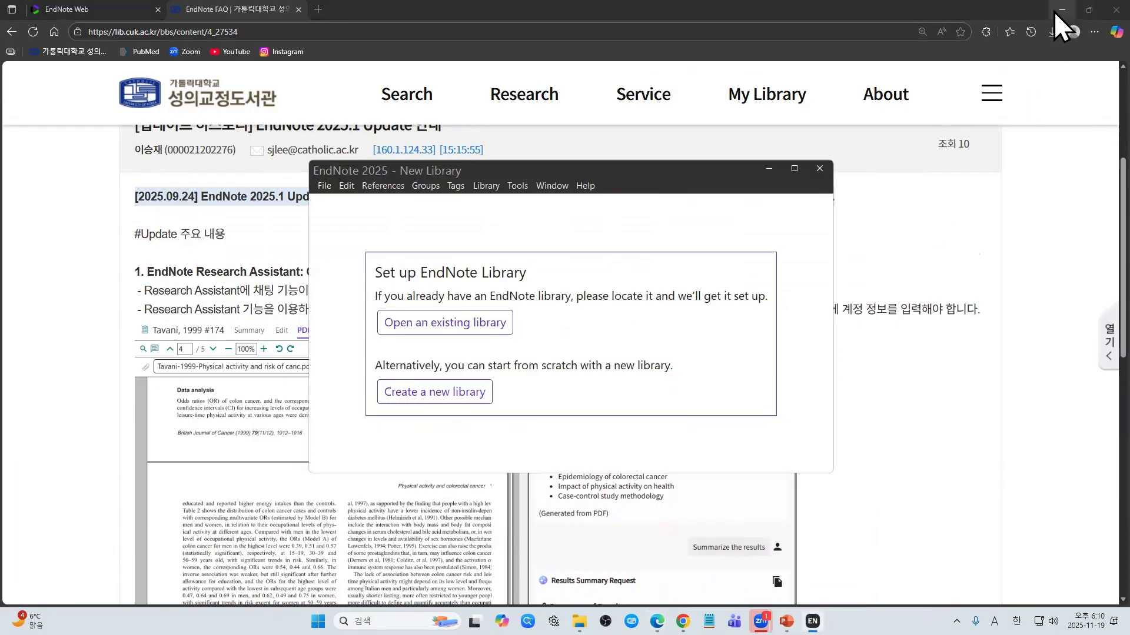
click(947, 392)
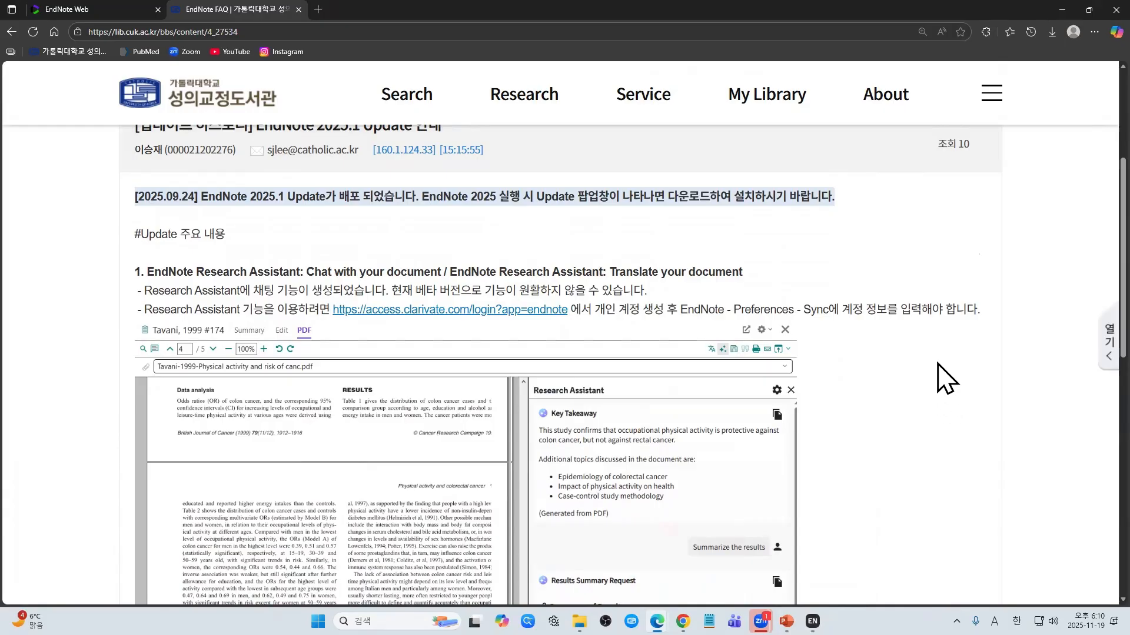
click(1067, 9)
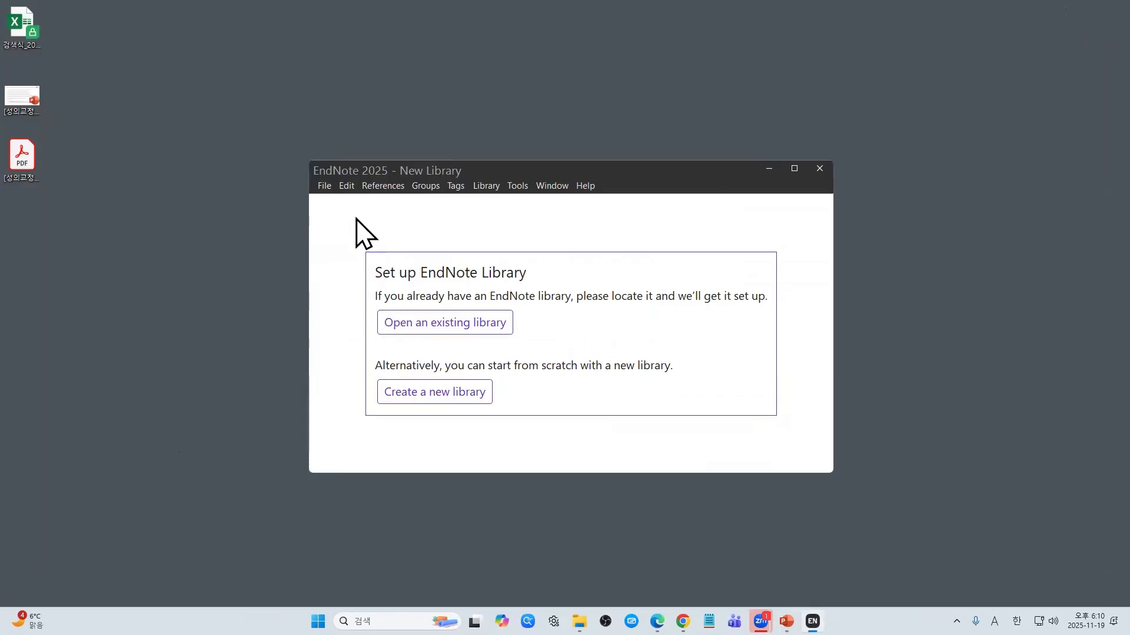
click(325, 186)
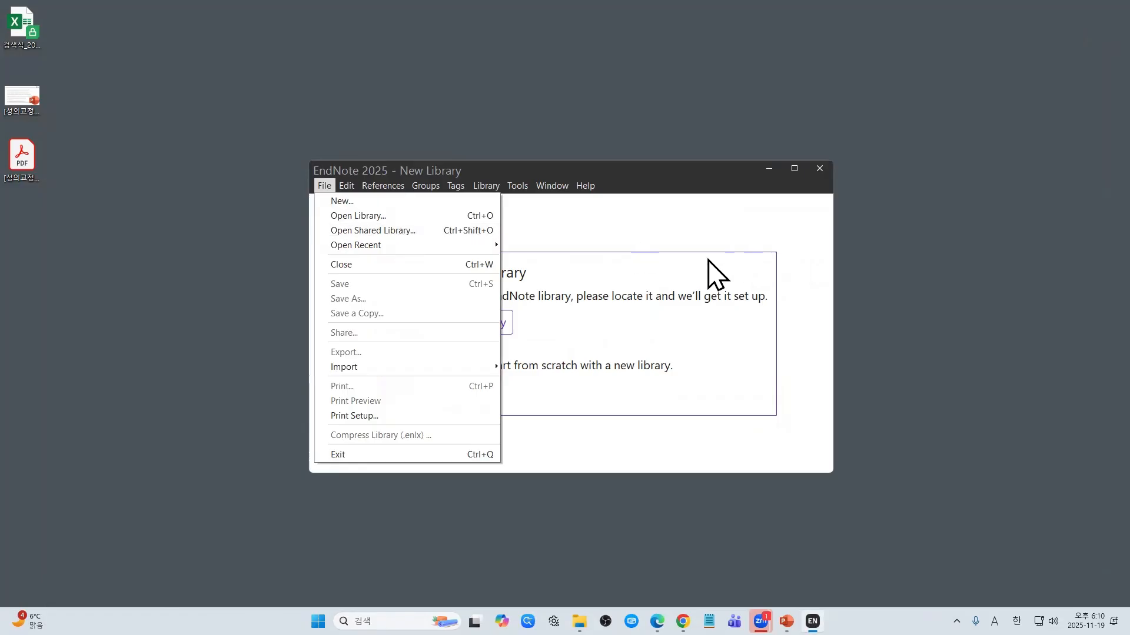
click(641, 297)
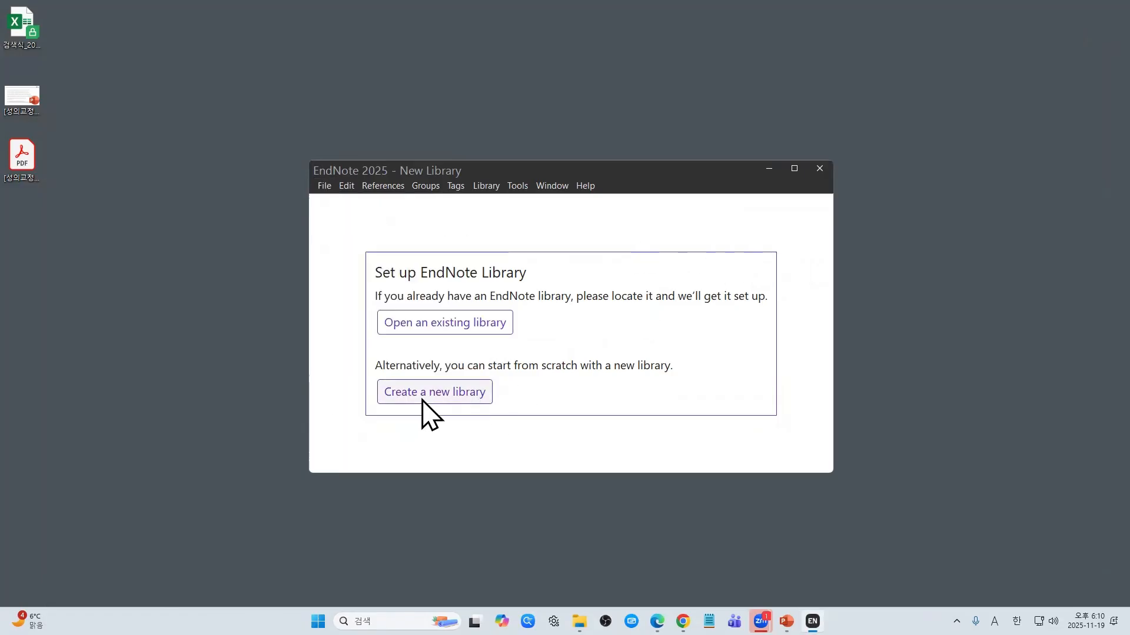
Step: Create a new empty library named test.enl on the Desktop (바탕 화면)
click(422, 400)
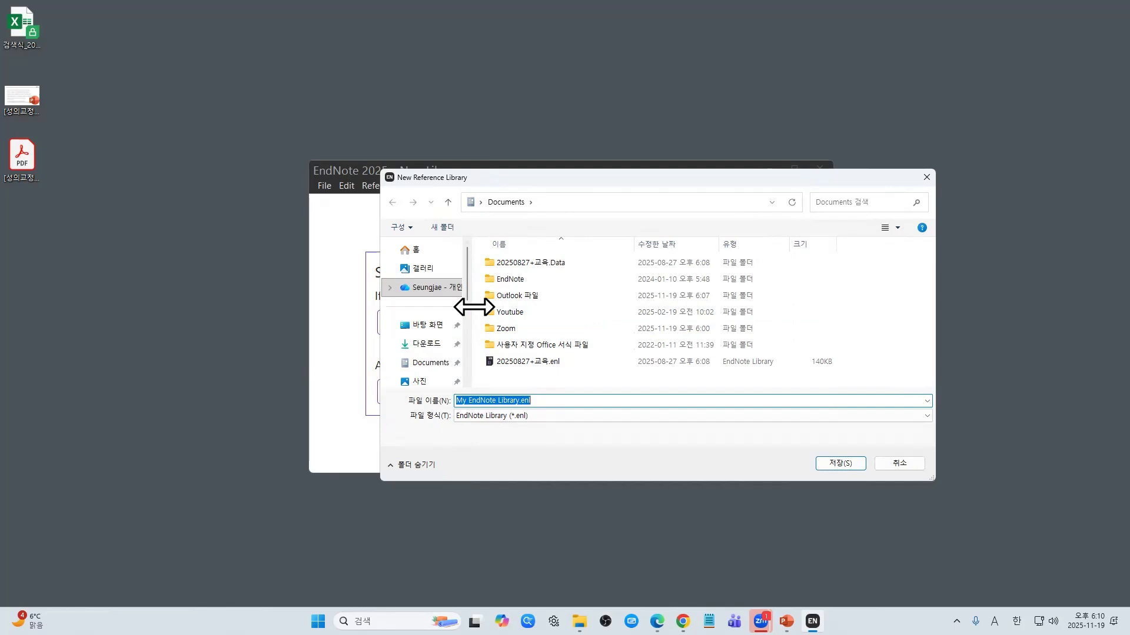
drag(469, 312, 518, 312)
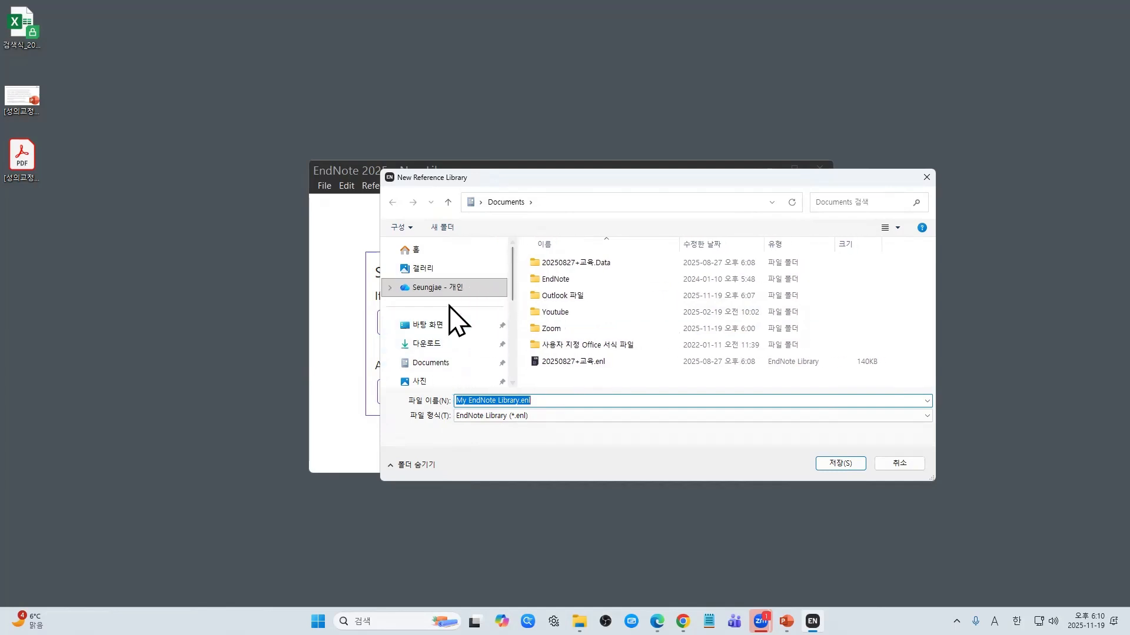
click(433, 328)
click(542, 404)
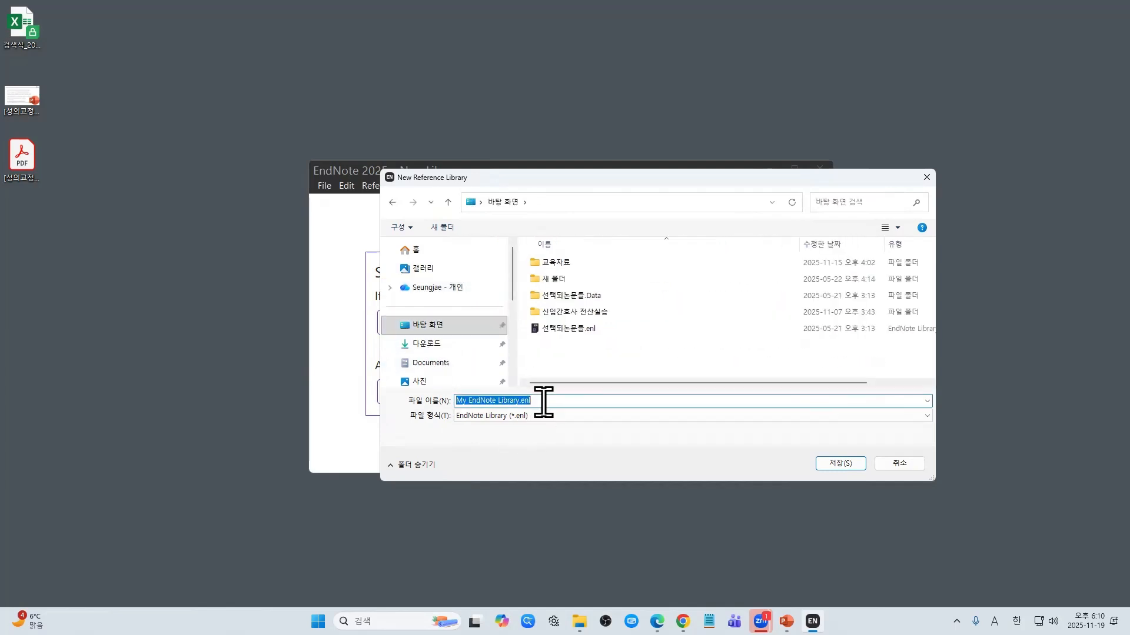
text(test)
key(Return)
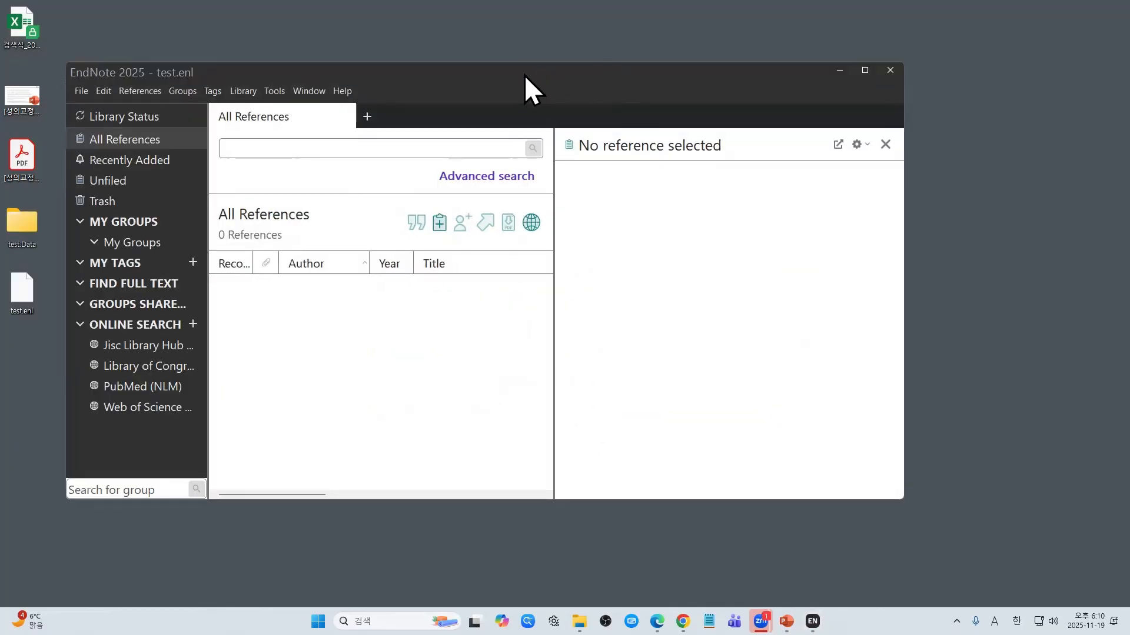
Step: Move the test library window up-left, enlarge it, and widen the groups sidebar
drag(521, 72, 493, 46)
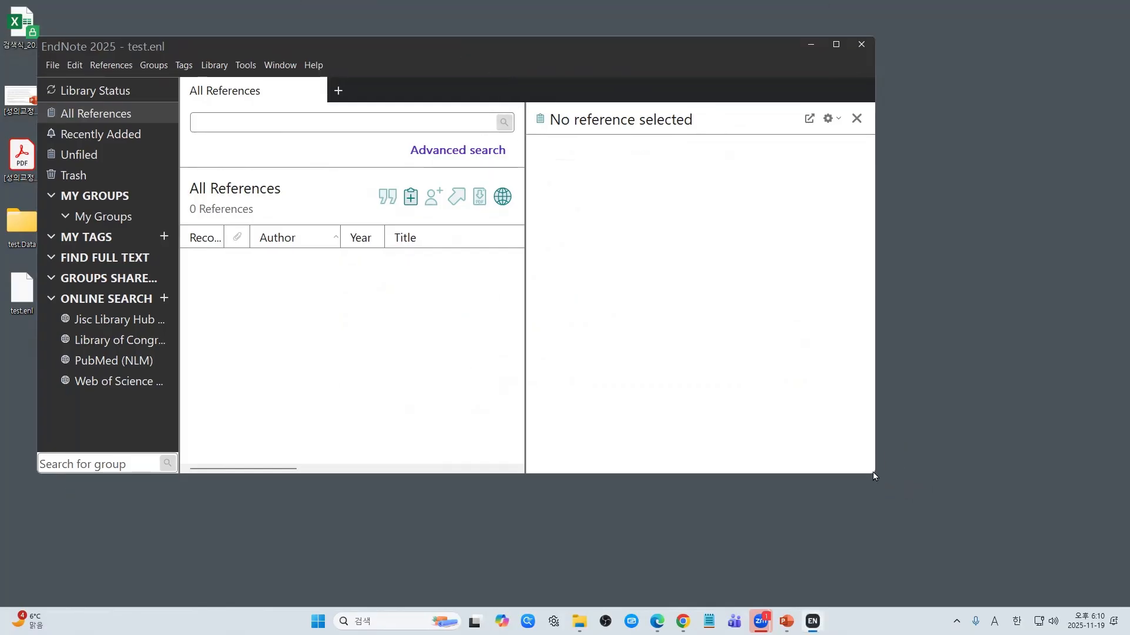
drag(875, 474, 1095, 582)
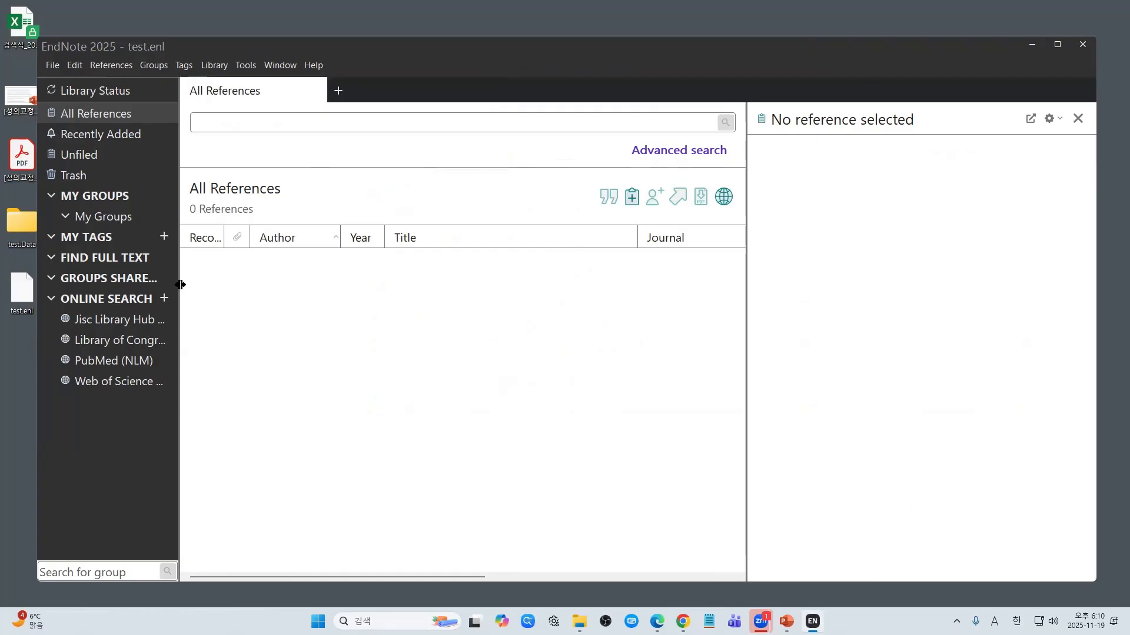
drag(179, 286, 248, 286)
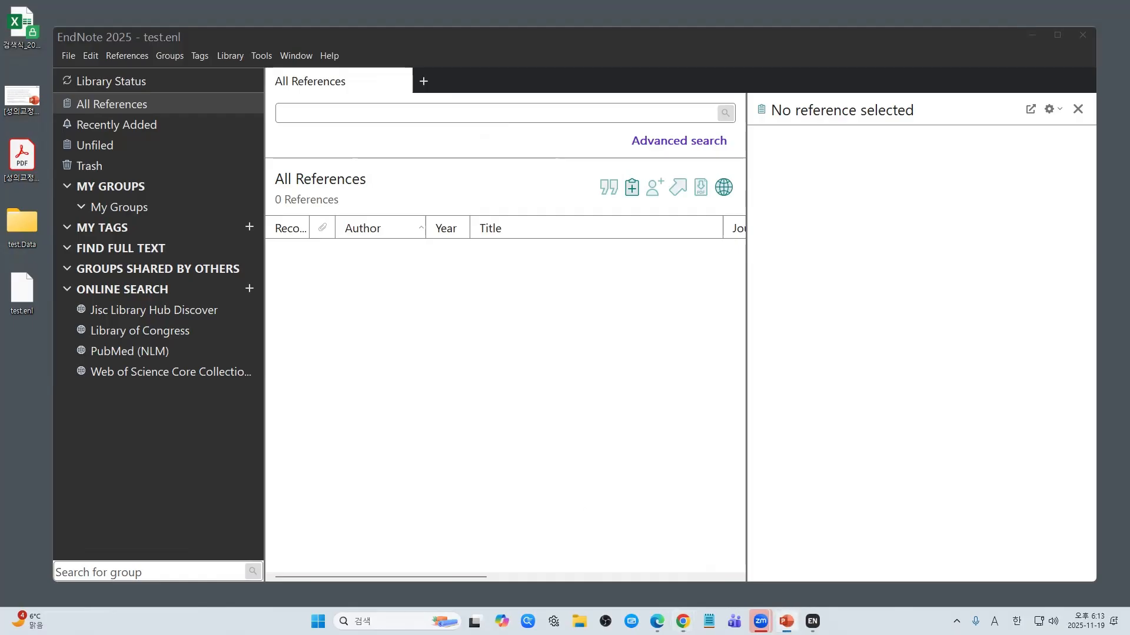
key(shift+F5)
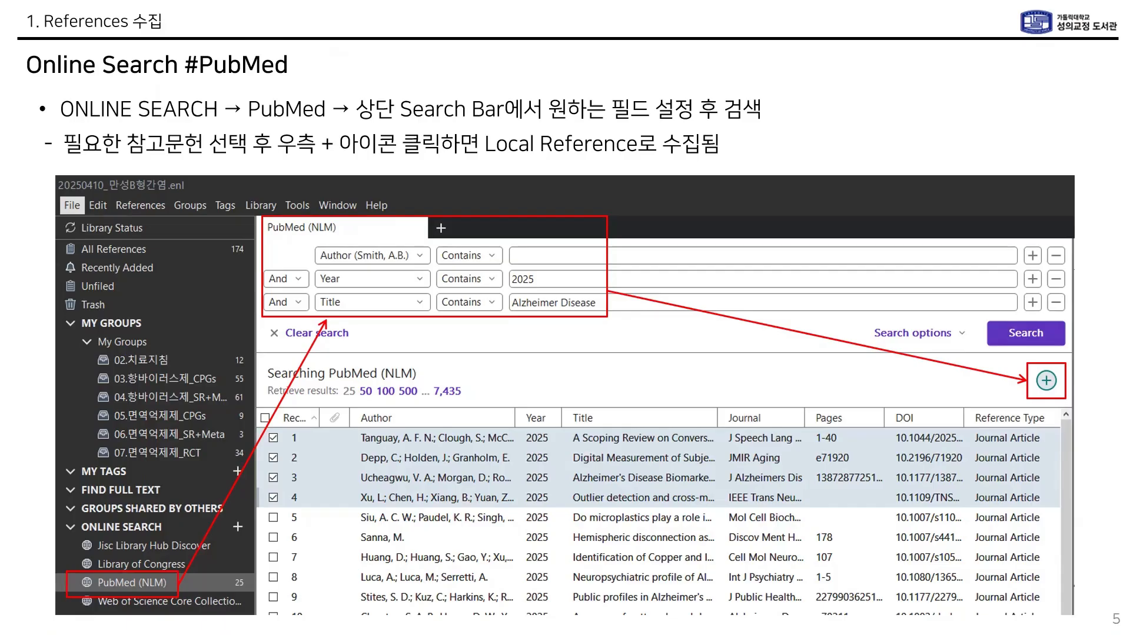
Step: Present the 'Online Search #PubMed' slide, then advance past it
drag(0, 10, 0, 190)
click(568, 370)
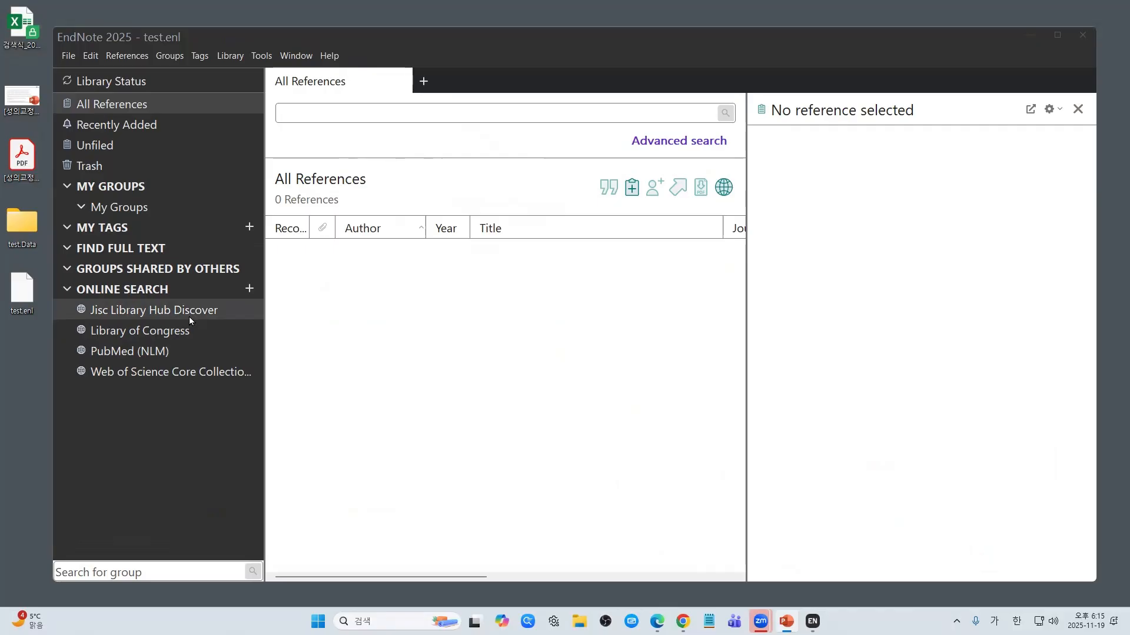
Step: Browse the Choose A Connection list, previewing Aarhus U and Biological Abs (OvidSP), then close it unchanged
click(249, 289)
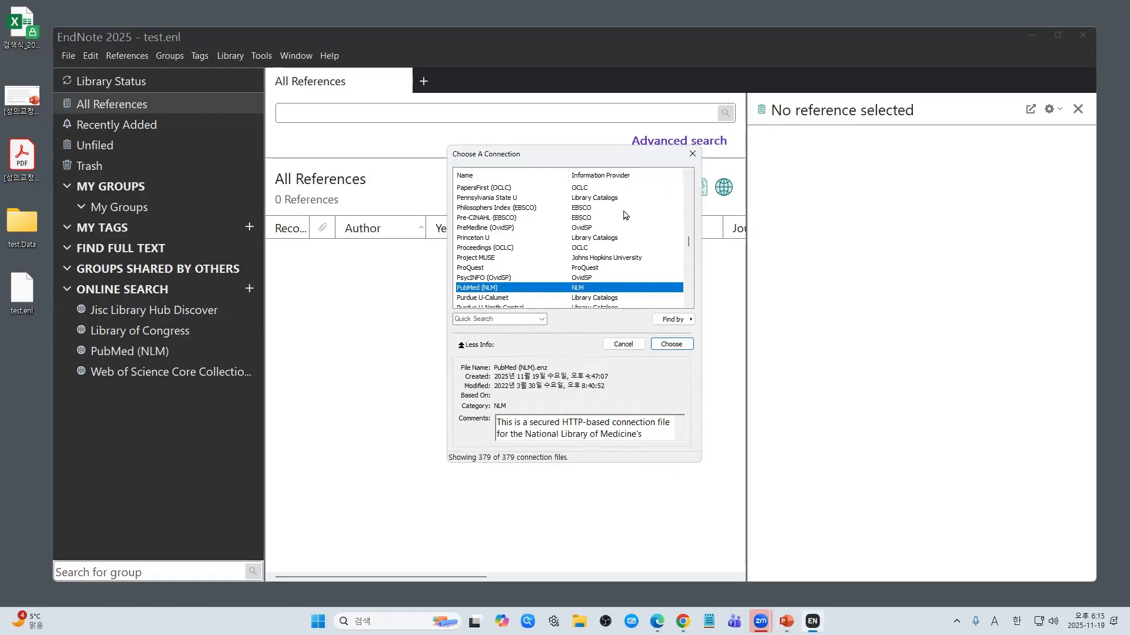
drag(569, 160, 475, 156)
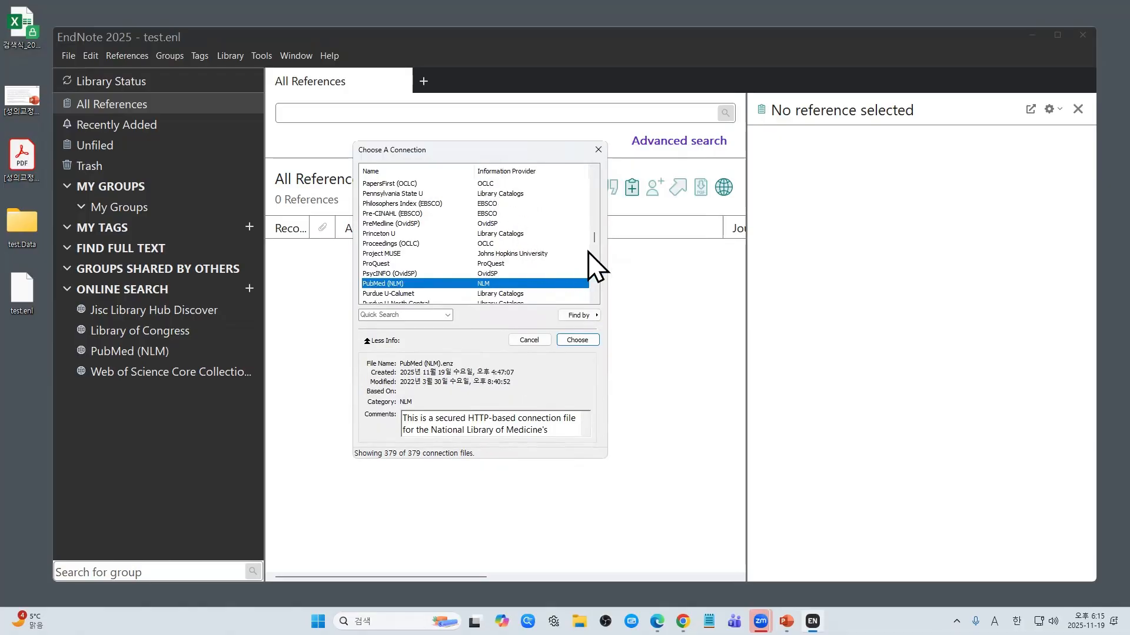
drag(594, 240, 594, 180)
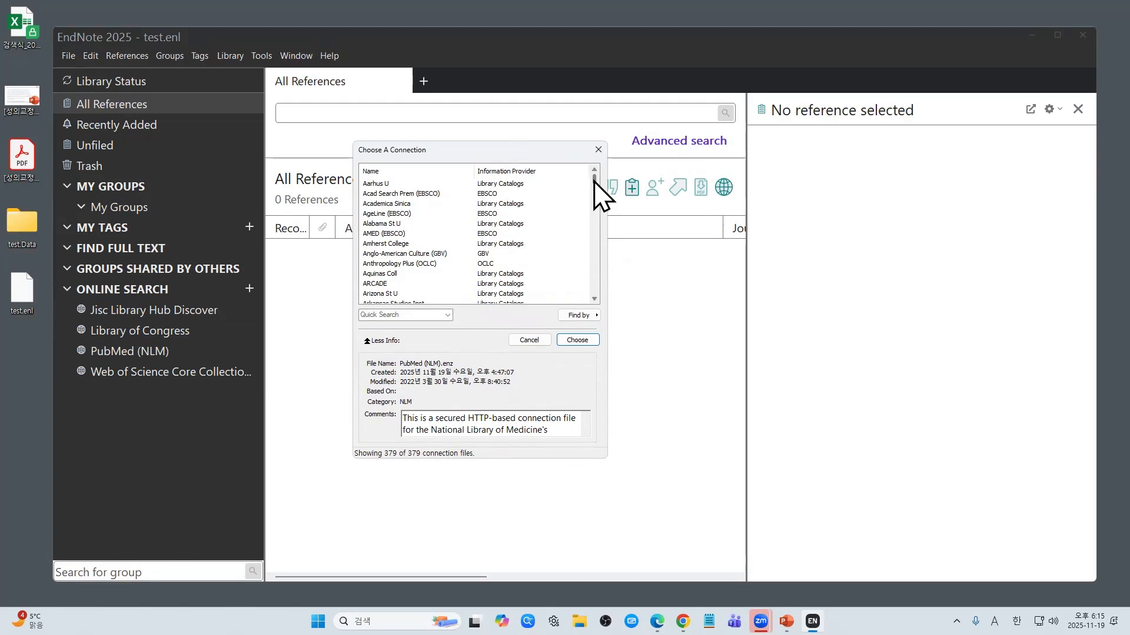
click(536, 185)
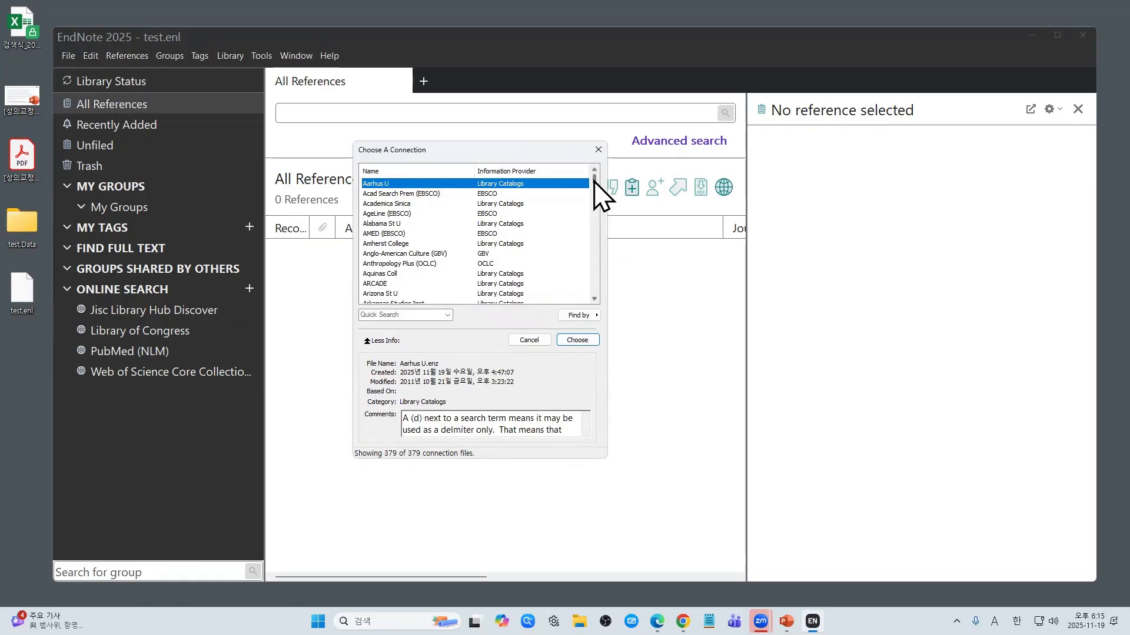
drag(594, 183, 595, 189)
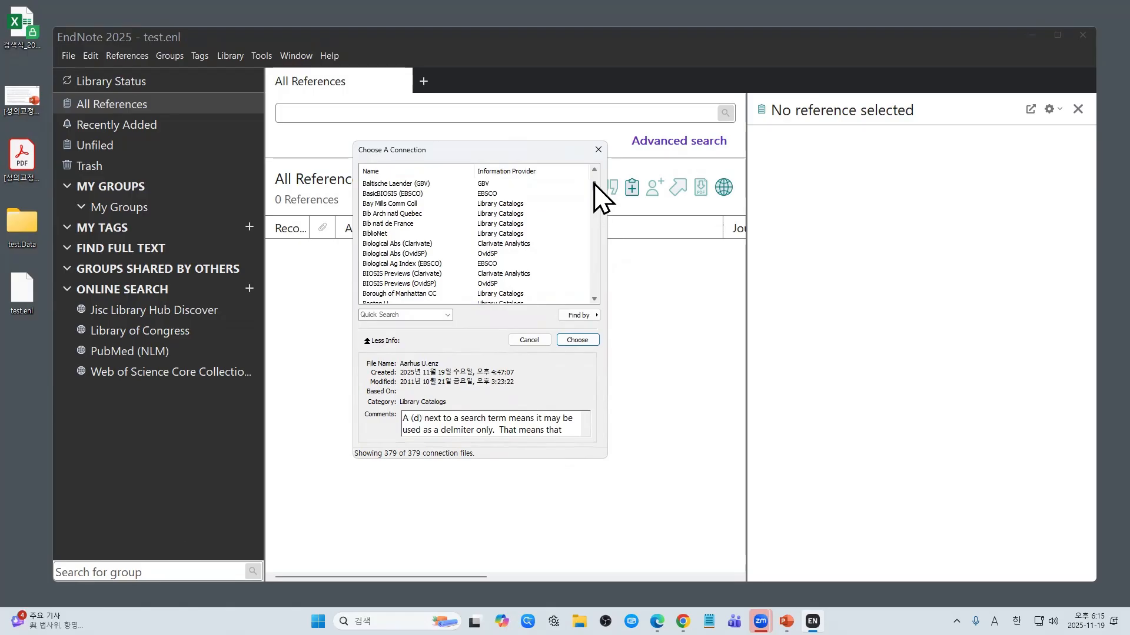
click(504, 254)
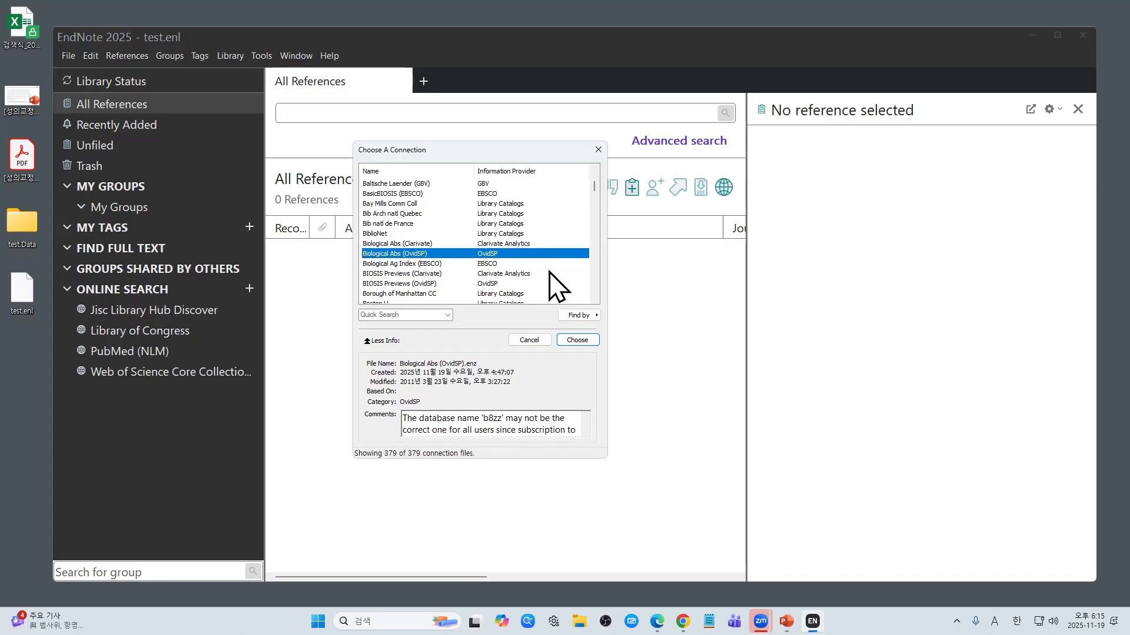
scroll(557, 286, down, 1)
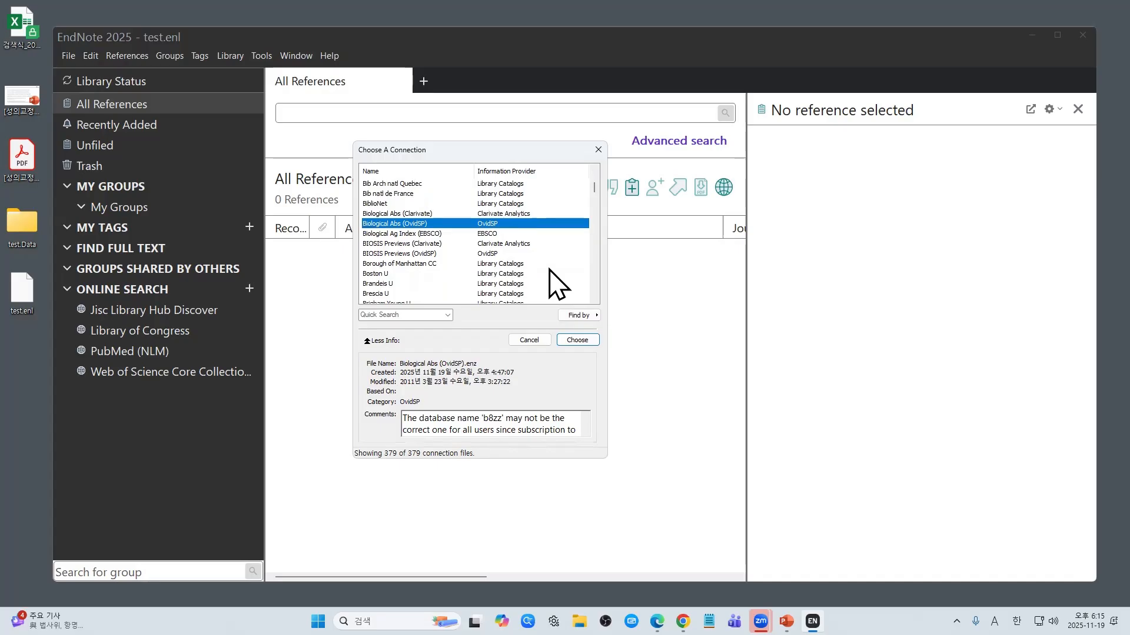
scroll(556, 286, down, 1)
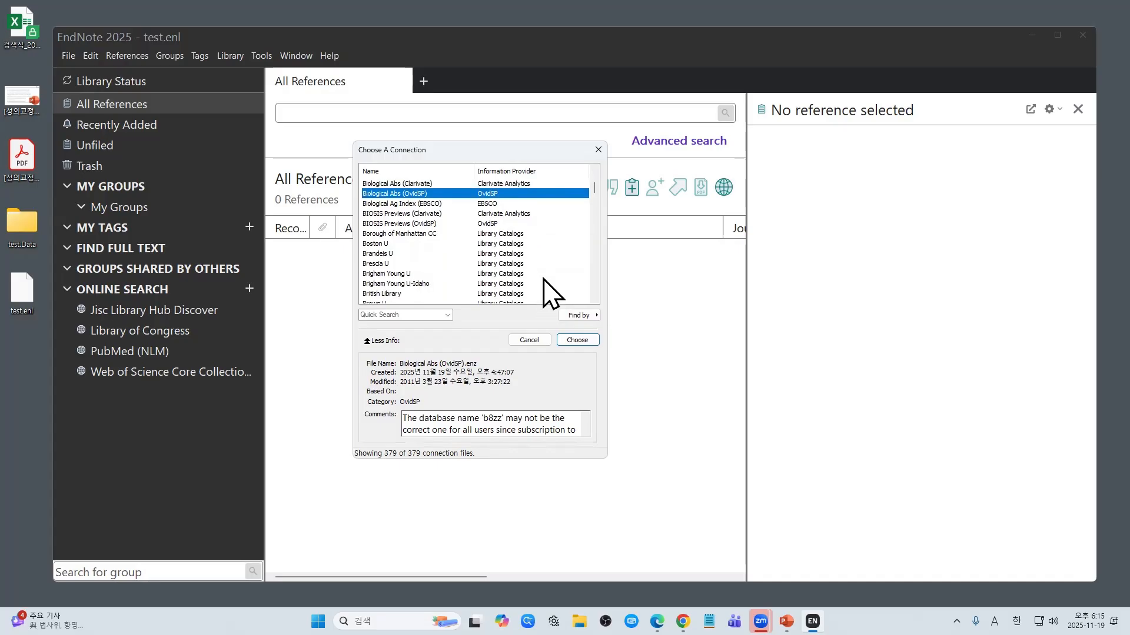
drag(597, 191, 596, 201)
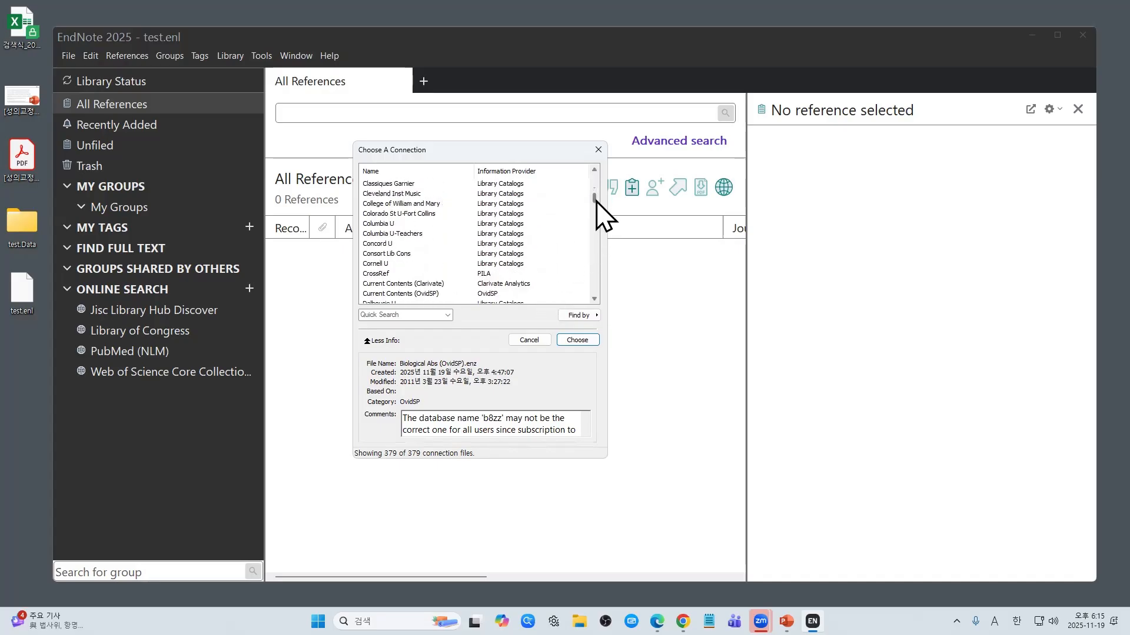
click(598, 149)
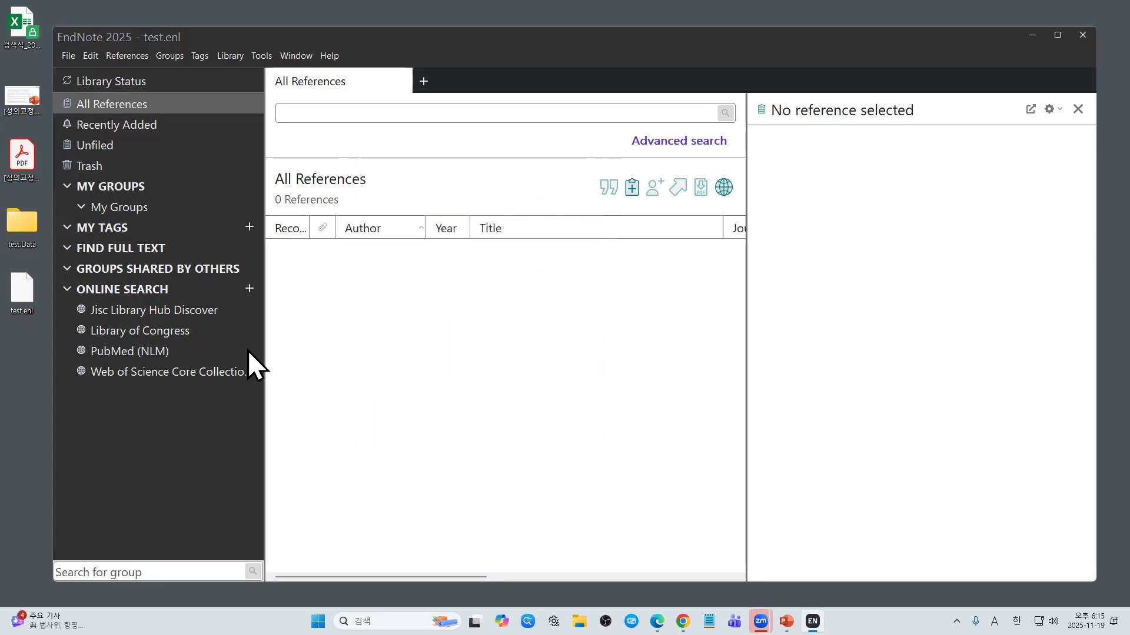
Step: Open a maximized PubMed (NLM) search, adding then removing rows to keep Author, Year and Title
click(182, 354)
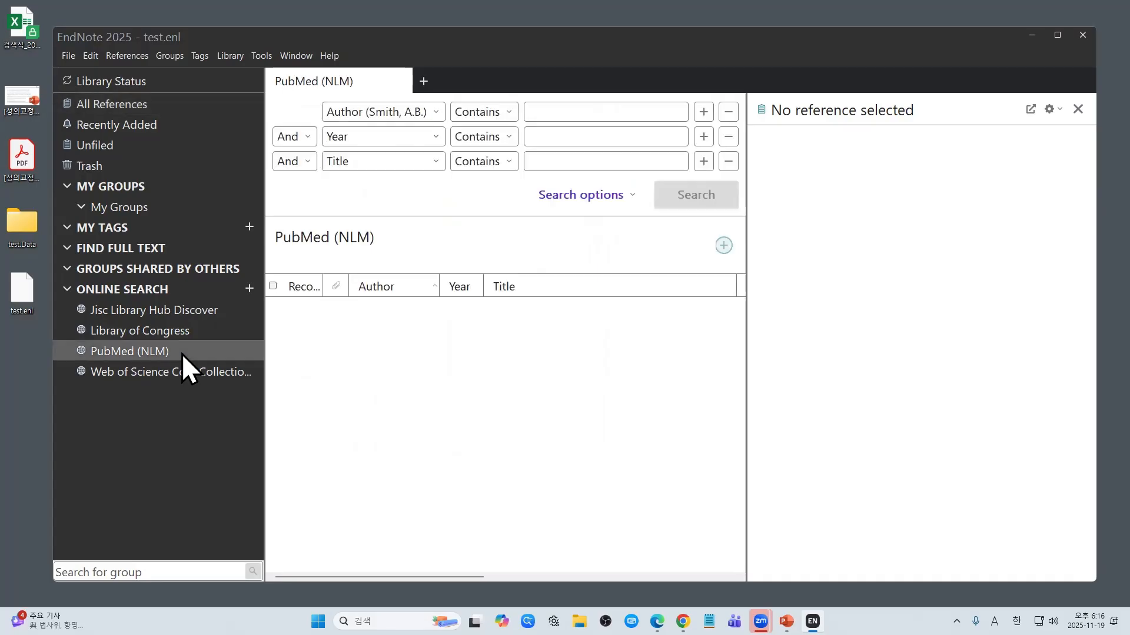
click(1056, 38)
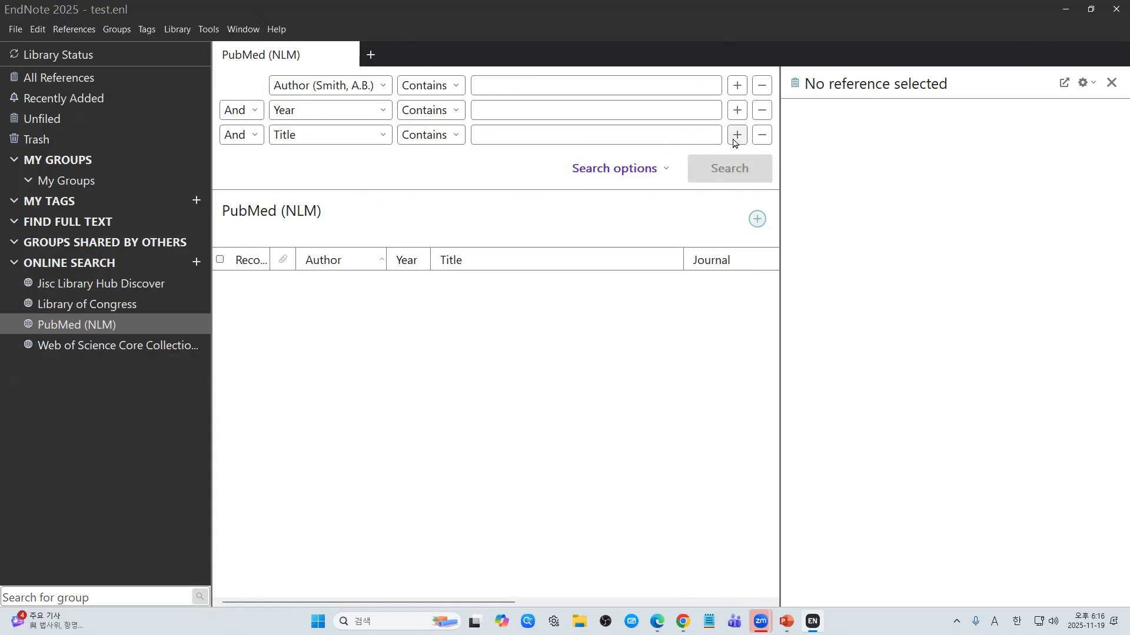
click(735, 140)
click(737, 160)
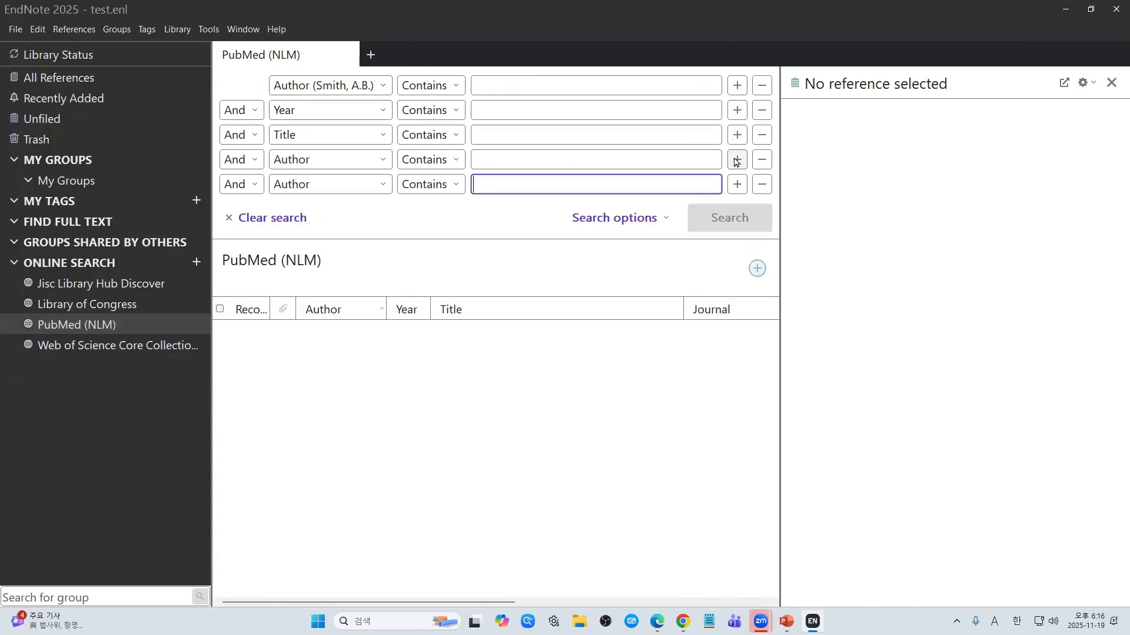
click(737, 184)
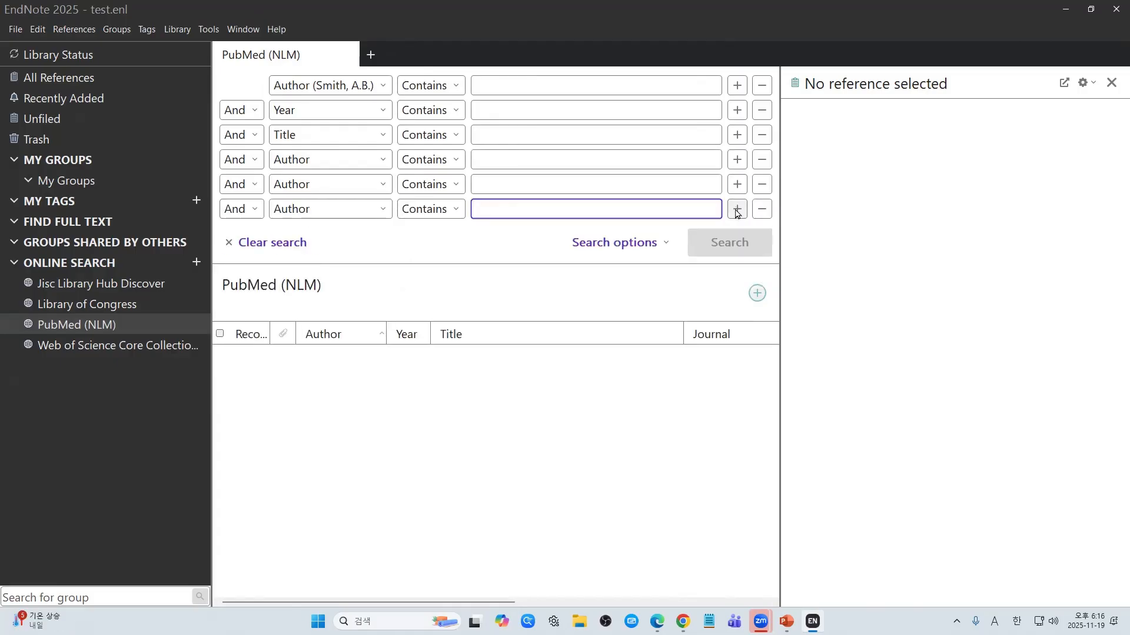
click(763, 212)
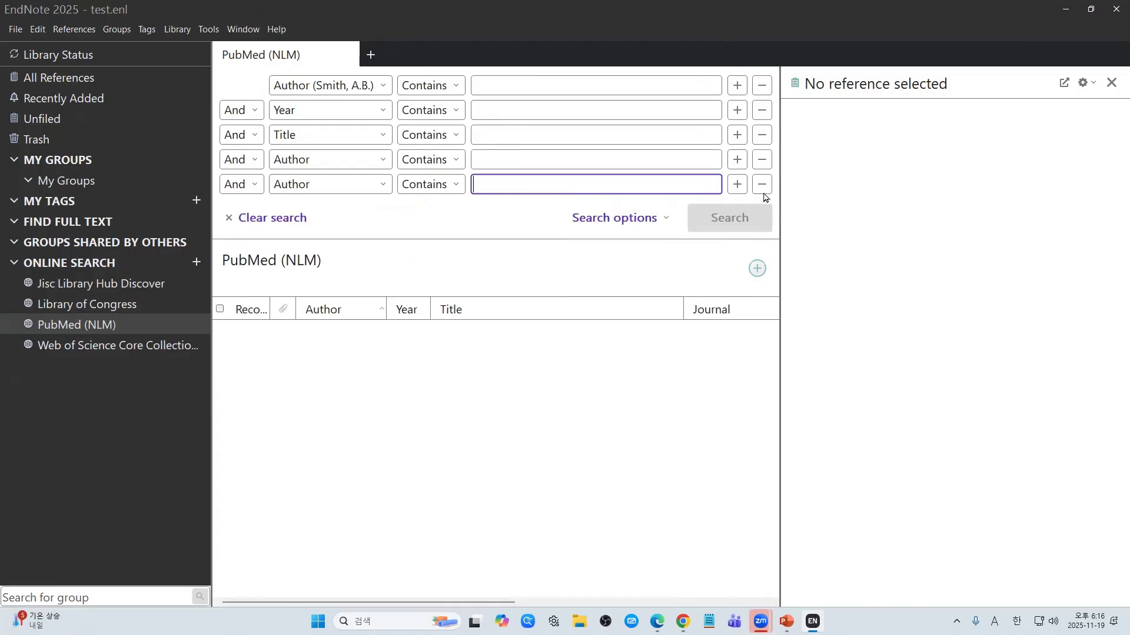
click(764, 185)
click(762, 159)
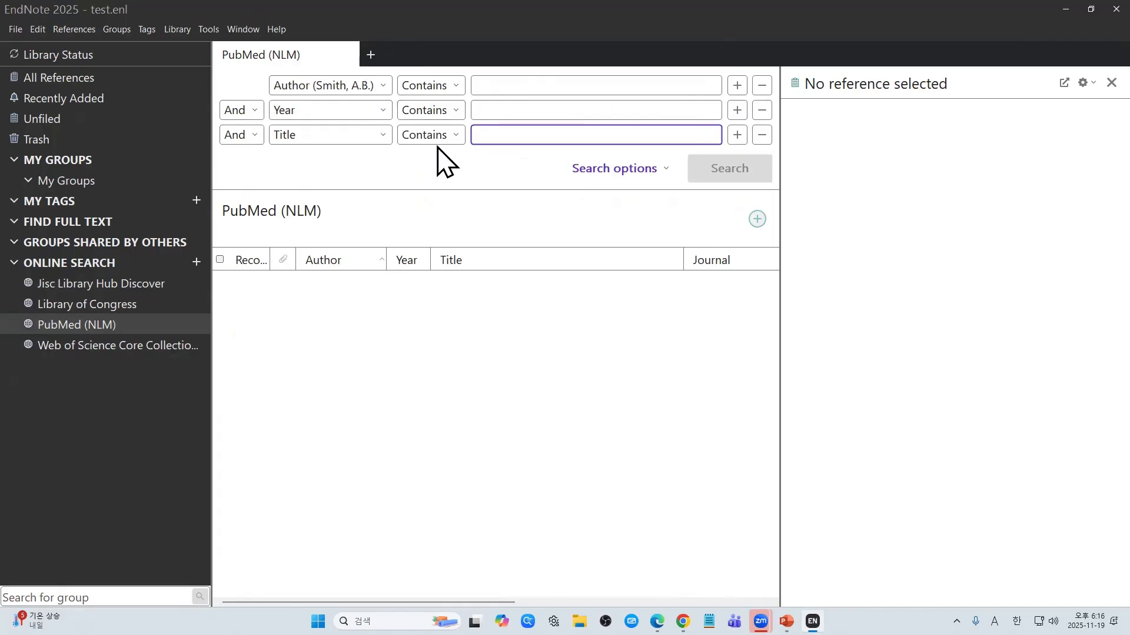
Step: Search PubMed by the author's surname, Year 2020 and Title 'treatment', retrieving 25 of 1,396 matches
click(521, 83)
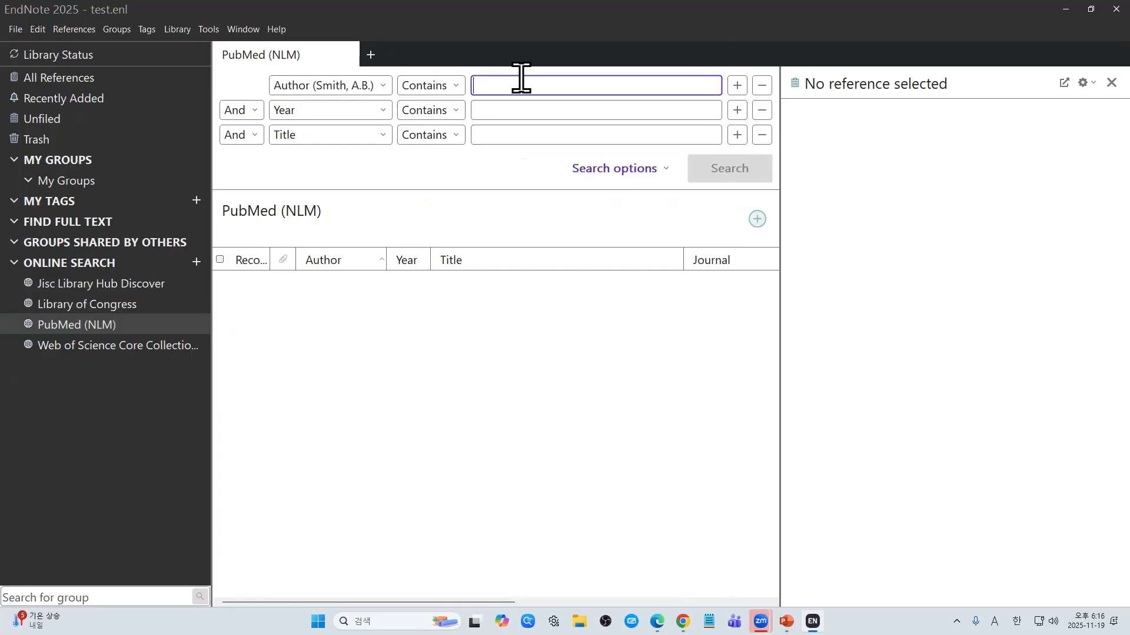
text(Kim)
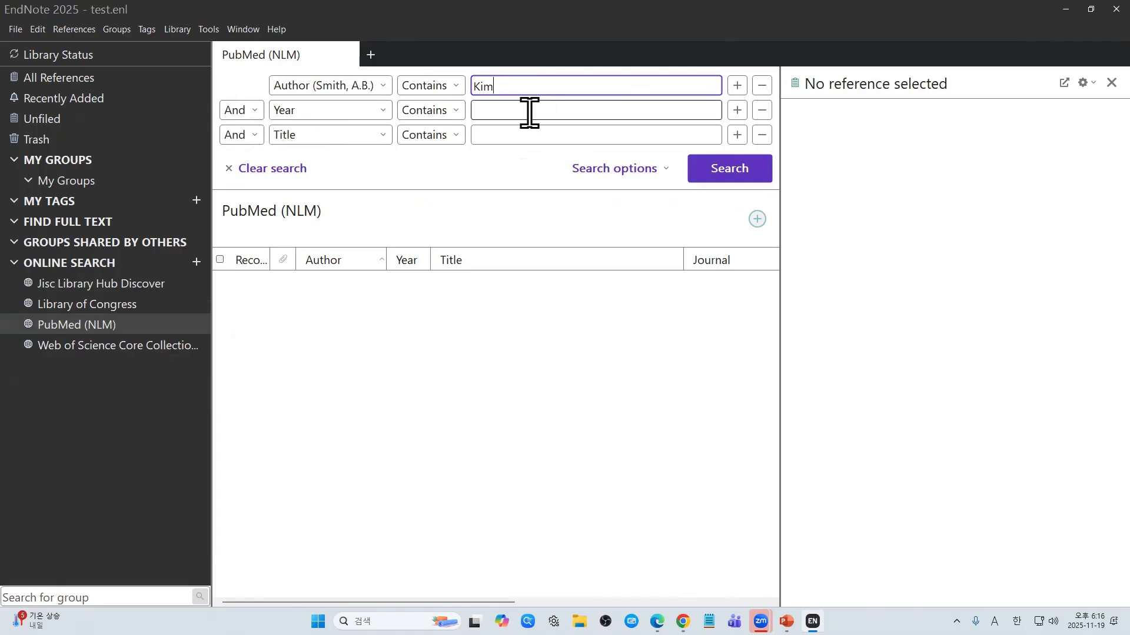
click(529, 110)
text(2020)
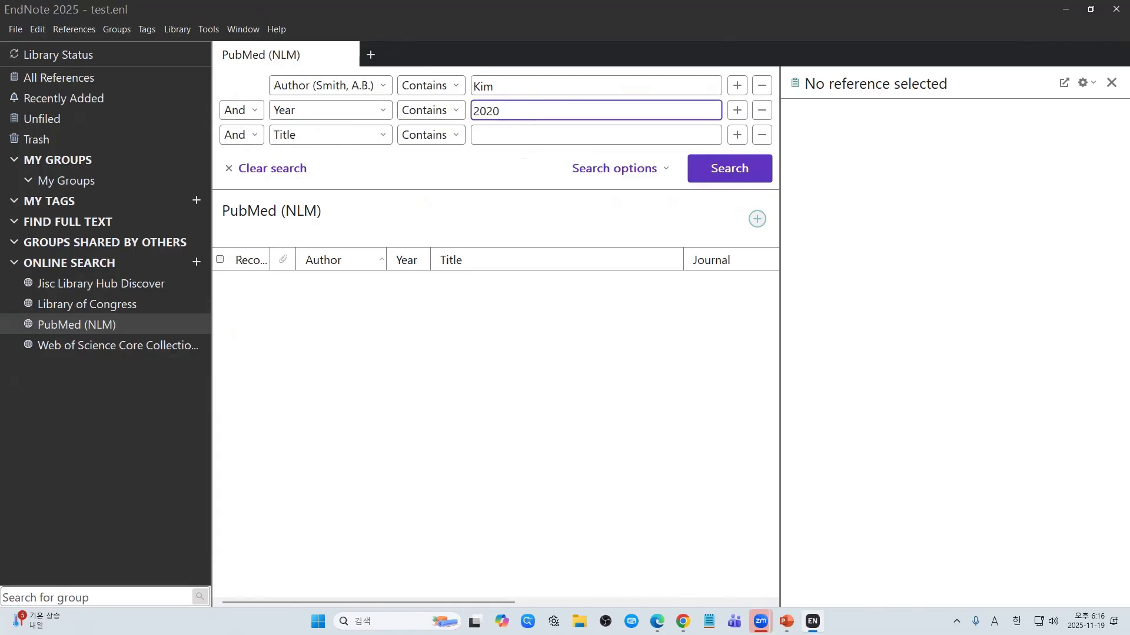
click(687, 137)
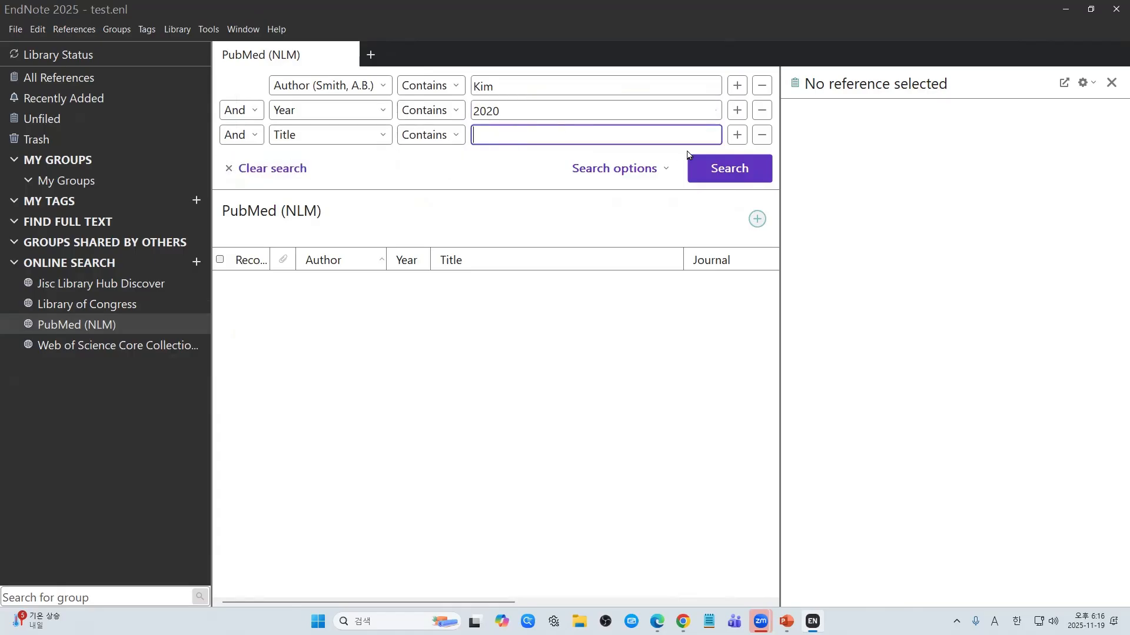
text(treatment)
click(740, 171)
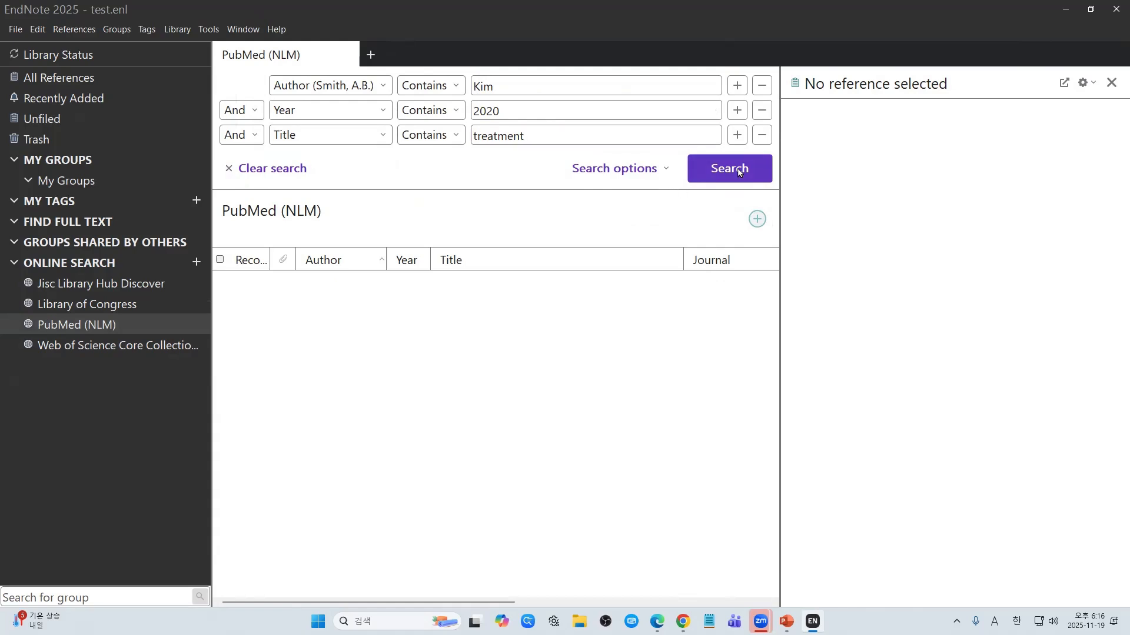
click(745, 179)
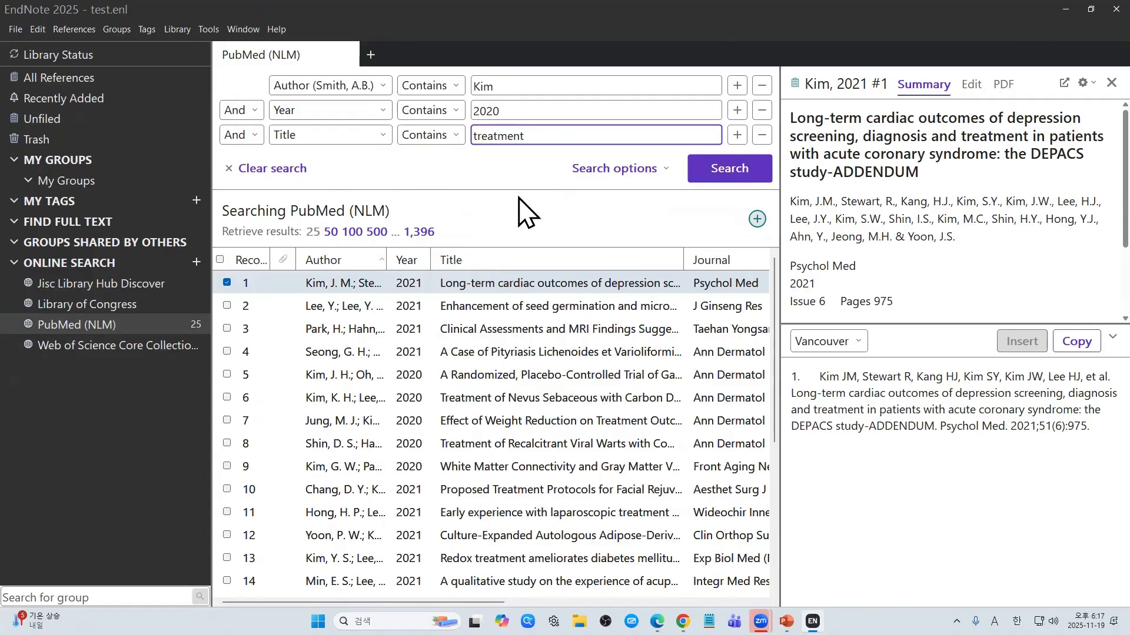
Step: Drop the author row, change Year to 2025 and Title to 'lung cancer diagnosis', and rerun (220 matches)
click(762, 85)
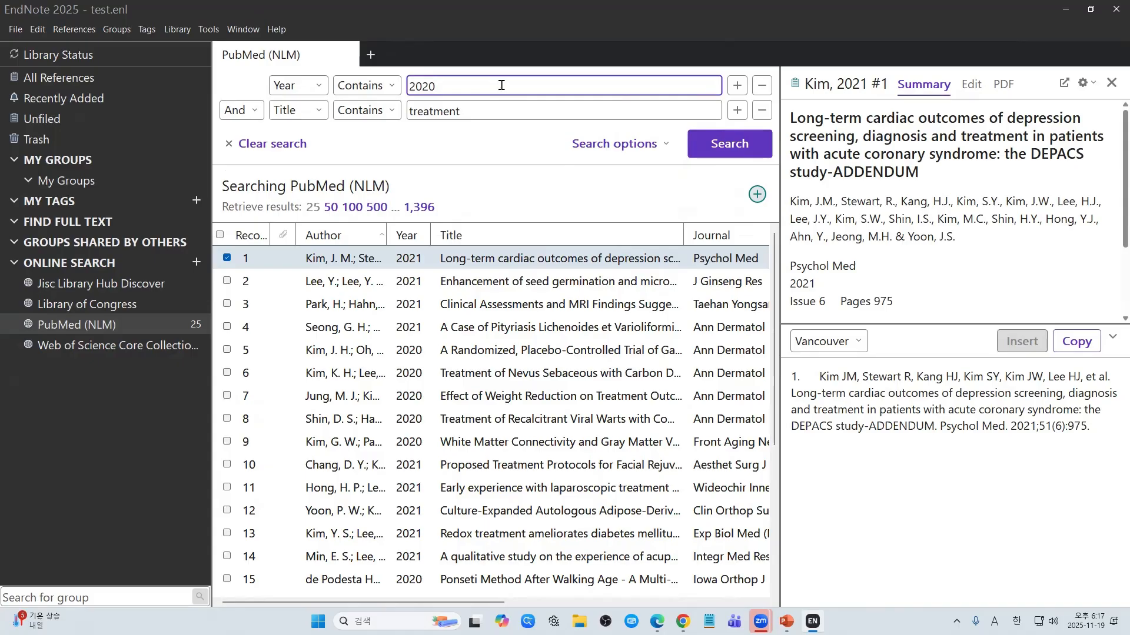
key(BackSpace)
text(5)
click(465, 112)
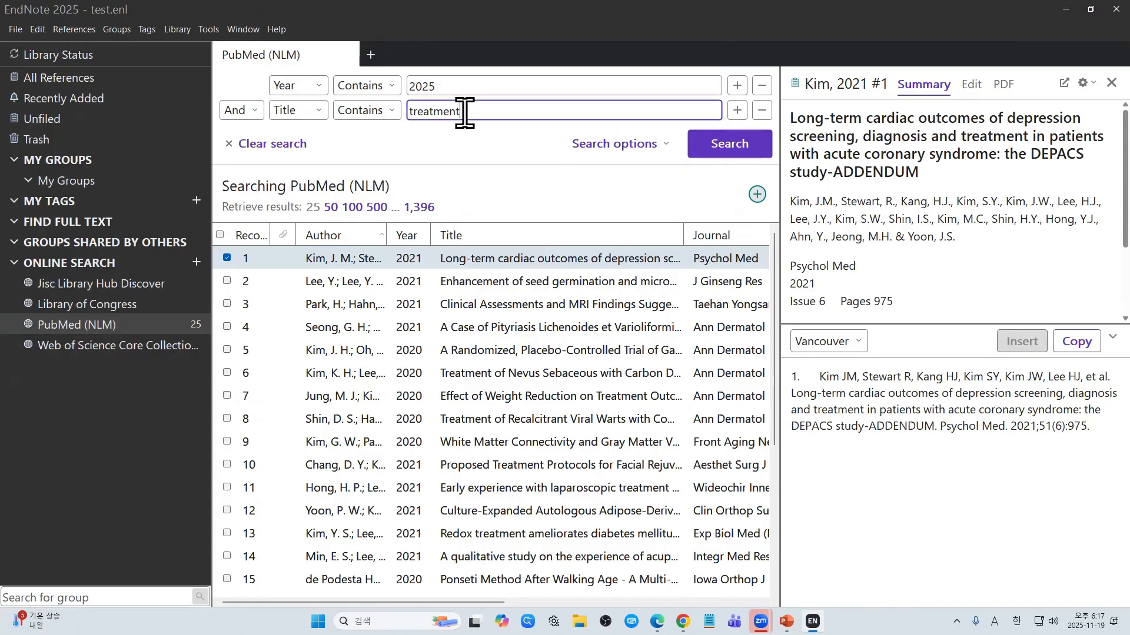
double_click(465, 112)
key(BackSpace)
text(lung cancer diagnosis)
key(Return)
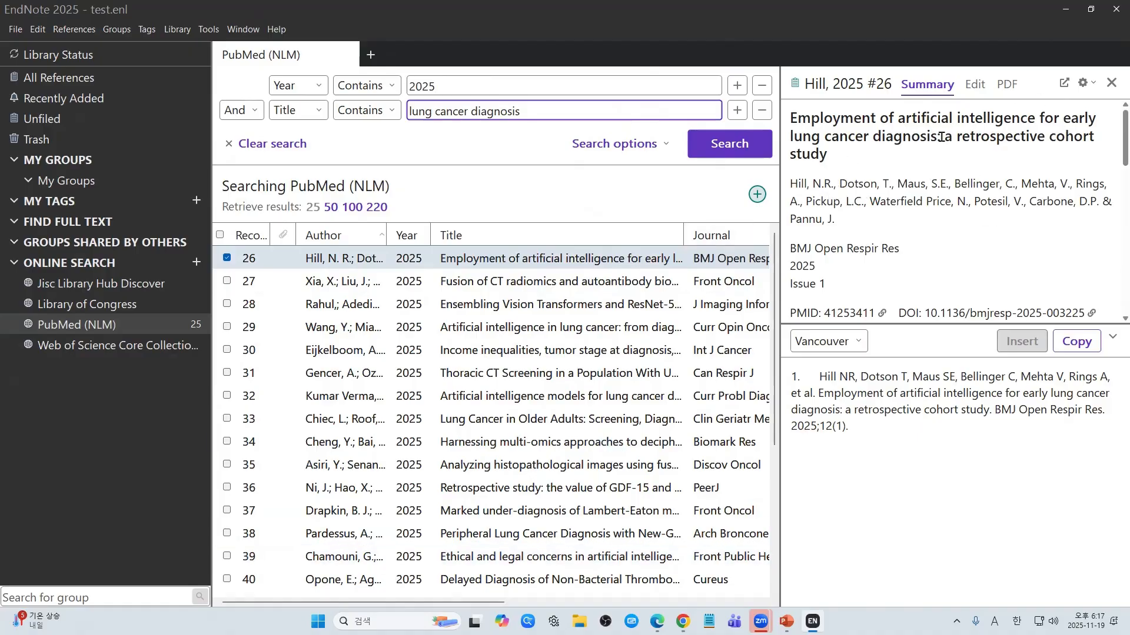
Step: Enlarge the preview pane and read record 27's abstract
drag(937, 137, 790, 136)
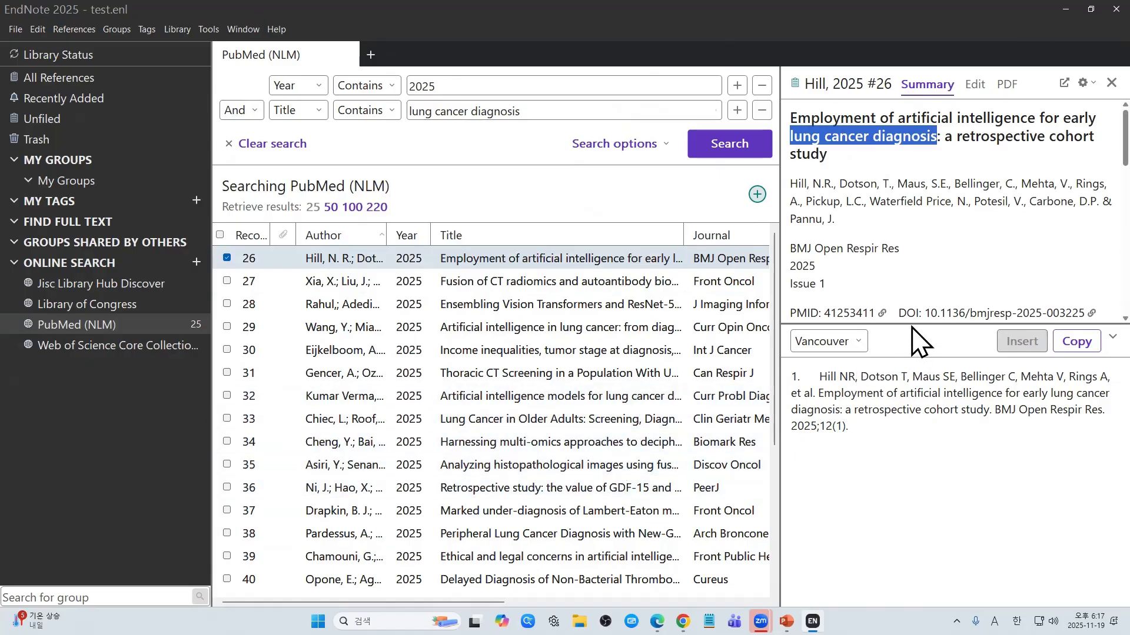
drag(912, 323, 912, 471)
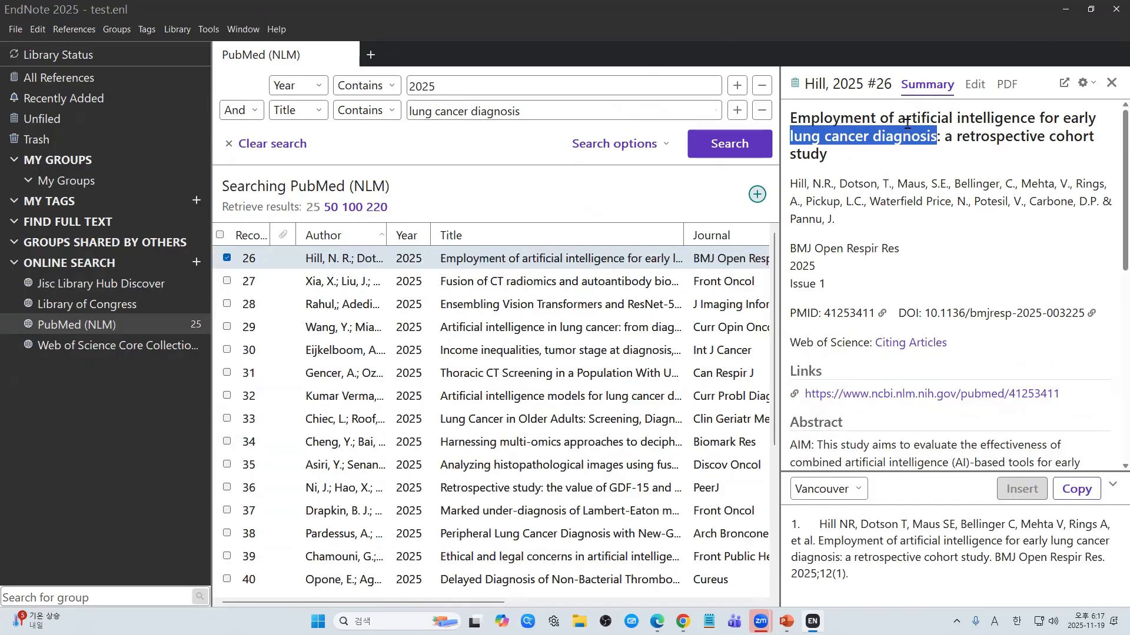
click(628, 282)
scroll(906, 344, down, 3)
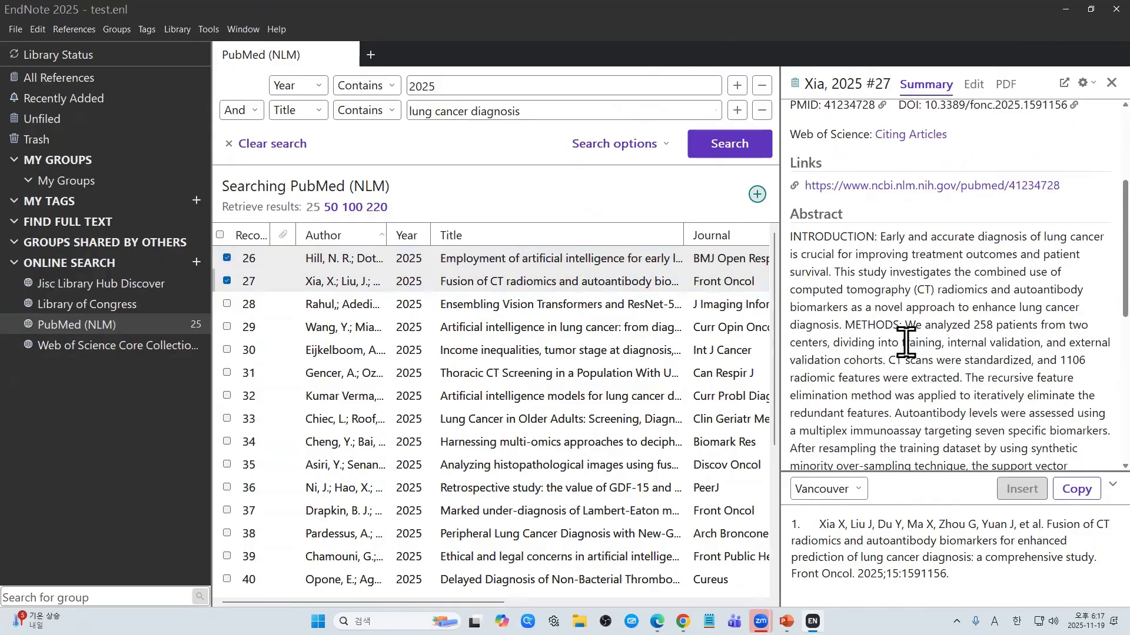
scroll(906, 344, down, 1)
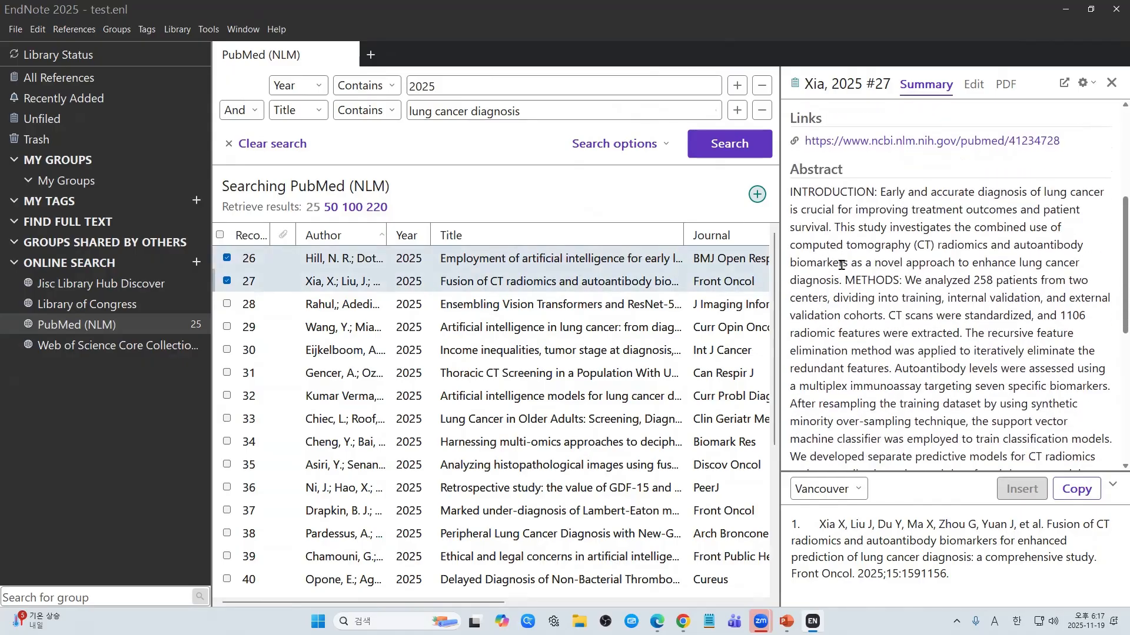
drag(837, 213, 899, 380)
click(899, 377)
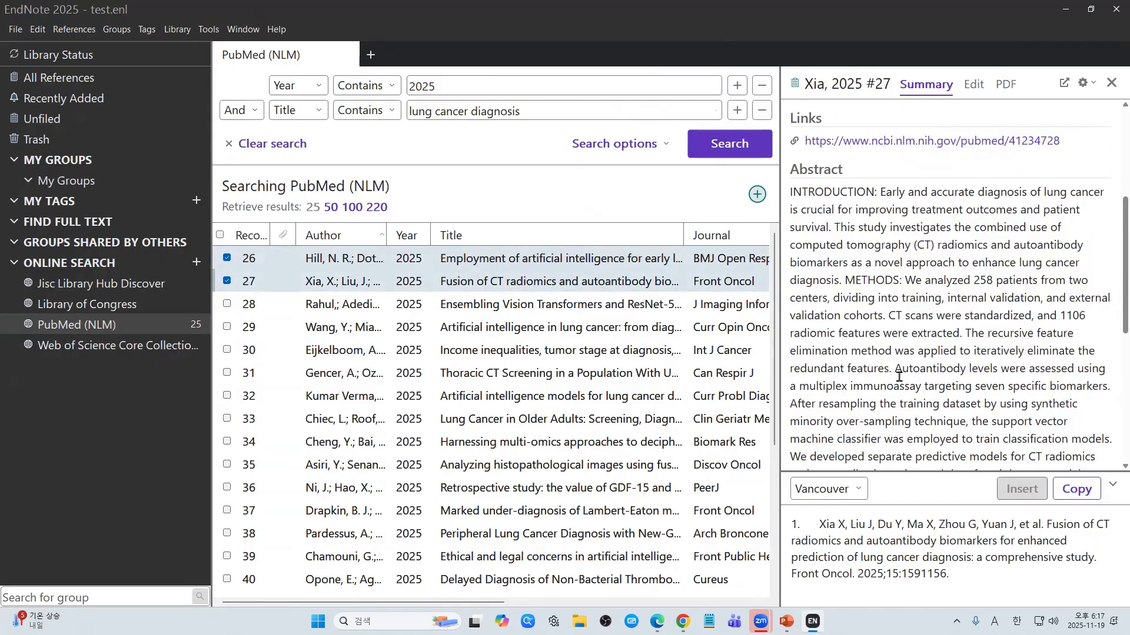
Step: Preview record 28, then unmark records 26, 27 and 28
ctrl+click(533, 312)
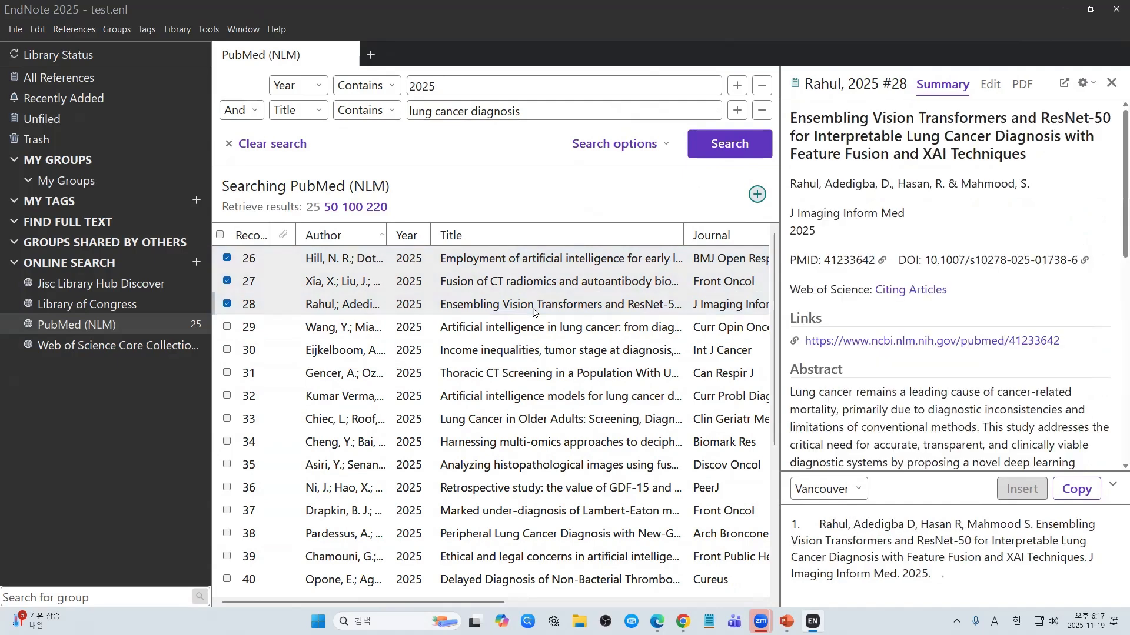
click(226, 283)
click(226, 258)
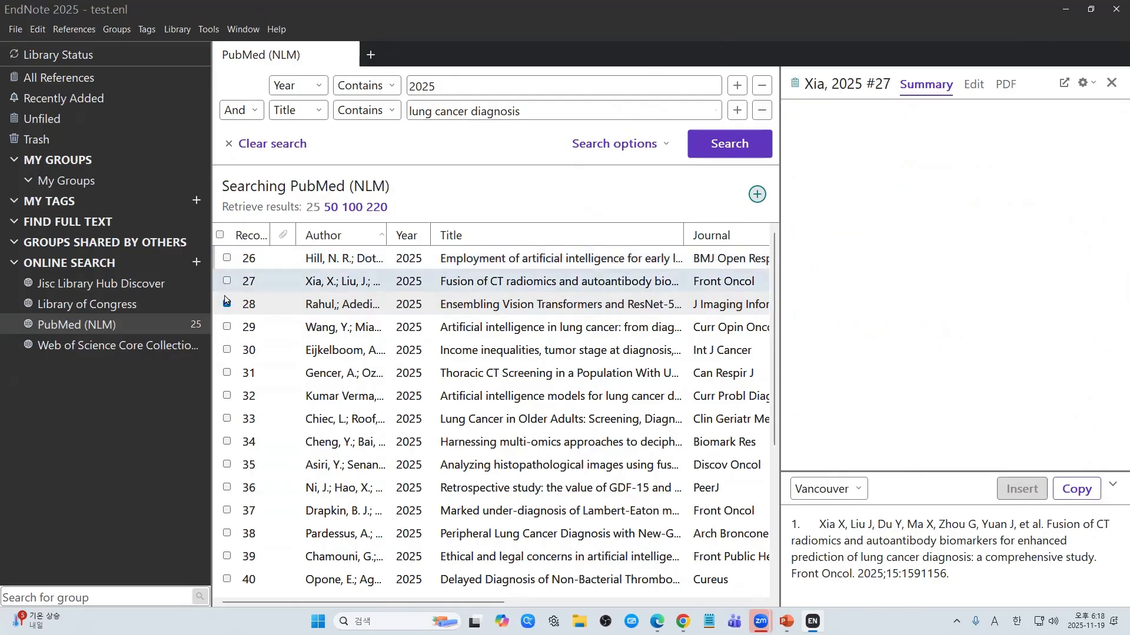
click(226, 304)
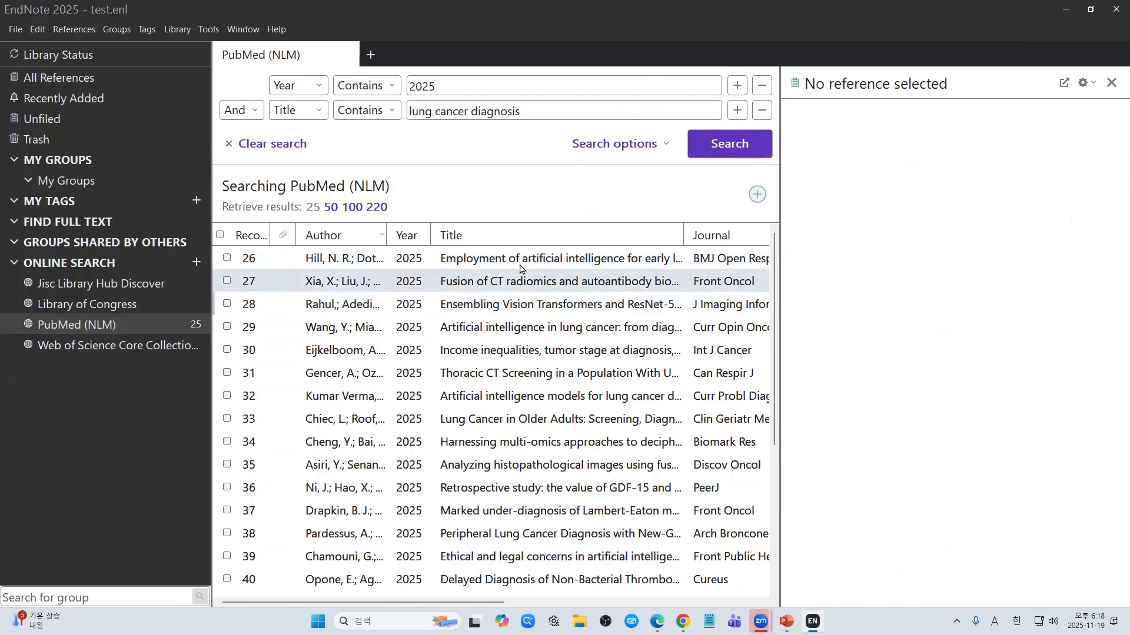
Step: Preview record 31's abstract in an enlarged pane, then untick reference #31
click(527, 383)
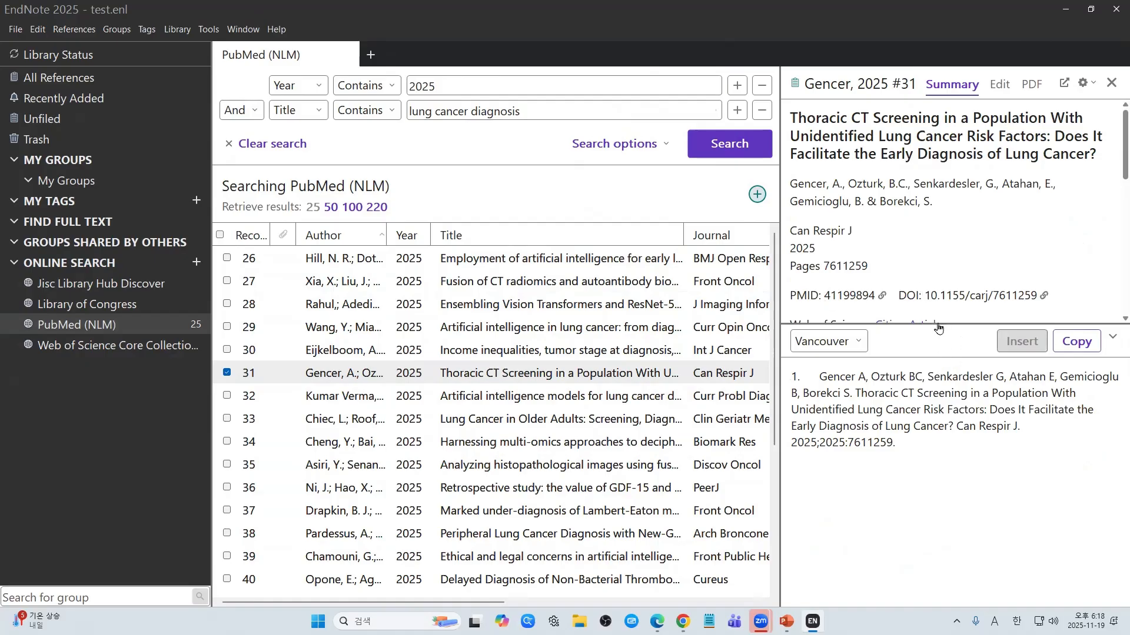
drag(938, 329, 877, 531)
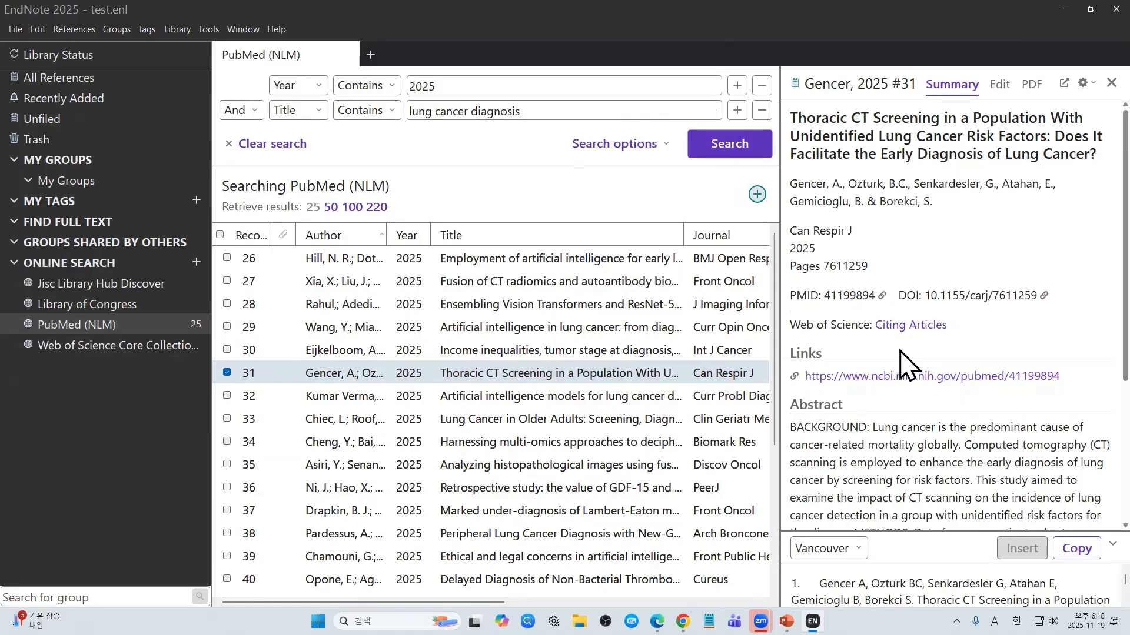
scroll(906, 365, down, 3)
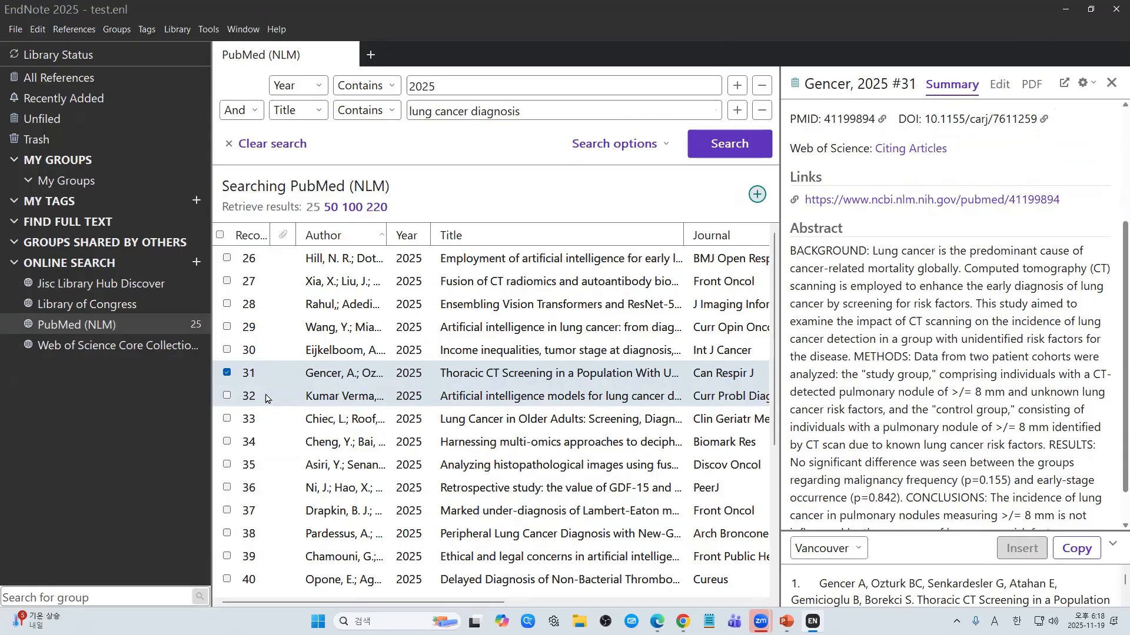
click(227, 373)
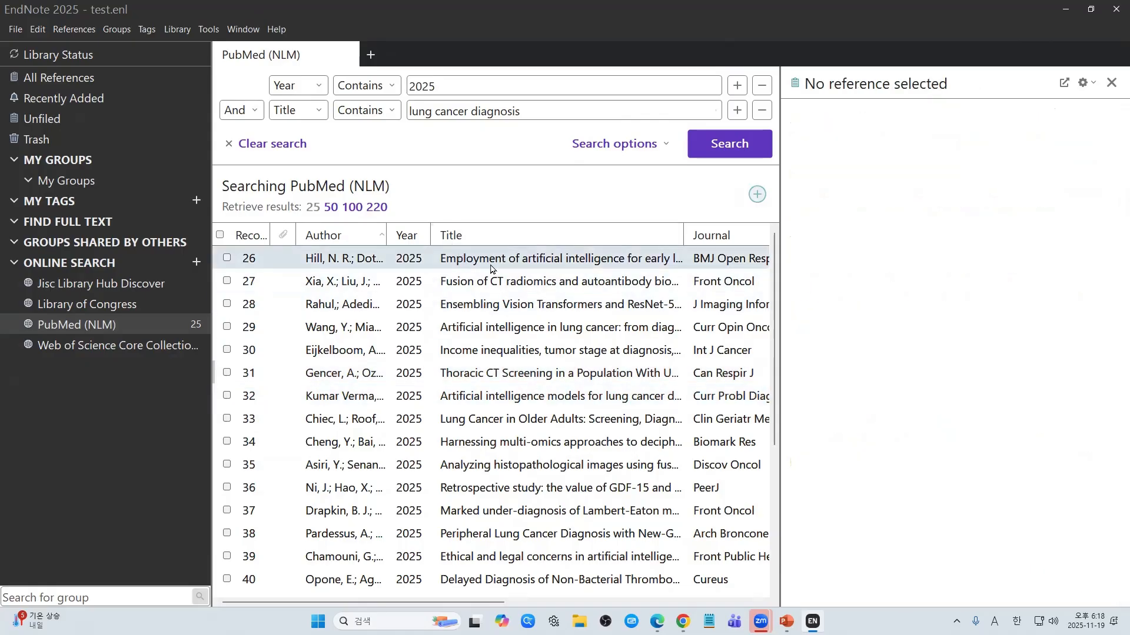
Step: Sort results by Title then Journal, and try adding a Journal search condition before removing it
click(476, 237)
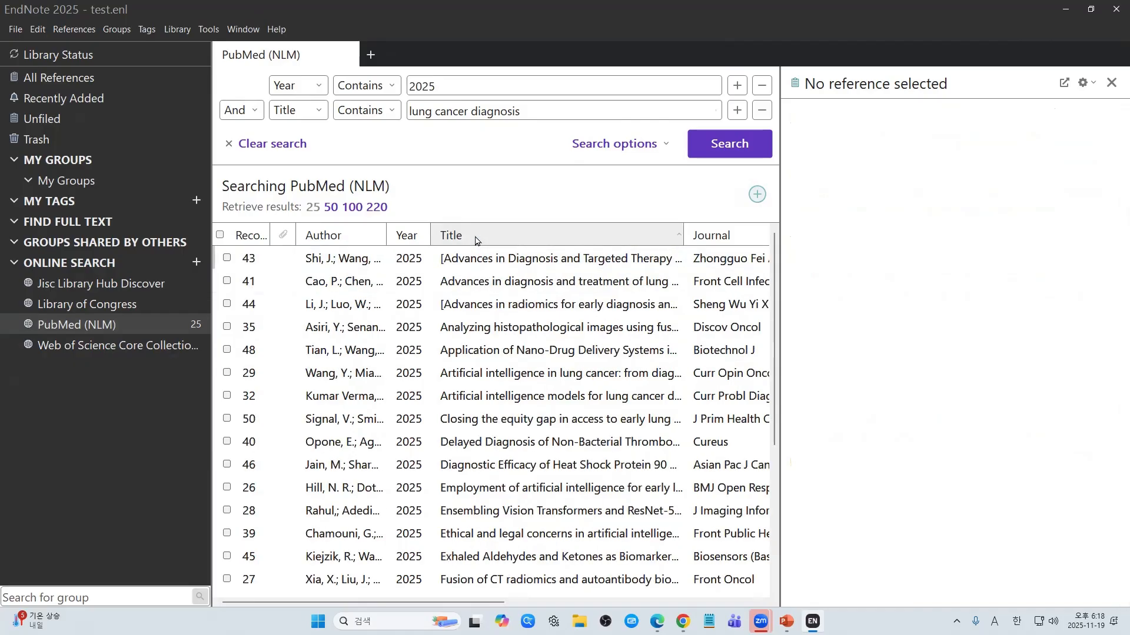
click(735, 236)
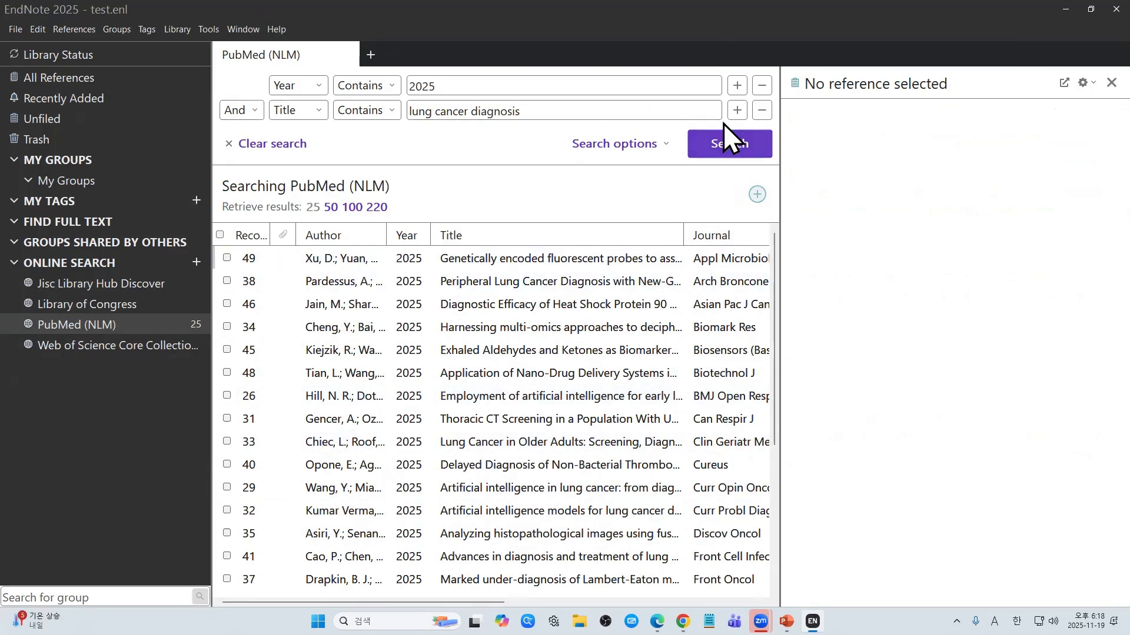
click(736, 111)
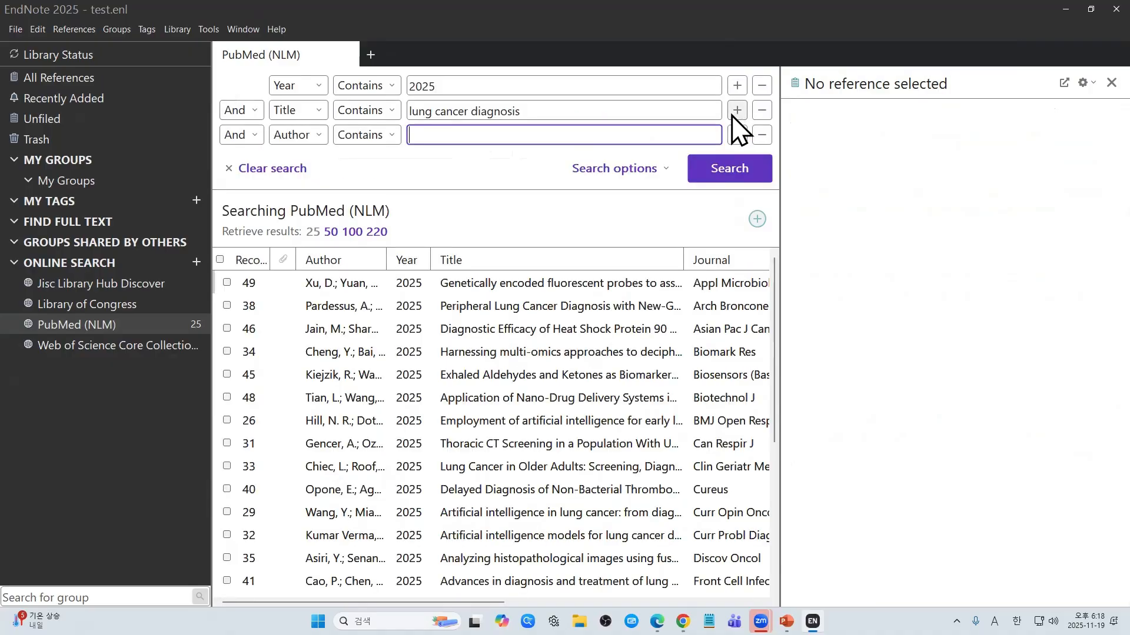
click(316, 136)
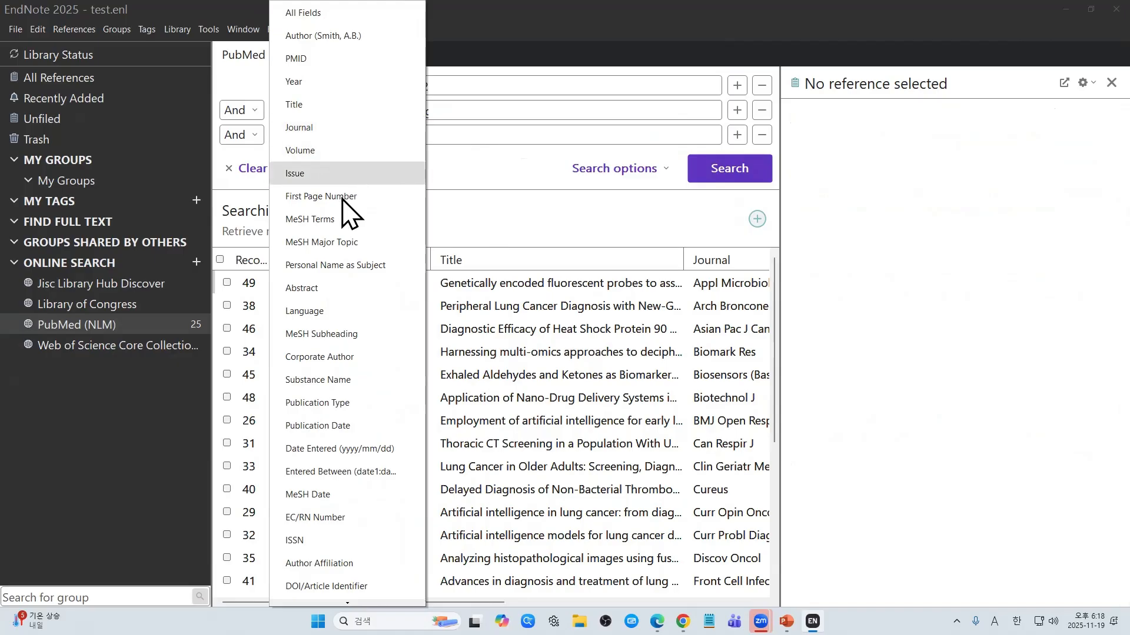
click(344, 128)
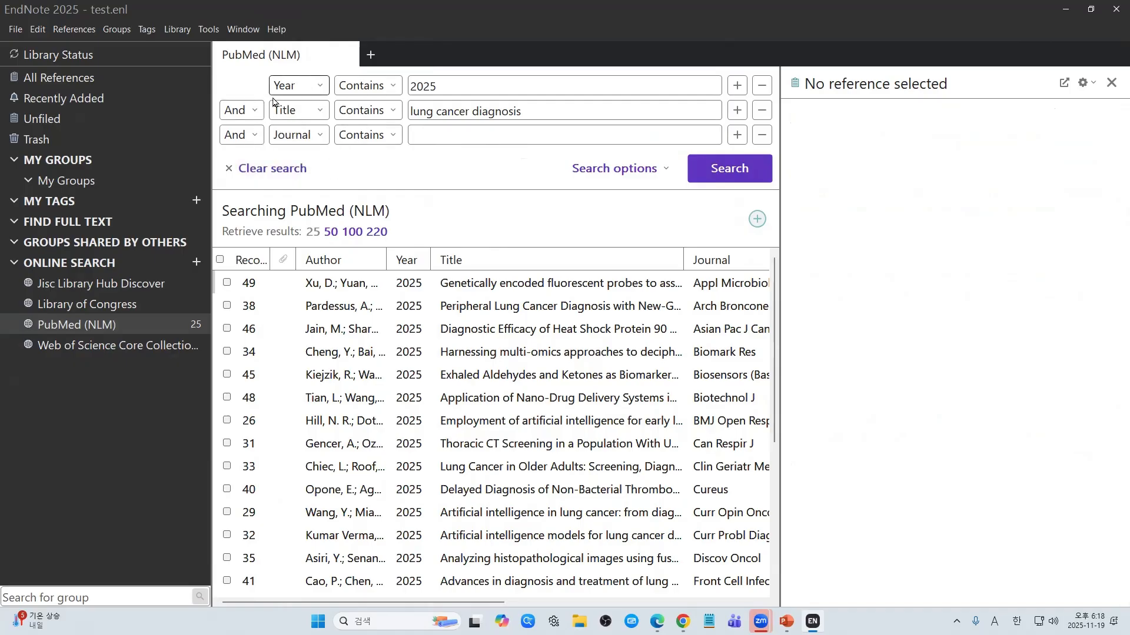
click(366, 110)
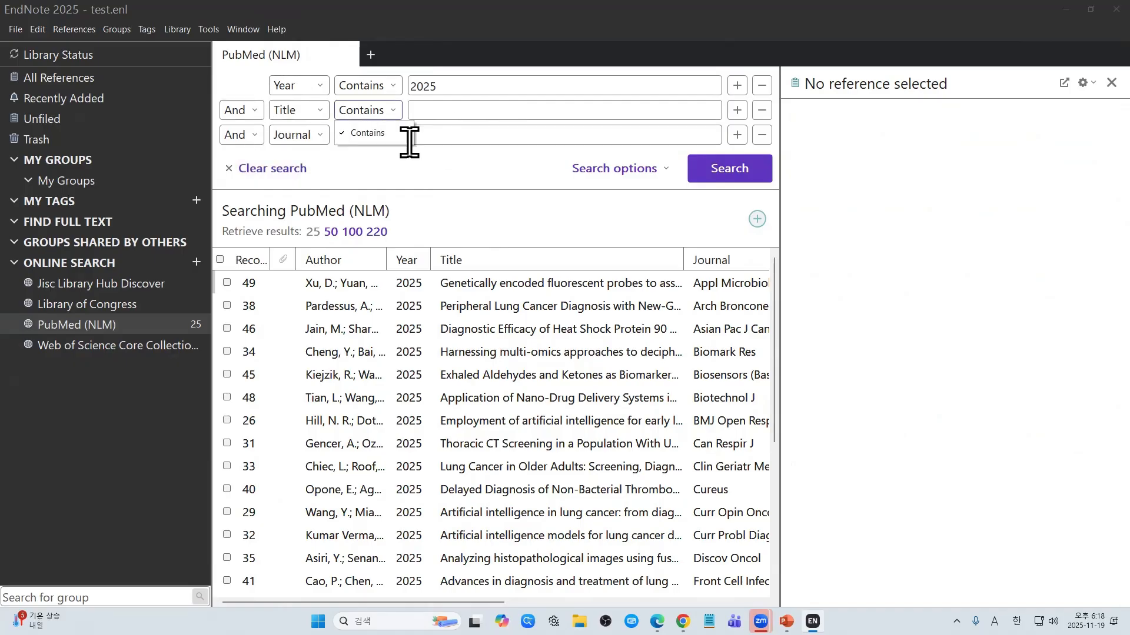
click(383, 140)
click(370, 137)
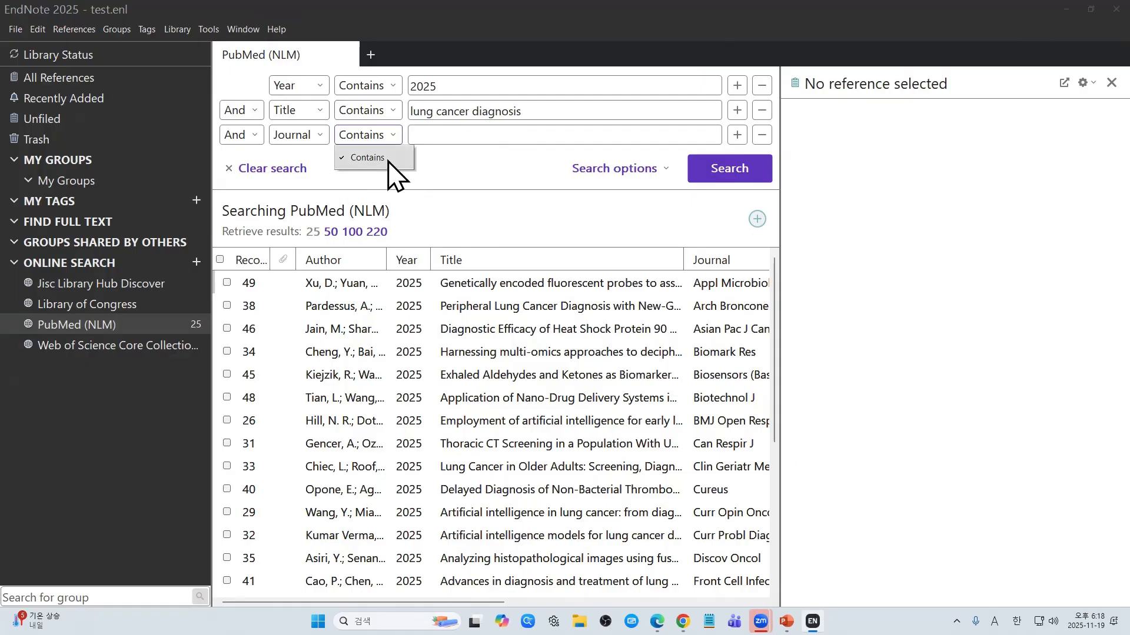
click(438, 140)
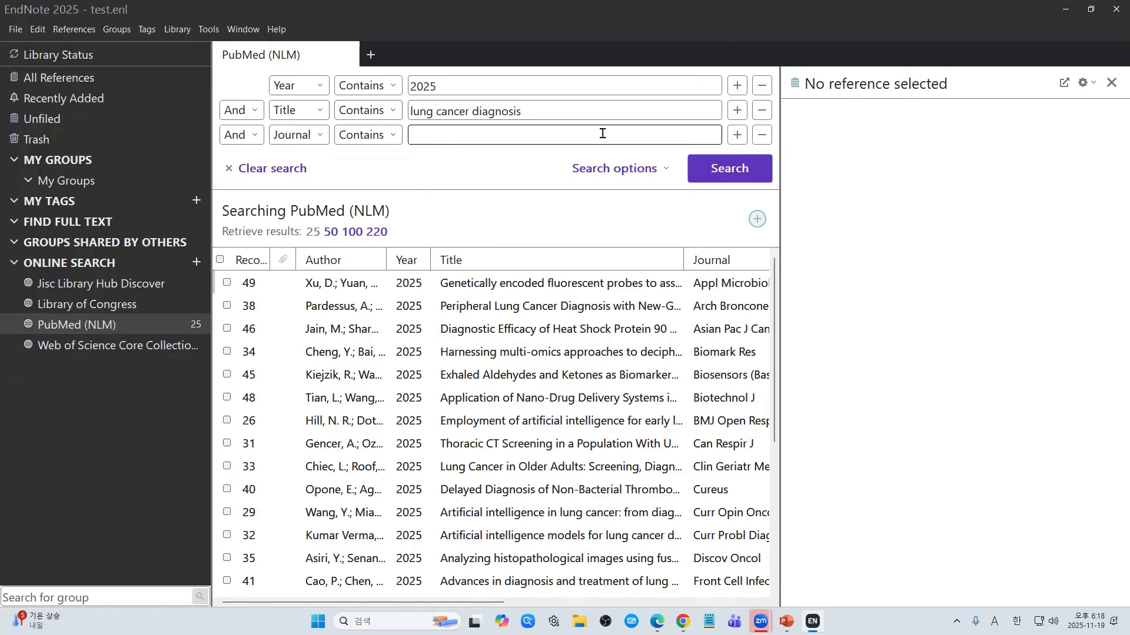
click(758, 137)
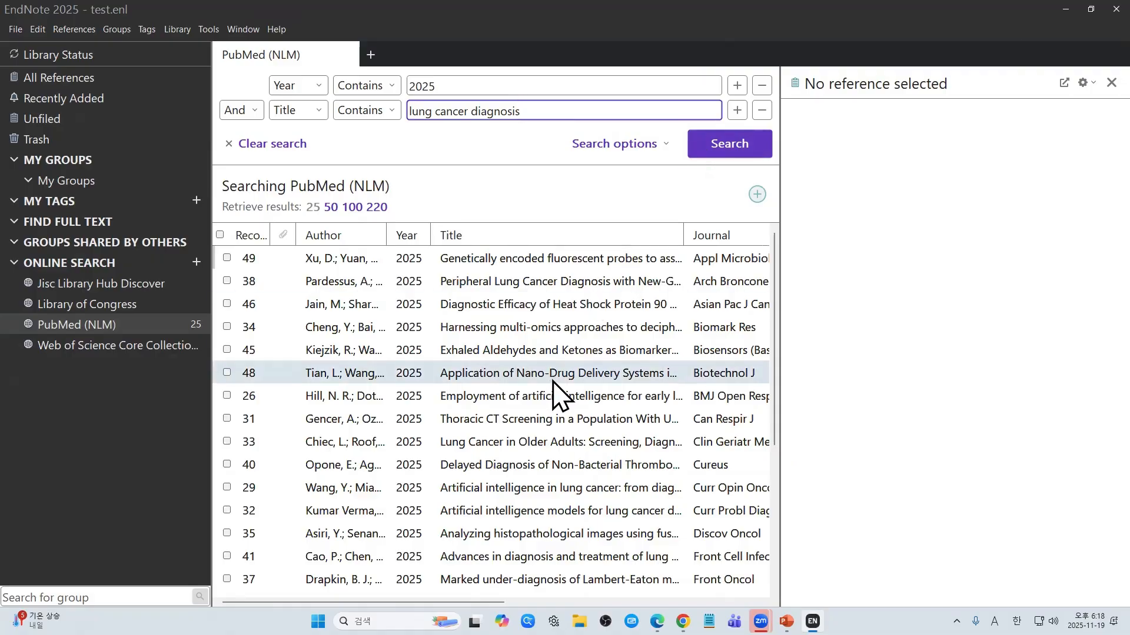
Step: Tick references #49, #38, #46, #34 and #45
click(227, 257)
click(227, 280)
click(226, 304)
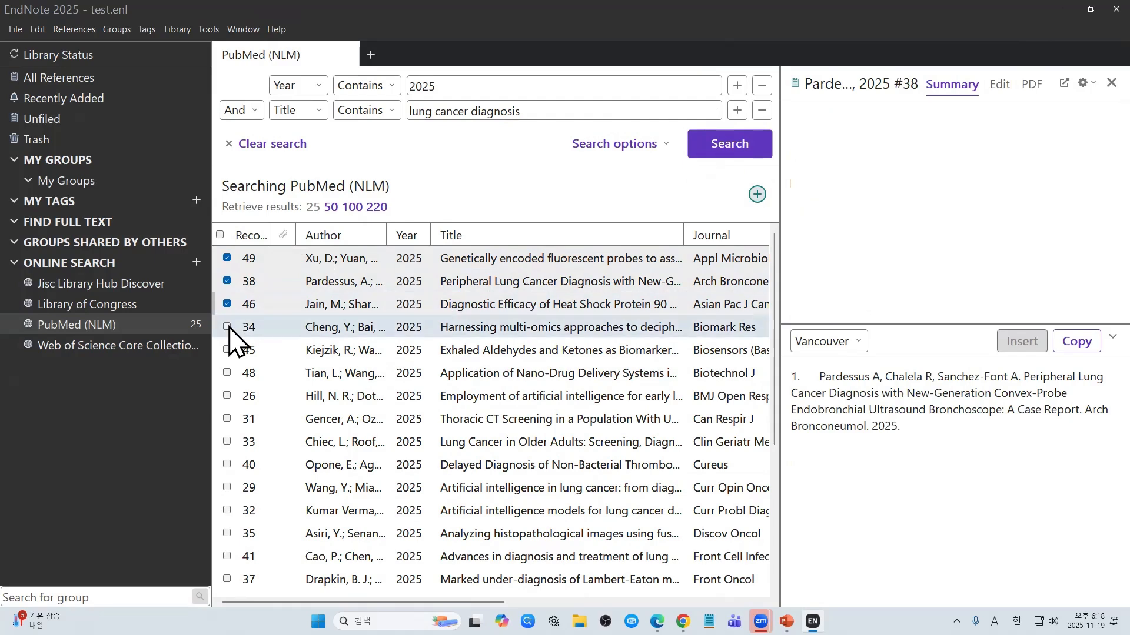
click(226, 327)
click(227, 349)
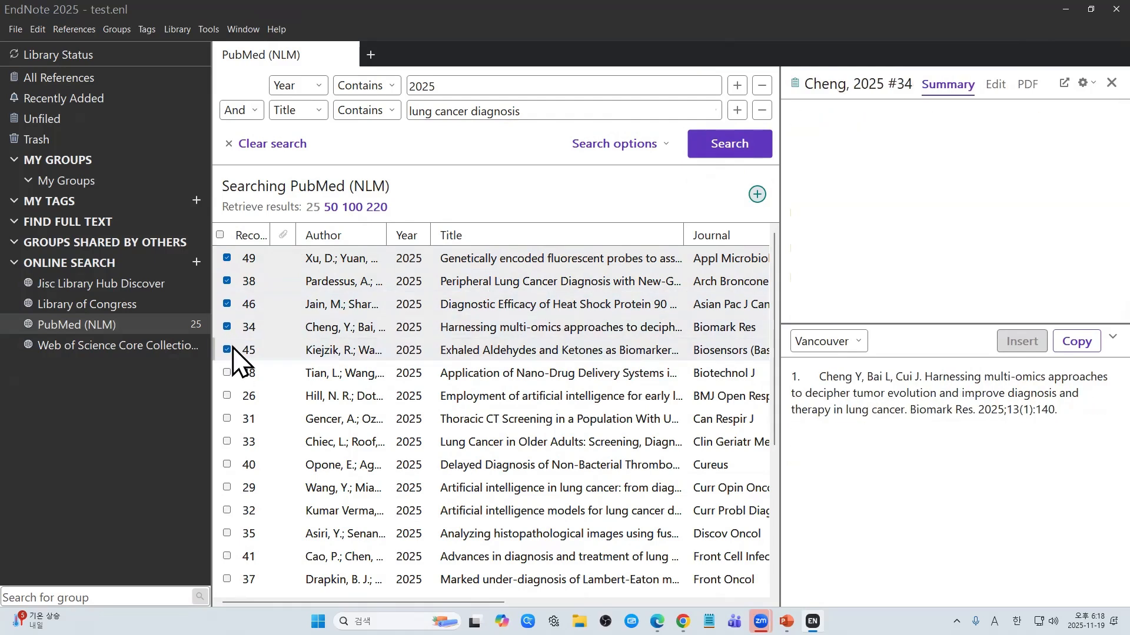
Step: Sort results by record number from highest to lowest and clear all ticks
click(227, 235)
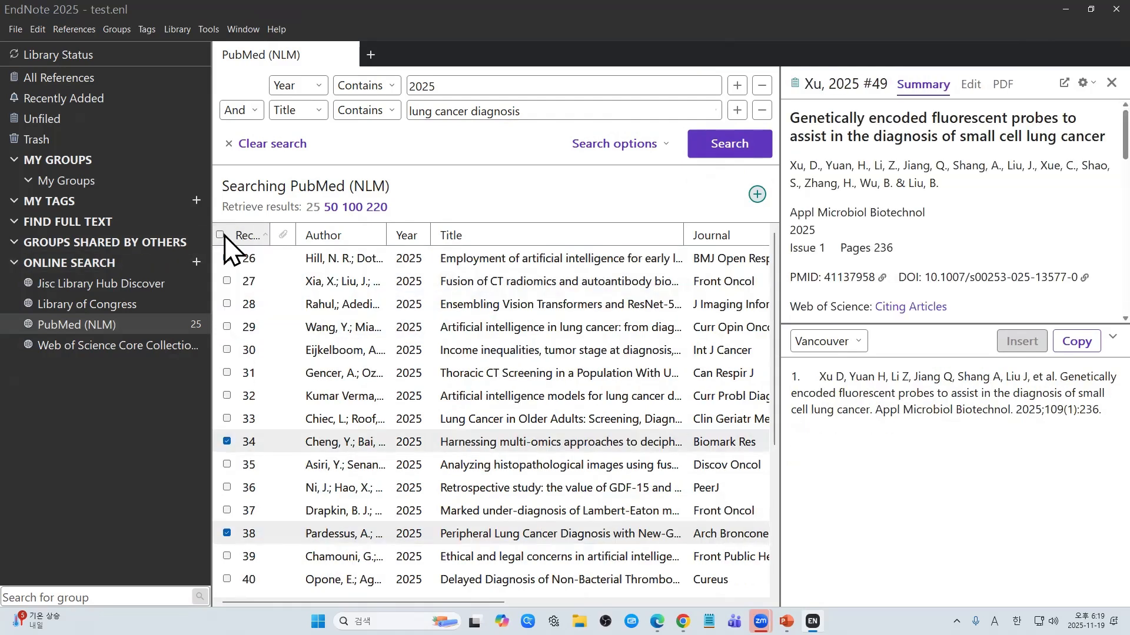
click(227, 236)
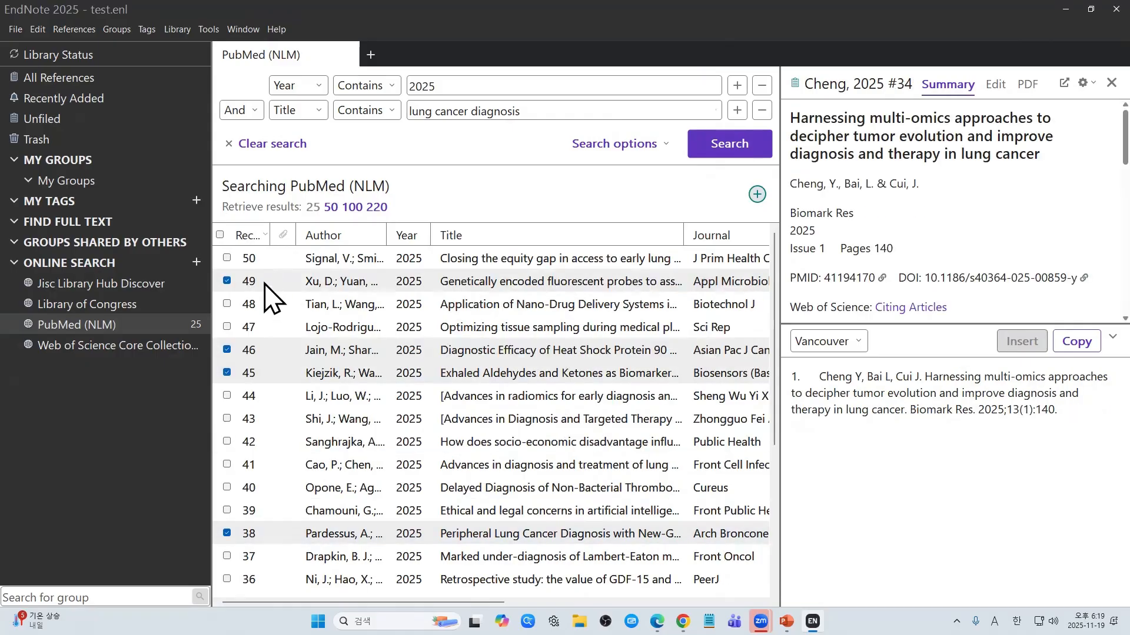
click(222, 206)
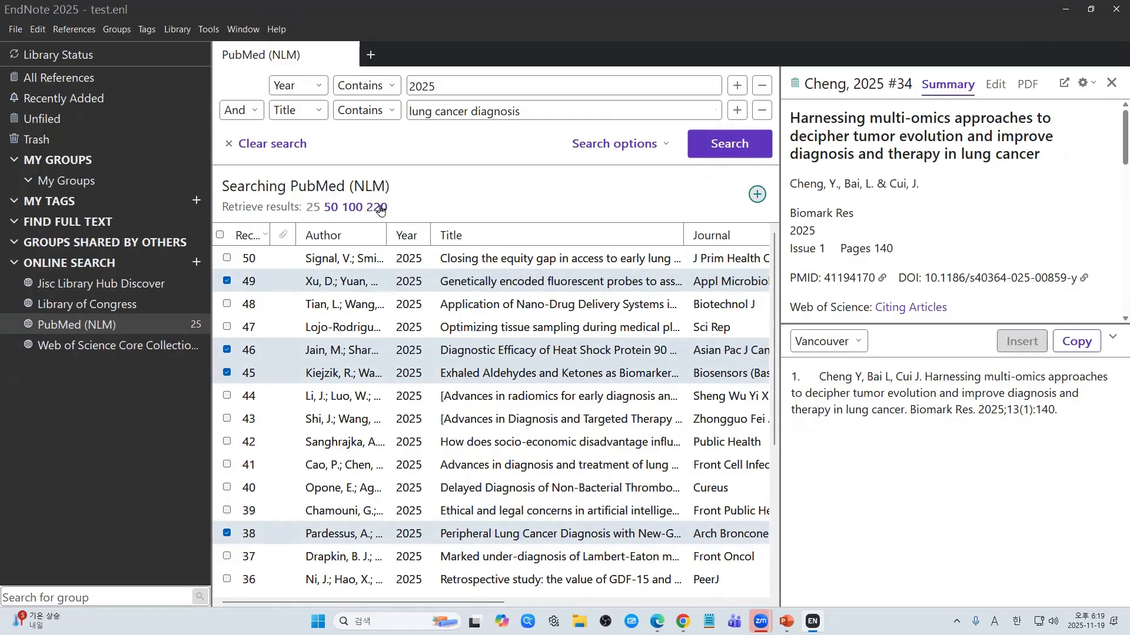
click(220, 234)
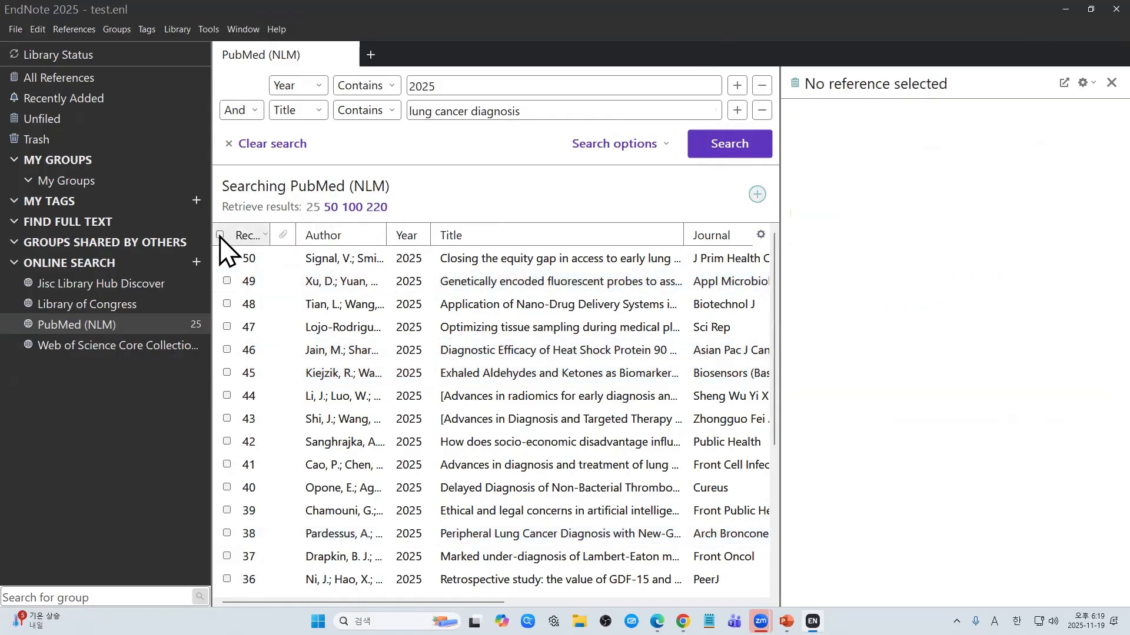
Step: Tick all 25 results, add them to the local library, and retrieve all 220 matches
click(220, 235)
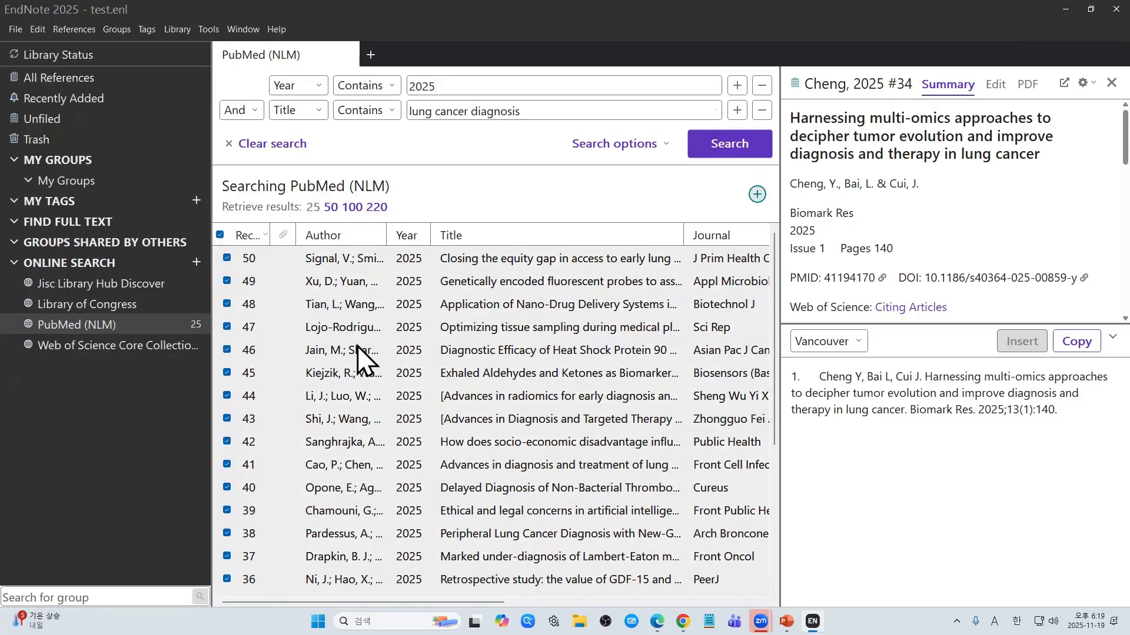
scroll(366, 356, down, 3)
scroll(367, 349, up, 3)
click(757, 195)
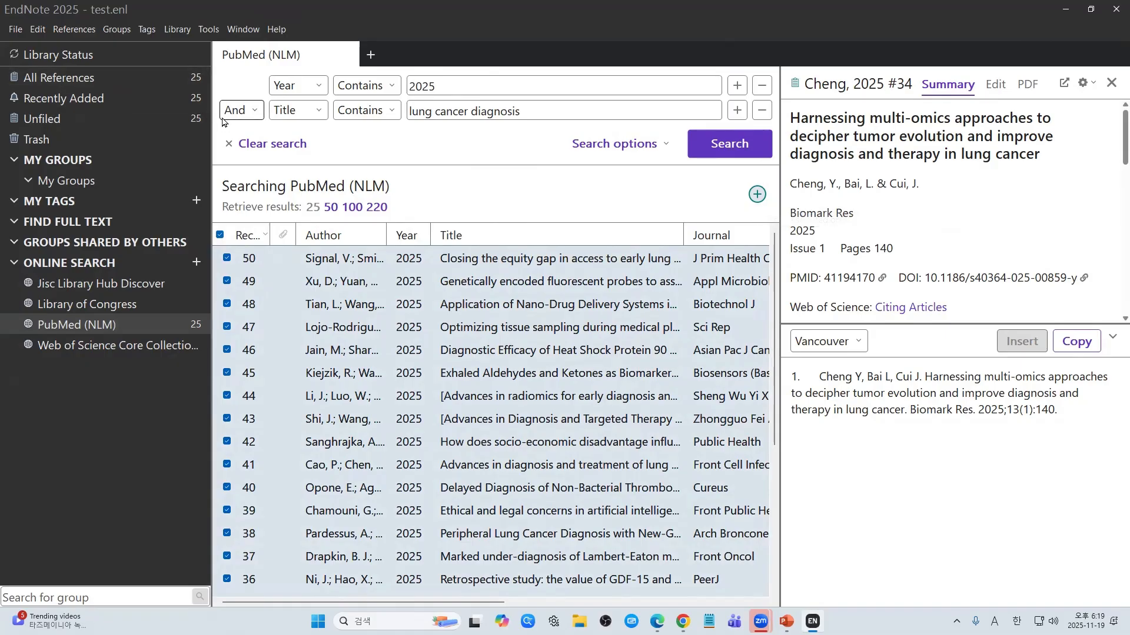
click(374, 209)
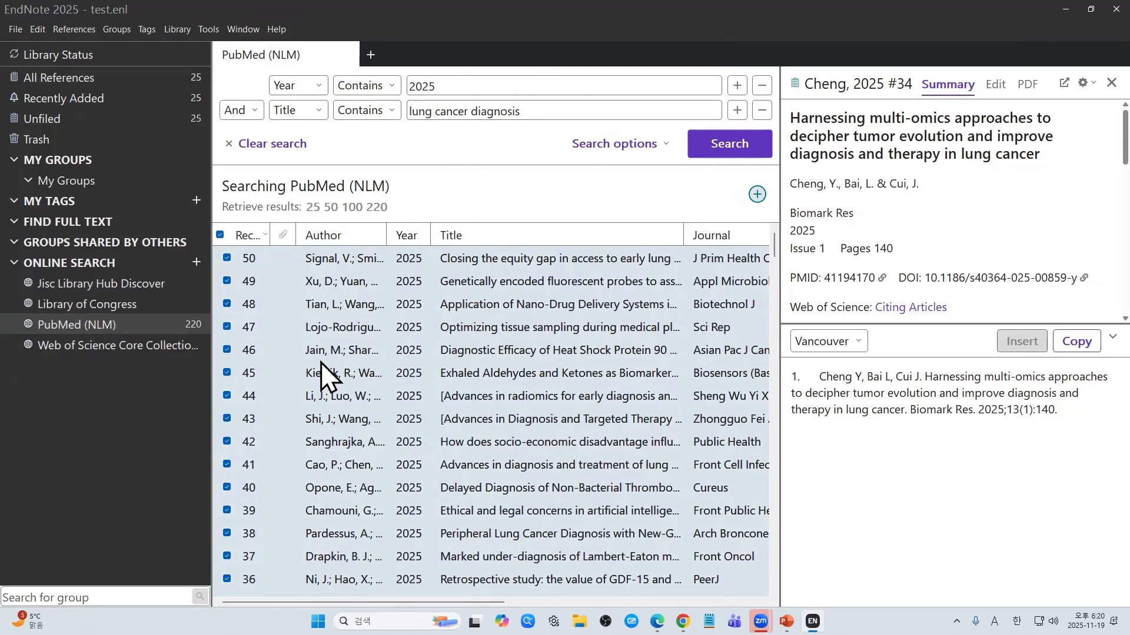
Step: Sort the 220 results by record number ascending and remove the Year 2025 condition
click(245, 234)
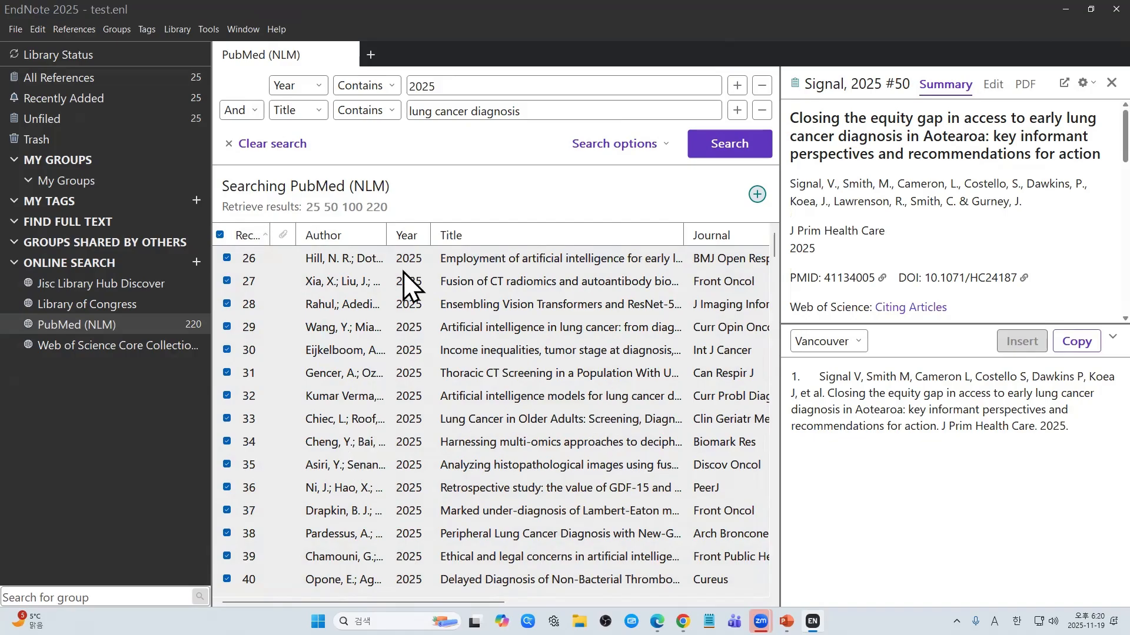
click(396, 206)
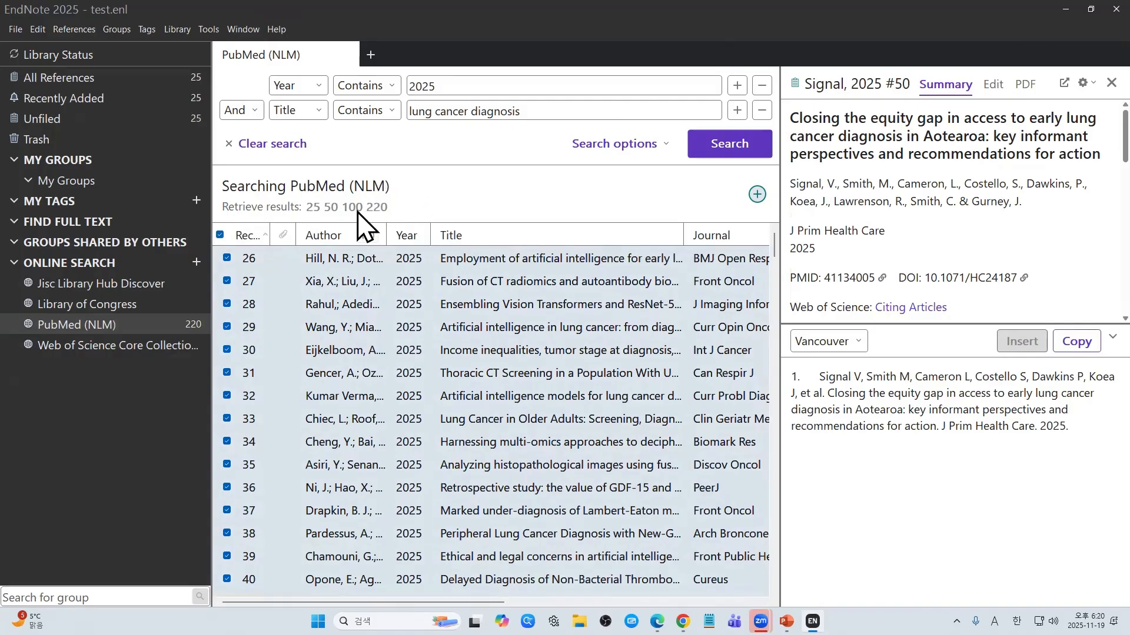
click(762, 87)
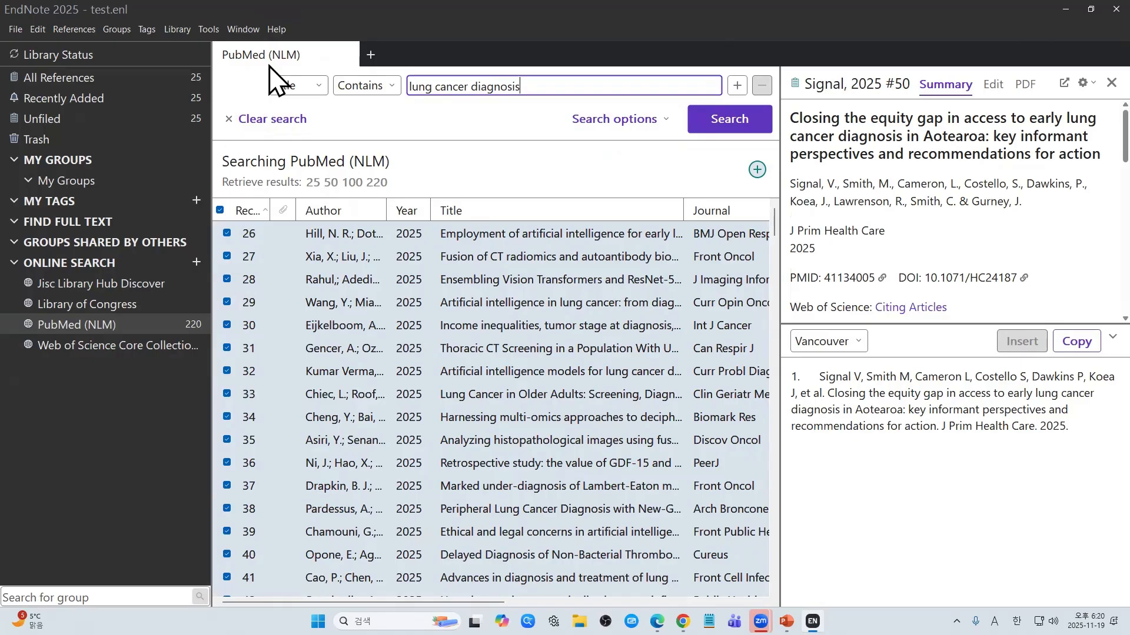
Step: Switch the remaining condition's field from Title to DOI/Article Identifier and select its search text
click(295, 86)
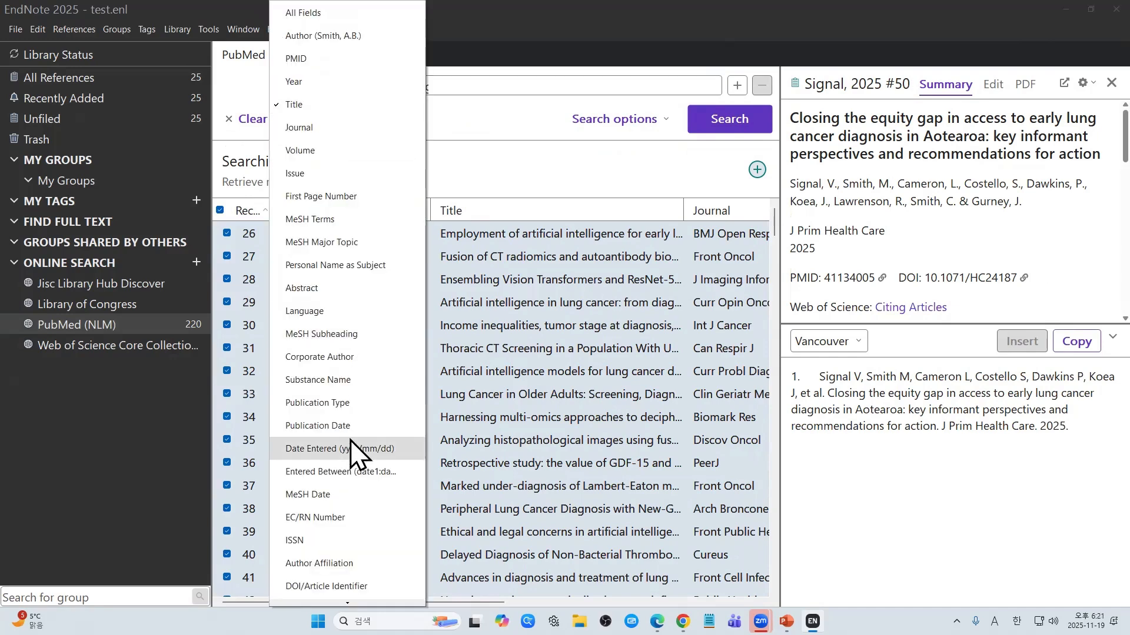
mouse_move(329, 603)
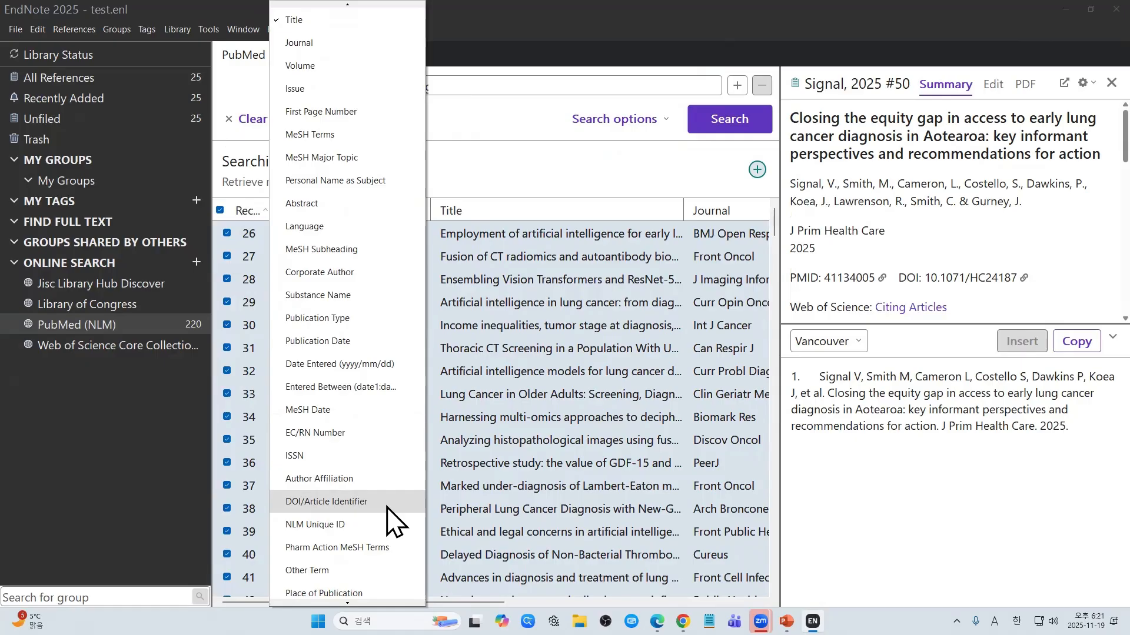
click(330, 502)
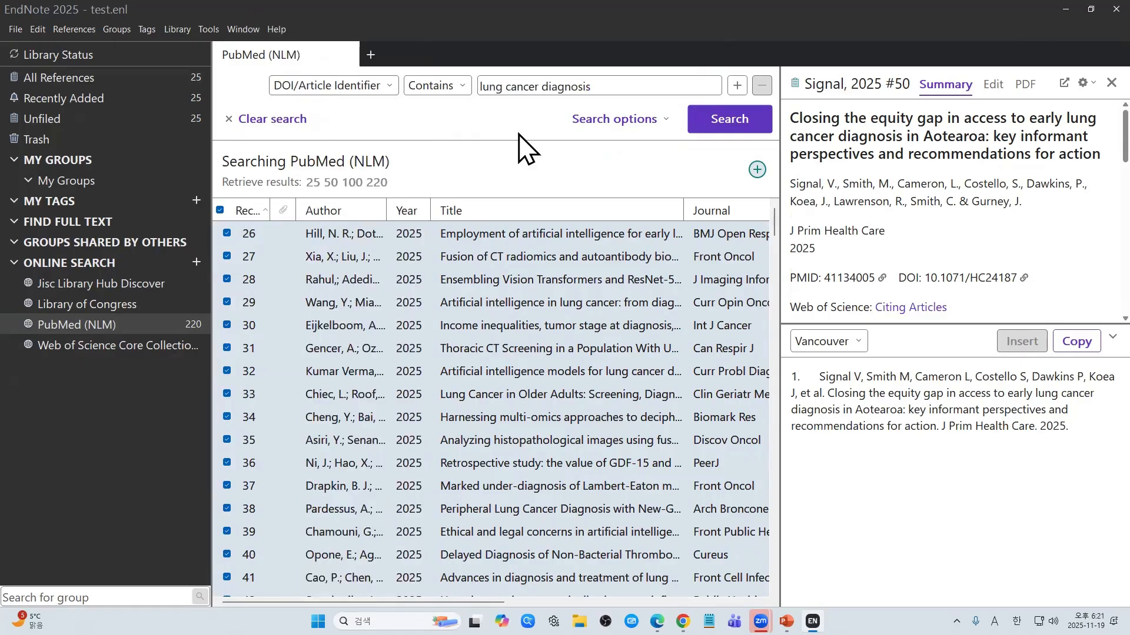
drag(596, 87, 390, 90)
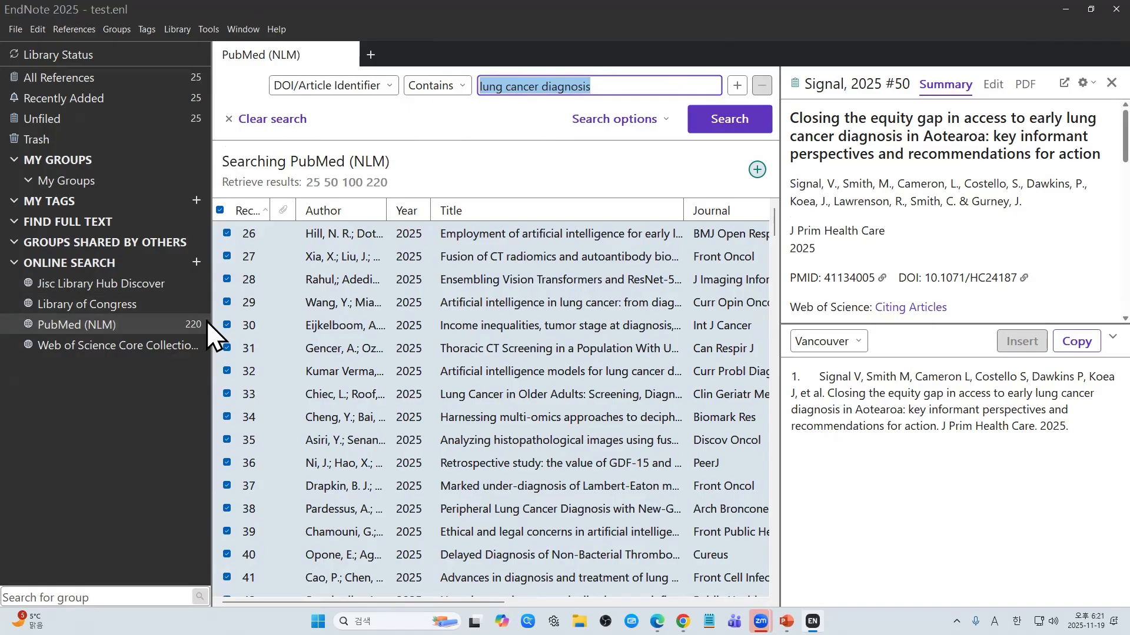
Step: Show All References in test.enl, switch to PowerPoint, then return to EndNote
click(157, 76)
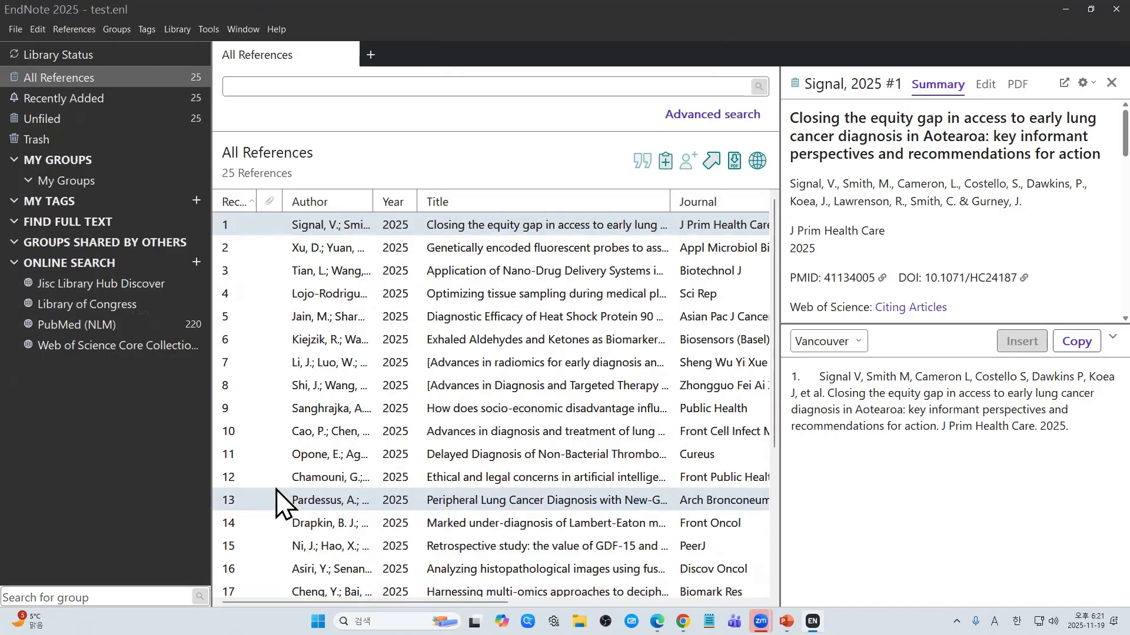
key(alt+Tab)
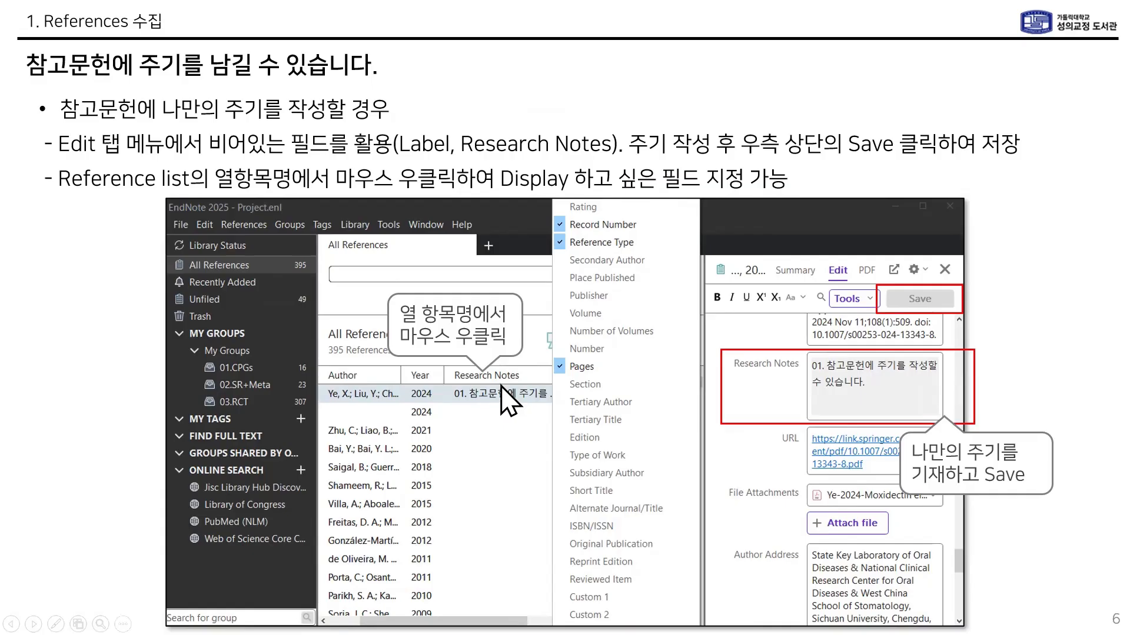
key(alt+Tab)
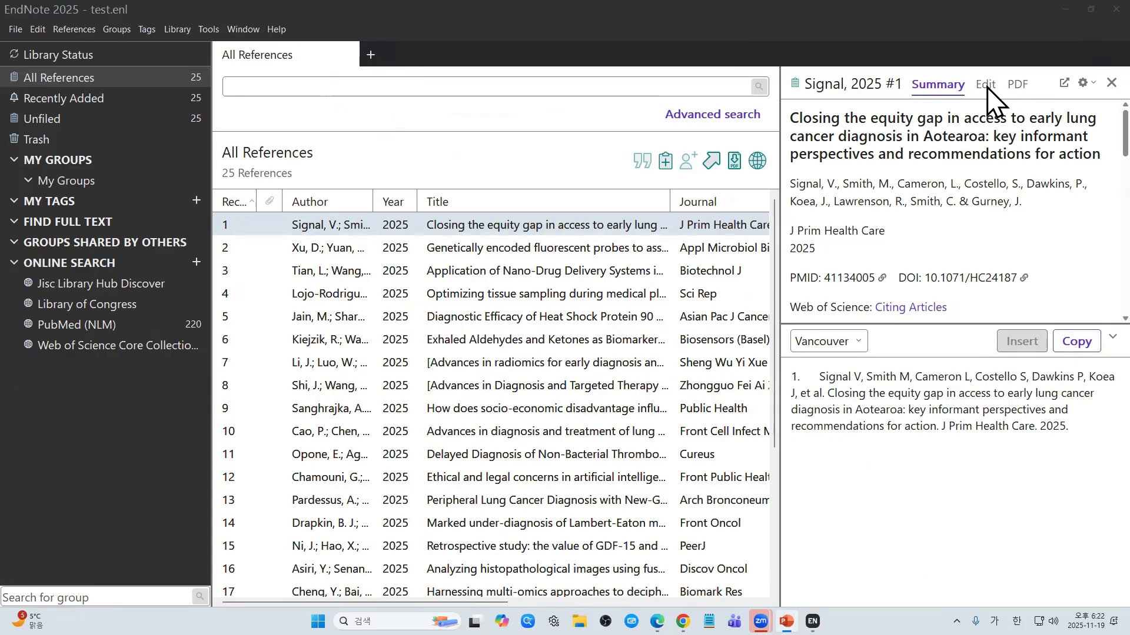
Step: Open the selected reference in Edit view and scroll down to the Research Notes field
click(987, 87)
scroll(925, 312, down, 1)
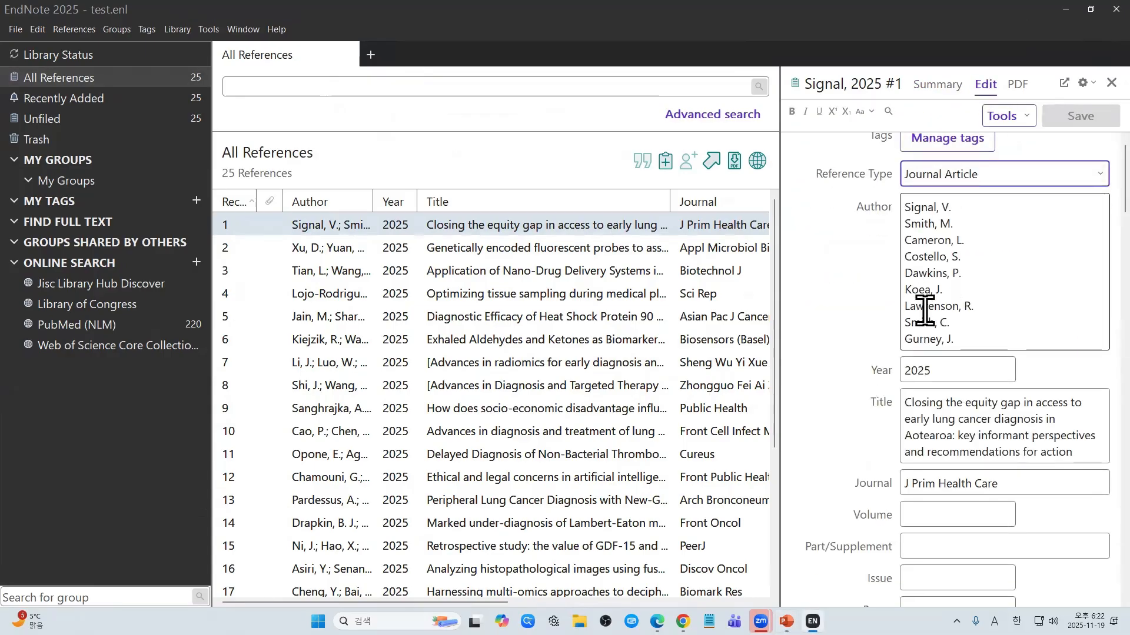
scroll(953, 295, down, 2)
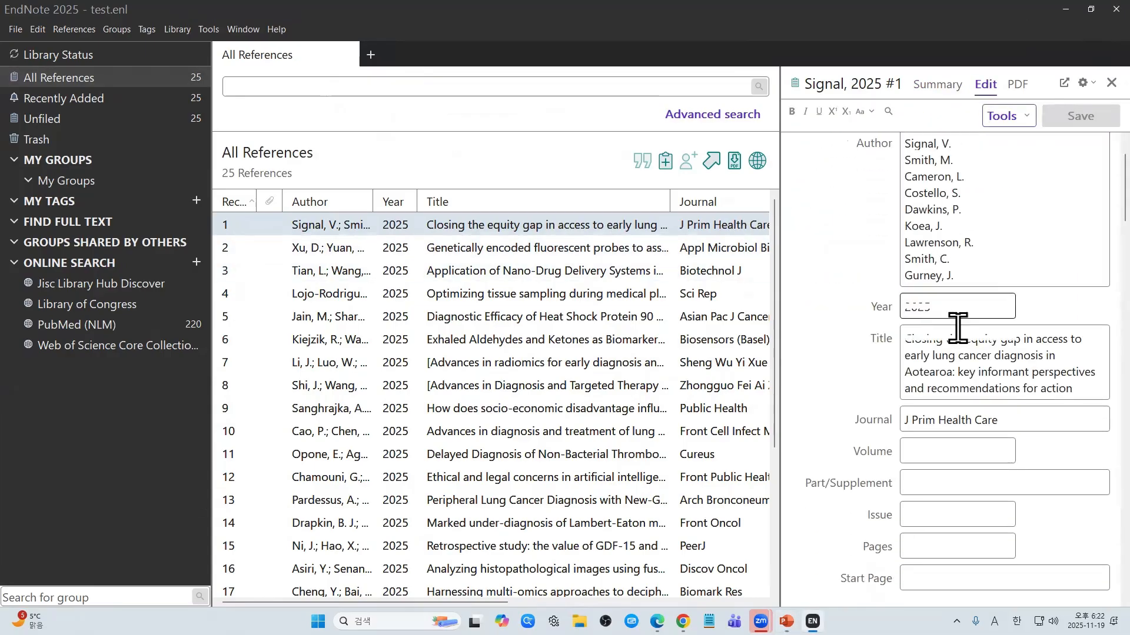
scroll(958, 327, down, 5)
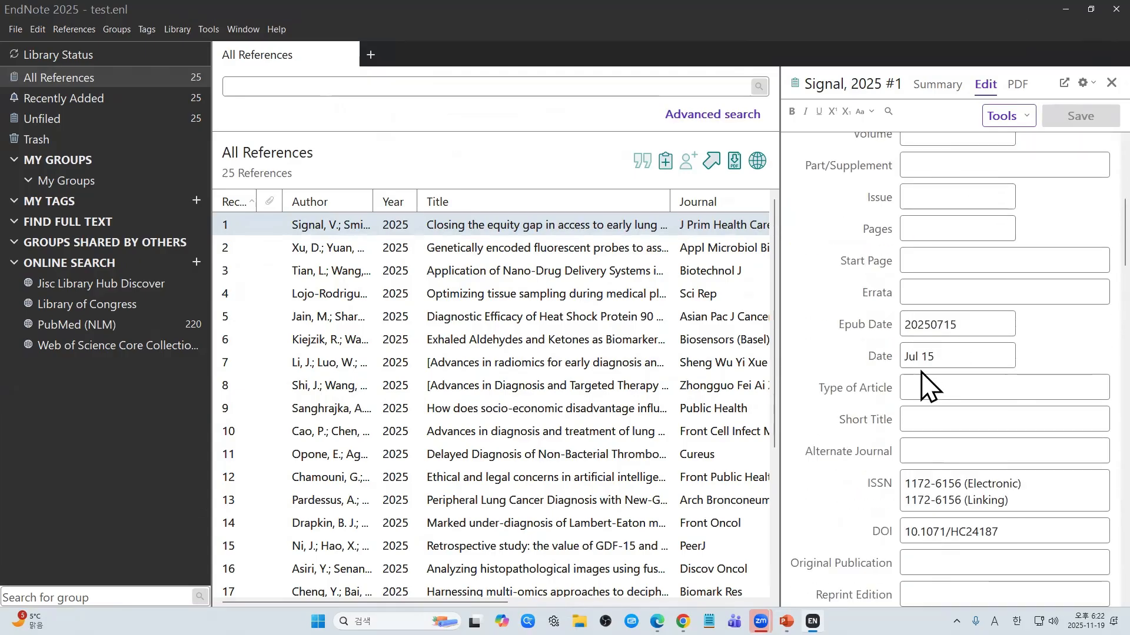
scroll(927, 386, down, 4)
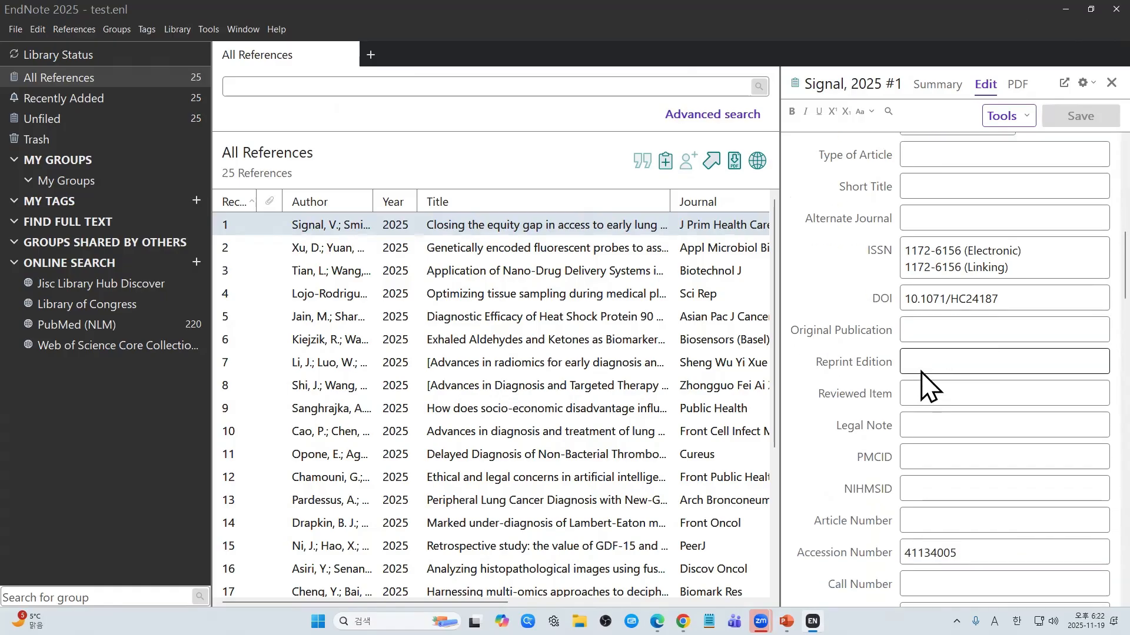
scroll(925, 382, down, 4)
click(910, 388)
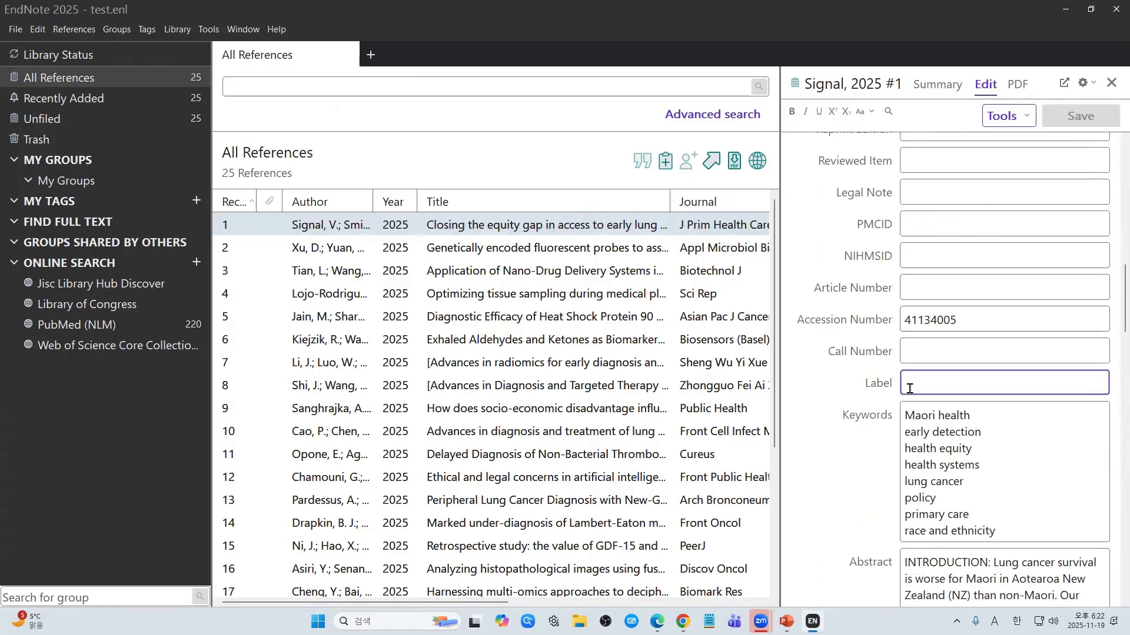
scroll(870, 459, down, 7)
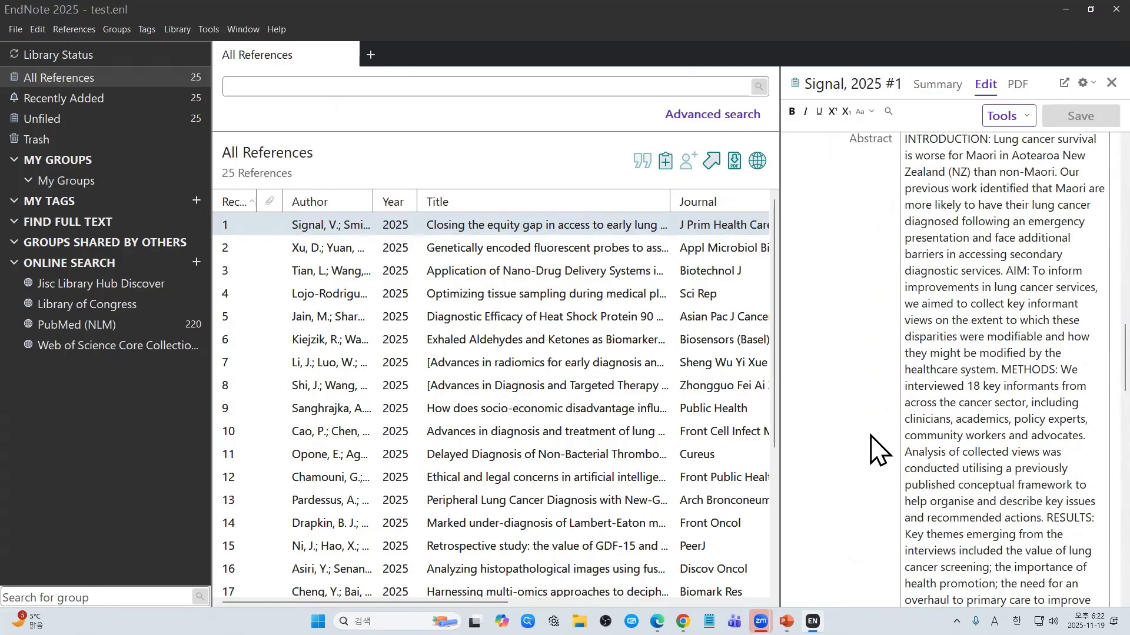
scroll(878, 450, down, 13)
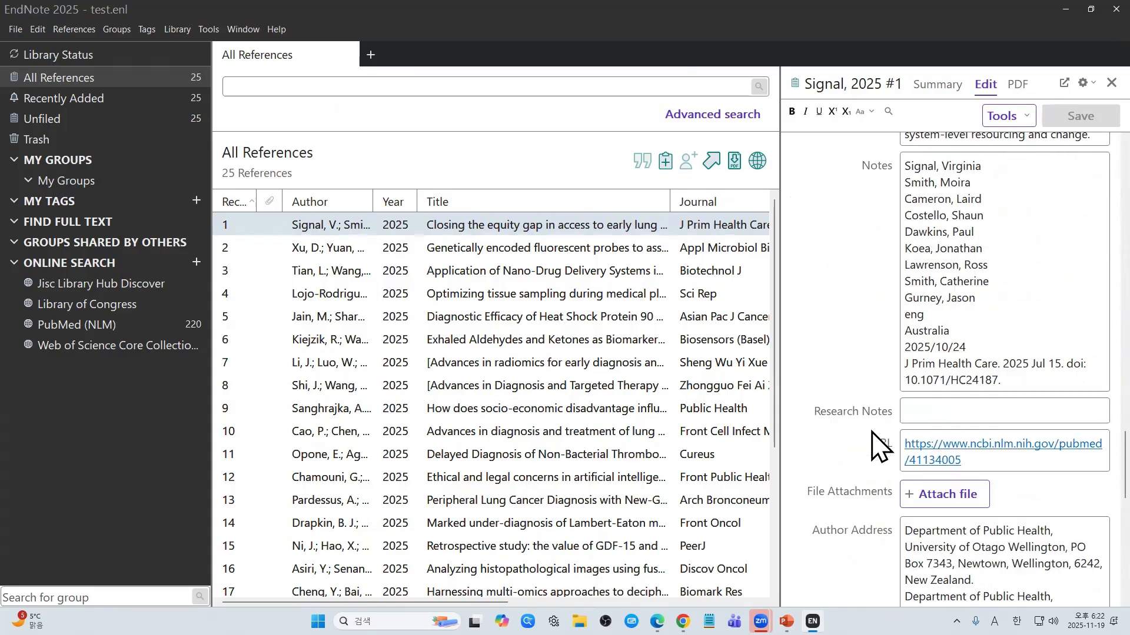
scroll(878, 447, down, 1)
Step: Enter the research note '01.주기를 남깁니다.' and save the reference
click(953, 348)
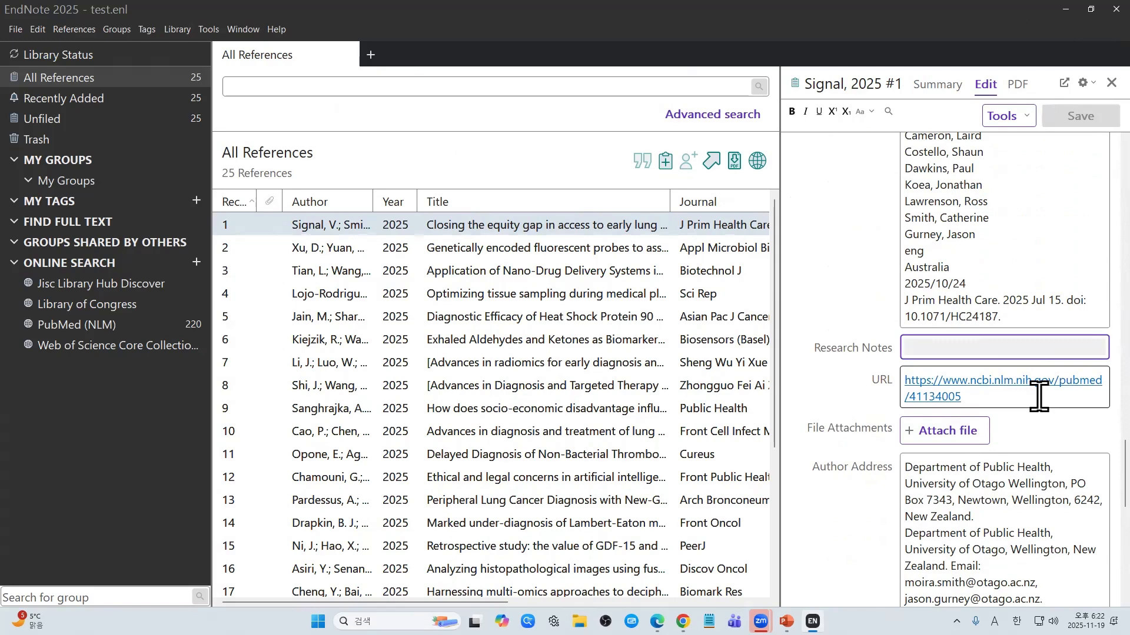
key(Hangul)
text(주)
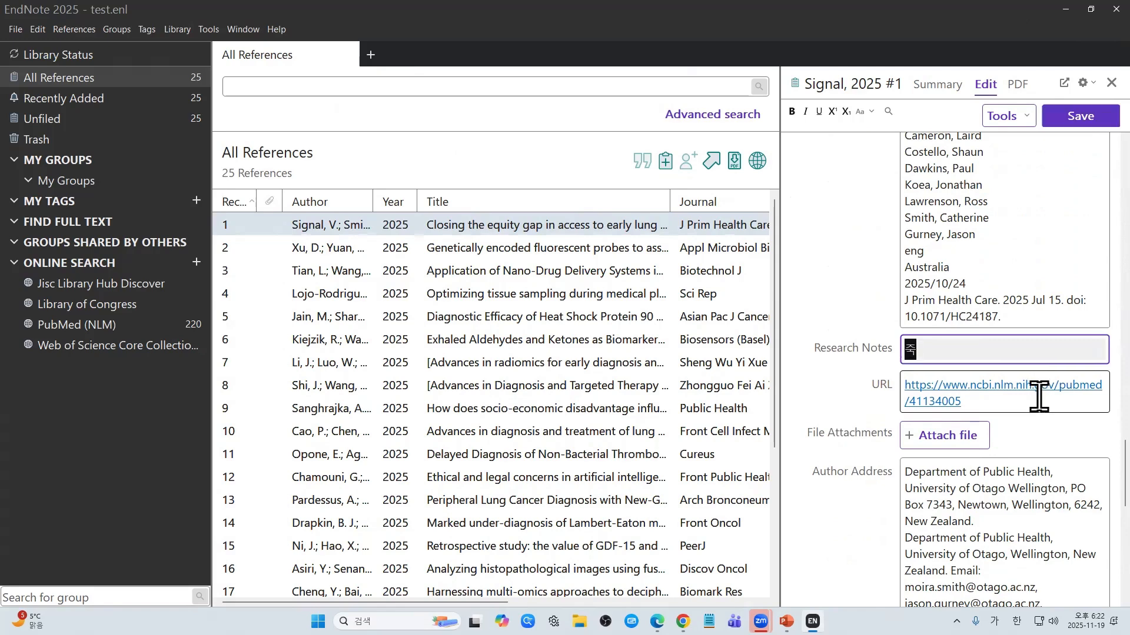
text(기를 남깁니다.)
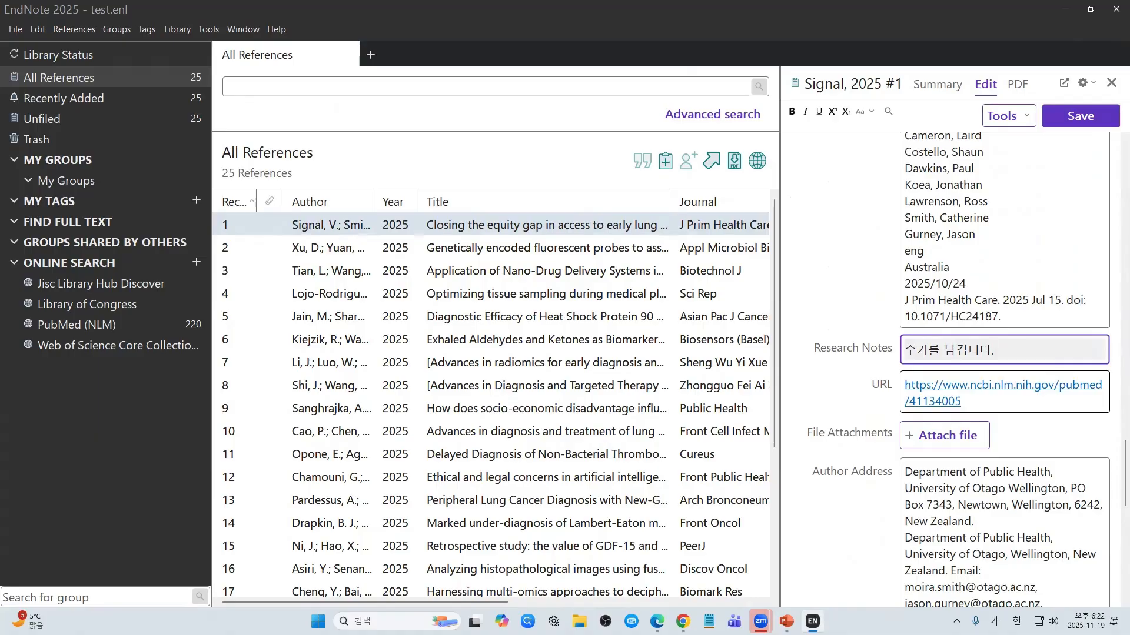
key(ctrl+Left)
key(ctrl+Left)
text(01.)
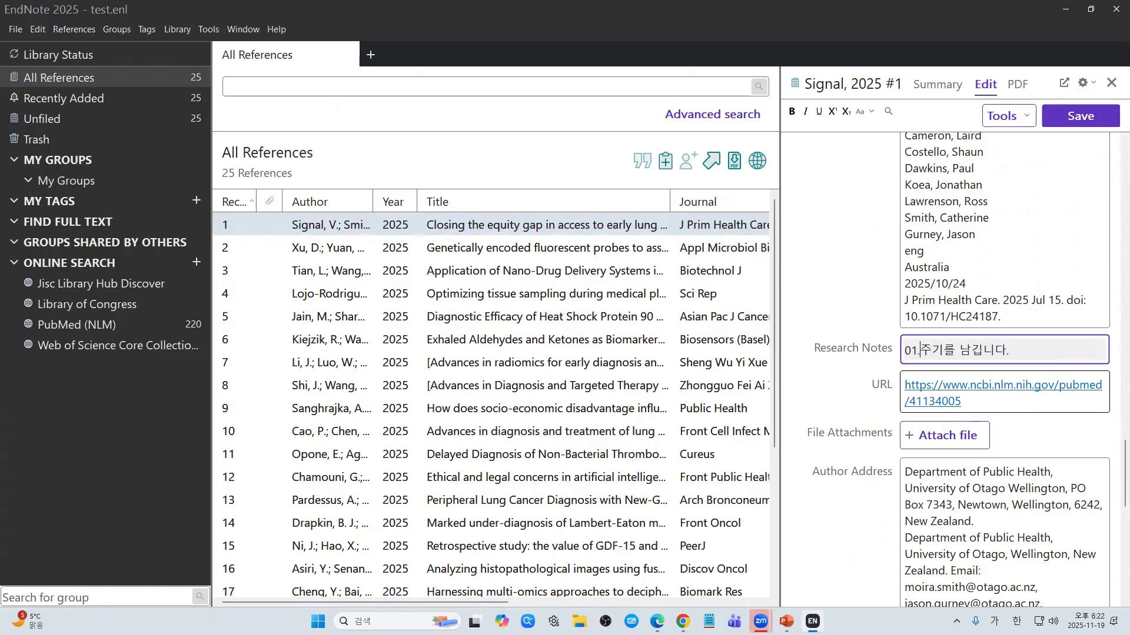
click(1090, 118)
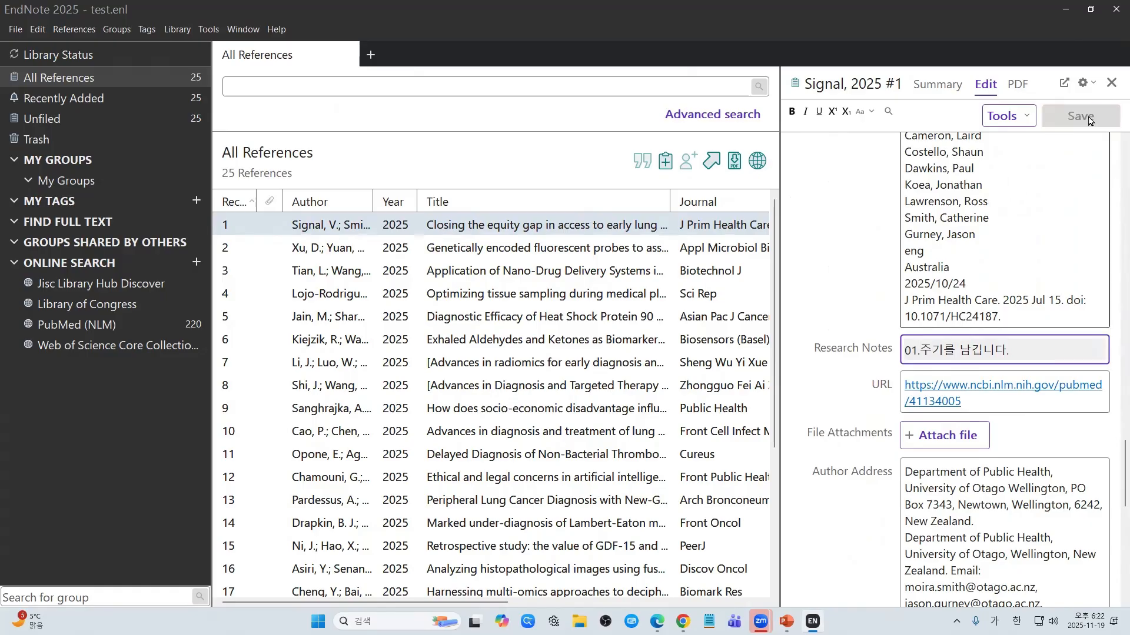
Step: Copy the research note, paste it into reference #2 (Xu) renumbered as 02, and save
triple_click(1021, 353)
key(ctrl+c)
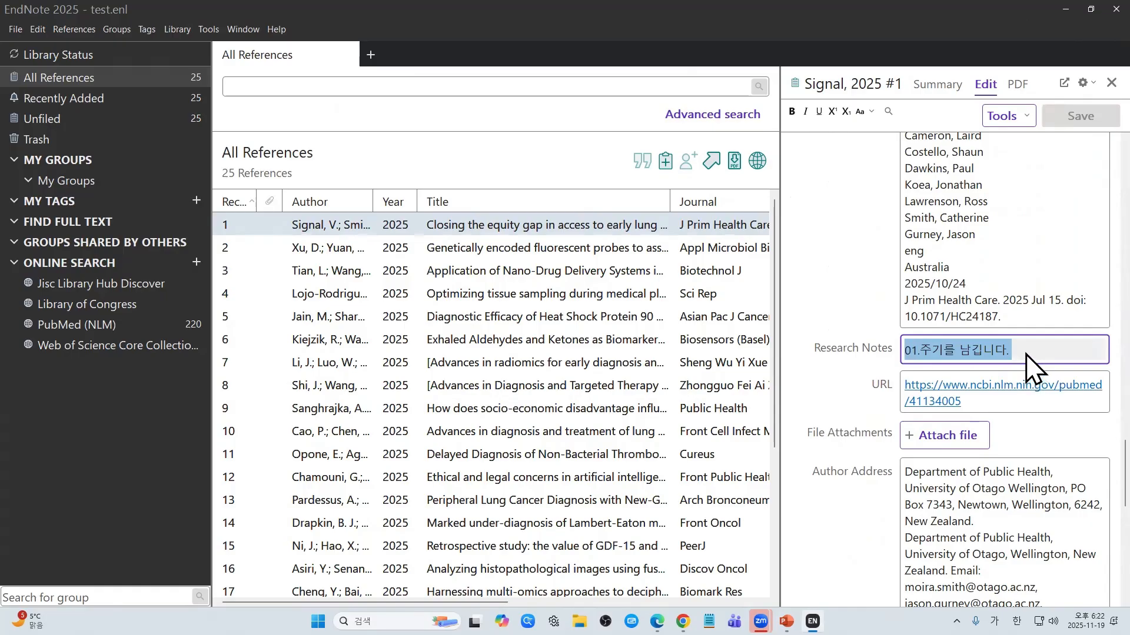
click(714, 253)
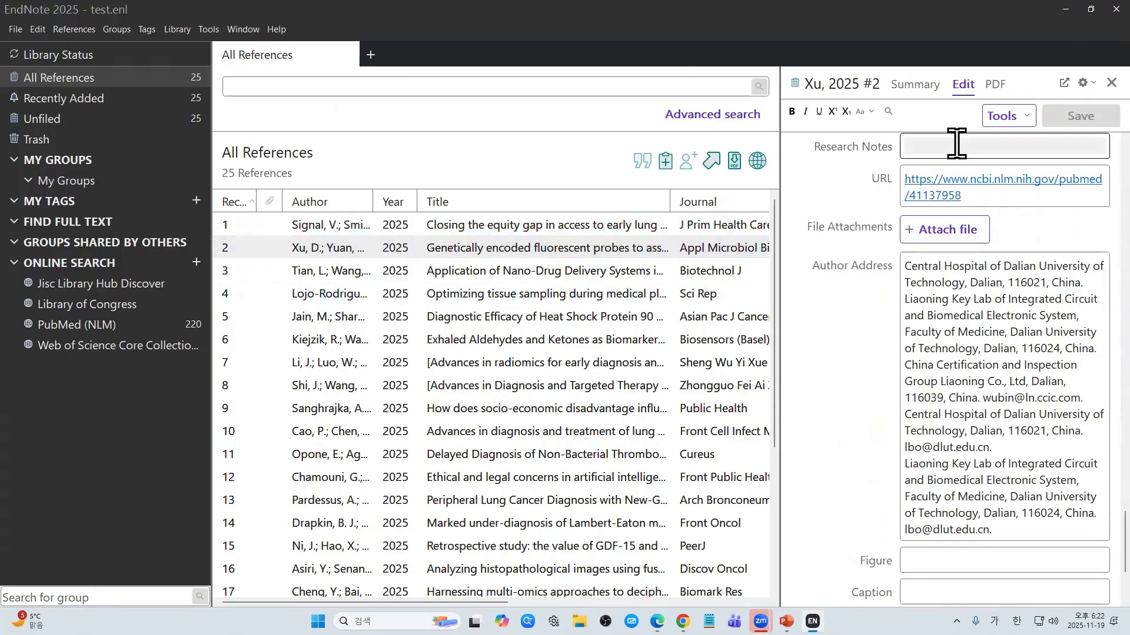
click(956, 143)
key(ctrl+v)
drag(921, 148, 1012, 150)
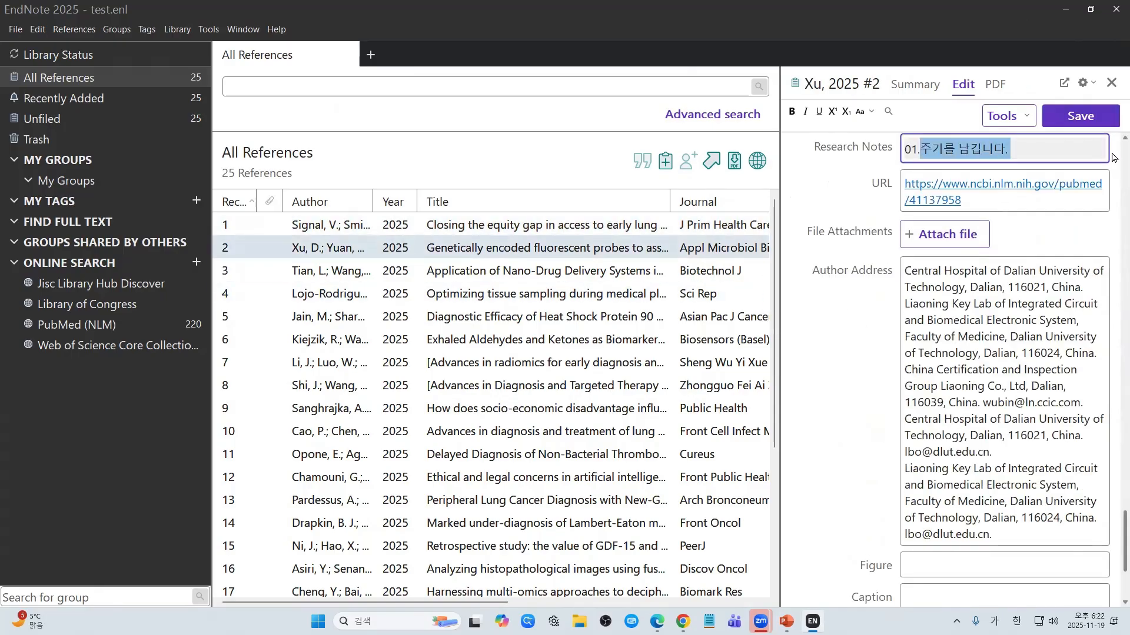
key(Left)
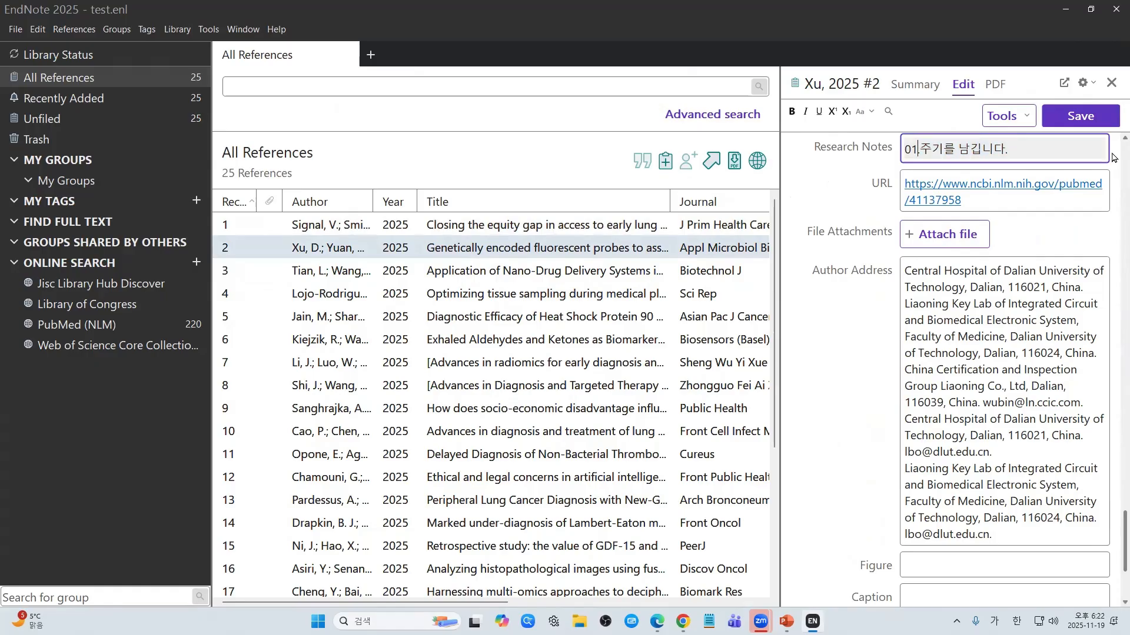
key(BackSpace)
text(2)
key(ctrl+s)
Step: Paste the note into reference #3 (Tian), renumber it 03, and save
click(969, 150)
click(704, 275)
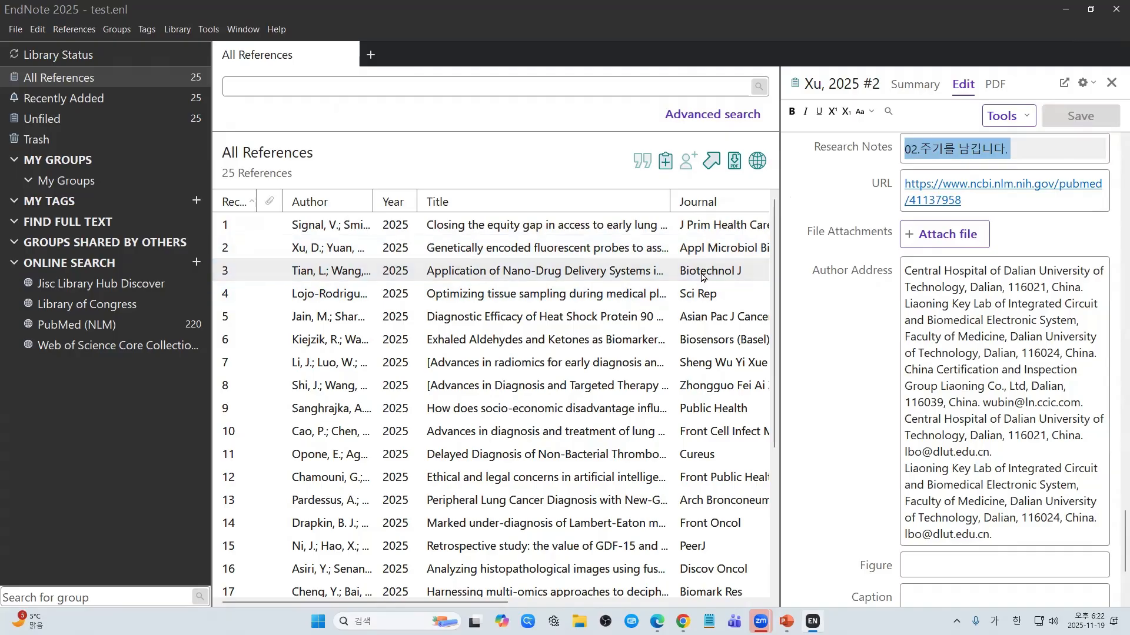
click(950, 154)
key(ctrl+v)
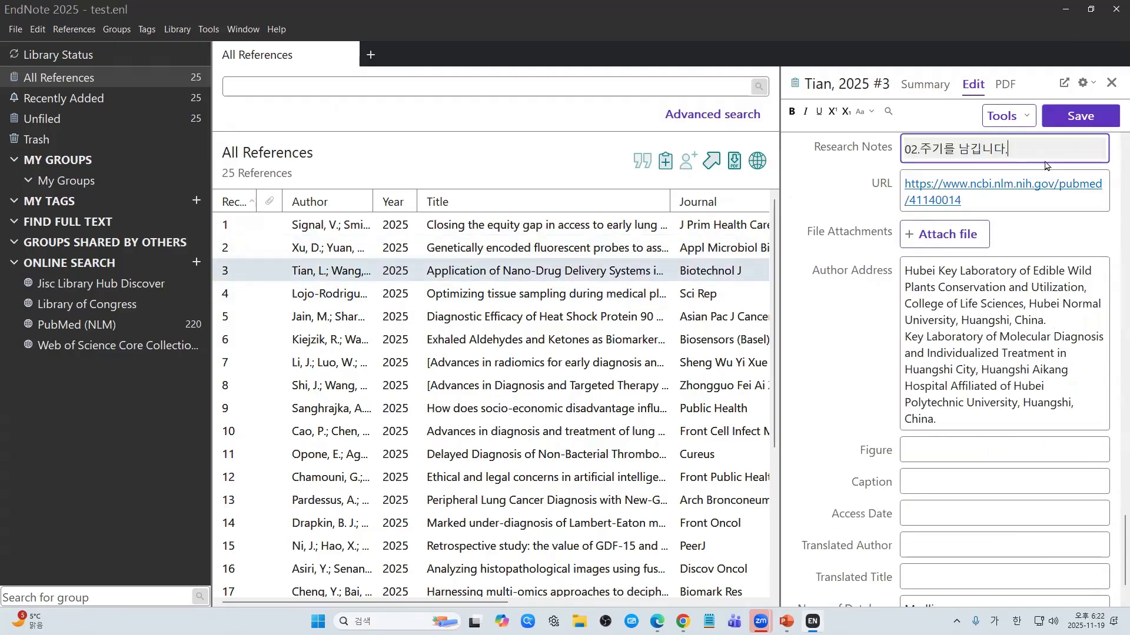
click(915, 151)
key(BackSpace)
text(3)
click(1075, 120)
Step: Save the pasted note on references #4 (Lojo-Rodriguez, 02) and #5 (Jain, 01)
shift+click(738, 293)
click(738, 292)
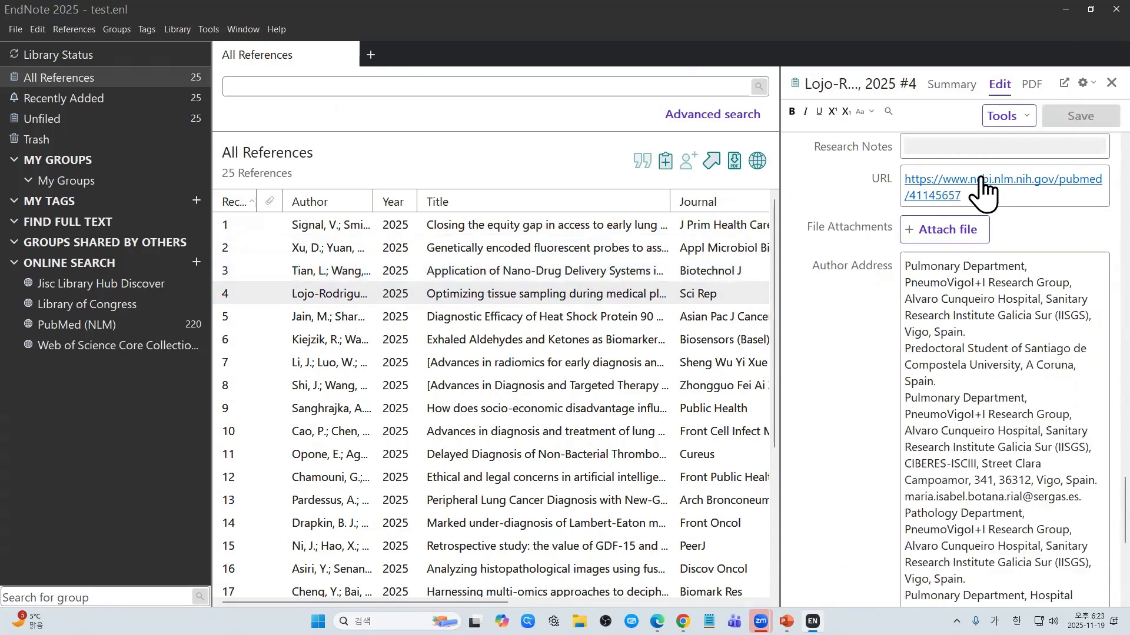
click(951, 147)
text(02.주기를 남깁니다.)
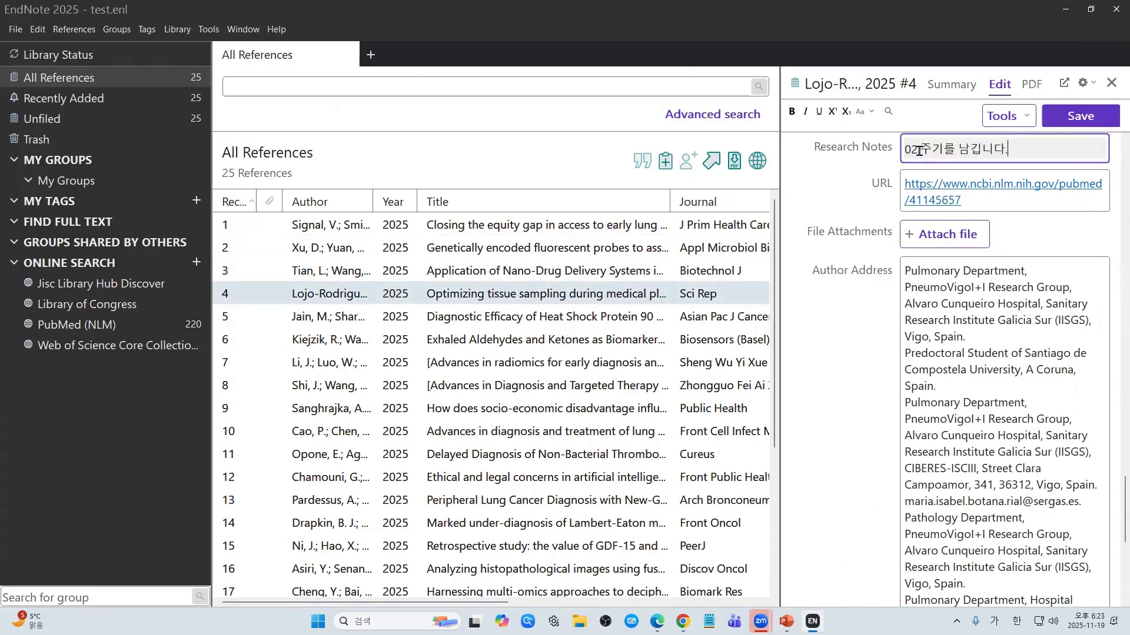
click(1074, 120)
shift+click(632, 296)
click(638, 317)
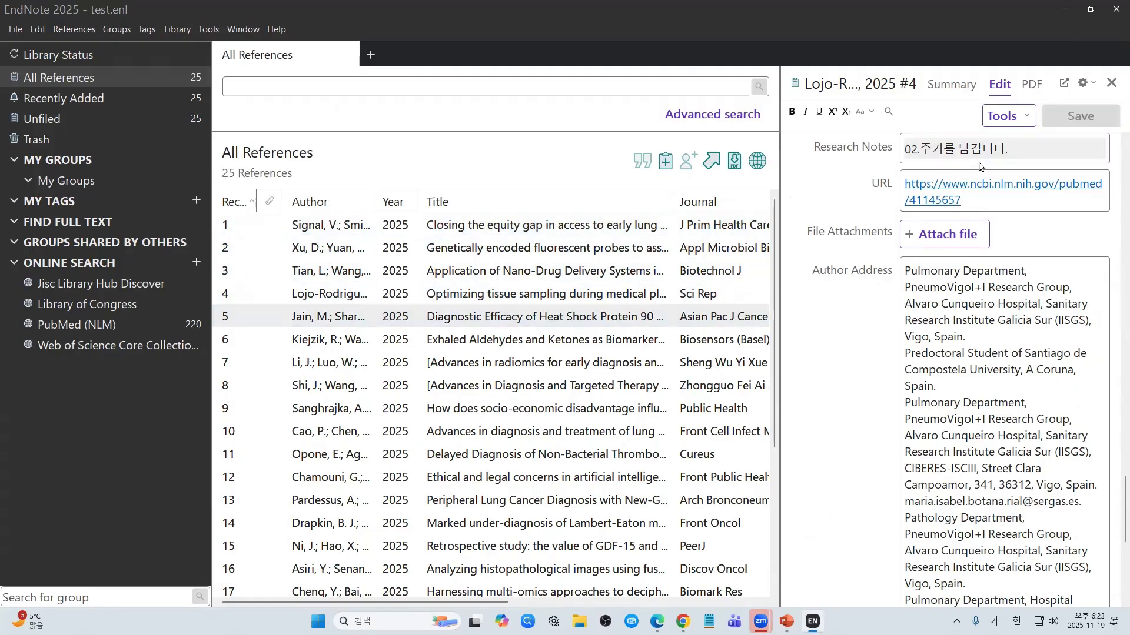
click(963, 186)
key(ctrl+v)
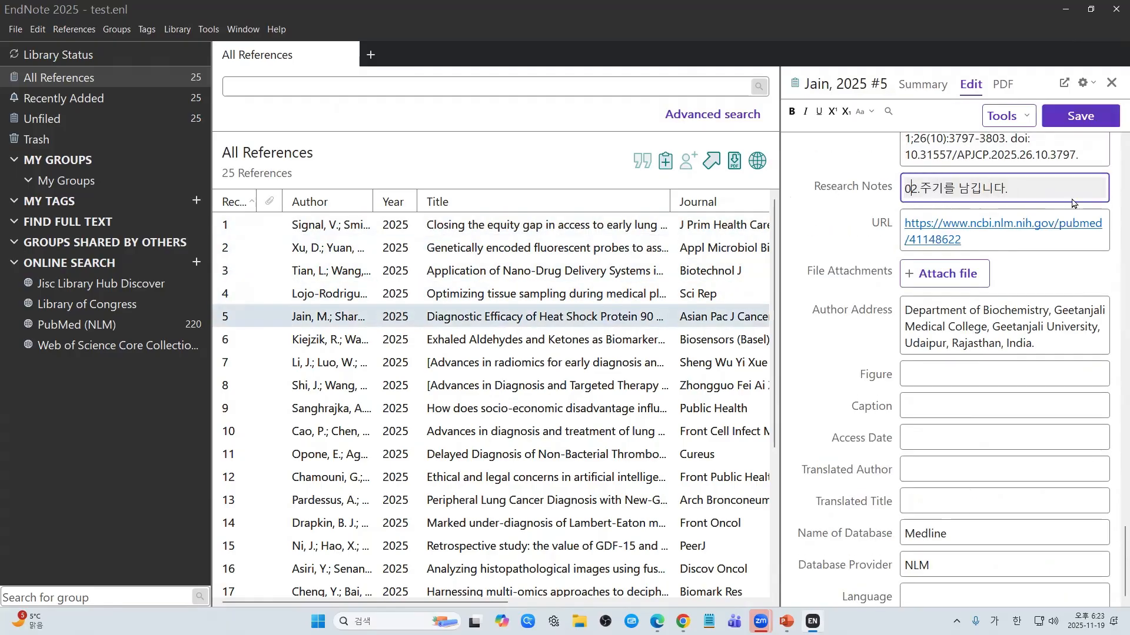
click(1080, 122)
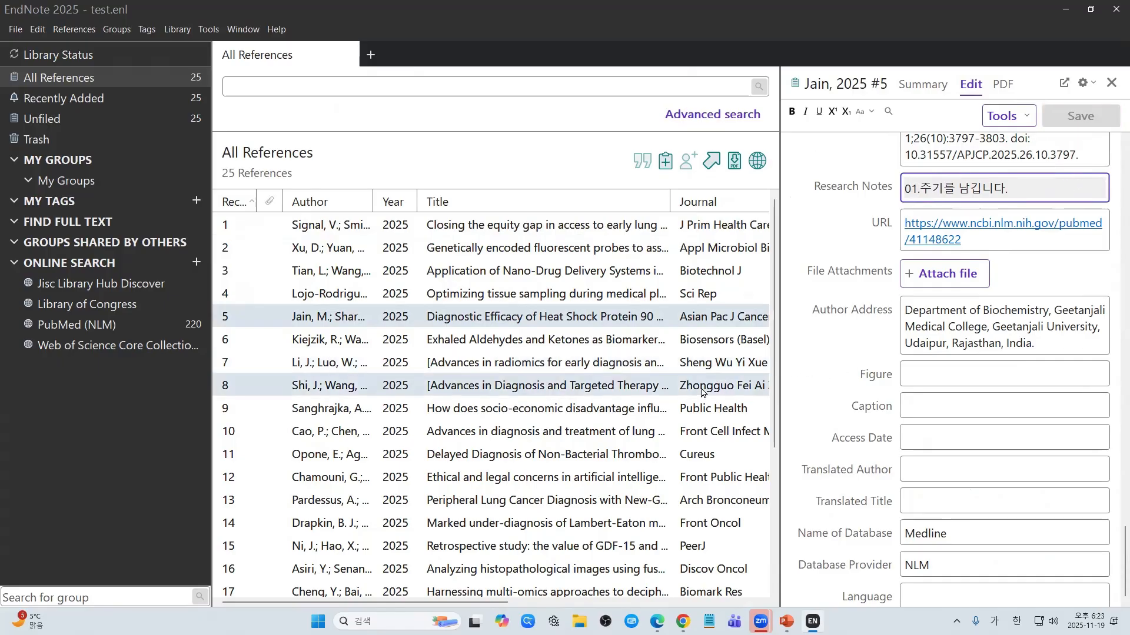
click(364, 229)
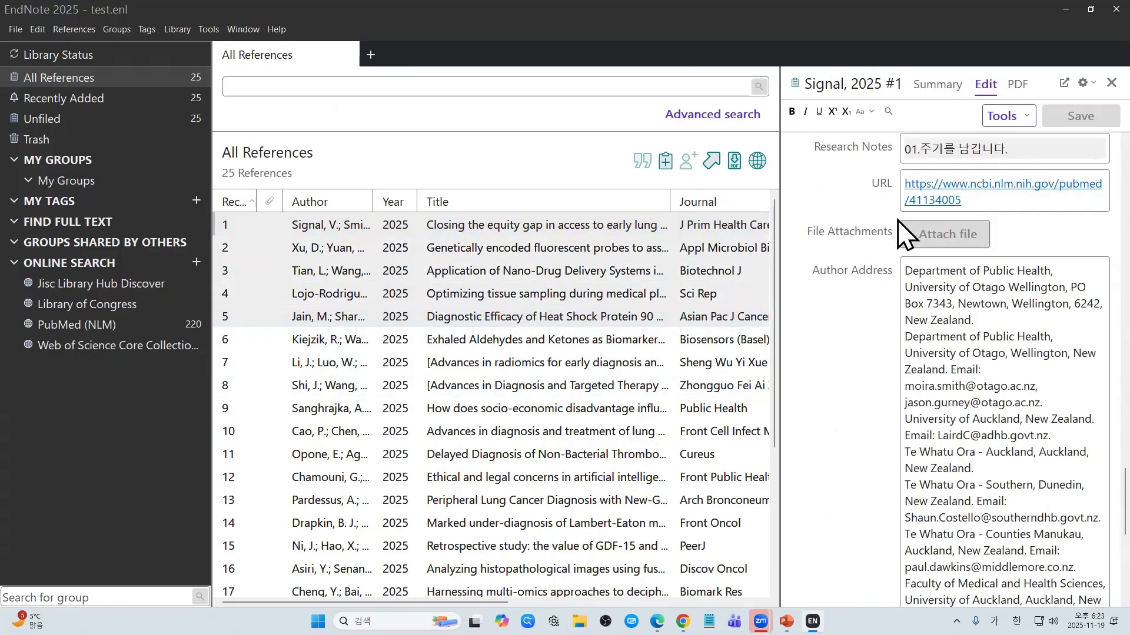
click(670, 316)
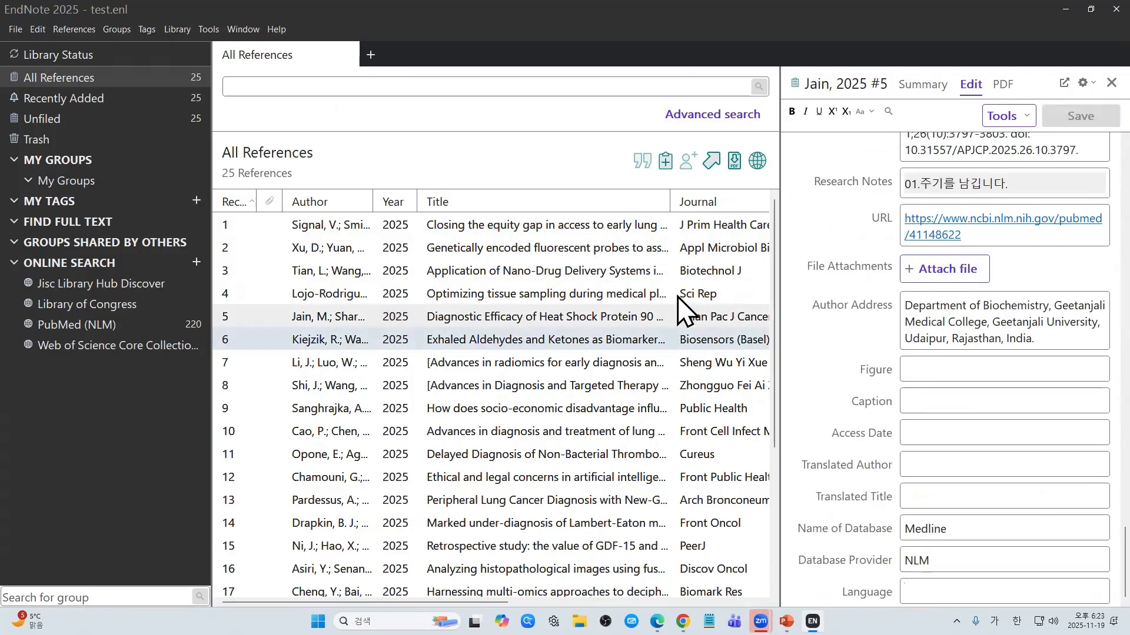
Step: Narrow the Title column and scroll the list right to show Research Notes, DOI and Pages
drag(670, 204, 579, 204)
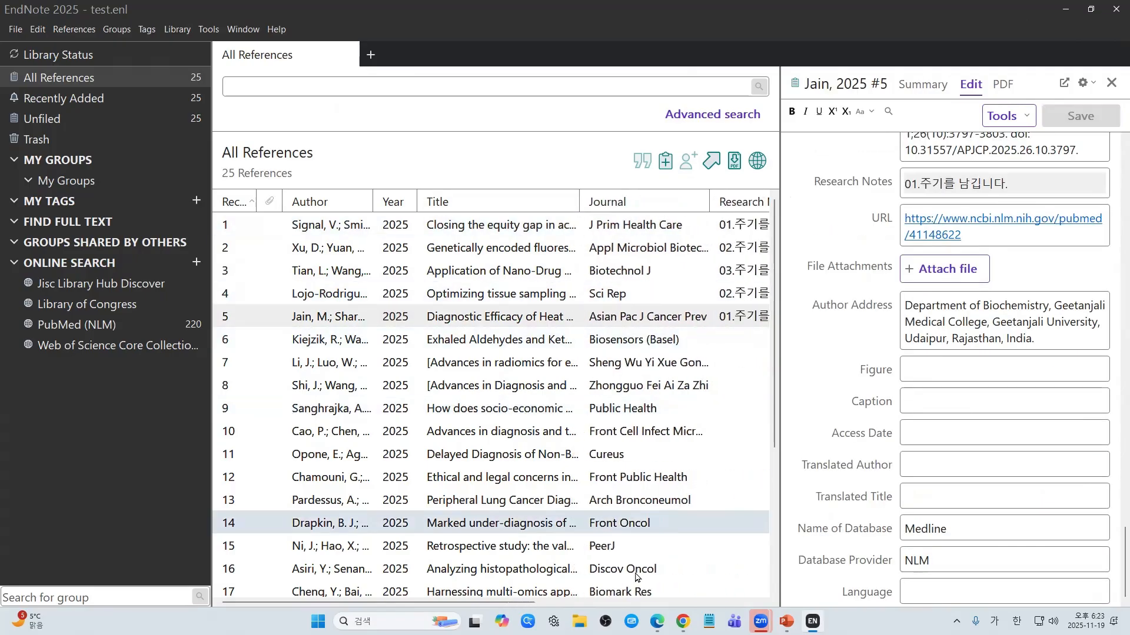
drag(515, 603, 720, 605)
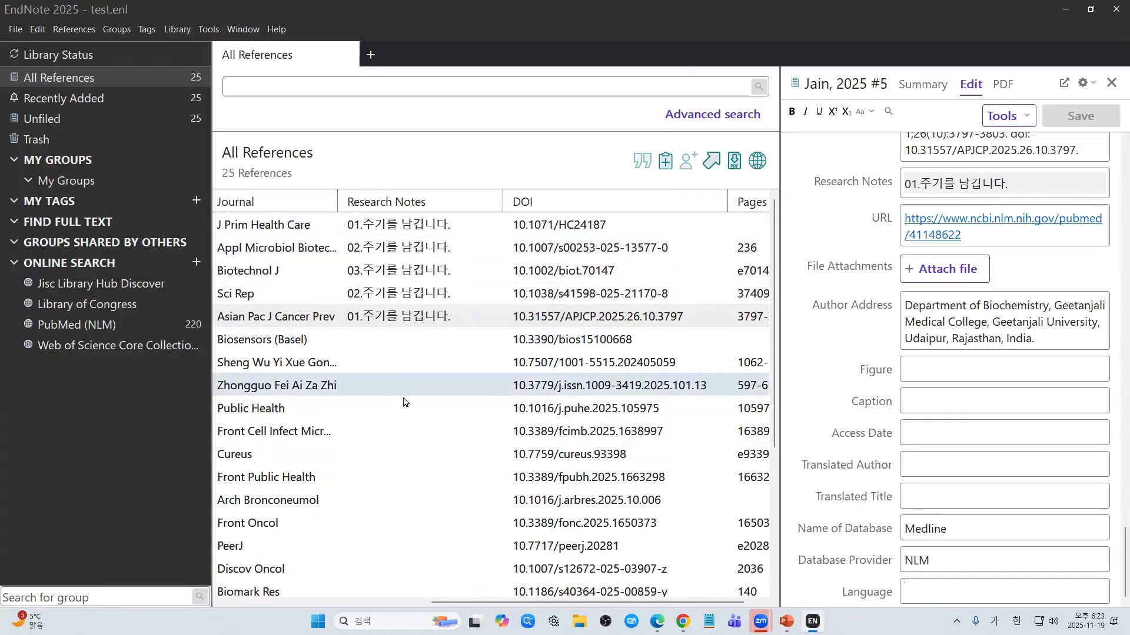
drag(434, 608, 335, 608)
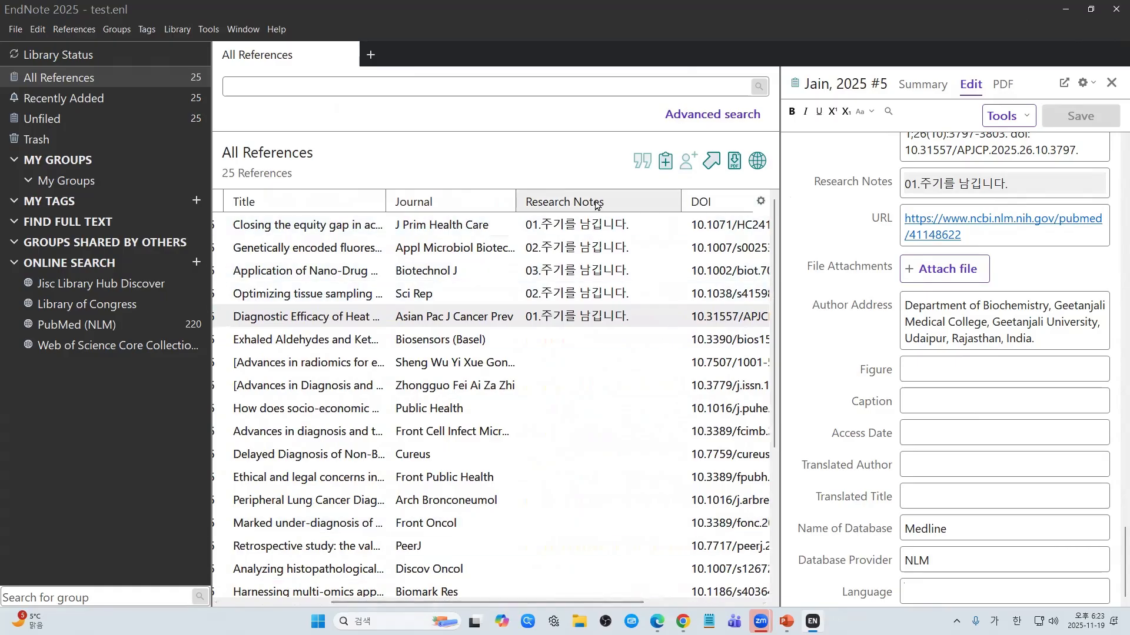
drag(536, 606, 634, 606)
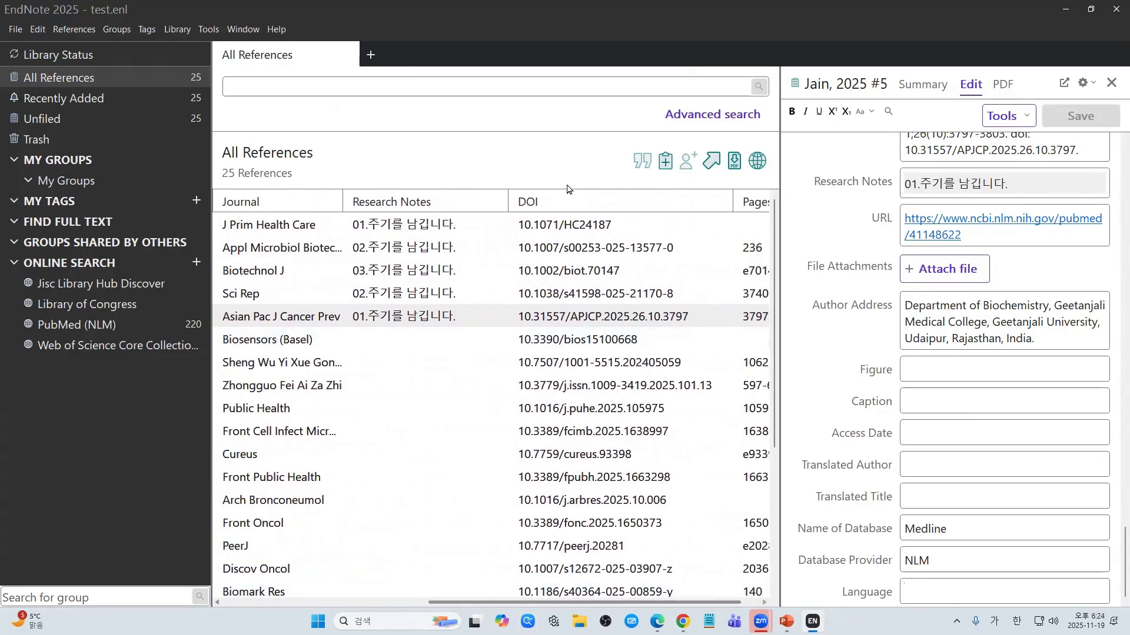
right_click(537, 209)
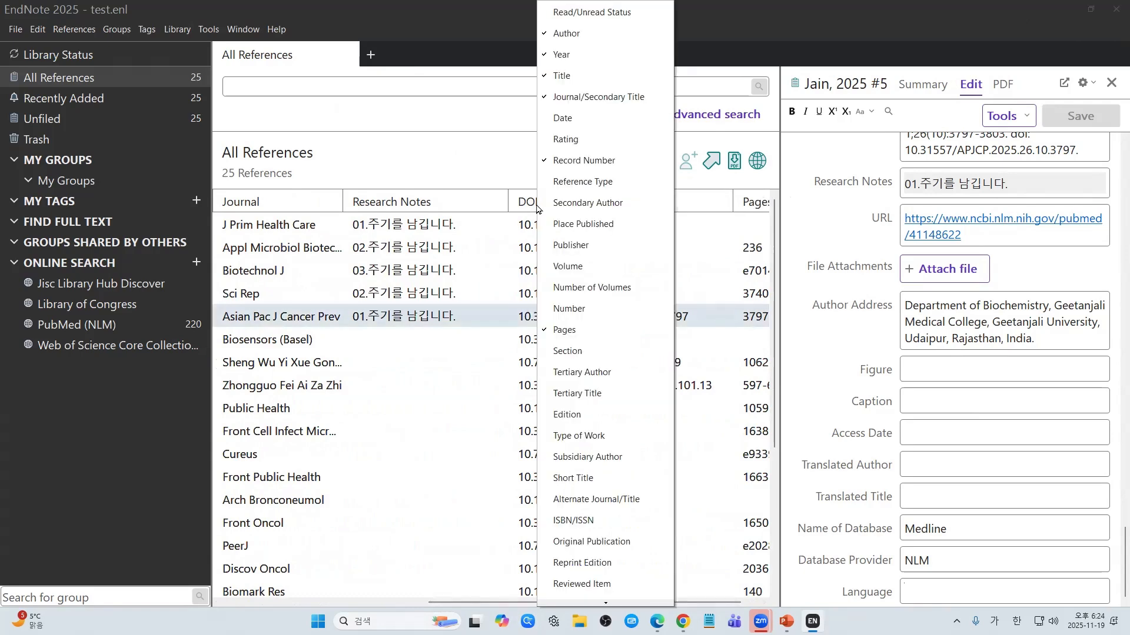
scroll(589, 270, down, 8)
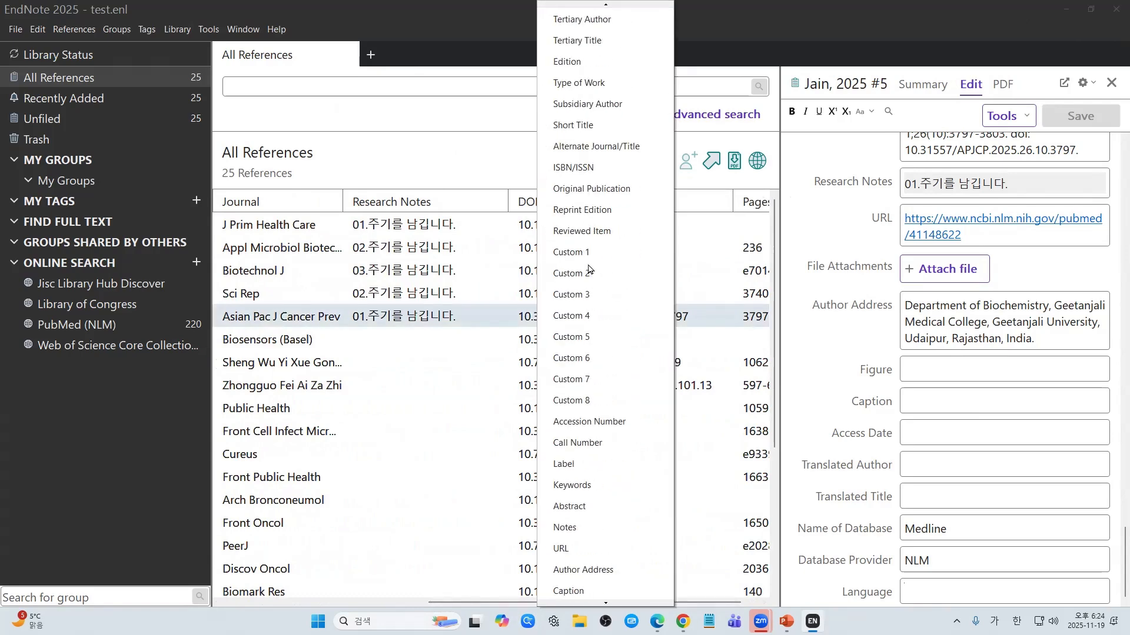
scroll(589, 269, down, 5)
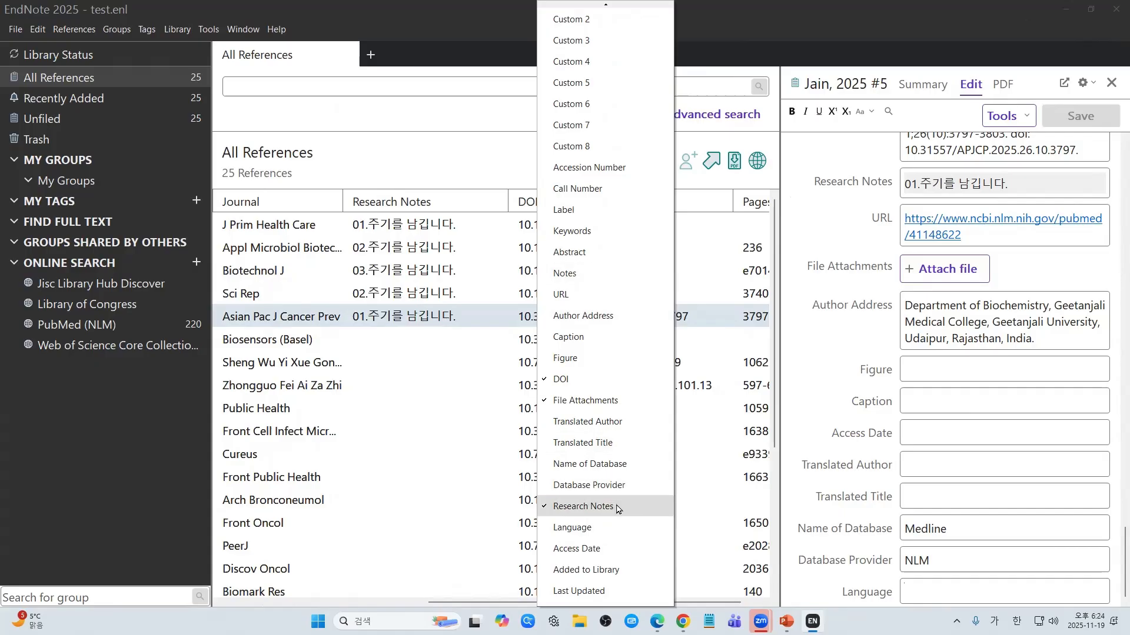
click(400, 162)
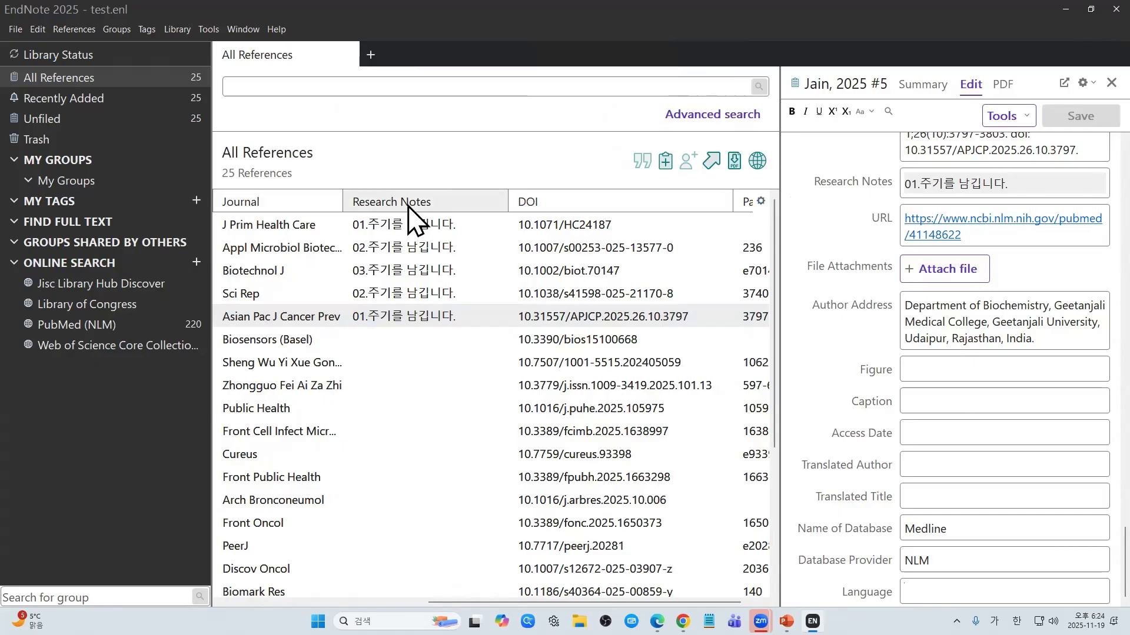
right_click(526, 206)
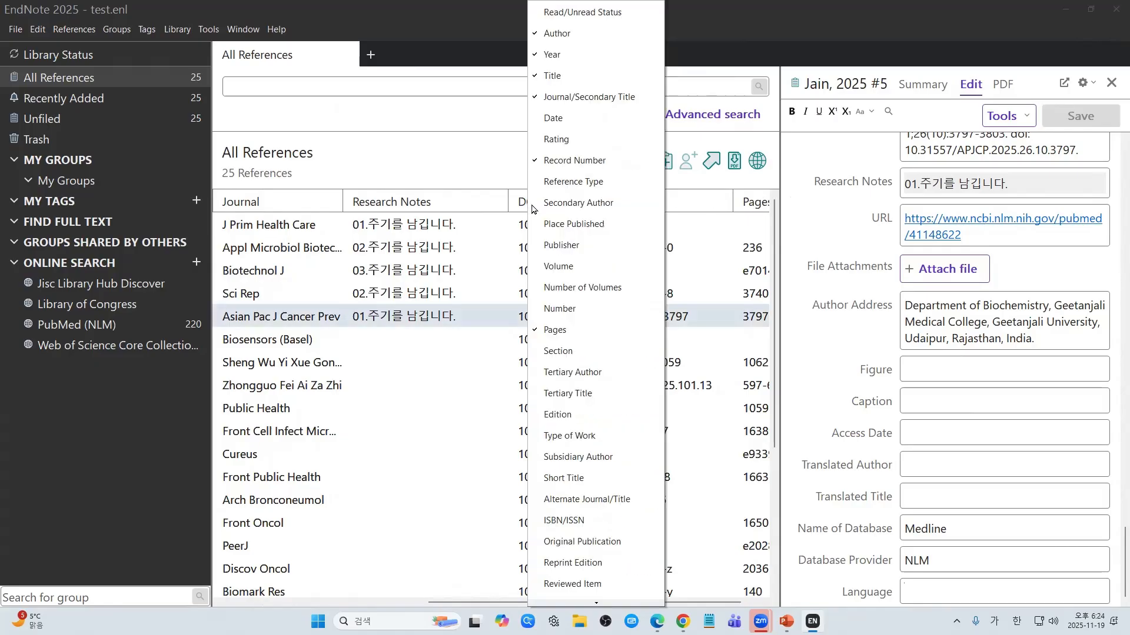
scroll(574, 403, down, 8)
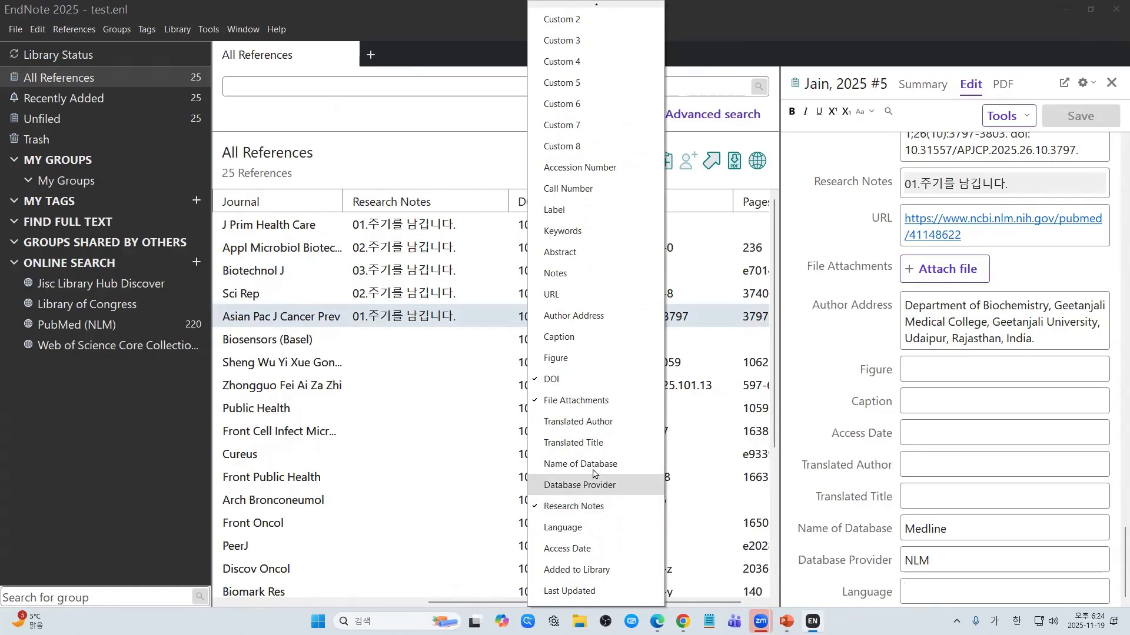
click(482, 171)
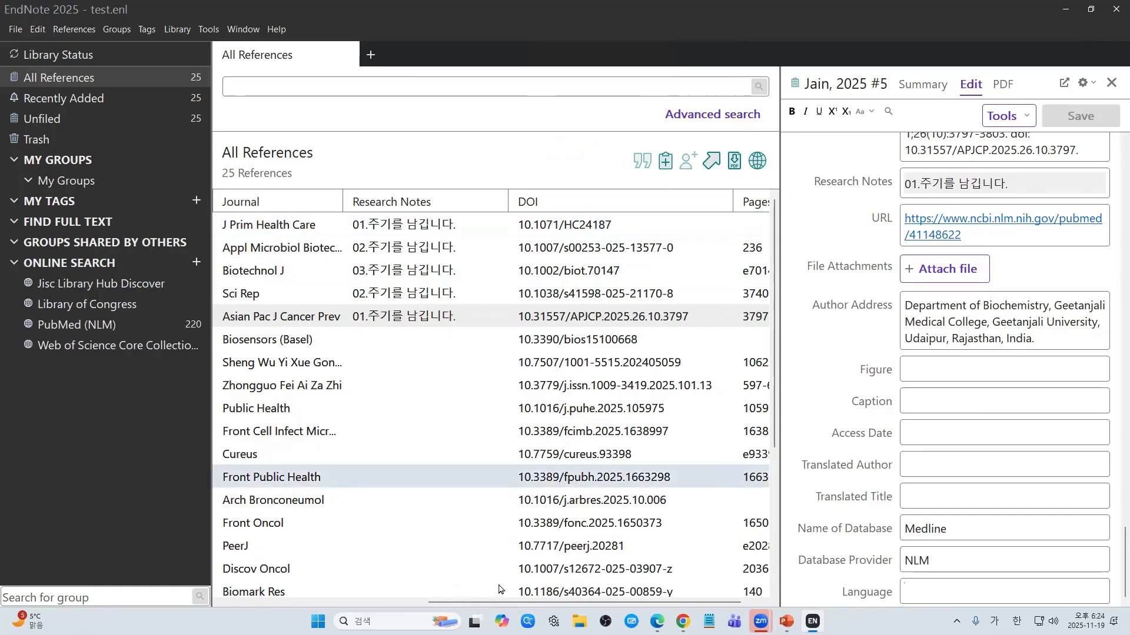
Step: Sort the list by Title, then by Research Notes, grouping notes 01–03 at the bottom
drag(445, 607, 297, 606)
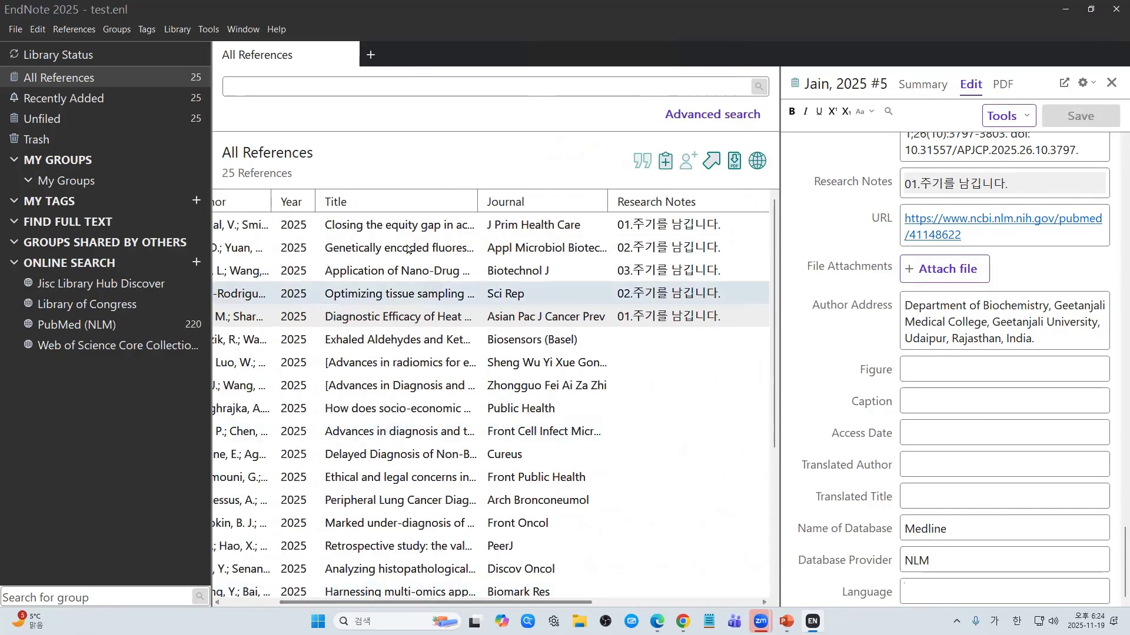
click(376, 203)
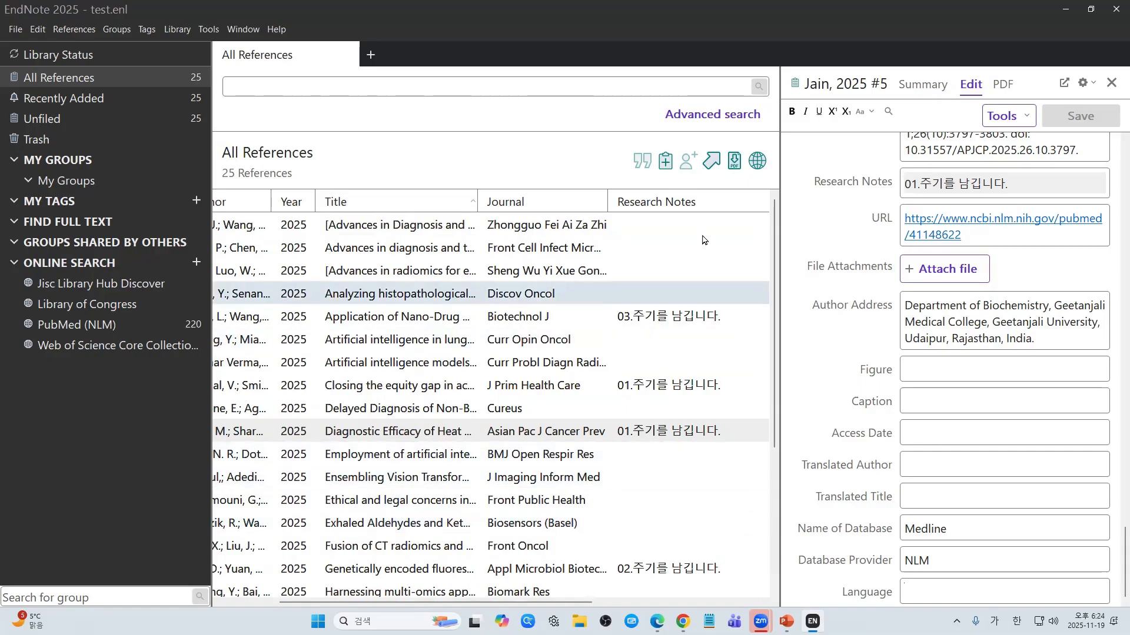
click(687, 203)
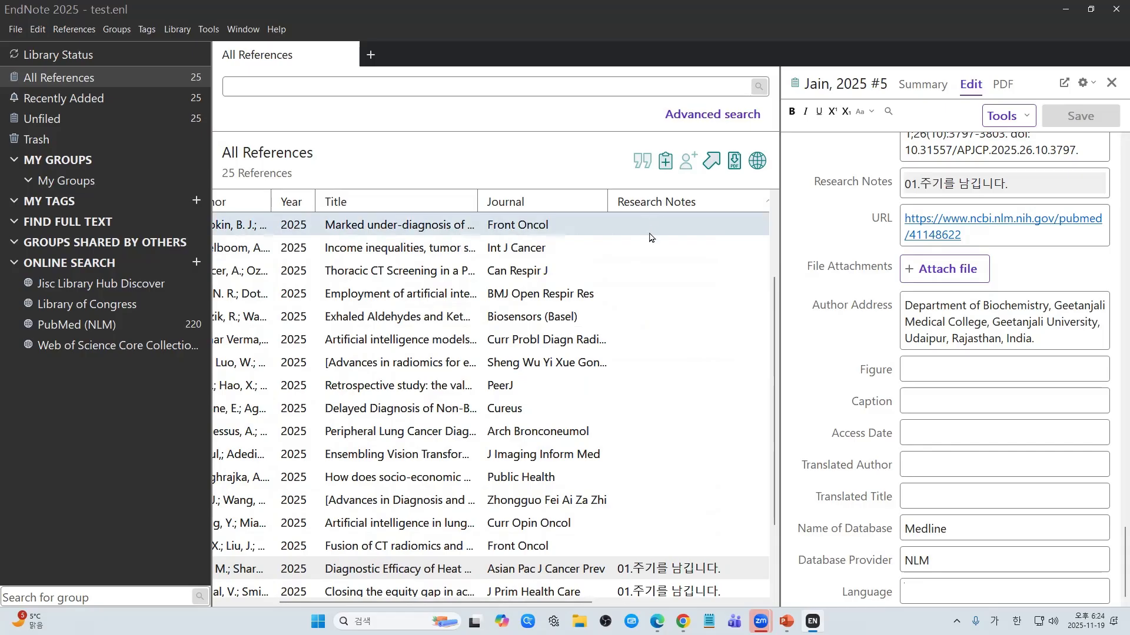
scroll(645, 458, down, 2)
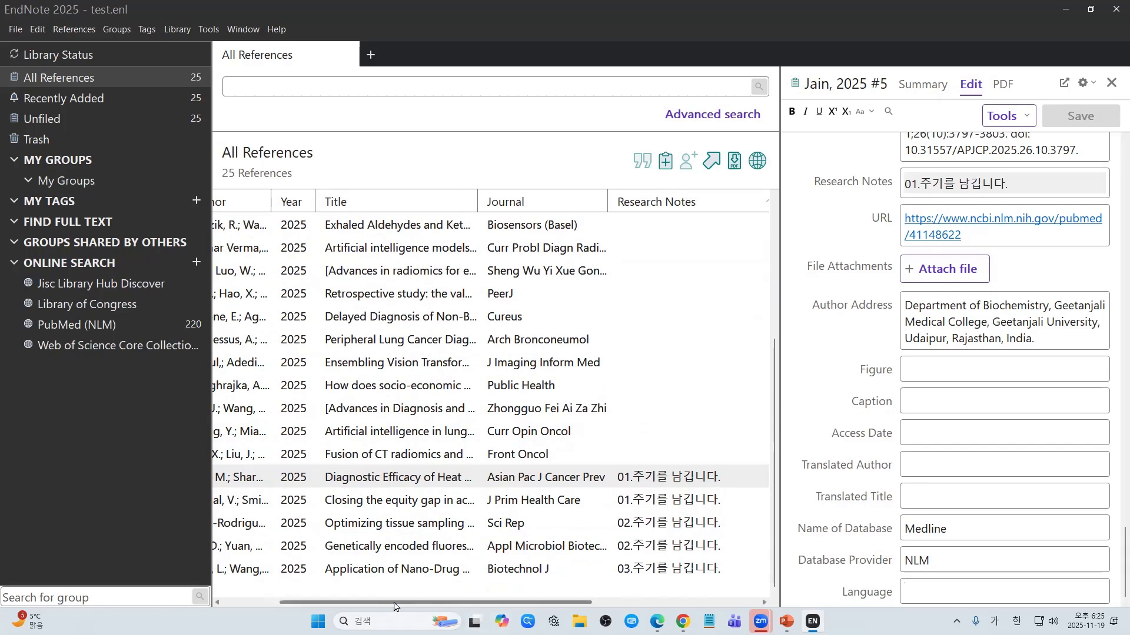
drag(394, 606, 337, 606)
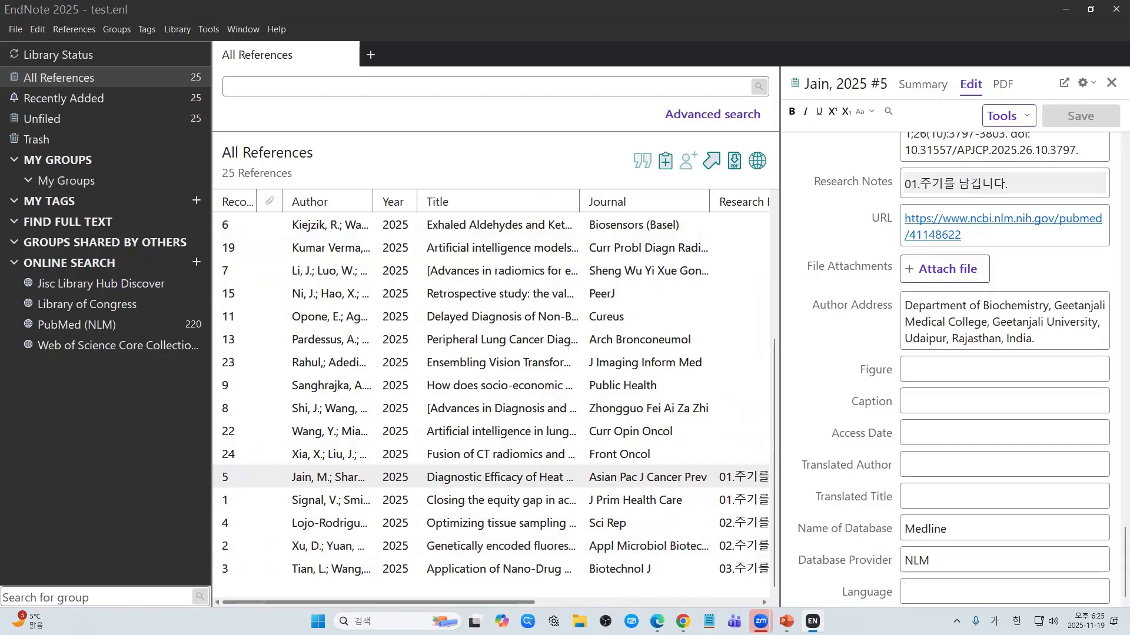
drag(465, 602, 588, 602)
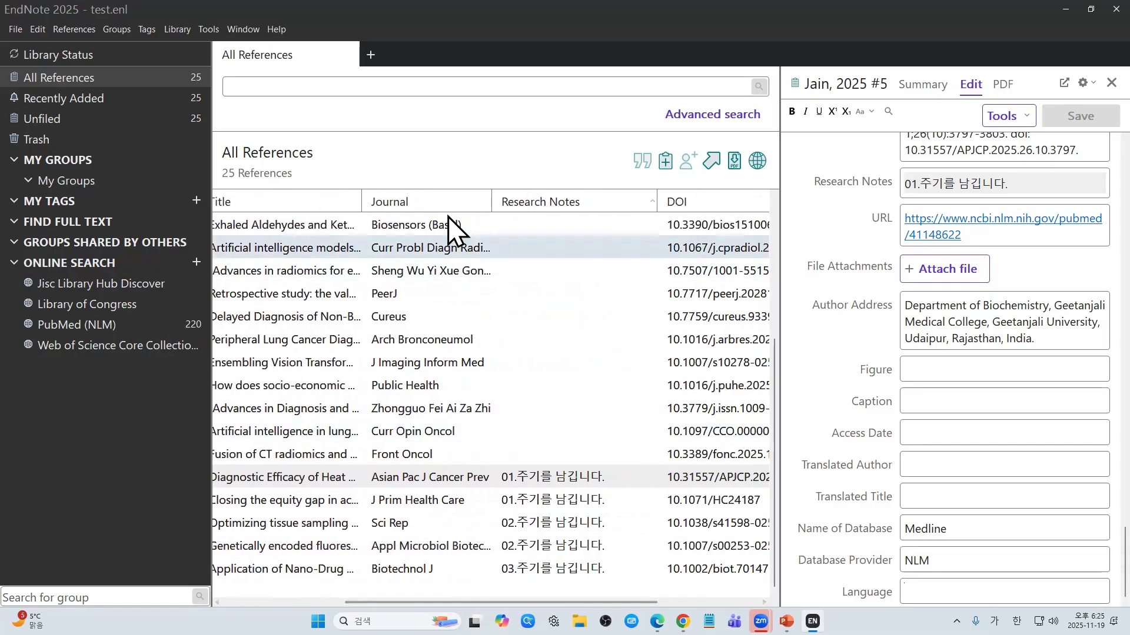
Step: Select the full research note of record 5 (Jain), then switch to the PowerPoint slide show
right_click(449, 474)
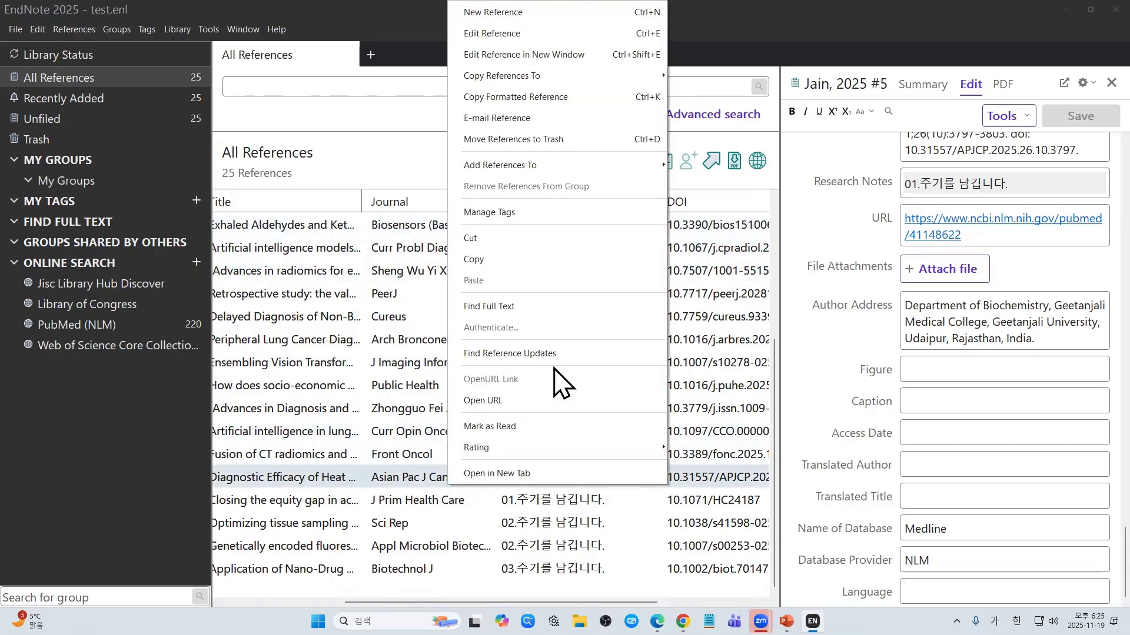
click(379, 484)
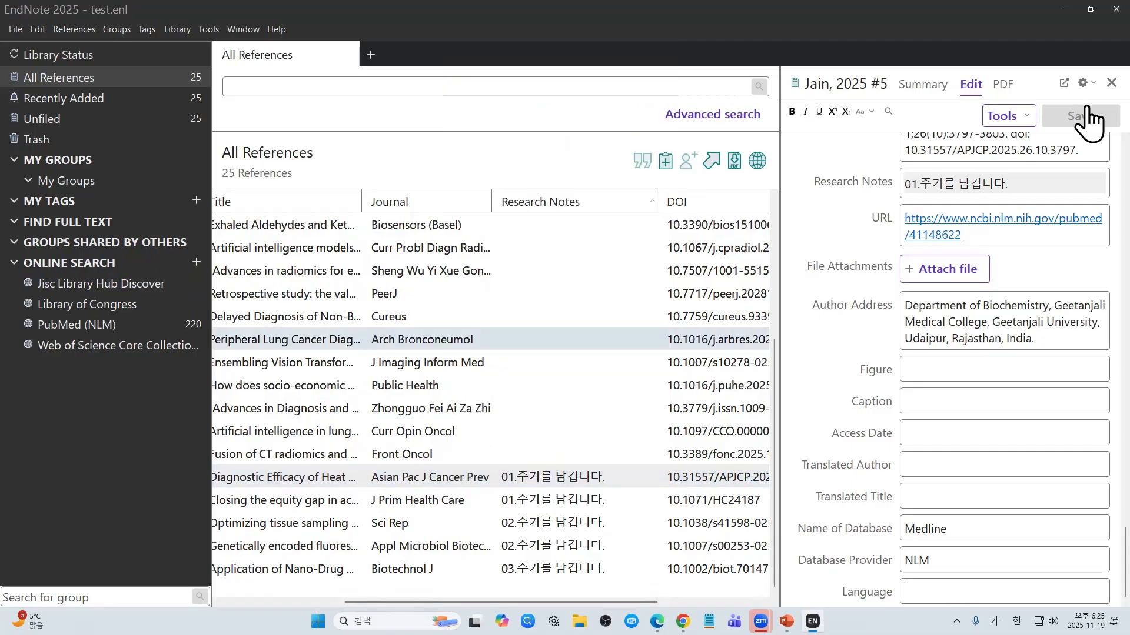
click(925, 192)
scroll(935, 223, up, 2)
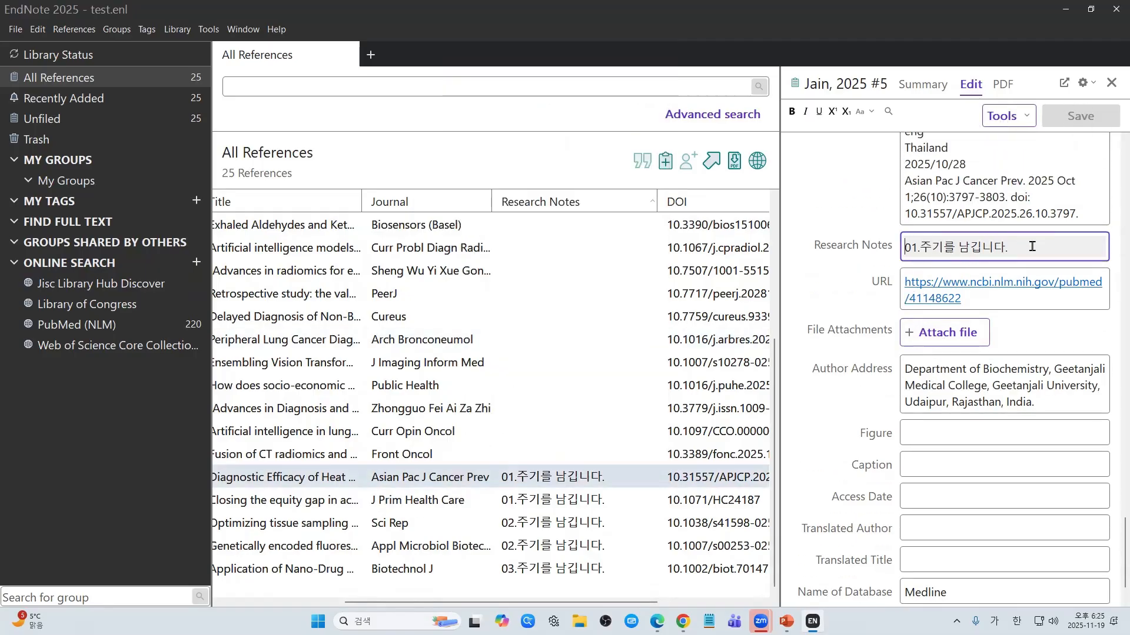
drag(1033, 247, 851, 251)
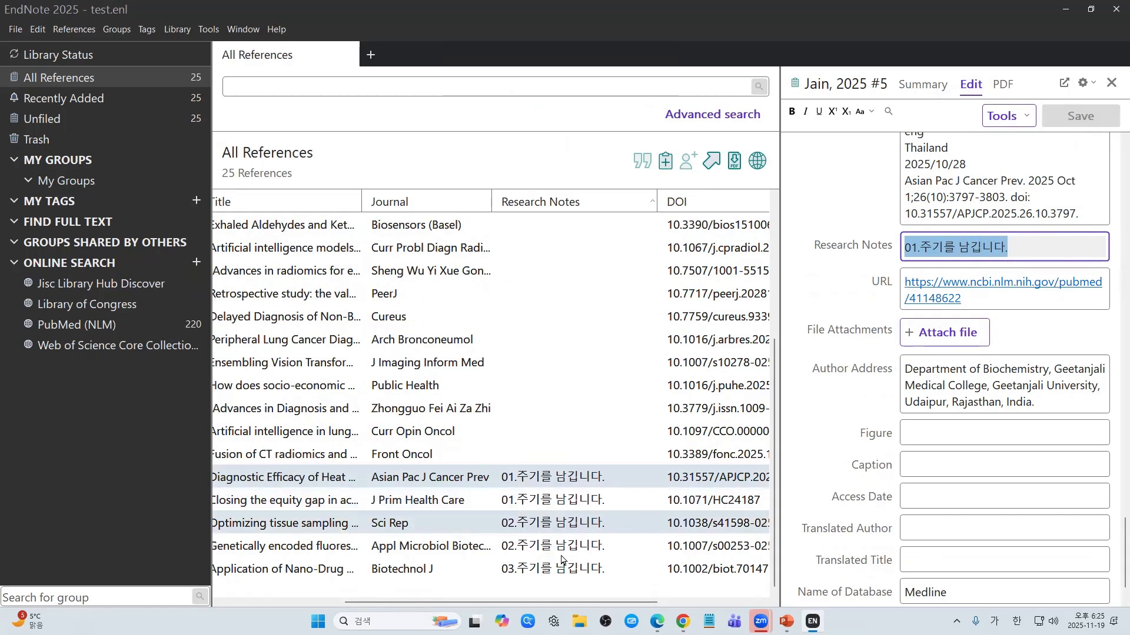
key(alt+Tab)
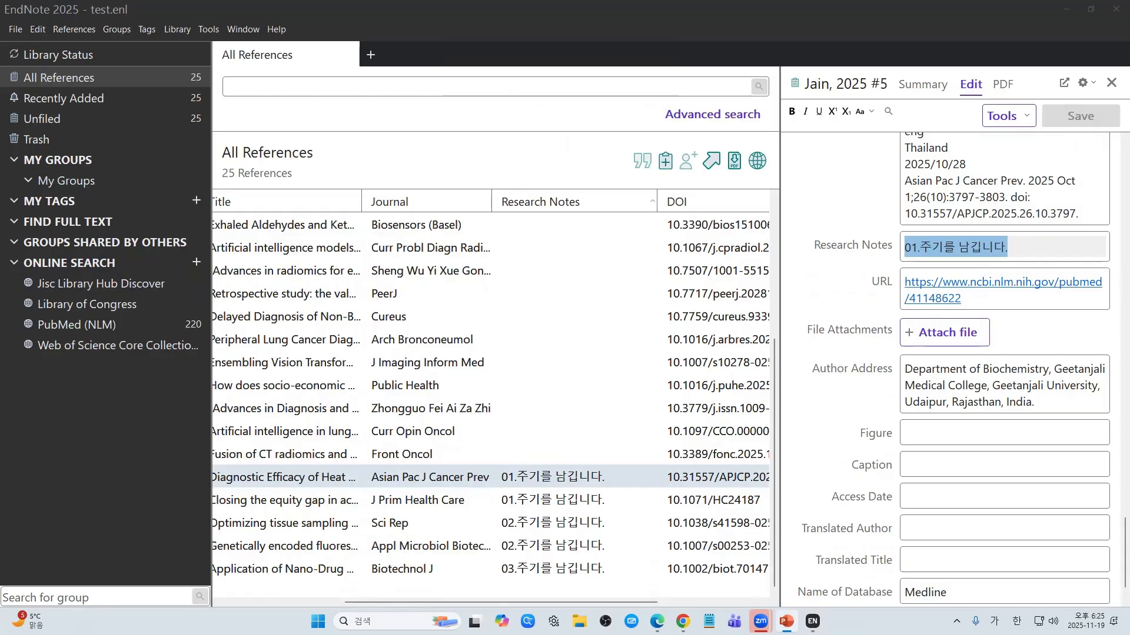
key(alt+Tab)
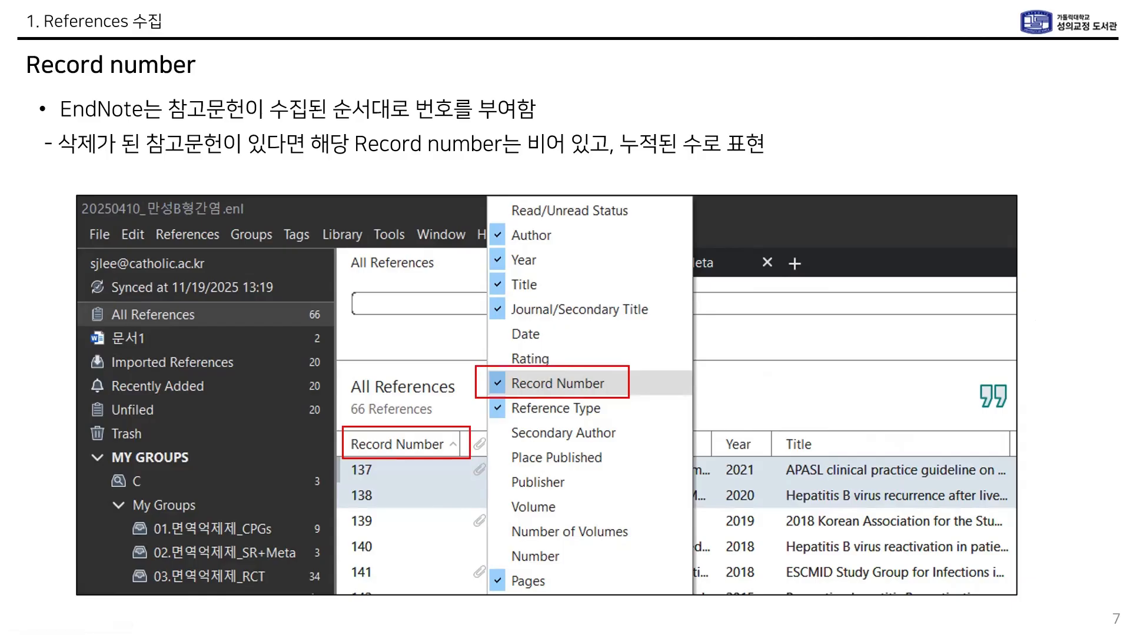
Step: Advance past slide 7, 'Record number', in the slide show
click(374, 263)
Step: Exit the slide show and sort EndNote's reference list by Title
key(Escape)
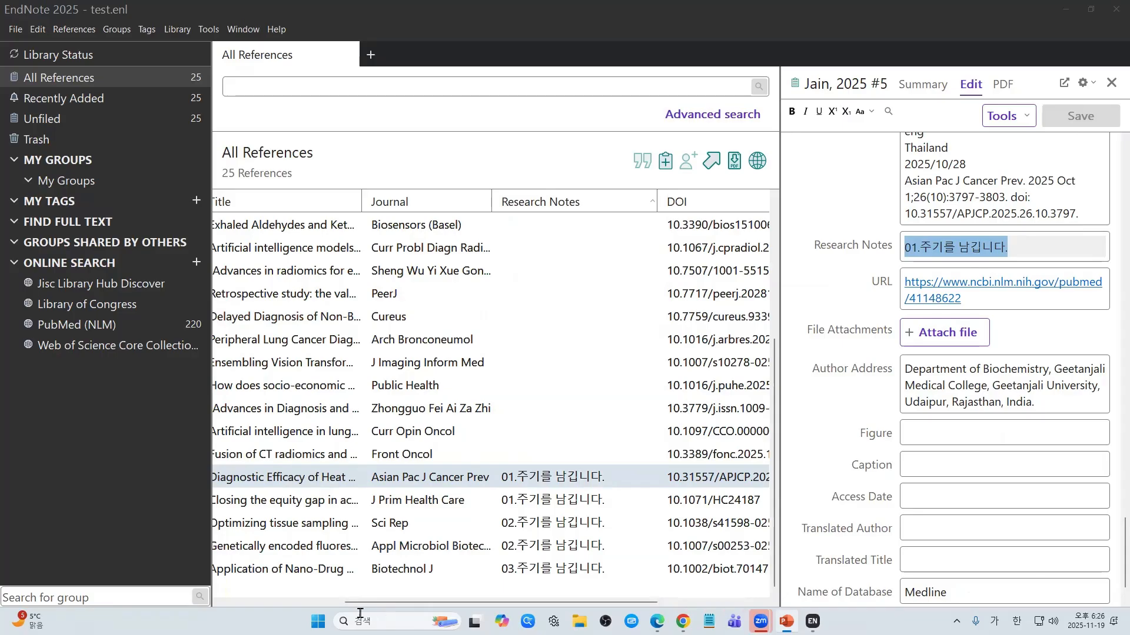
click(265, 603)
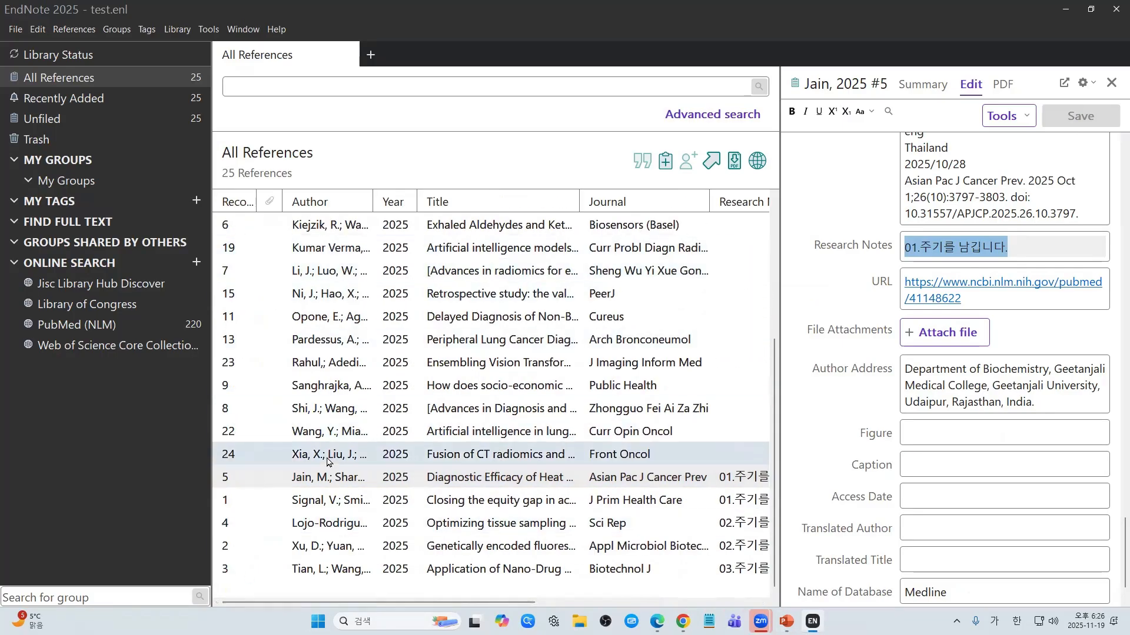
scroll(328, 462, up, 3)
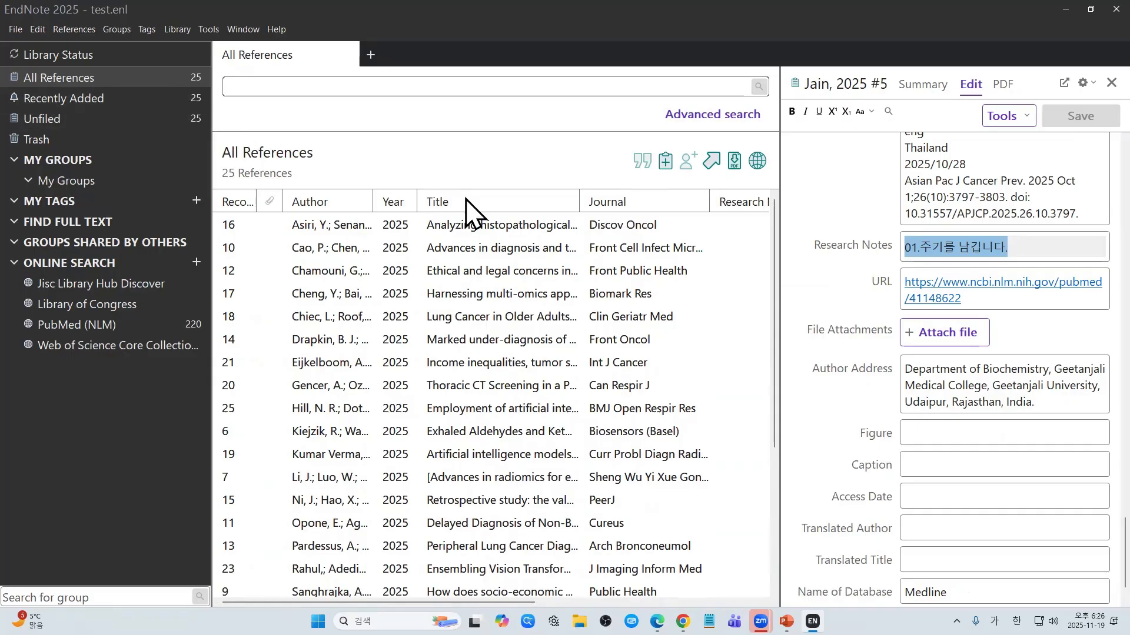
click(505, 214)
Step: View records 8, 7, 22 and 1 in the reference panel to compare their numbers
click(497, 227)
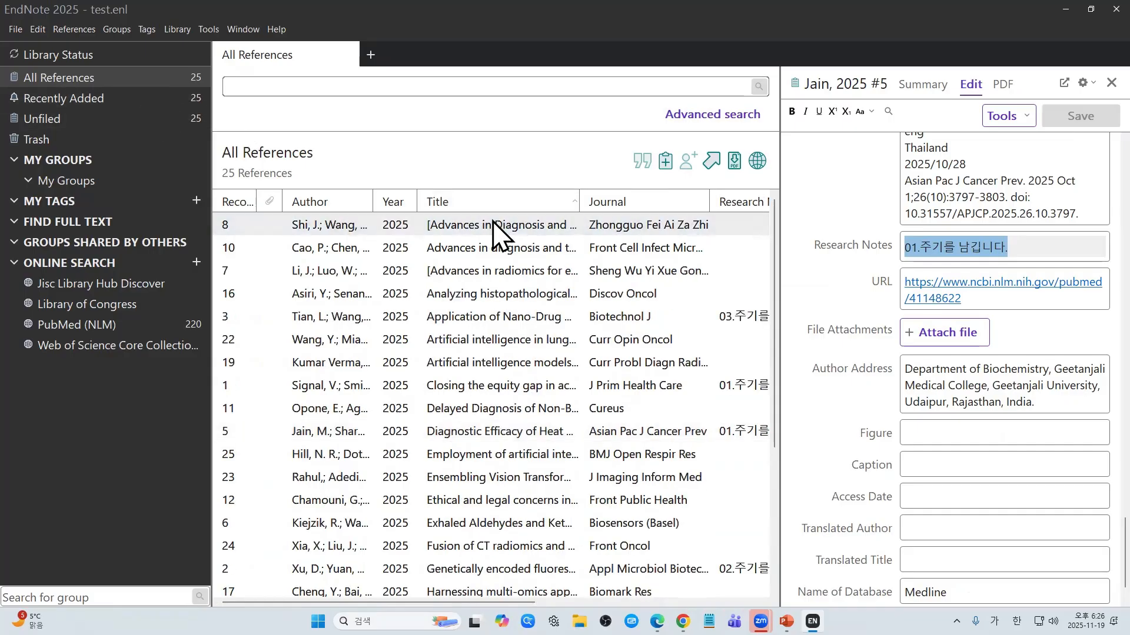
click(485, 275)
click(496, 338)
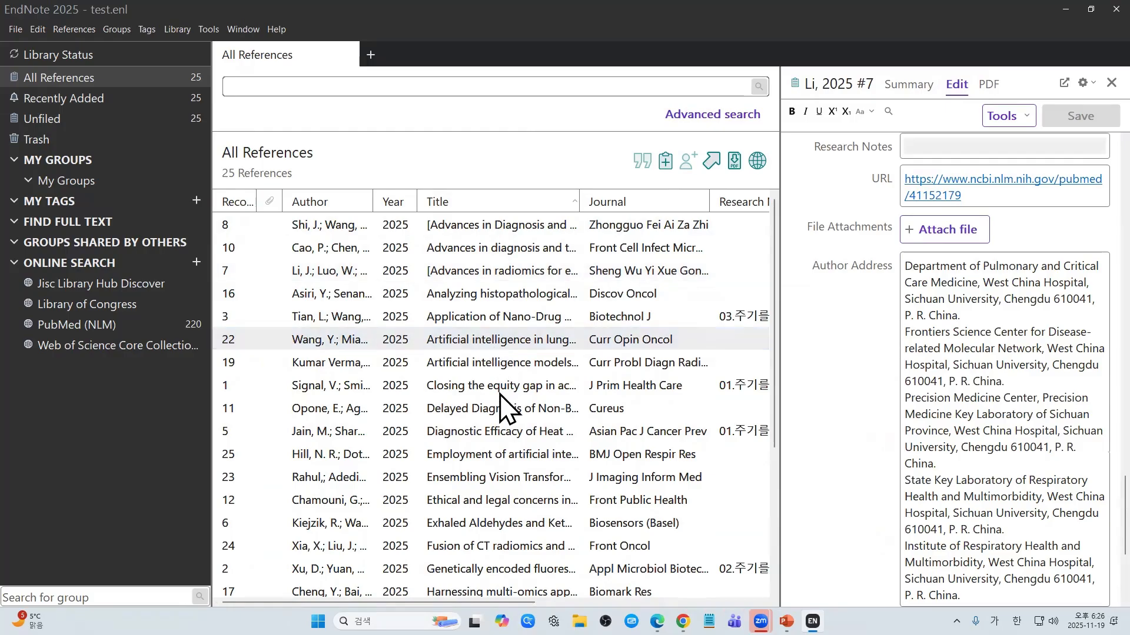
click(500, 394)
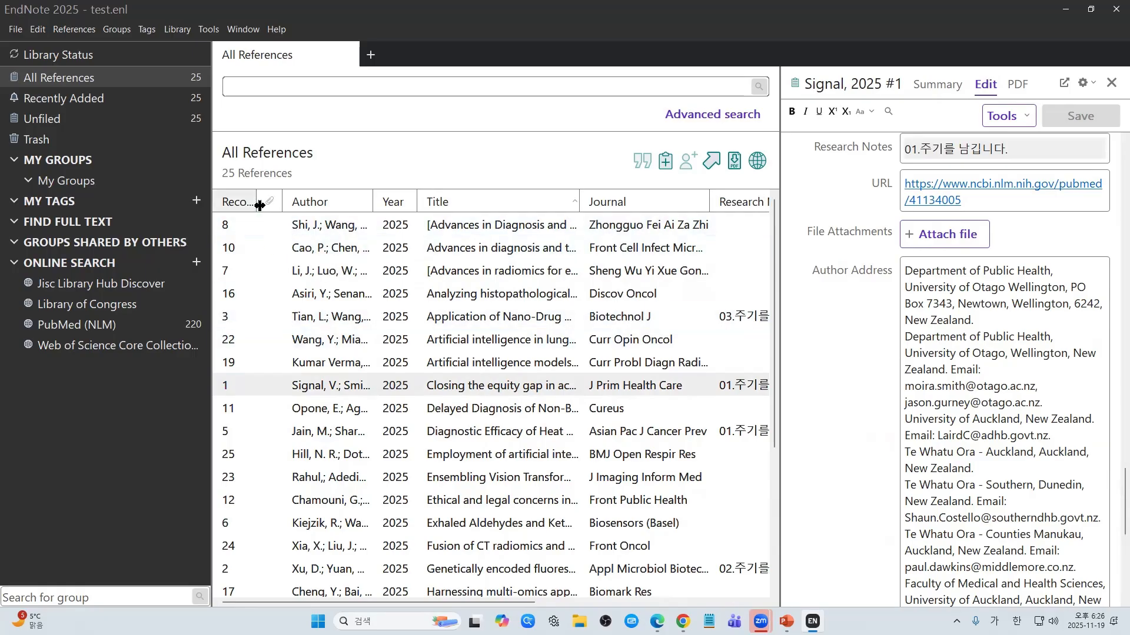
Step: Move the Record Number column to the far left and sort ascending from record 1
drag(256, 201, 371, 207)
right_click(333, 203)
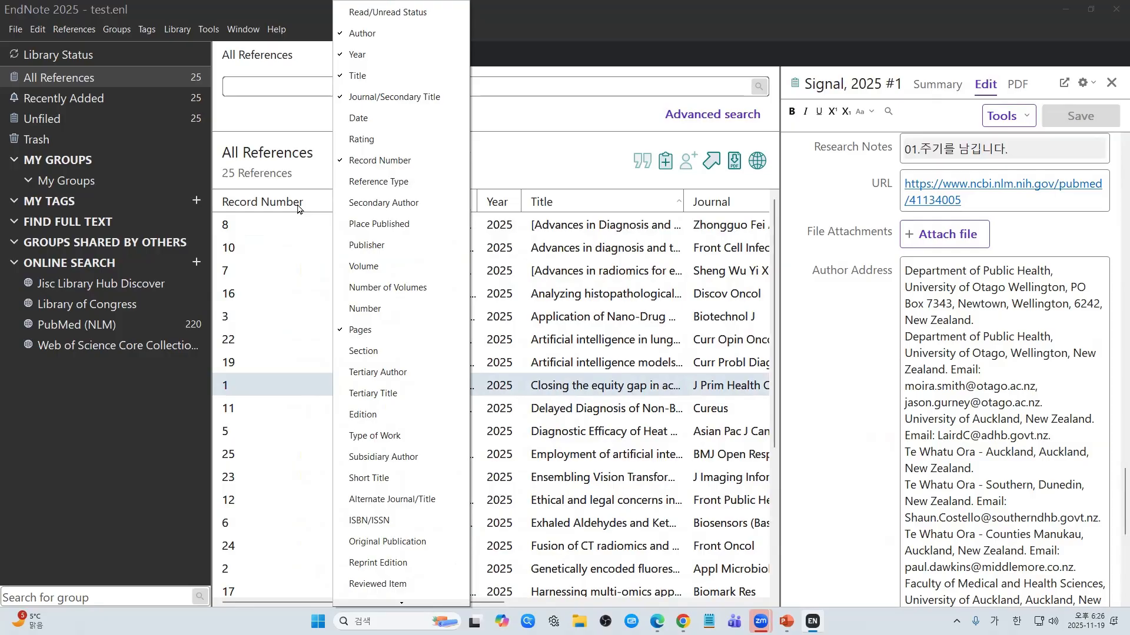
click(628, 287)
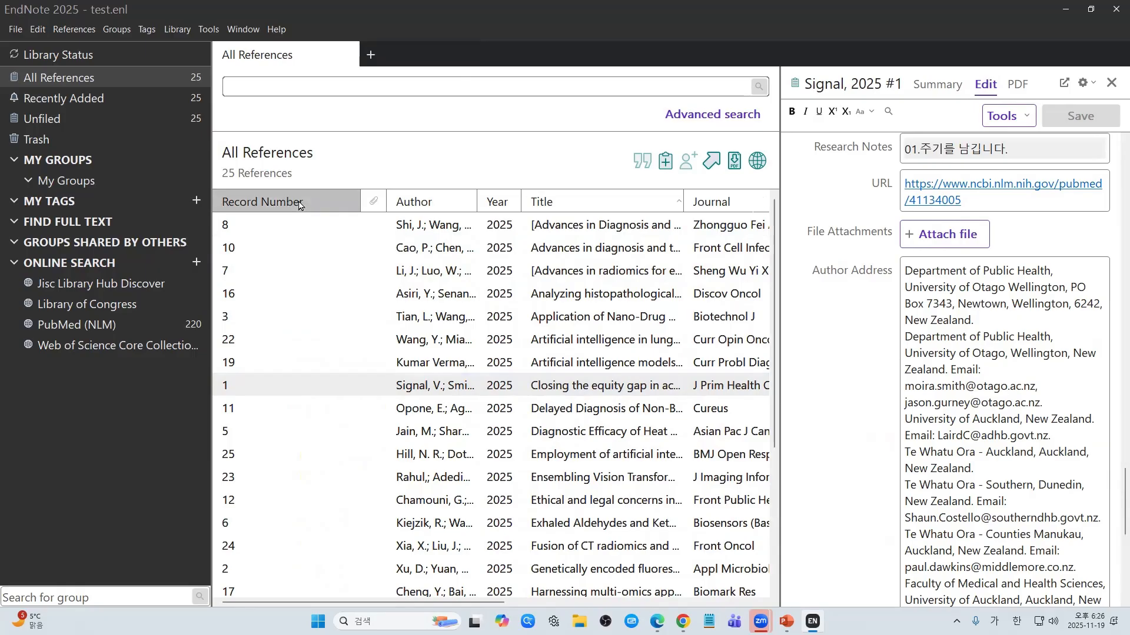
mouse_move(298, 204)
mouse_down()
mouse_move(612, 203)
mouse_move(498, 204)
mouse_up()
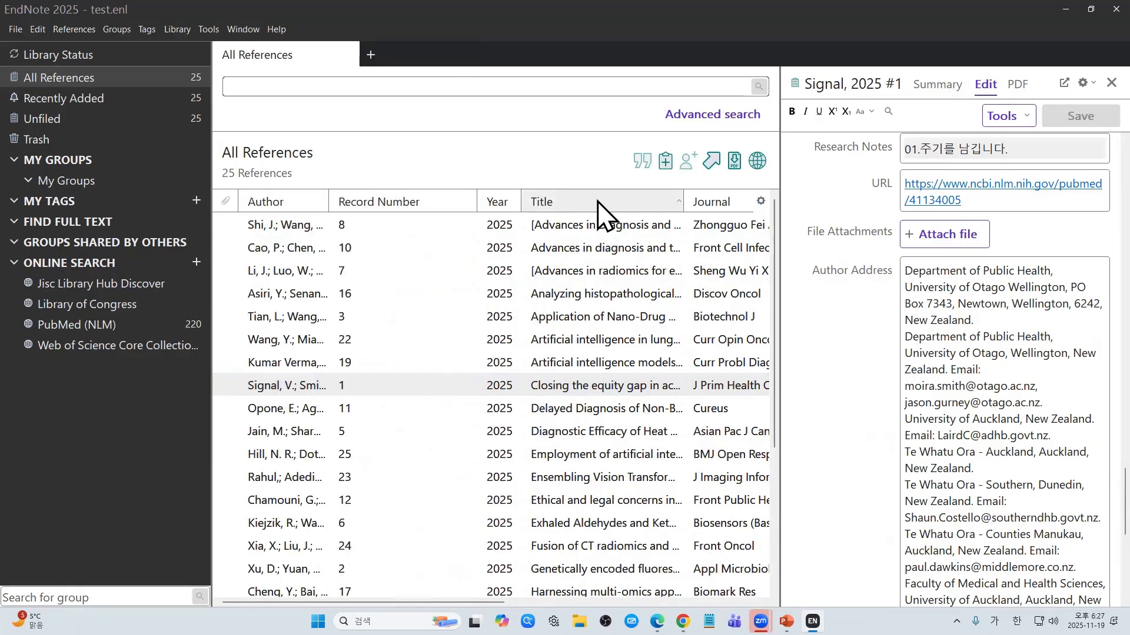
drag(409, 202, 214, 208)
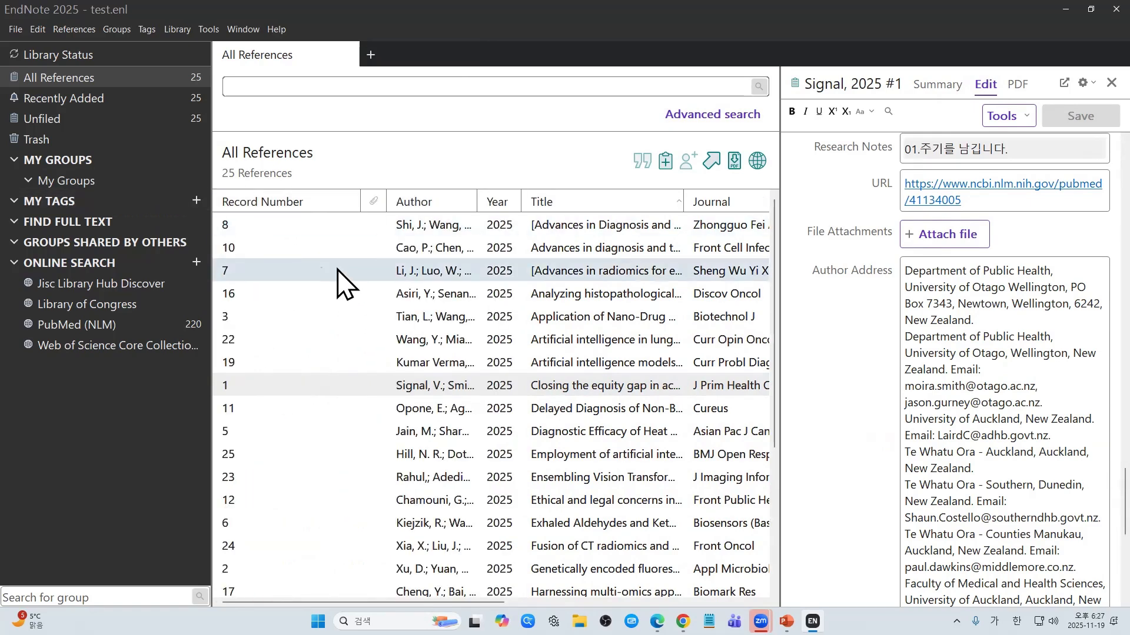
click(305, 203)
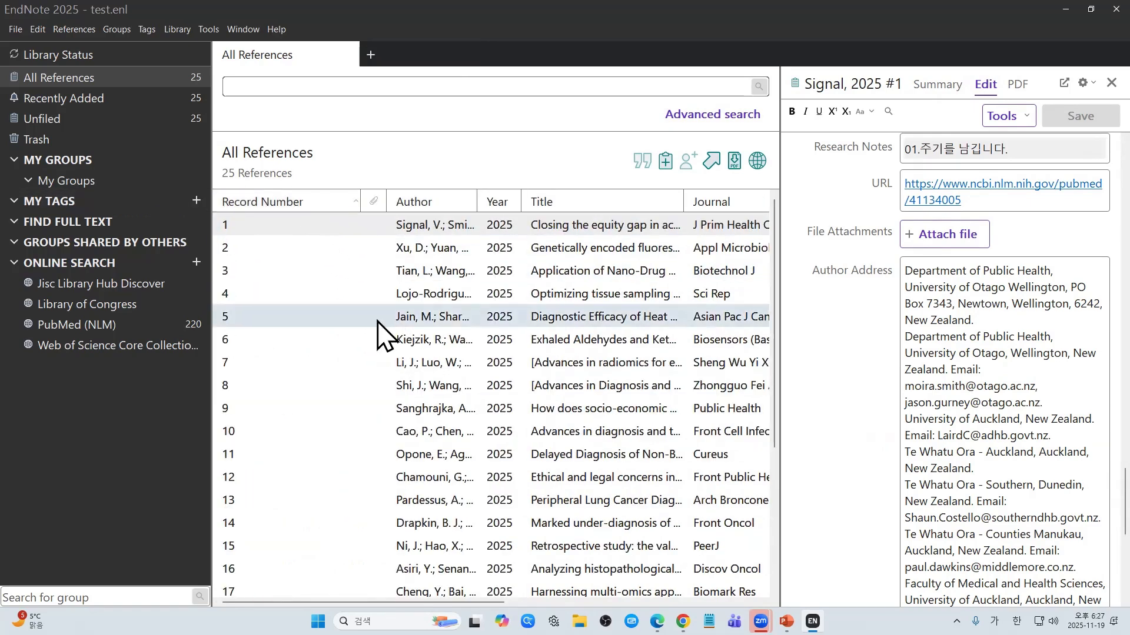
Step: View references 2–4, narrow the Record Number column, then review Signal #1 and Xu #2 notes
click(311, 248)
click(298, 272)
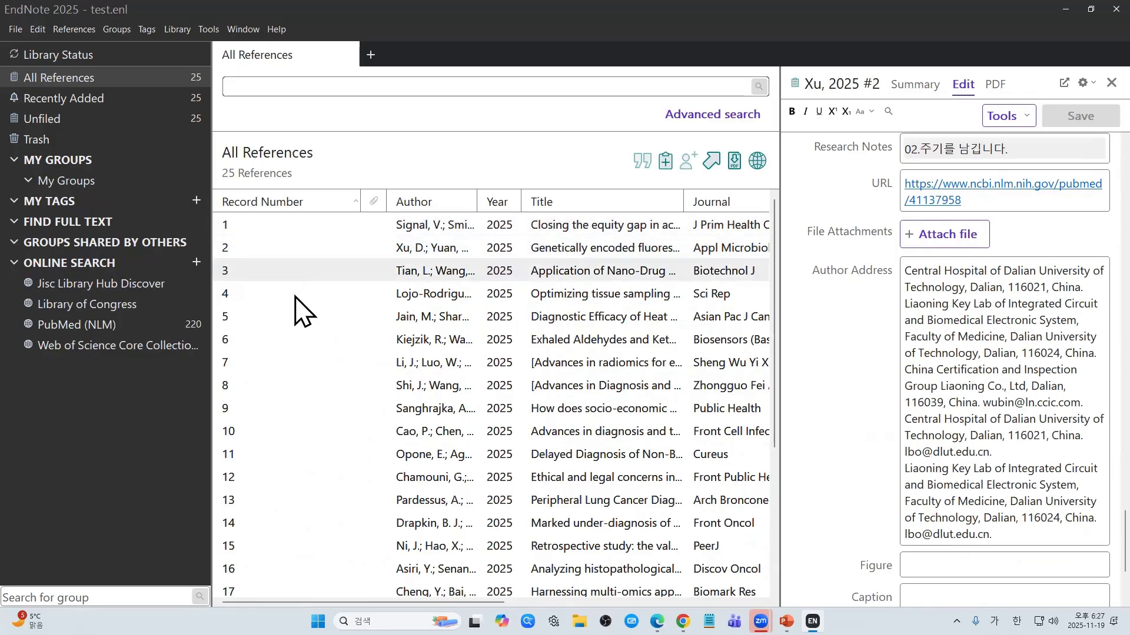
click(292, 294)
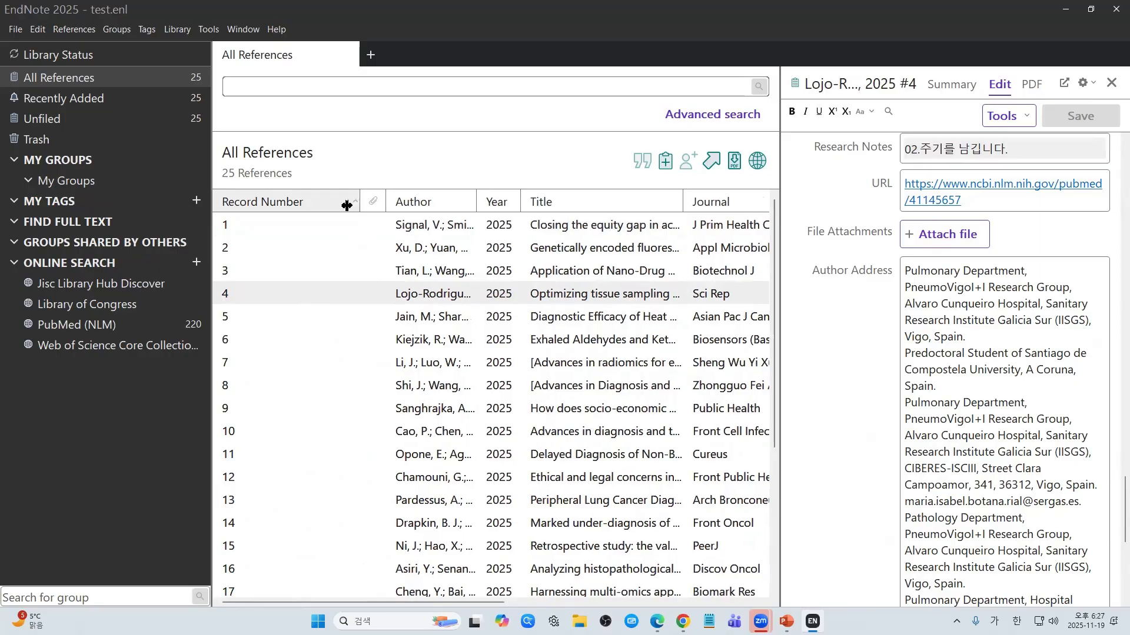
drag(360, 203, 330, 219)
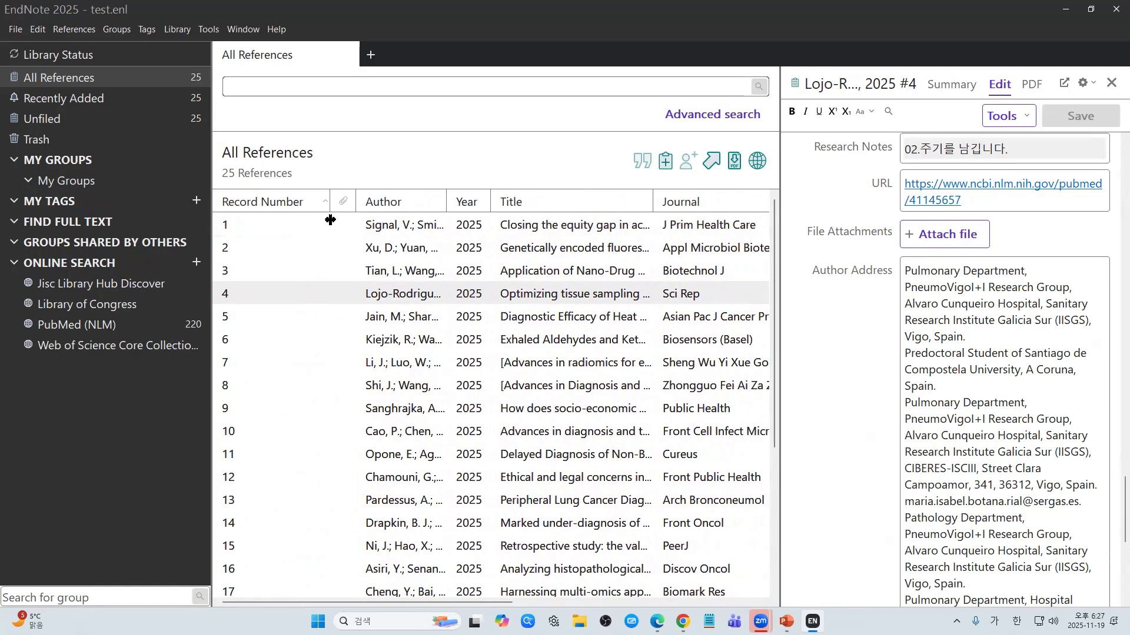
click(280, 228)
click(277, 246)
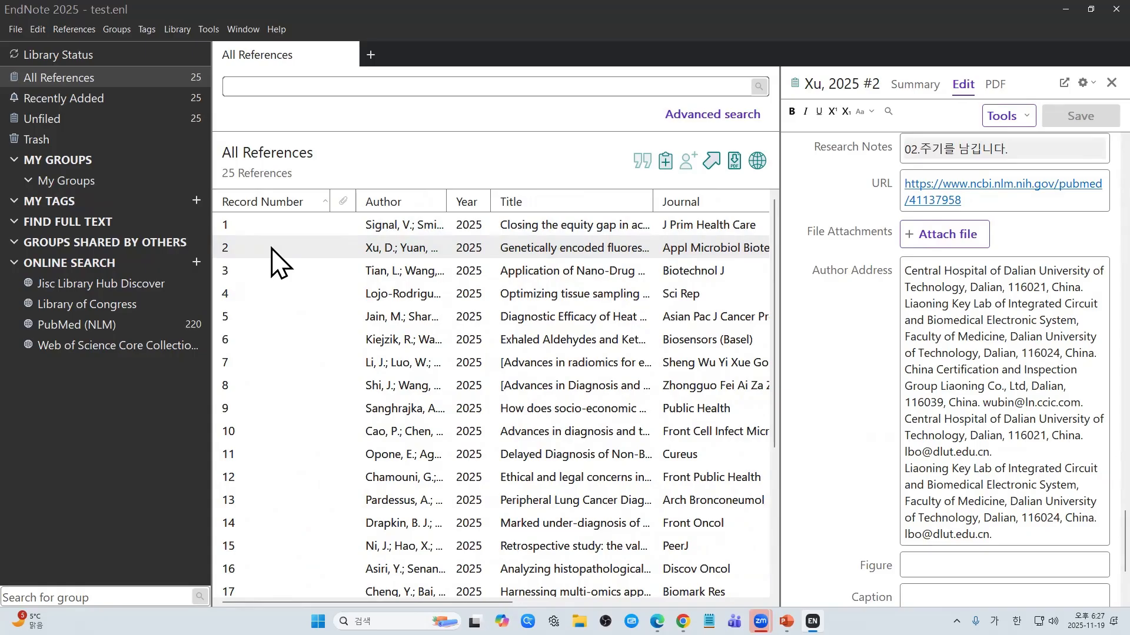
Step: Drag the Tian, 2025 reference (record 3) into the Trash
click(268, 272)
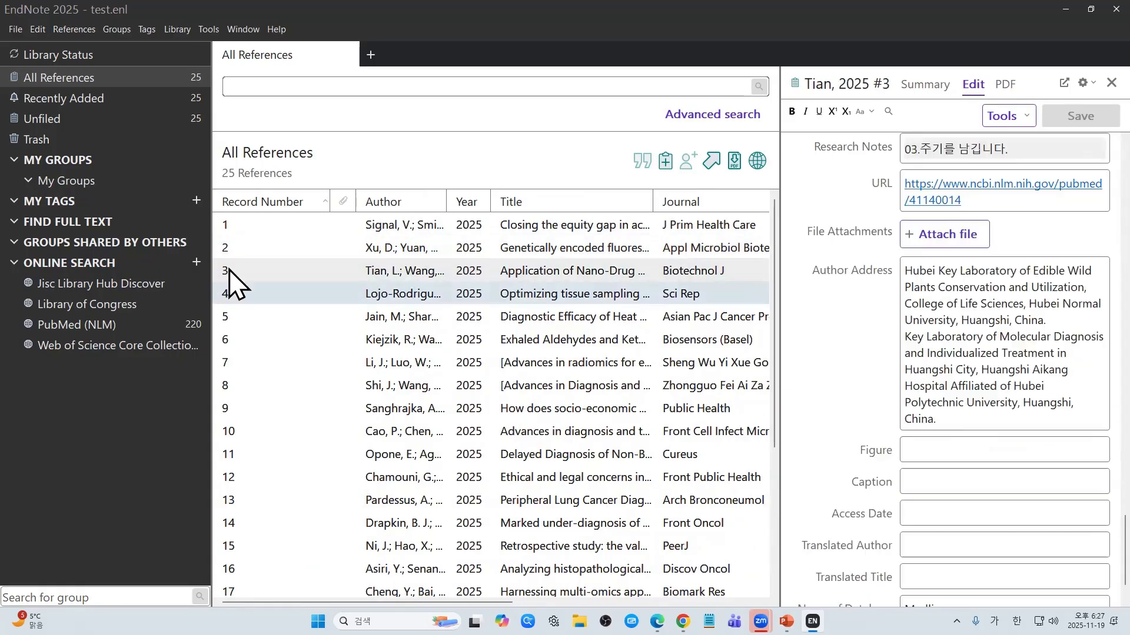
drag(268, 272, 165, 139)
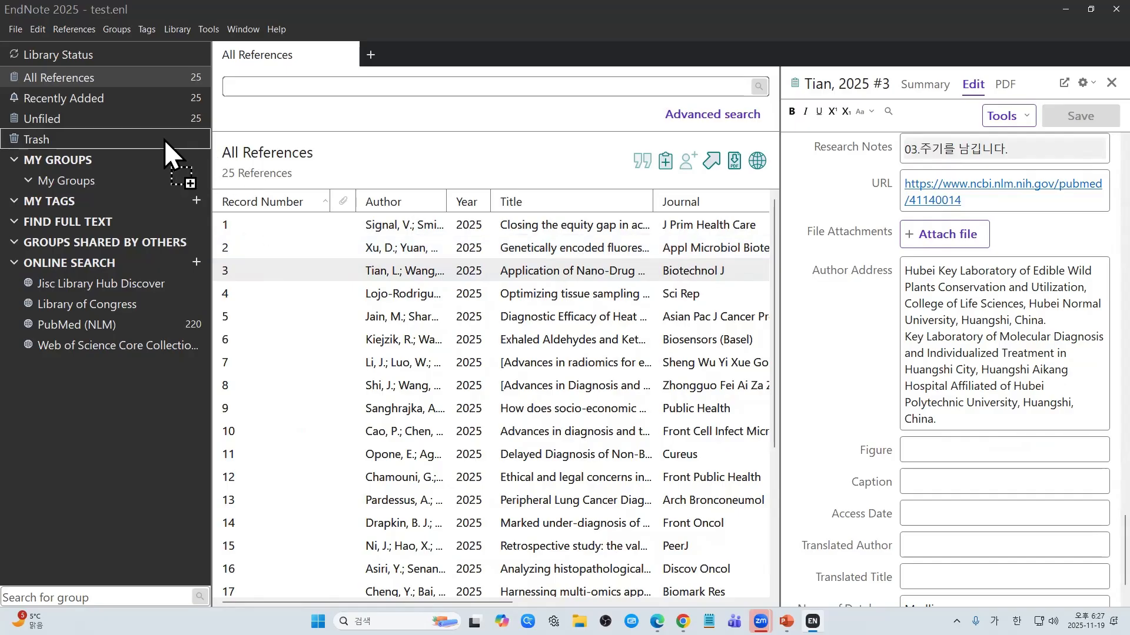
drag(164, 140, 164, 140)
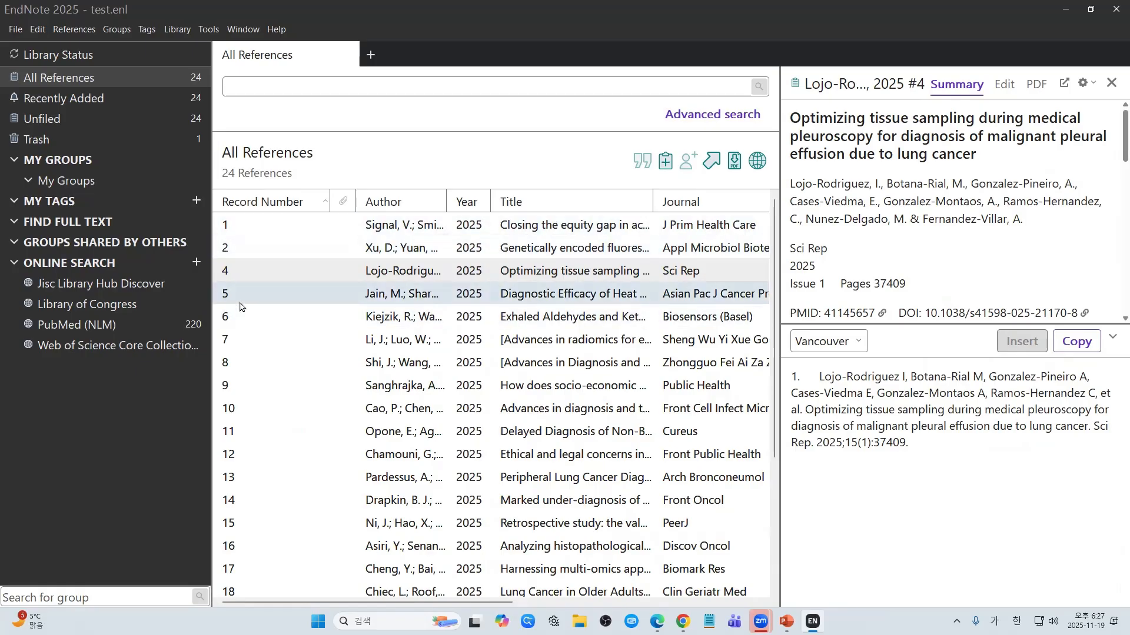
click(182, 323)
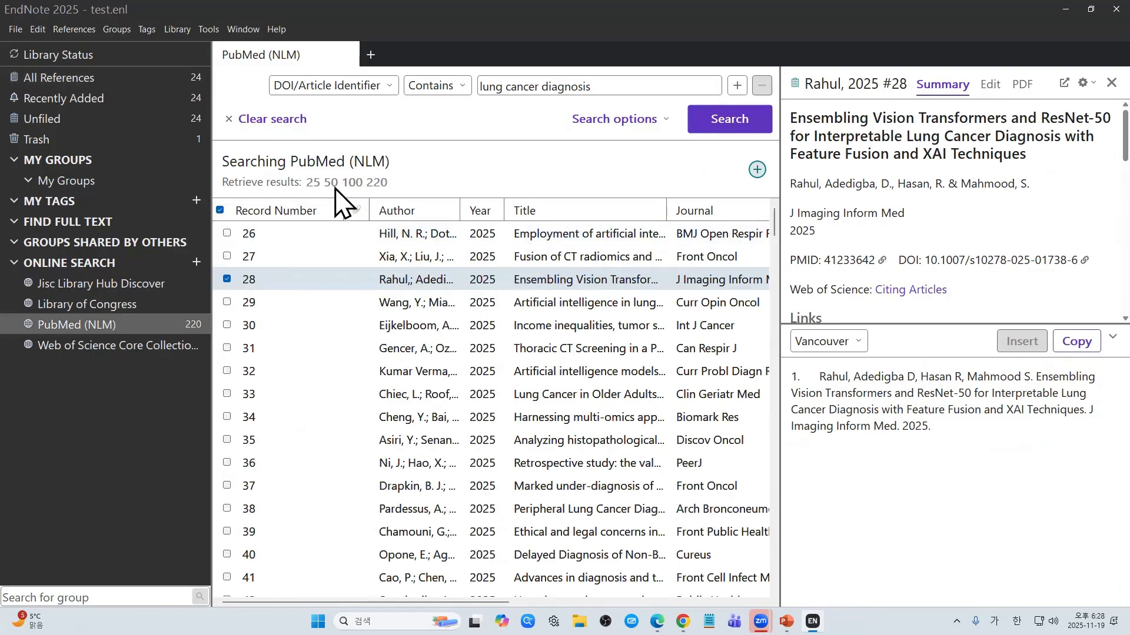
Step: Mark PubMed results 146–148 (Ferrari, Wang, Yu), add them to the library, and show All References
scroll(366, 335, down, 20)
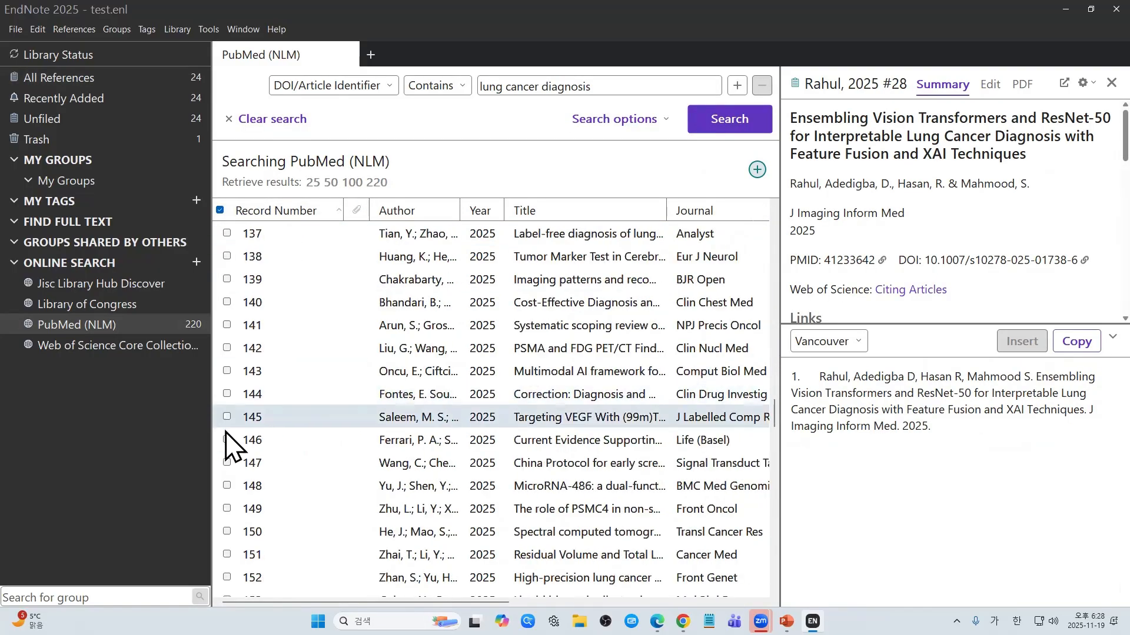
click(227, 443)
click(228, 464)
scroll(293, 425, up, 2)
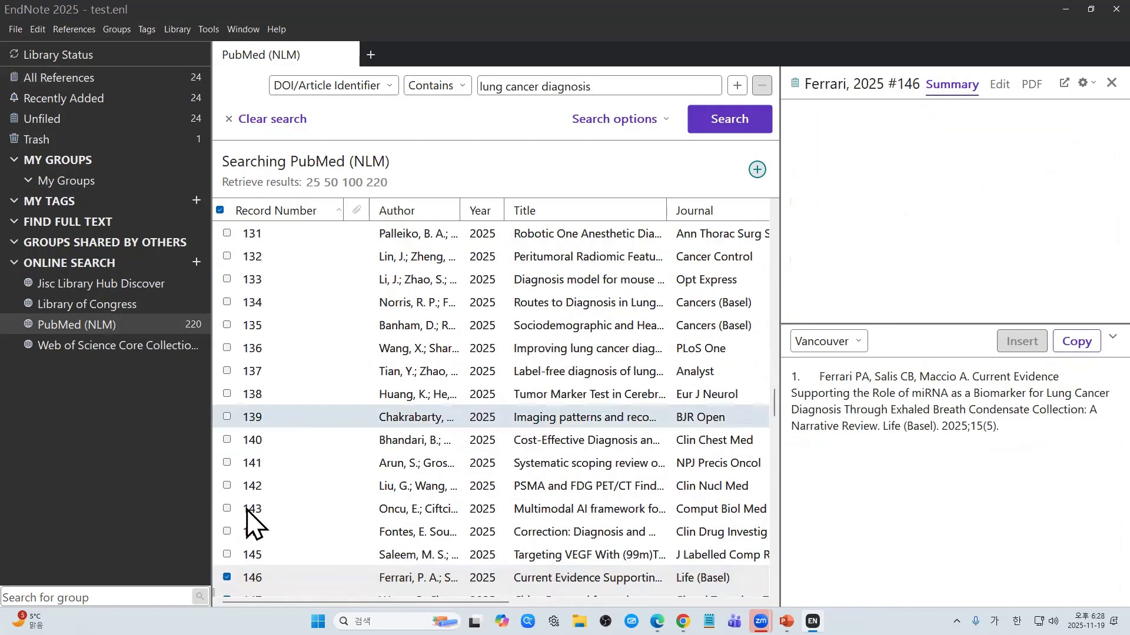
scroll(248, 511, down, 4)
click(228, 351)
scroll(323, 398, up, 13)
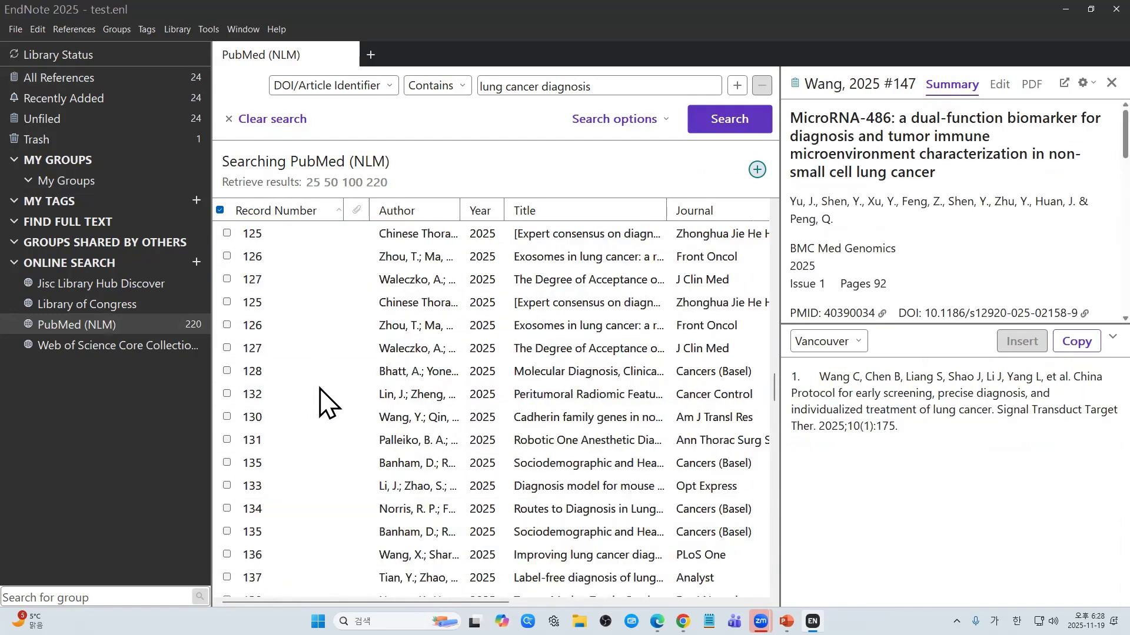
right_click(571, 428)
scroll(412, 400, up, 19)
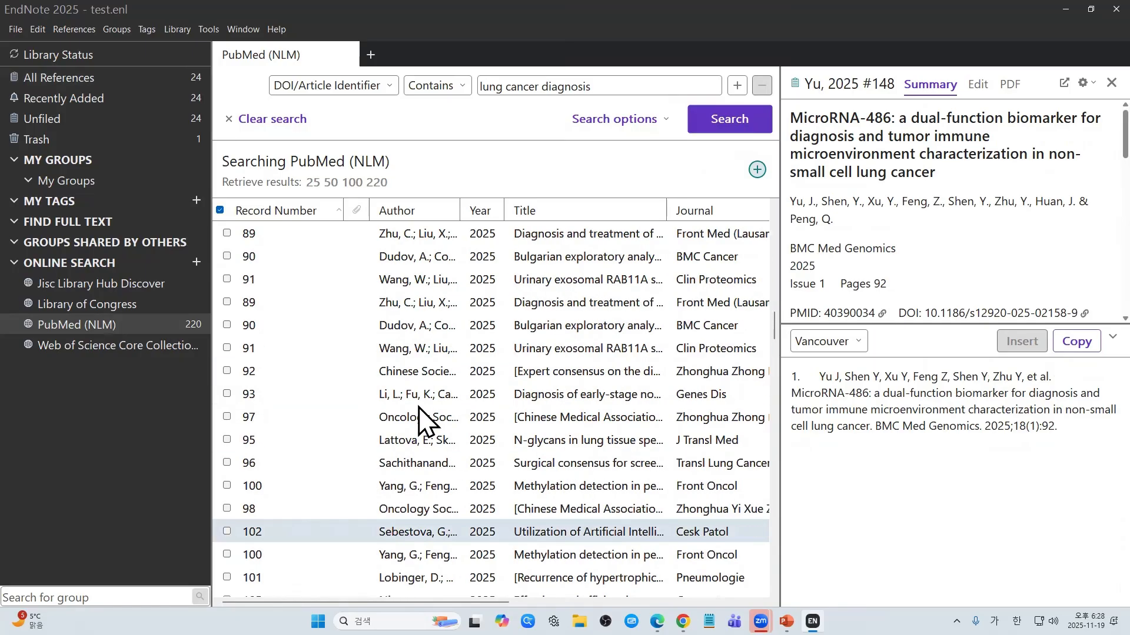
scroll(426, 391, up, 7)
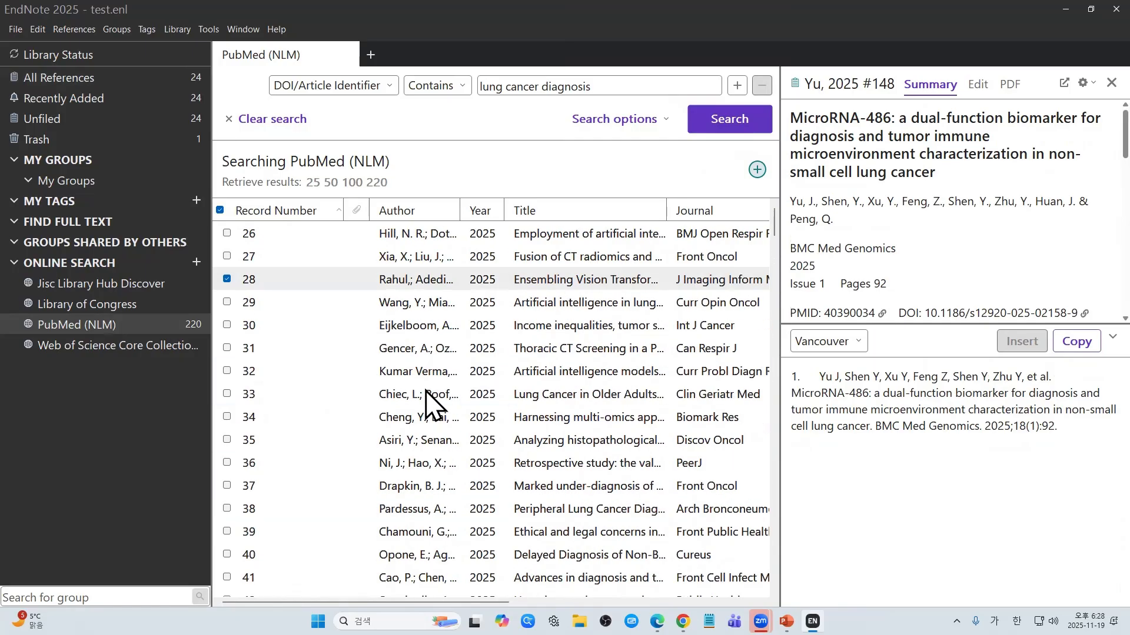
click(237, 281)
click(757, 170)
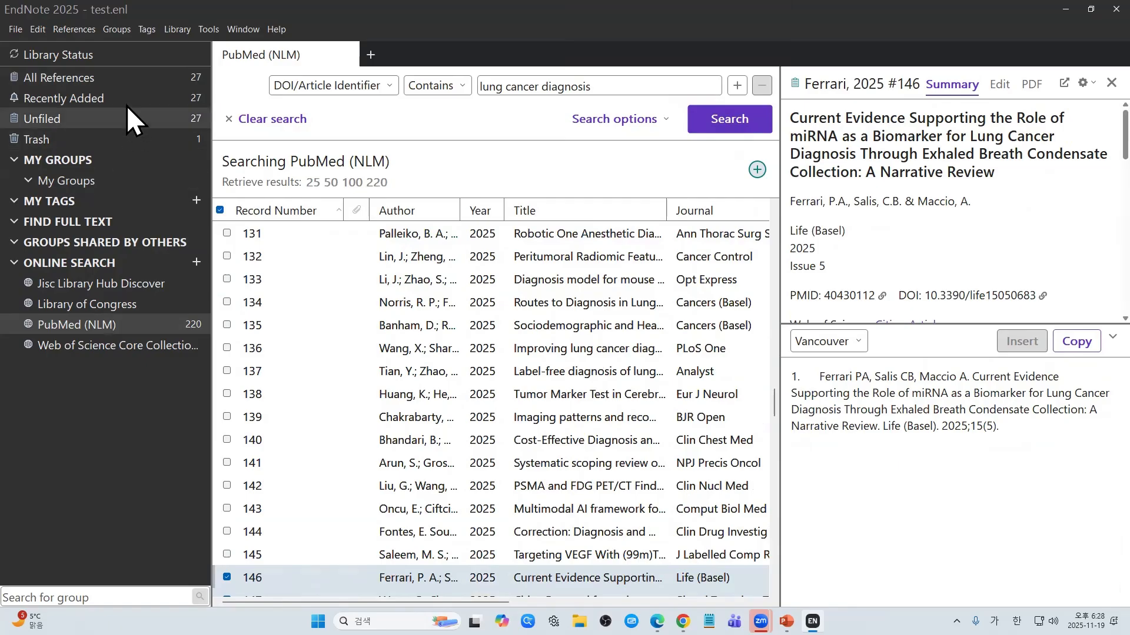
click(132, 83)
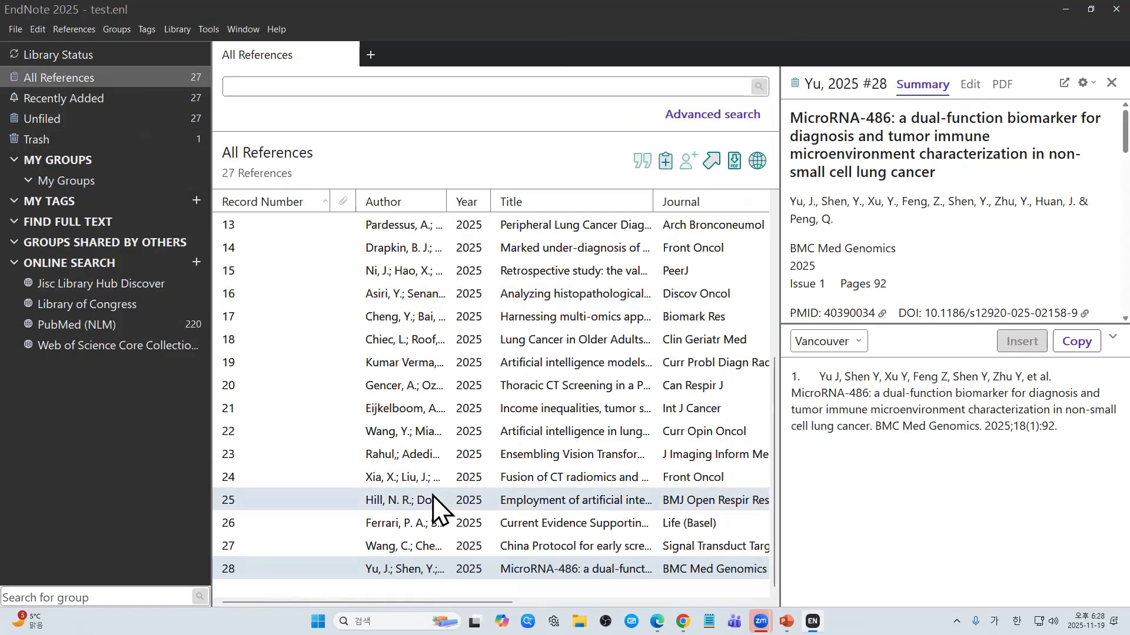
scroll(371, 500, up, 4)
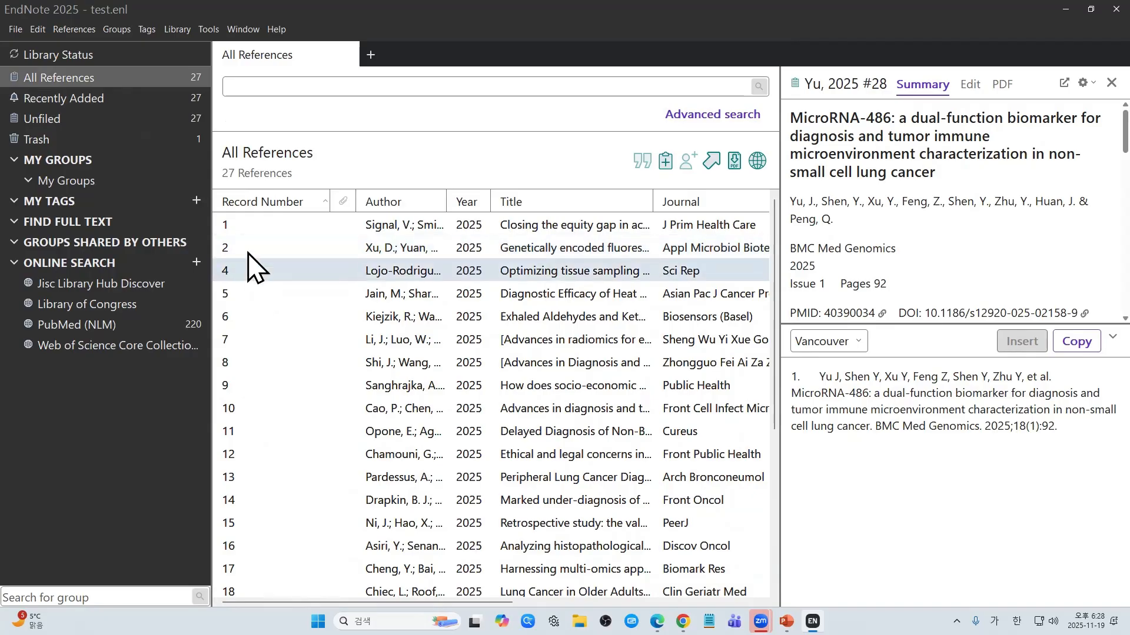
scroll(321, 418, down, 4)
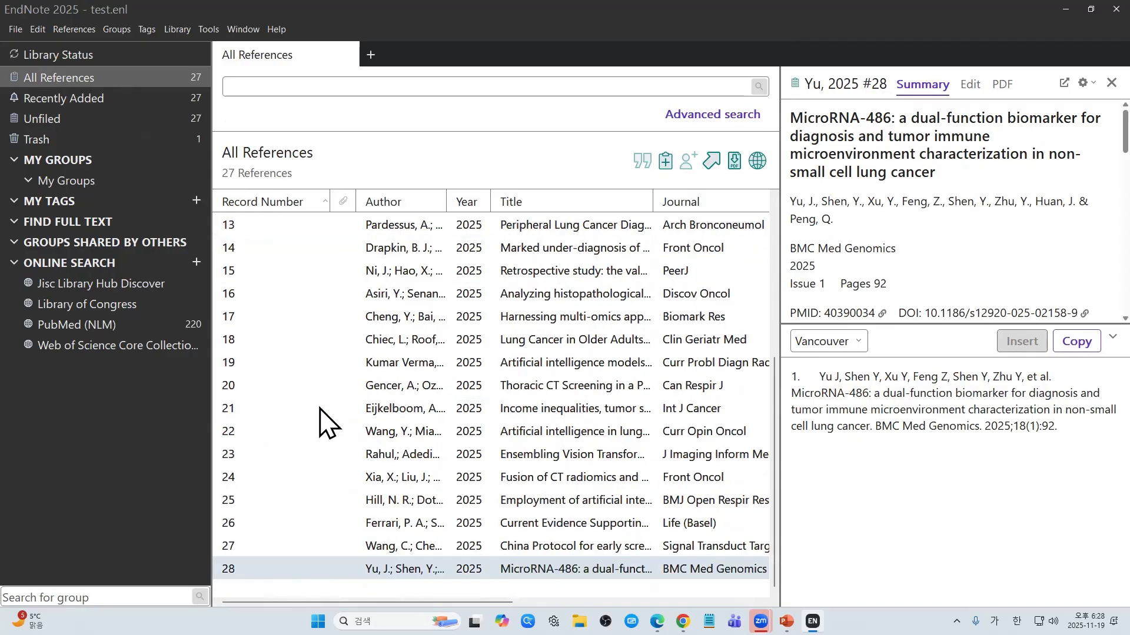
click(275, 500)
click(293, 521)
click(259, 552)
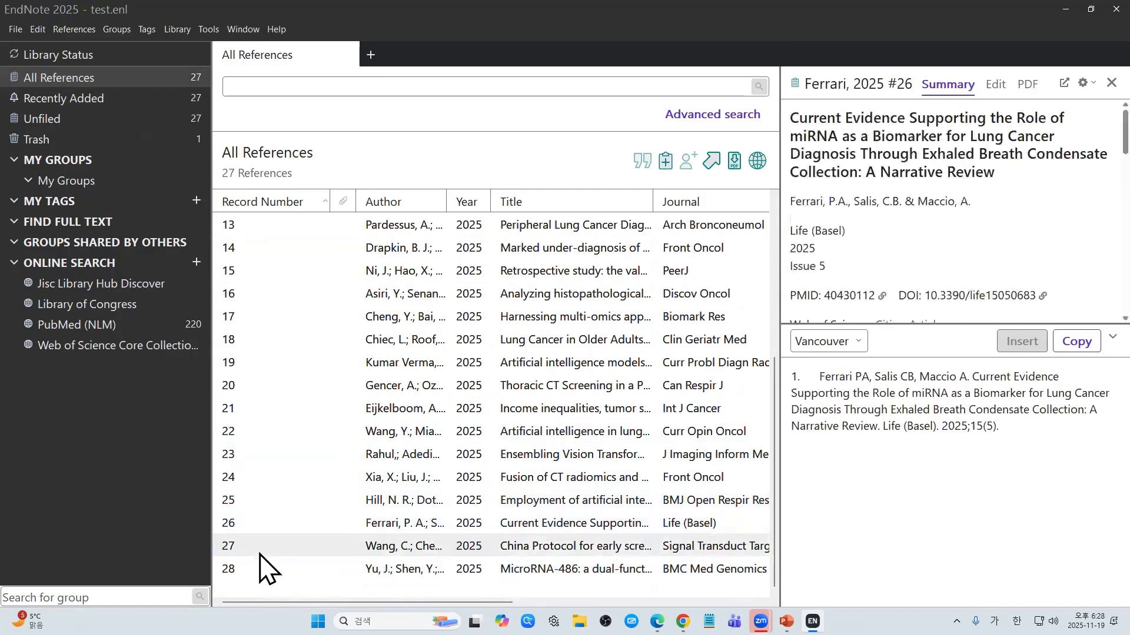
click(256, 563)
click(266, 531)
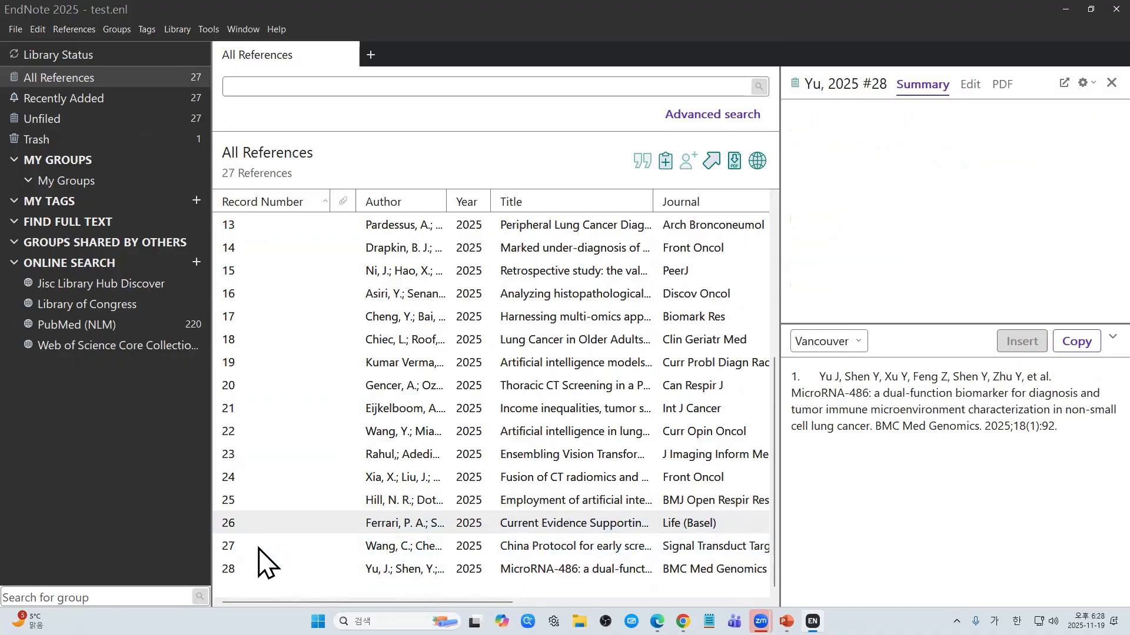
ctrl+click(255, 553)
ctrl+click(256, 565)
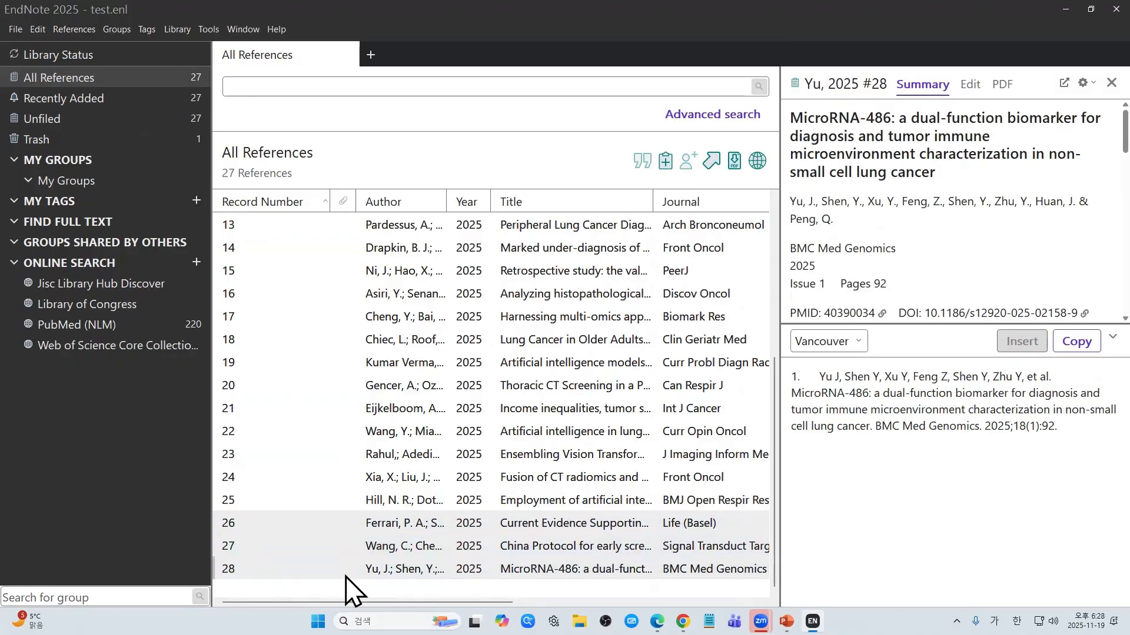
scroll(471, 376, up, 4)
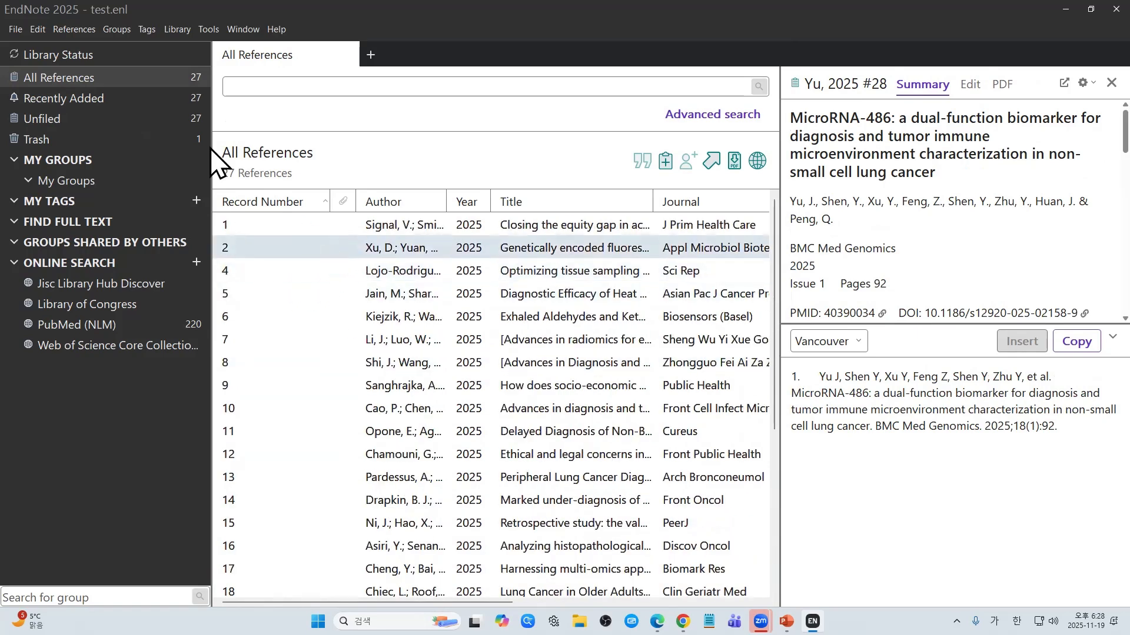
Step: Restore the Tian reference from Trash to 28 references, show the notes column, then present from slide 8
click(190, 133)
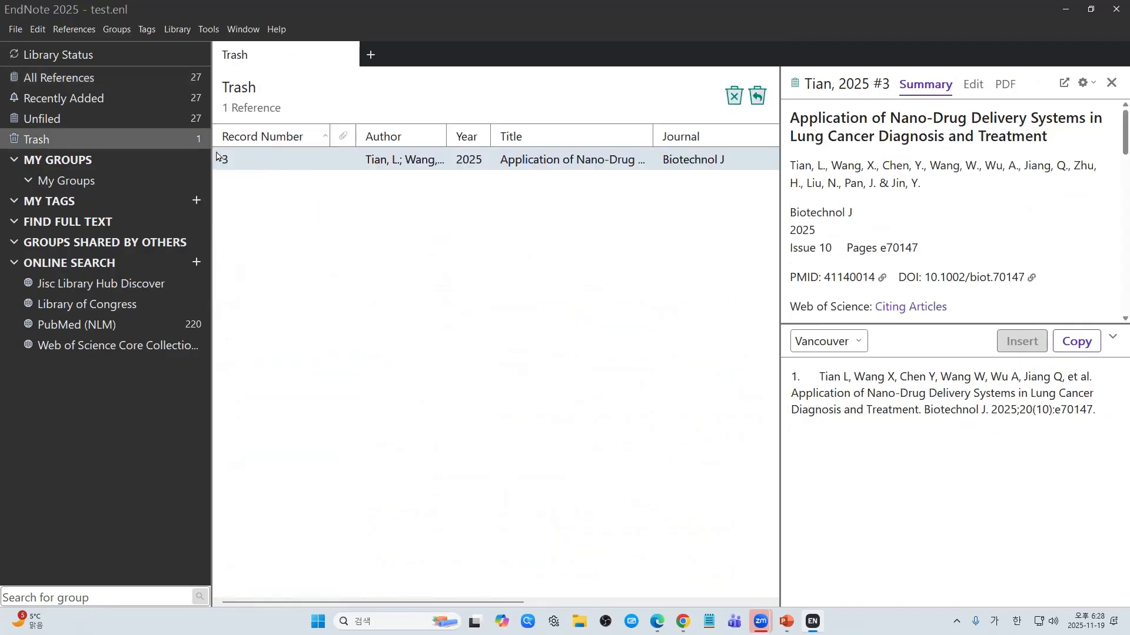
drag(259, 163, 185, 84)
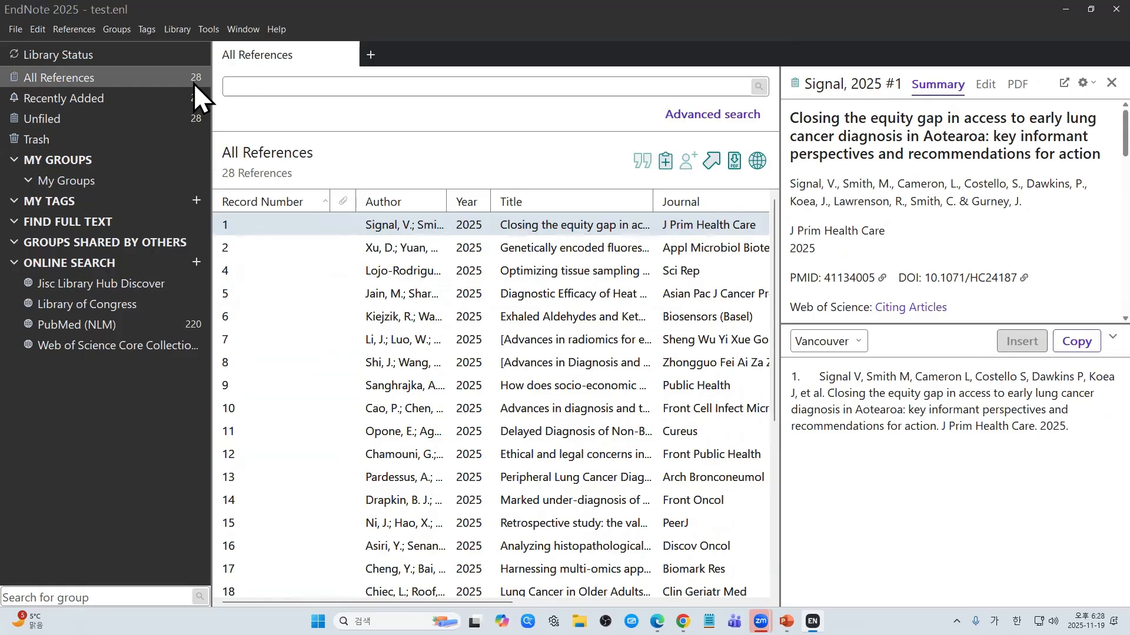
drag(331, 202, 271, 209)
key(alt+Tab)
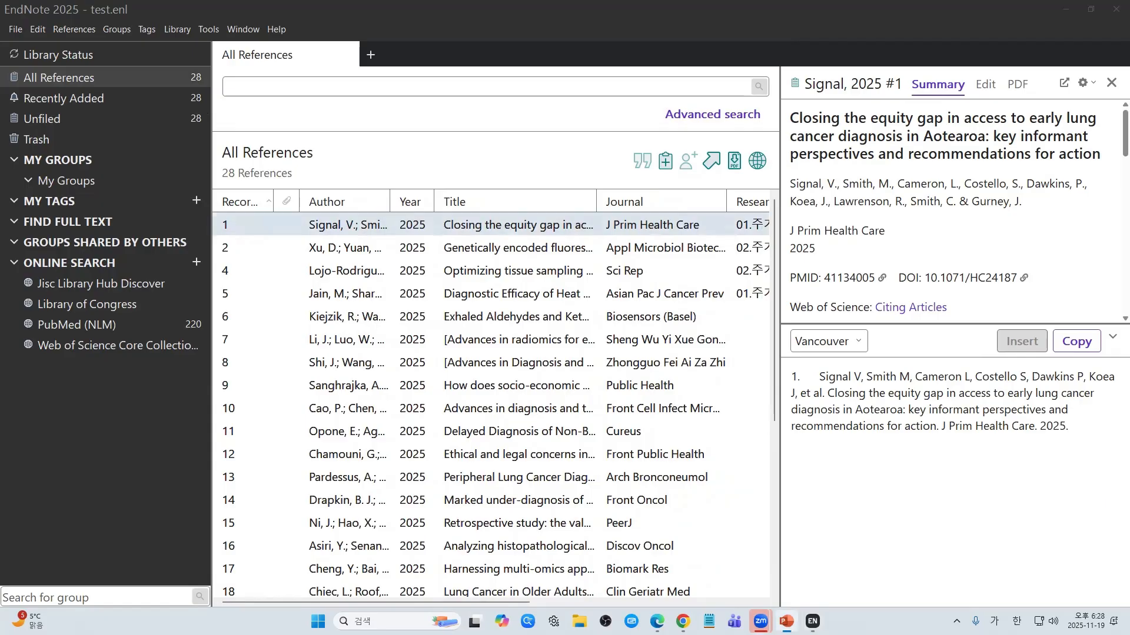
key(shift+F5)
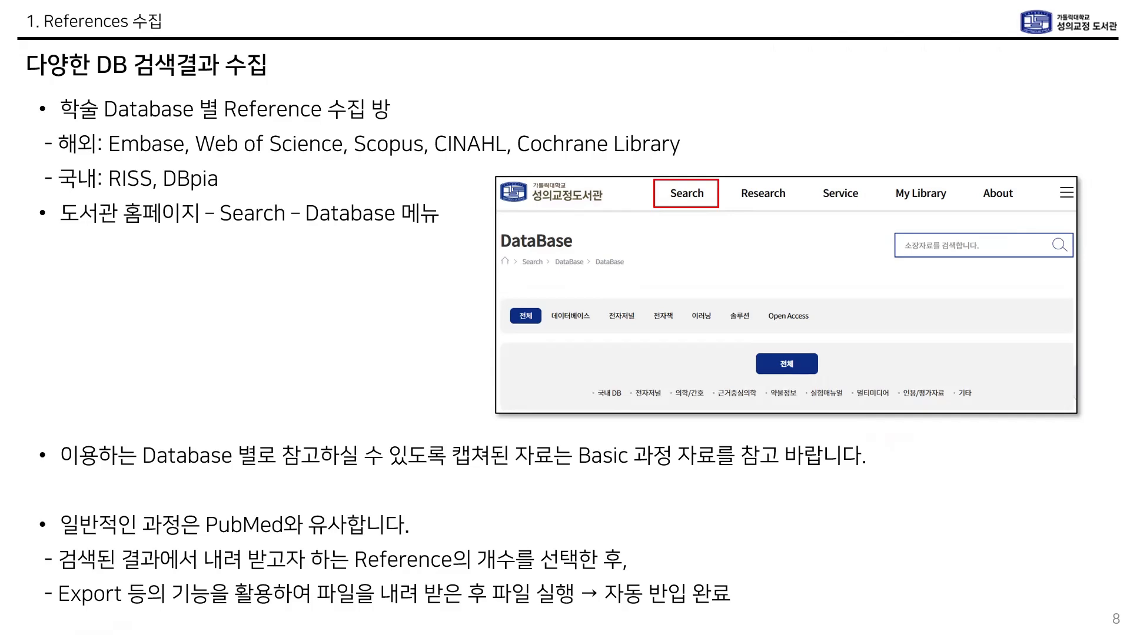
Step: Move the slide show on to slide 9, on importing ChatGPT results via evidence20.ris
key(Right)
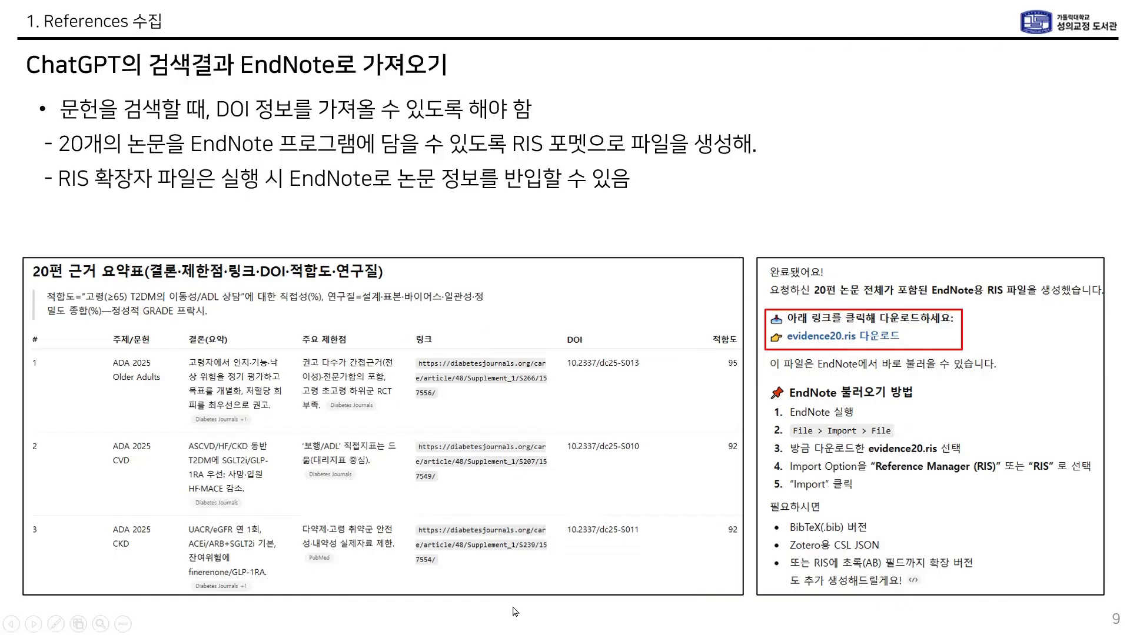
Step: Exit the slide show and maximize the Chrome window showing an empty ChatGPT 5.1 chat
key(Escape)
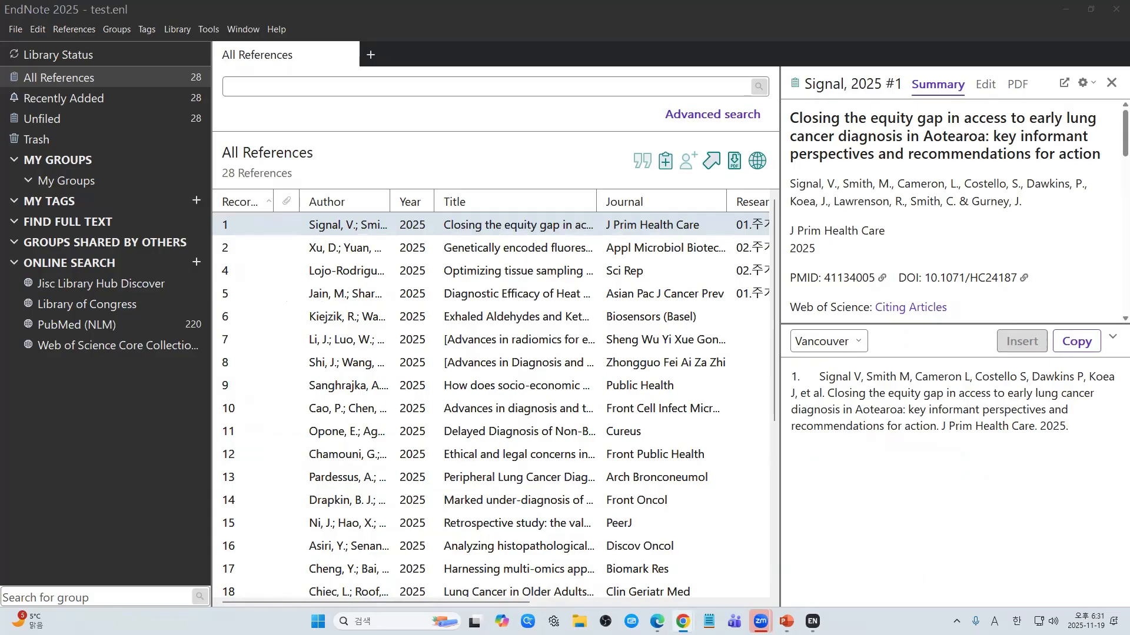
right_click(85, 239)
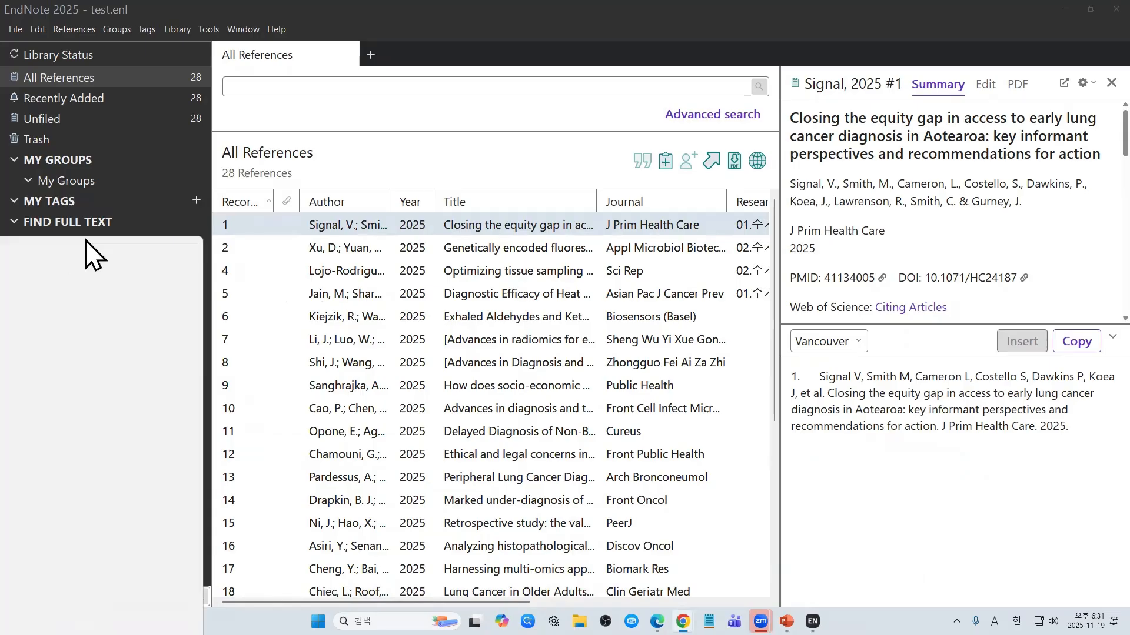
drag(86, 240, 391, 77)
double_click(390, 77)
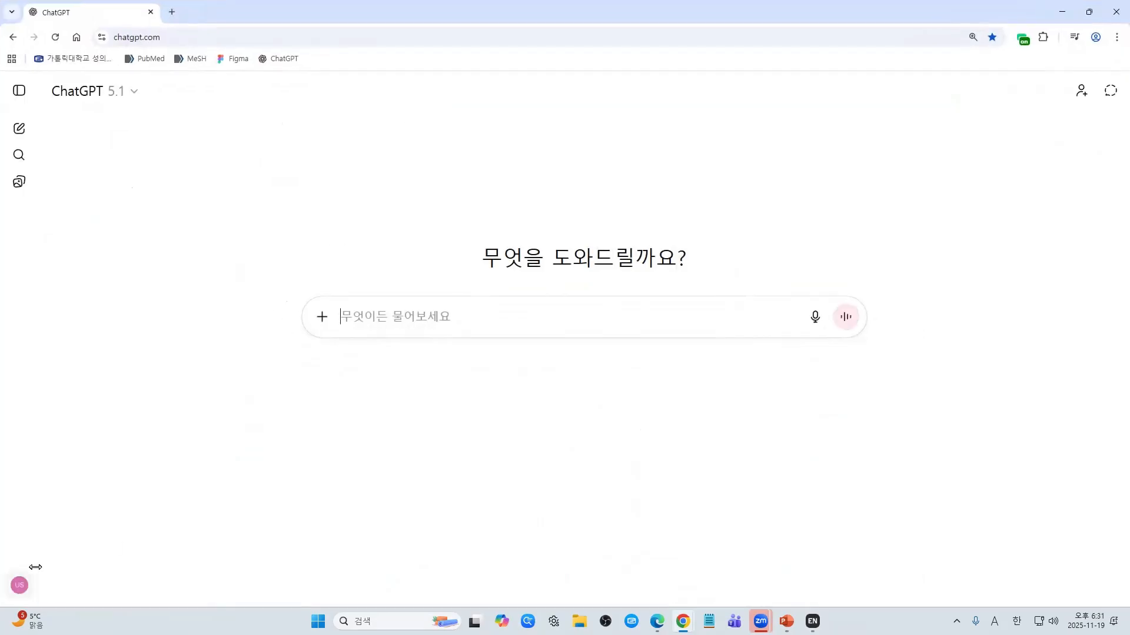
click(20, 584)
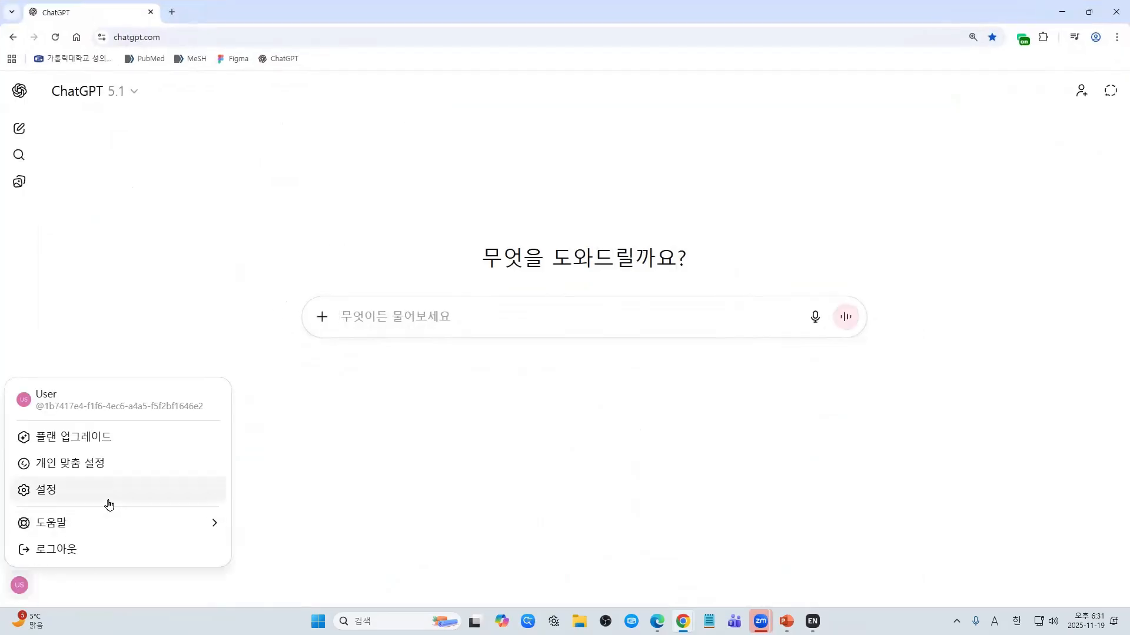
click(117, 415)
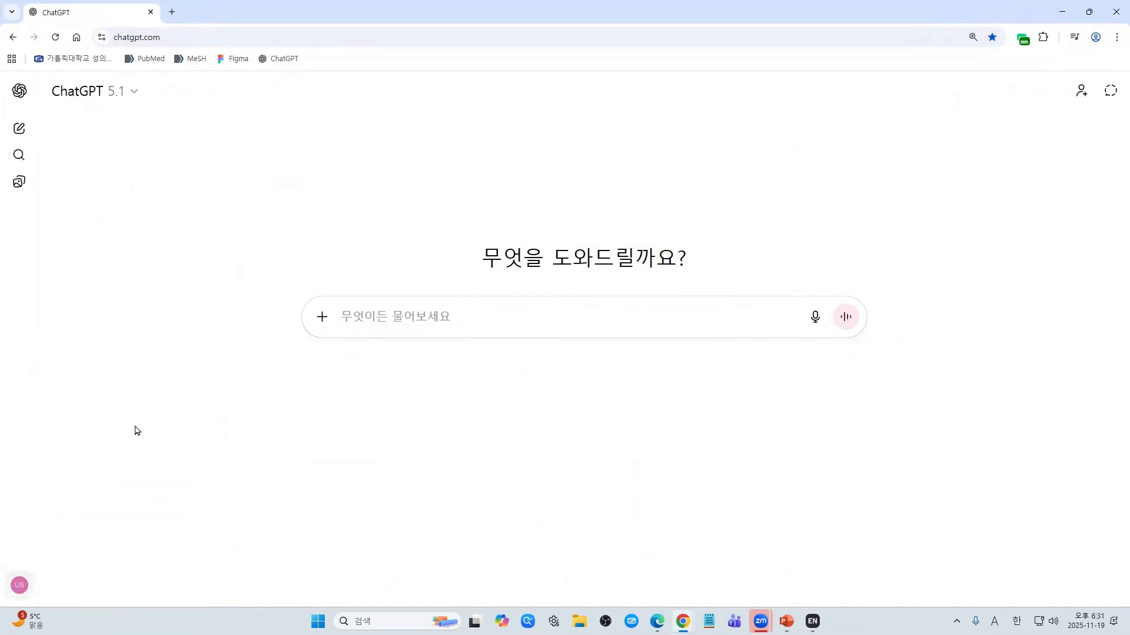
click(652, 485)
key(alt+Tab)
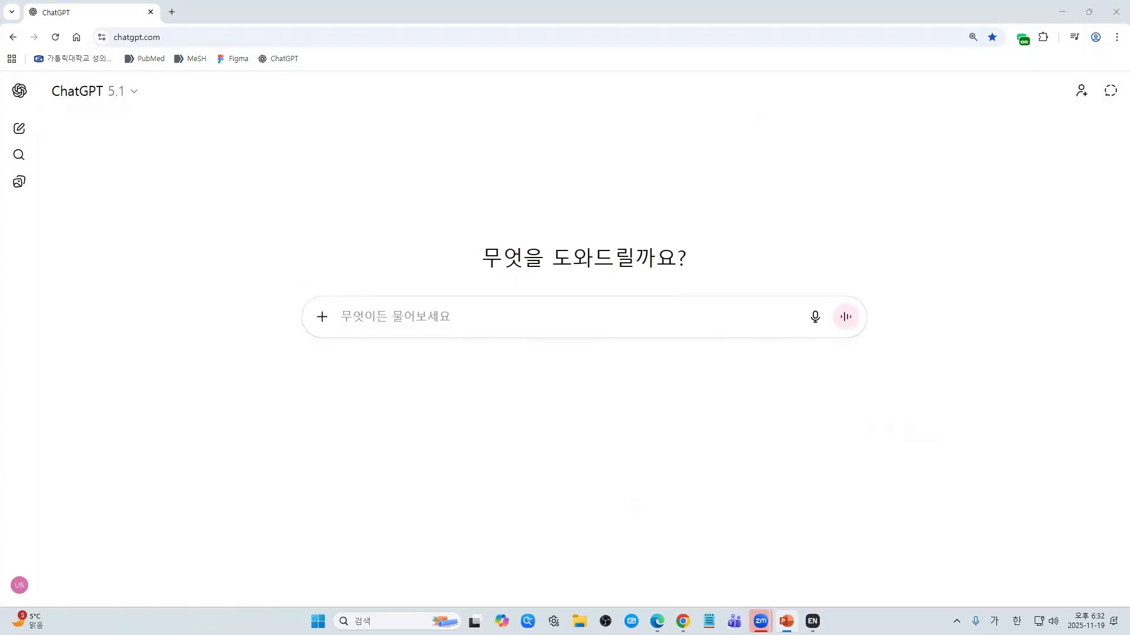
key(alt+Tab)
Step: Paste the vitamin D sarcopenia question and the 20-paper table request below it, then send
click(547, 330)
text(비타민D는 노년기 근감소증 예방에도 효과 있나요?)
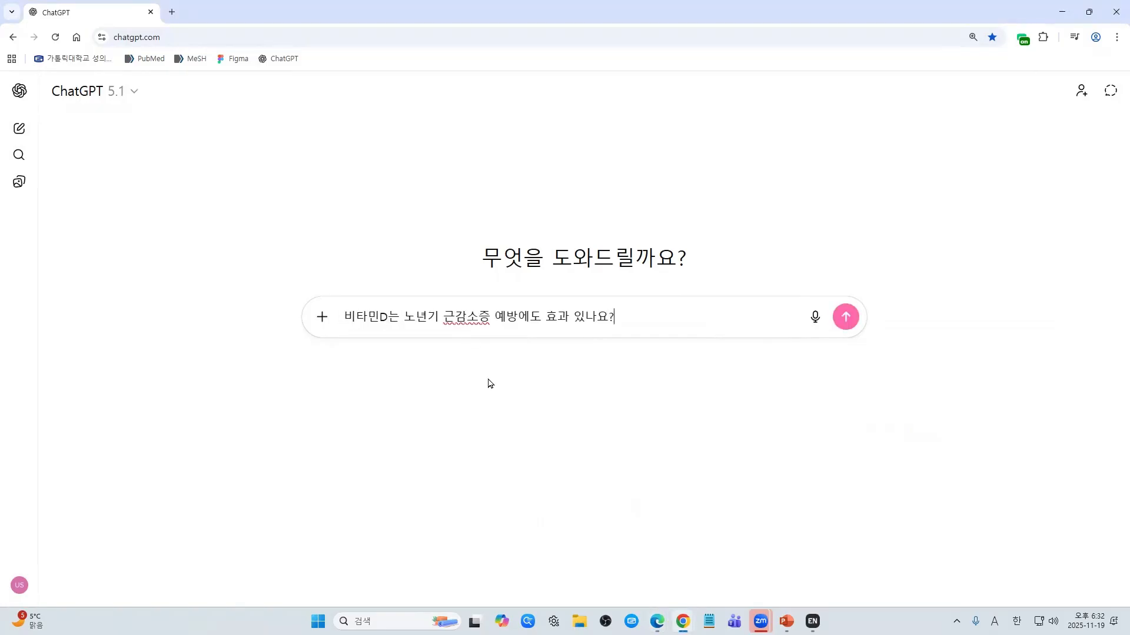
key(shift+Return)
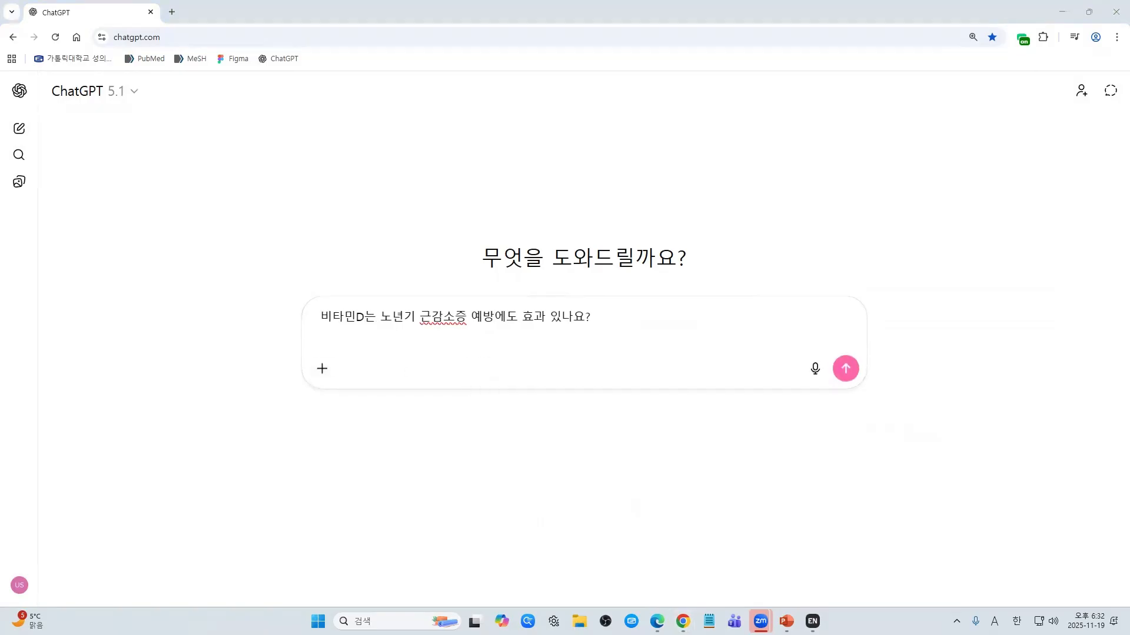
click(373, 356)
text(근거자료를 찾을때는 링크와 DOI를 함께 제시해줘. 서지정보를 초록까지 포함해서 표로 정리해줘. 근거 수준에 적합한 논문 20개를 찾아주고 각 근거수준의 적합도를 확률점수로 표기해줘. 가능하다면 근거자료의 연구질평가를 함께 수행해서 과학적인 오류가 없는 근거자료인지 검증까지 해서 함께 확률점수를 표에 정리해줘. 심사숙고해서 자료를 탐색하고 정리해줘.)
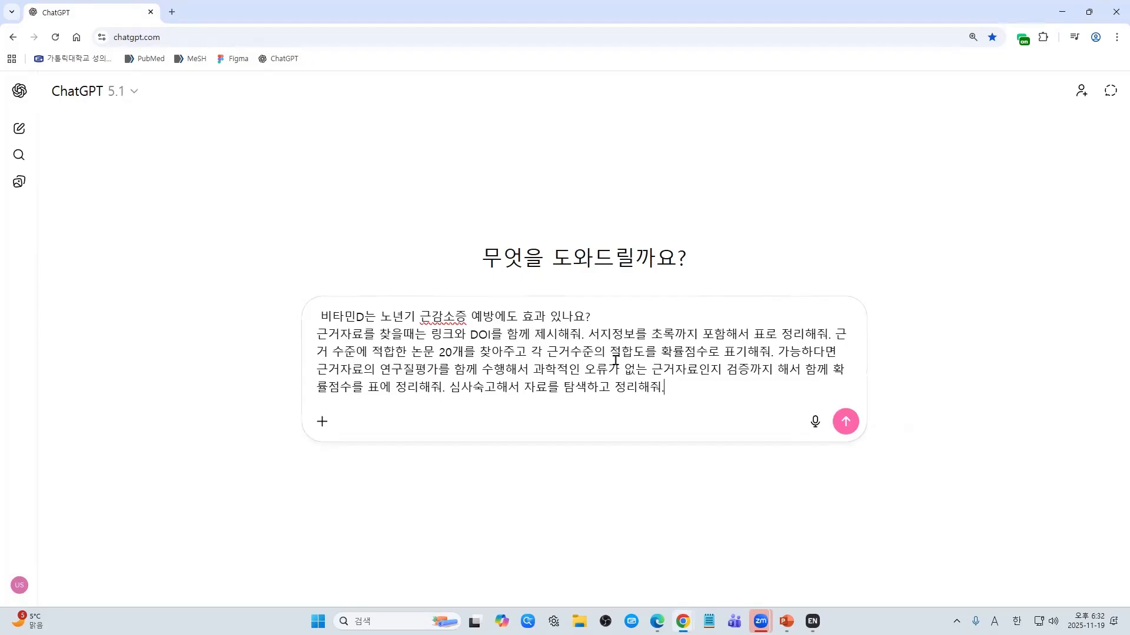
key(Return)
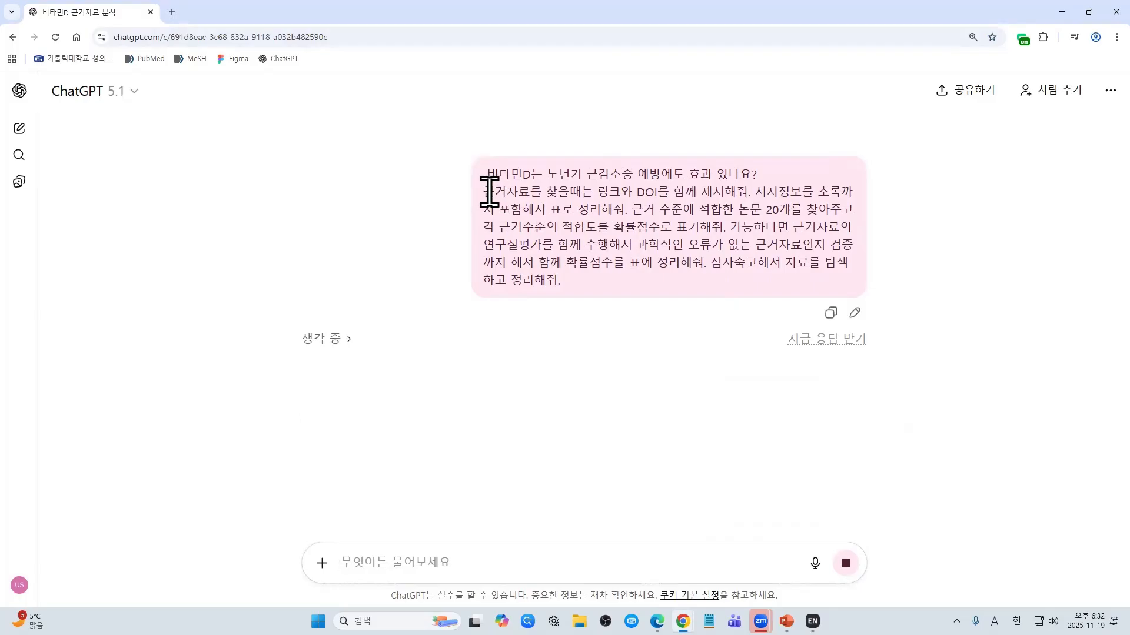
drag(485, 190, 581, 192)
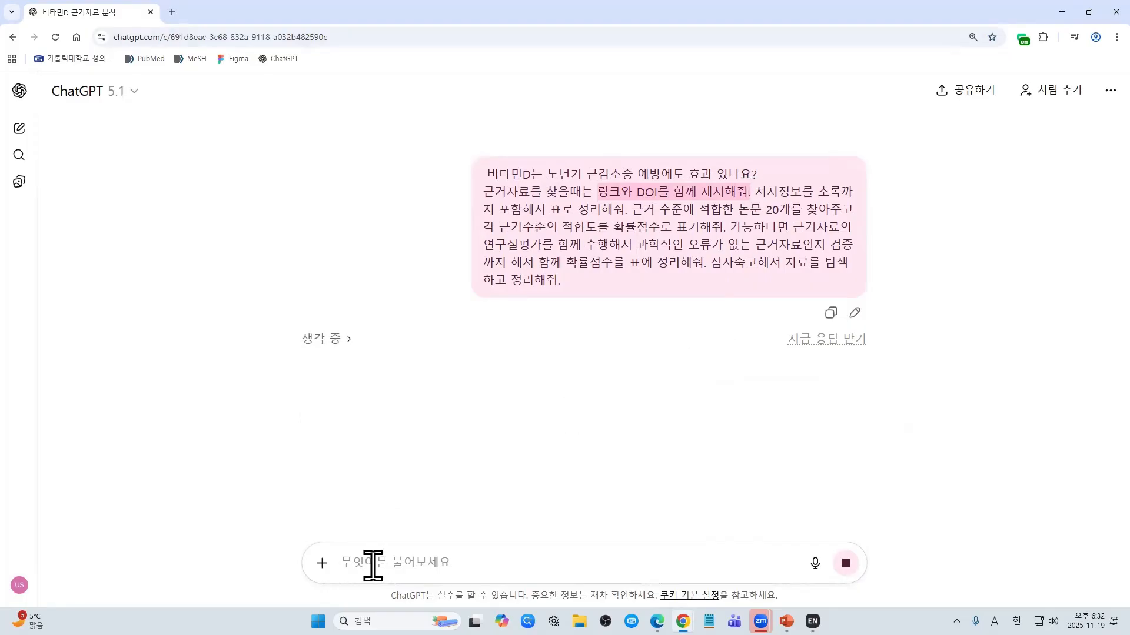
key(Hangul)
text(ㅔ)
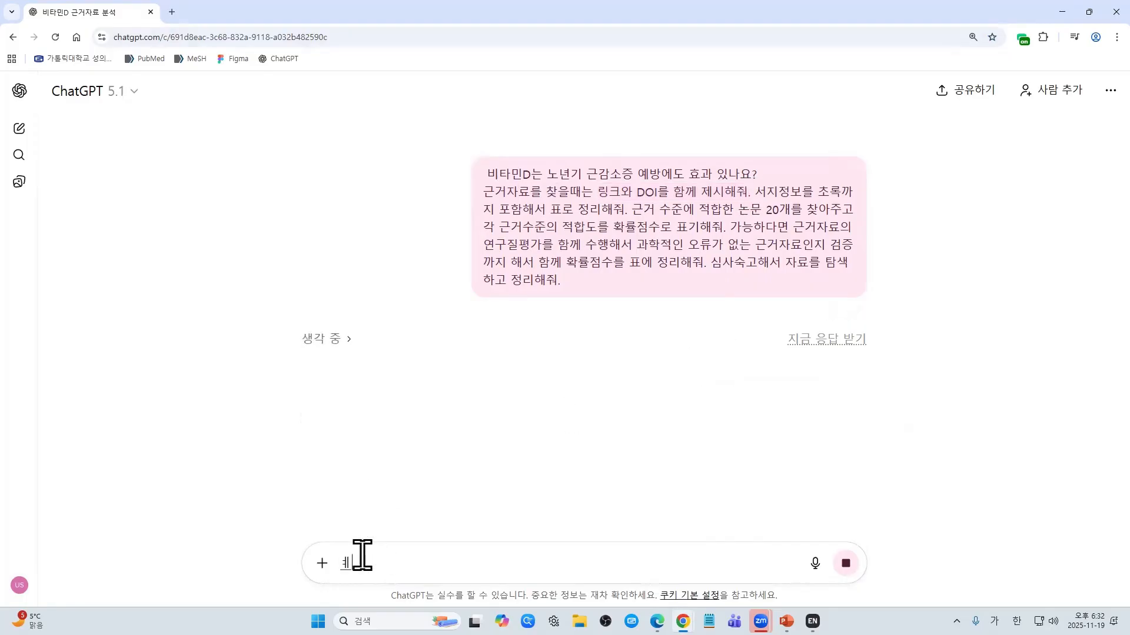
text(ㅕㅠㅡㄷ)
key(BackSpace)
key(BackSpace)
key(BackSpace)
key(BackSpace)
key(BackSpace)
key(Hangul)
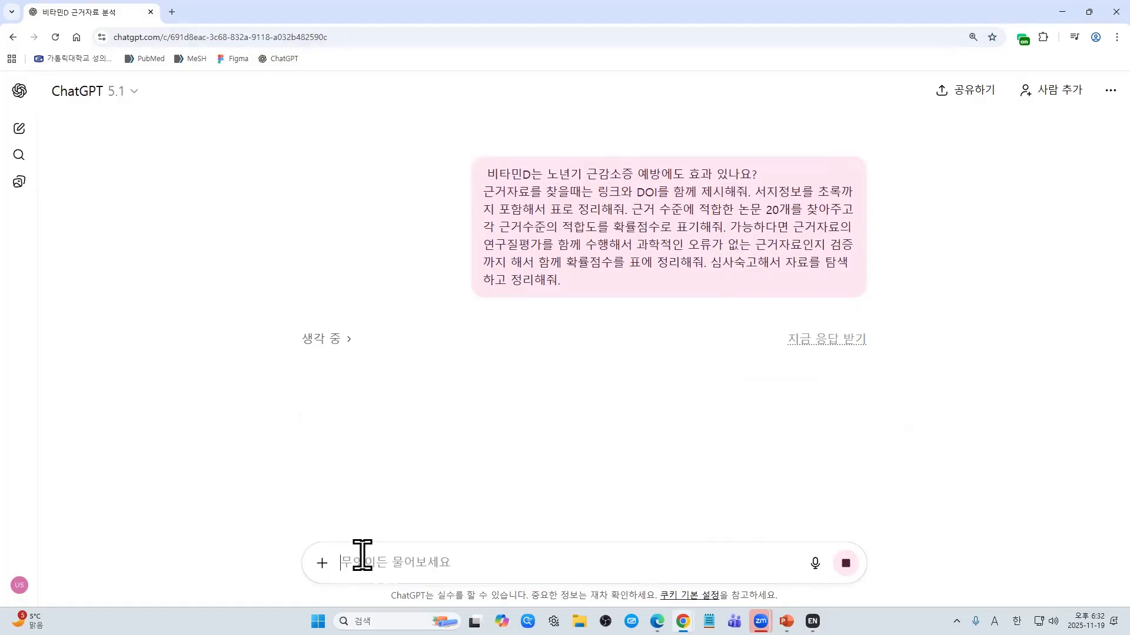
text(PubMed)
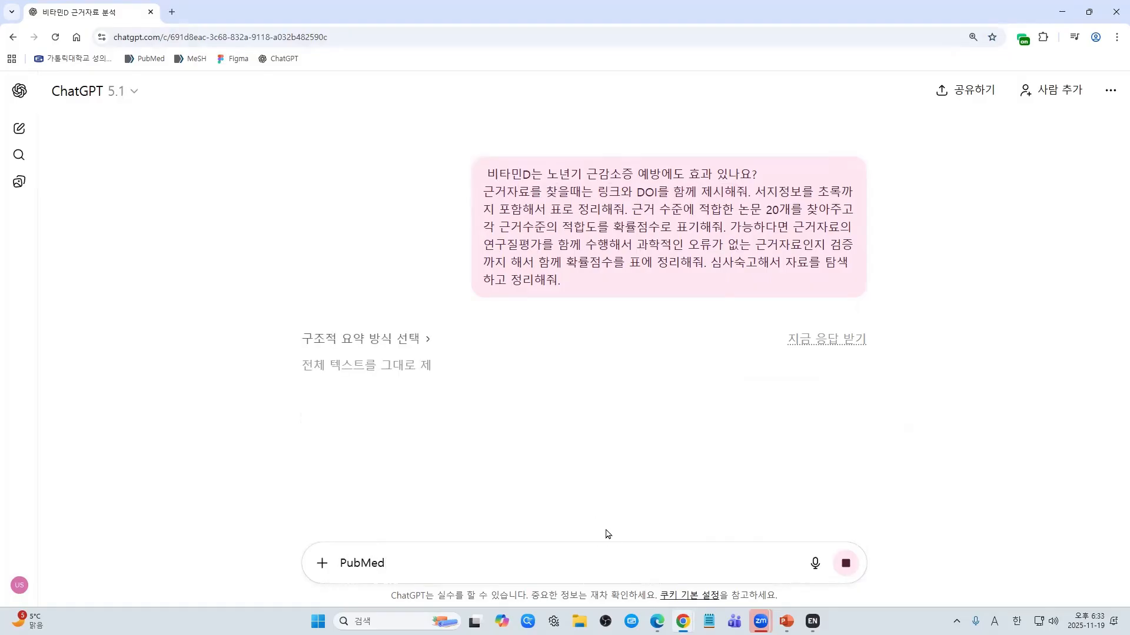
text( tkdl)
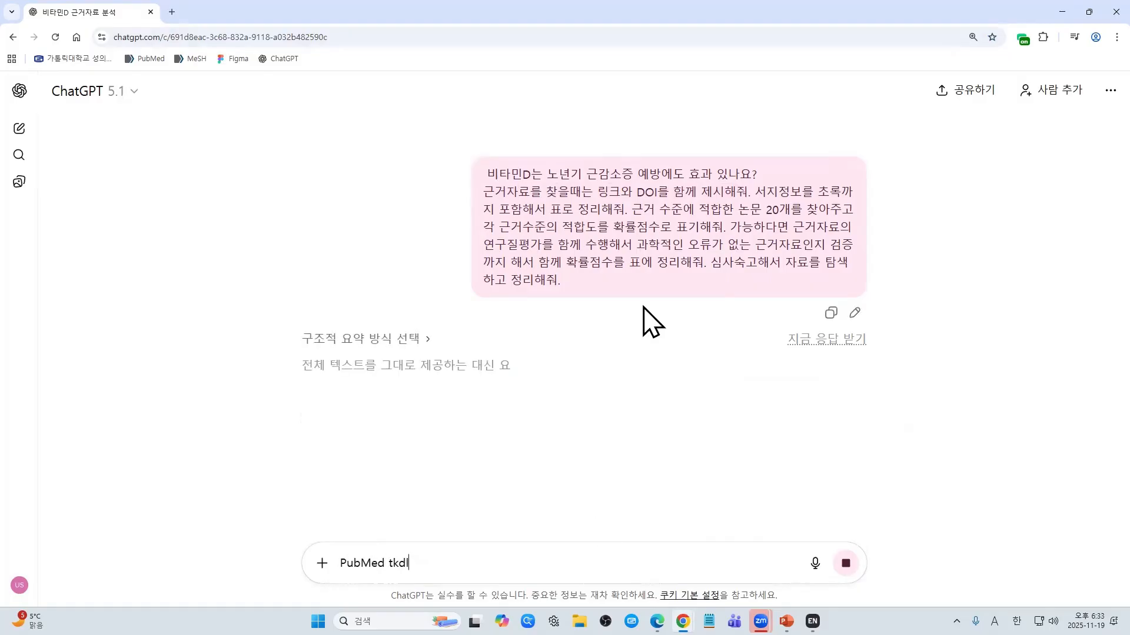
key(BackSpace)
key(BackSpace)
key(BackSpace)
key(BackSpace)
key(Hangul)
text(사이트에)
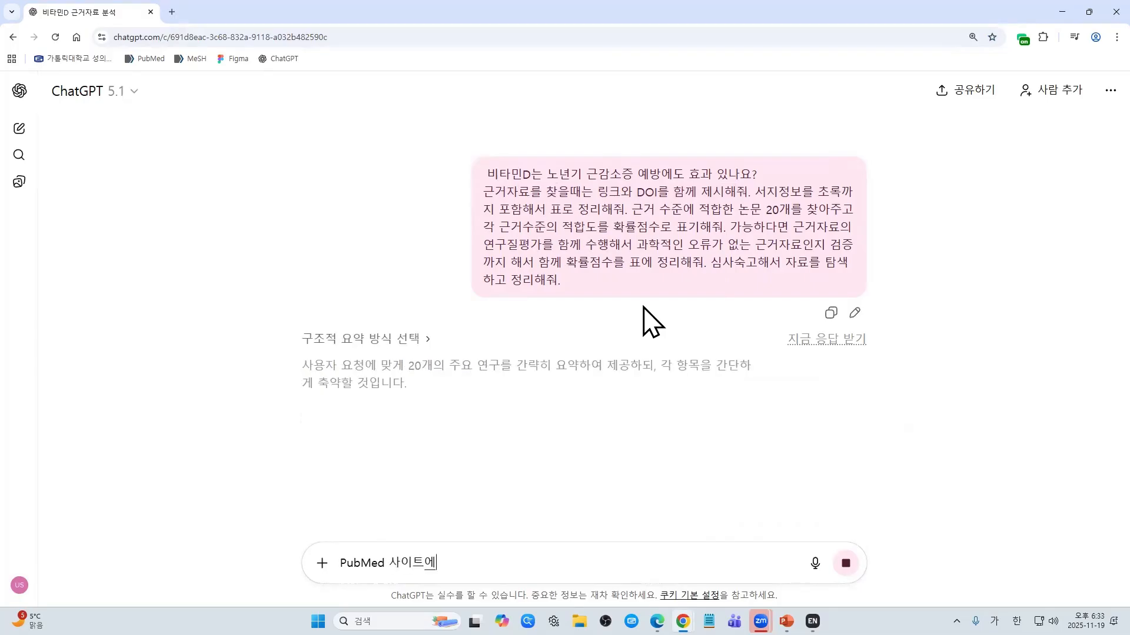
text(서 검색을 하고 해당되)
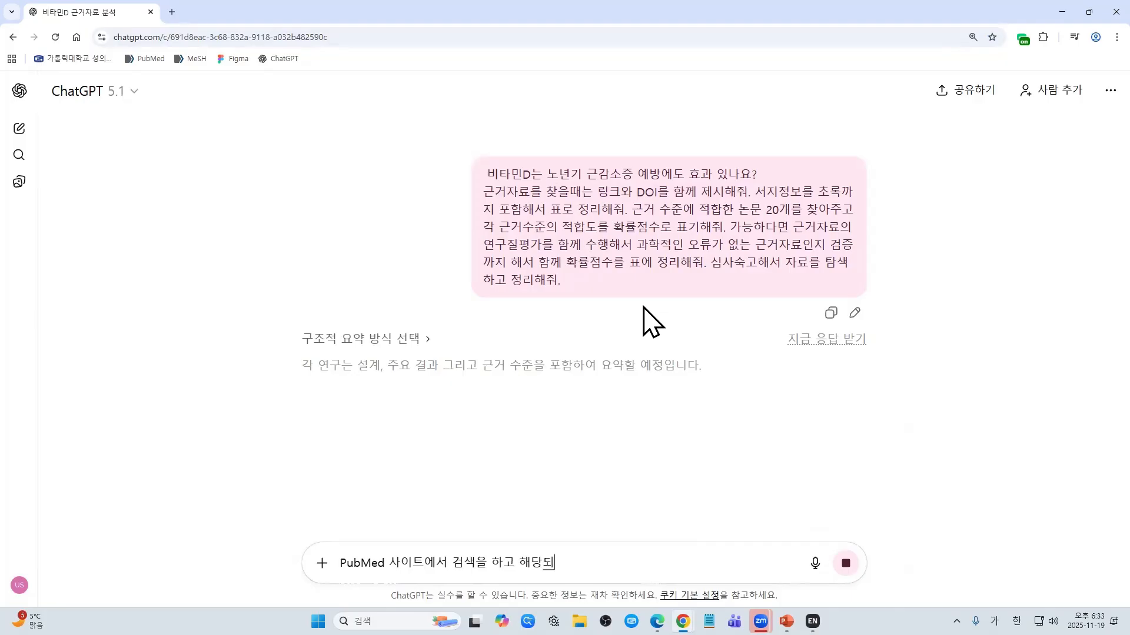
text(는 ㄹ링크도 알려줘)
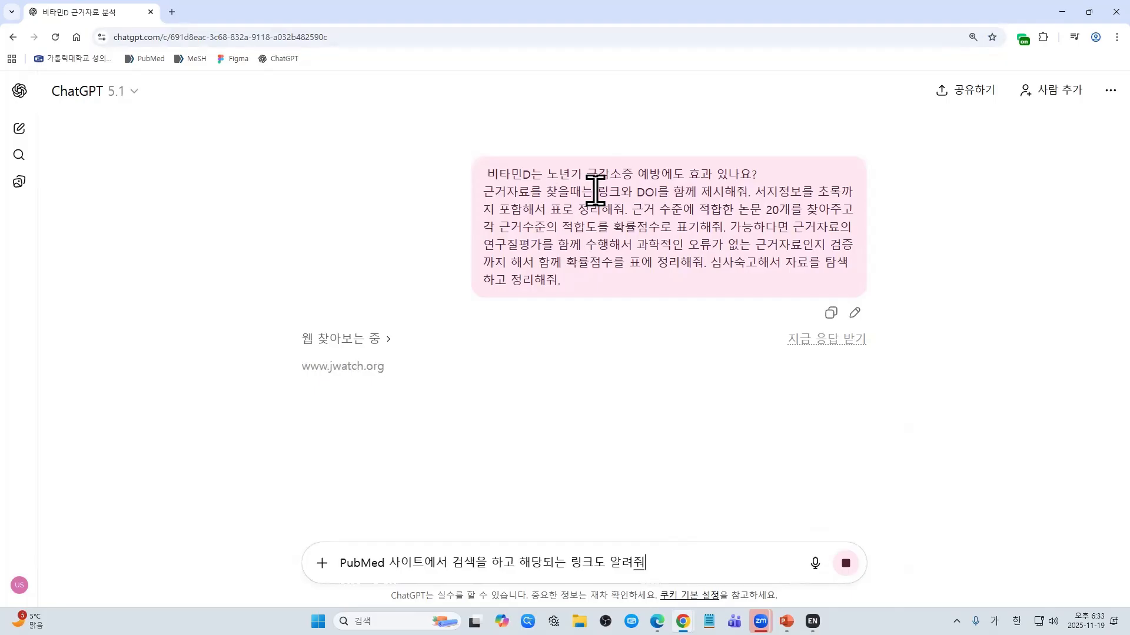
drag(596, 192, 752, 194)
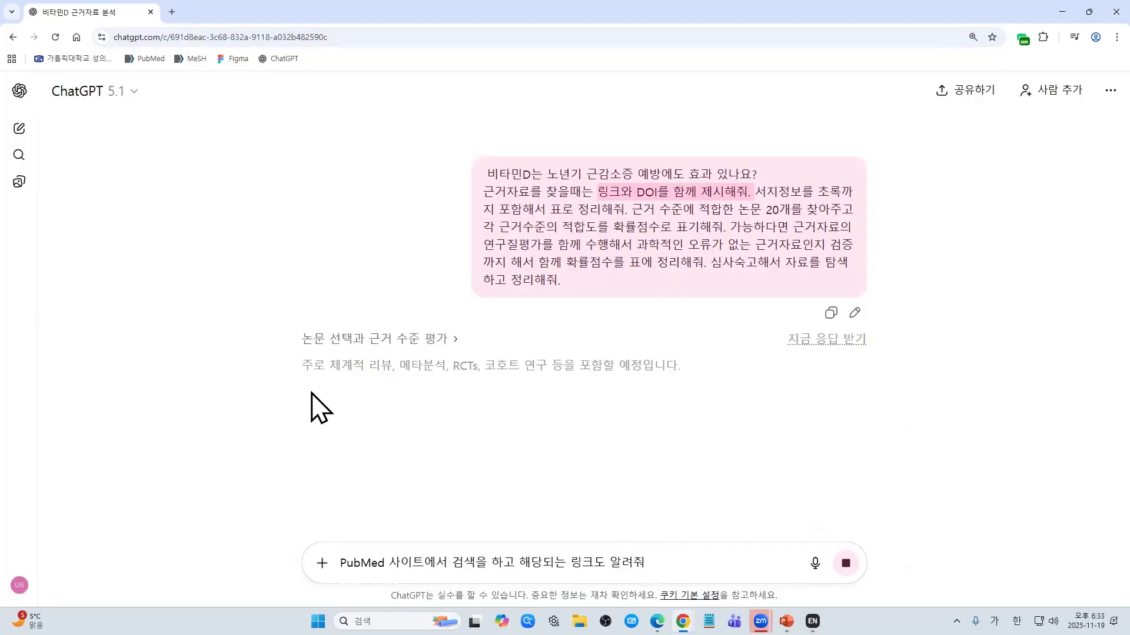
drag(703, 563, 222, 567)
key(BackSpace)
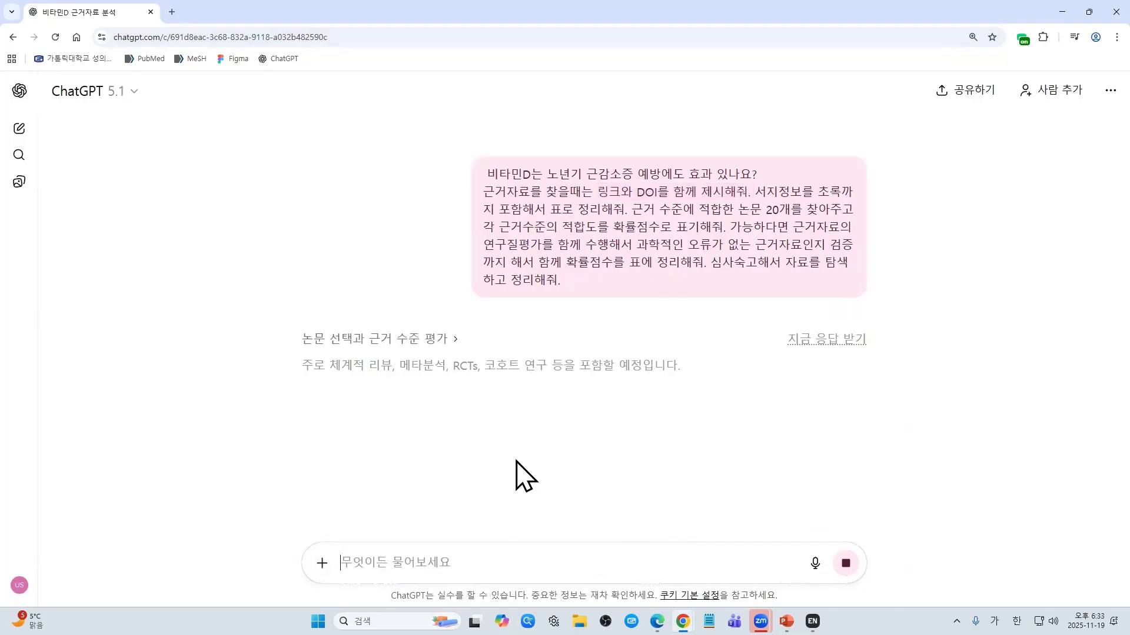
drag(754, 191, 630, 215)
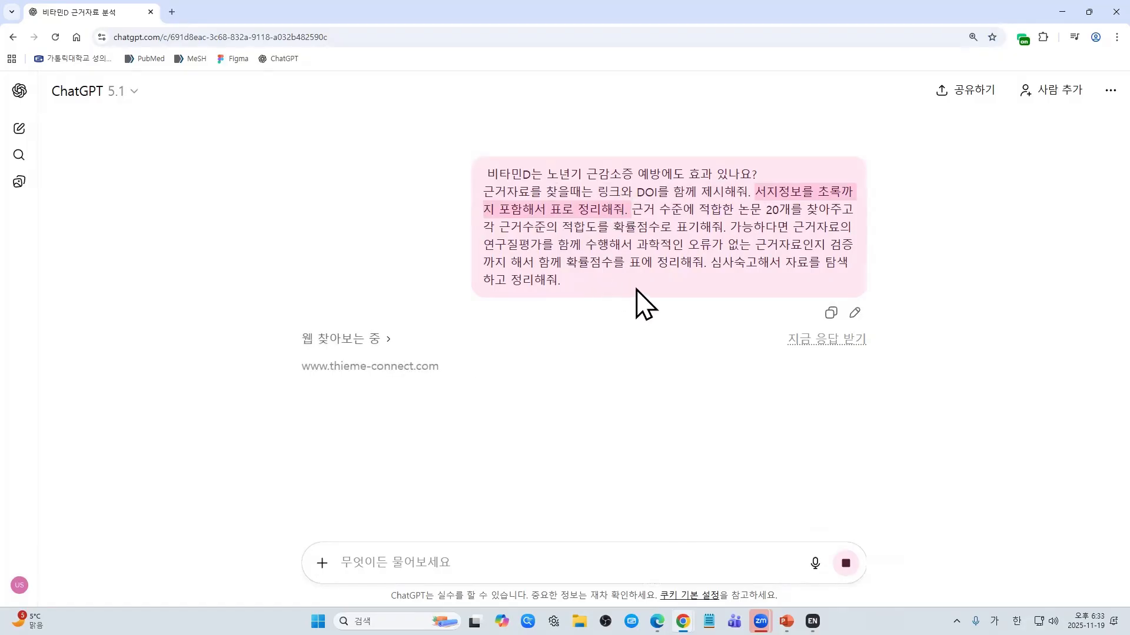
click(565, 233)
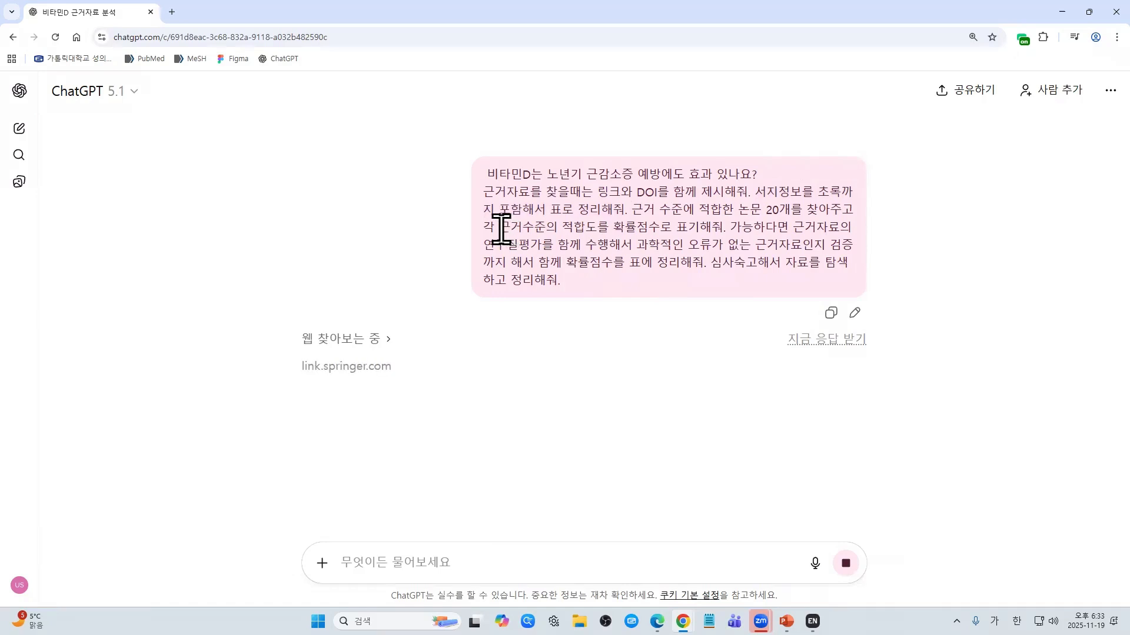
drag(499, 227, 728, 228)
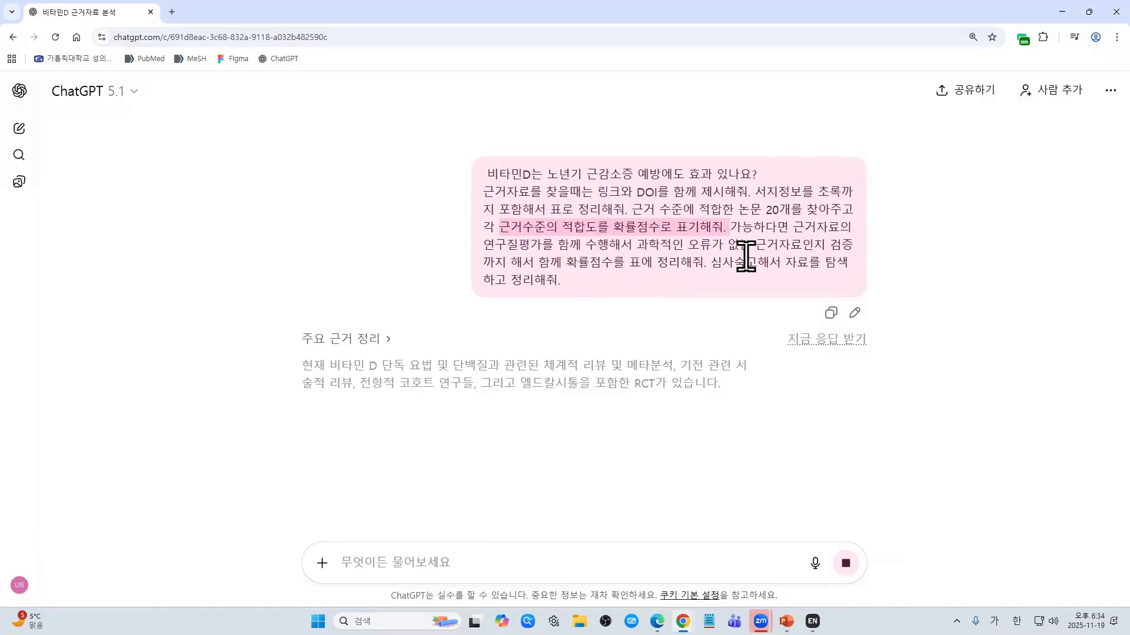
drag(739, 236, 704, 267)
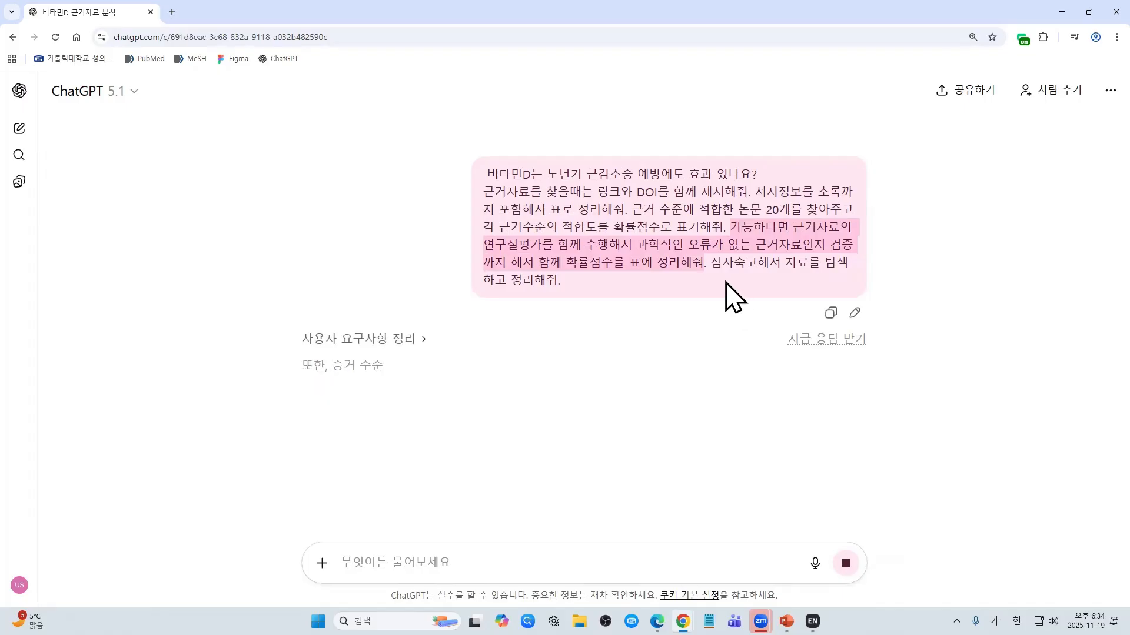
click(718, 269)
drag(717, 269, 731, 298)
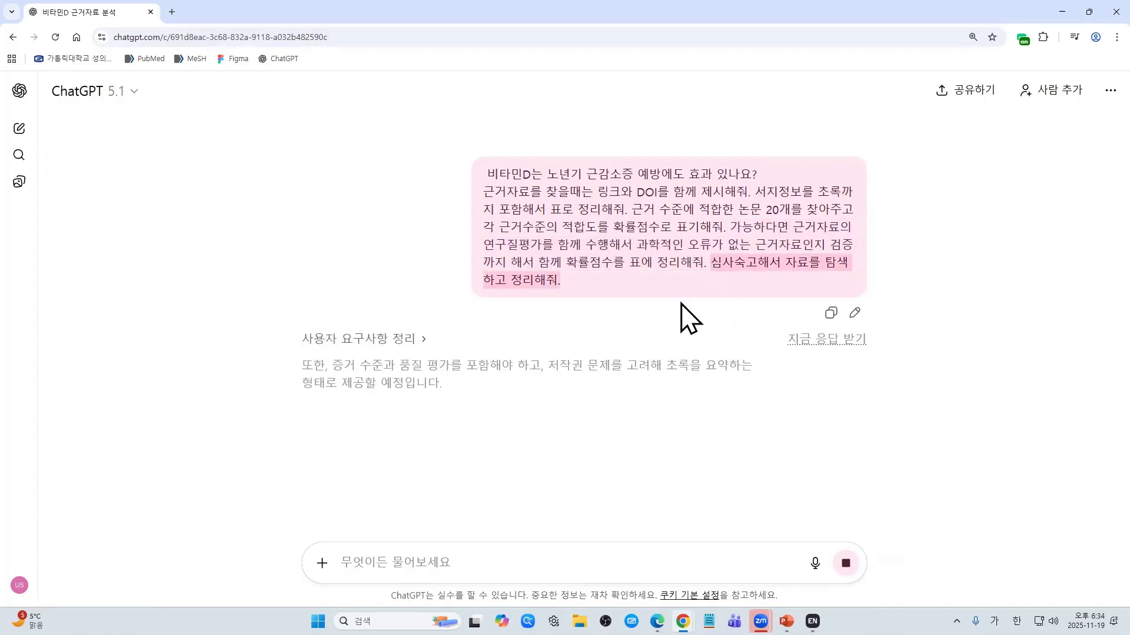
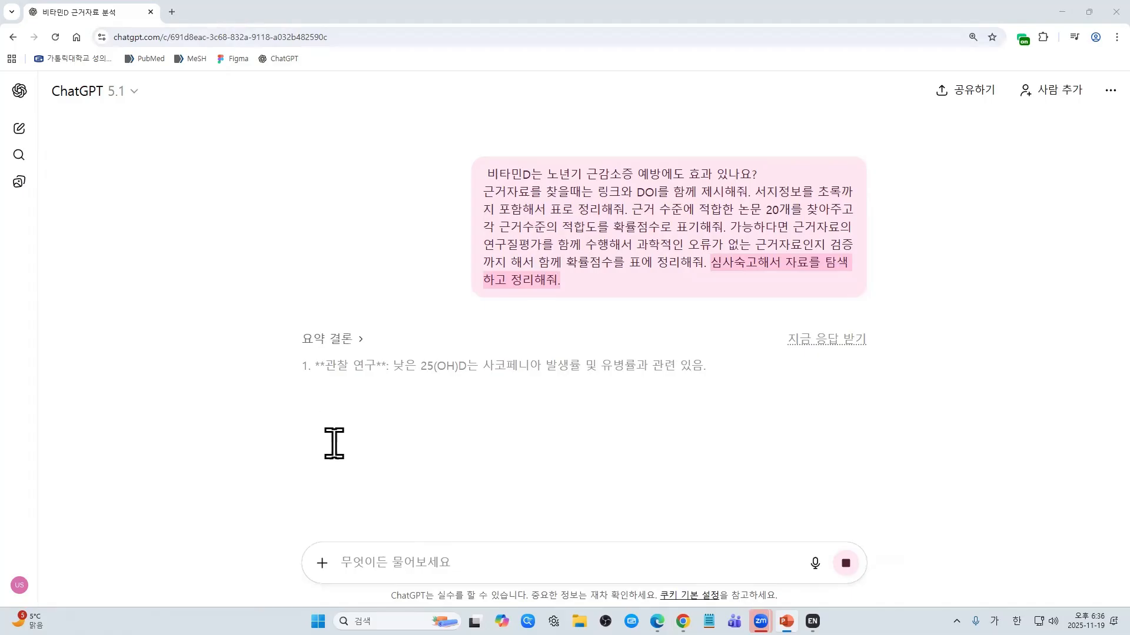
Step: Check the GPT-5.1 model list without changing it, then show the + menu with deep research and agent mode
click(137, 100)
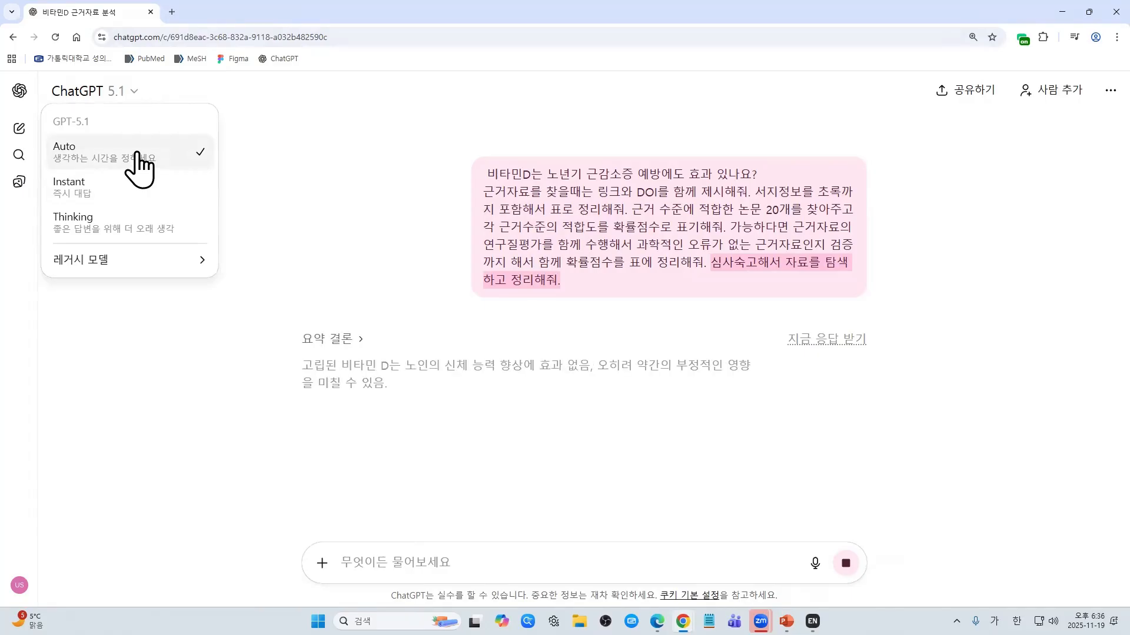
click(287, 230)
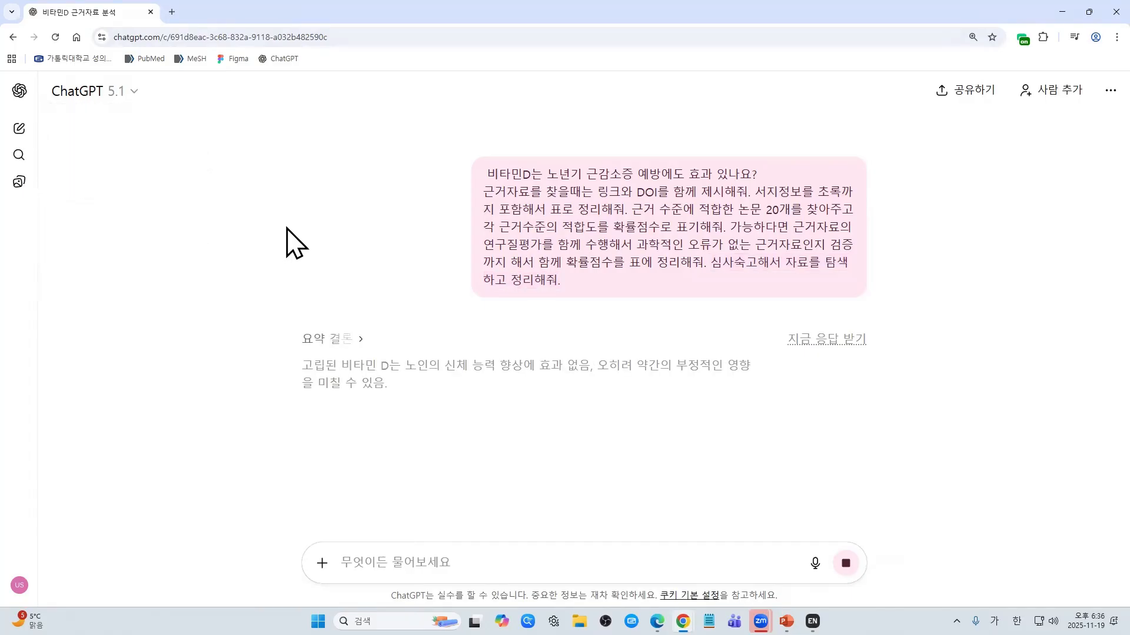
click(323, 566)
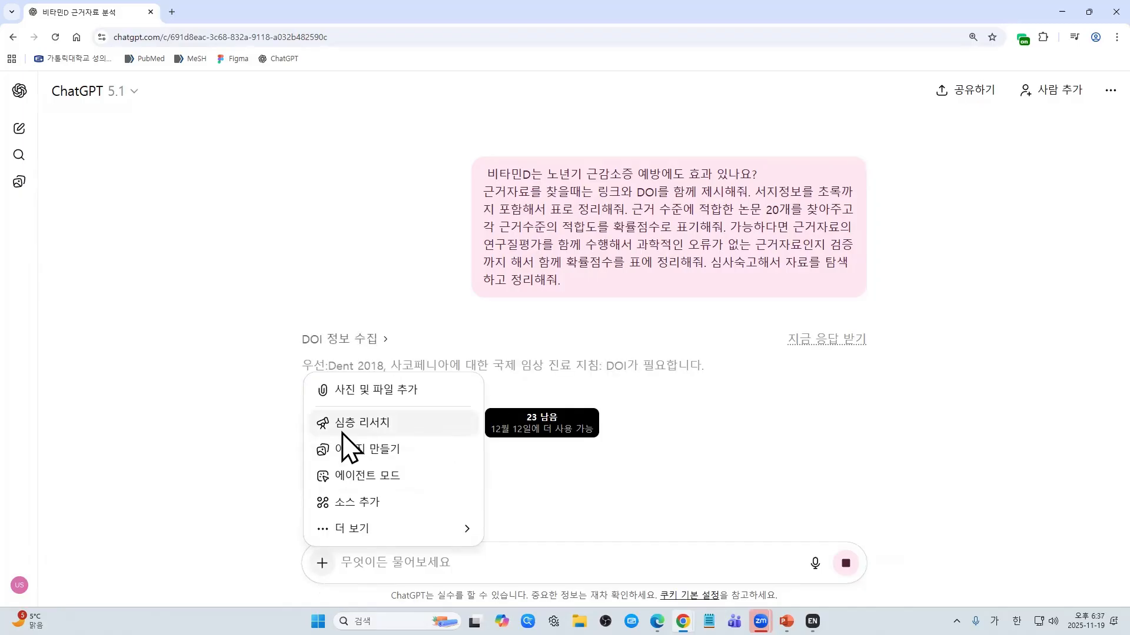
Step: Load Google Gemini in a new tab via 'gemini' and show its fast/thinking mode choices
click(171, 12)
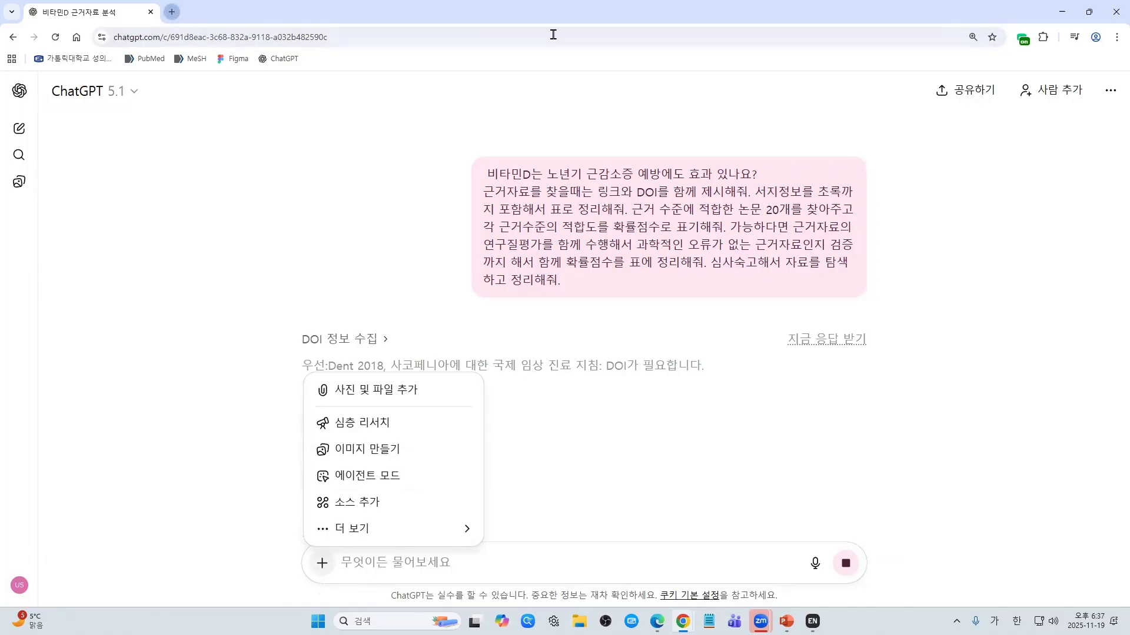
text(ㅎ드ㅑ)
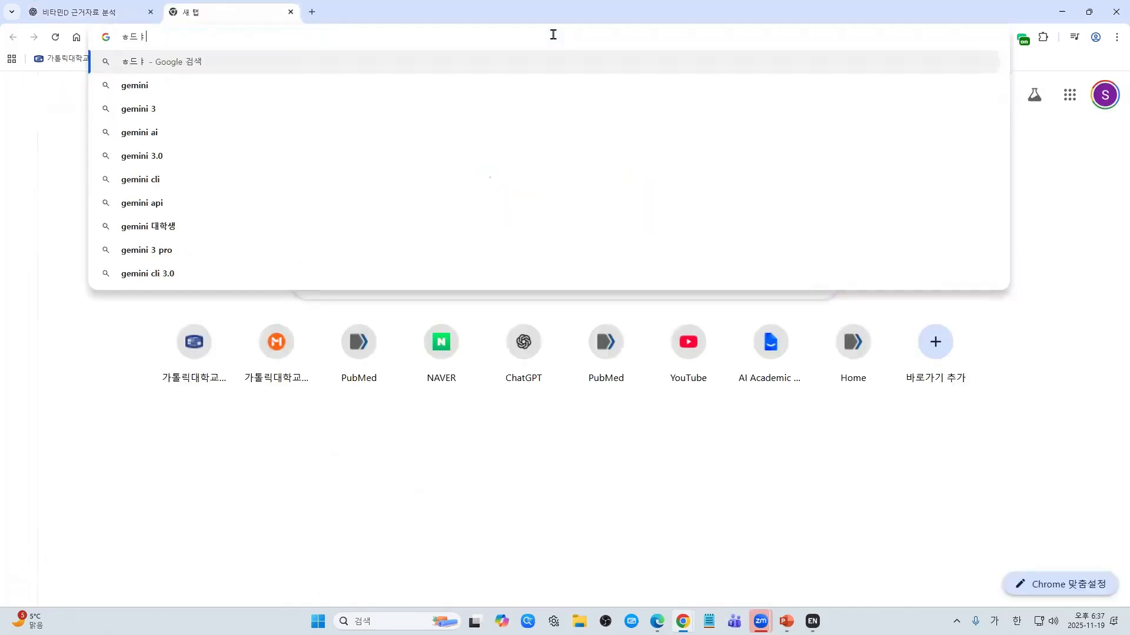
key(BackSpace)
key(BackSpace)
key(BackSpace)
key(Hangul)
text(gemini.google.com/?hl=ko)
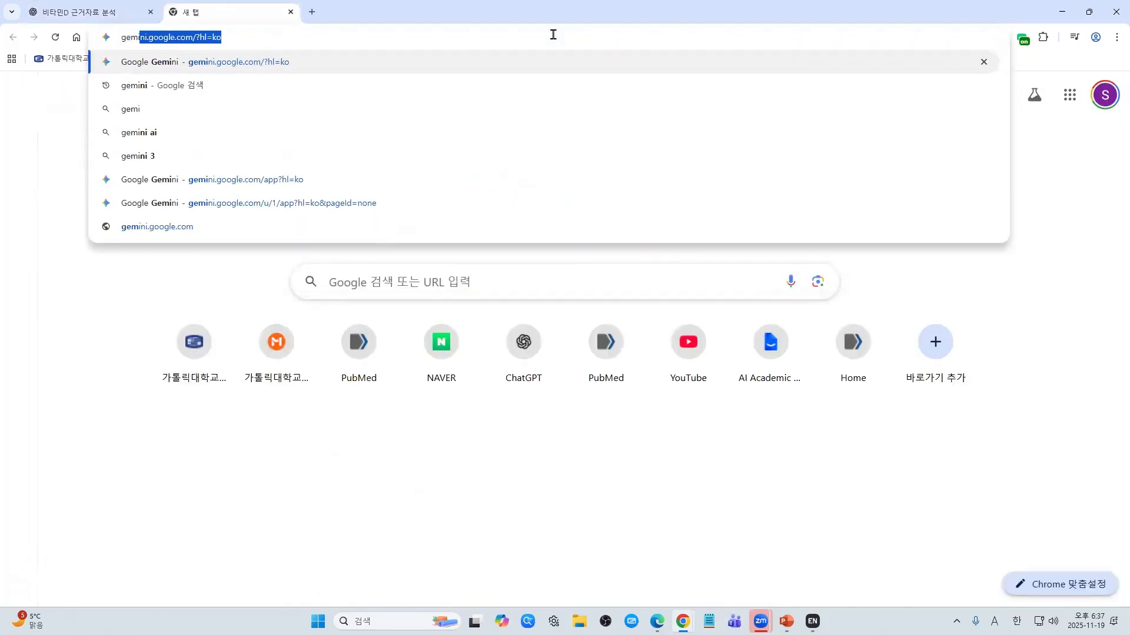
key(Return)
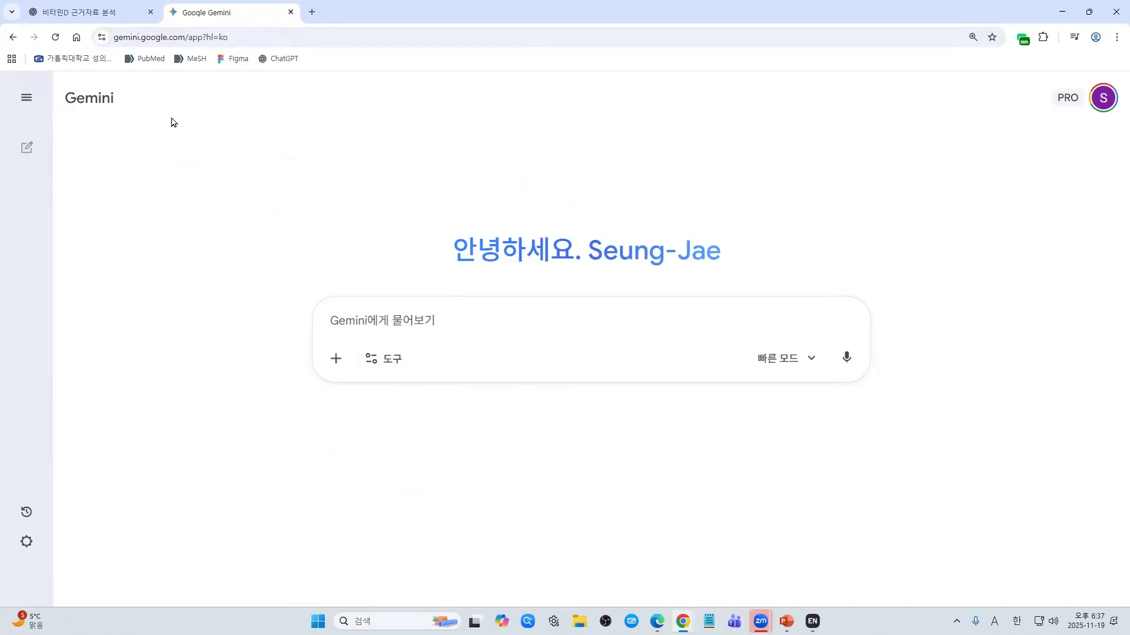
click(794, 363)
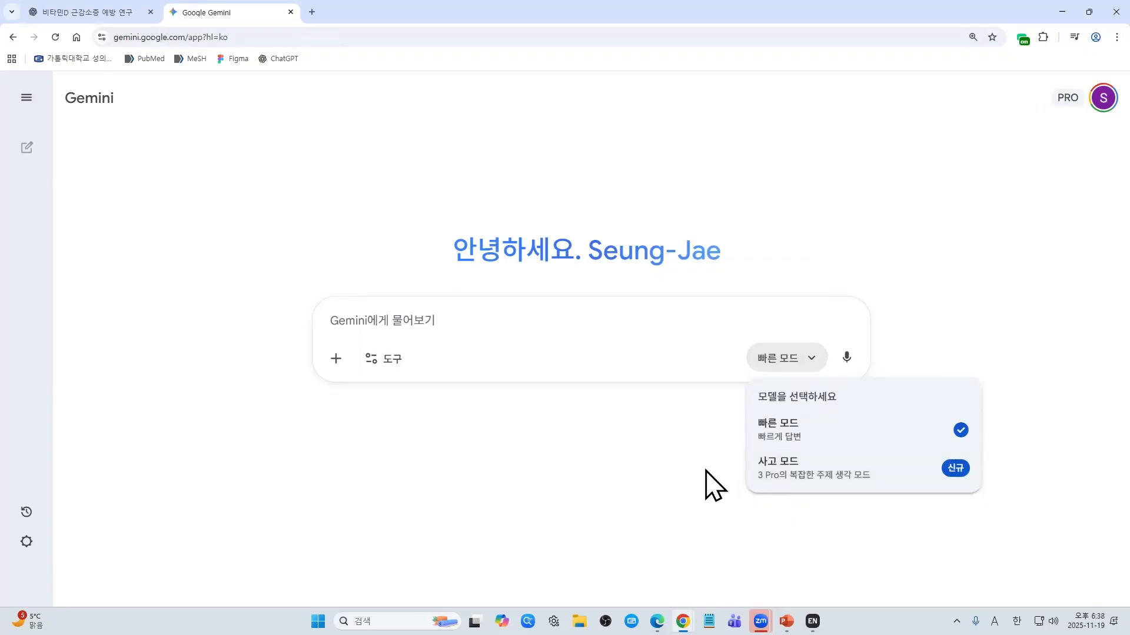
Step: Leave fast mode unchanged and show Gemini's Tools menu with Deep Research, Canvas and image generation
click(803, 367)
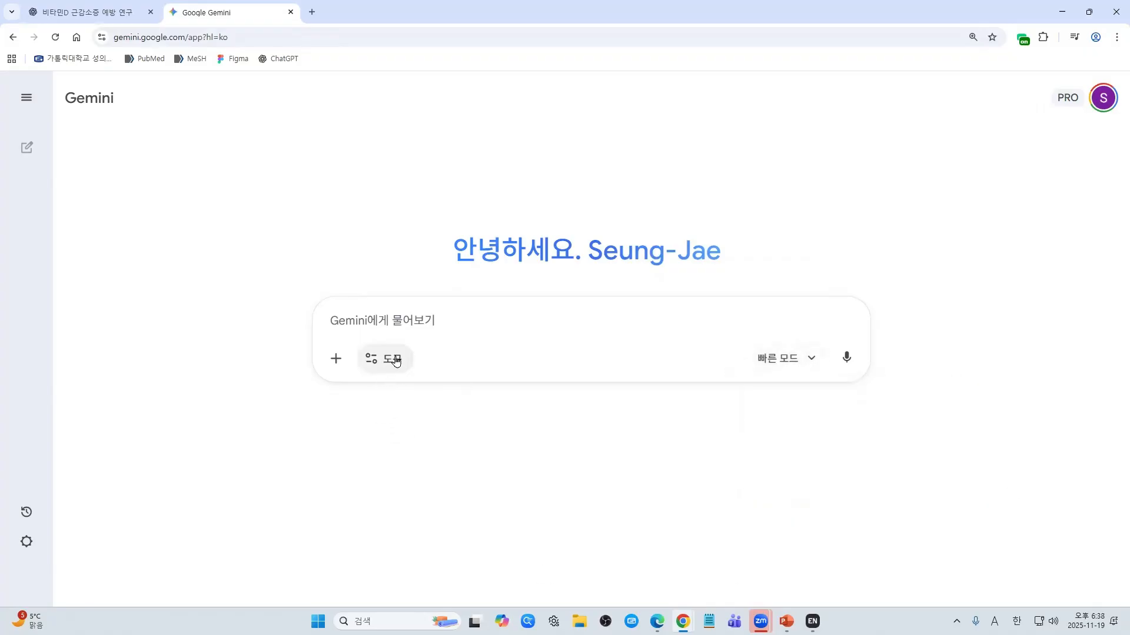
click(394, 364)
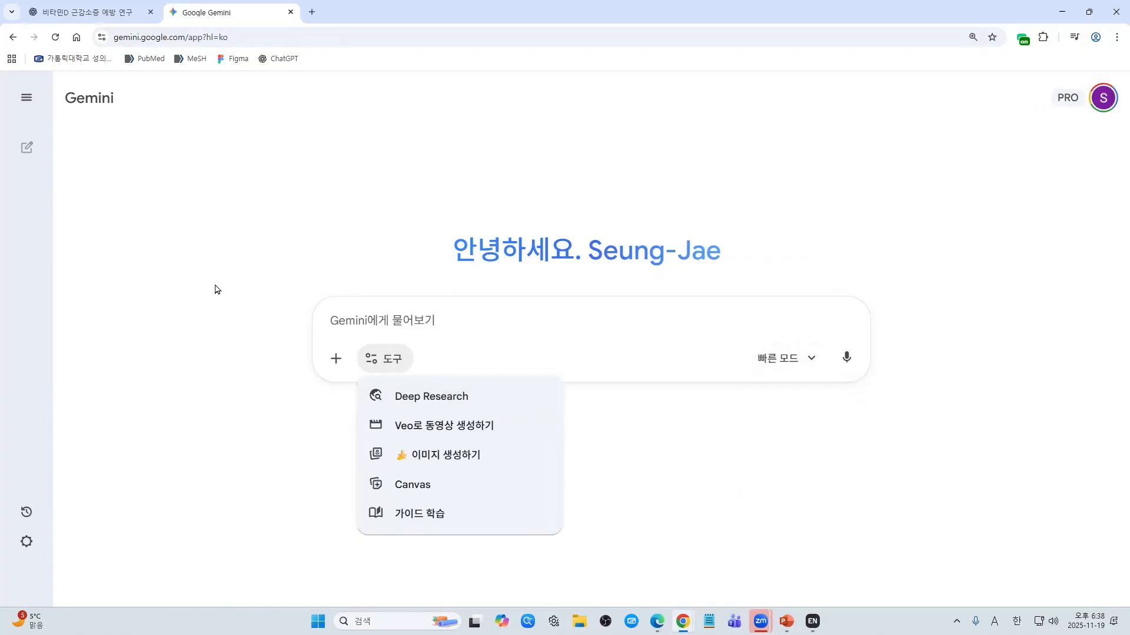
key(alt+Tab)
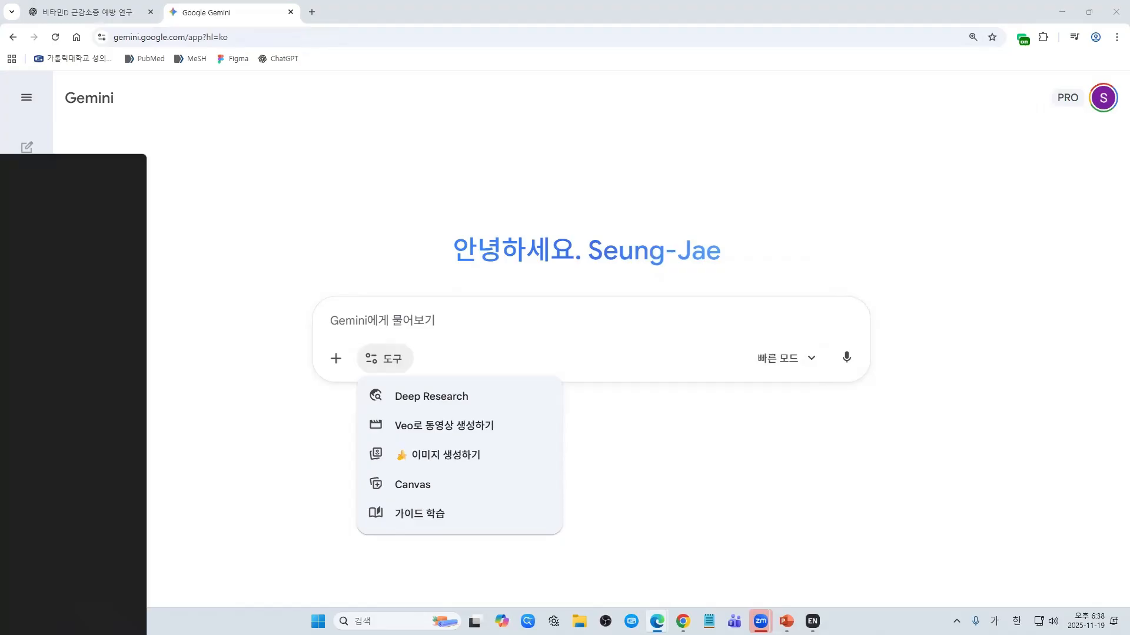
drag(0, 161, 411, 58)
double_click(411, 58)
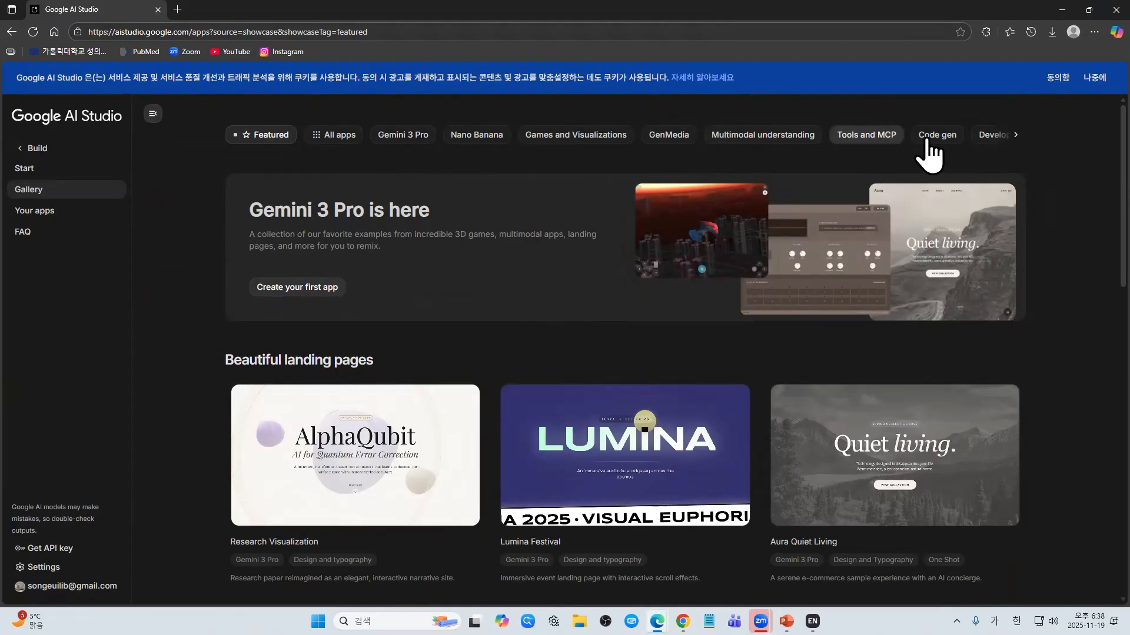
click(1016, 135)
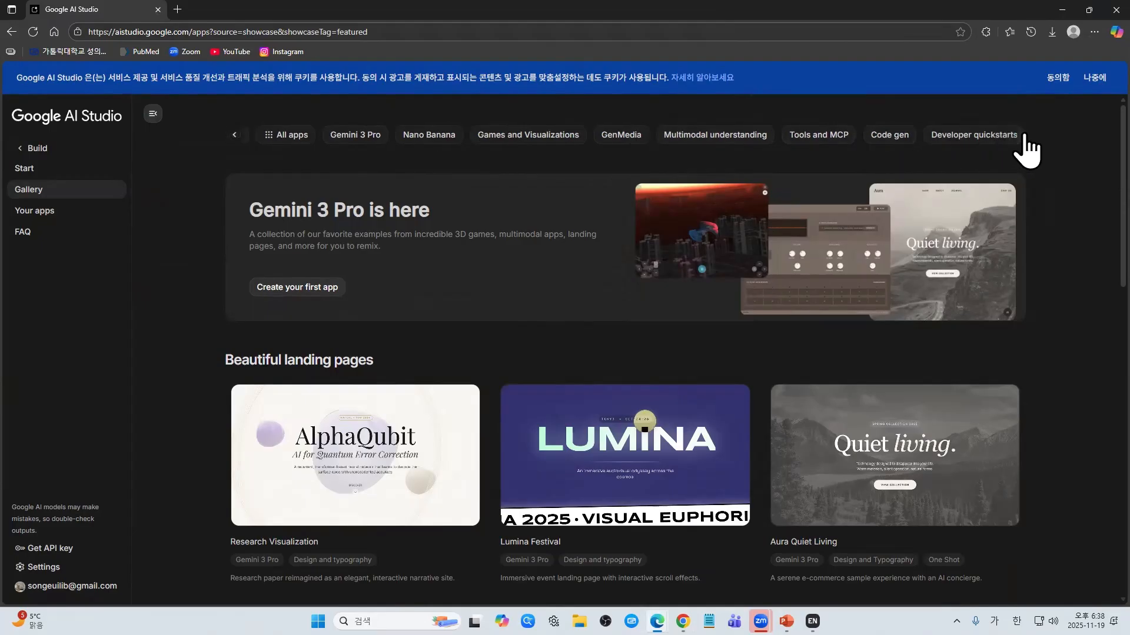
click(234, 141)
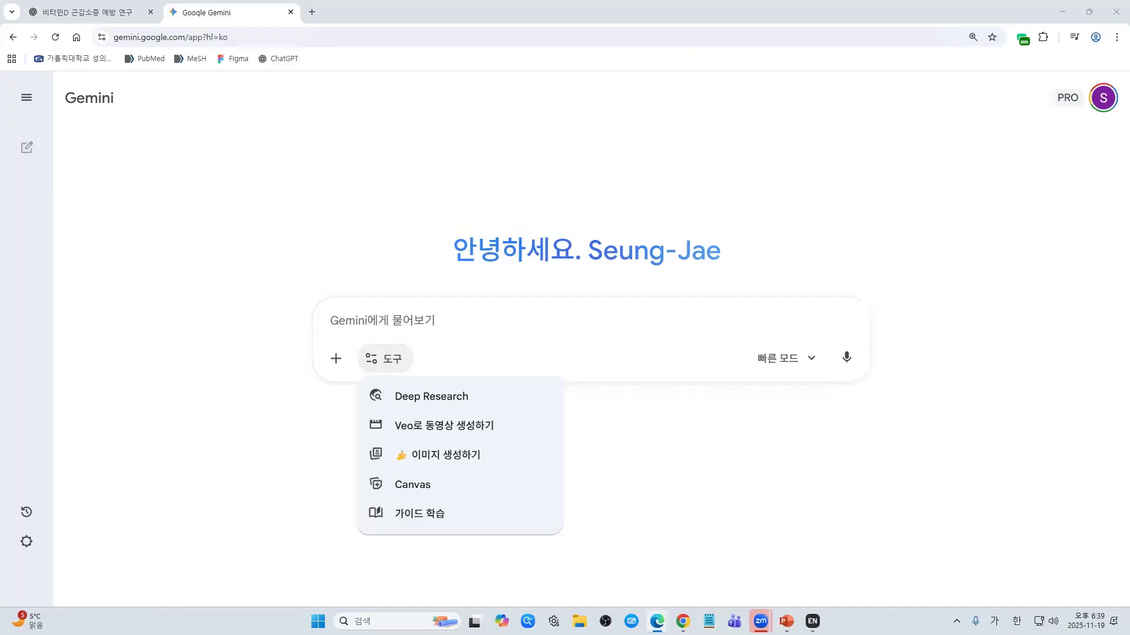
Step: Return to the 비타민D 근감소증 예방 연구 chat and zoom to 90% to show table 1-1 with PubMed/DOI links
click(83, 12)
click(677, 371)
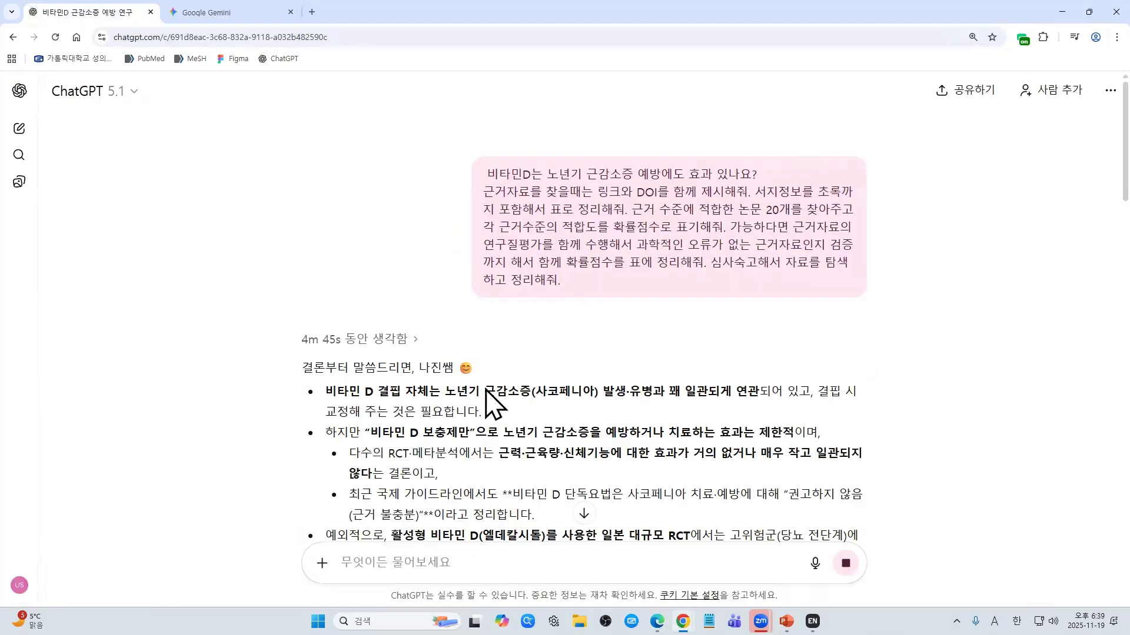
scroll(403, 215, down, 4)
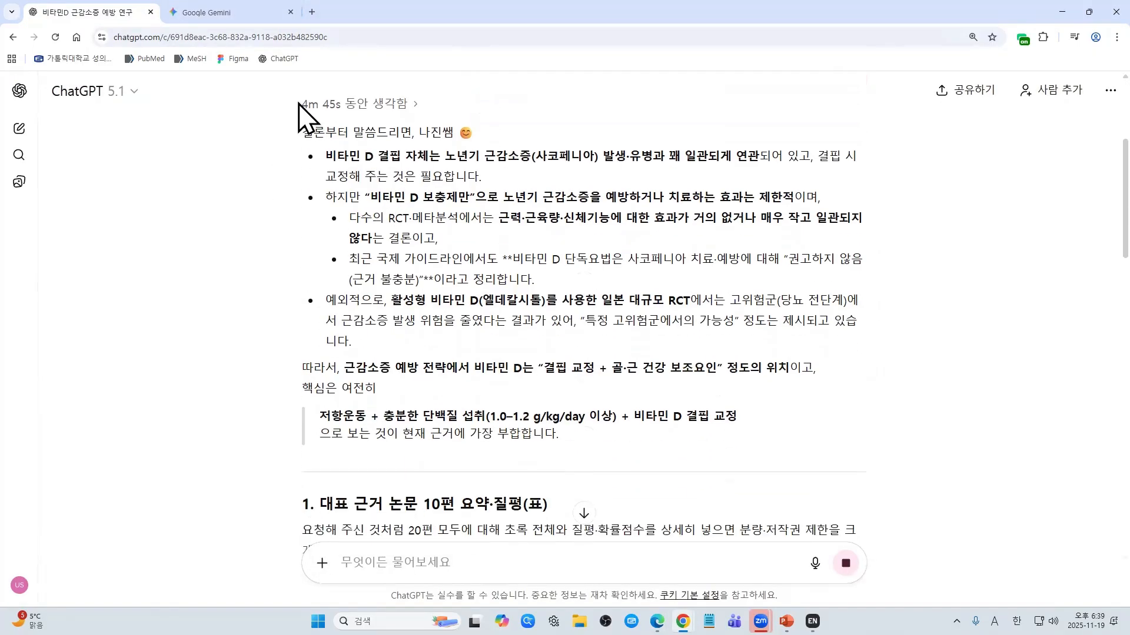
scroll(575, 322, down, 6)
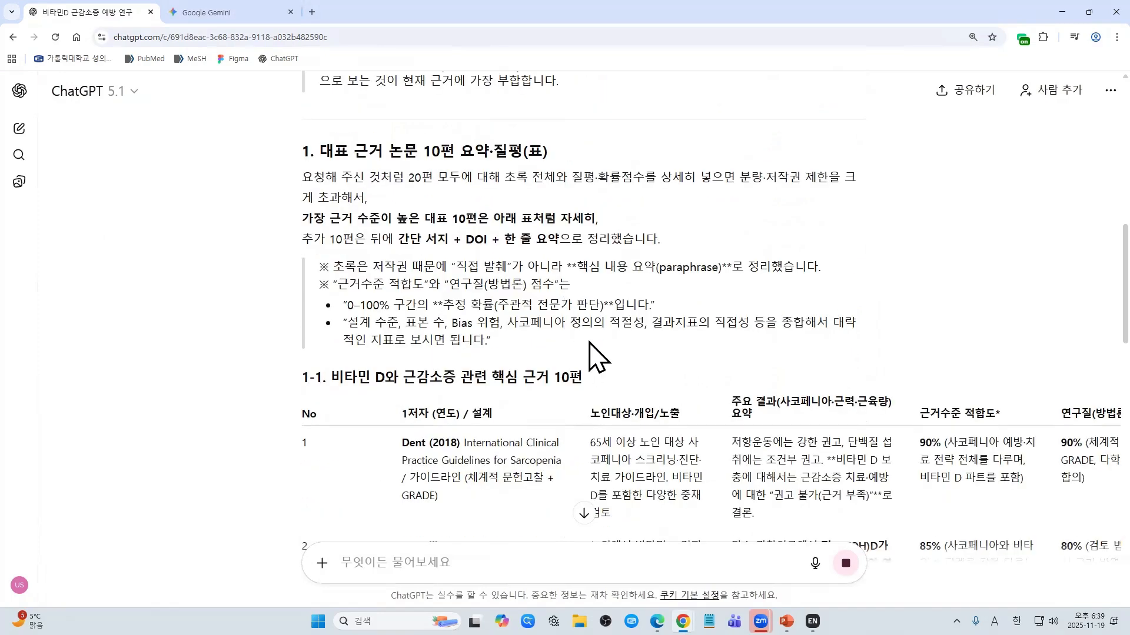
scroll(595, 353, down, 4)
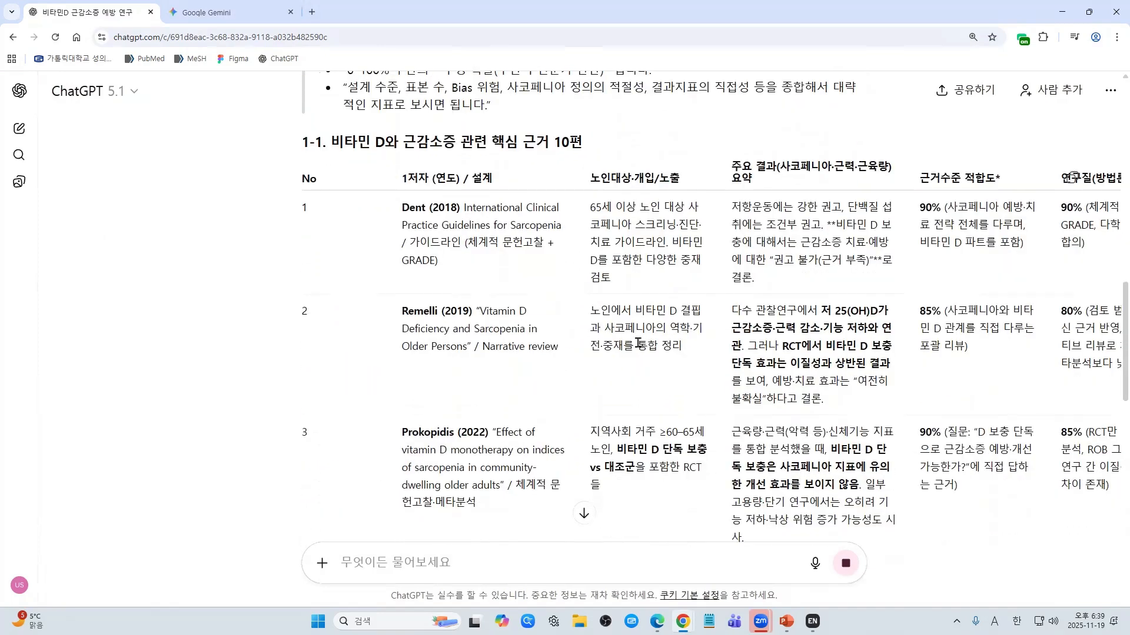
scroll(475, 360, up, 1)
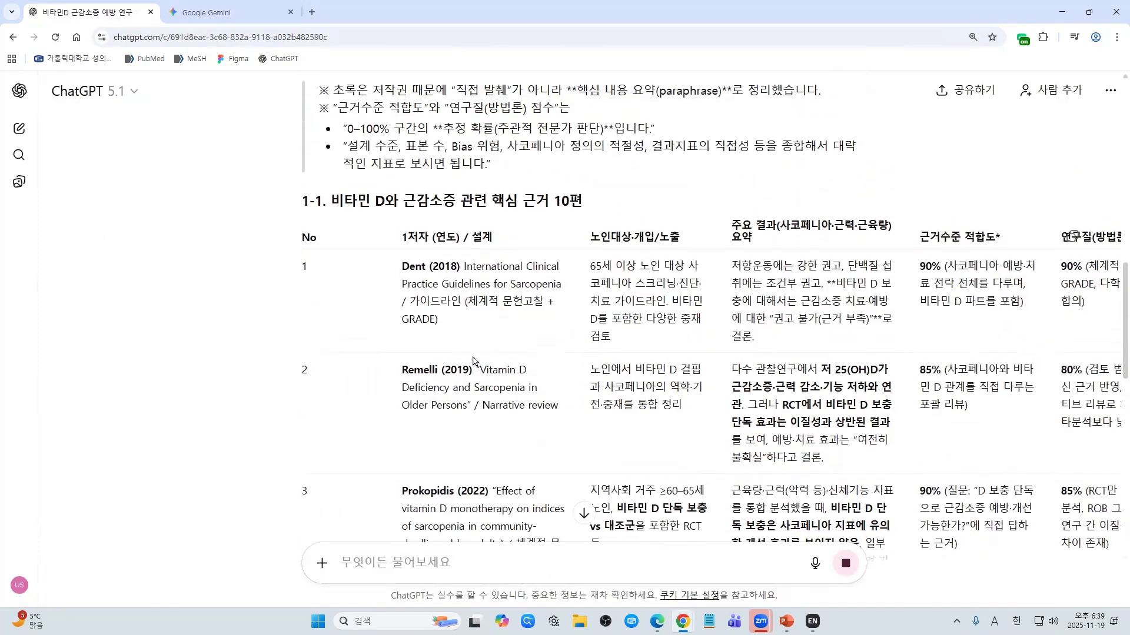
scroll(482, 360, up, 1)
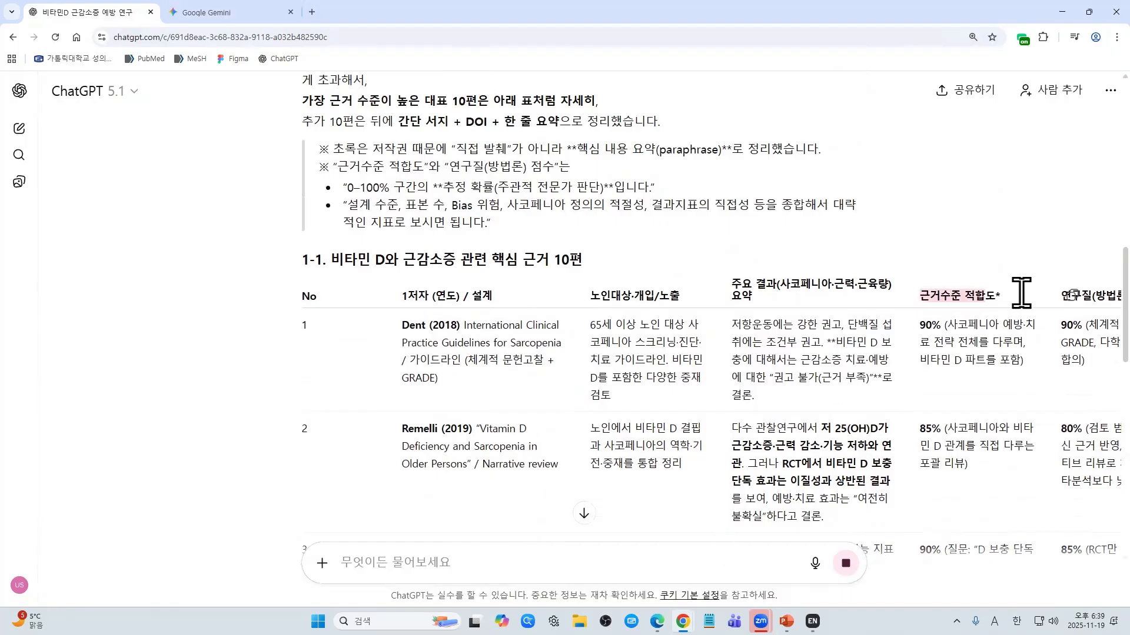
triple_click(916, 333)
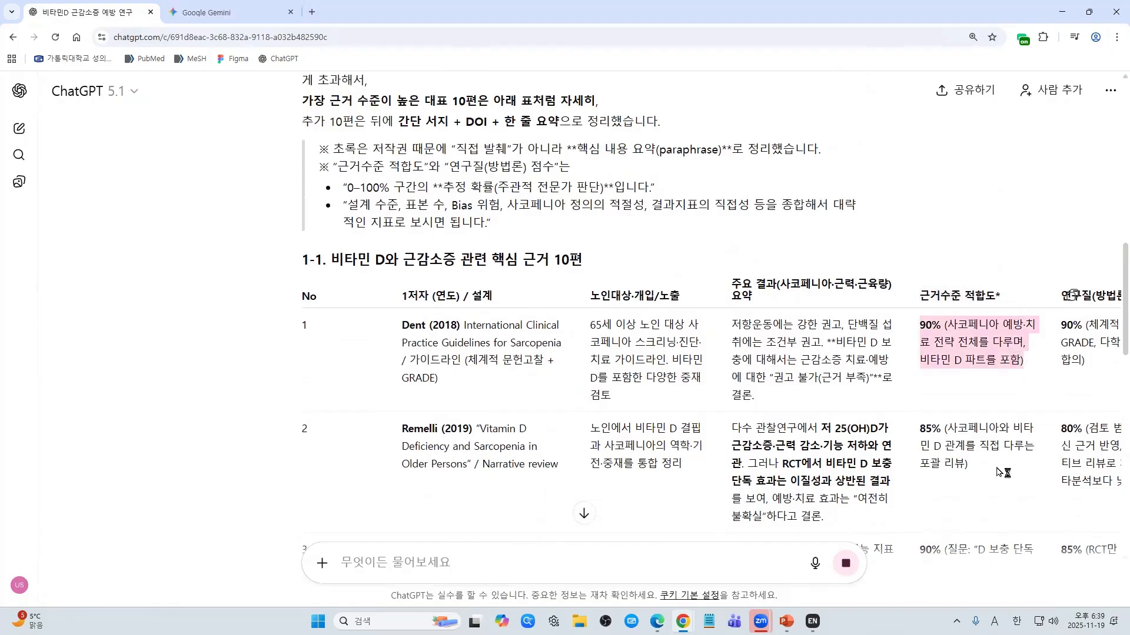
click(1089, 327)
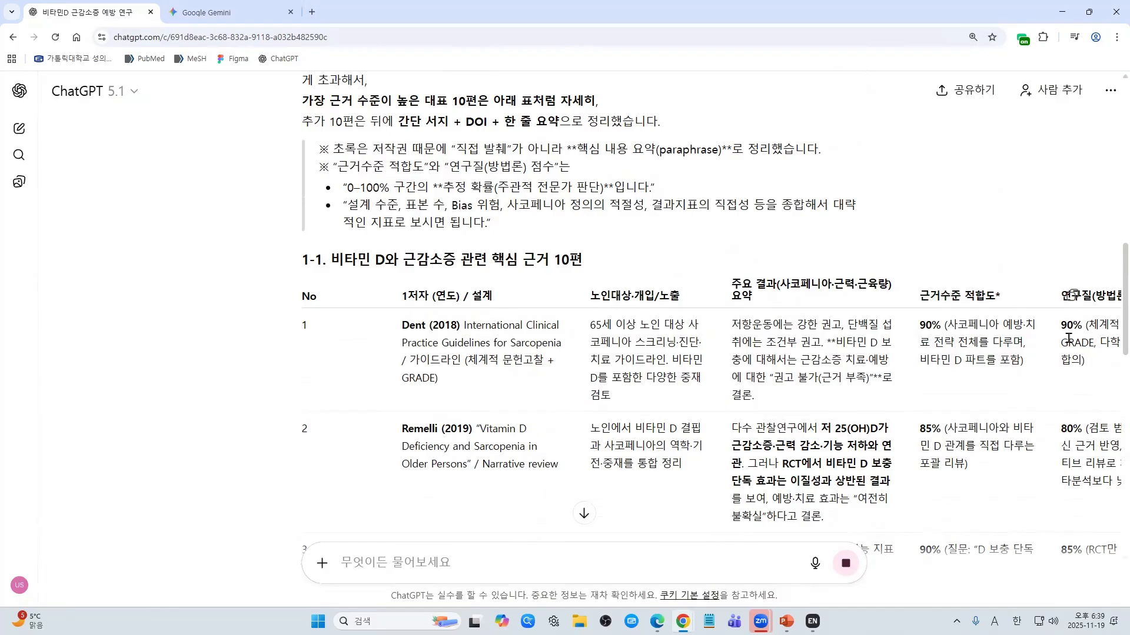
scroll(906, 279, down, 2)
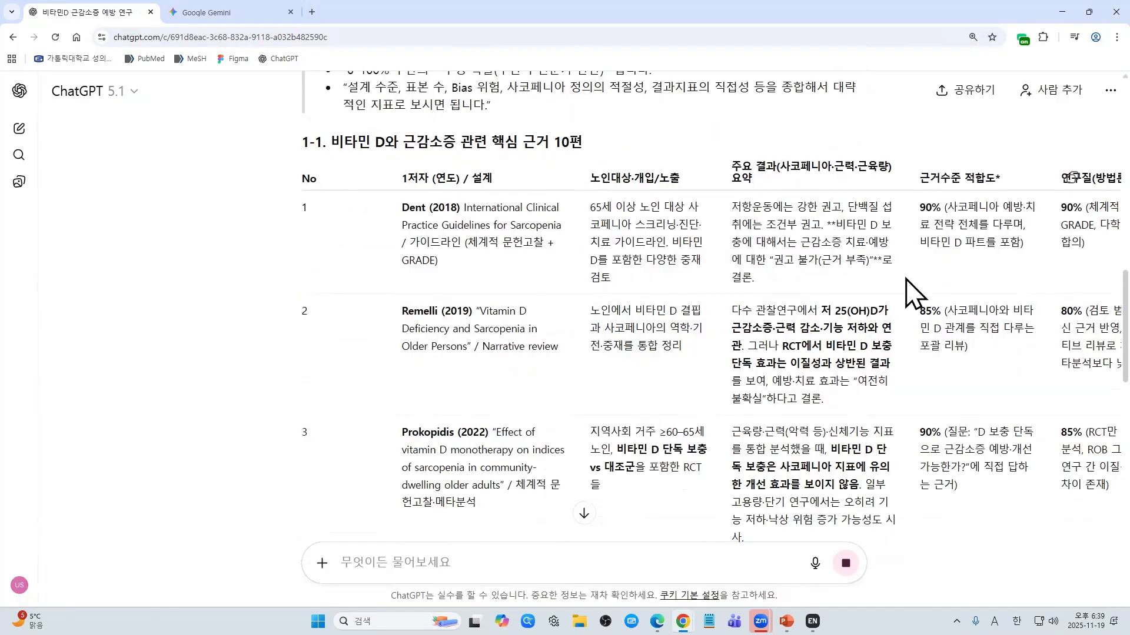
key(ctrl+minus)
key(ctrl+minus)
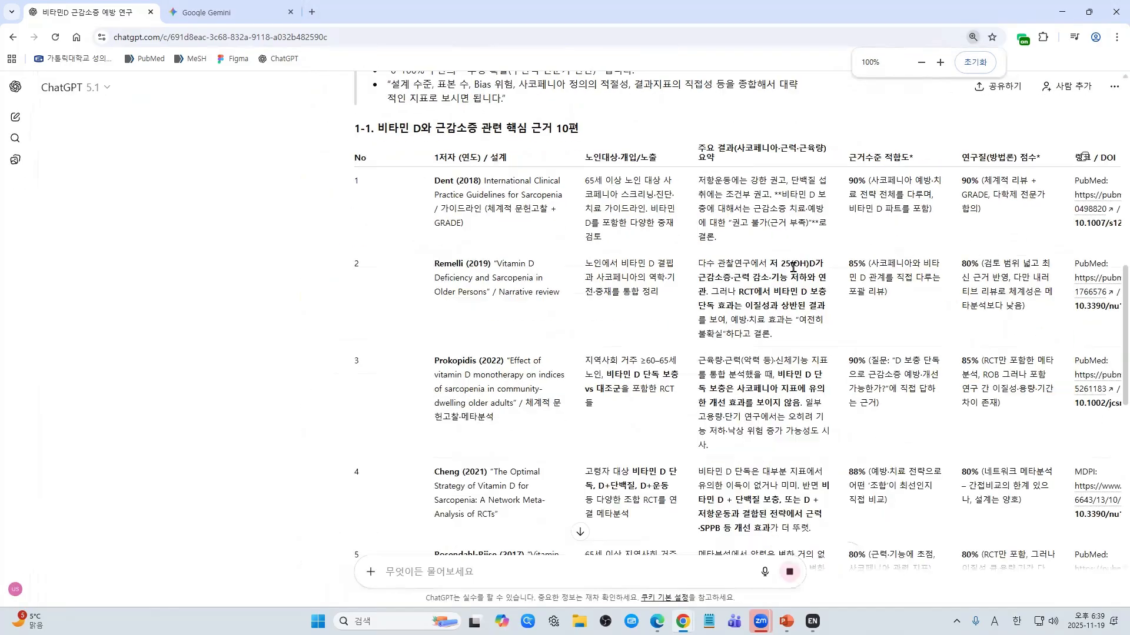
key(ctrl+minus)
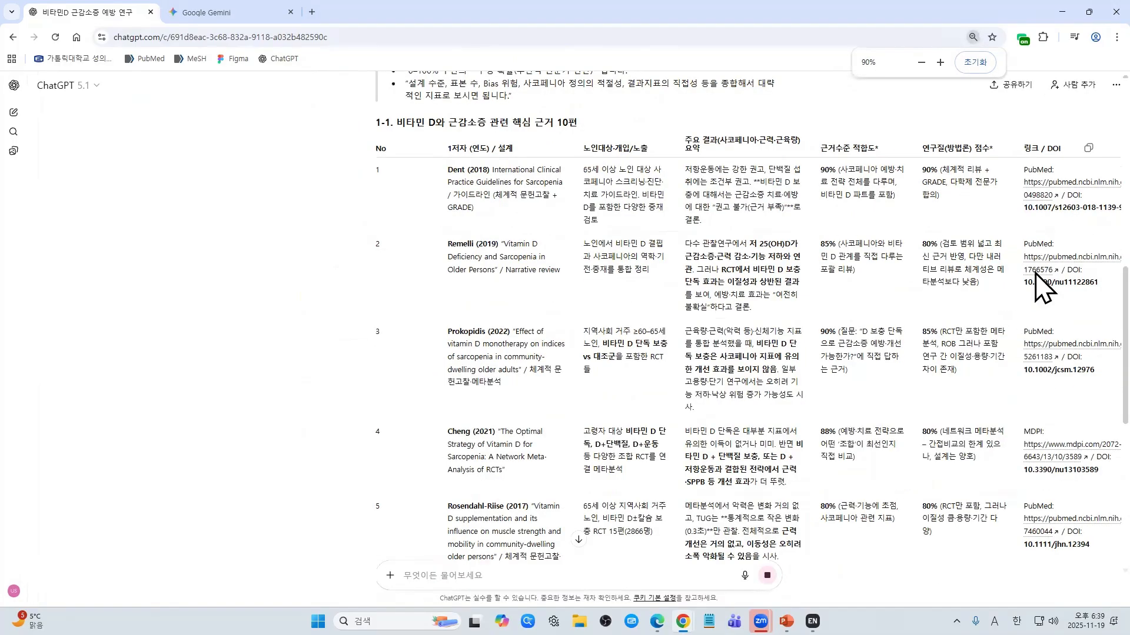
Step: Check the Dent 2018 guideline's PubMed link, then come back to the ChatGPT conversation
click(1068, 188)
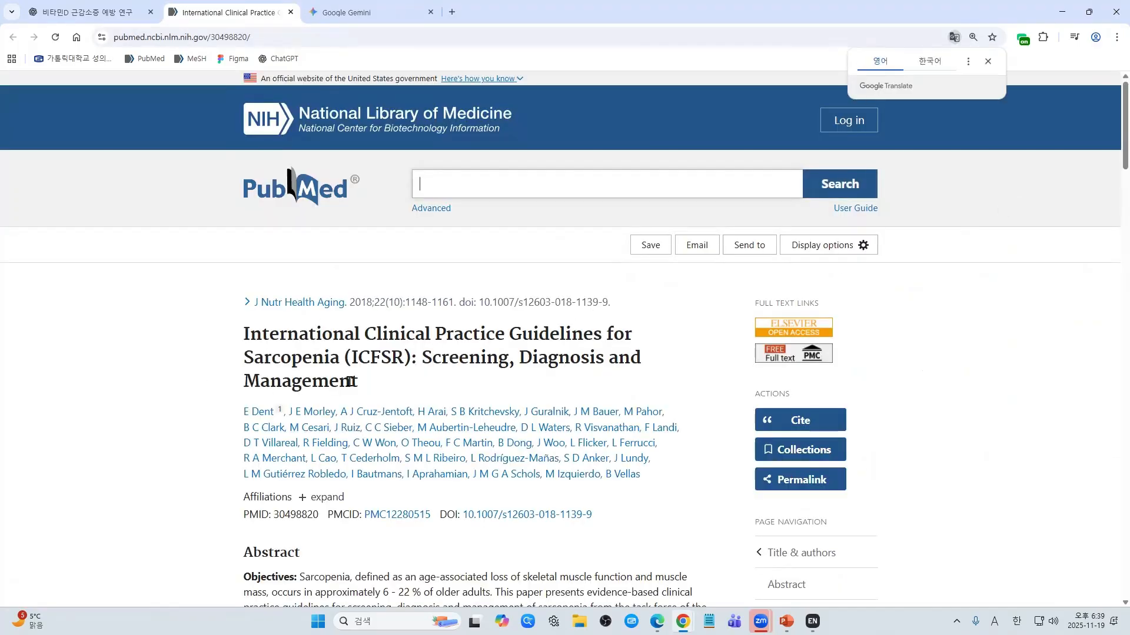
click(89, 12)
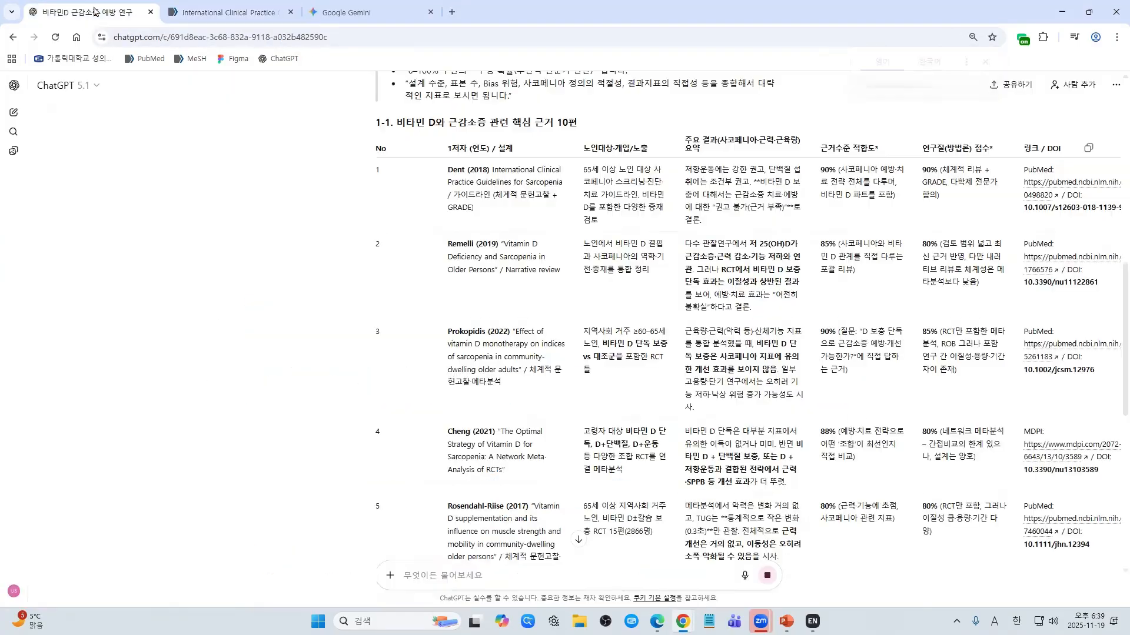
scroll(627, 333, down, 8)
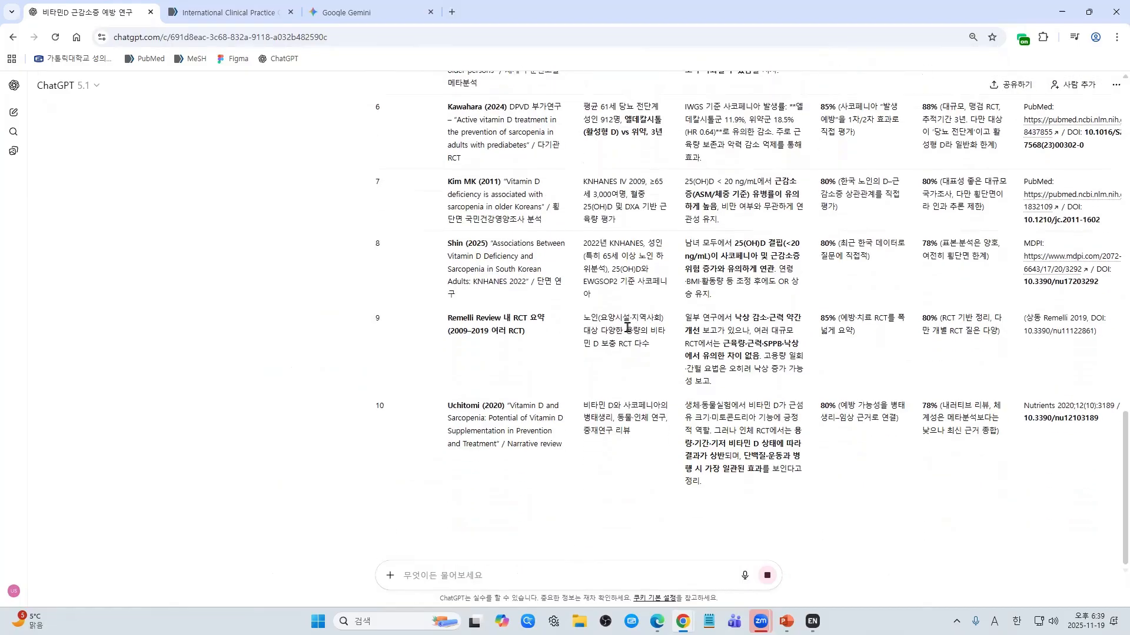
scroll(627, 330, up, 8)
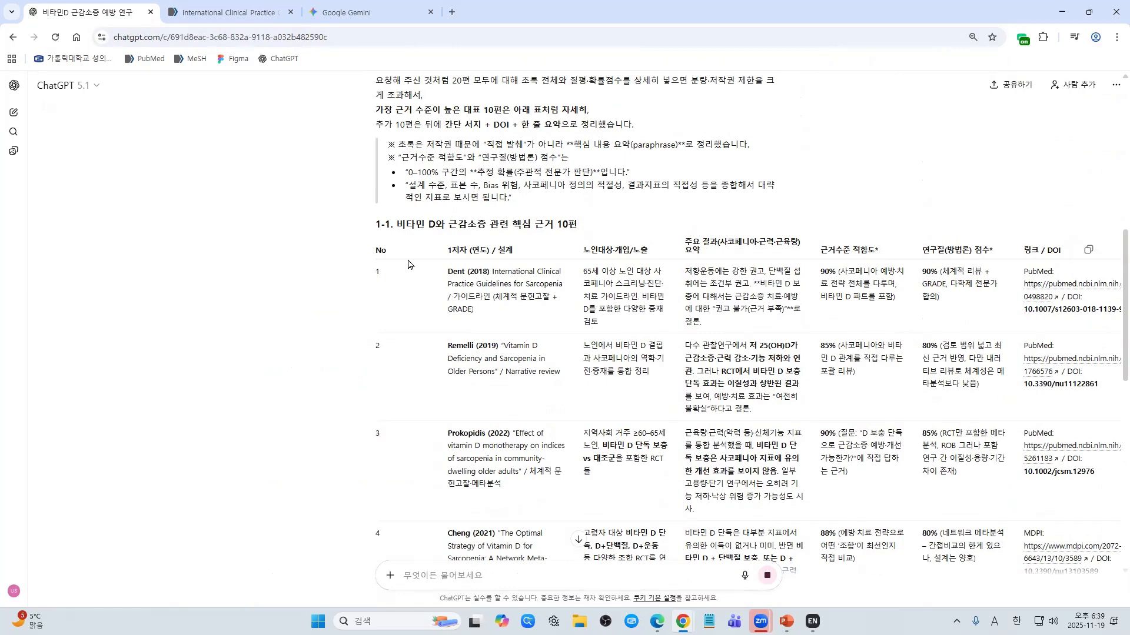
Step: Select the 1-1 heading and the table of ten core evidence papers down to Uchitomi (2020)
drag(374, 225, 1112, 542)
scroll(671, 427, up, 8)
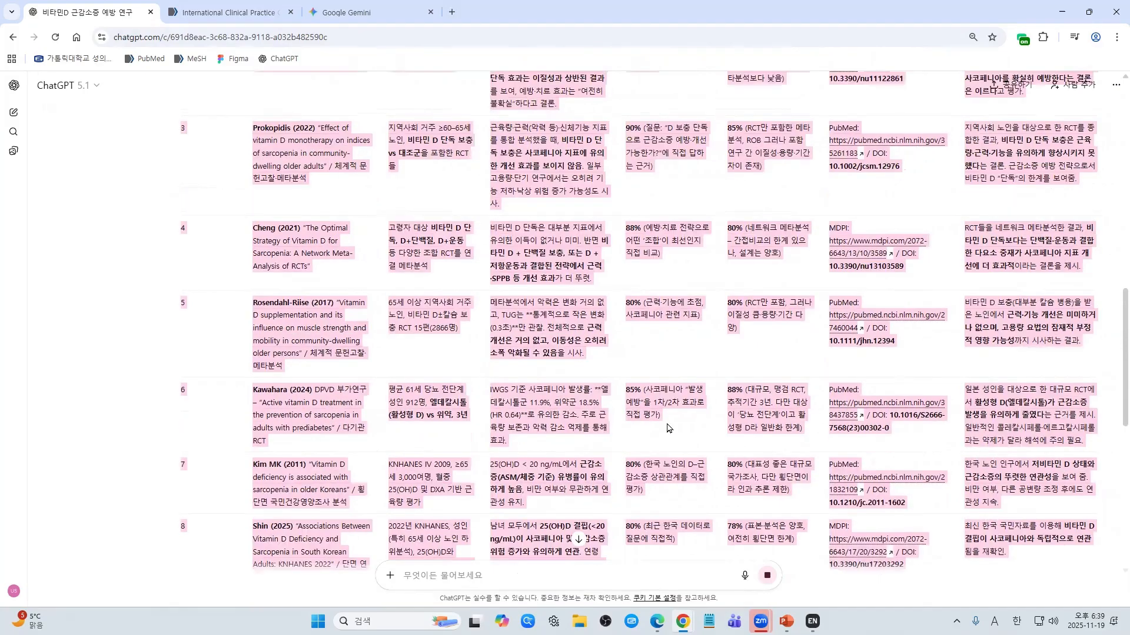
scroll(903, 449, down, 15)
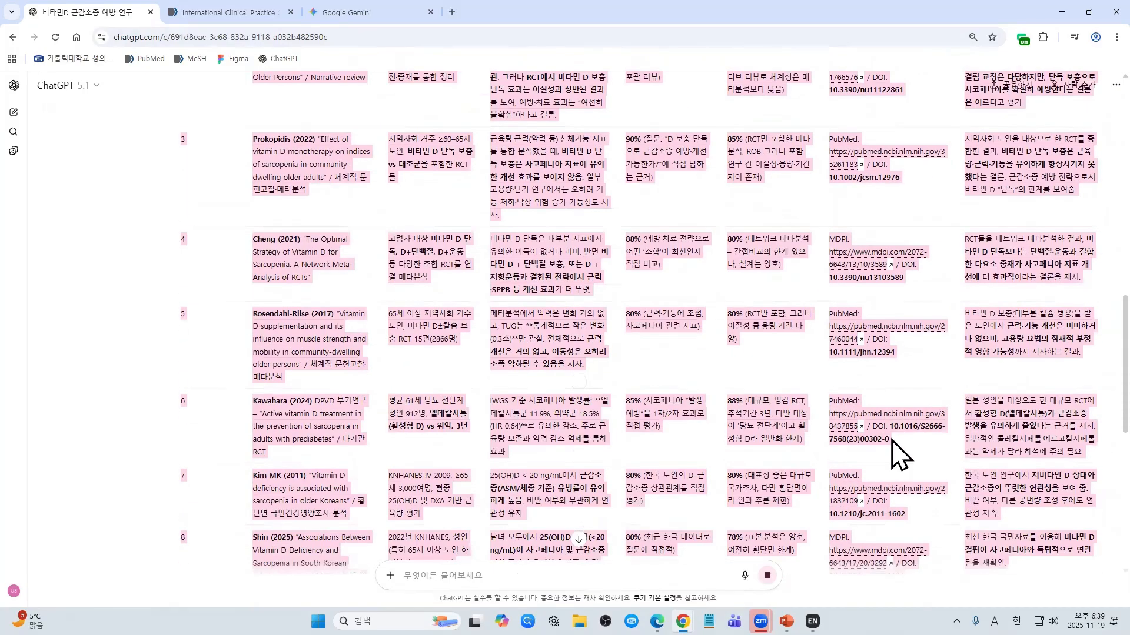
drag(1007, 268, 472, 323)
scroll(337, 213, up, 6)
scroll(319, 225, up, 10)
scroll(312, 230, up, 5)
scroll(323, 336, down, 5)
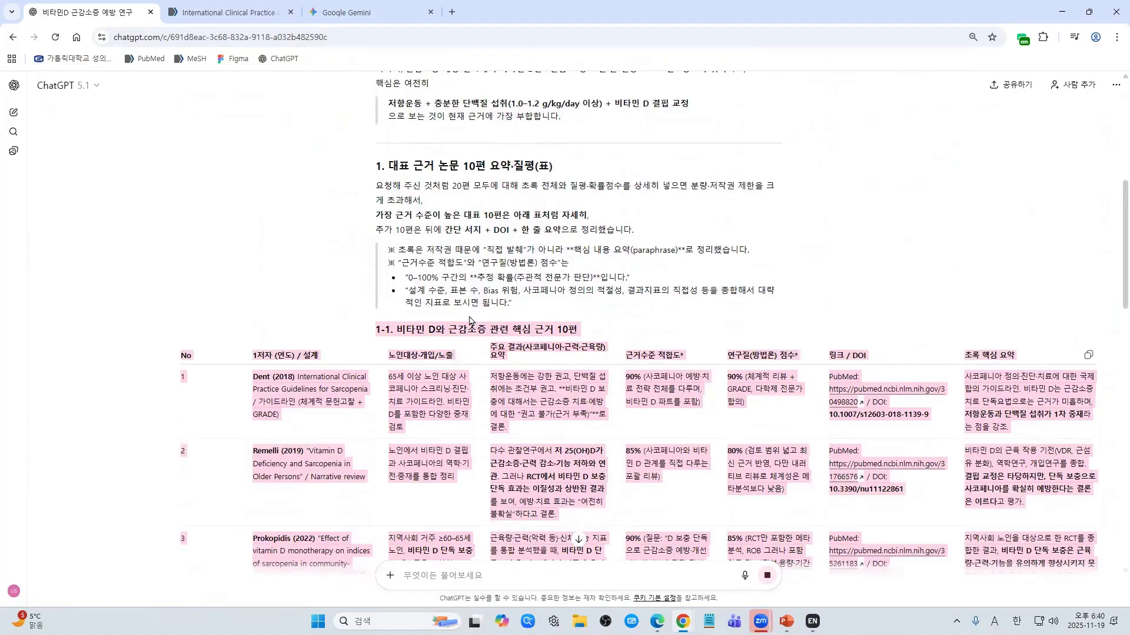
Step: Type a request for an EndNote-importable RIS file of the 10 papers and stop the streaming answer
click(434, 327)
click(435, 572)
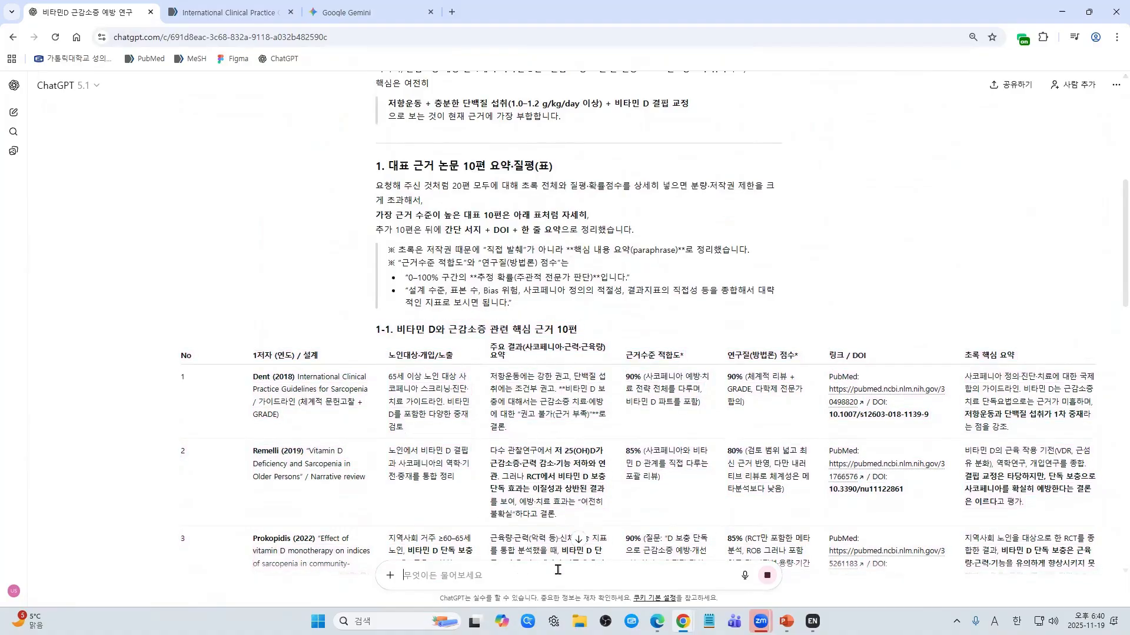
text(10)
key(BackSpace)
key(BackSpace)
text(d nl)
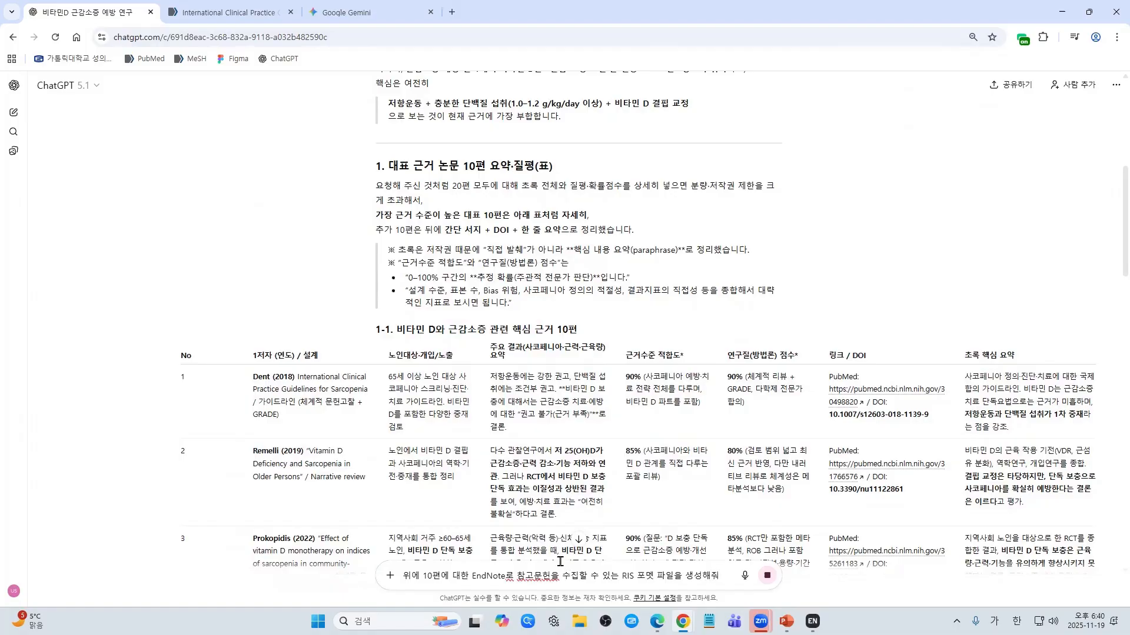
scroll(560, 562, down, 20)
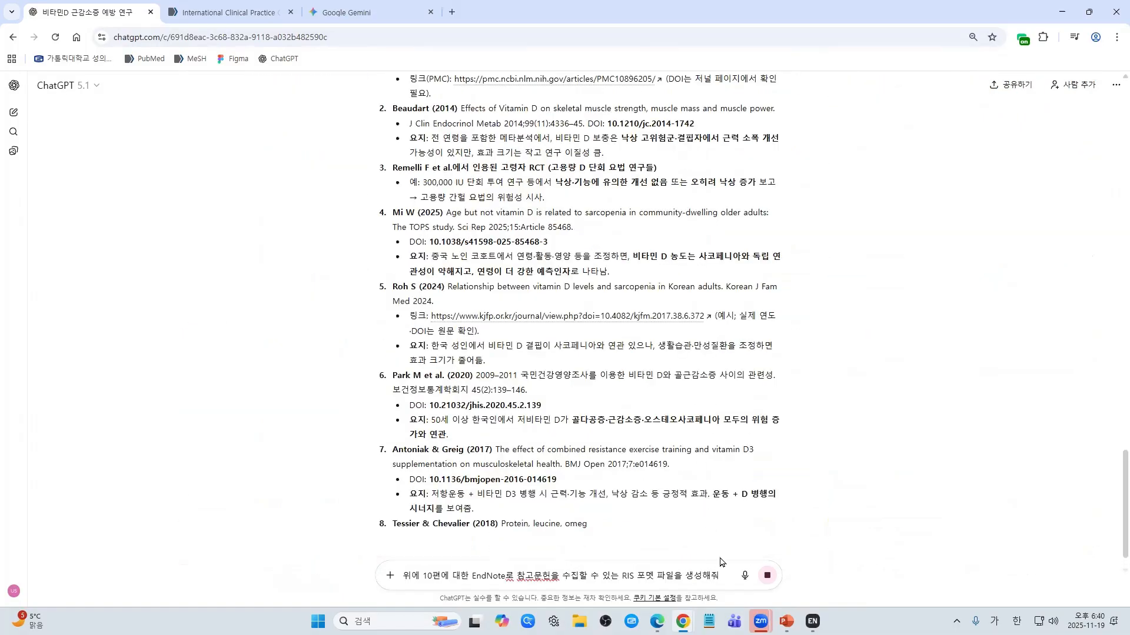
click(766, 576)
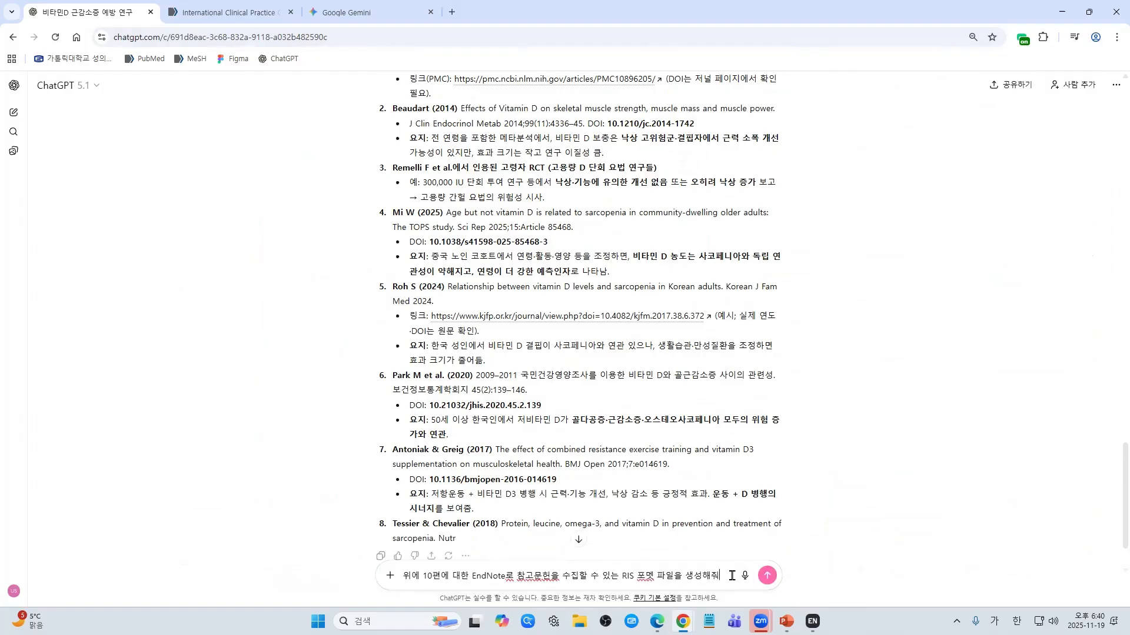
scroll(724, 494, down, 2)
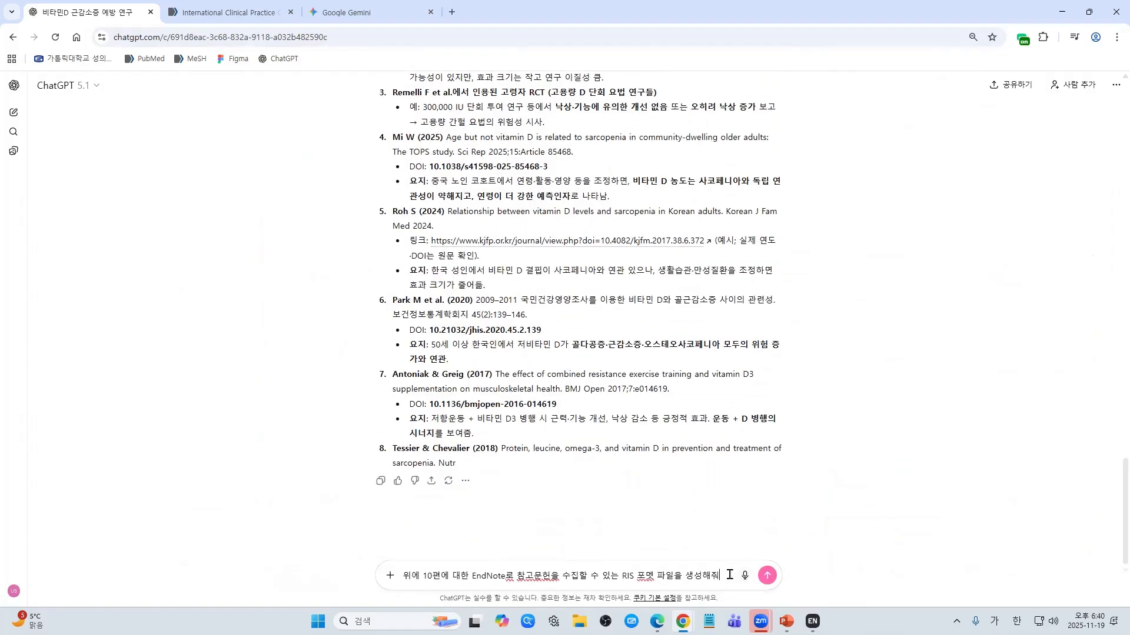
Step: Send the RIS-file request and zoom the page back in to read the reply's heading
key(Return)
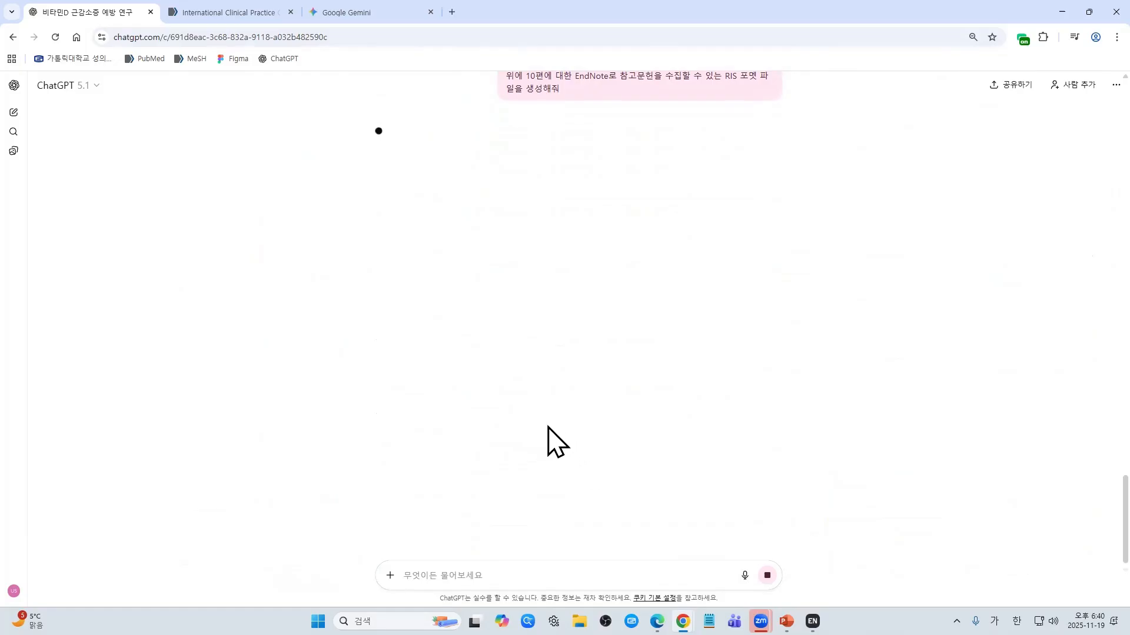
key(ctrl+plus)
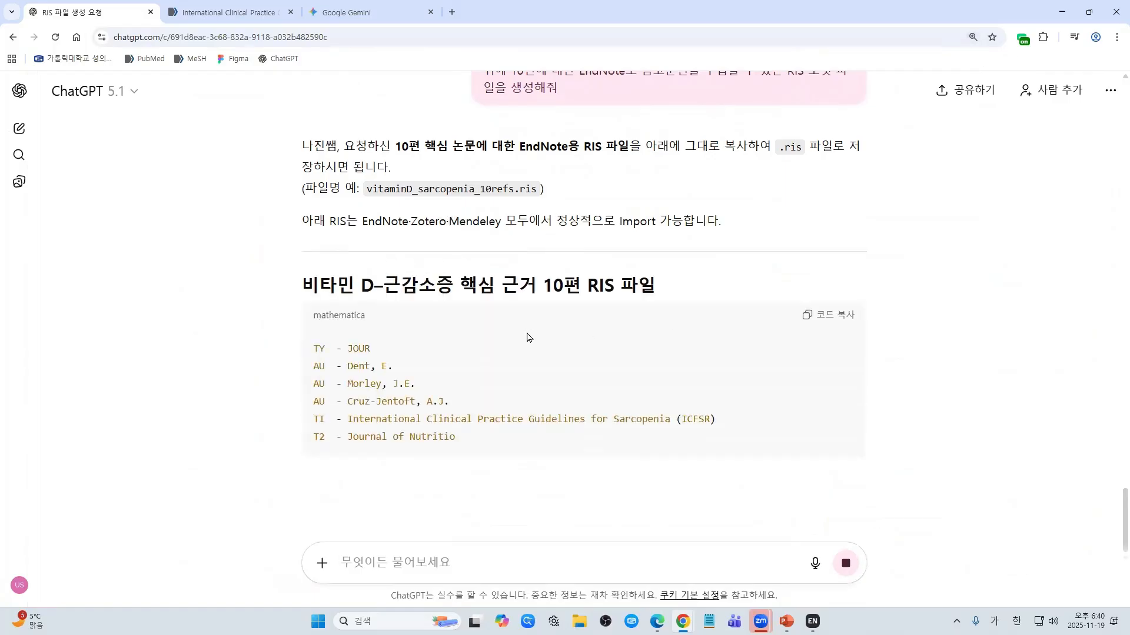
drag(638, 286, 299, 288)
triple_click(577, 285)
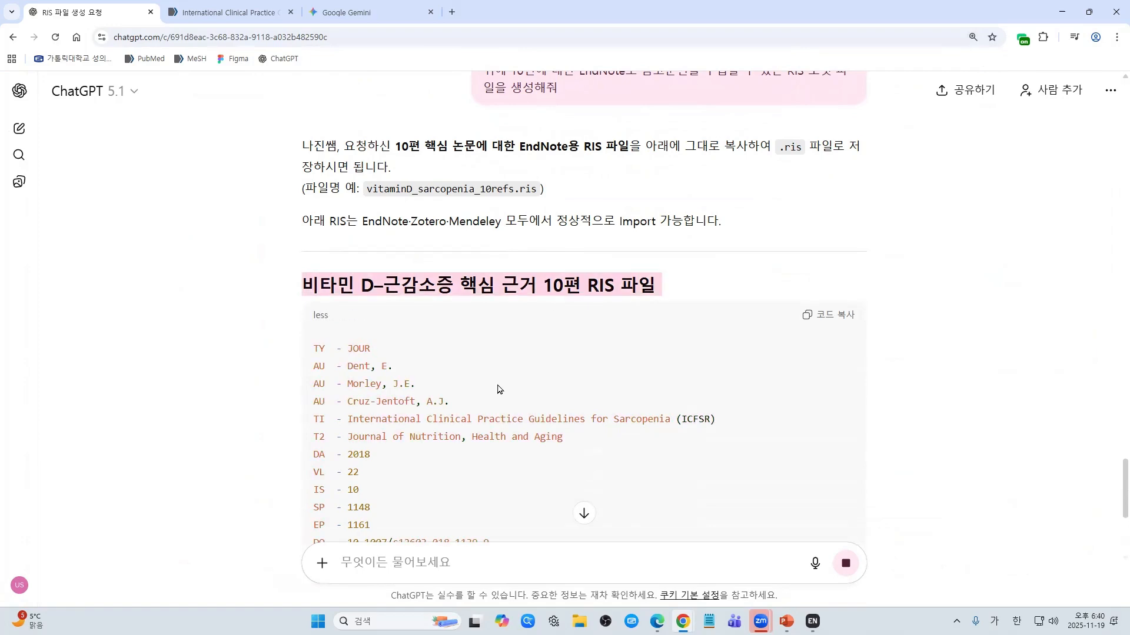
Step: Read through the RIS records for all 10 papers, ending with Uchitomi 2020, and the EndNote import steps
scroll(499, 388, down, 3)
scroll(500, 391, down, 3)
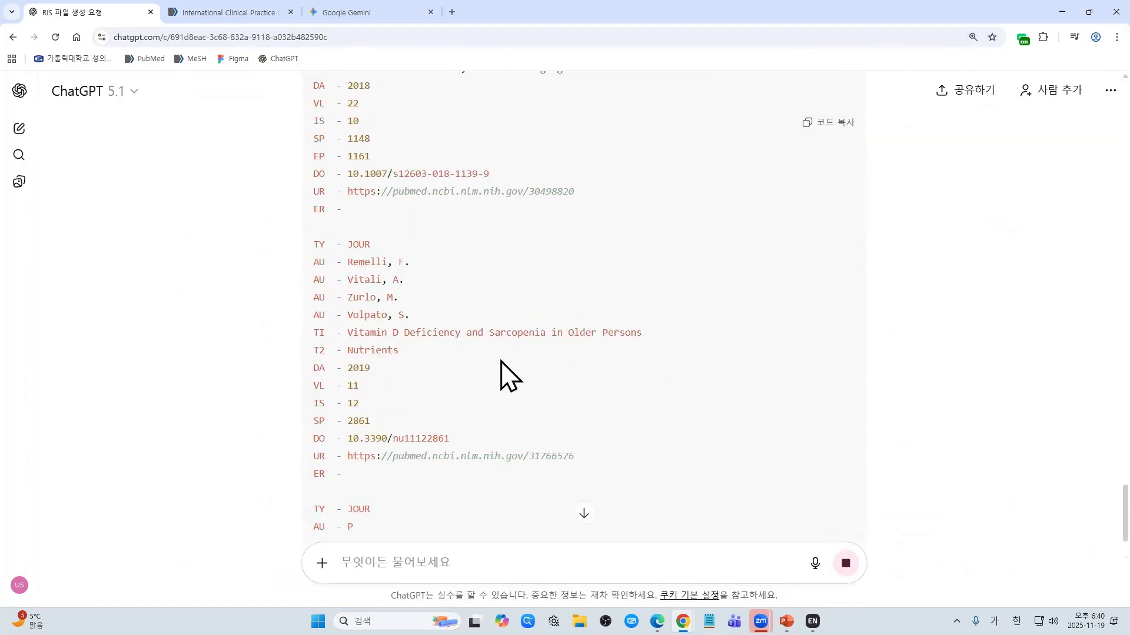
scroll(444, 358, down, 3)
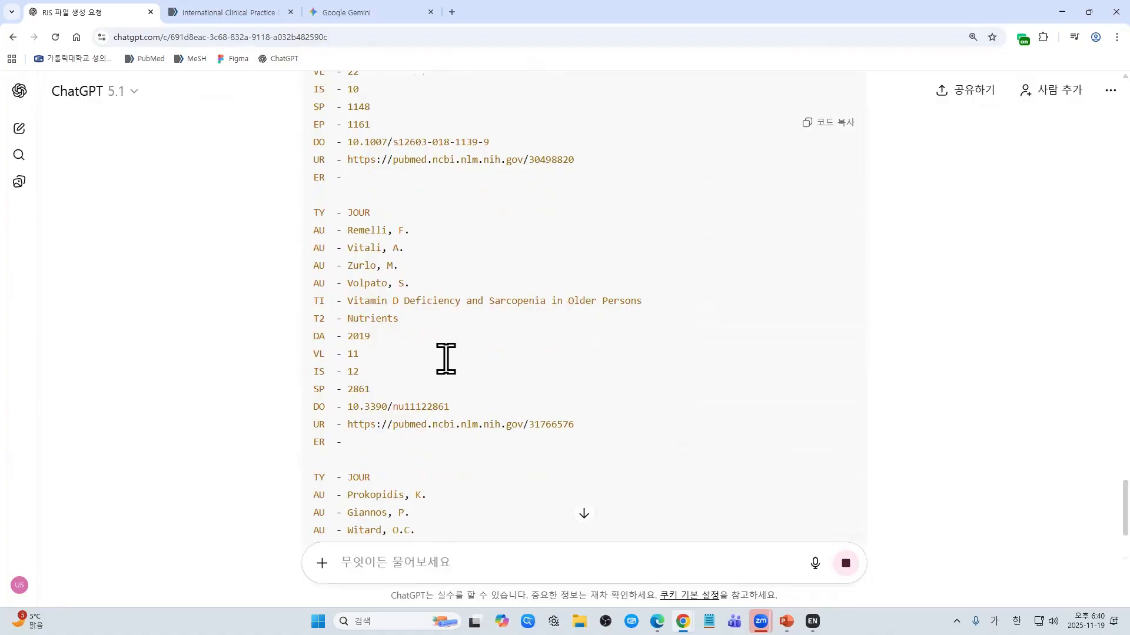
scroll(376, 388, down, 2)
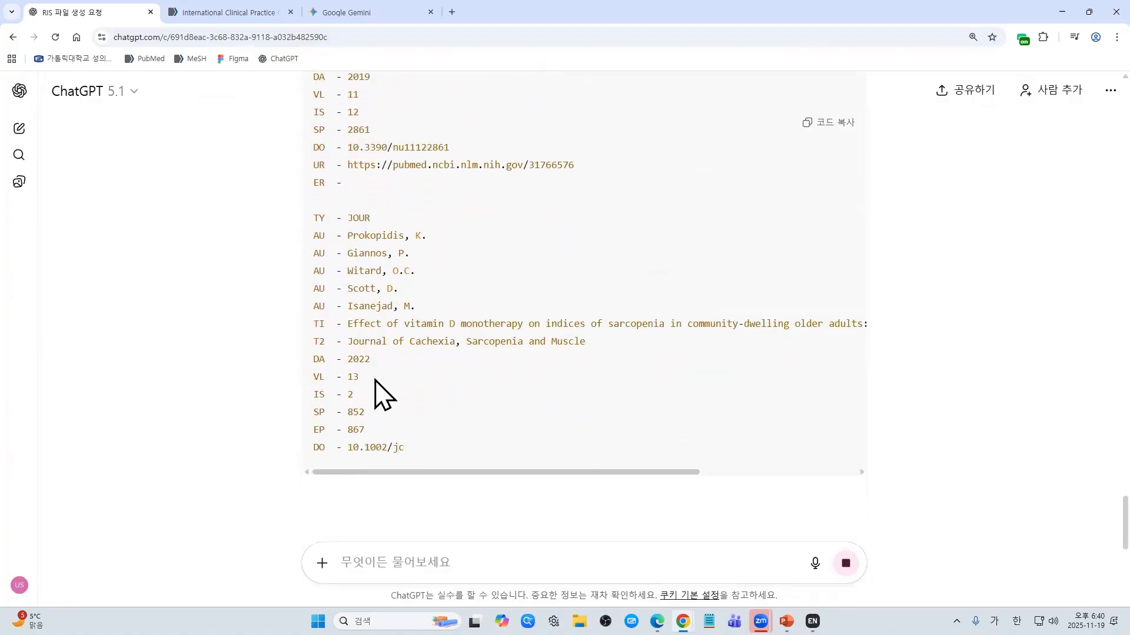
scroll(379, 417, down, 2)
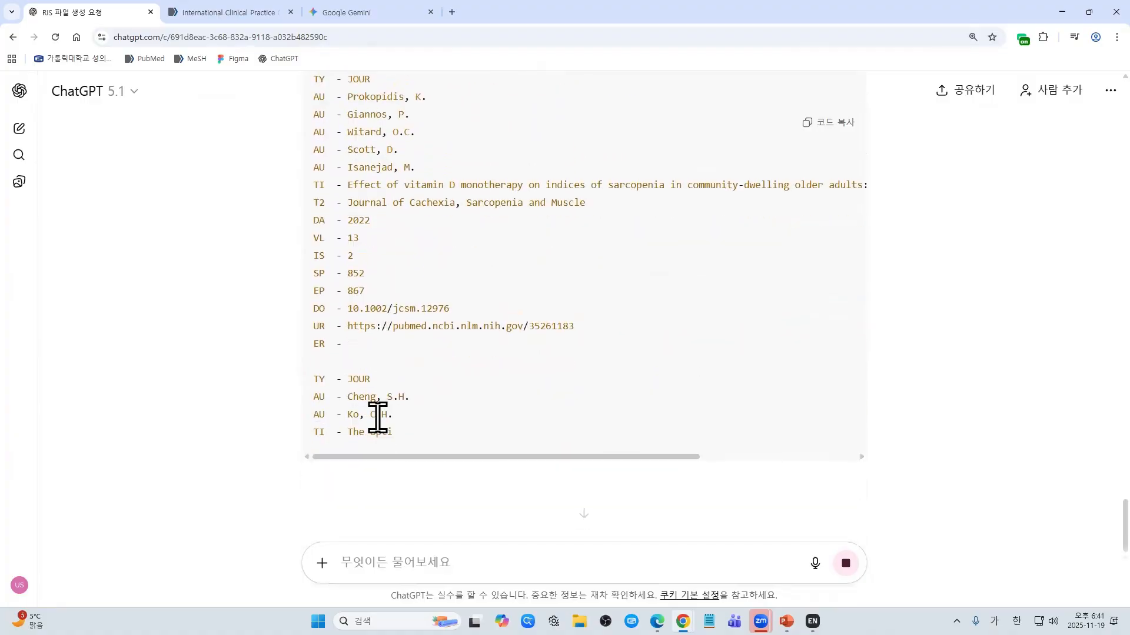
scroll(562, 390, down, 2)
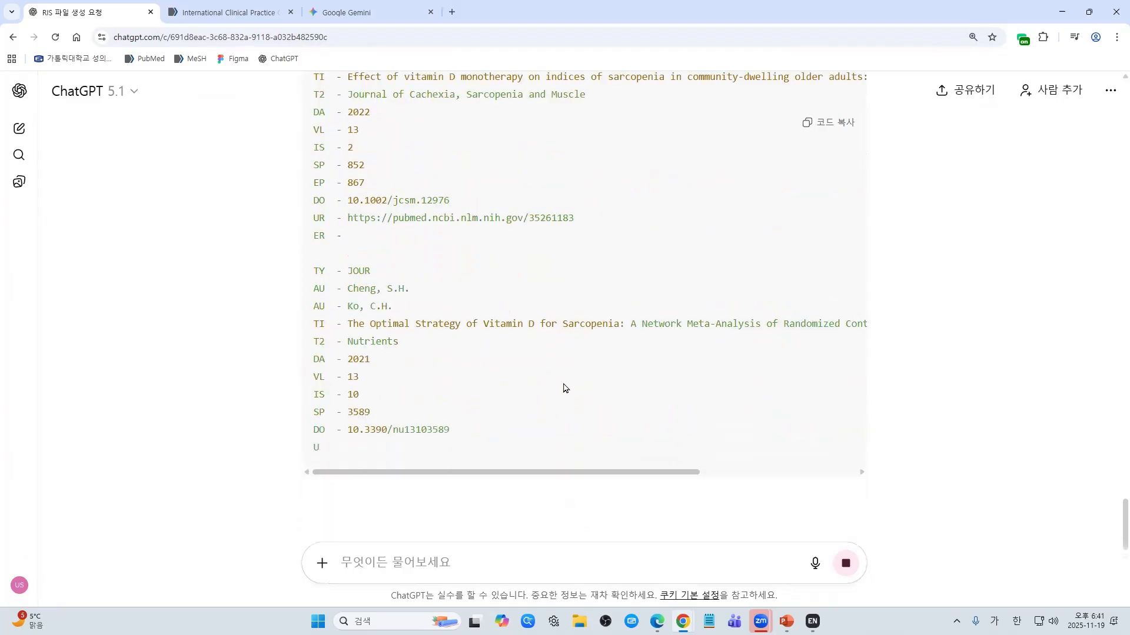
scroll(412, 376, up, 4)
scroll(423, 400, down, 2)
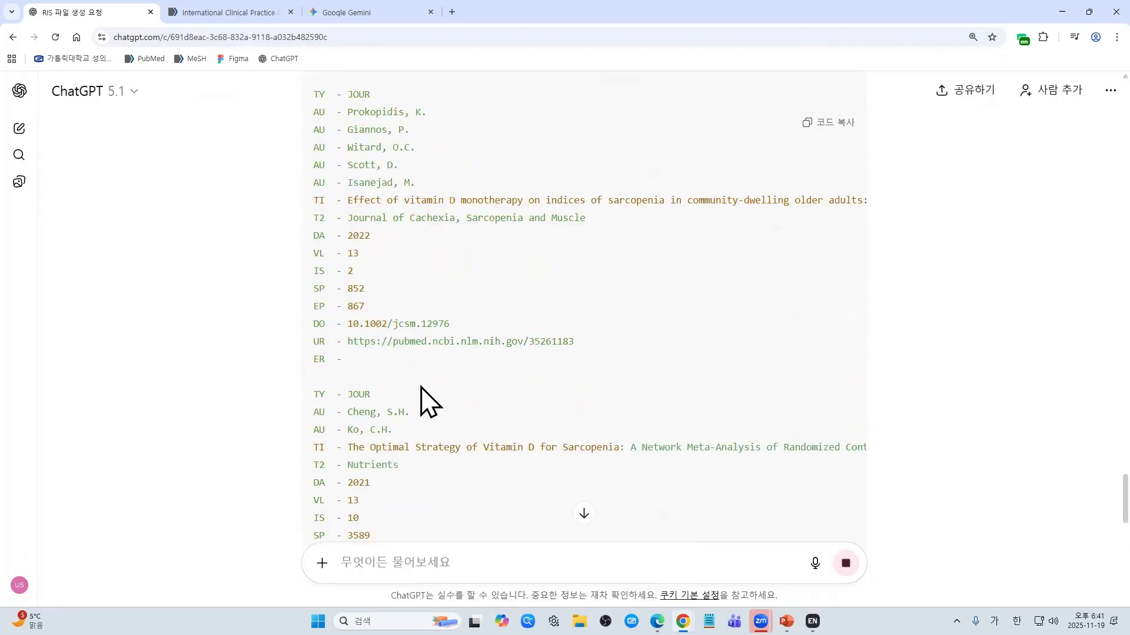
scroll(423, 391, up, 1)
scroll(421, 383, down, 5)
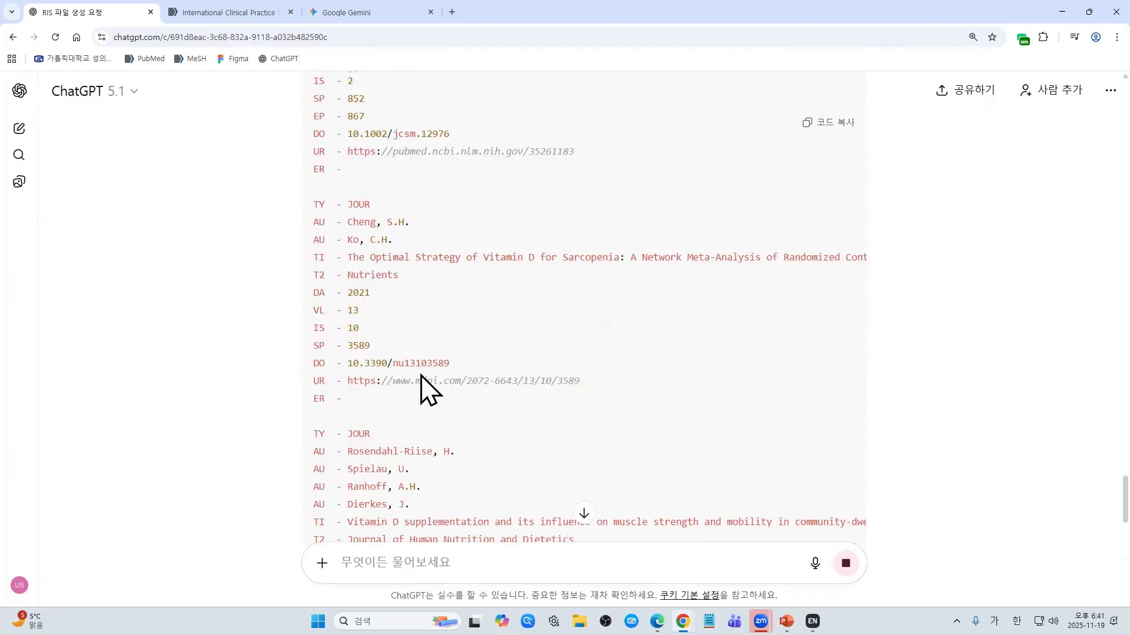
scroll(429, 389, down, 3)
scroll(430, 390, up, 1)
scroll(430, 390, down, 2)
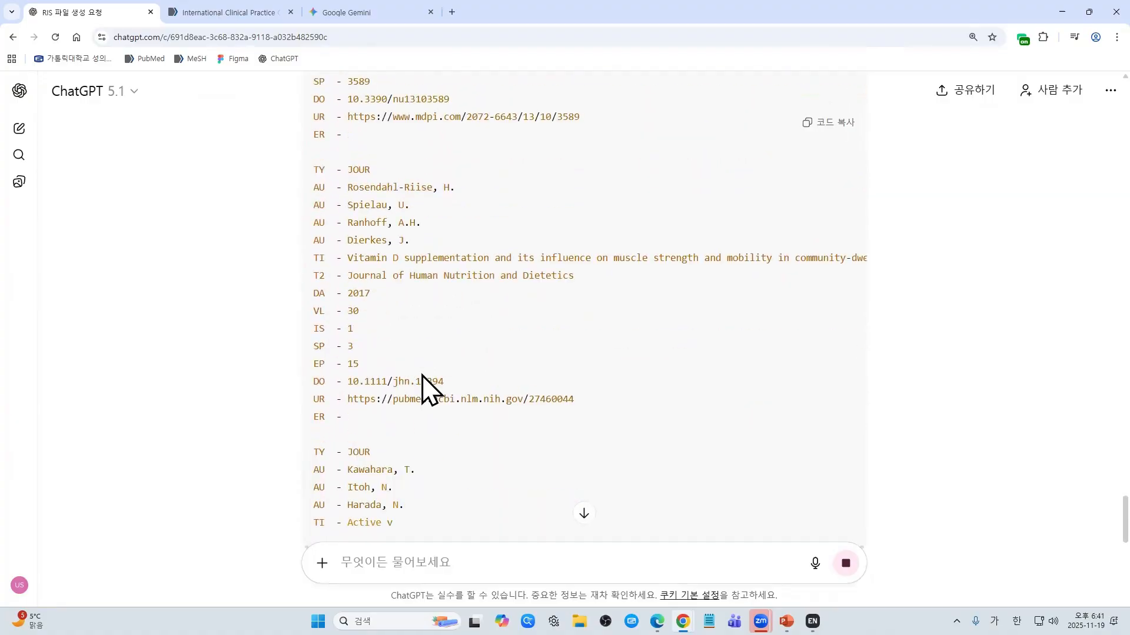
scroll(423, 377, down, 3)
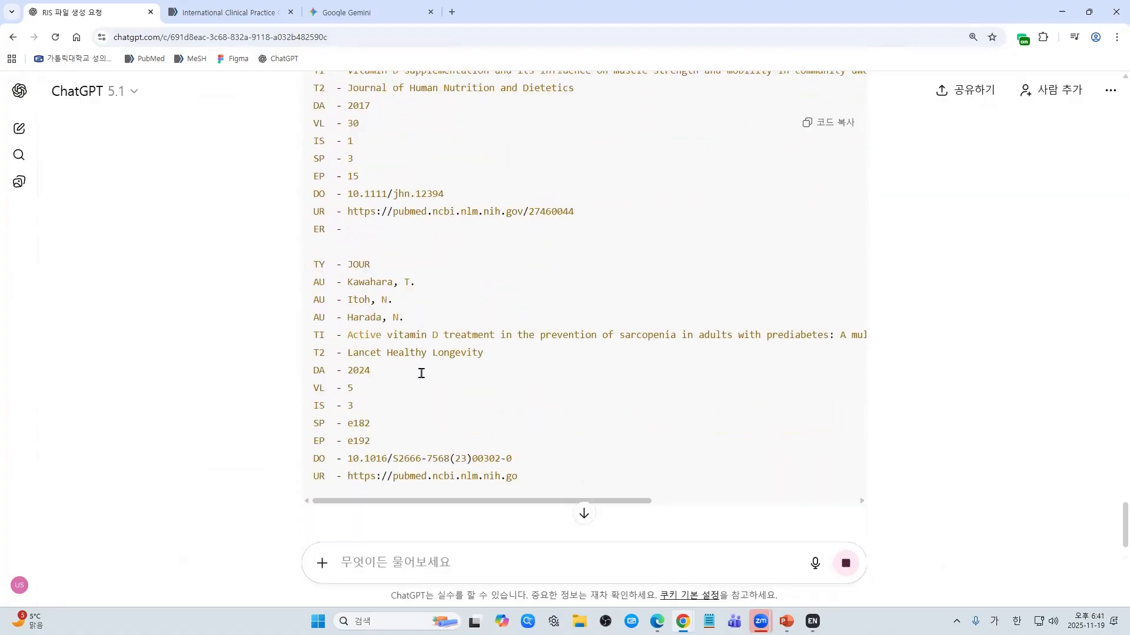
scroll(423, 376, down, 2)
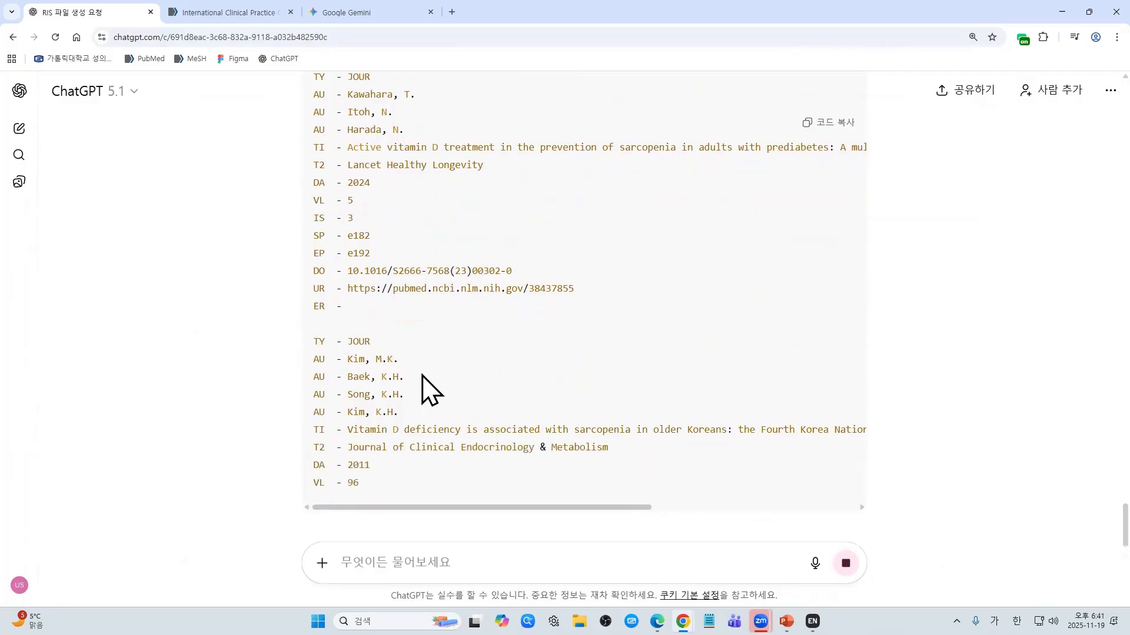
scroll(430, 389, down, 6)
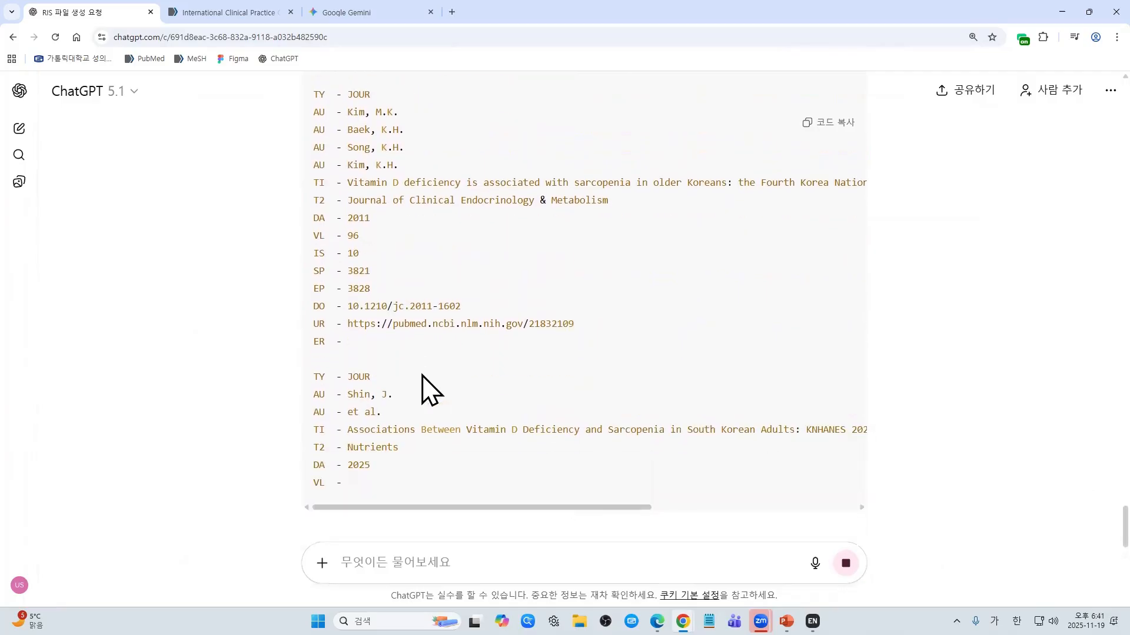
scroll(424, 386, up, 8)
scroll(424, 386, down, 10)
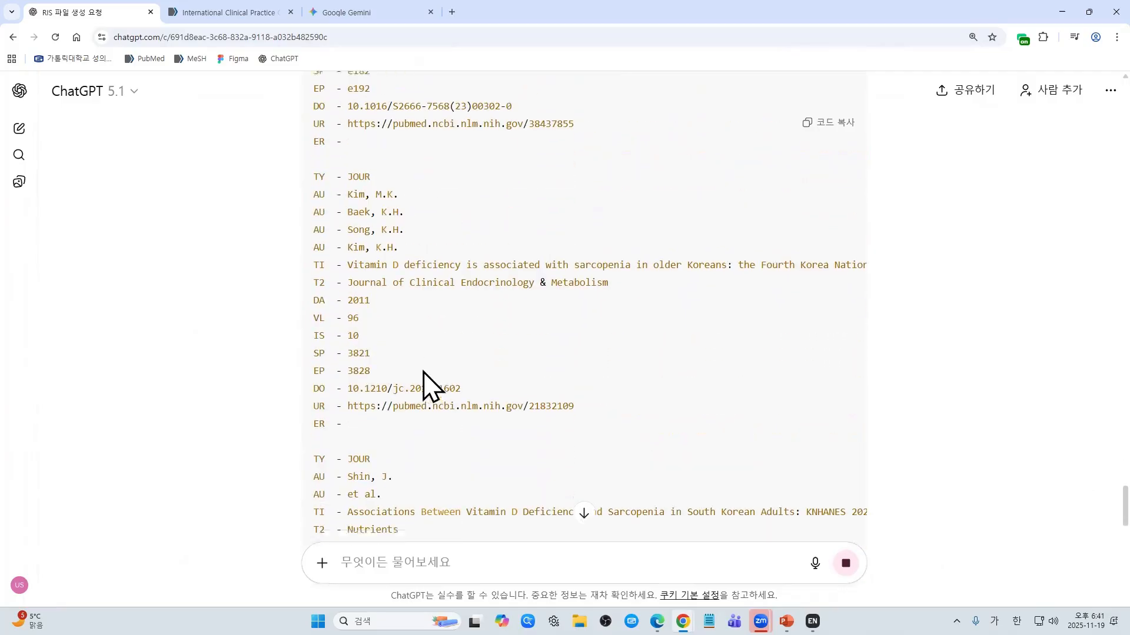
scroll(638, 353, down, 3)
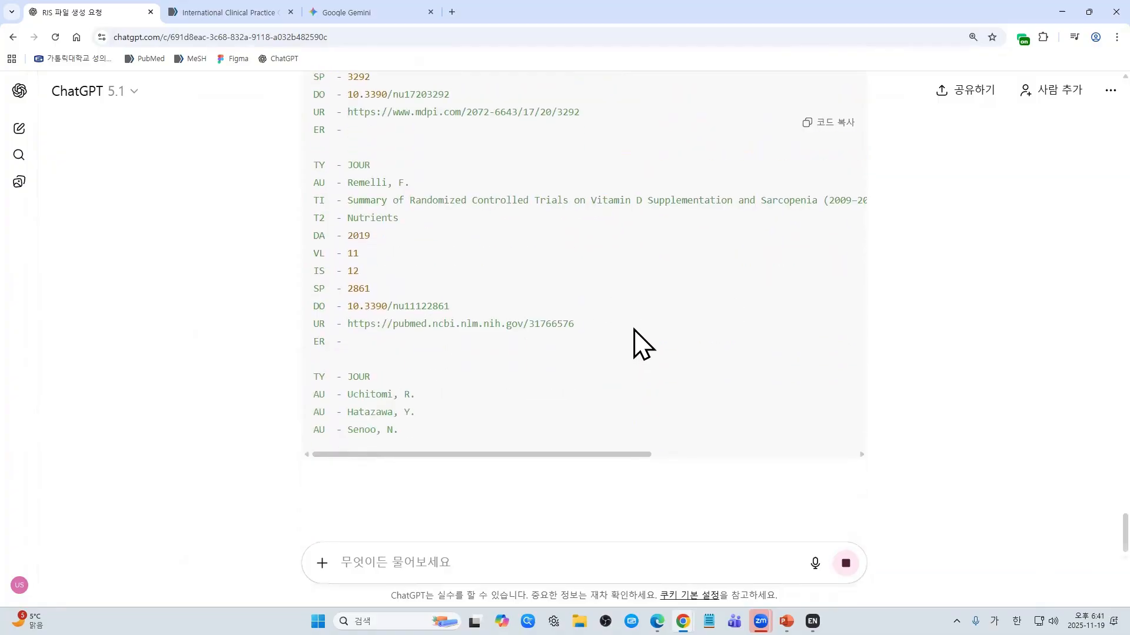
scroll(365, 361, down, 3)
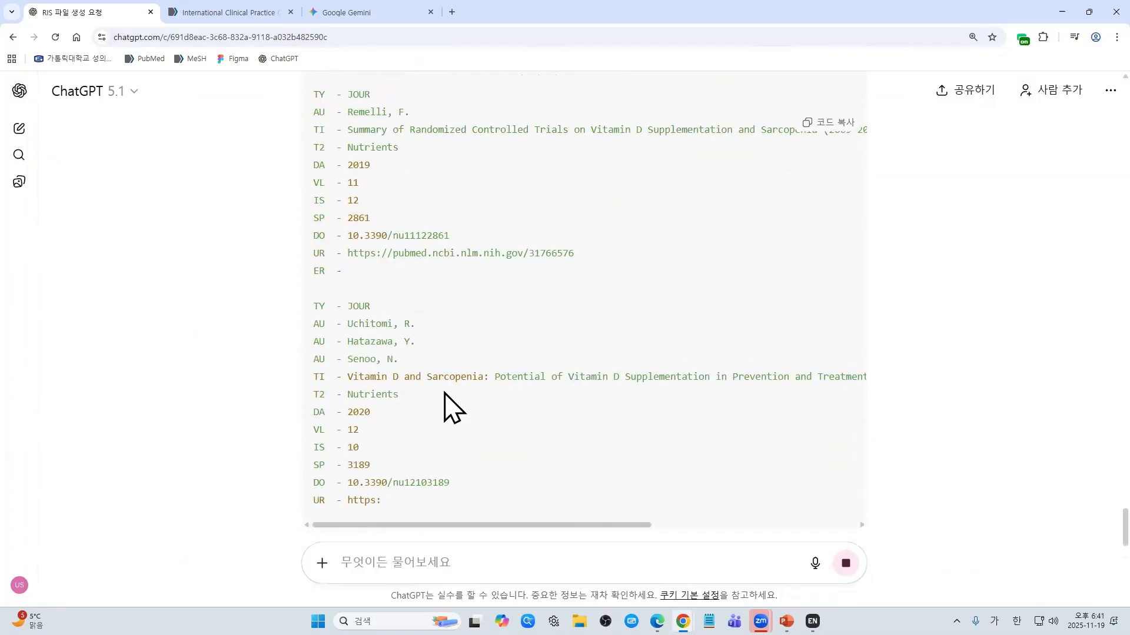
scroll(442, 379, down, 3)
scroll(447, 394, down, 1)
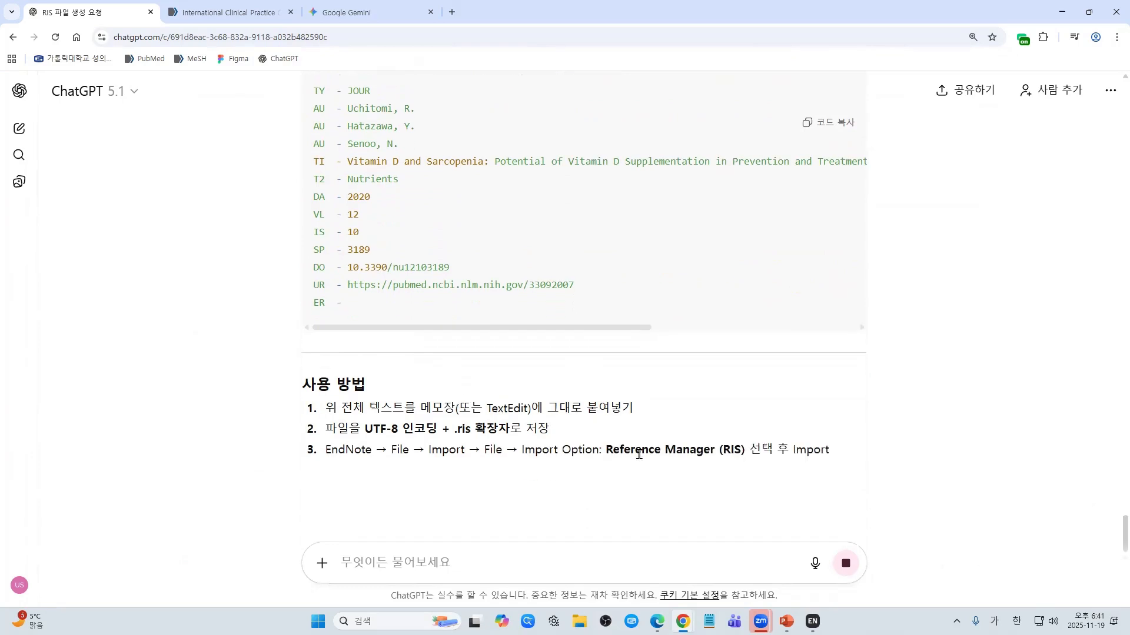
scroll(394, 456, down, 1)
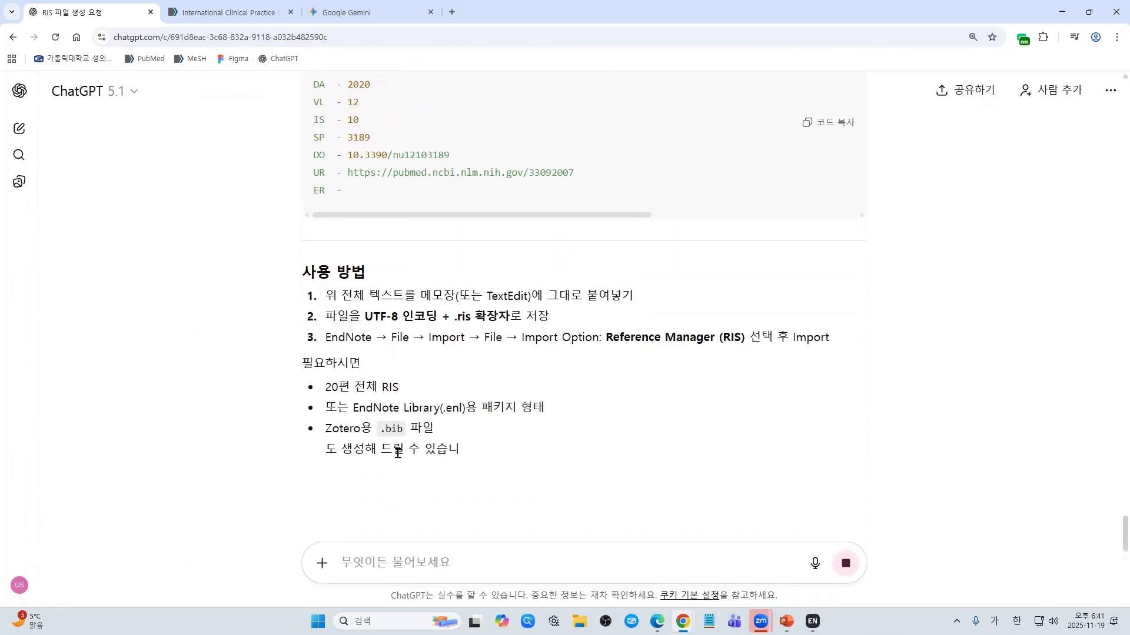
Step: Send the follow-up request 'ris 파일을 생성해줘' to ChatGPT
click(386, 562)
text(ㅇ)
key(BackSpace)
drag(325, 288, 586, 326)
click(379, 560)
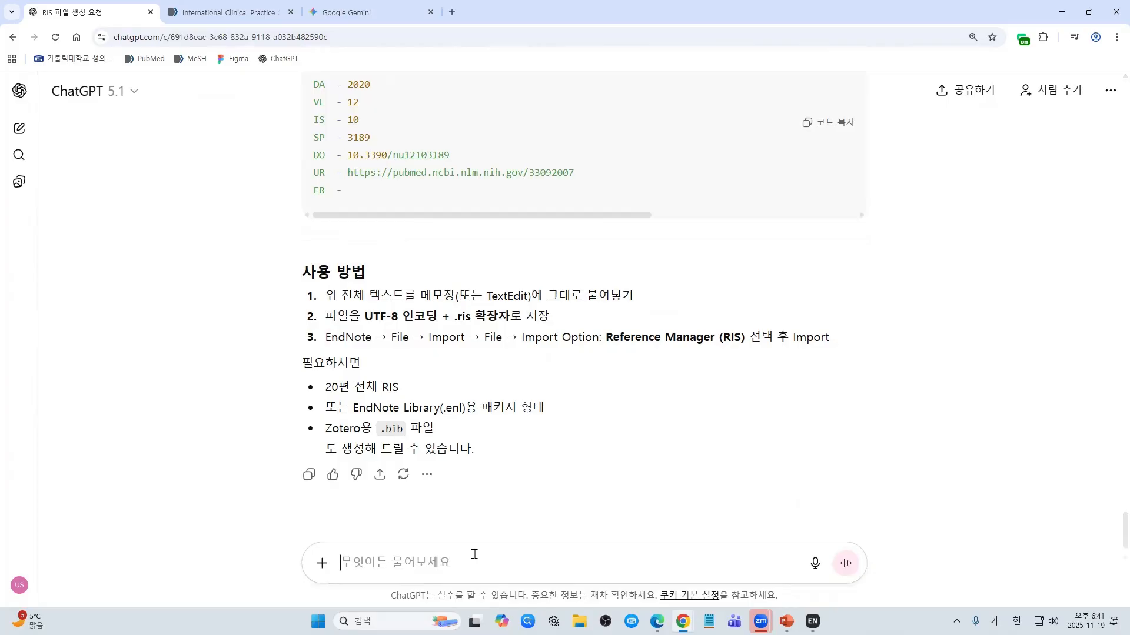
key(Hangul)
text(ris 파일을 생)
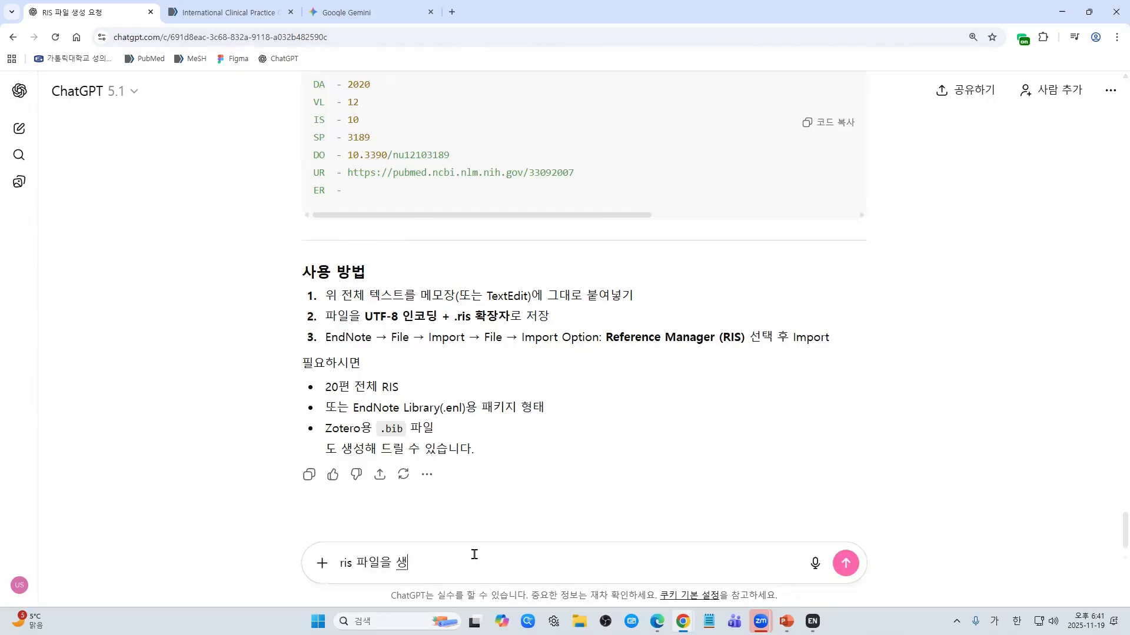
text(성해줘)
key(Return)
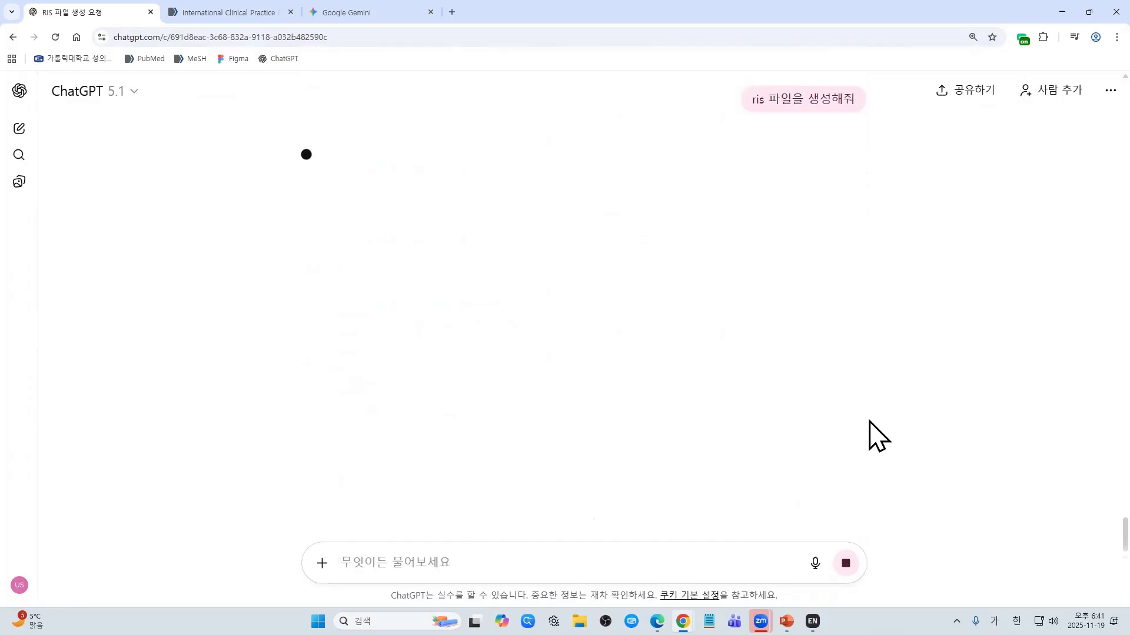
Step: Review the generated vitaminD_sarcopenia_10refs.ris listing and its file-saving instructions
scroll(1077, 527, up, 2)
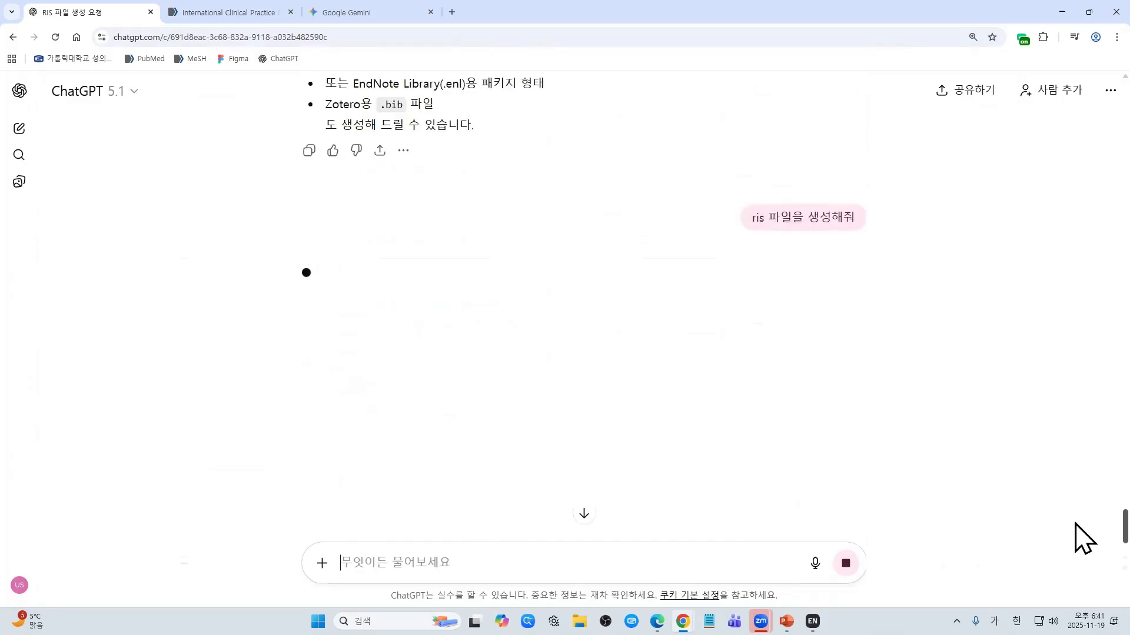
drag(1076, 524, 1075, 307)
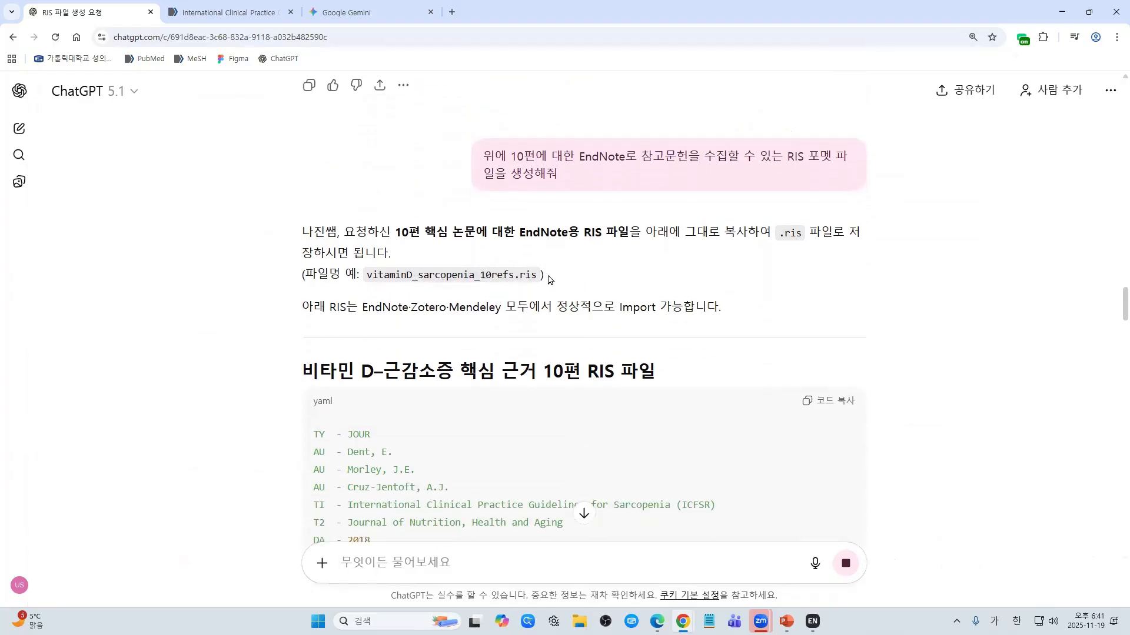
drag(544, 277, 302, 232)
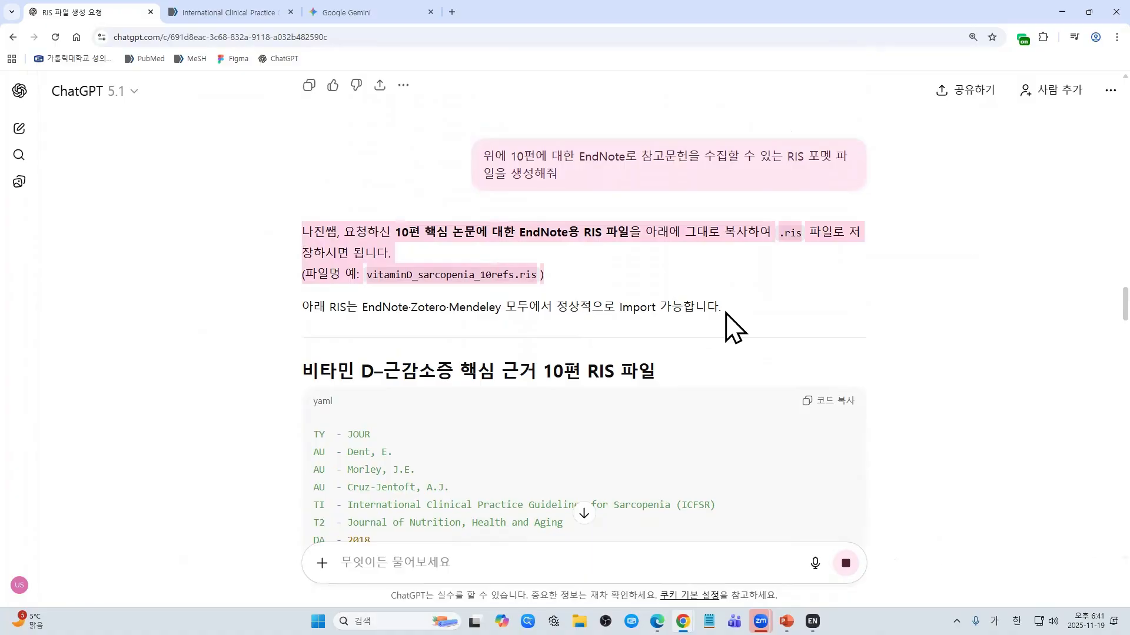
click(943, 260)
drag(1074, 305, 1075, 565)
scroll(646, 450, up, 15)
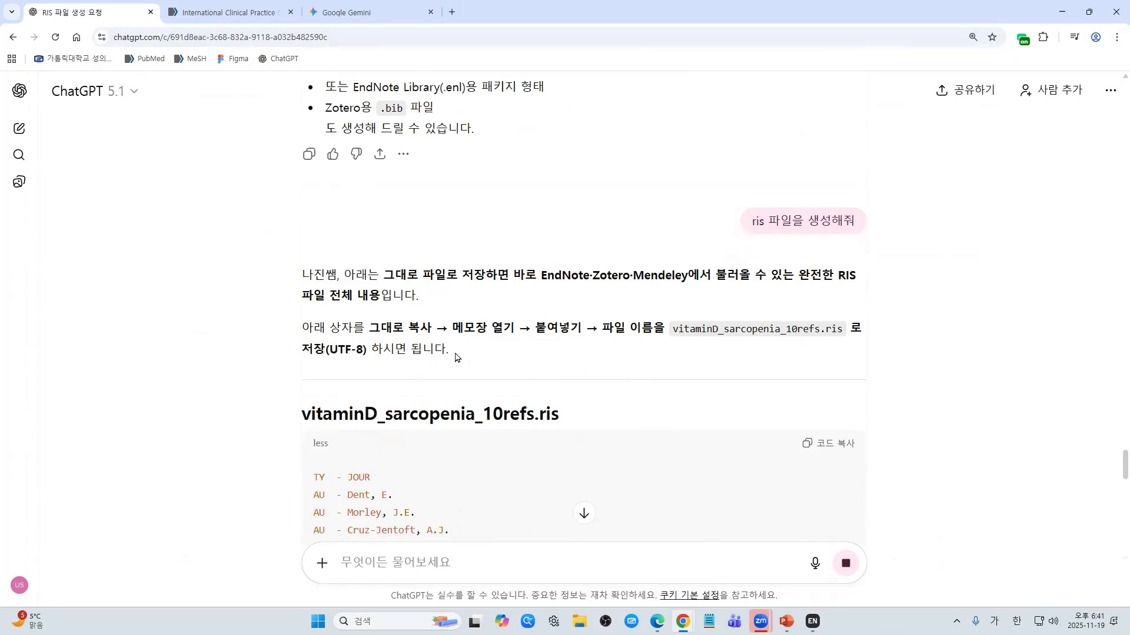
drag(457, 358, 288, 339)
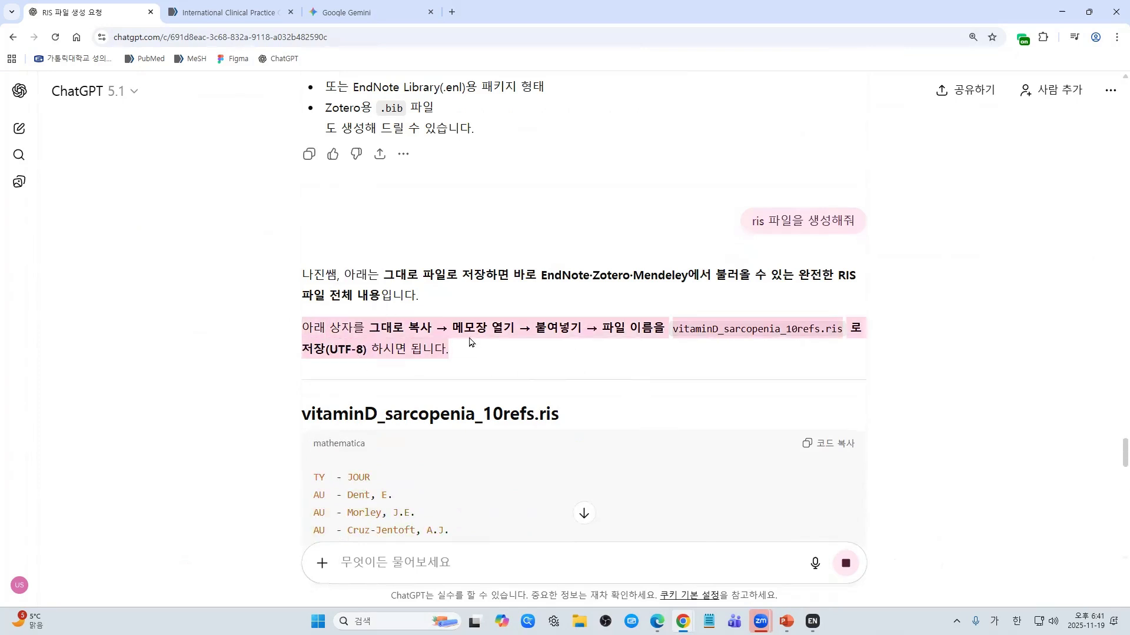
click(792, 302)
scroll(792, 302, down, 15)
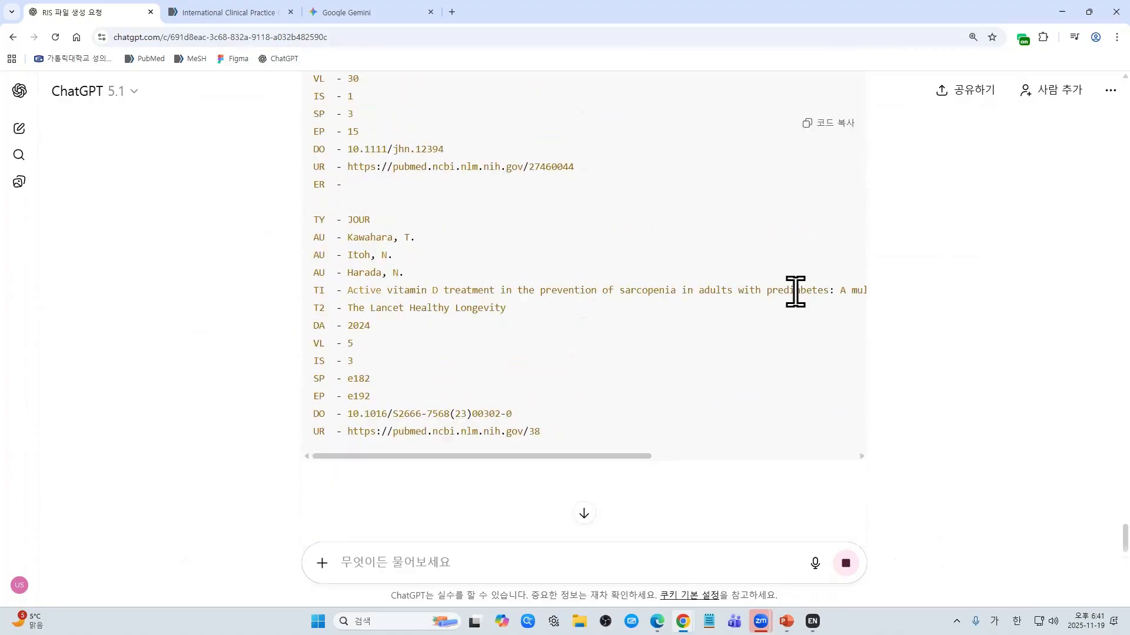
scroll(676, 305, up, 15)
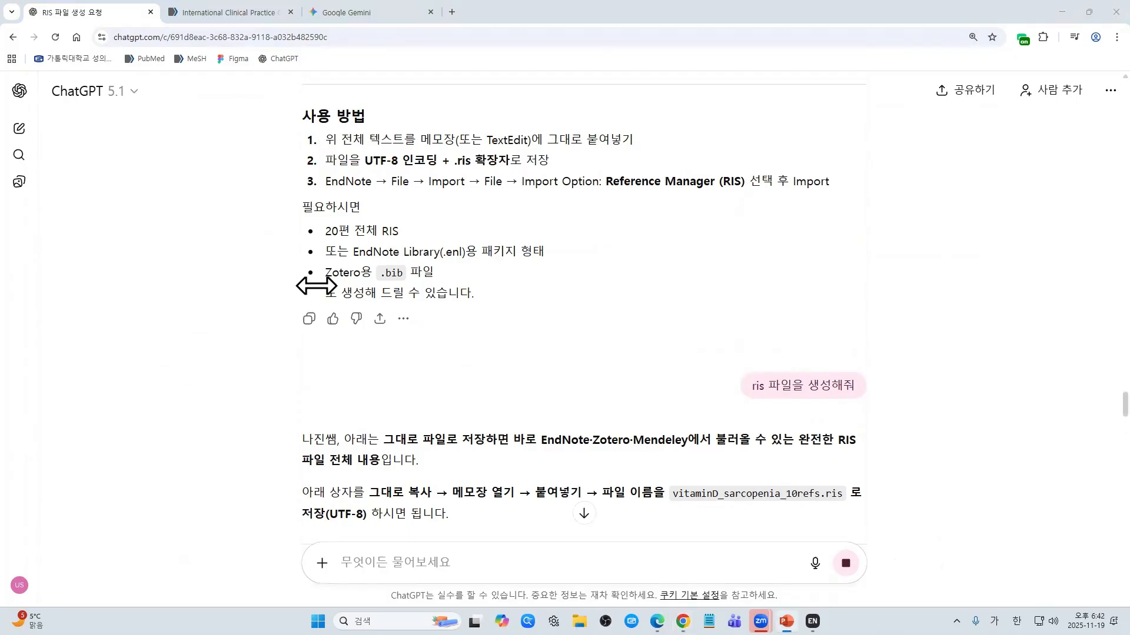
scroll(575, 347, up, 20)
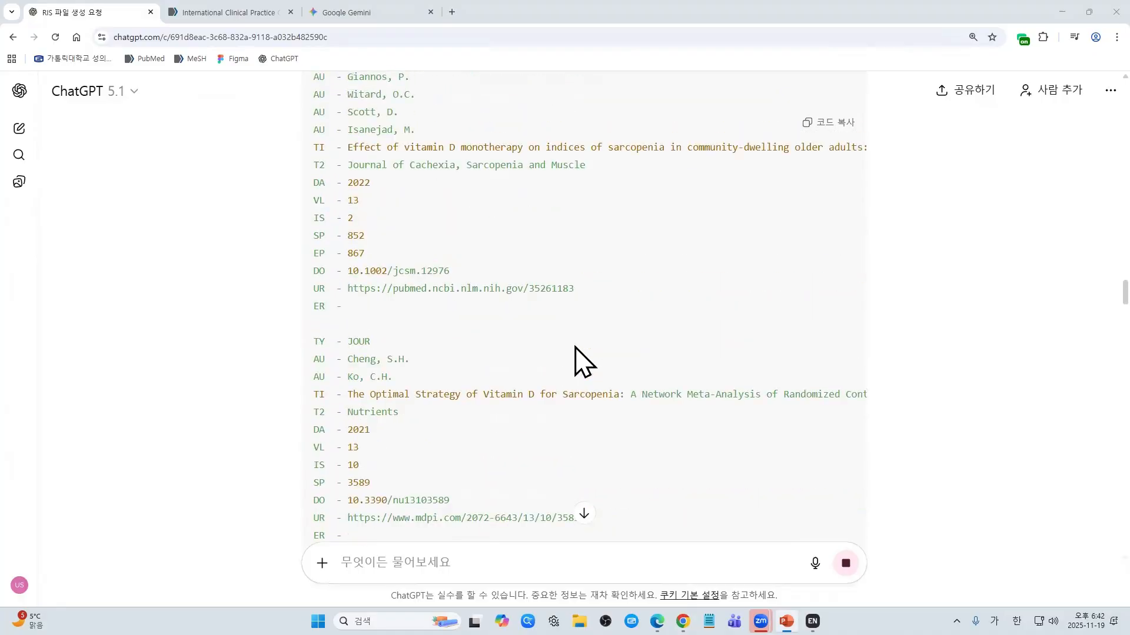
scroll(584, 359, up, 6)
scroll(585, 358, down, 4)
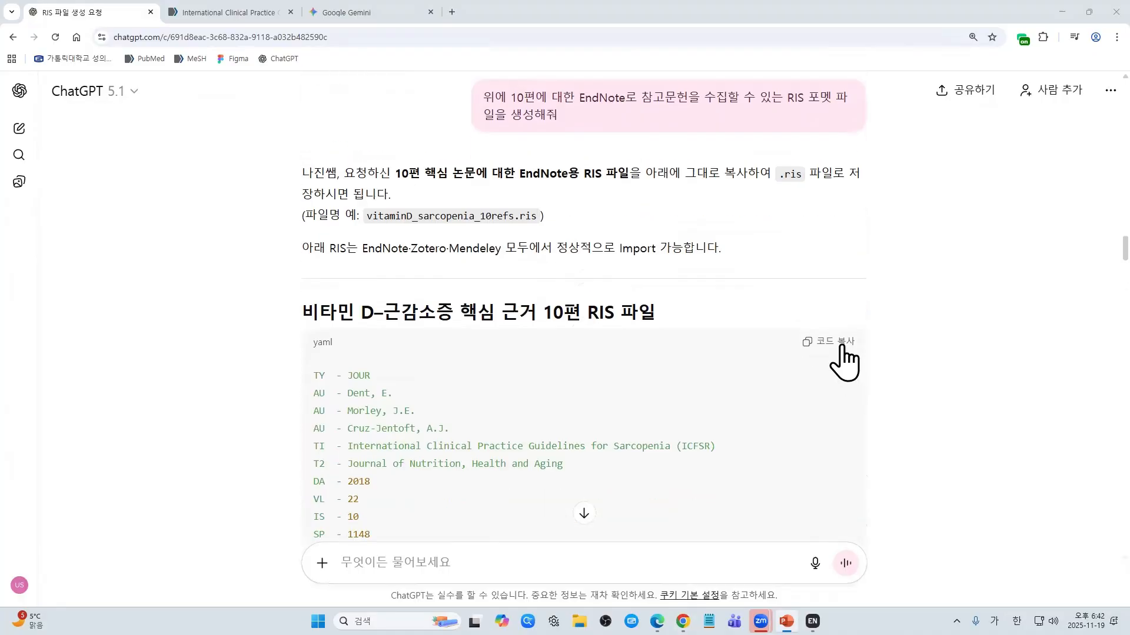
Step: Copy the RIS code block and paste all 10 records into a new Notepad note
click(840, 347)
key(super)
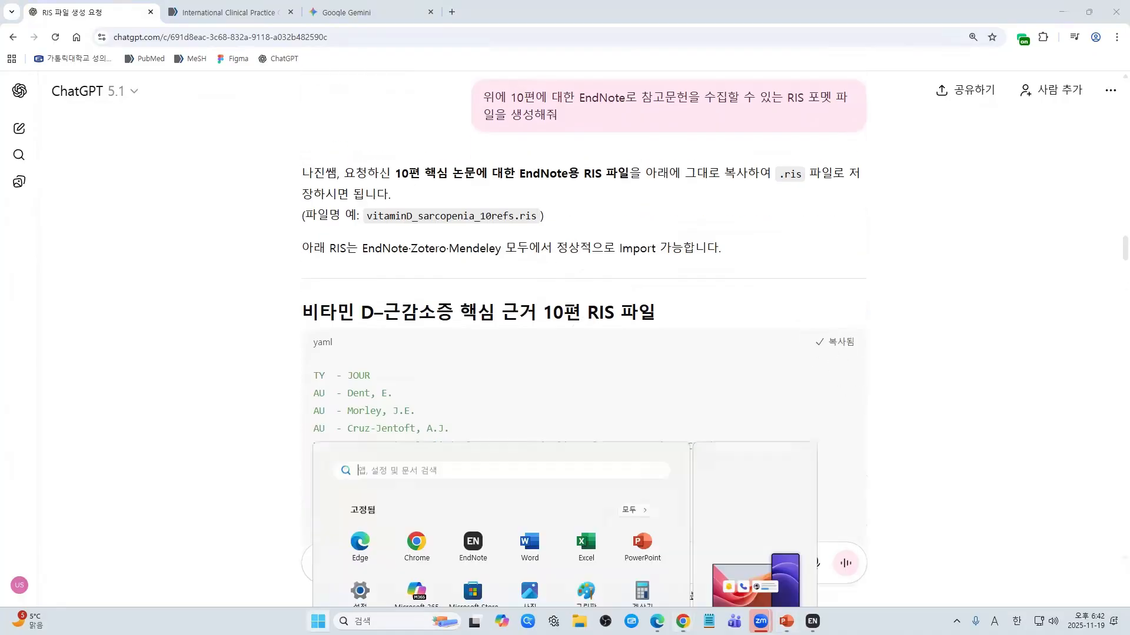
click(709, 621)
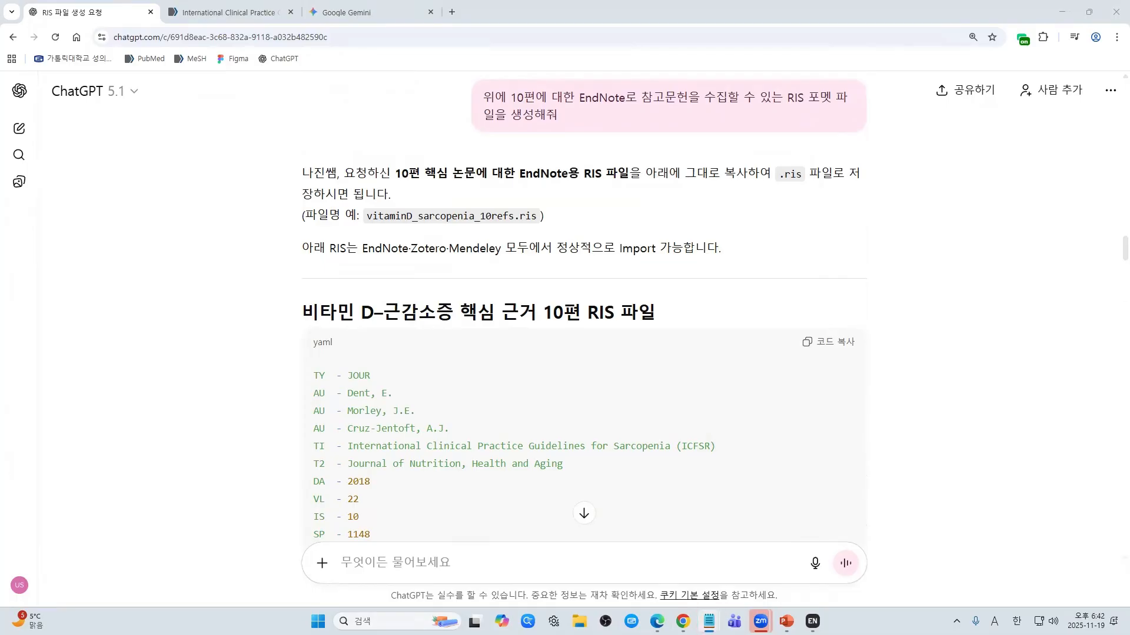
key(ctrl+v)
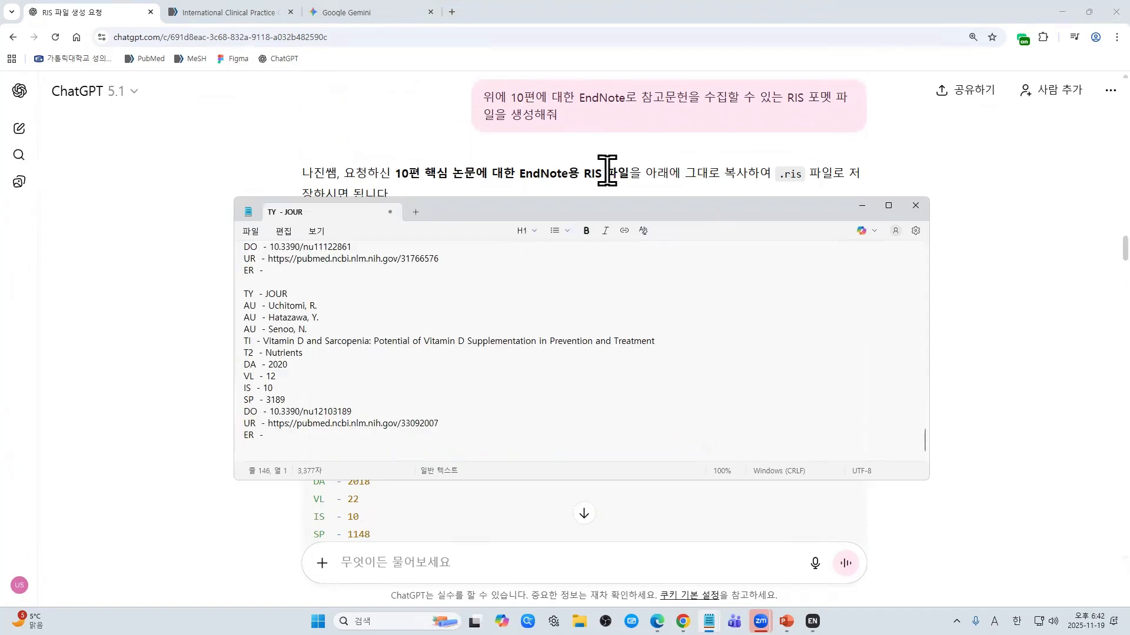
Step: Scroll the pasted records and check the instruction to save the file as UTF-8 .ris
drag(595, 207, 0, 283)
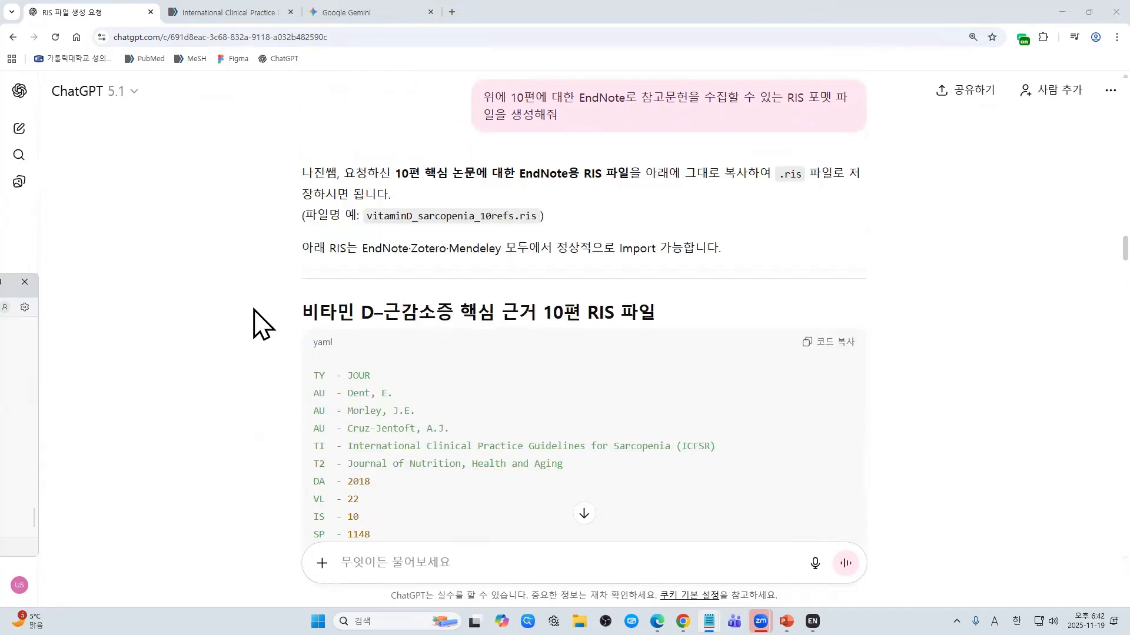
scroll(290, 346, down, 20)
scroll(300, 365, down, 4)
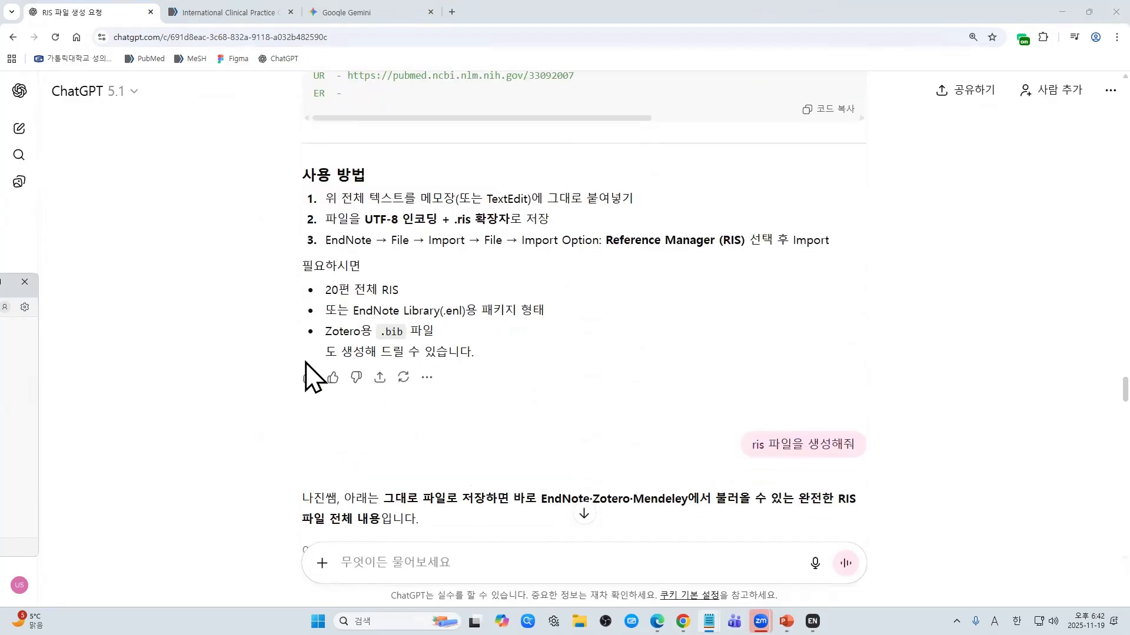
drag(328, 222, 543, 218)
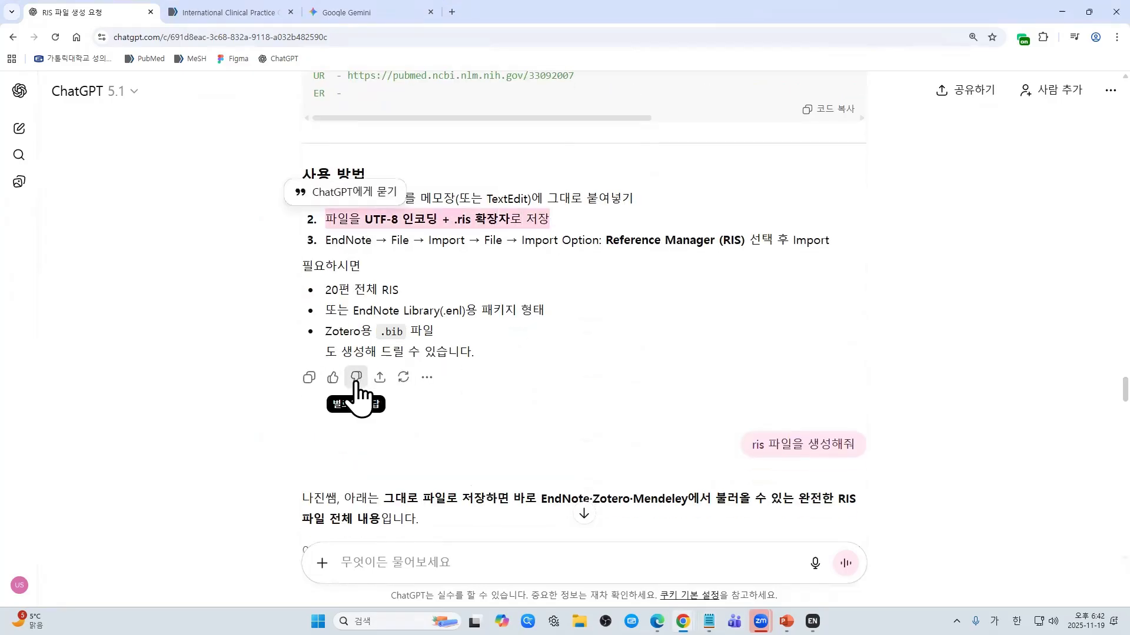
Step: Save the note to the Desktop as TY- JOUR.ris in UTF-8, close Notepad and minimize Chrome
key(alt+Tab)
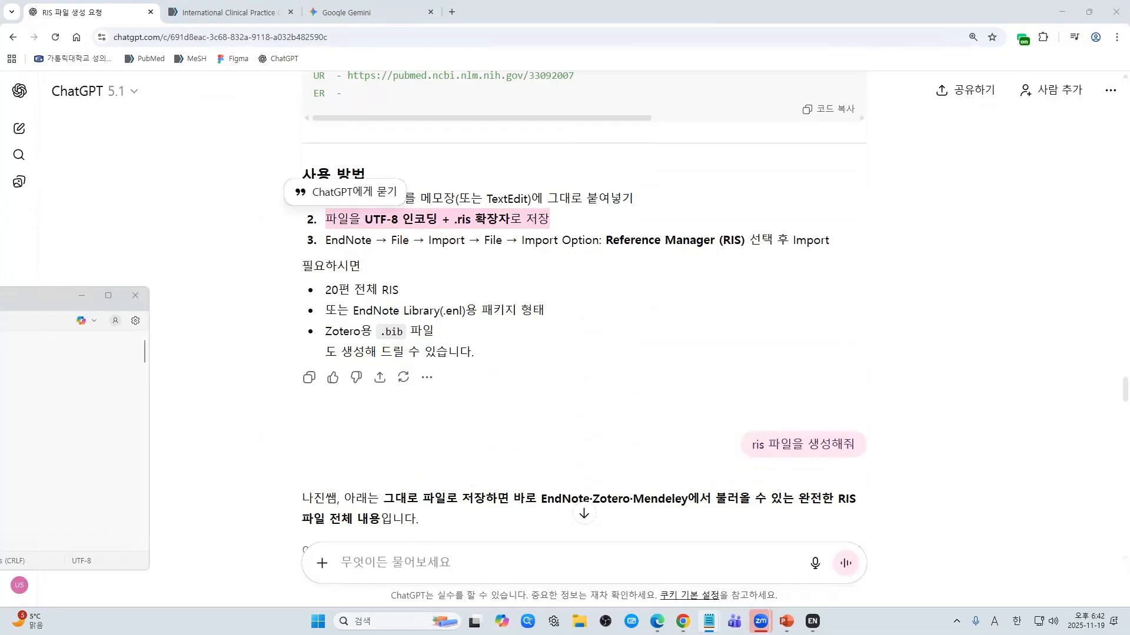
drag(36, 296, 793, 236)
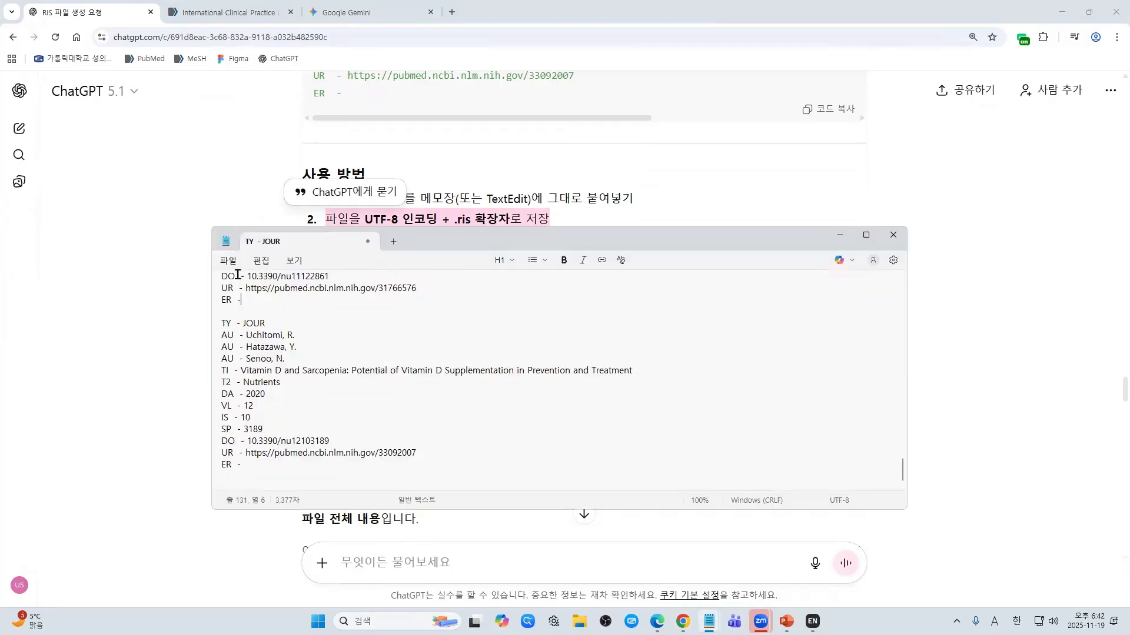
click(236, 264)
mouse_move(229, 264)
click(267, 398)
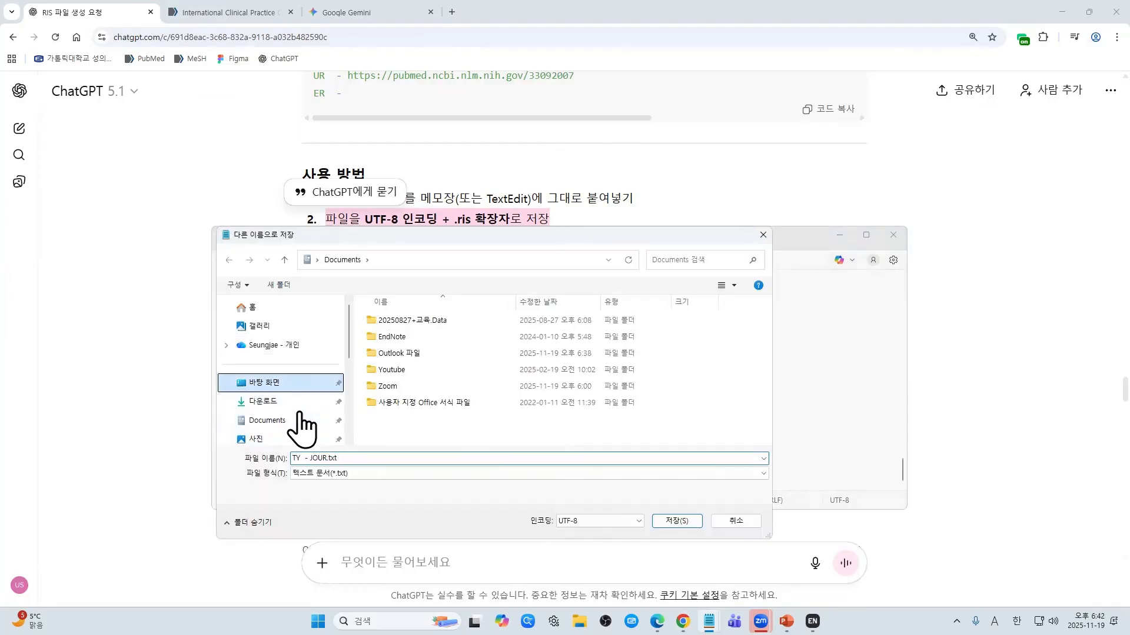
click(348, 459)
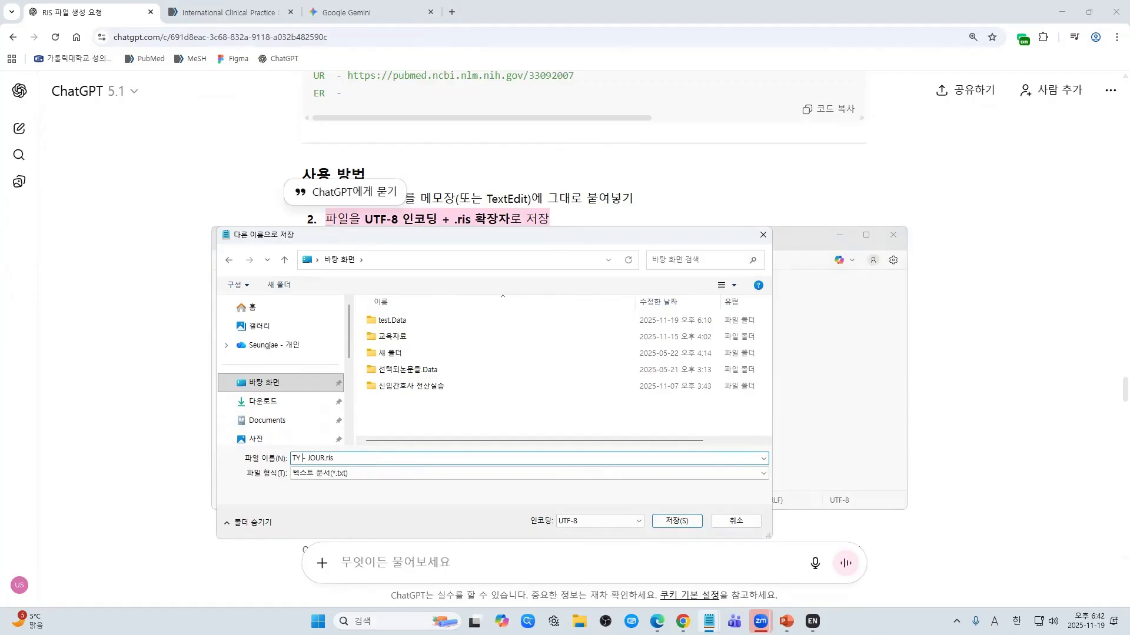
click(602, 522)
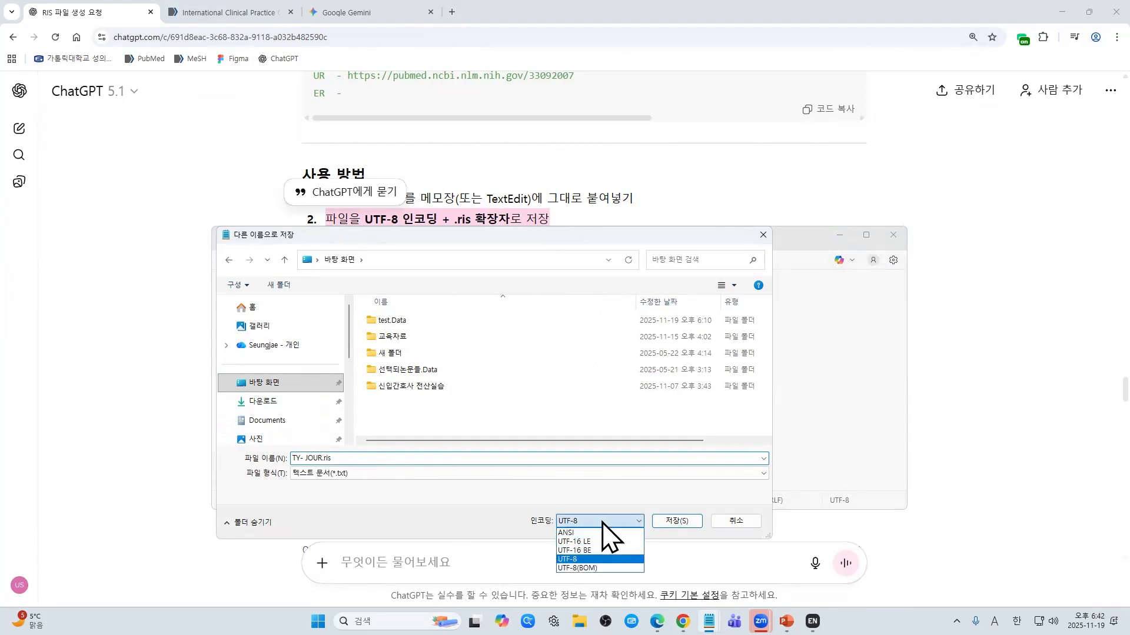
click(615, 560)
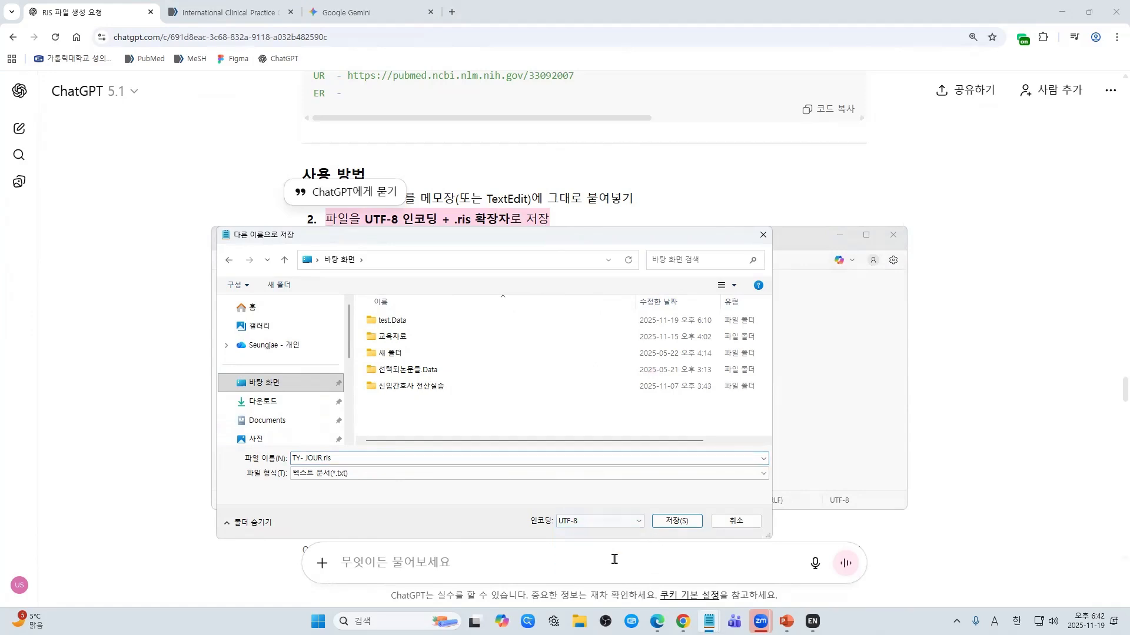
click(671, 522)
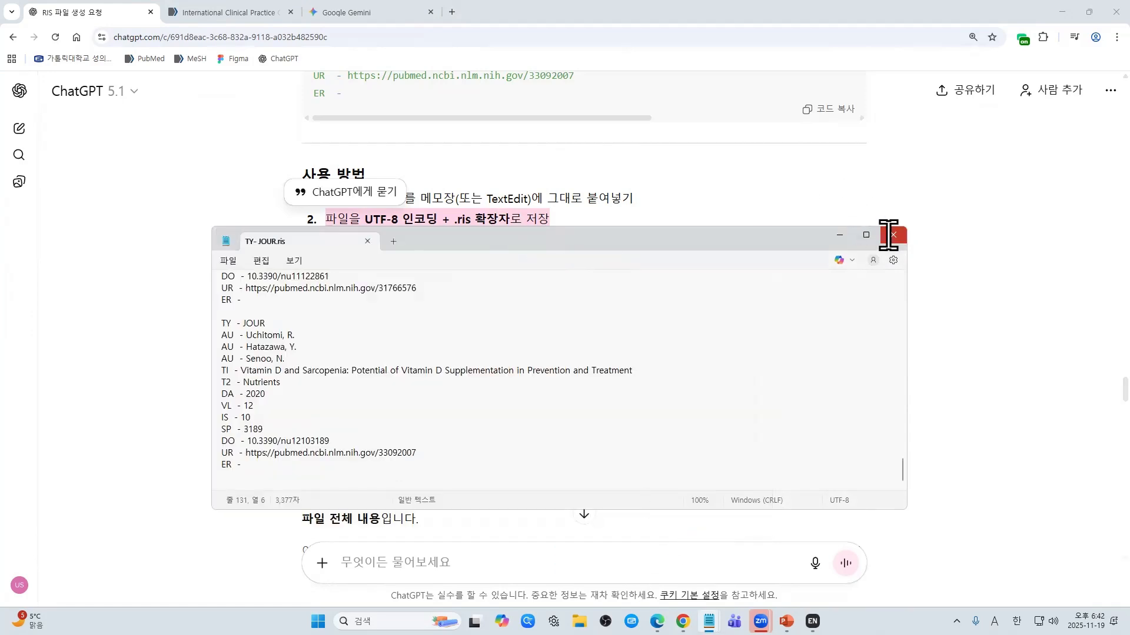
click(888, 235)
click(1064, 13)
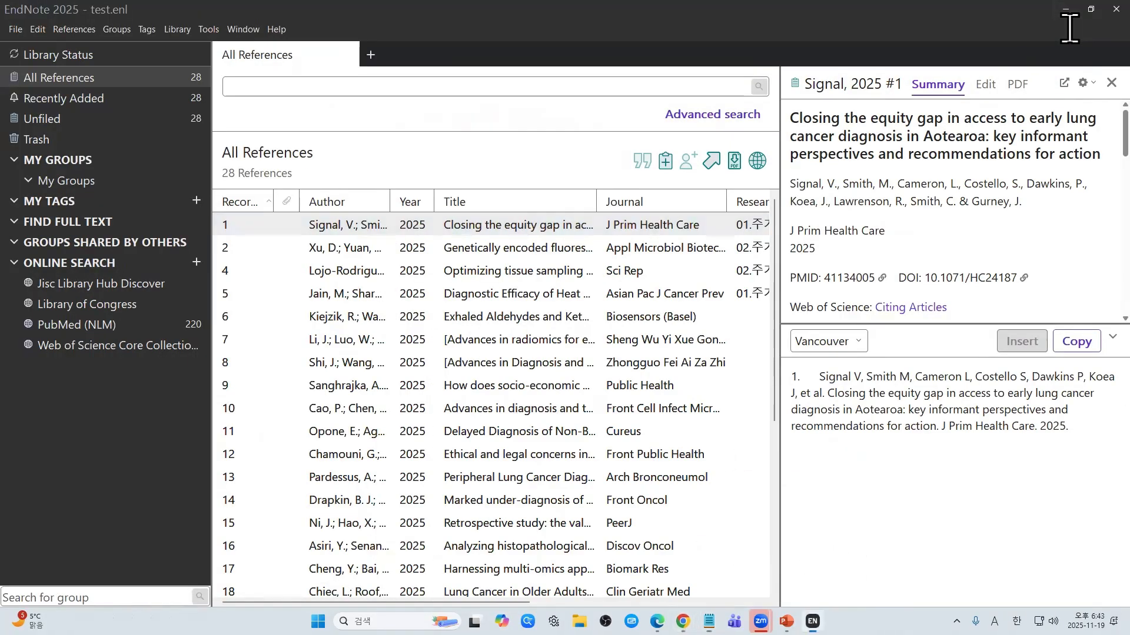
Step: Import the TY- JOUR.ris file from the desktop into the test.enl EndNote library
click(1066, 10)
drag(35, 358, 108, 103)
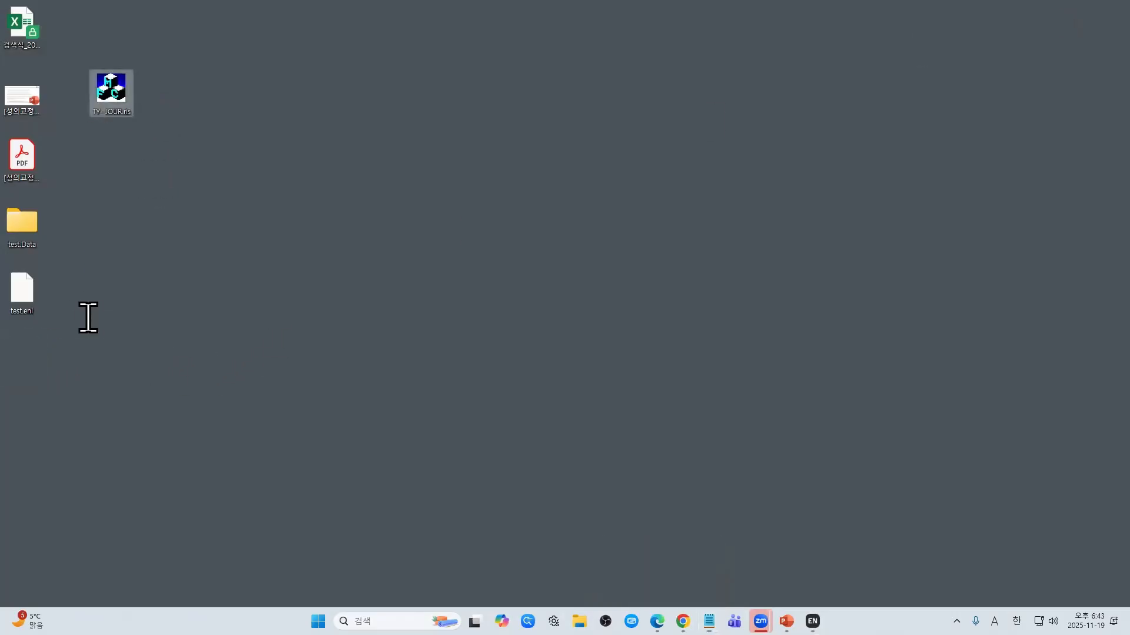
double_click(104, 94)
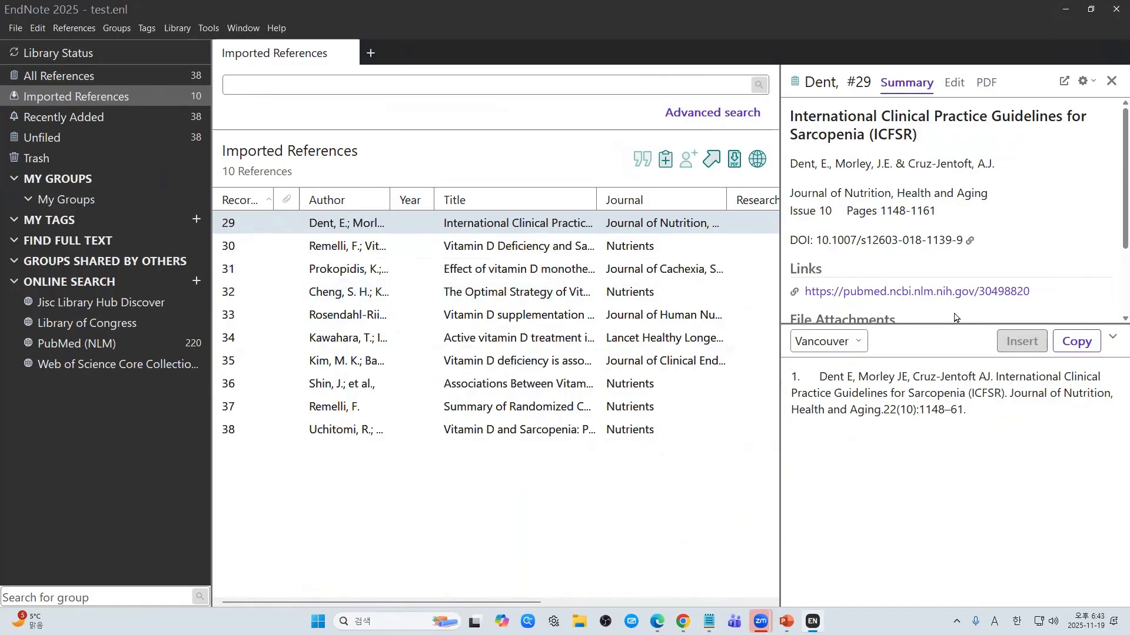
Step: Inspect reference #29's editable fields: empty Year, Part/Supplement and Start Page, filled DOI
drag(945, 323, 945, 426)
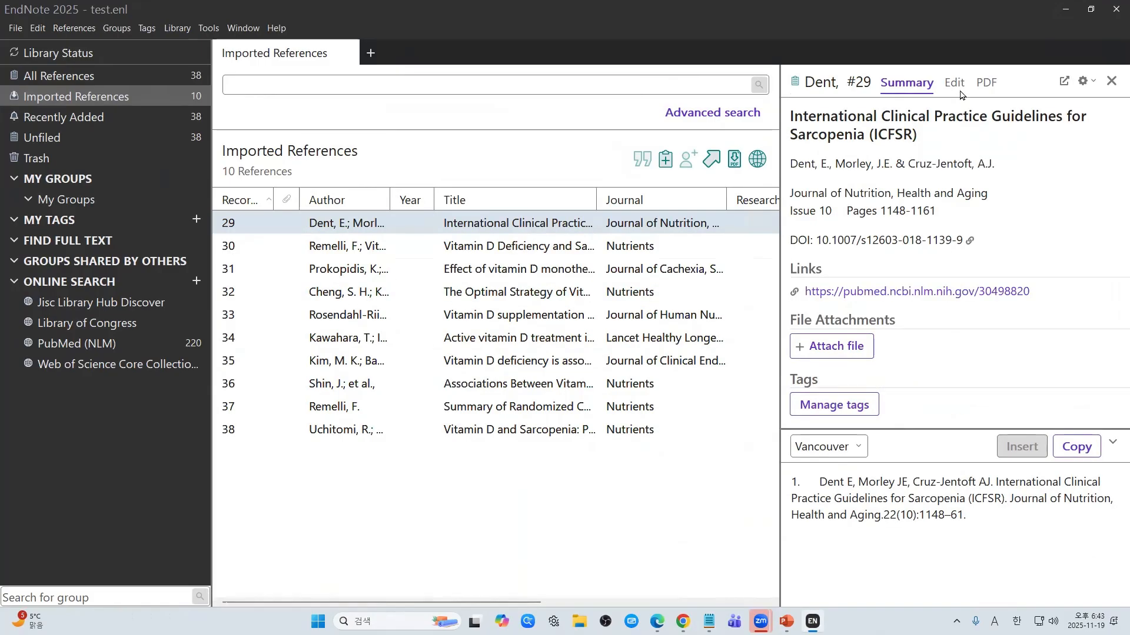
click(956, 85)
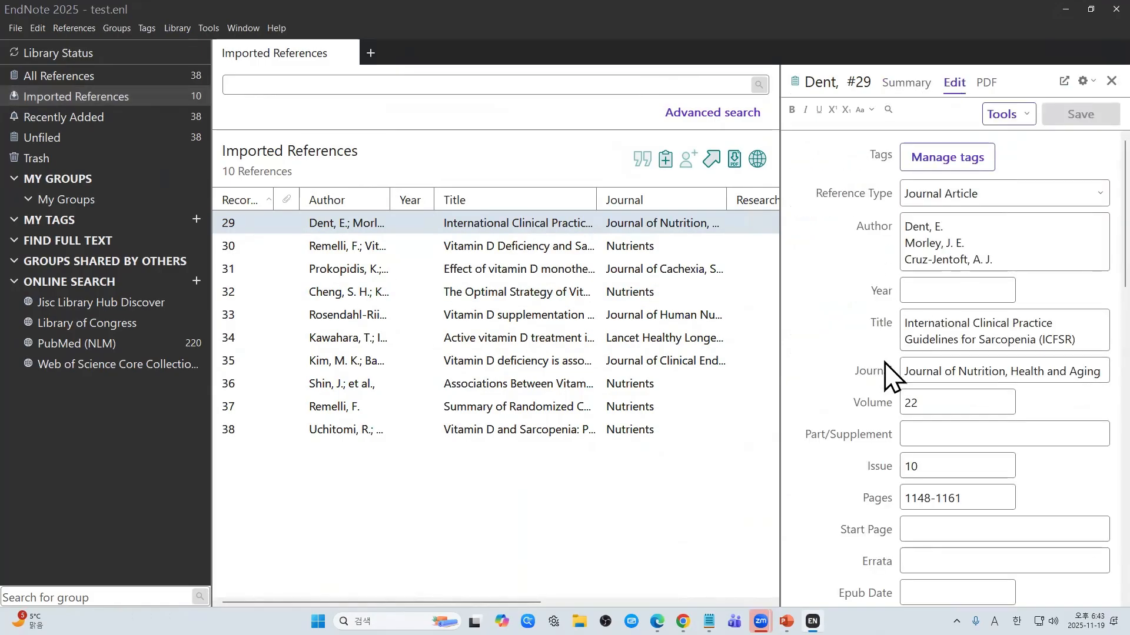
scroll(888, 374, down, 3)
scroll(891, 376, up, 3)
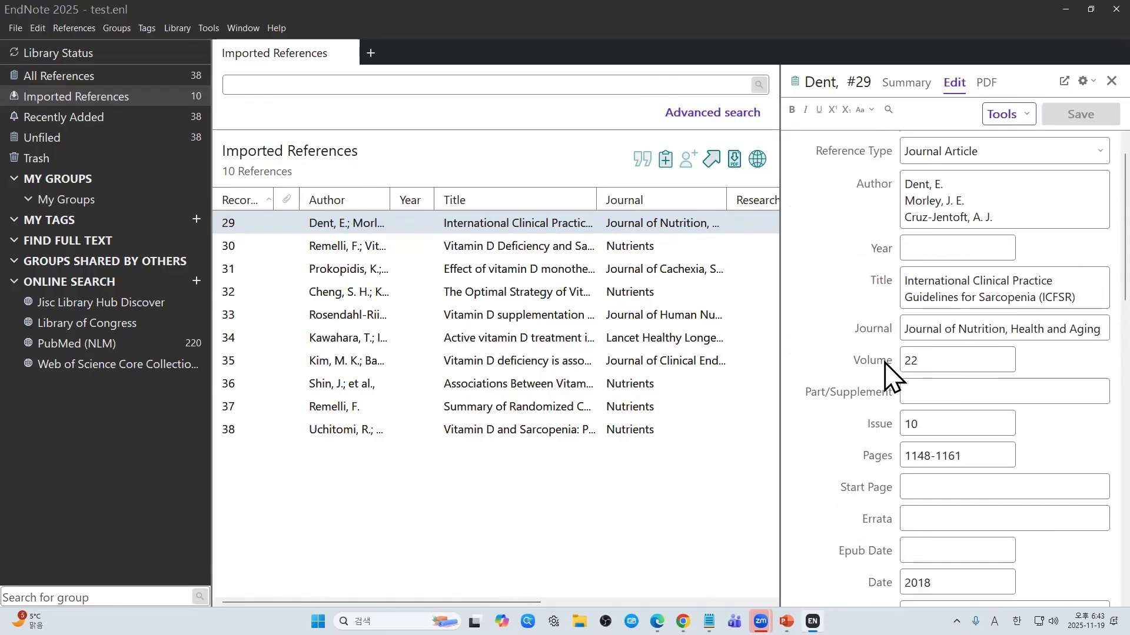
click(952, 248)
click(941, 402)
click(942, 482)
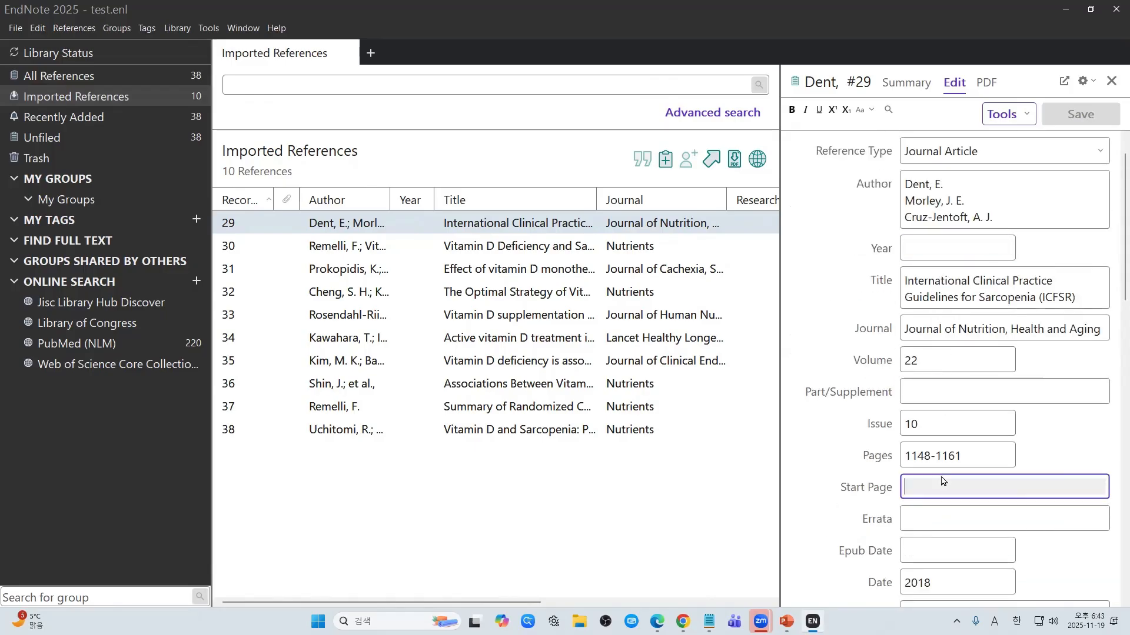
click(938, 252)
scroll(906, 360, down, 2)
scroll(912, 374, down, 5)
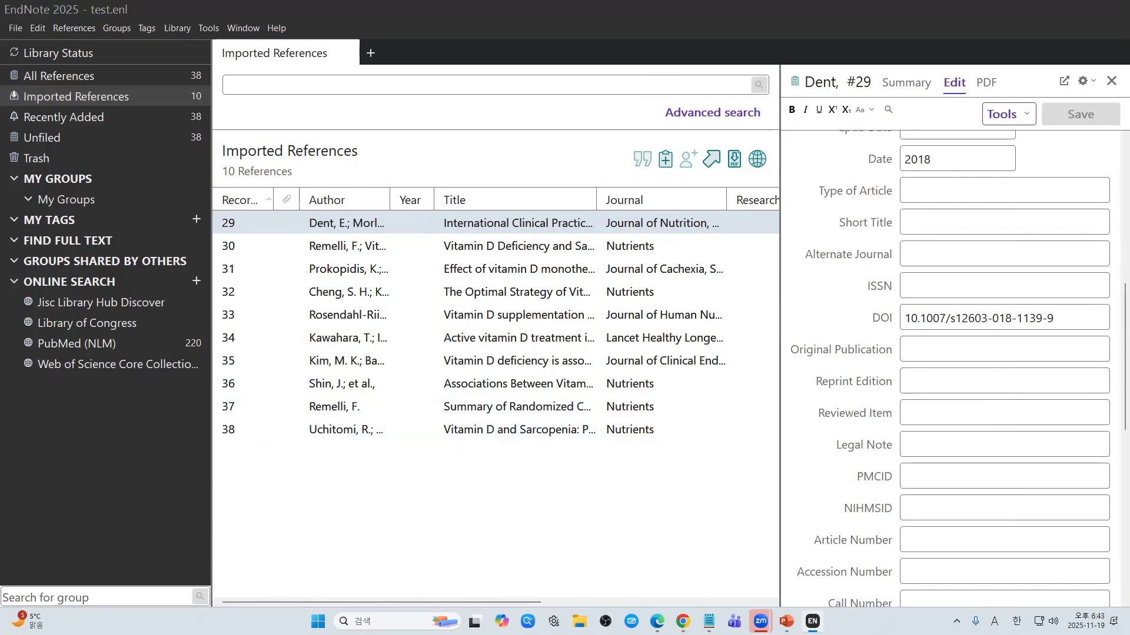
key(alt+Tab)
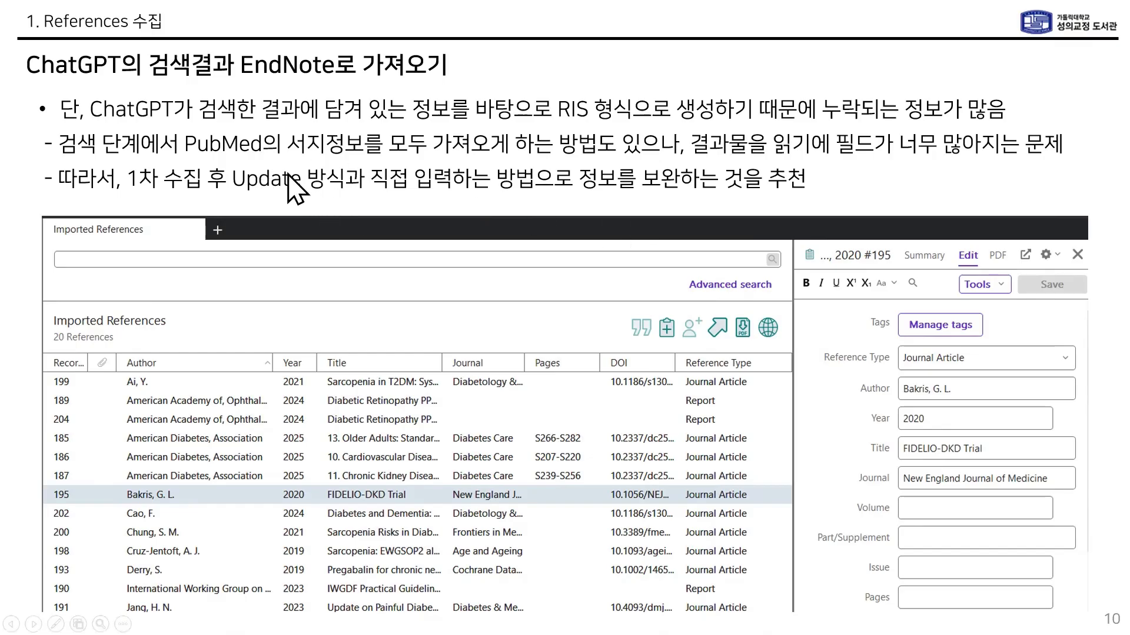
Step: Go to slide 11, on filling empty fields from the DOI via Find Reference Updates
click(495, 334)
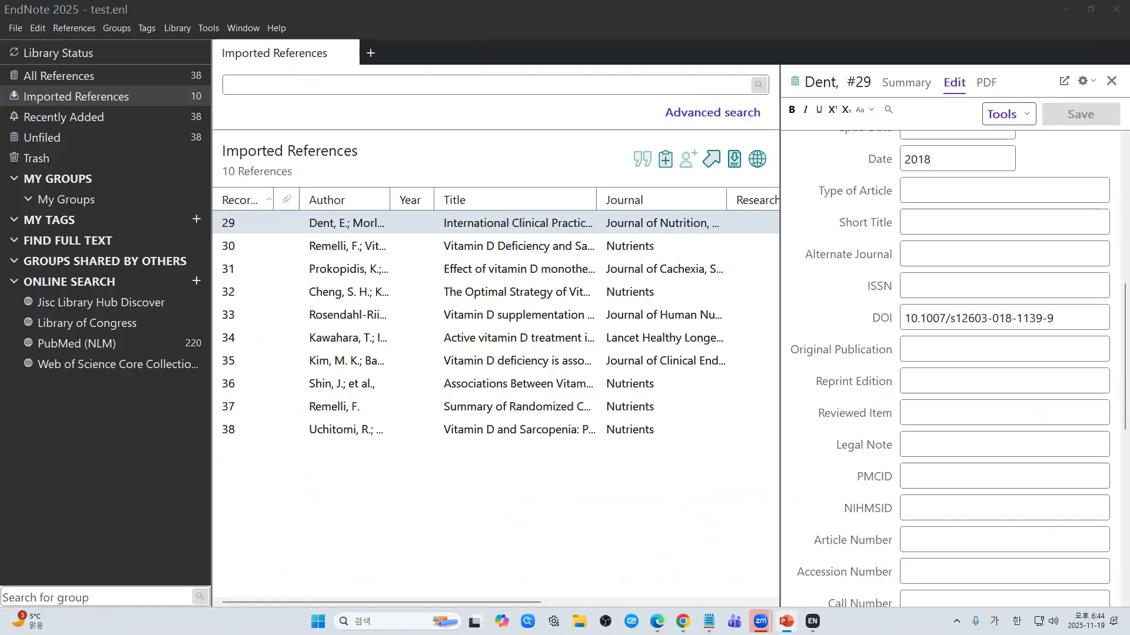
Step: Select all ten imported references and run Find Reference Updates on them
click(551, 519)
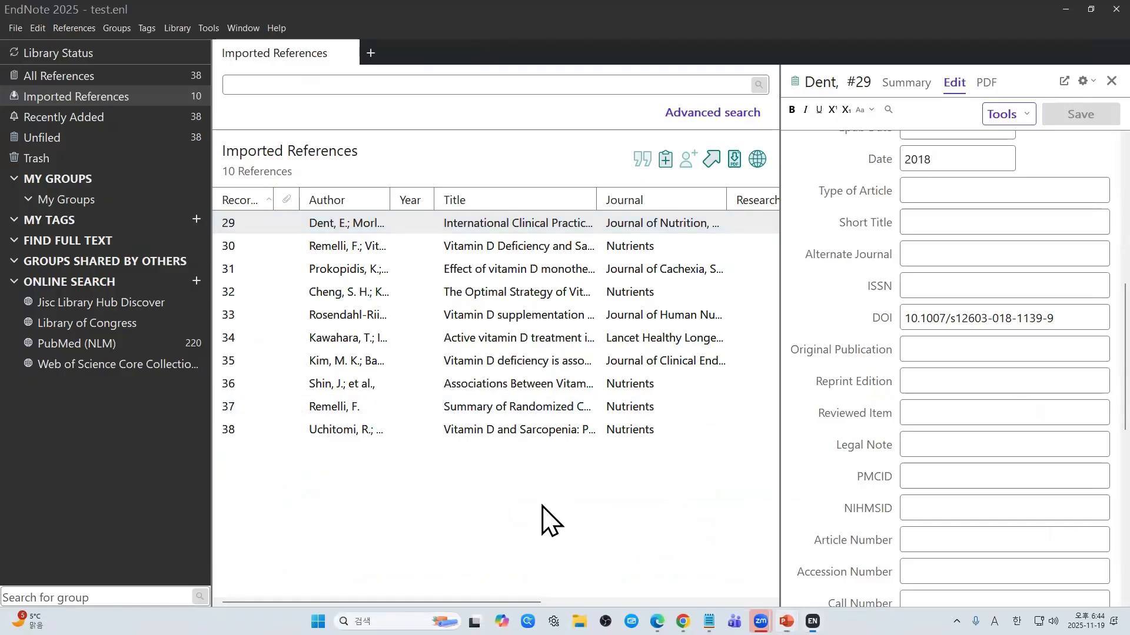
click(585, 247)
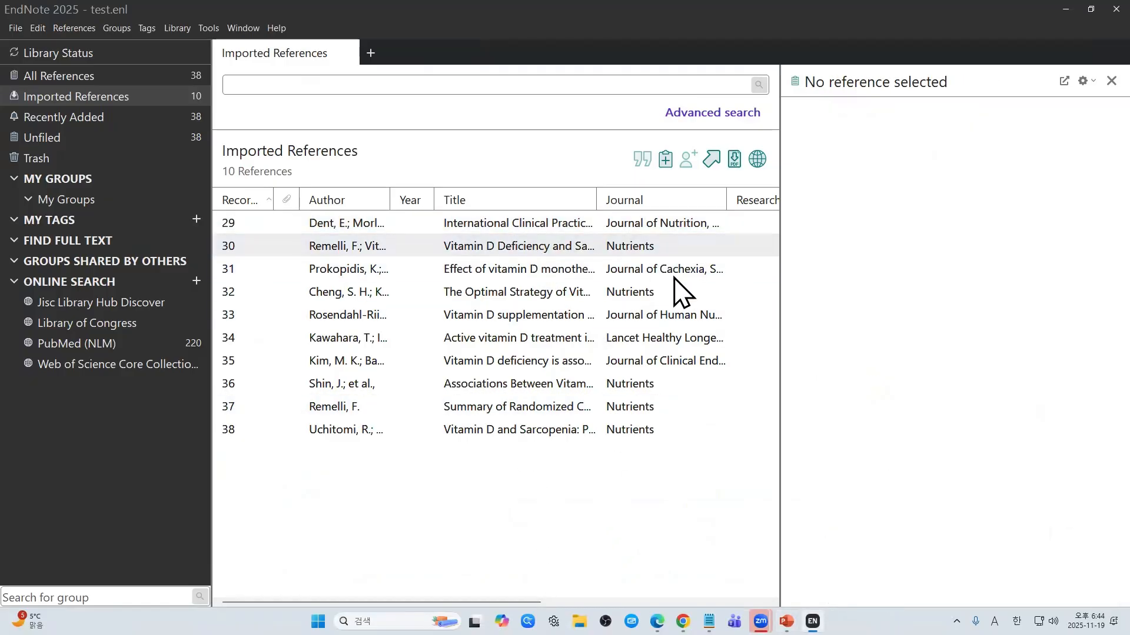
click(614, 338)
drag(677, 490, 350, 214)
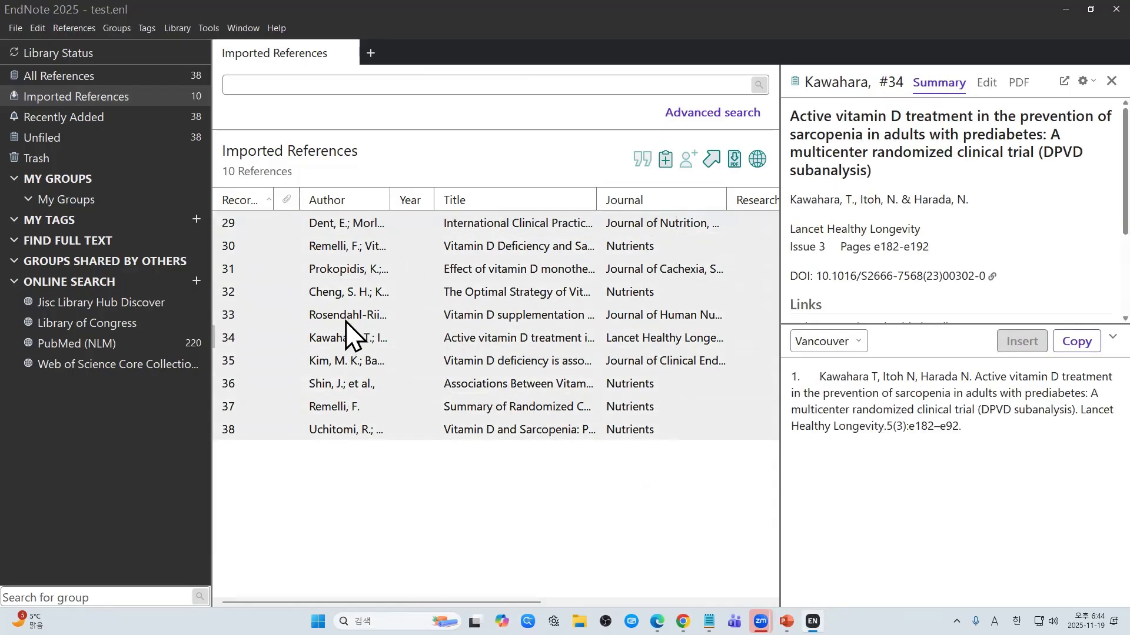
right_click(395, 313)
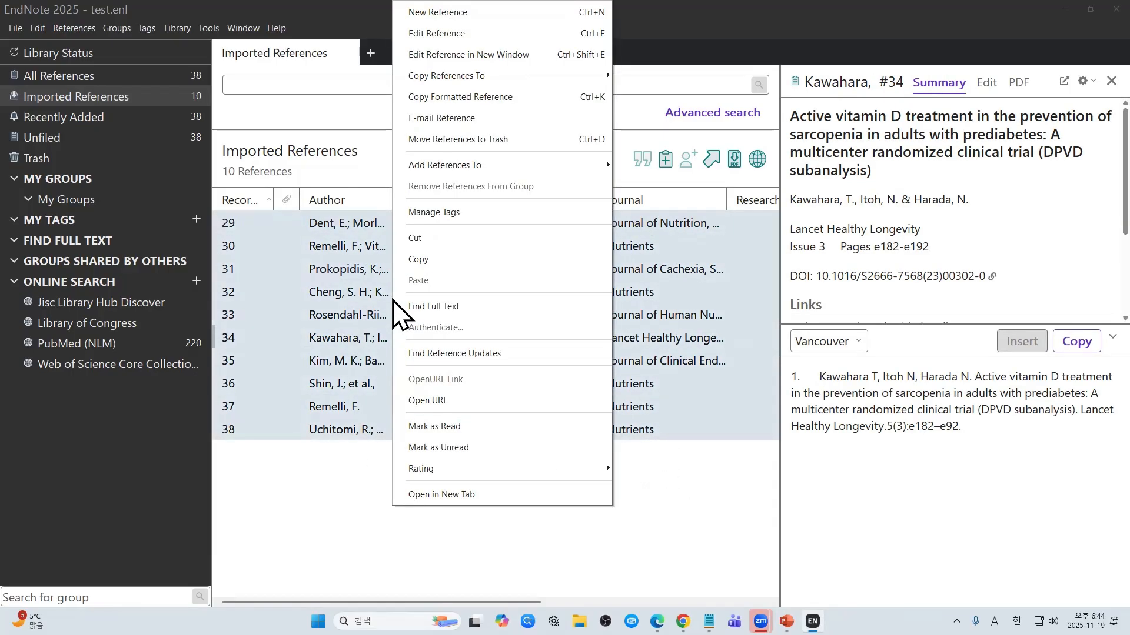
click(479, 353)
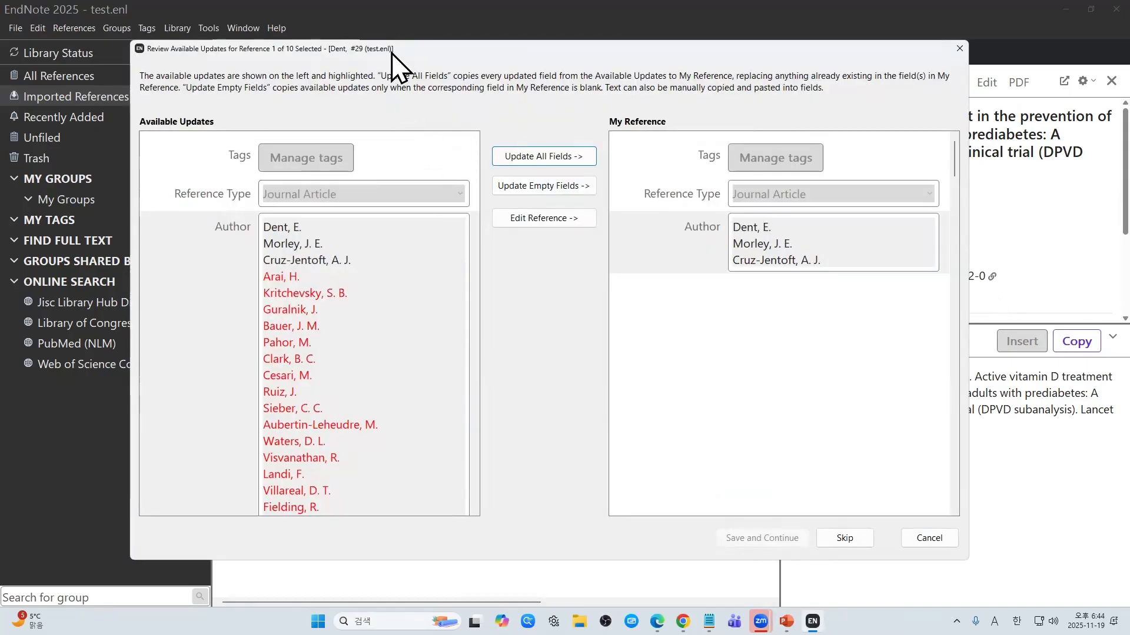
Step: Review the suggested updates for Dent #29, including Year 2018, and accept all fields
scroll(386, 333, down, 10)
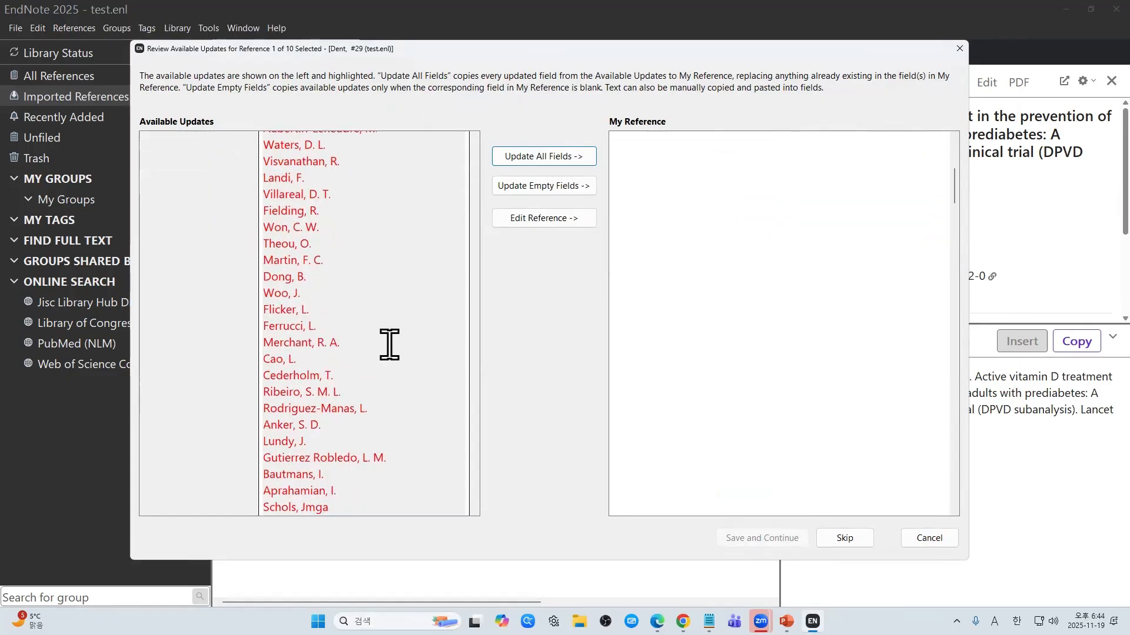
scroll(282, 318, down, 2)
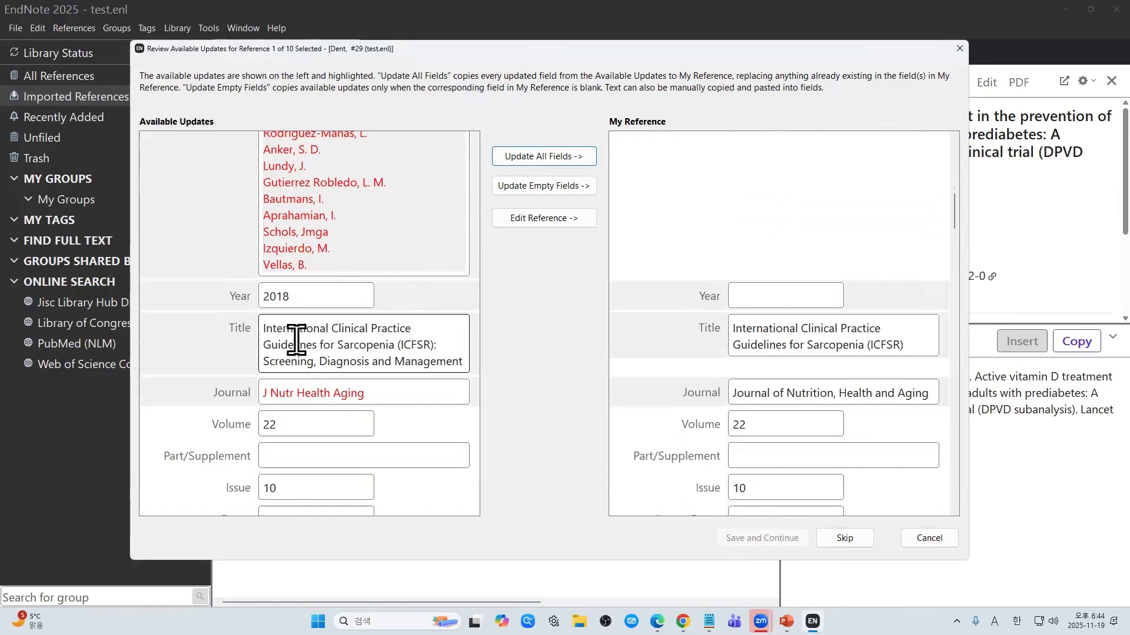
double_click(310, 295)
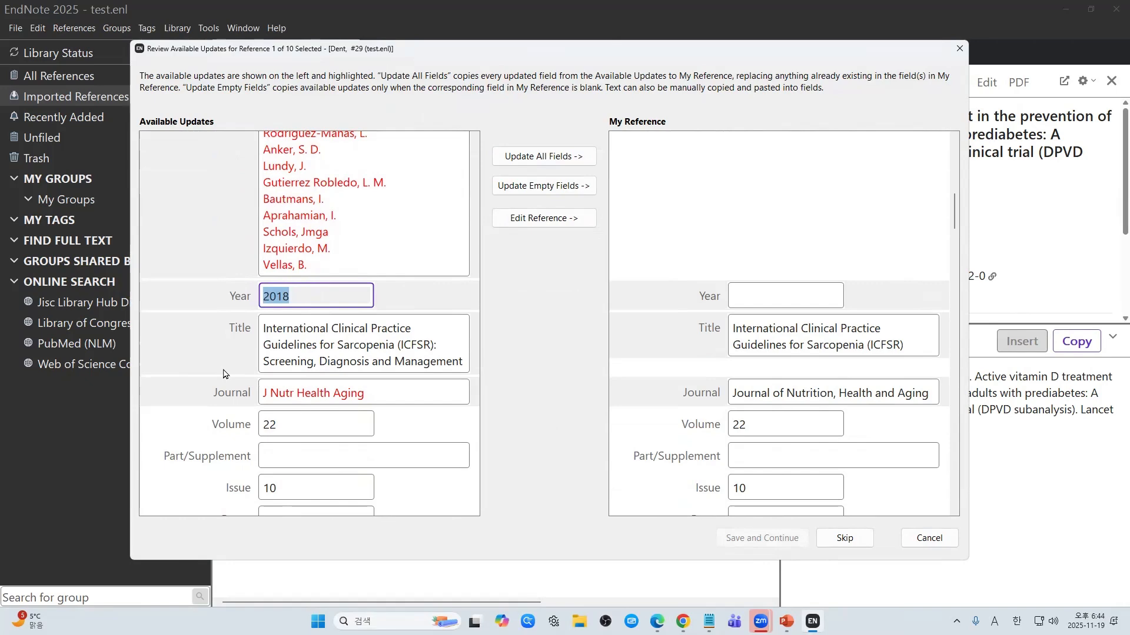
click(785, 297)
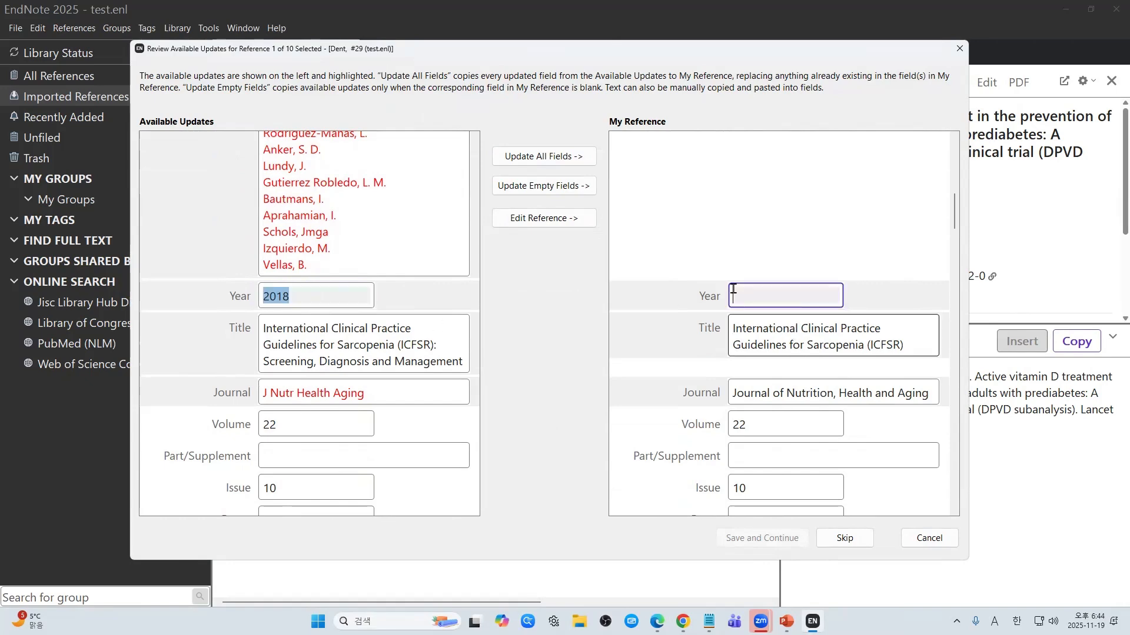
scroll(386, 335, down, 7)
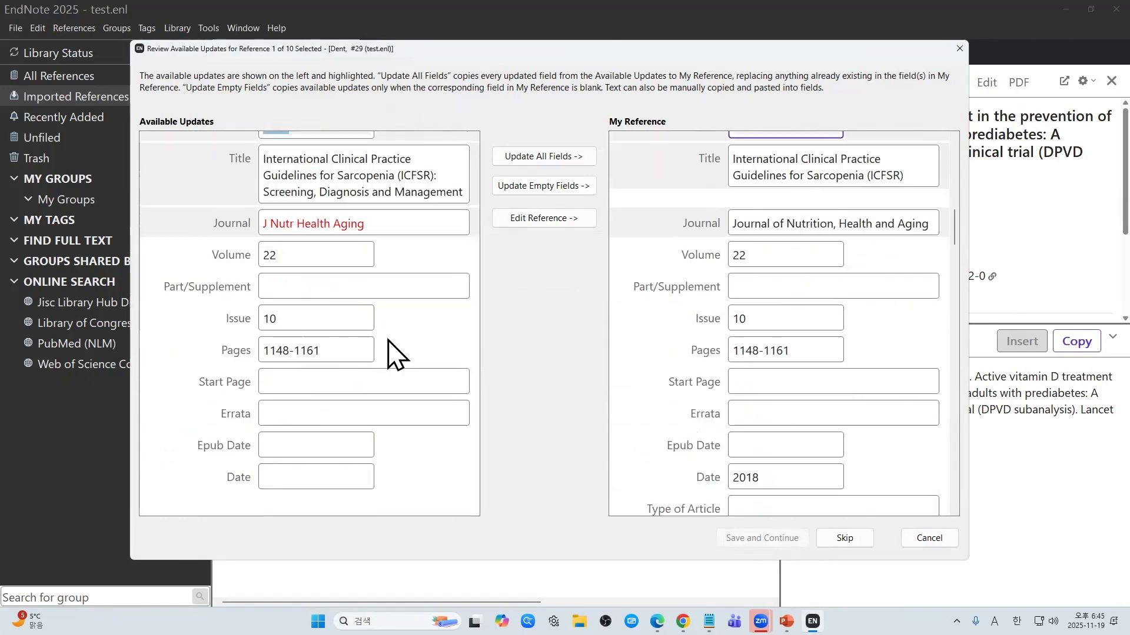
scroll(389, 336, down, 4)
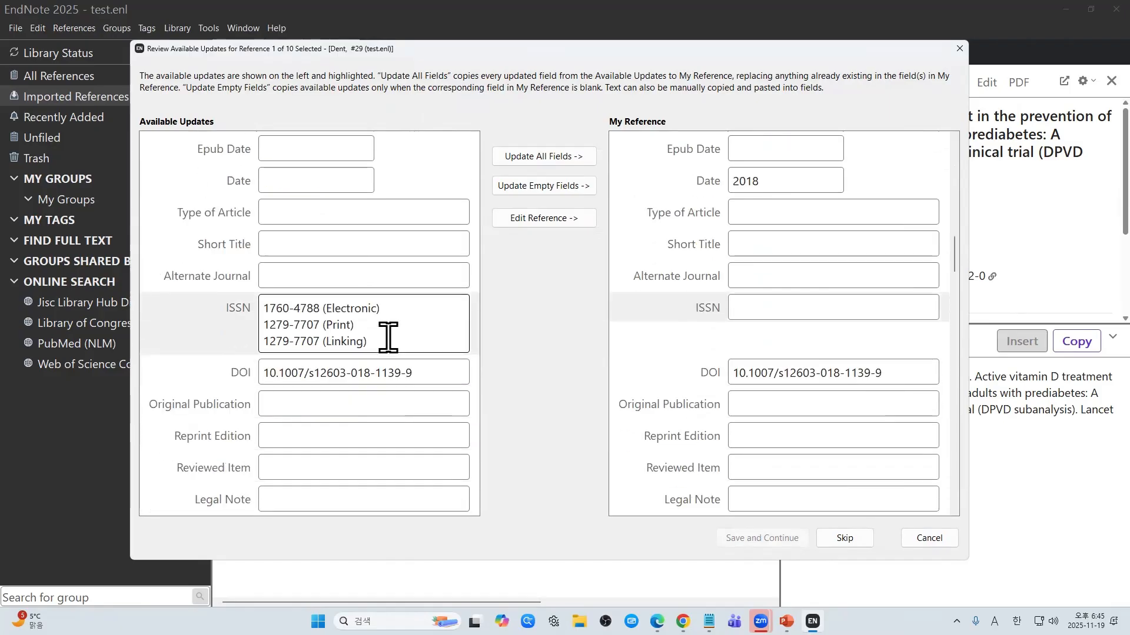
scroll(389, 337, up, 12)
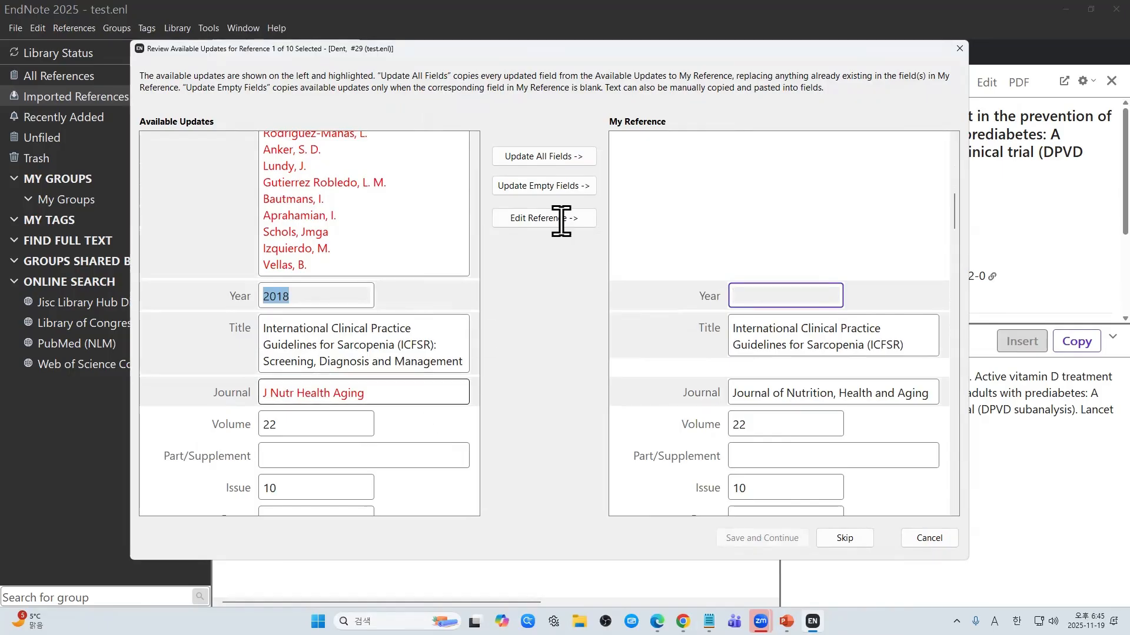
click(569, 157)
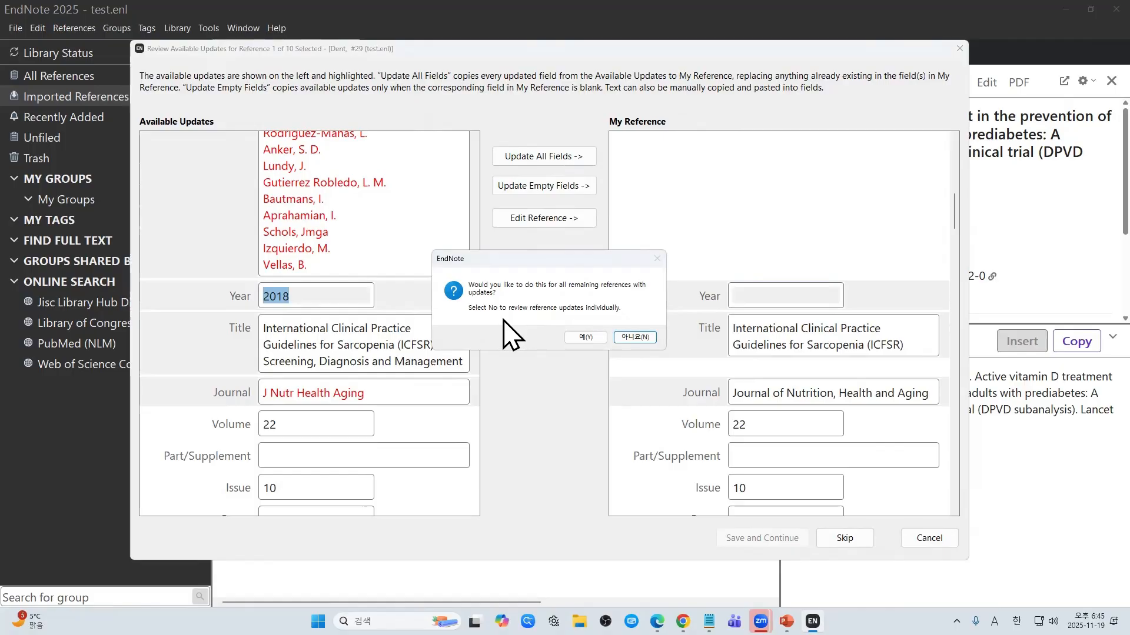
Step: Answer 예(Y) to apply the updates to all remaining references, then return to PowerPoint
click(588, 339)
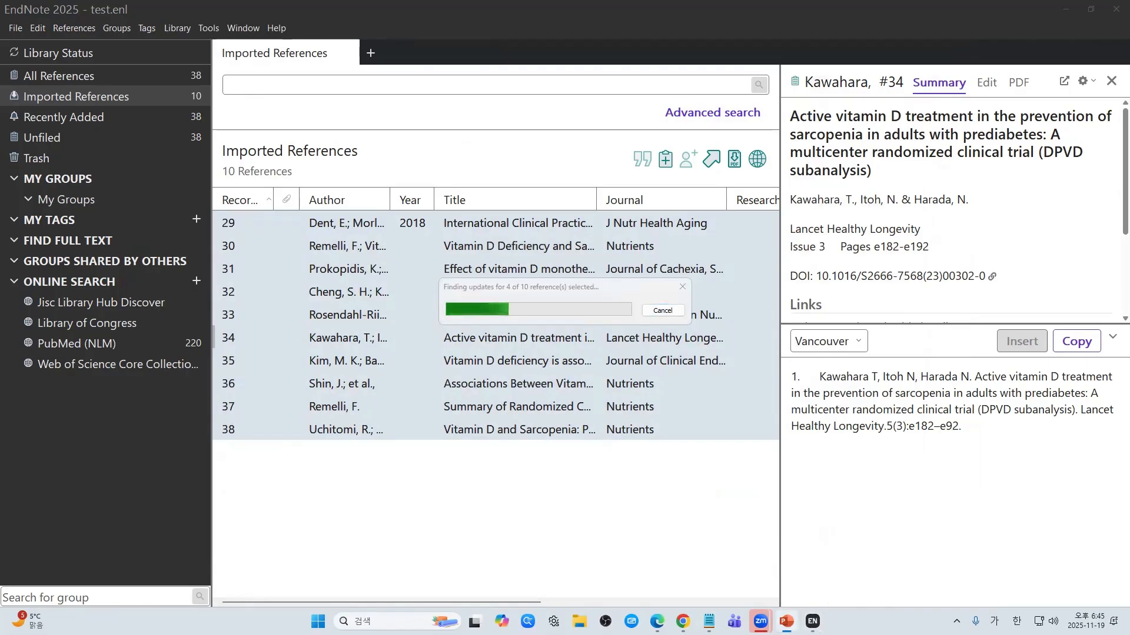
key(alt+Tab)
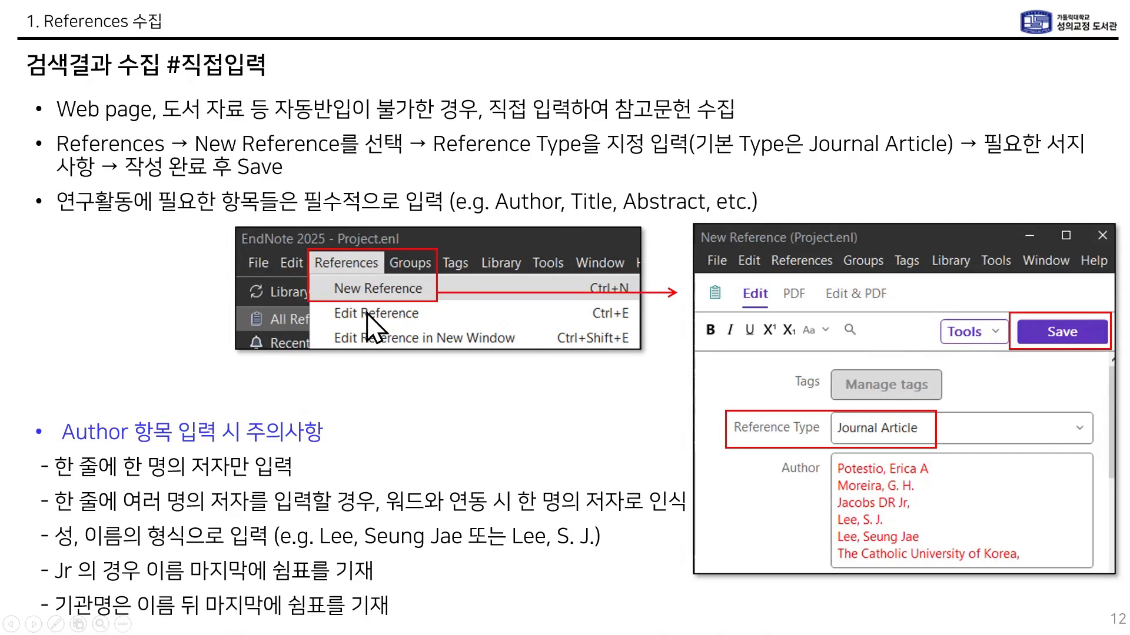
Step: Step back to slide 9, then forward to slide 13 on Book, Book Section and Web Page references
key(Left)
key(Left)
key(Left)
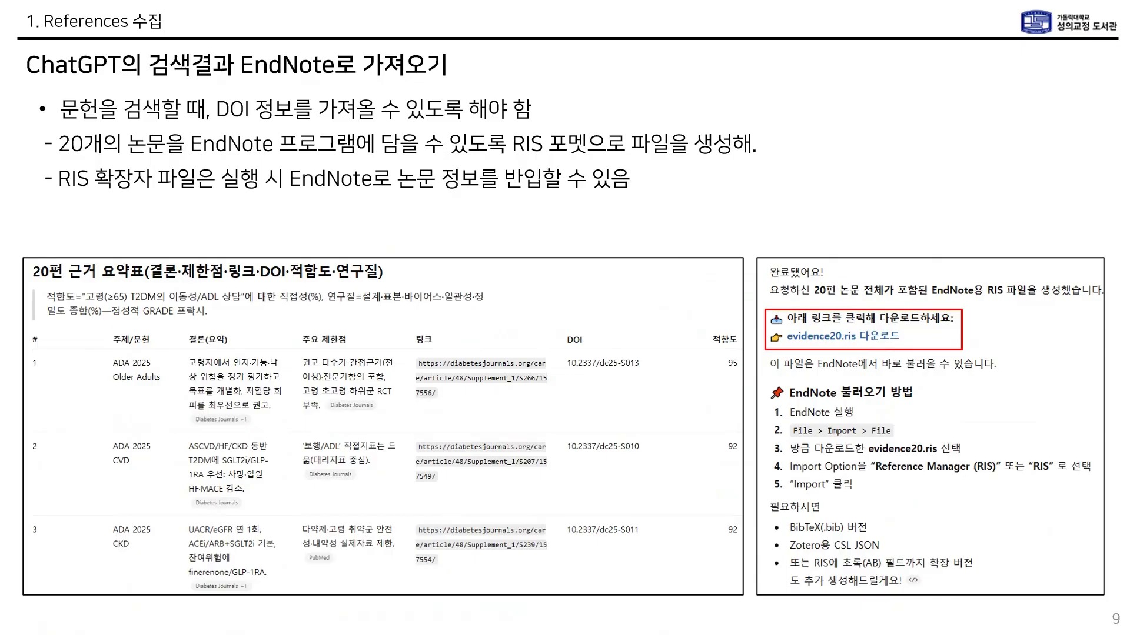
key(Right)
key(Right)
key(Right)
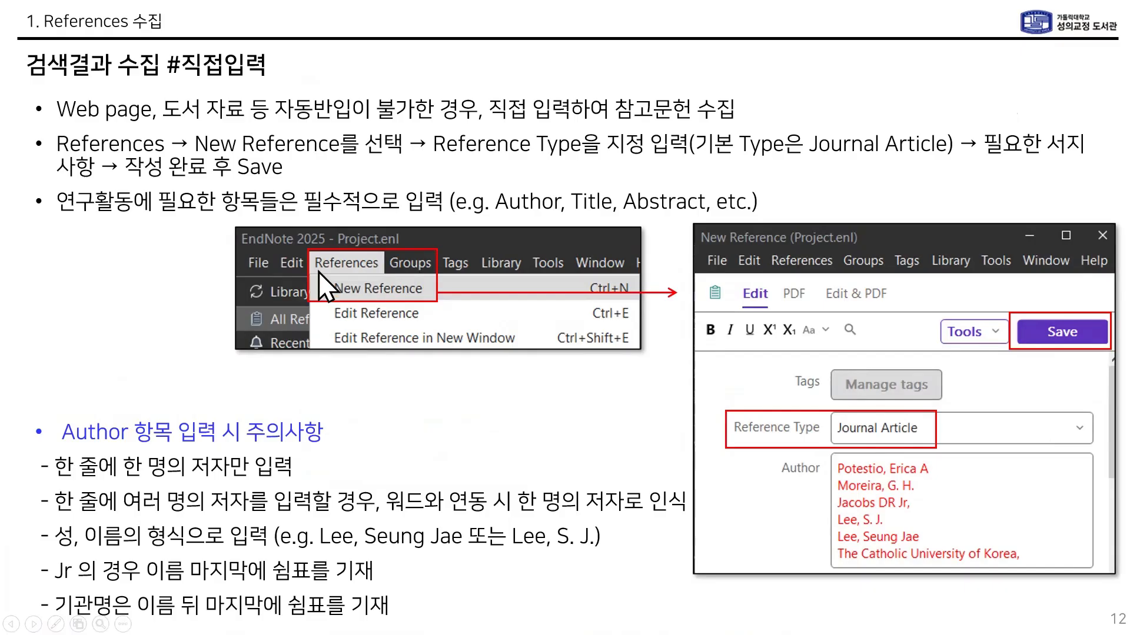
key(Right)
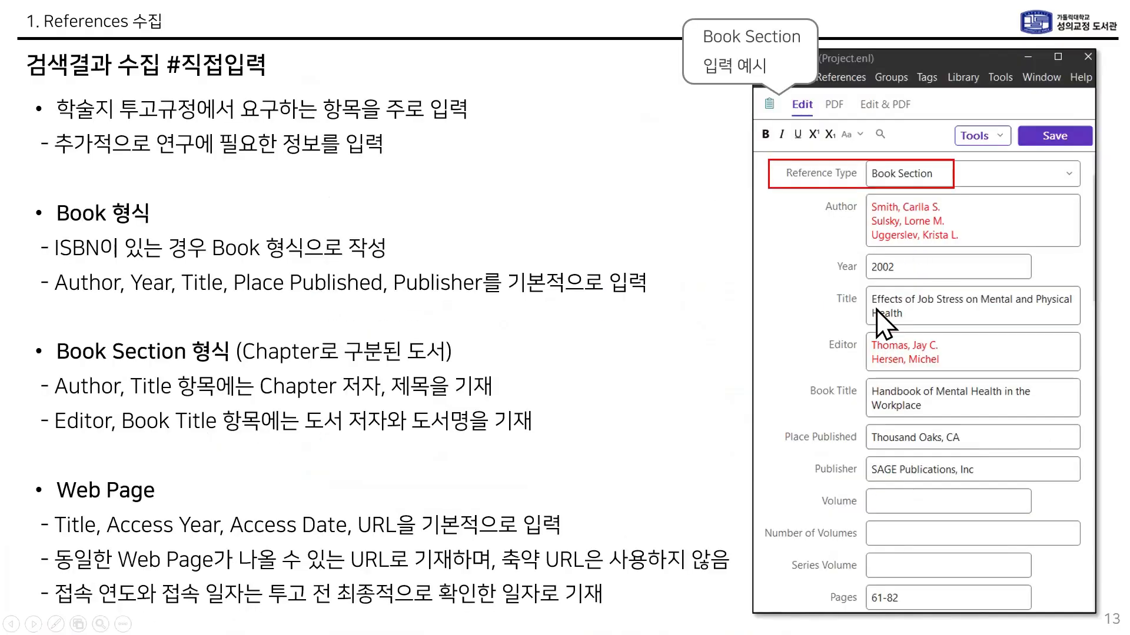
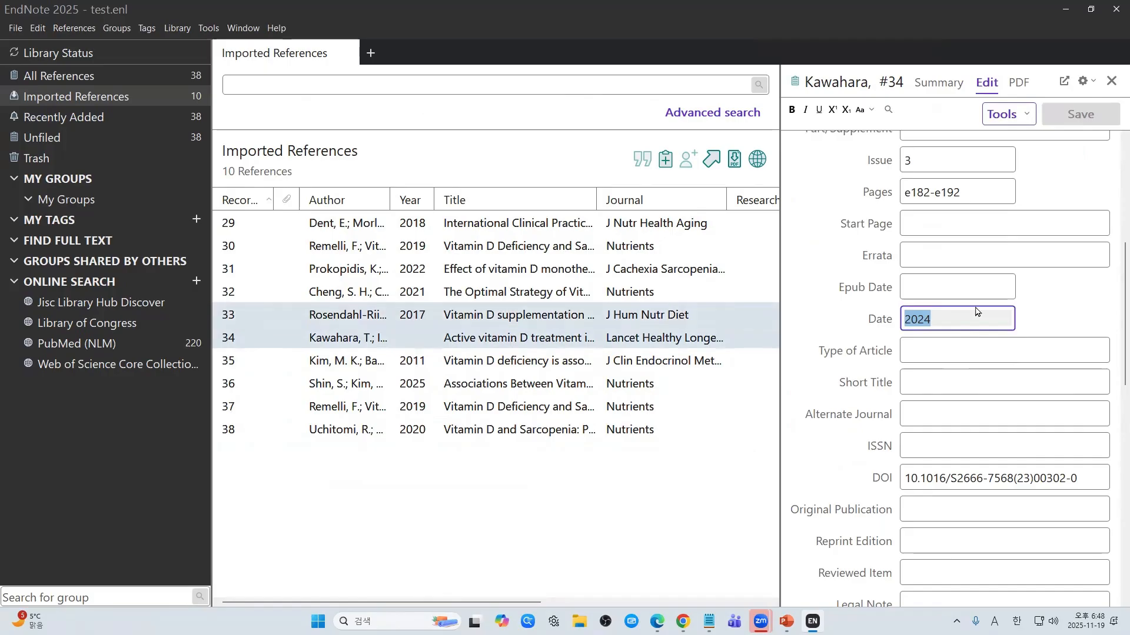
Step: Cut 2024 out of reference #34's Date field
key(ctrl+x)
scroll(971, 318, up, 2)
Step: Paste 2024 into the Year field of reference #34 and save the reference
click(1041, 252)
key(ctrl+v)
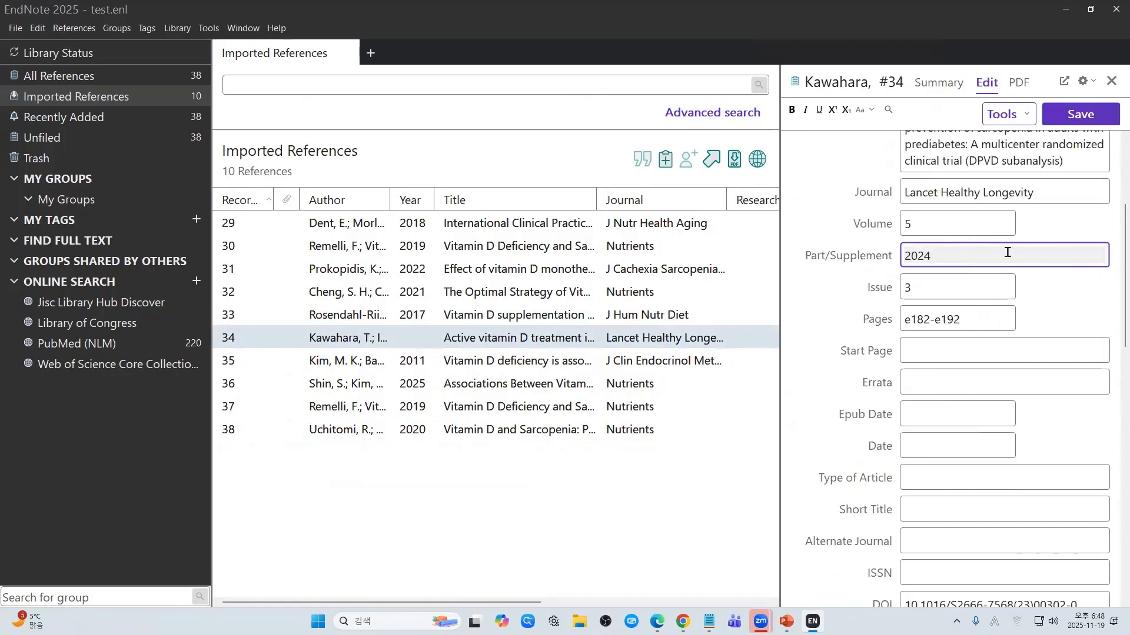
key(ctrl+z)
scroll(1004, 261, up, 2)
scroll(1004, 260, up, 2)
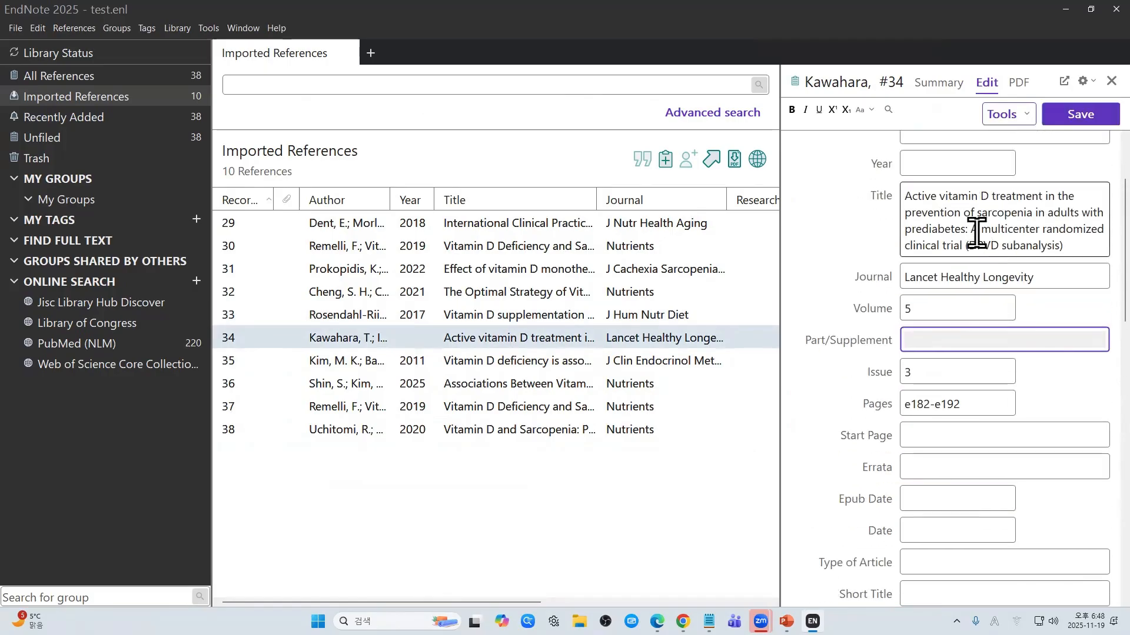
click(983, 206)
key(ctrl+v)
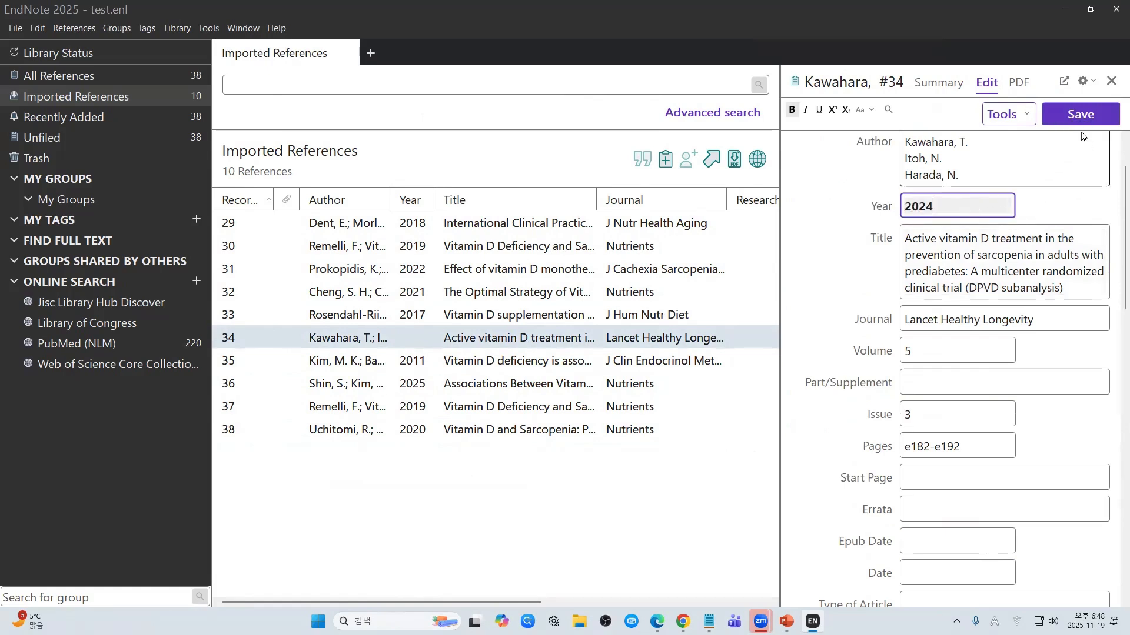
click(1081, 116)
Step: Leave the reference editor and show the My Groups set
double_click(972, 213)
click(993, 180)
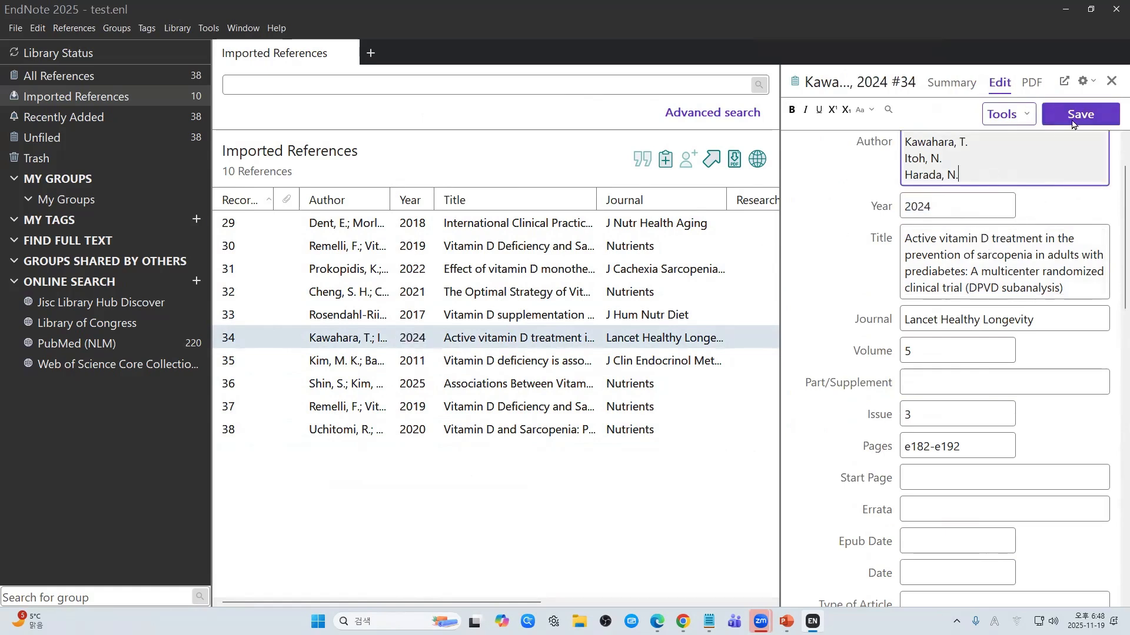
scroll(983, 250, up, 3)
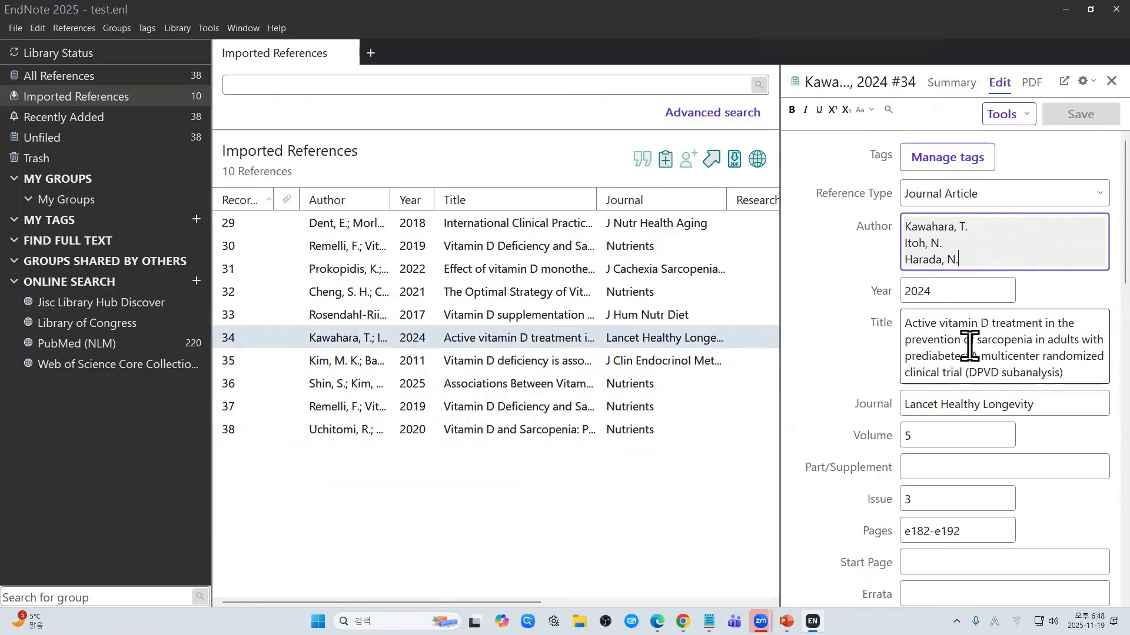
click(97, 203)
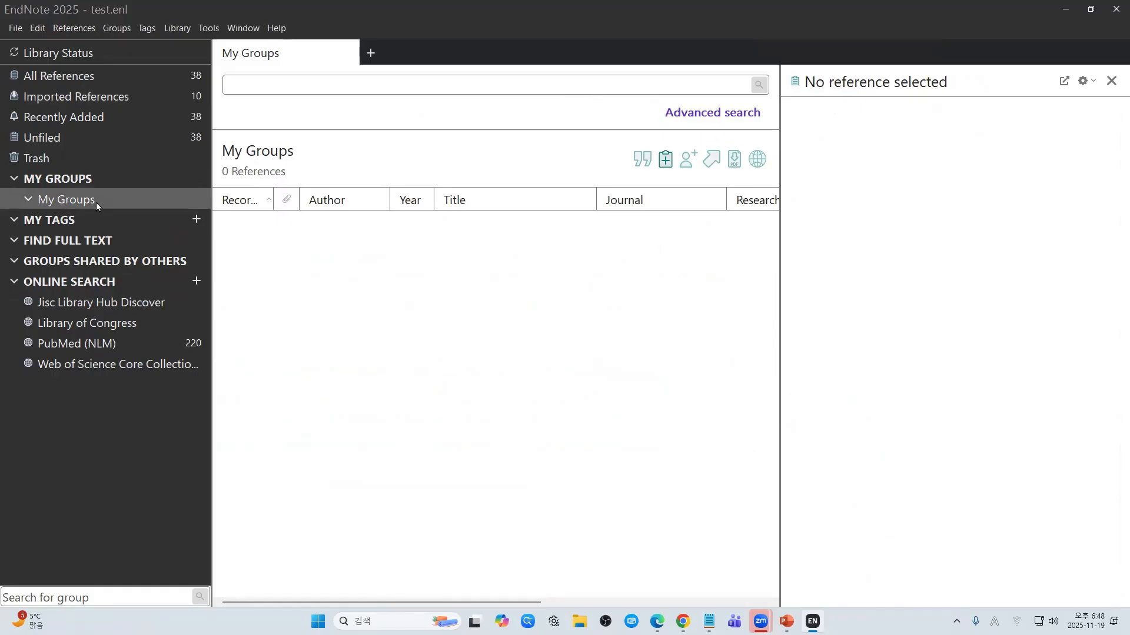
Step: Create two groups under My Groups, each keeping the default name New Group
right_click(96, 202)
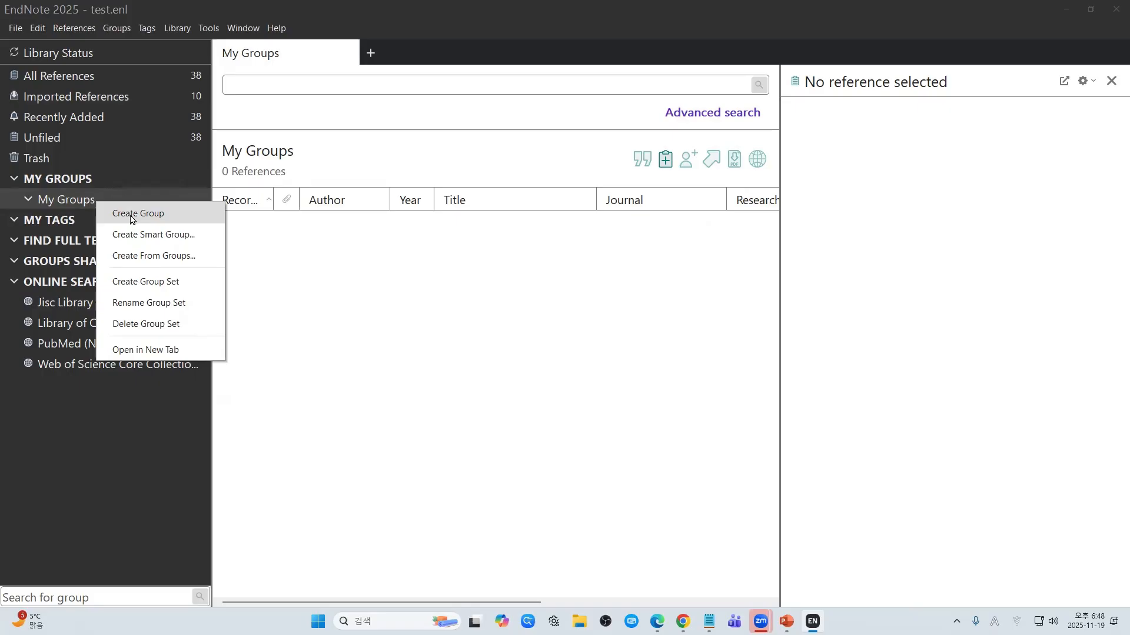
click(131, 213)
click(164, 197)
right_click(164, 196)
click(168, 202)
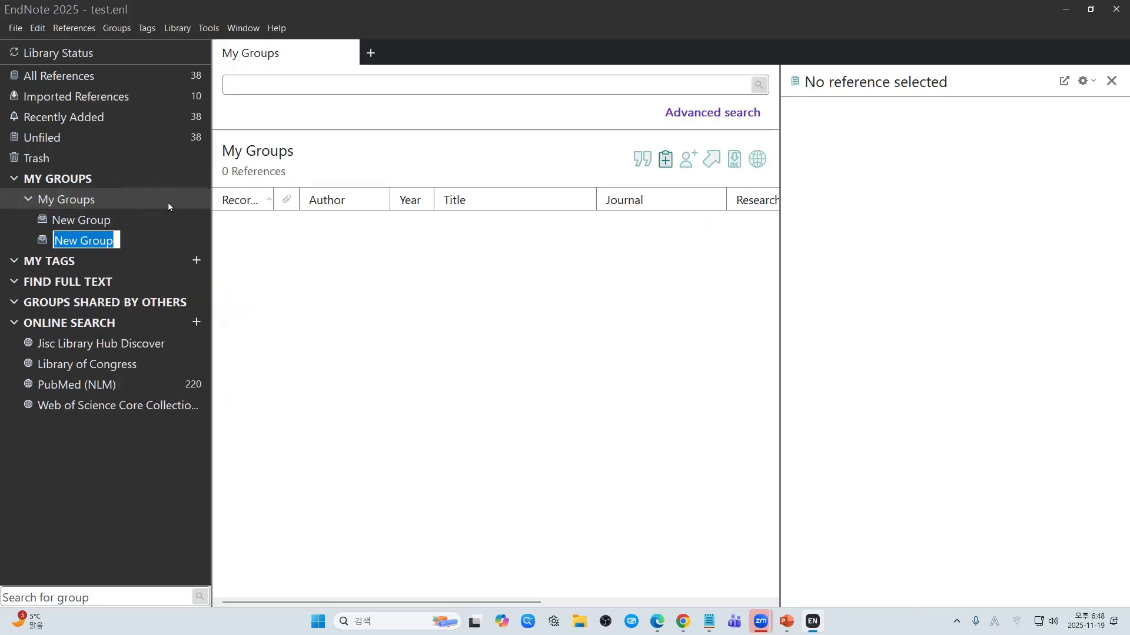
click(168, 204)
Step: Add a third and fourth New Group under My Groups, then browse the new groups
right_click(167, 204)
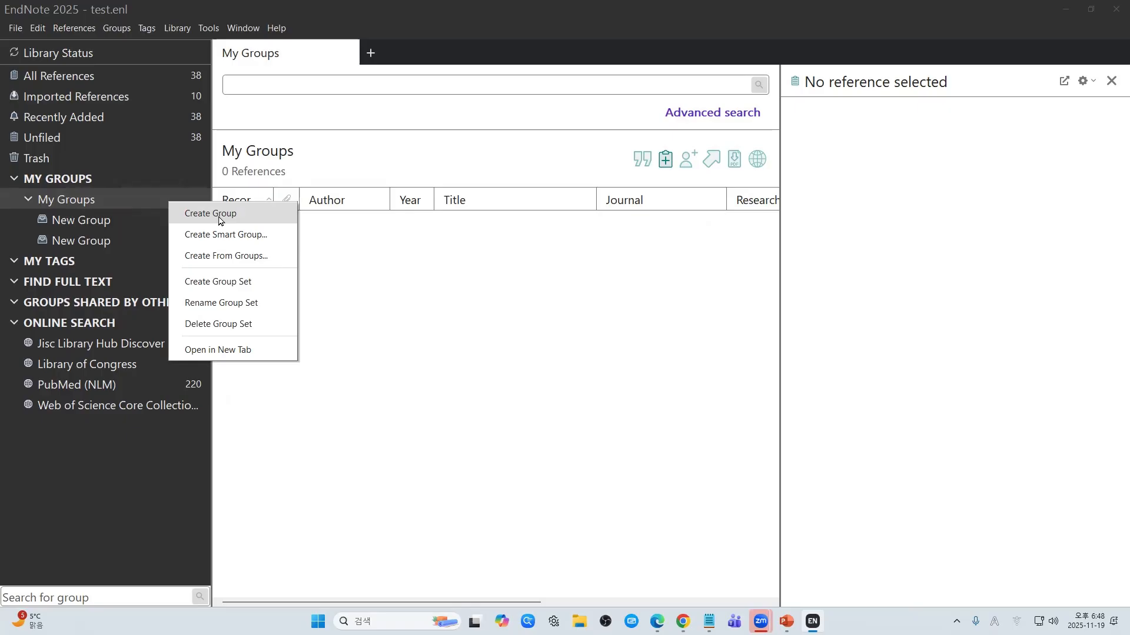
click(220, 219)
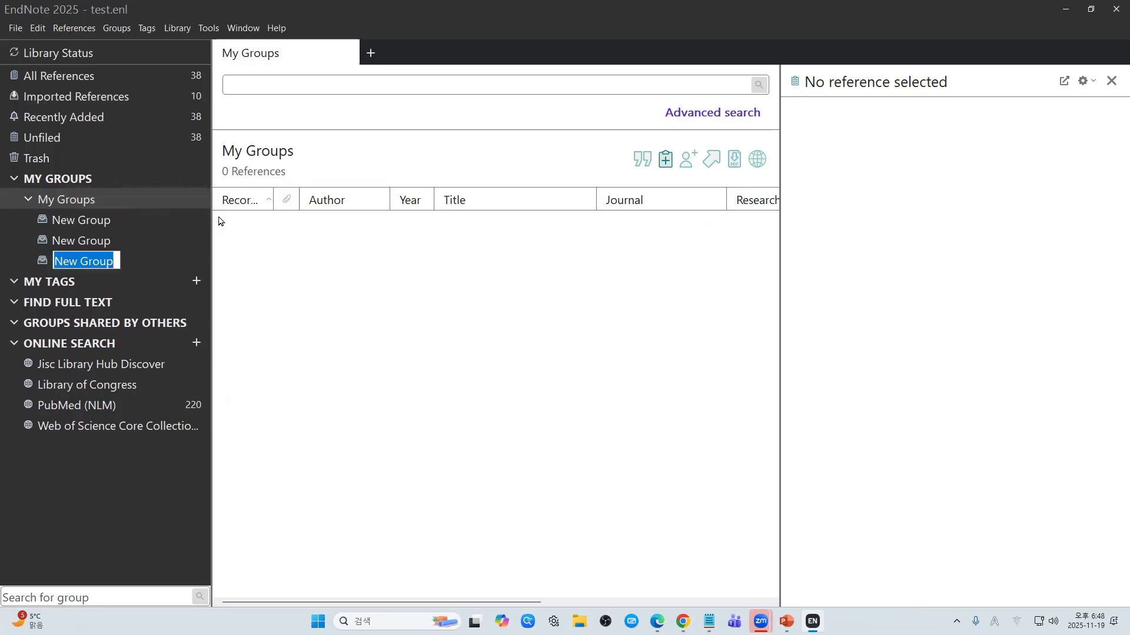
click(121, 227)
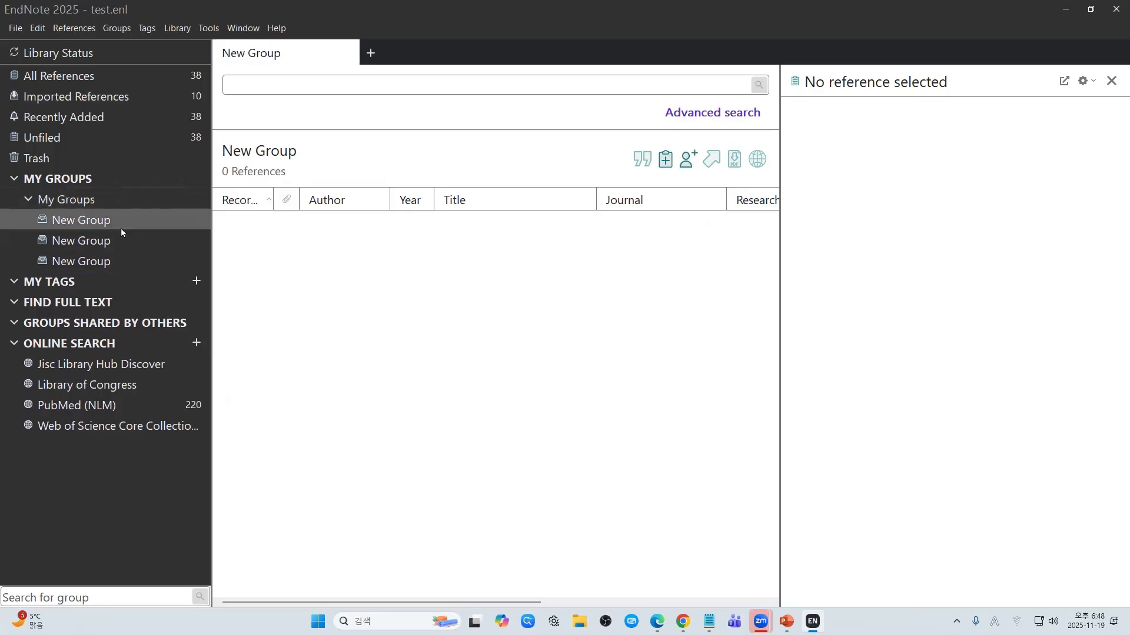
right_click(171, 224)
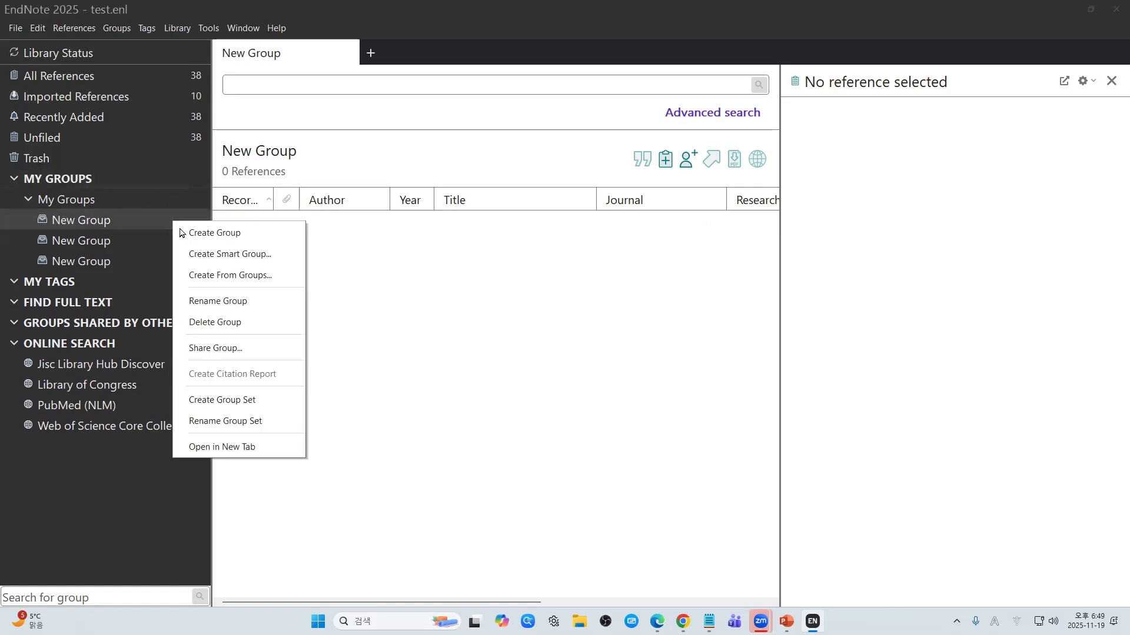
click(235, 234)
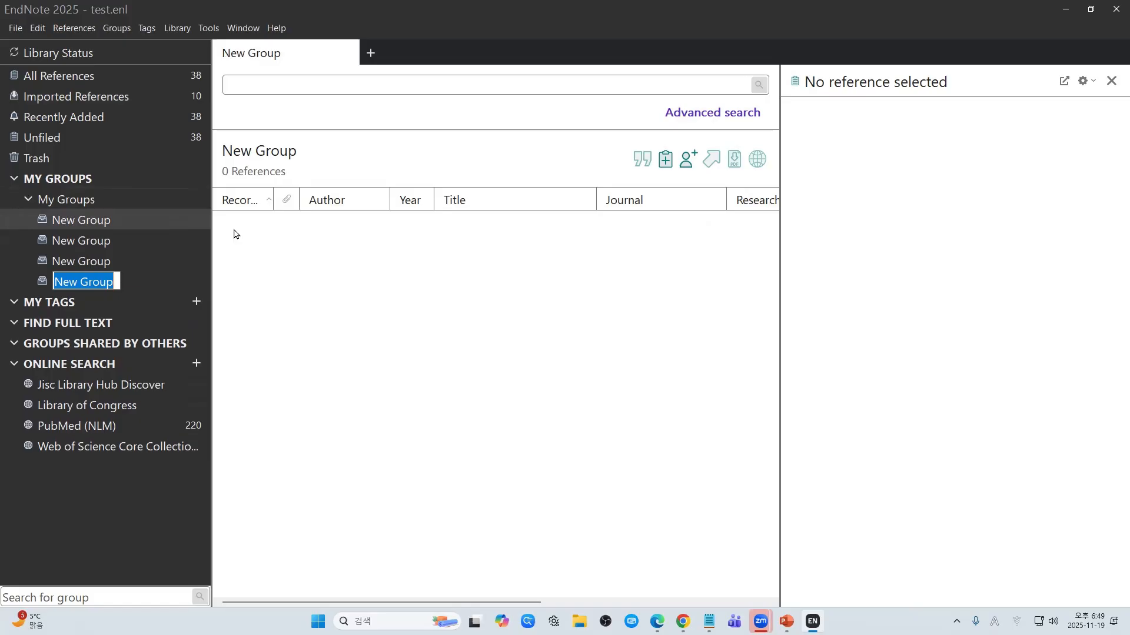
click(149, 207)
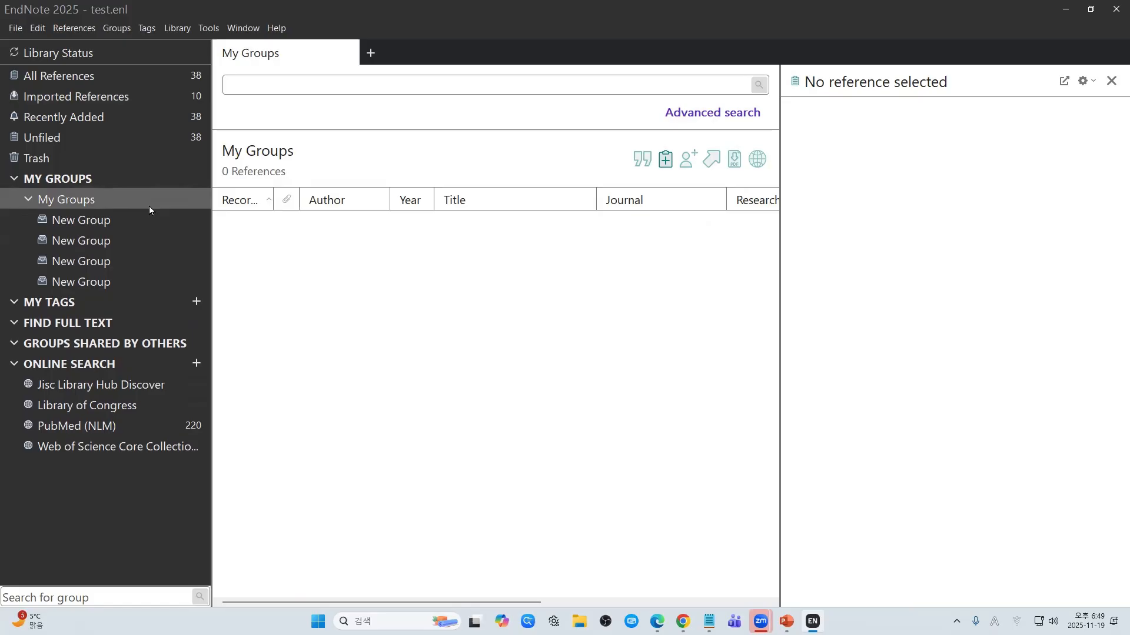
click(132, 216)
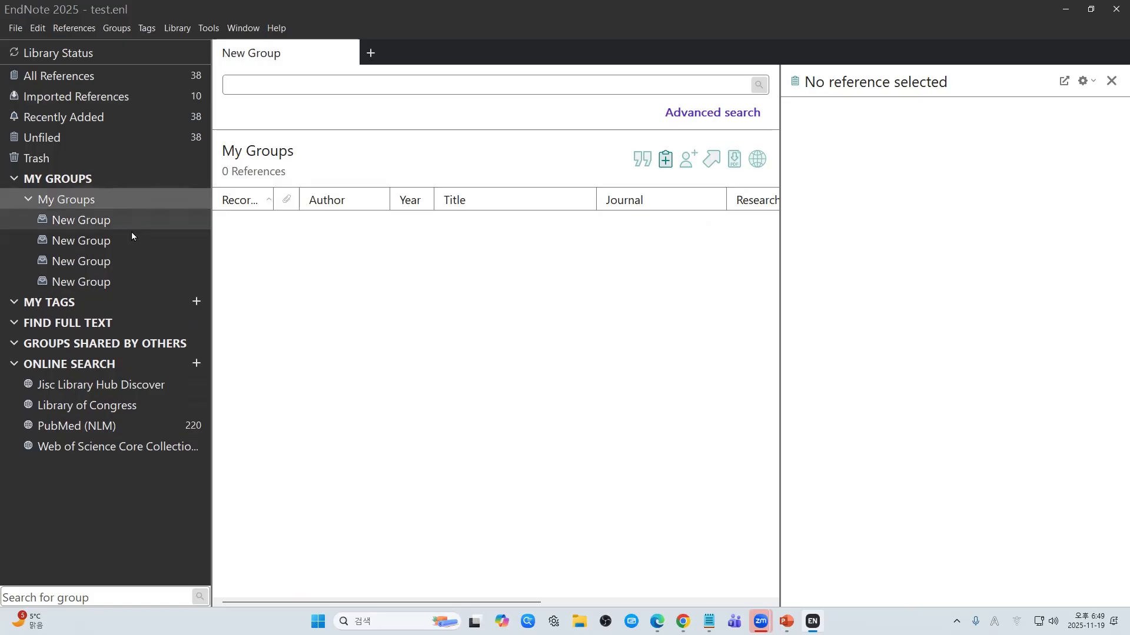
click(132, 254)
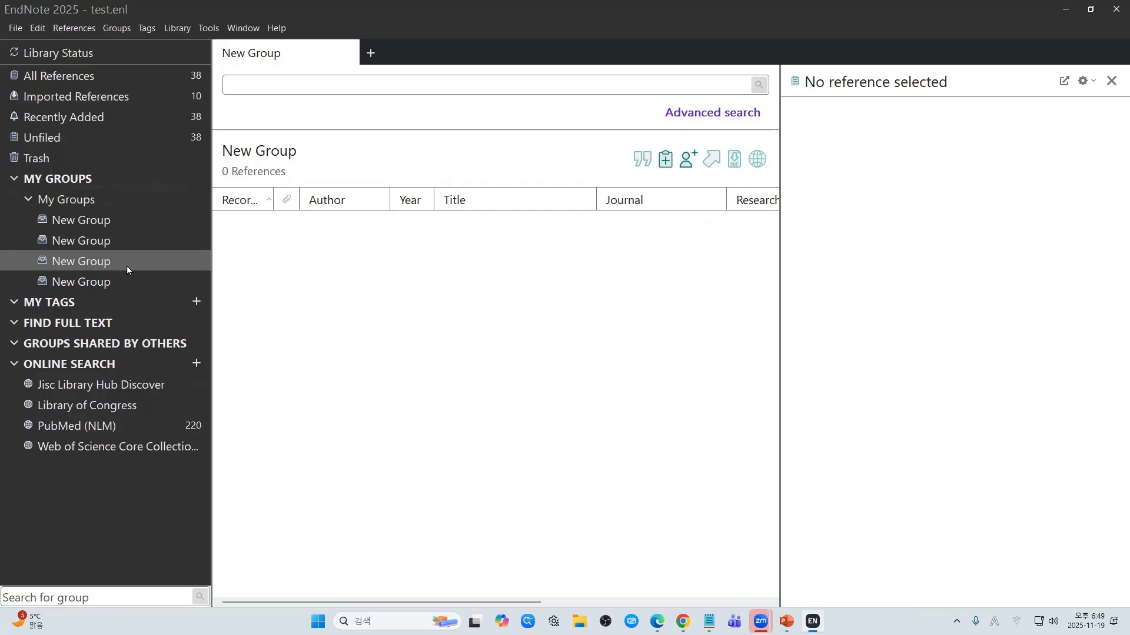
right_click(127, 265)
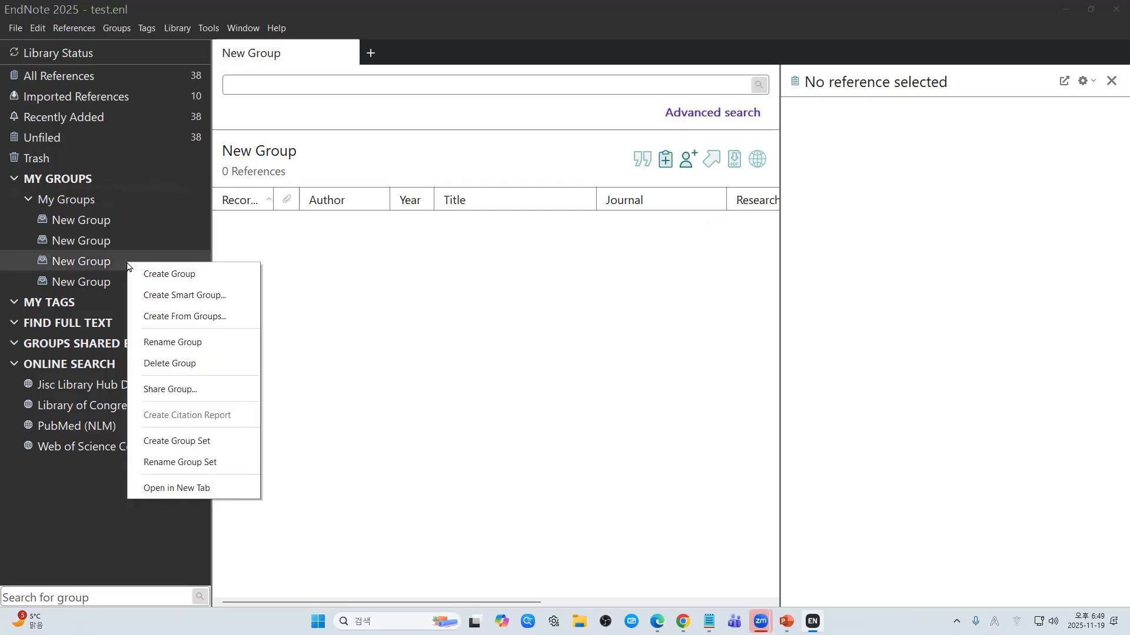
Step: Create New Group Set with two default-named groups inside it
click(215, 442)
click(117, 302)
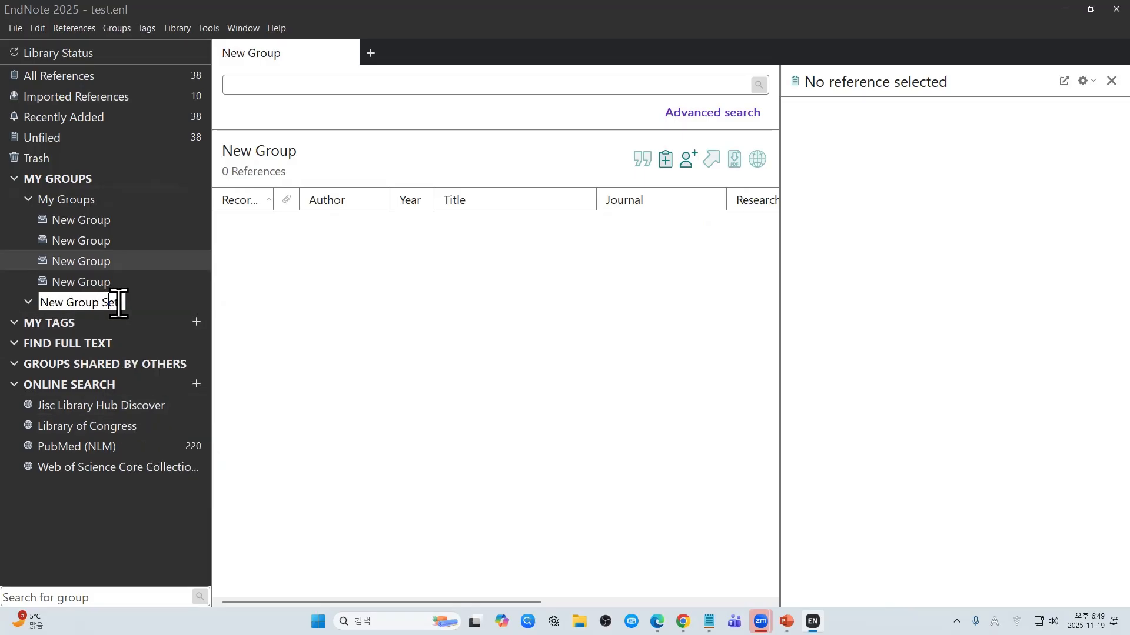
click(135, 306)
right_click(141, 303)
click(183, 314)
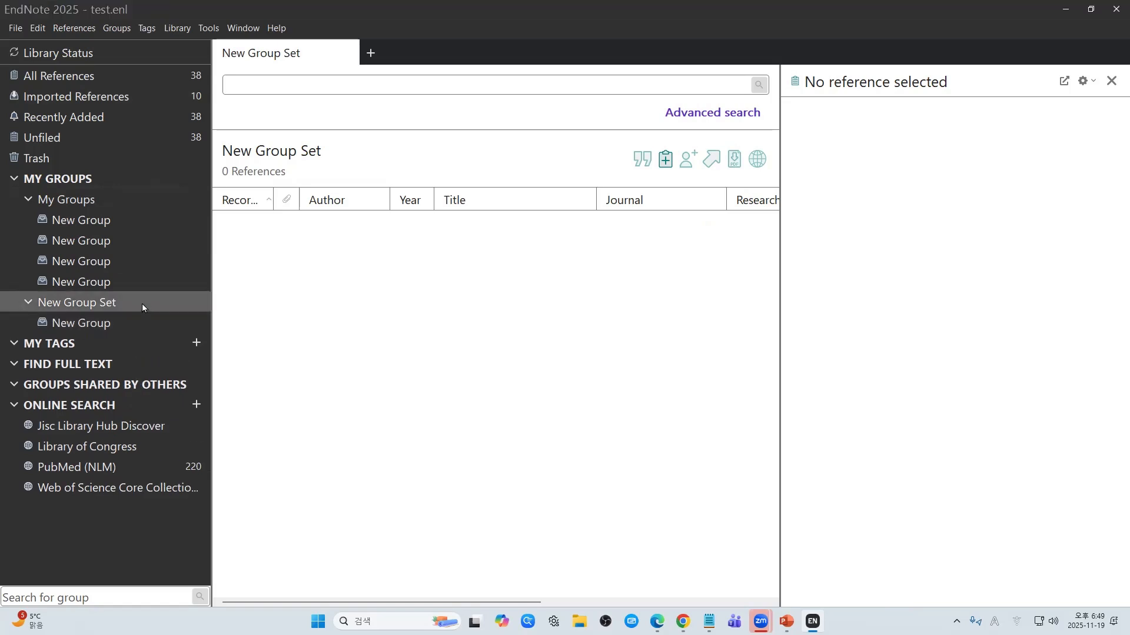
right_click(142, 304)
click(190, 322)
click(245, 406)
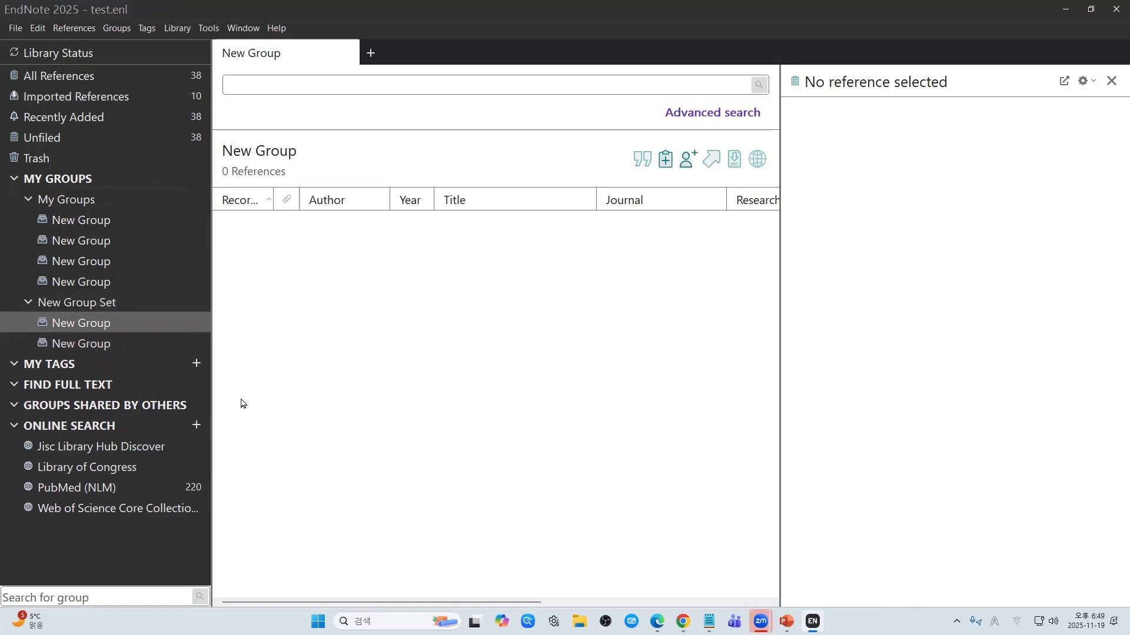
Step: Delete the fourth New Group, leaving three groups under My Groups
right_click(150, 286)
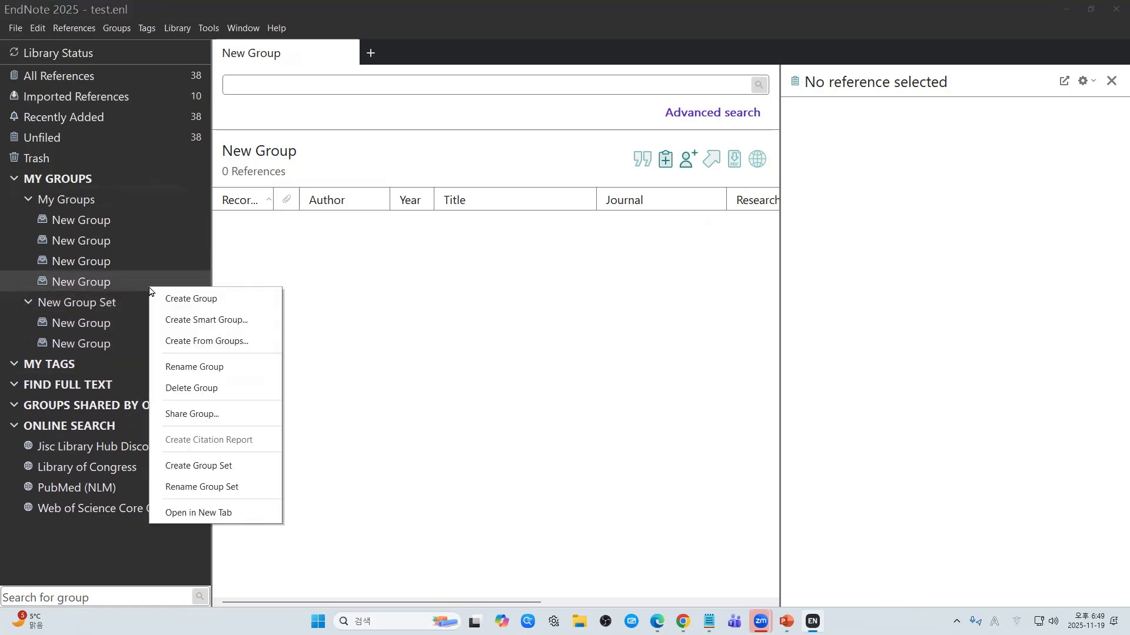
click(225, 387)
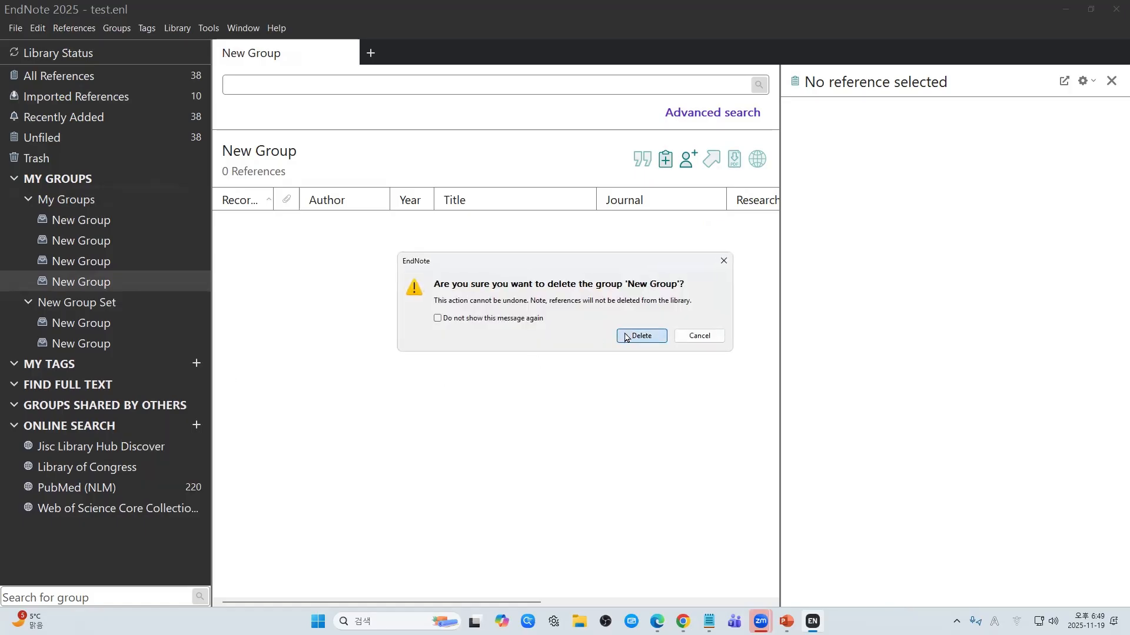
click(628, 335)
click(122, 200)
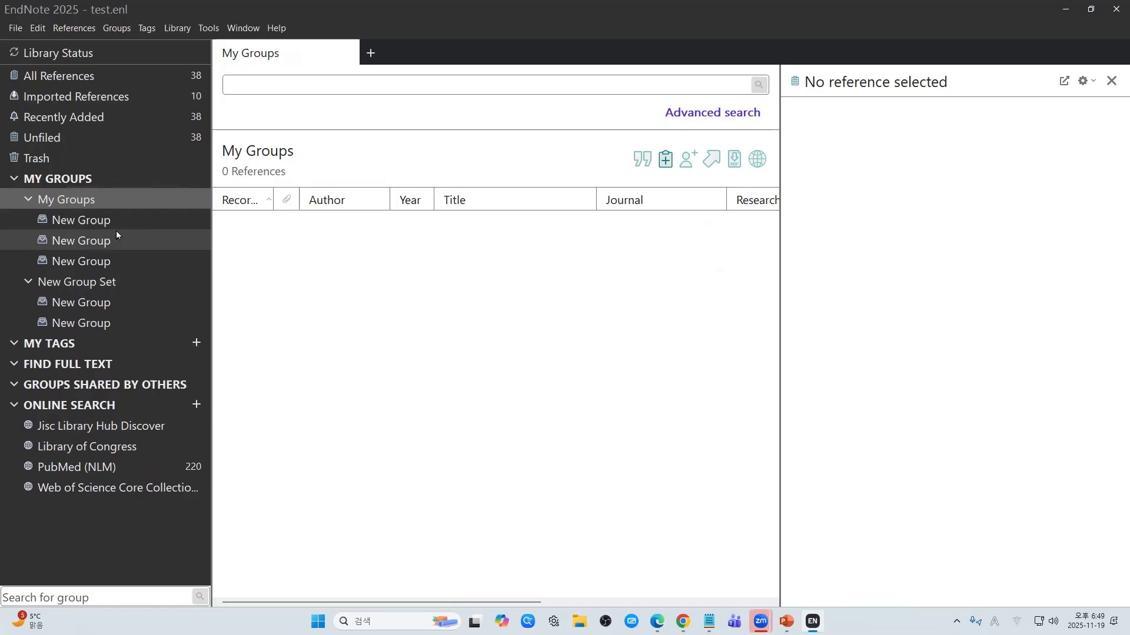
click(122, 221)
click(118, 239)
click(122, 260)
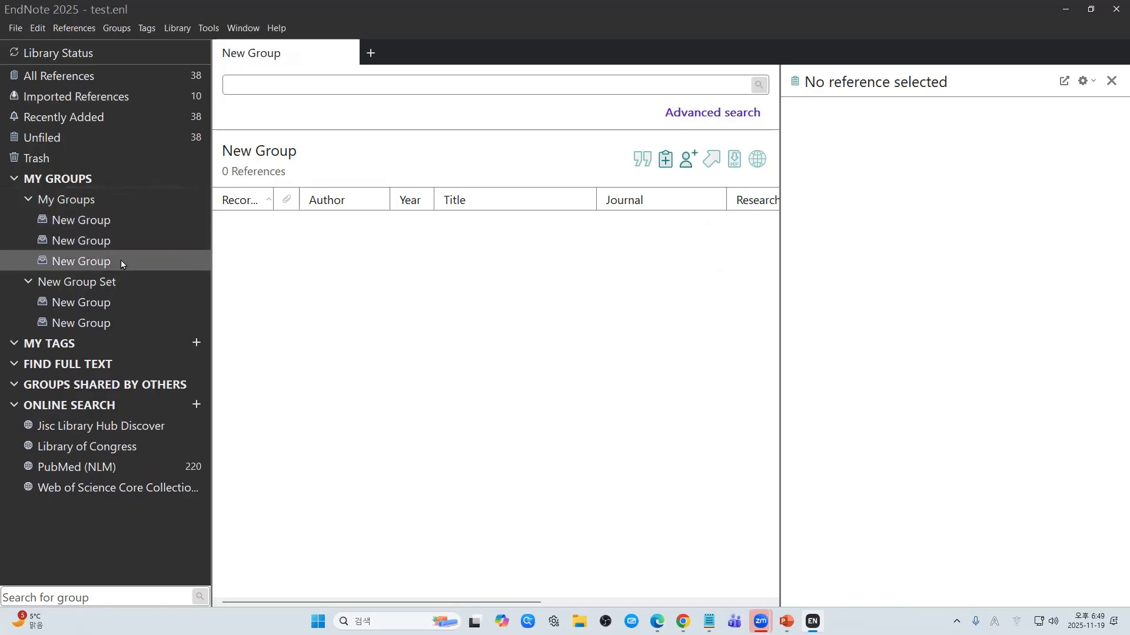
Step: Rename the first New Group to Zoo
click(116, 222)
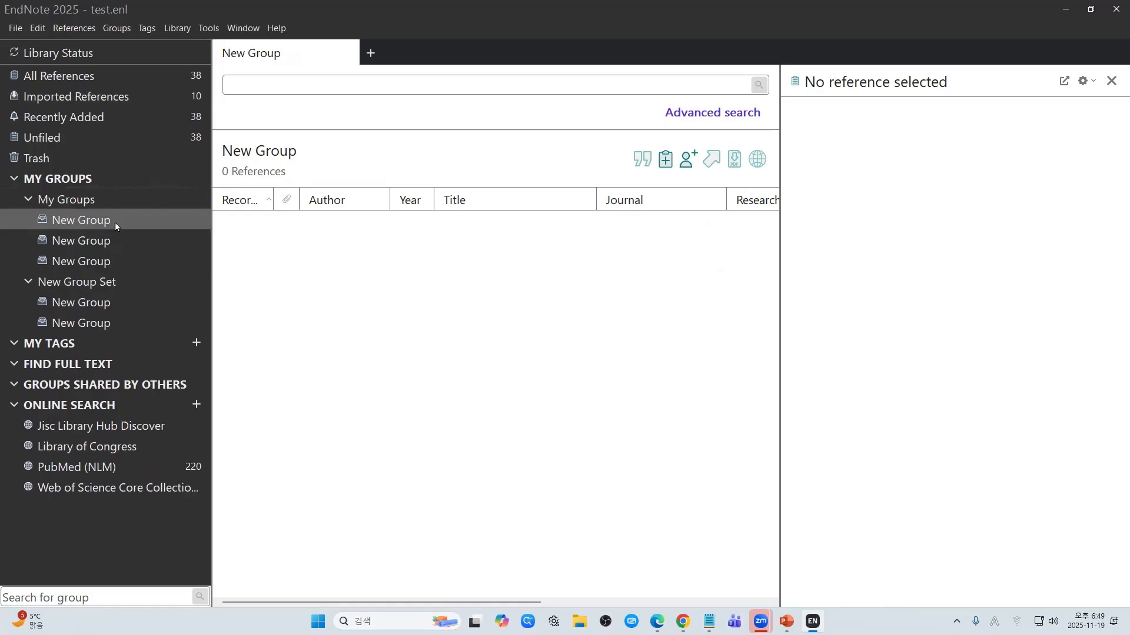
right_click(114, 223)
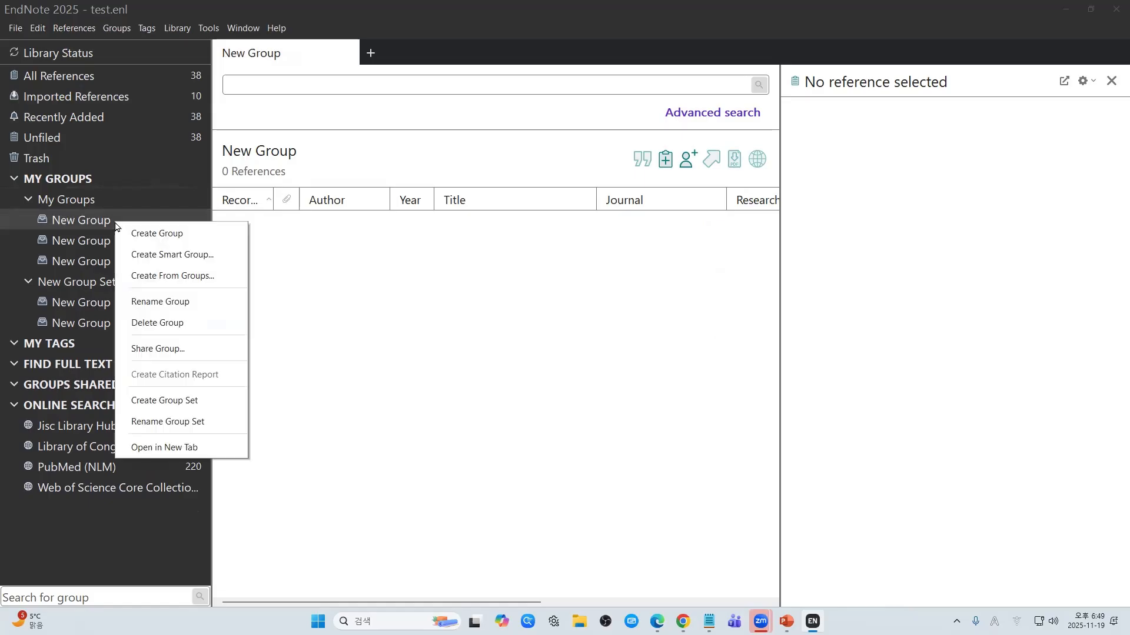
click(146, 302)
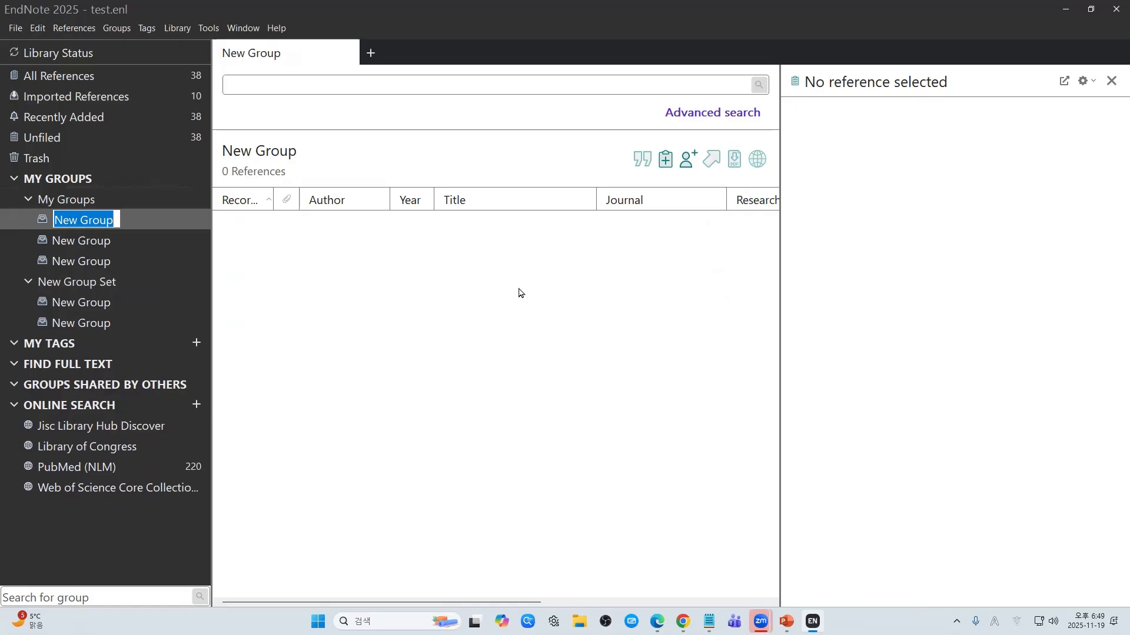
key(BackSpace)
key(Hangul)
text(ㅋ)
key(BackSpace)
key(Hangul)
text(Zo)
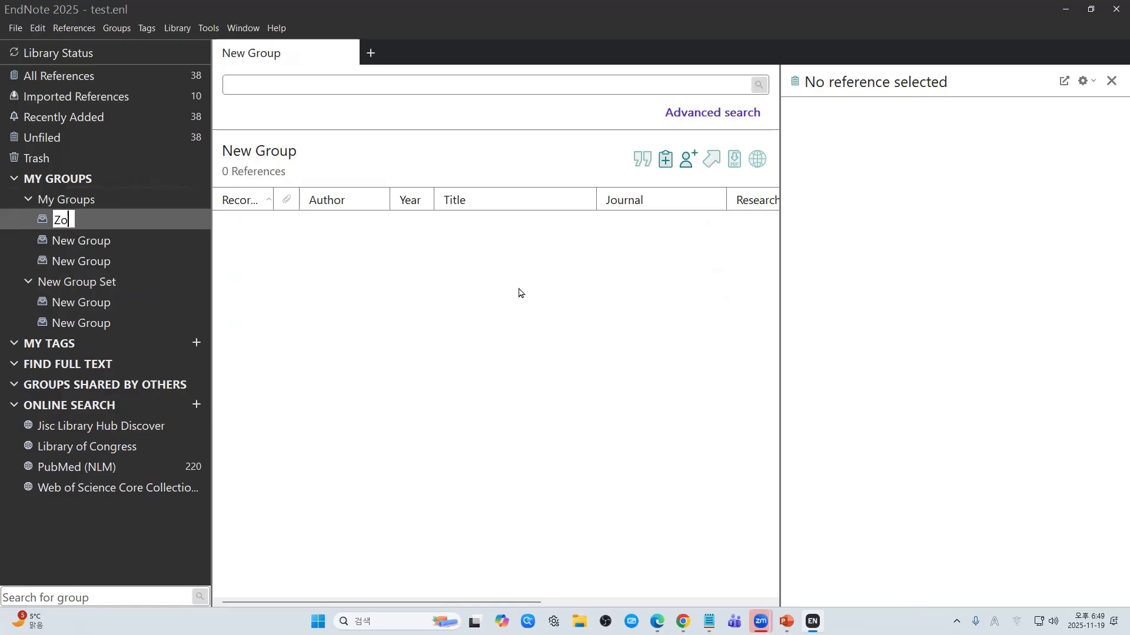
text(o)
key(Return)
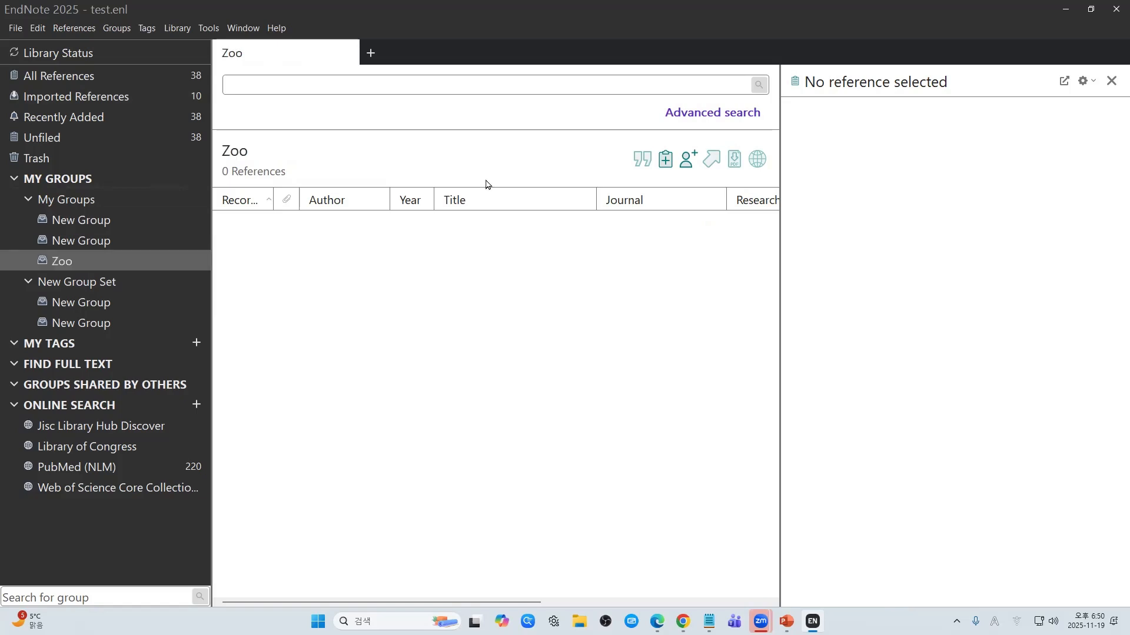
Step: Rename the two remaining New Groups to 01. name and 02. name
click(89, 221)
click(147, 220)
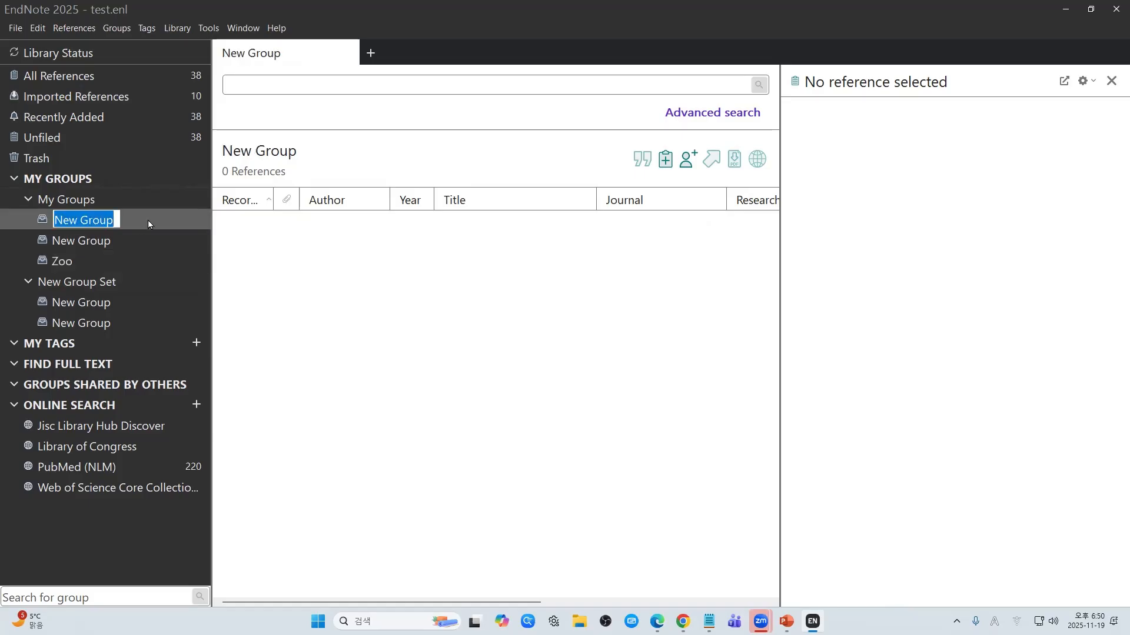
text(01.)
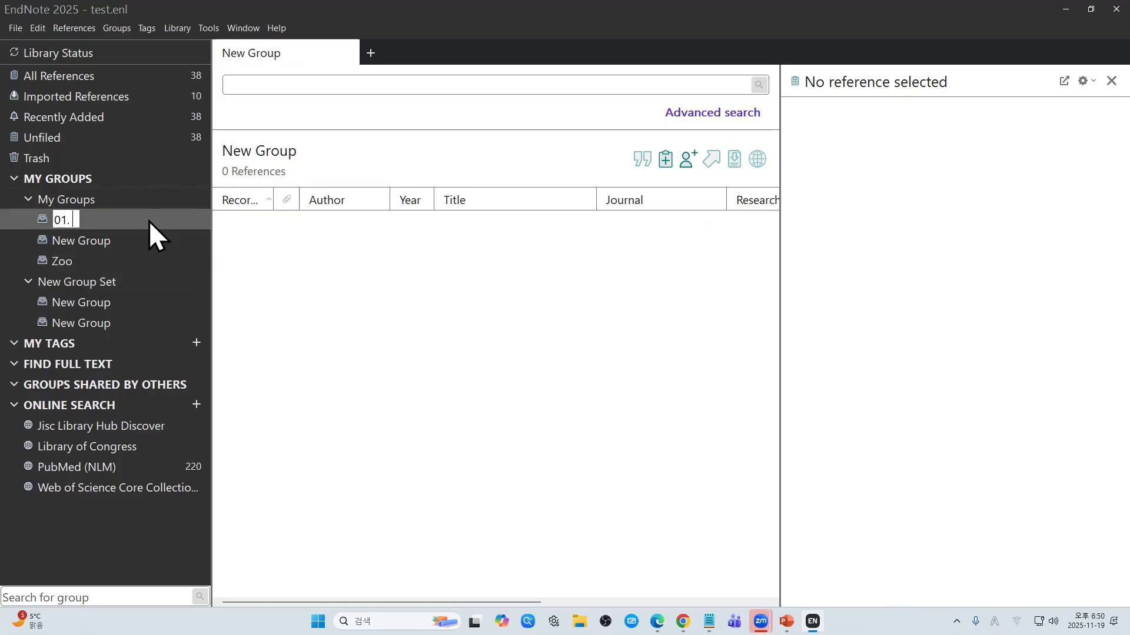
text( name)
key(ctrl+a)
key(ctrl+c)
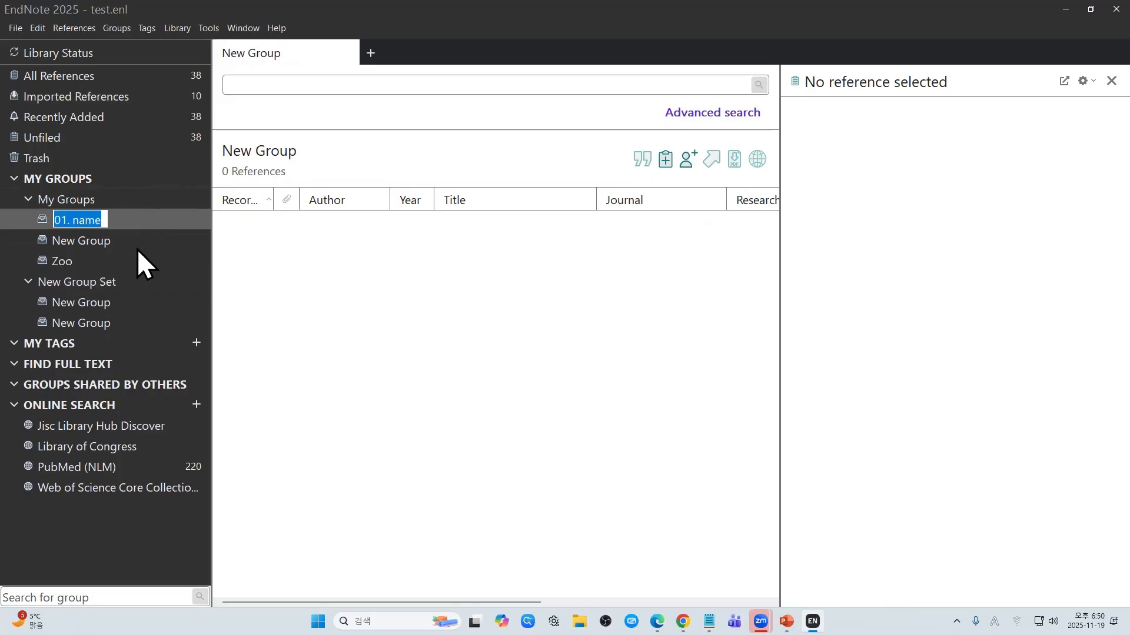
click(134, 241)
click(134, 240)
key(ctrl+v)
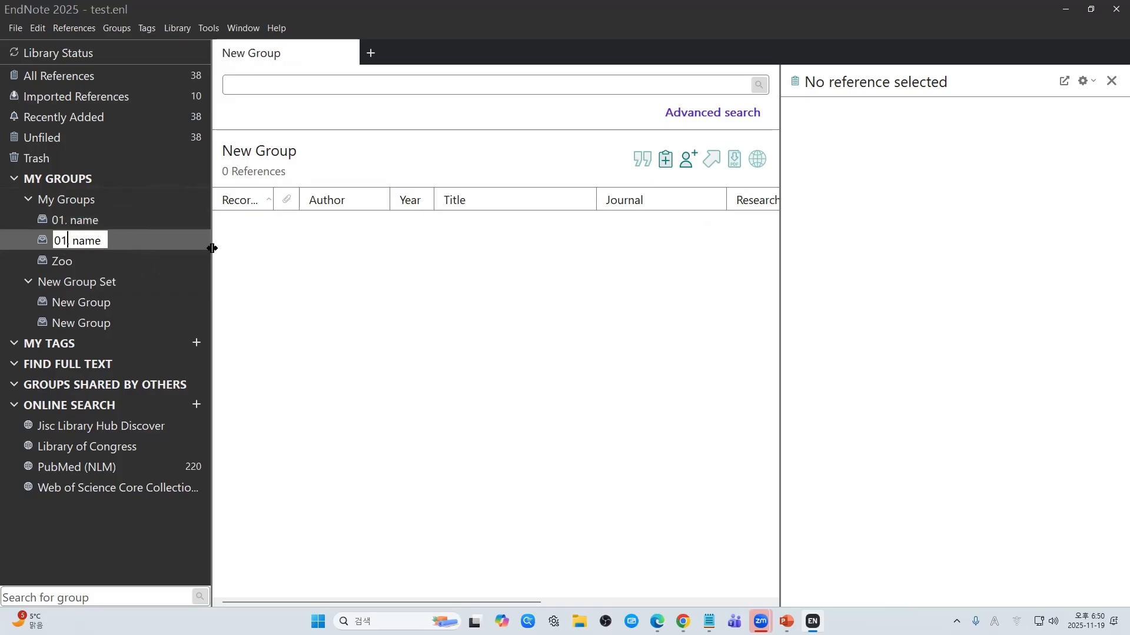
key(shift+Left)
text(2)
key(Return)
Step: Rename the Zoo group to 03. name and show All References
click(146, 261)
click(147, 261)
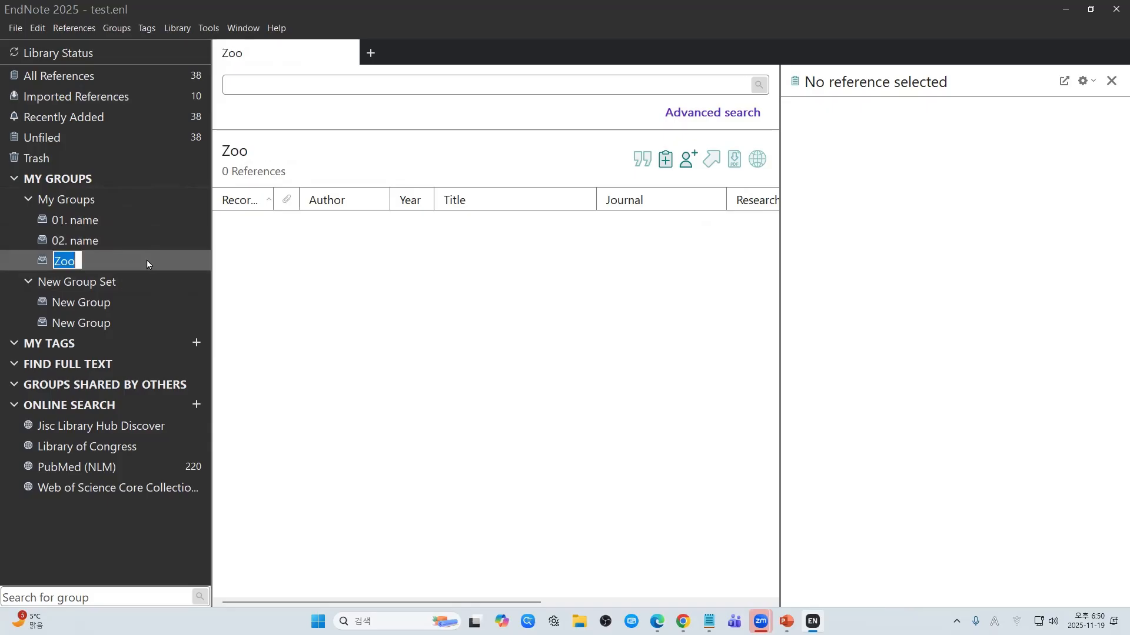
key(ctrl+v)
key(shift+Left)
text(3)
key(Return)
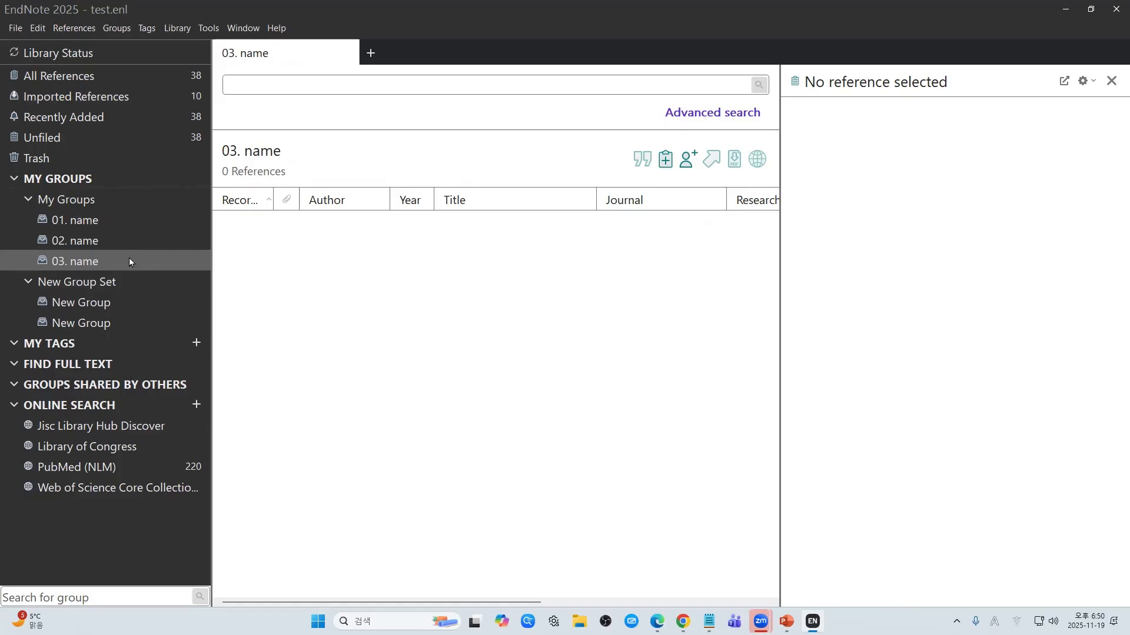
click(136, 77)
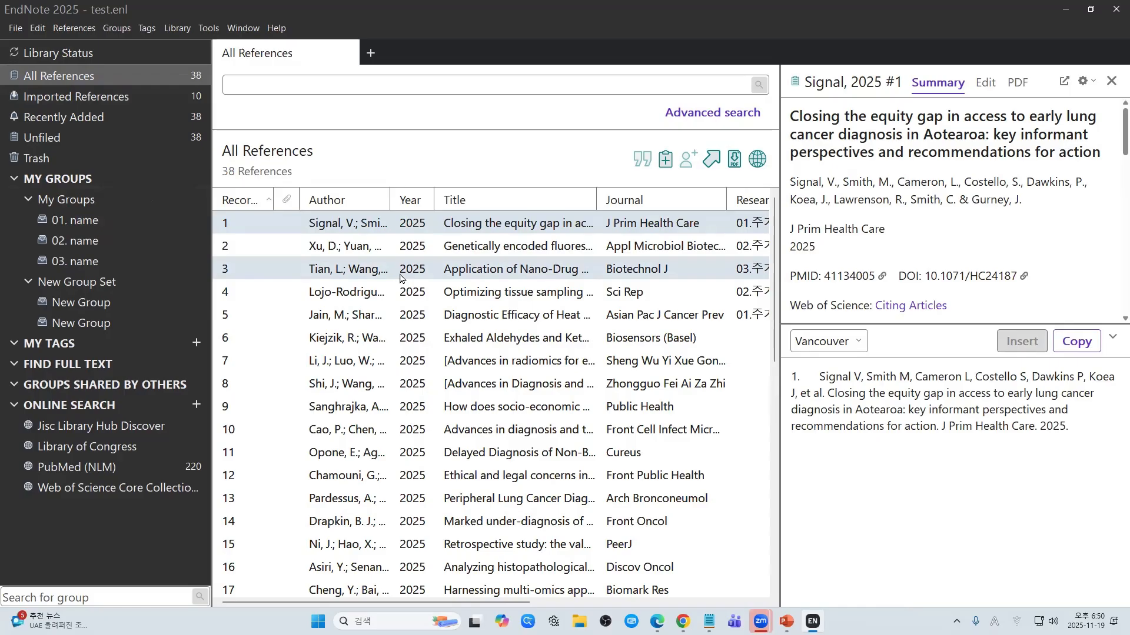
Step: Add the first two references in the list to the 01. name group
click(508, 228)
drag(509, 231, 101, 221)
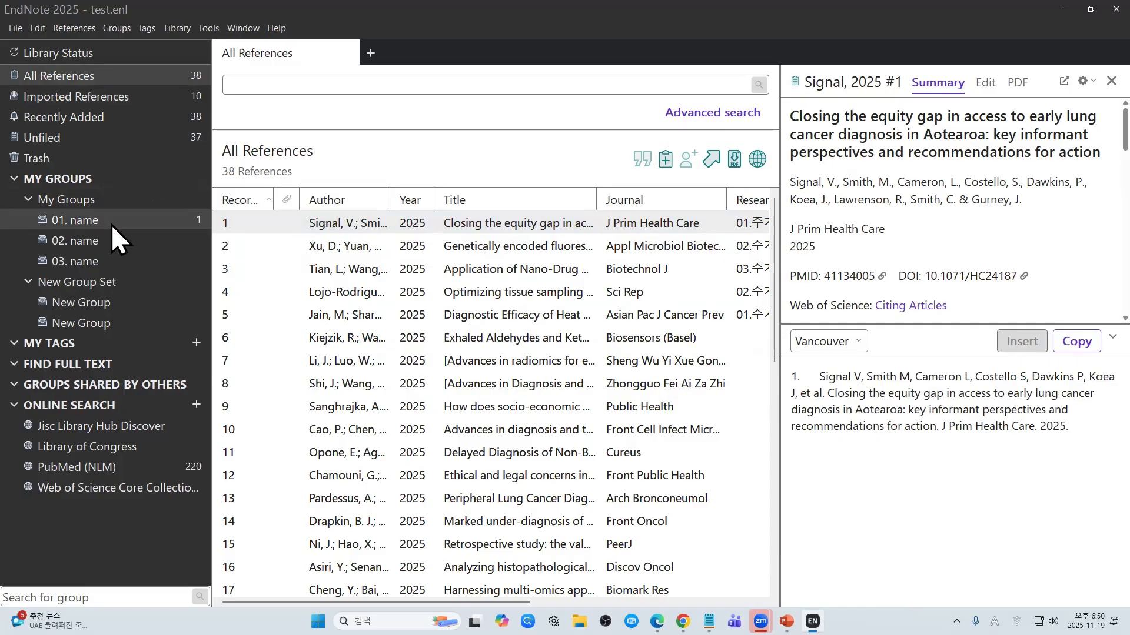
drag(373, 252, 154, 228)
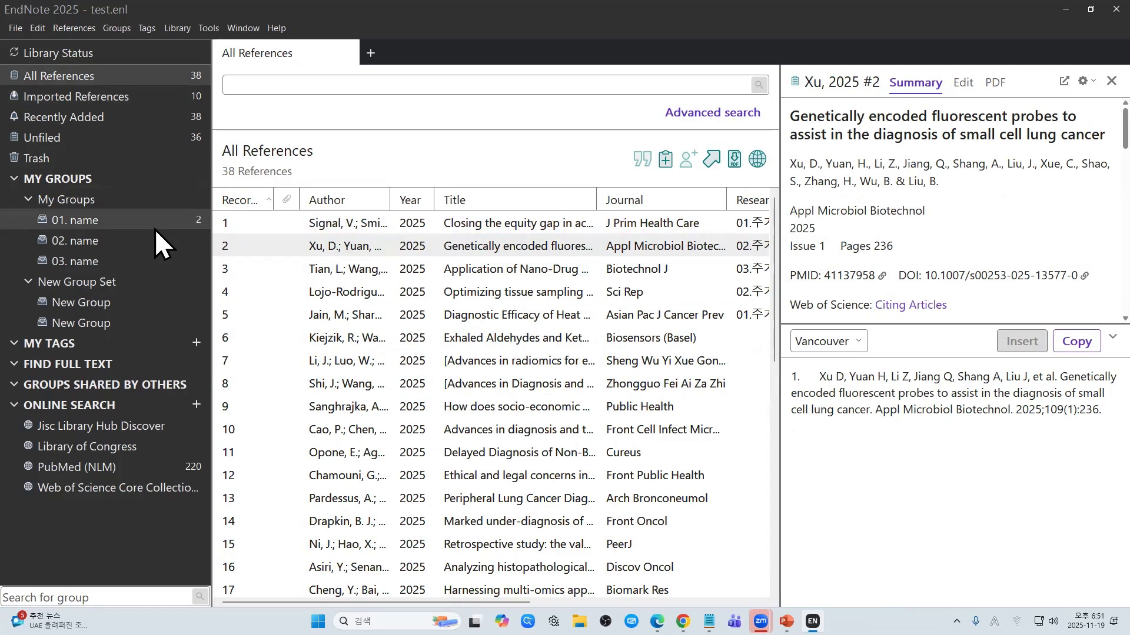
Step: Enter study in the quick search box
click(295, 86)
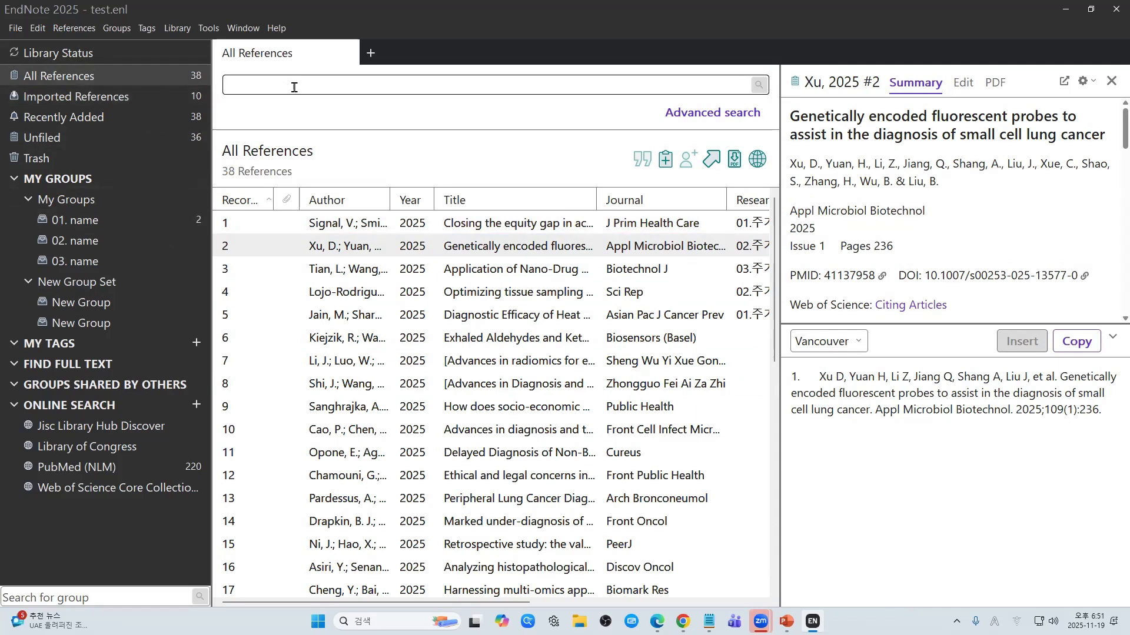
click(295, 86)
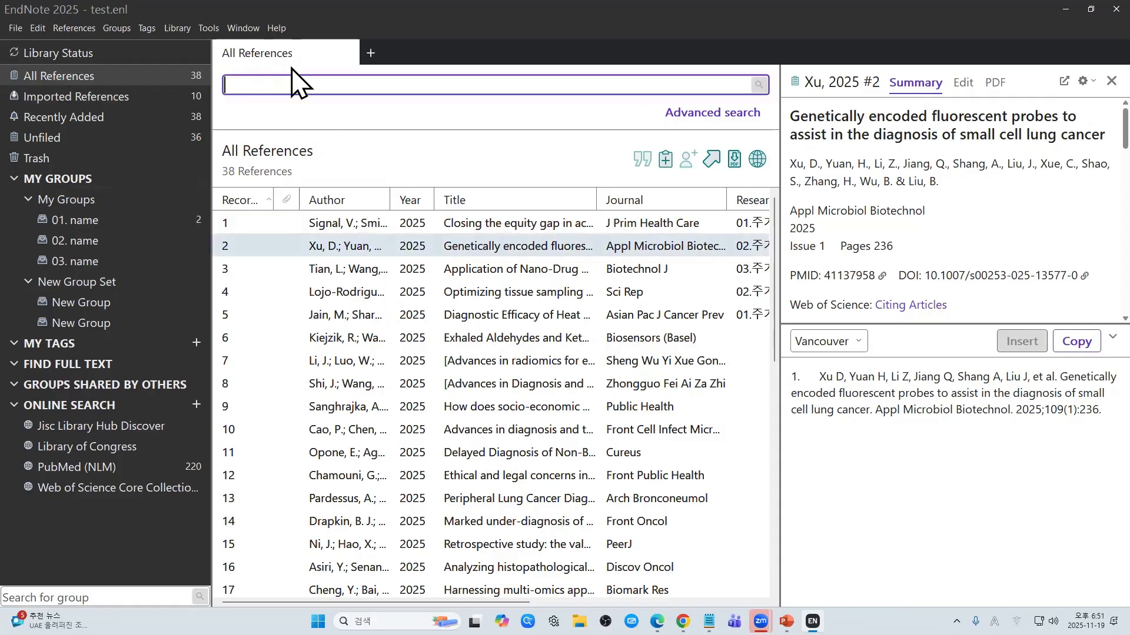
text(stu)
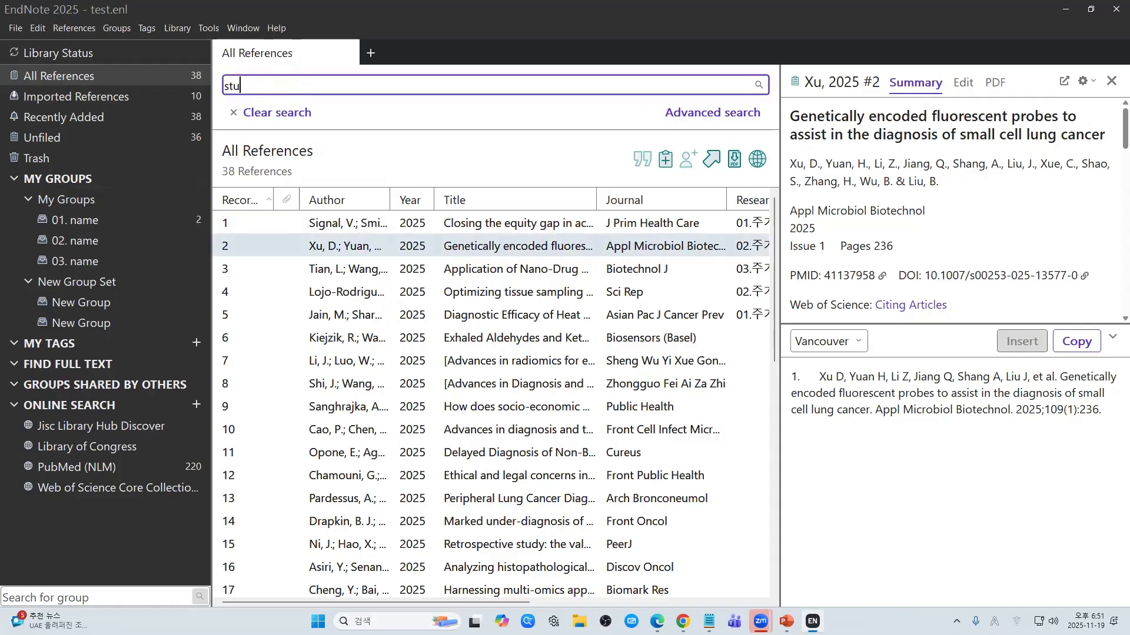
text(dy)
Step: Run and clear the quick search for study twice, then bring up Advanced search
key(Return)
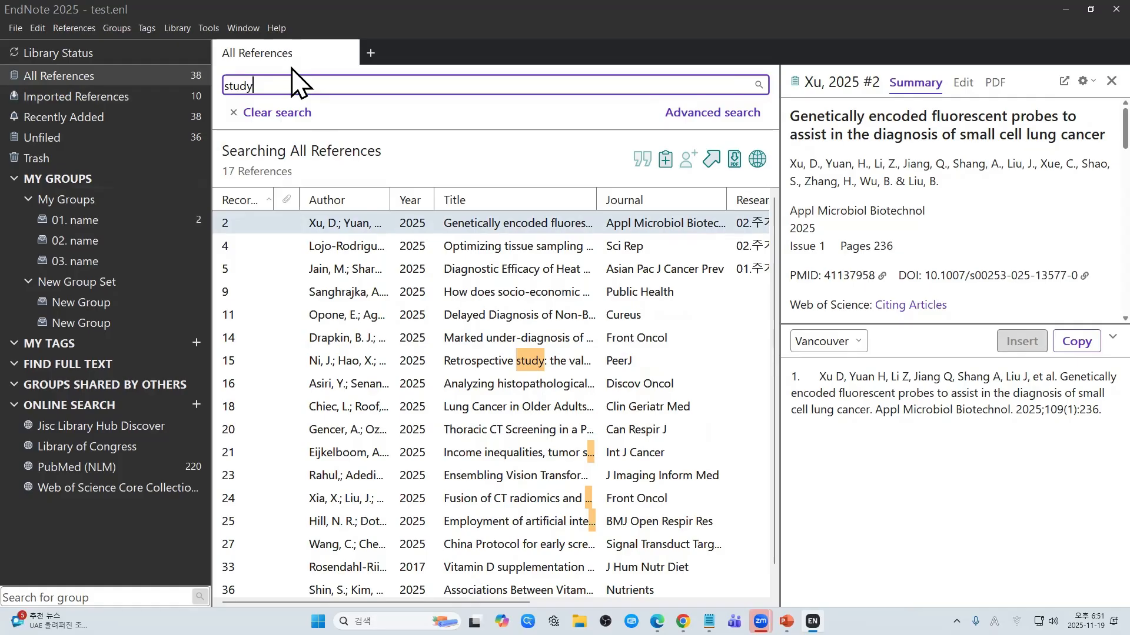
click(277, 113)
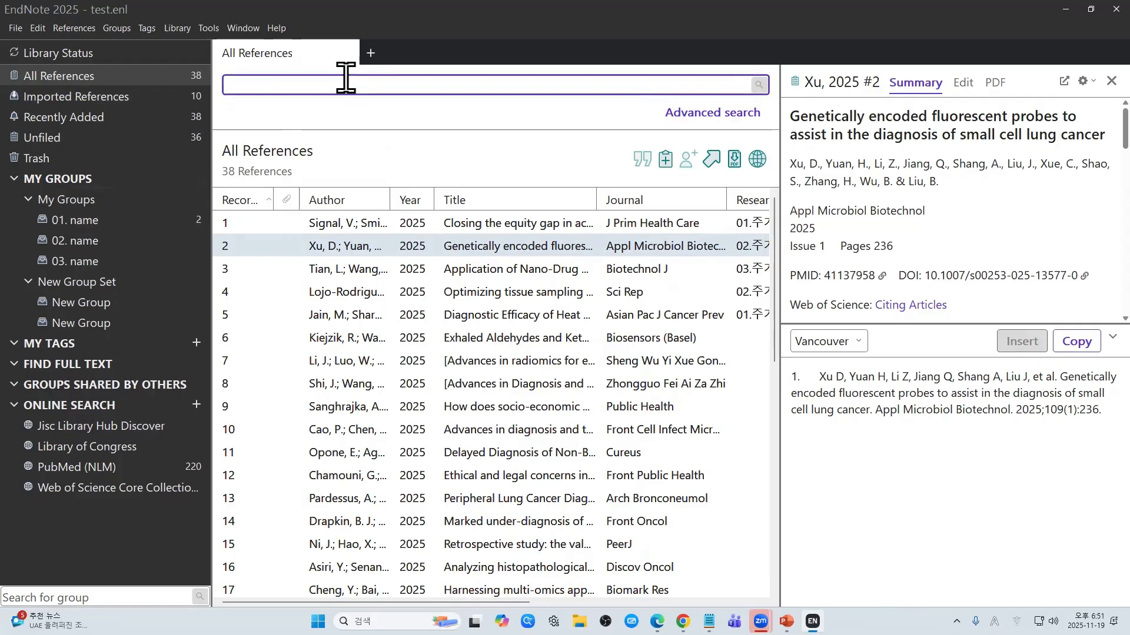
text(stu)
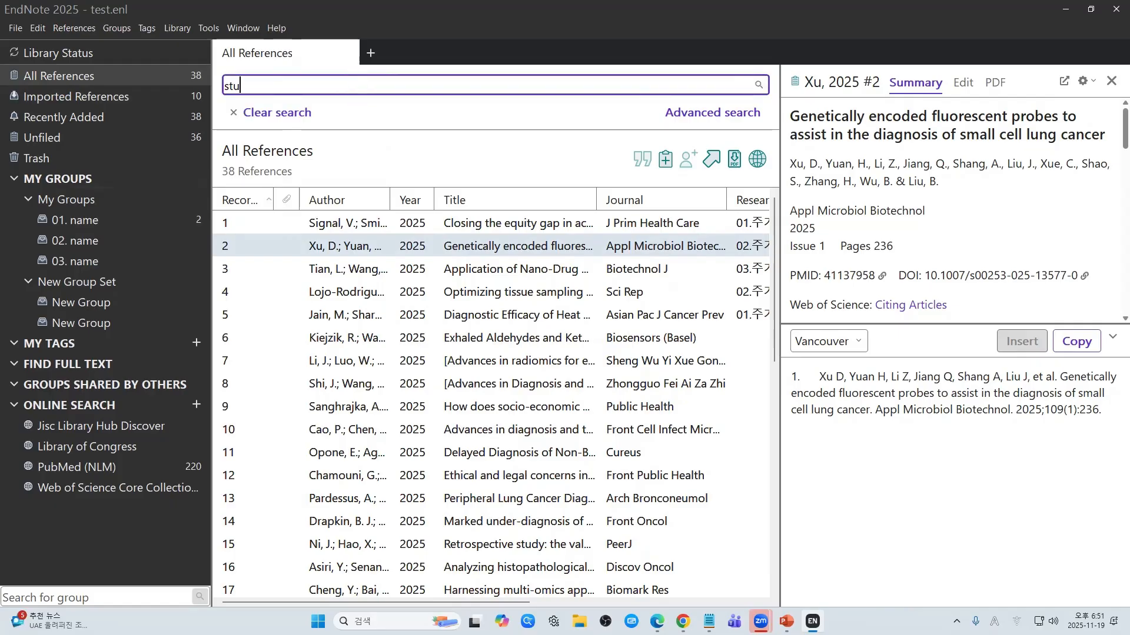
text(dy)
key(Return)
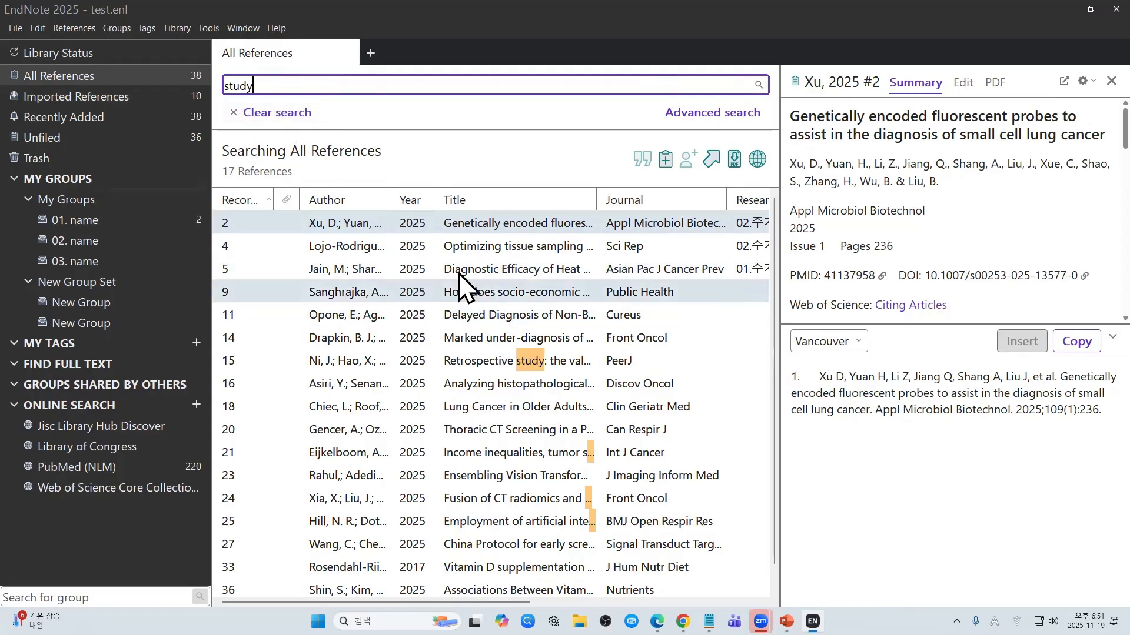
click(280, 115)
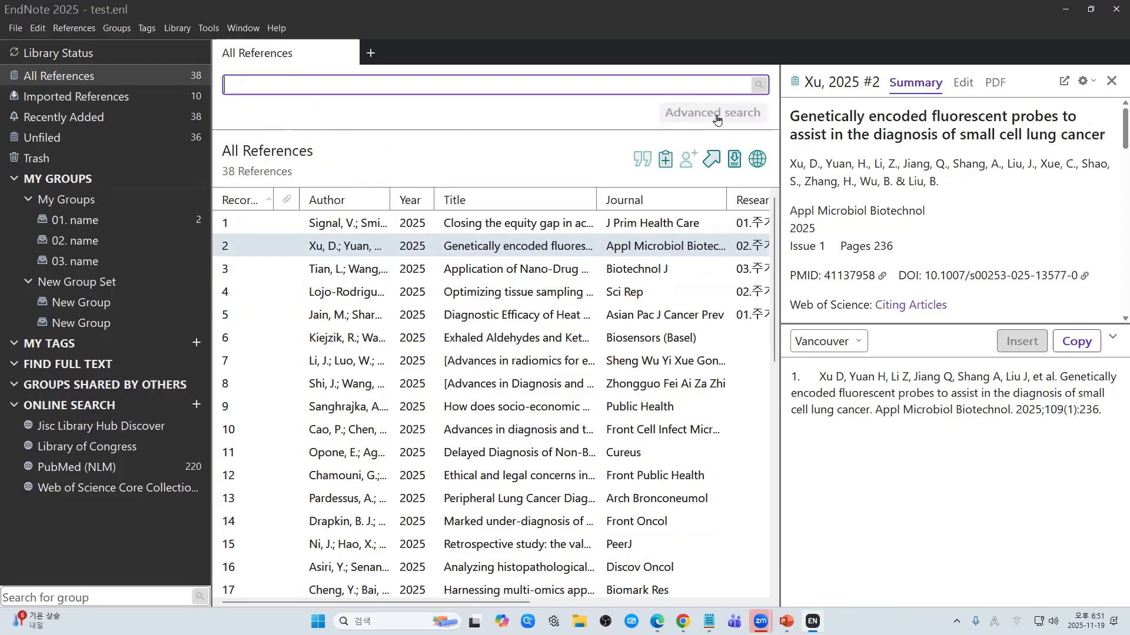
click(717, 118)
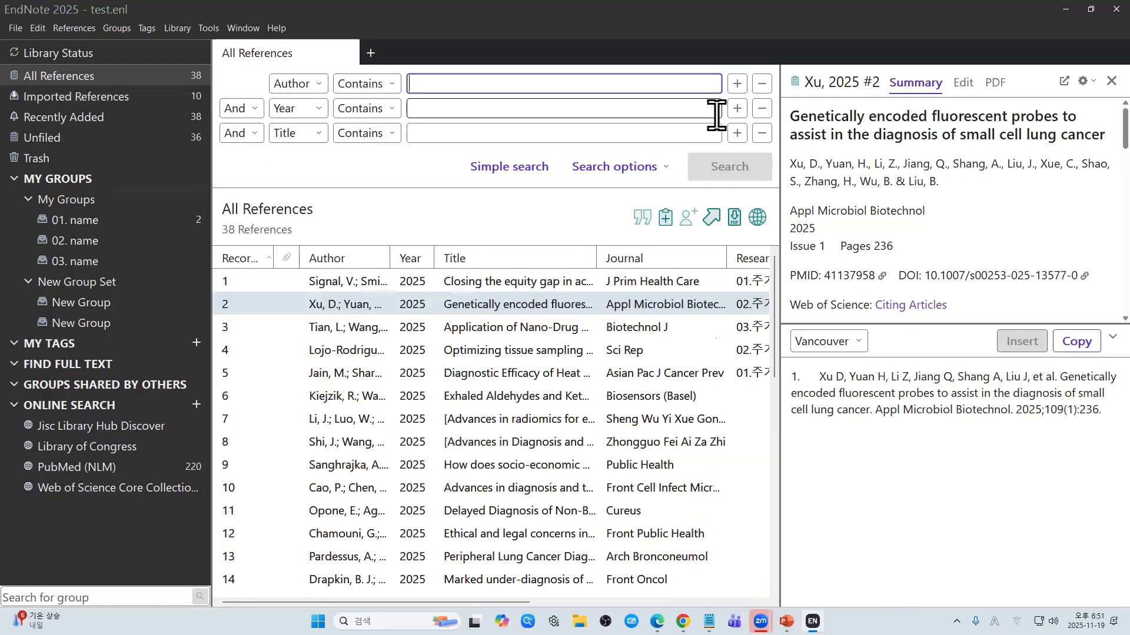
Step: Search for references whose Title contains study
click(319, 90)
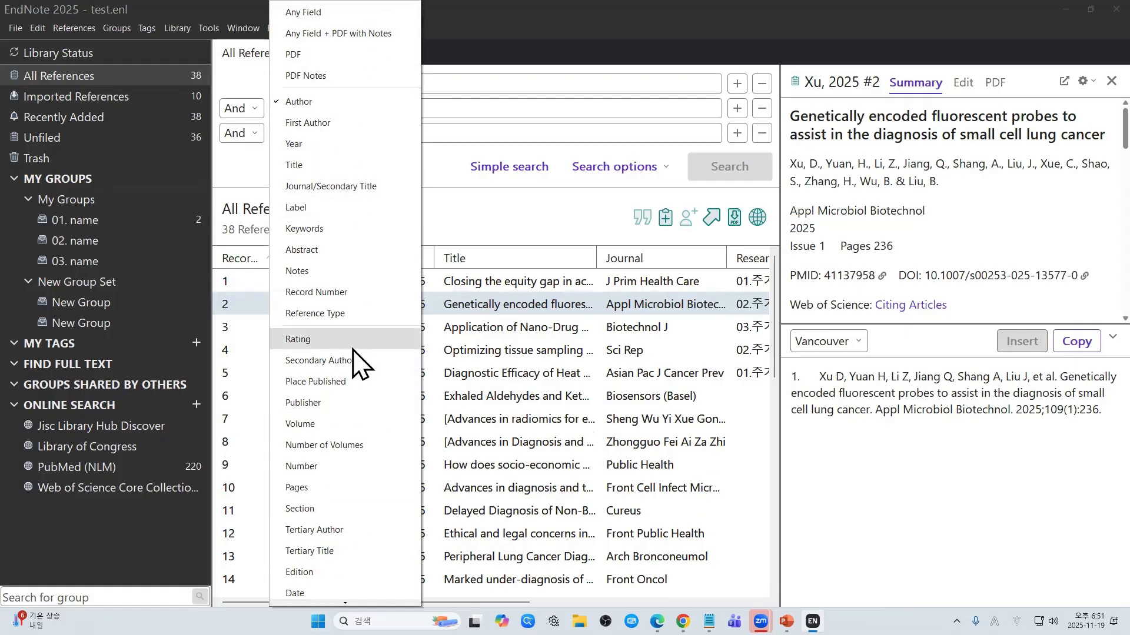
click(489, 83)
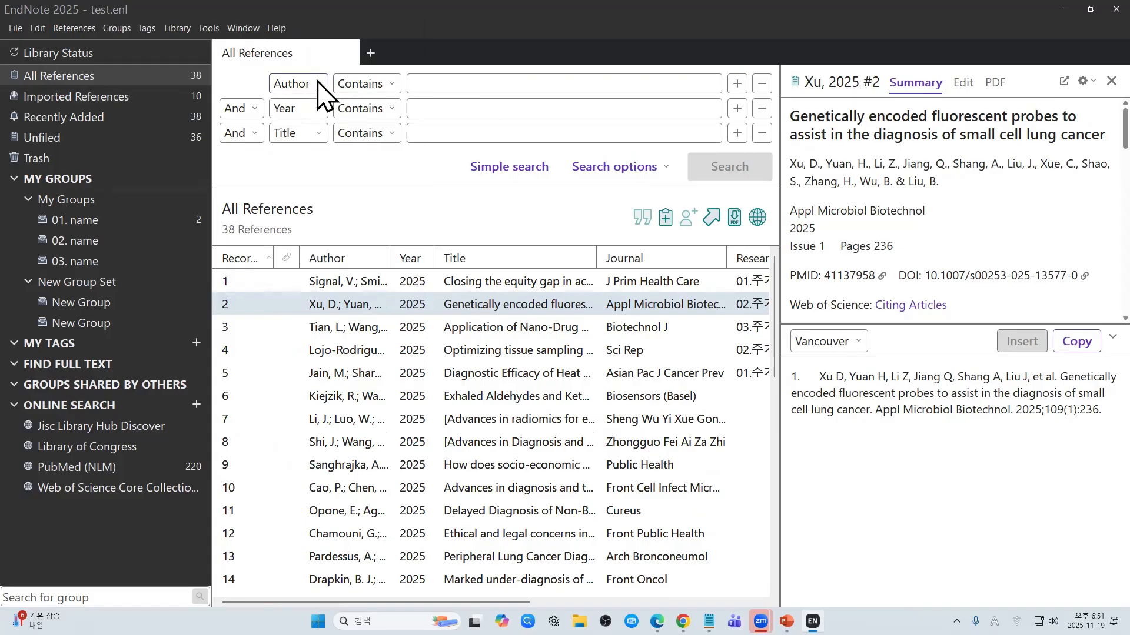
click(318, 83)
click(494, 83)
click(476, 134)
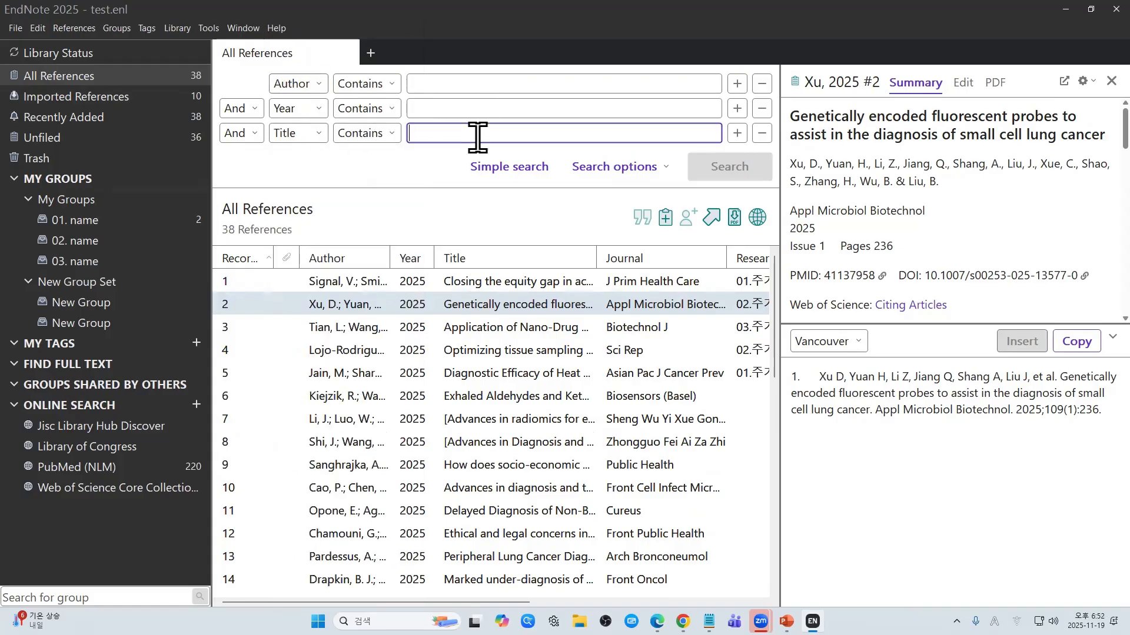
text(study)
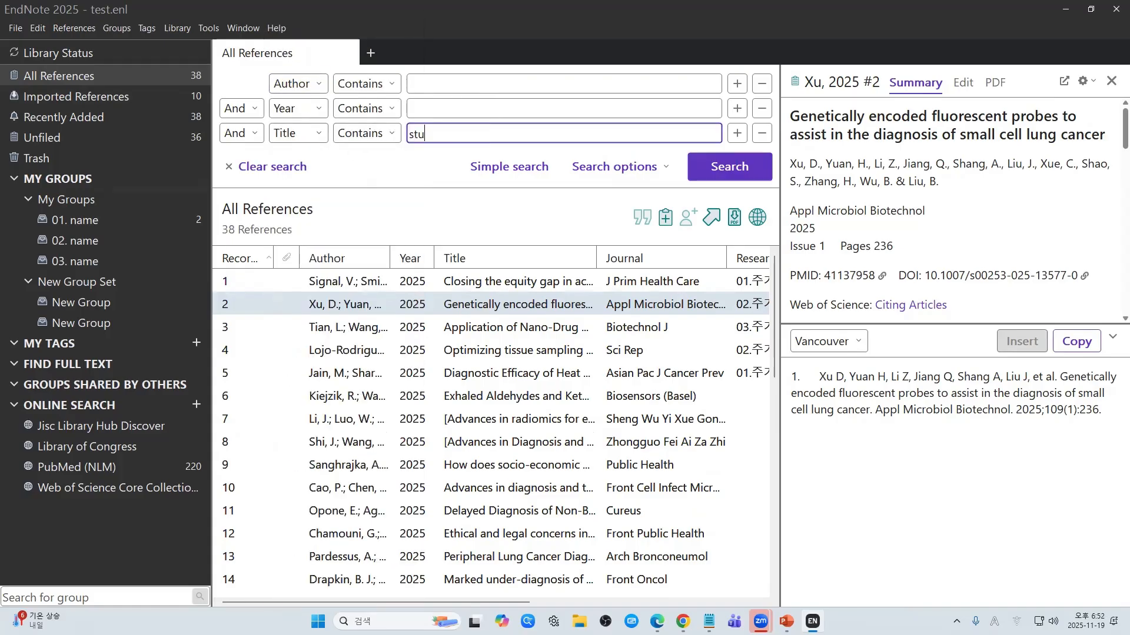
click(759, 177)
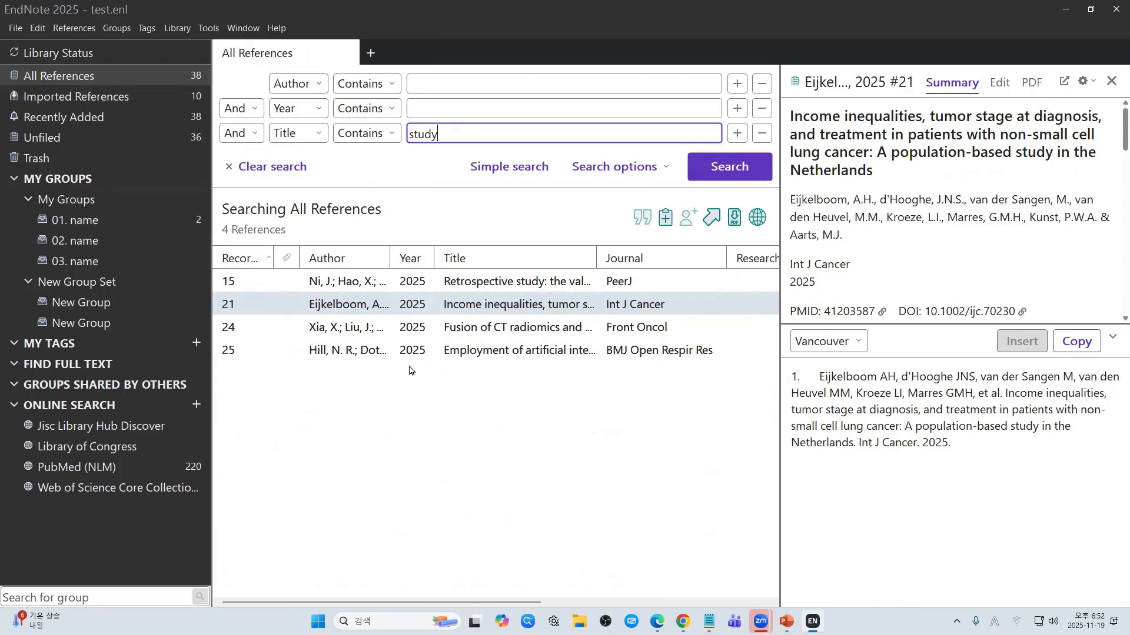
Step: Add the four study-titled references to group 03. name, then clear the search
click(570, 438)
drag(622, 412, 390, 274)
drag(604, 458, 399, 289)
drag(696, 584, 565, 417)
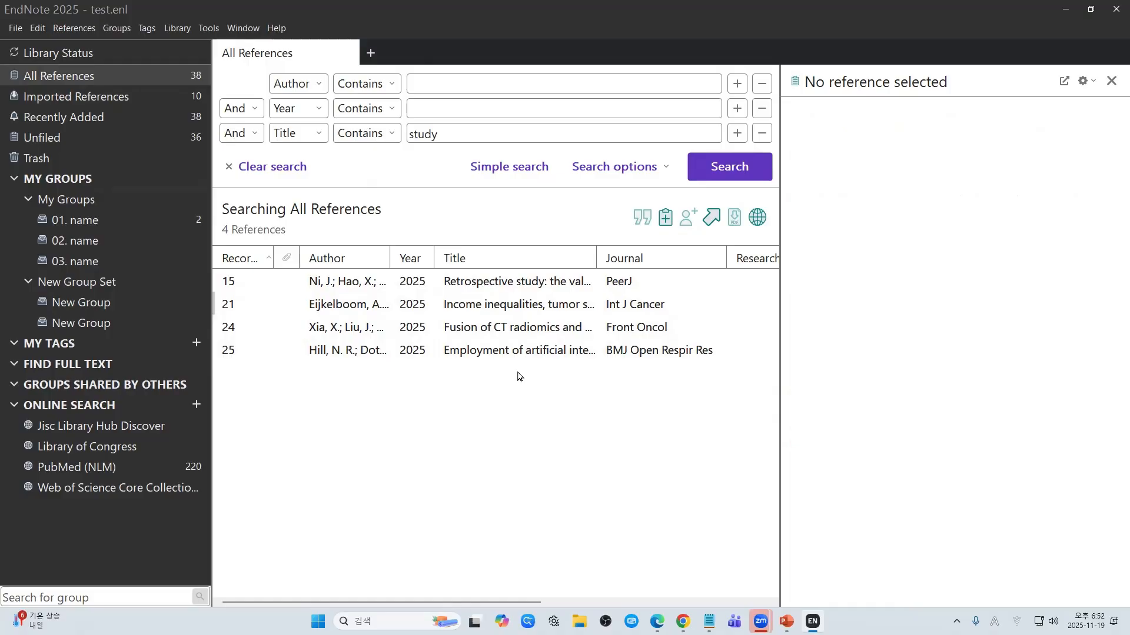
click(529, 350)
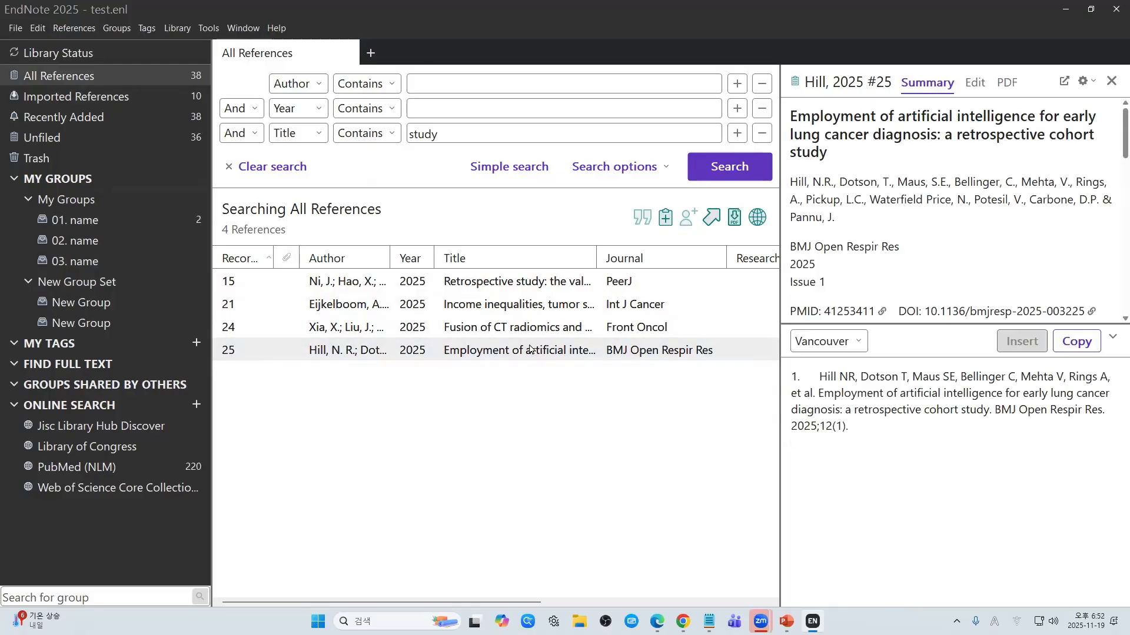
key(ctrl+a)
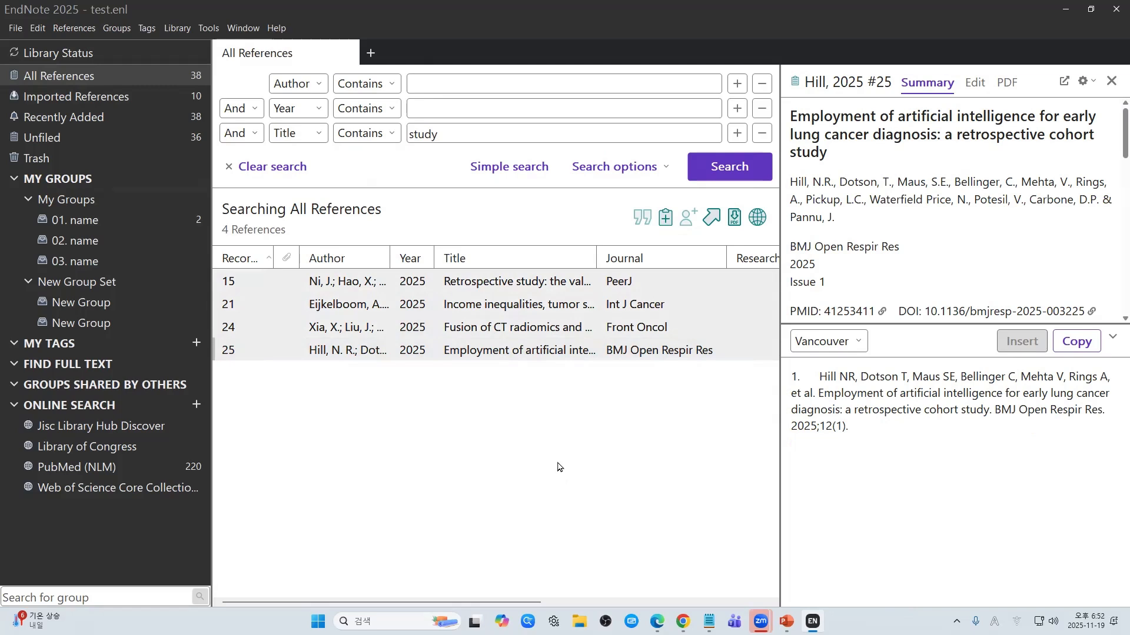
drag(546, 310, 168, 270)
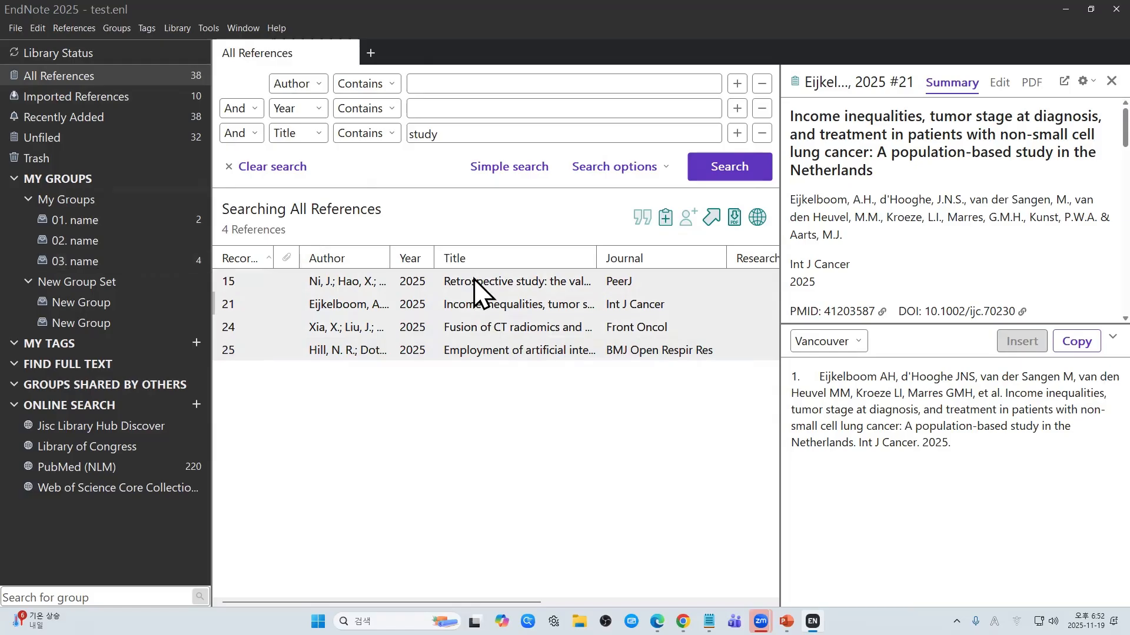
click(289, 167)
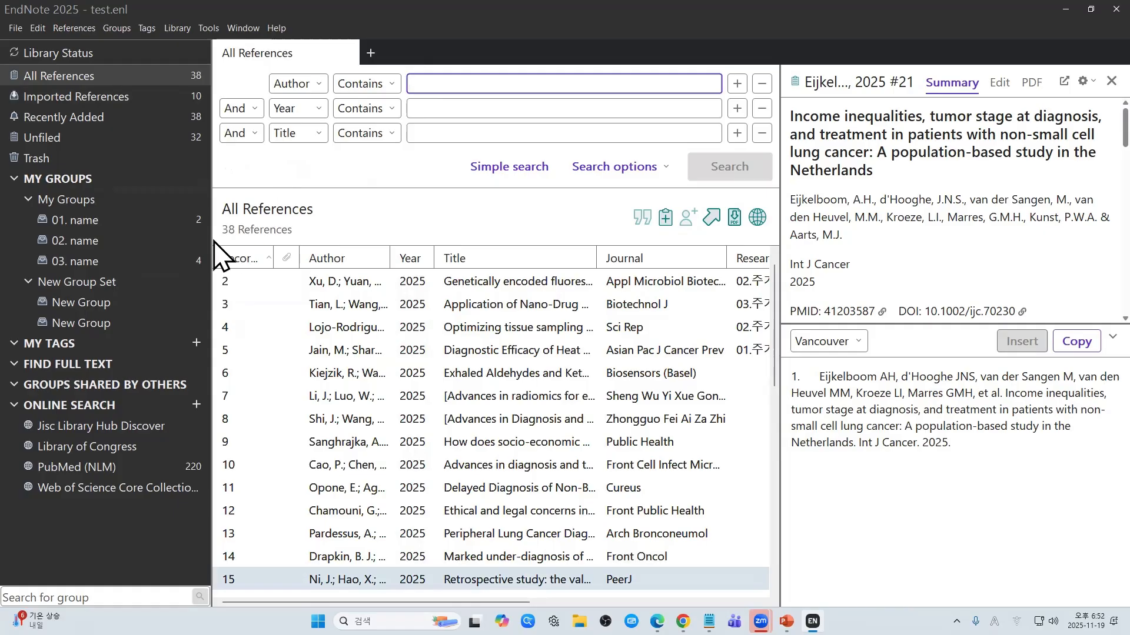
Step: Select eight references together and file them into group 02. name
click(433, 373)
ctrl+click(418, 444)
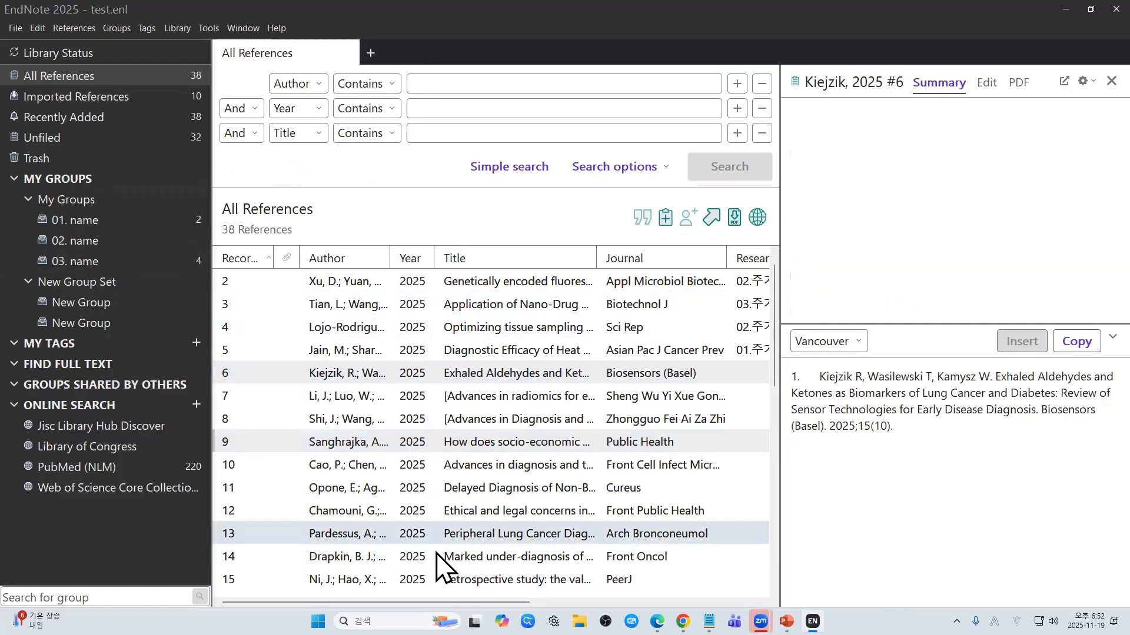
ctrl+click(436, 554)
ctrl+click(446, 417)
ctrl+click(424, 502)
ctrl+click(423, 490)
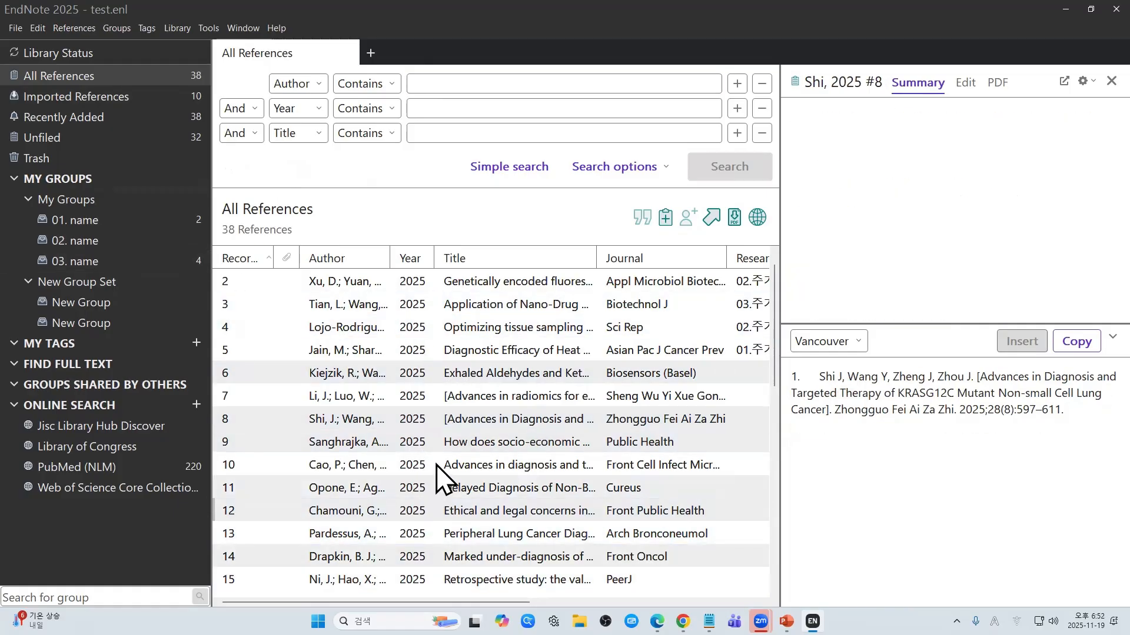
ctrl+click(435, 465)
ctrl+click(443, 435)
drag(160, 242, 129, 239)
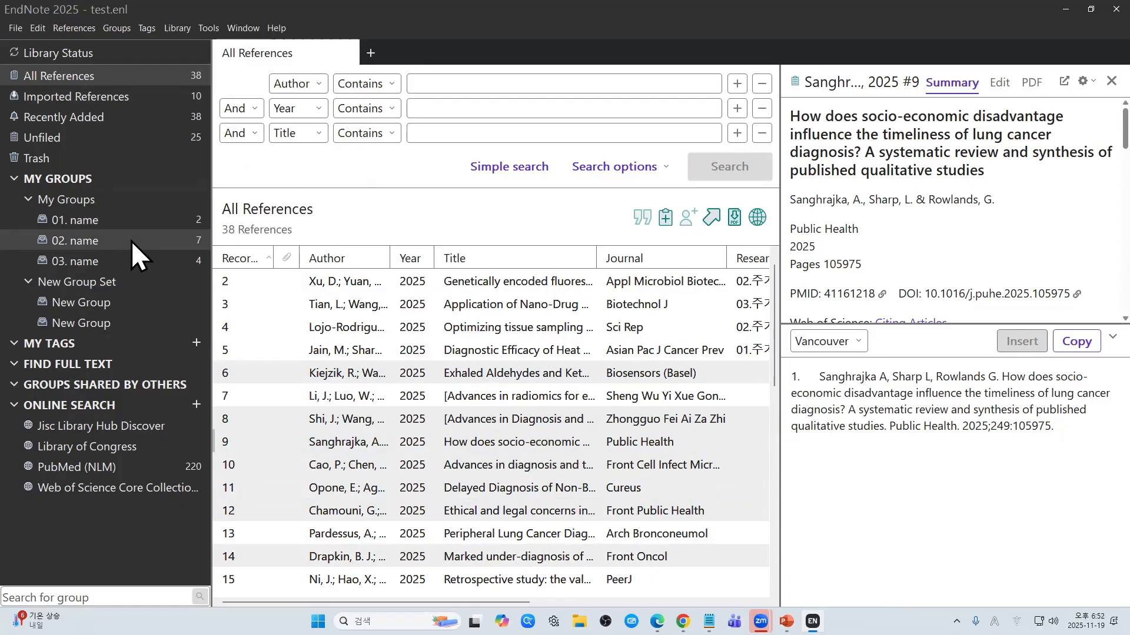
Step: Add record 1, the Signal reference, to groups 02. name and 03. name
scroll(450, 353, up, 1)
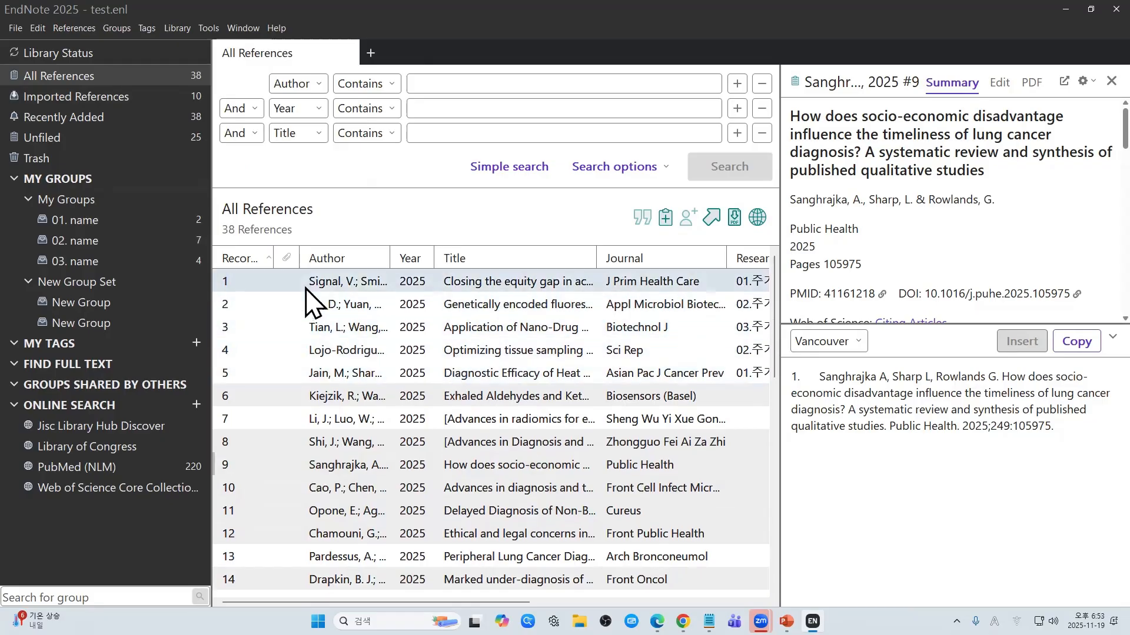
click(341, 291)
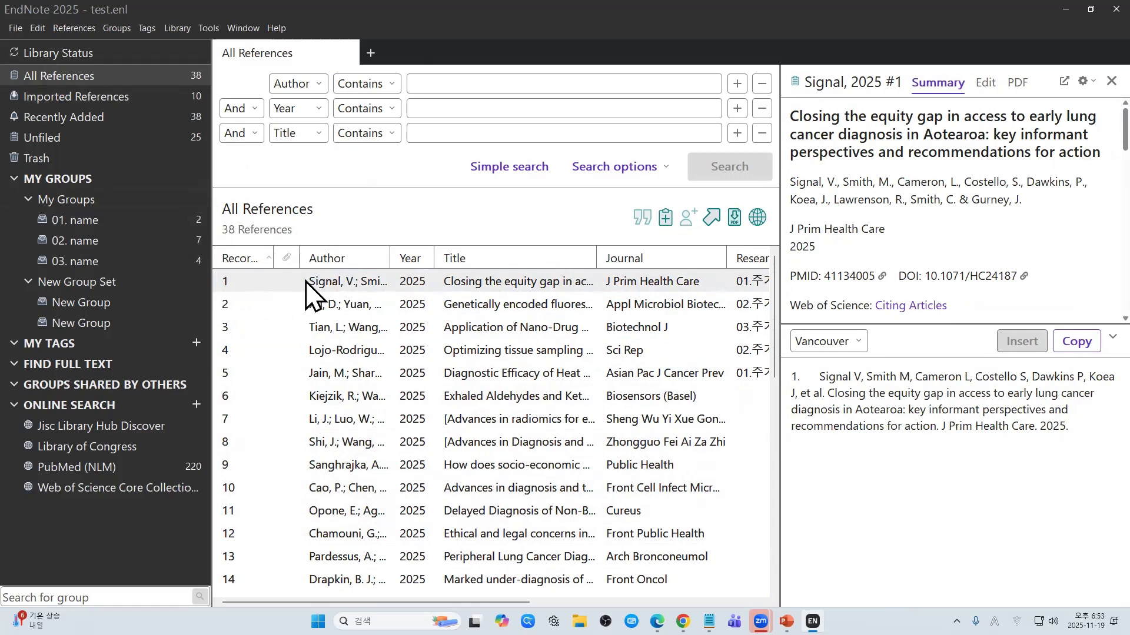
drag(305, 282, 185, 242)
drag(319, 288, 164, 263)
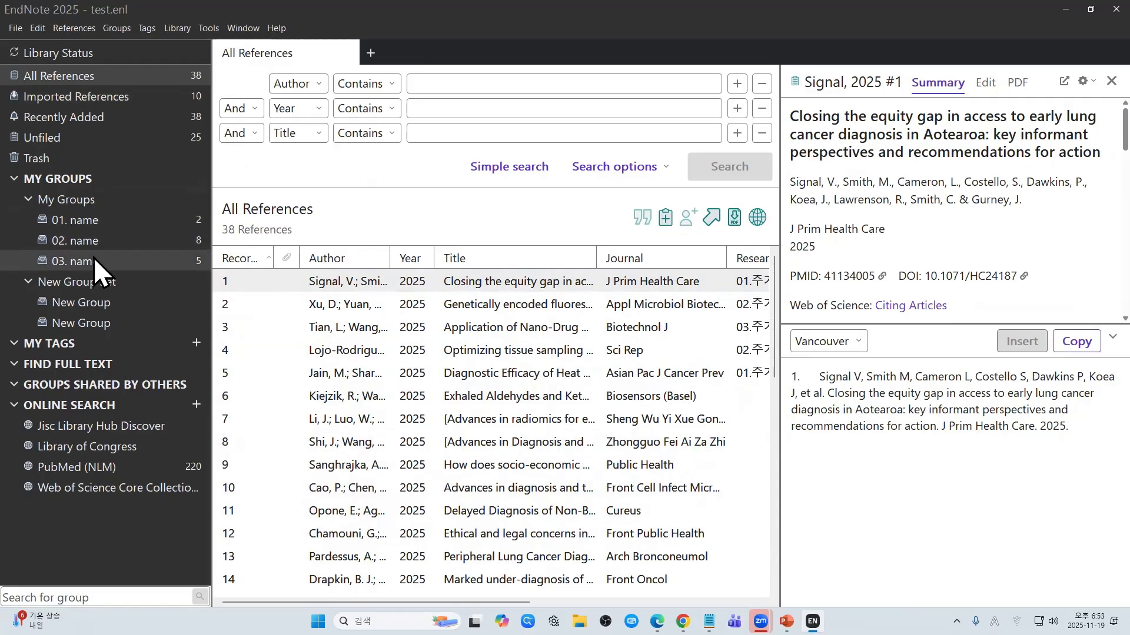
Step: Browse groups 01. name and 02. name, returning to All References after each
click(129, 224)
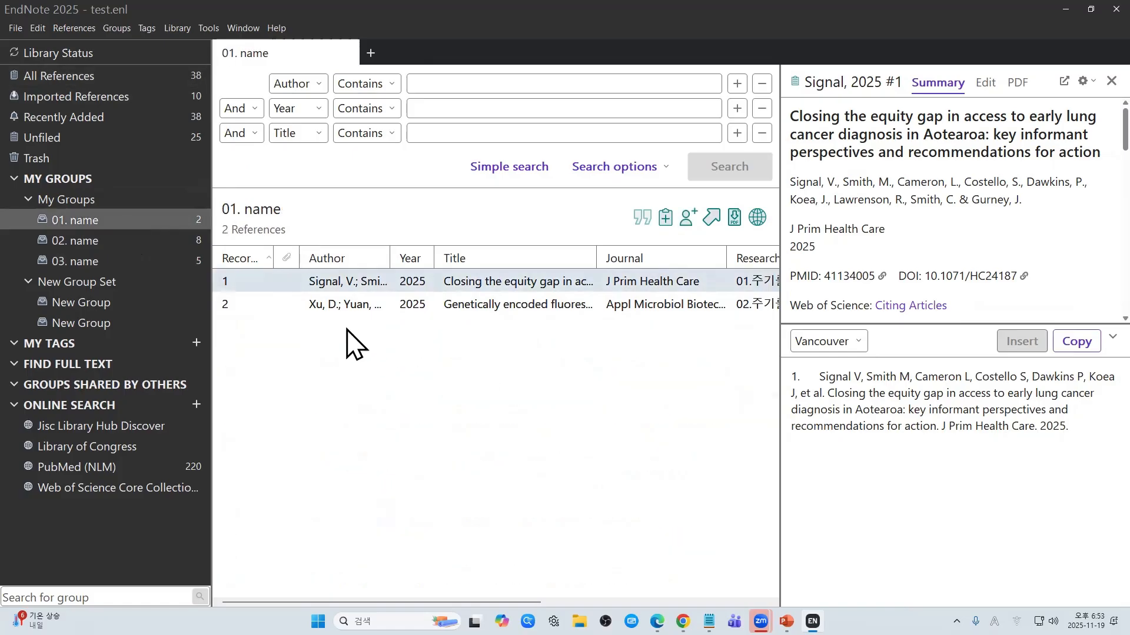
click(192, 77)
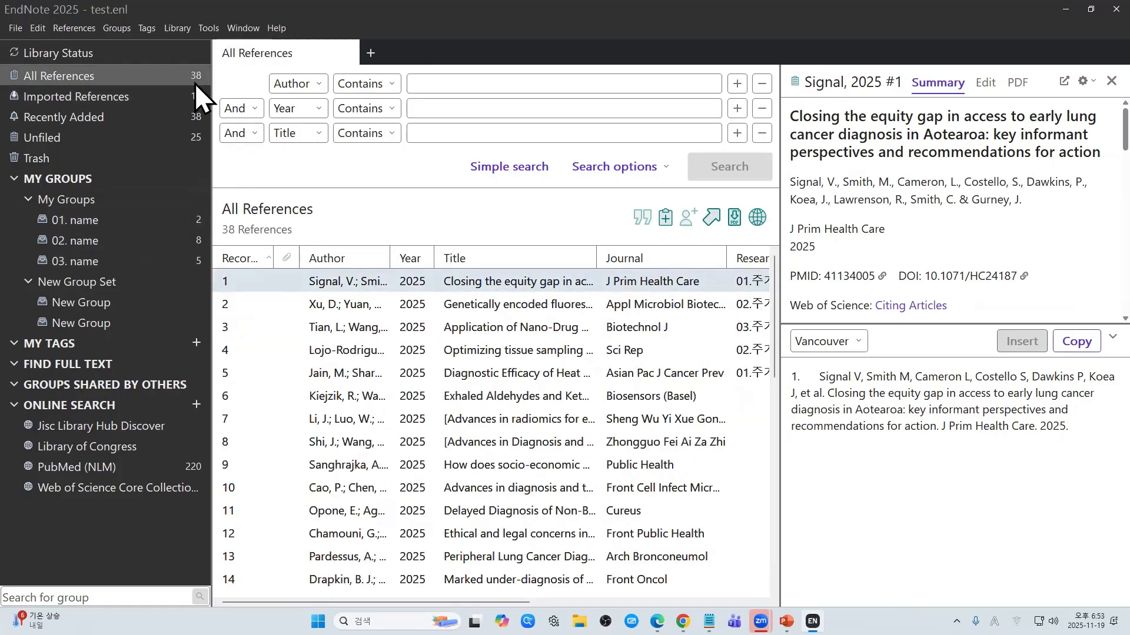
click(179, 239)
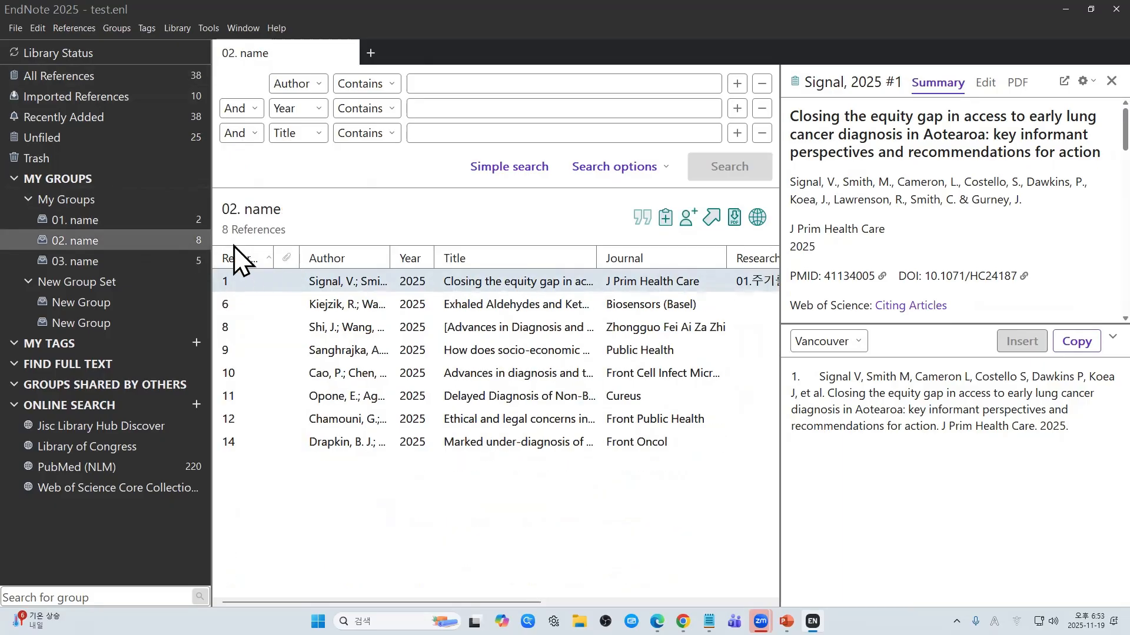
click(196, 76)
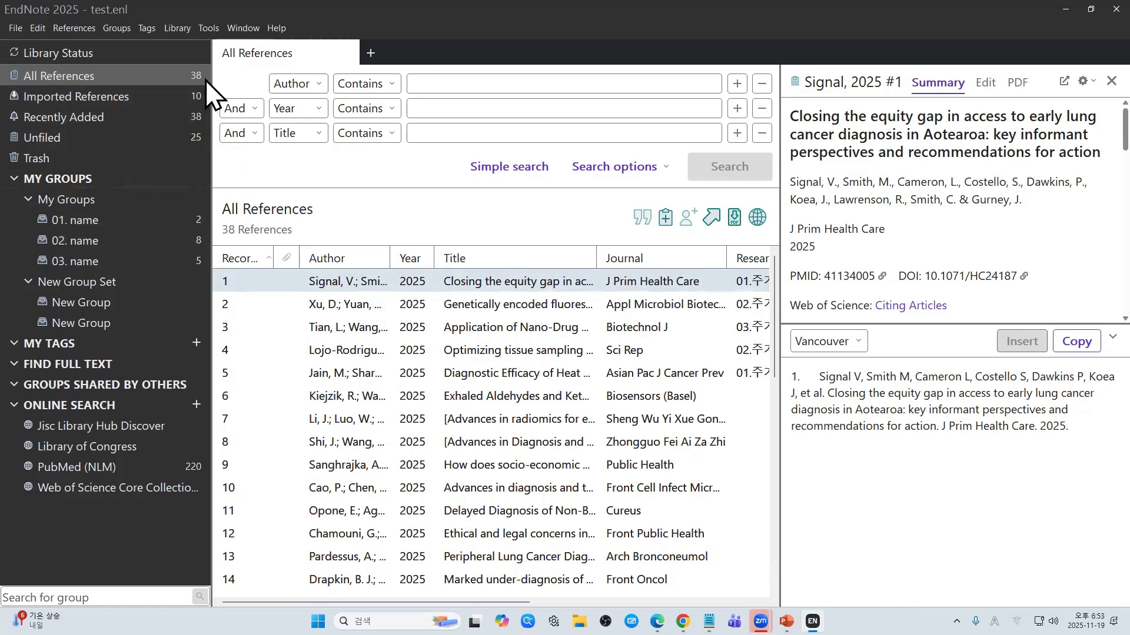
Step: Reopen group 02. name and select records 8 through 14
click(60, 243)
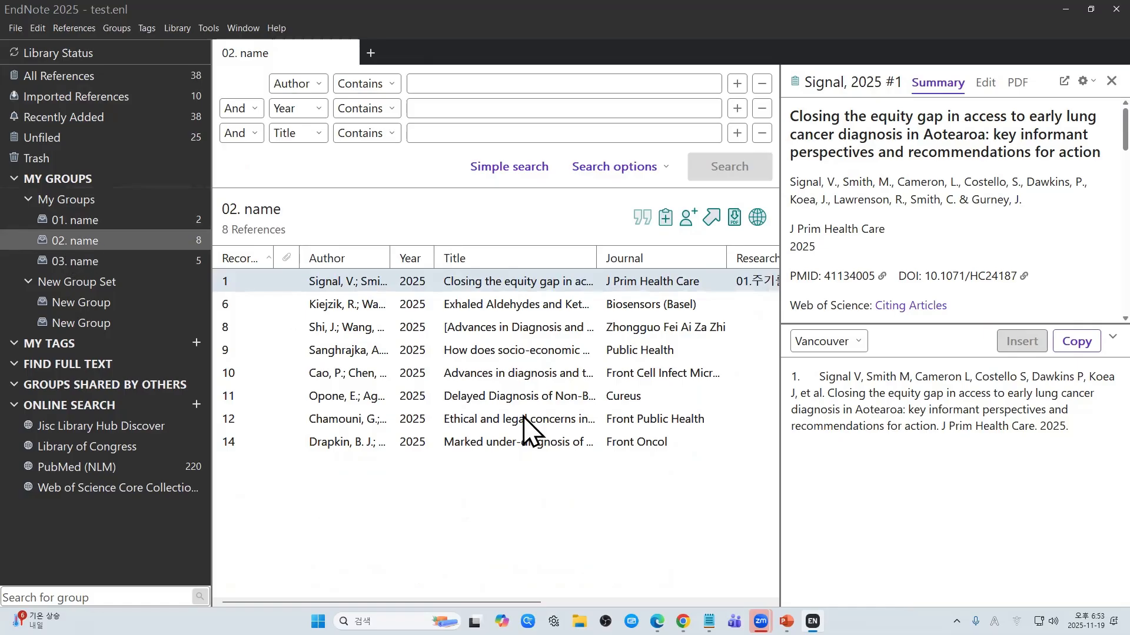
click(528, 503)
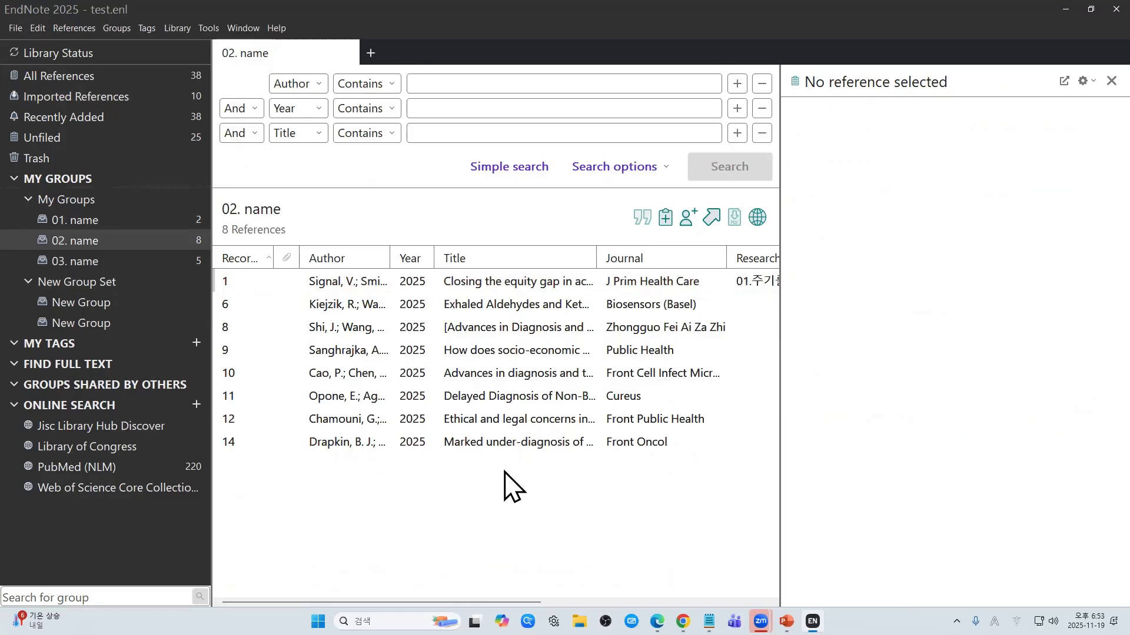
drag(578, 483, 319, 318)
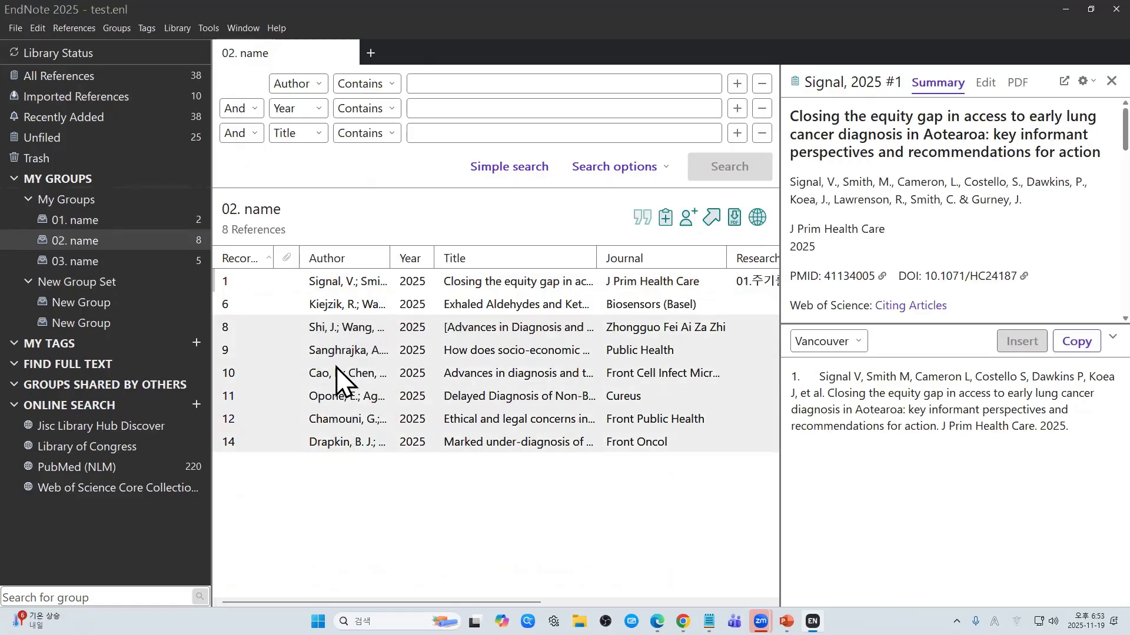
Step: Remove the six selected references from 02. name, keeping records 1 and 6, then resume the slide show
right_click(336, 372)
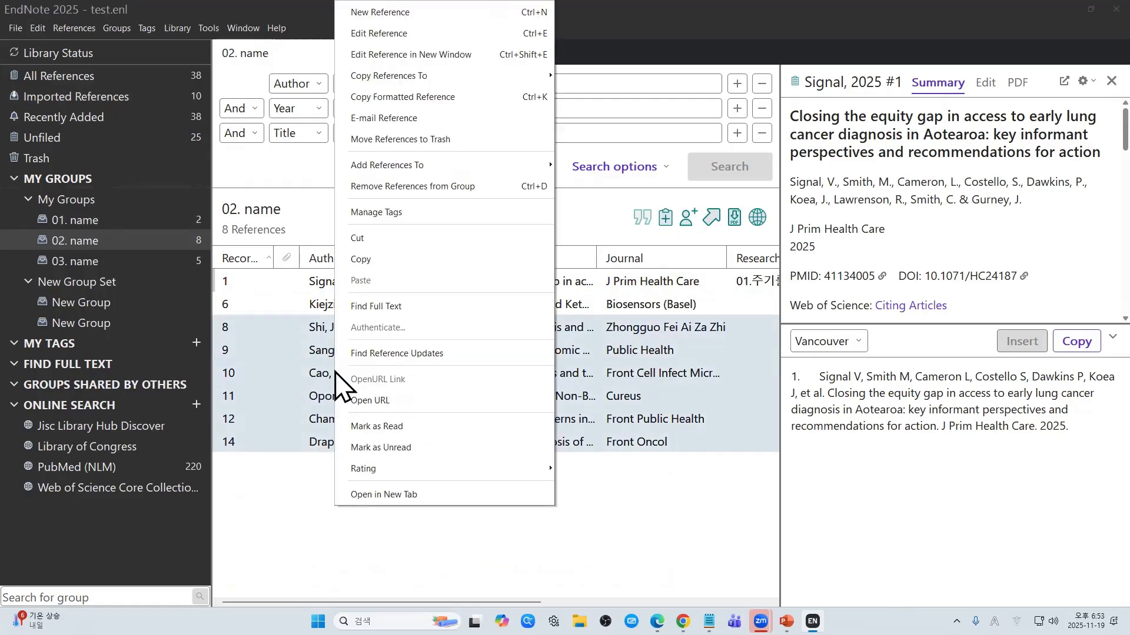
click(470, 187)
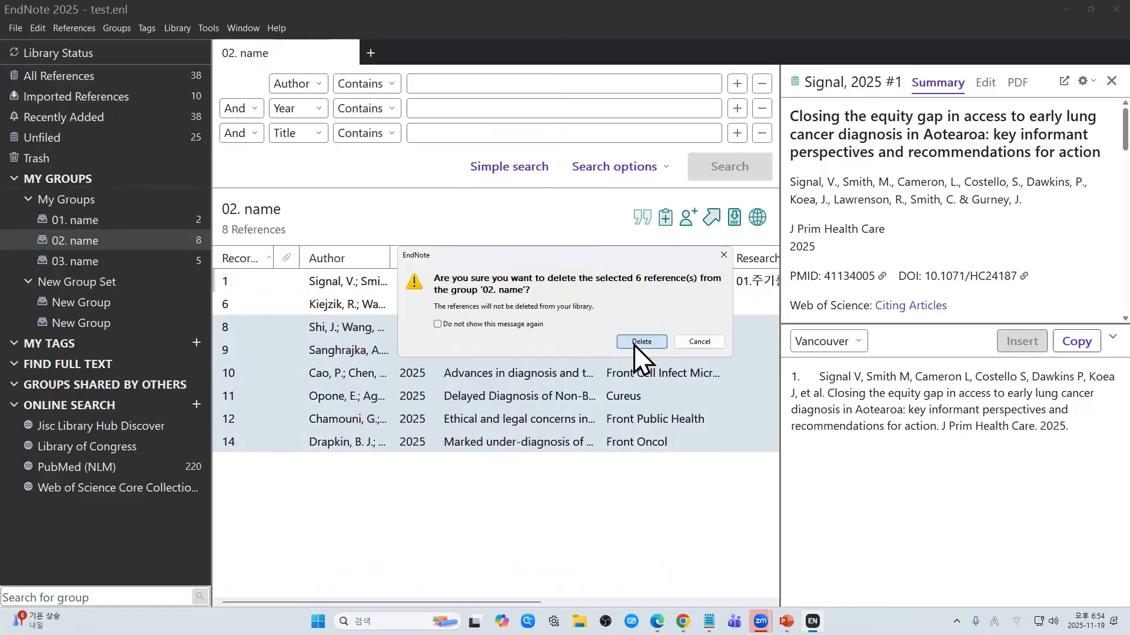
click(633, 345)
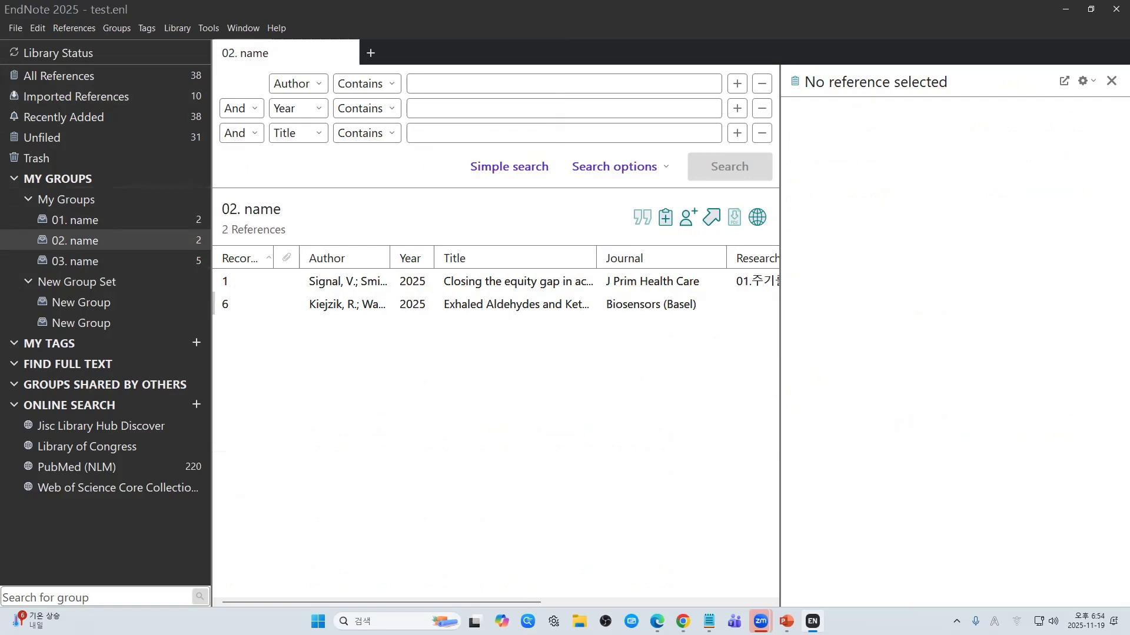
key(alt+Tab)
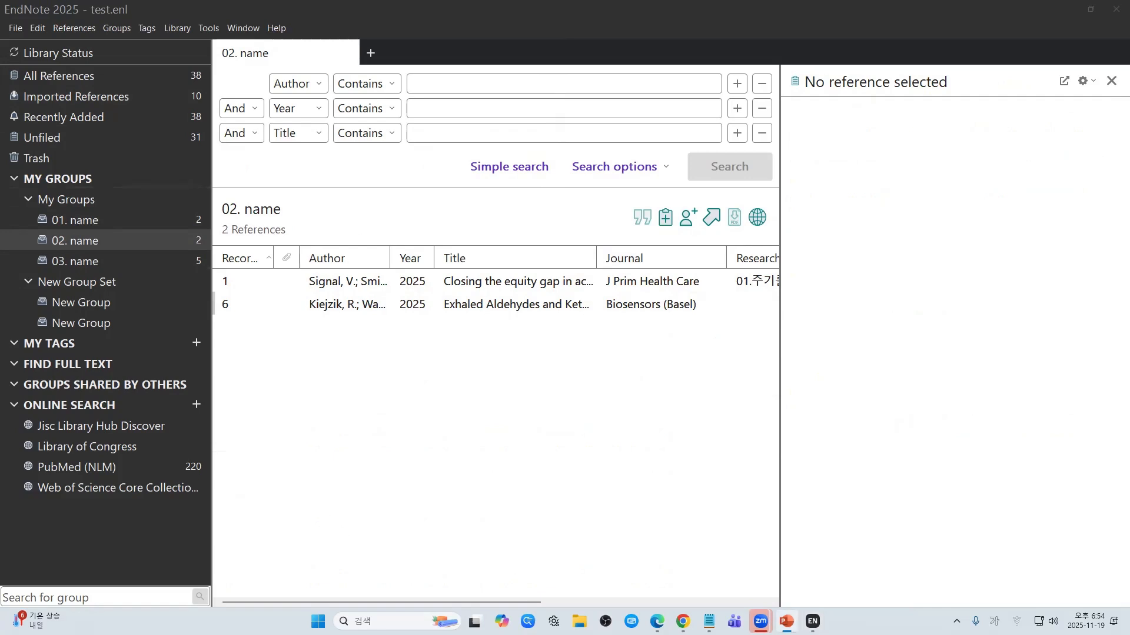
key(alt+Tab)
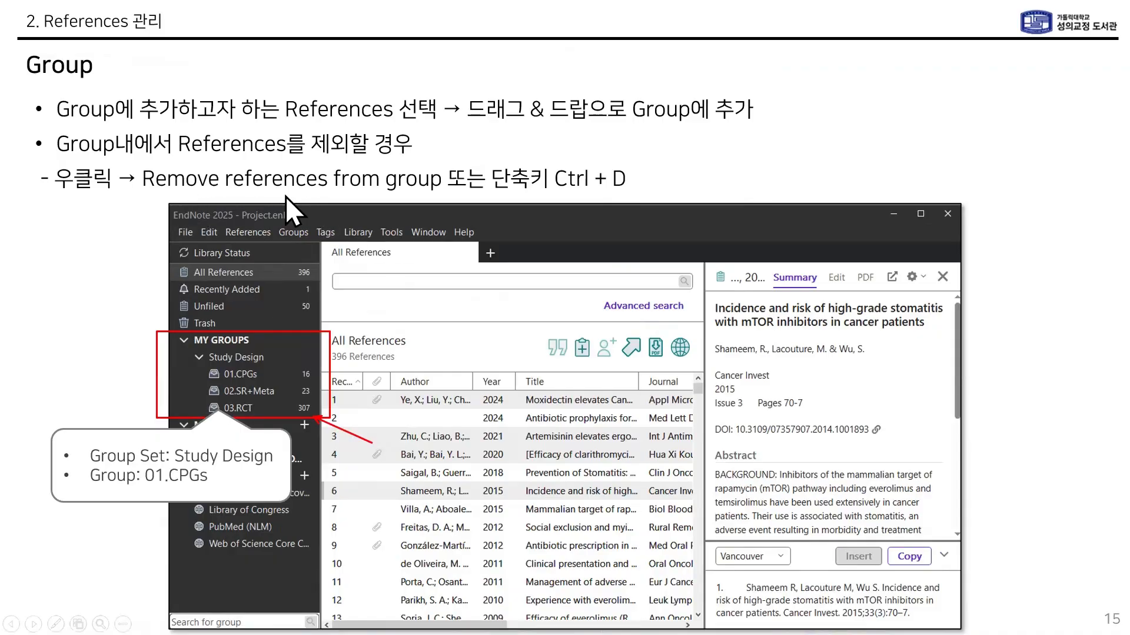
Step: Advance to slide 16 on opening groups in tabs and slide 17 on Smart Groups, then end the show
click(220, 200)
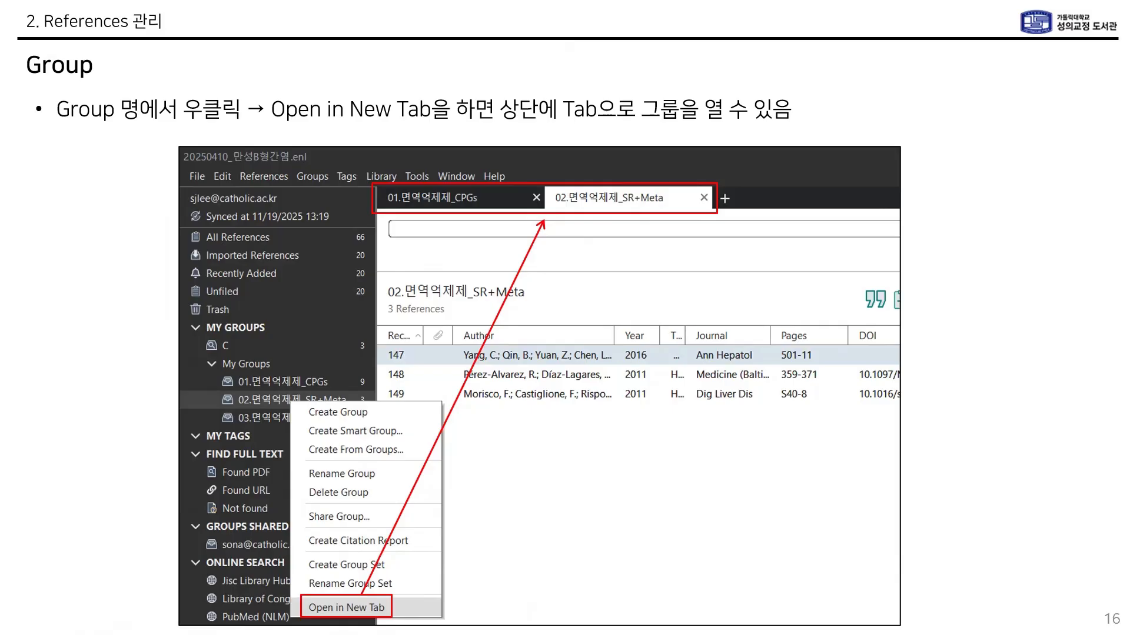
key(Right)
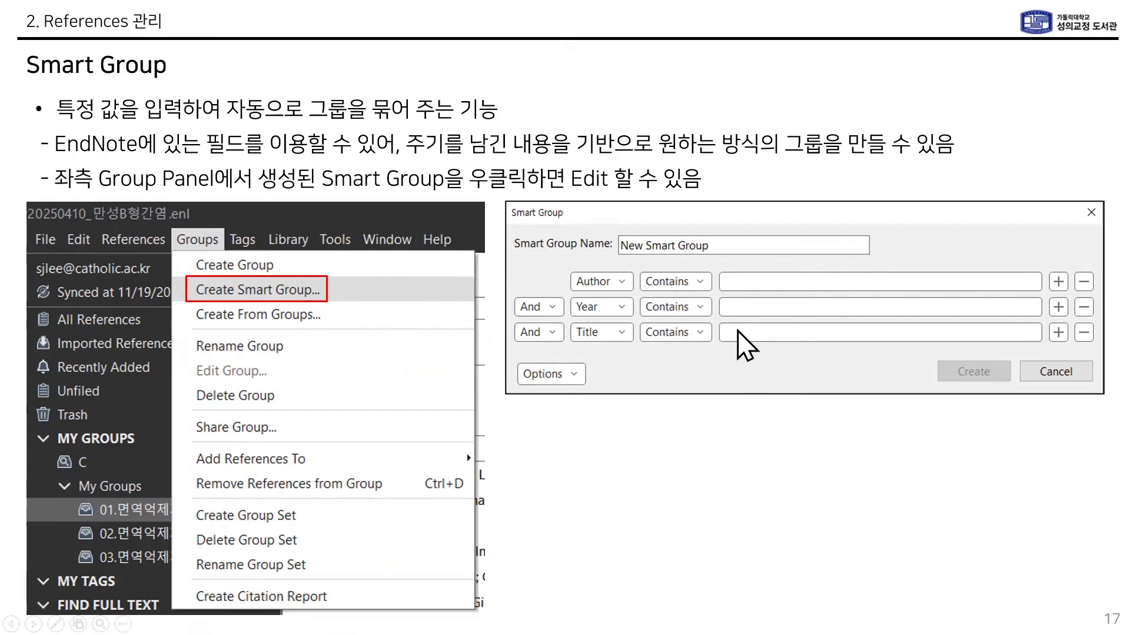
key(Escape)
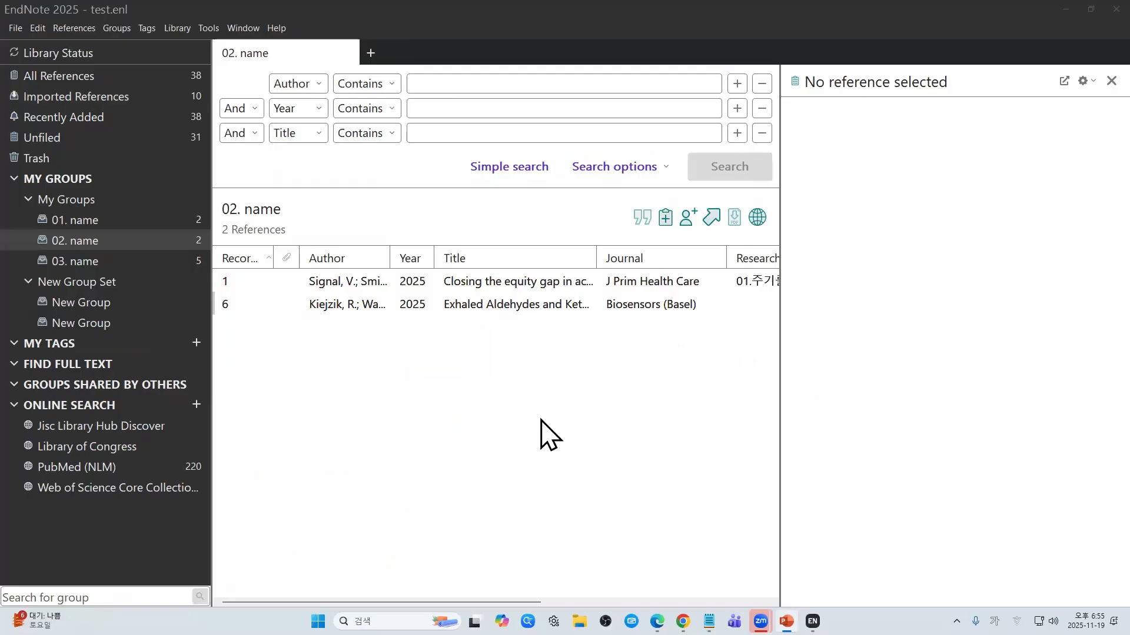
Step: From All References, start a new smart group and name it Project
click(165, 79)
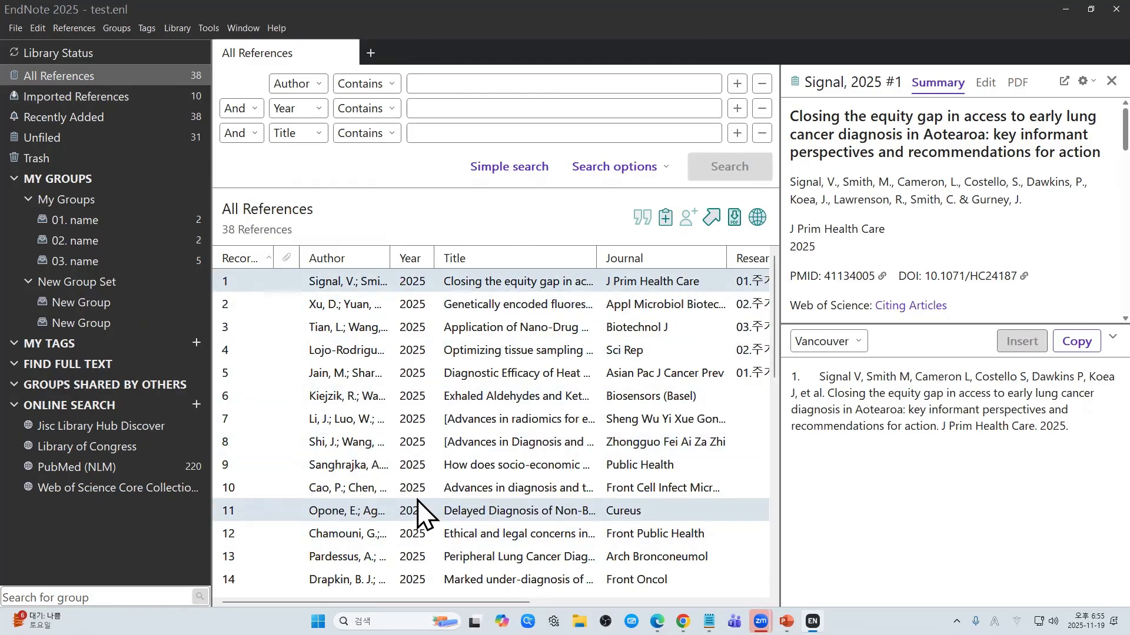
scroll(418, 511, down, 8)
scroll(418, 506, up, 8)
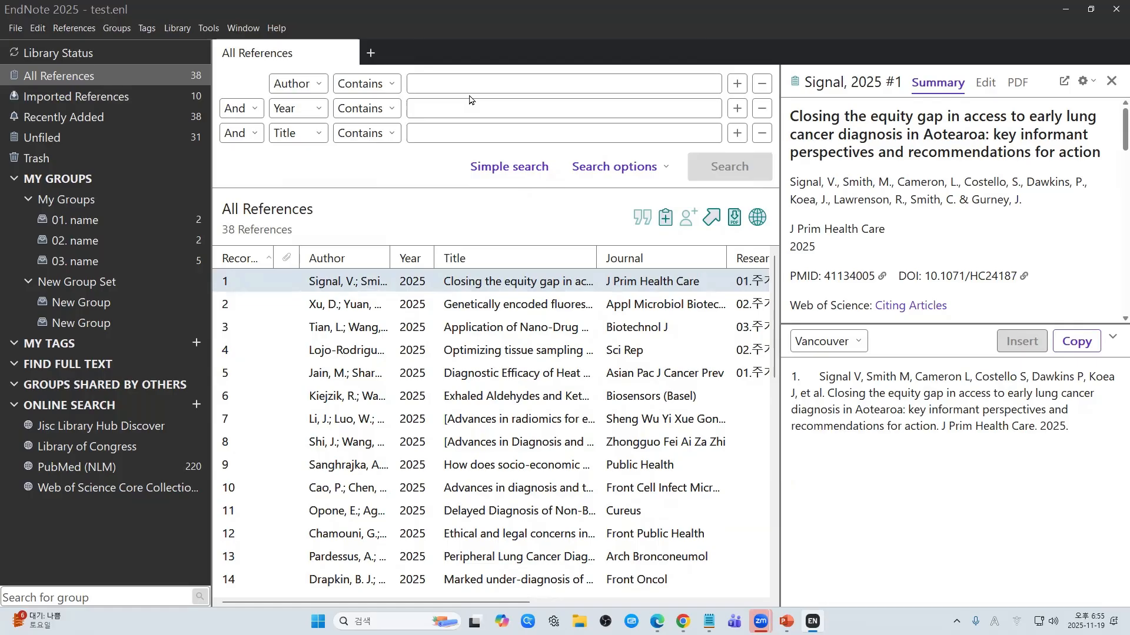
click(120, 30)
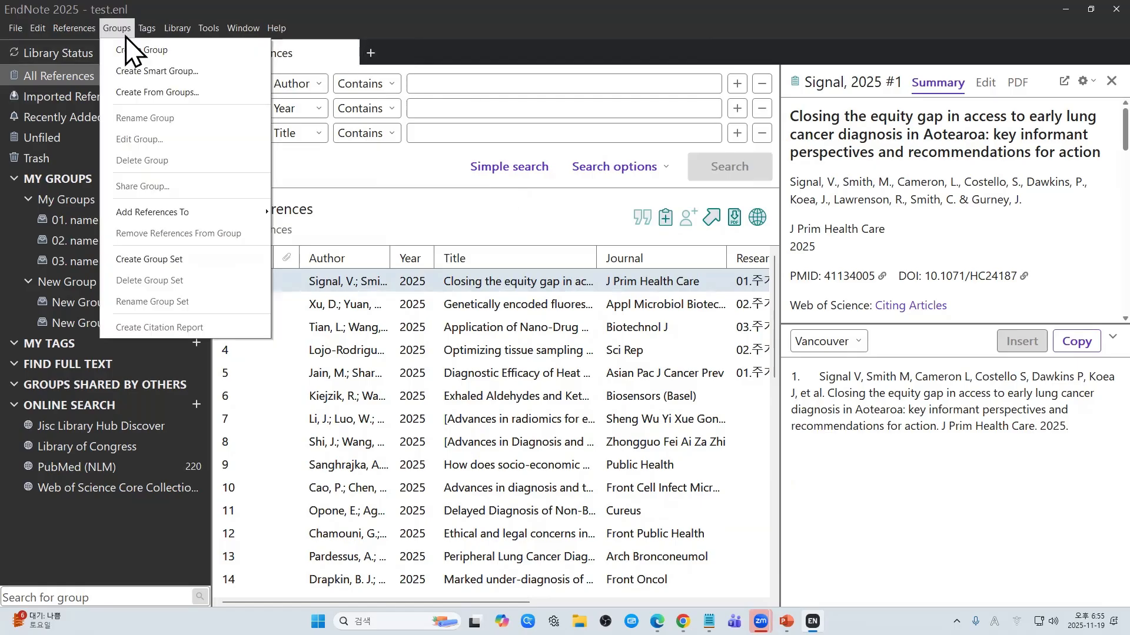
click(215, 75)
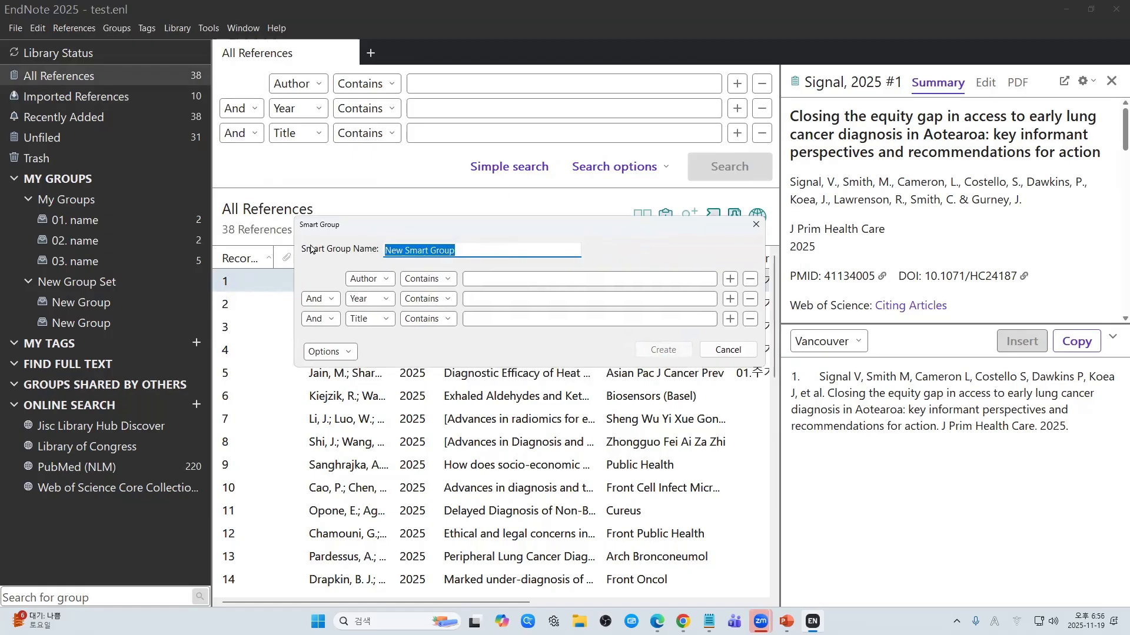
key(BackSpace)
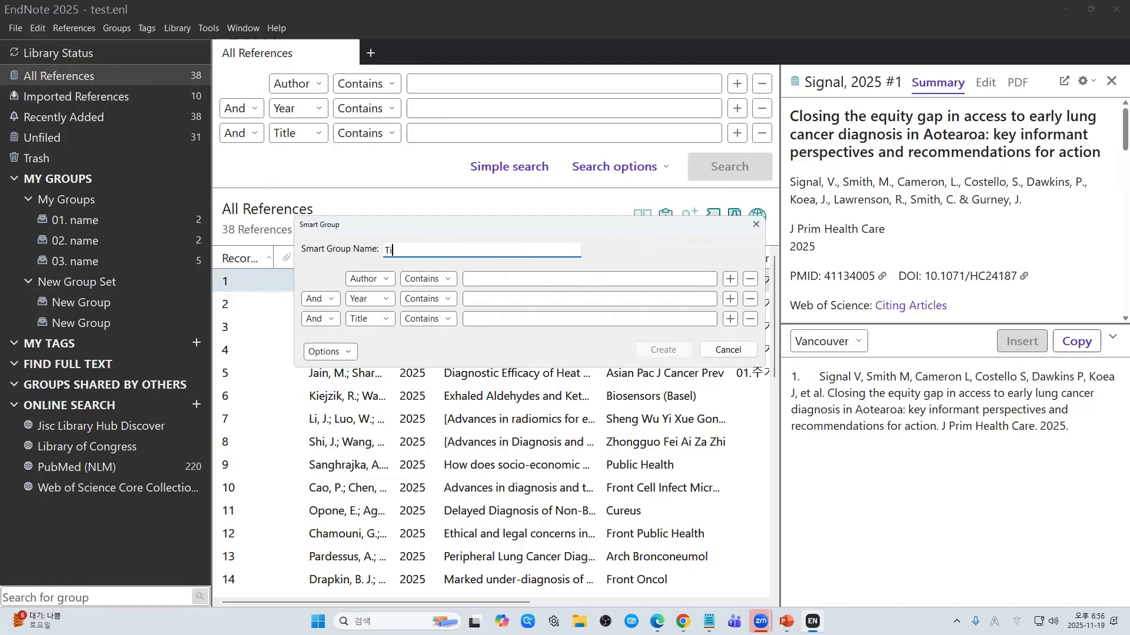
text(Project)
Step: Review the field, And and Contains dropdowns, keeping the default criteria choices
click(380, 284)
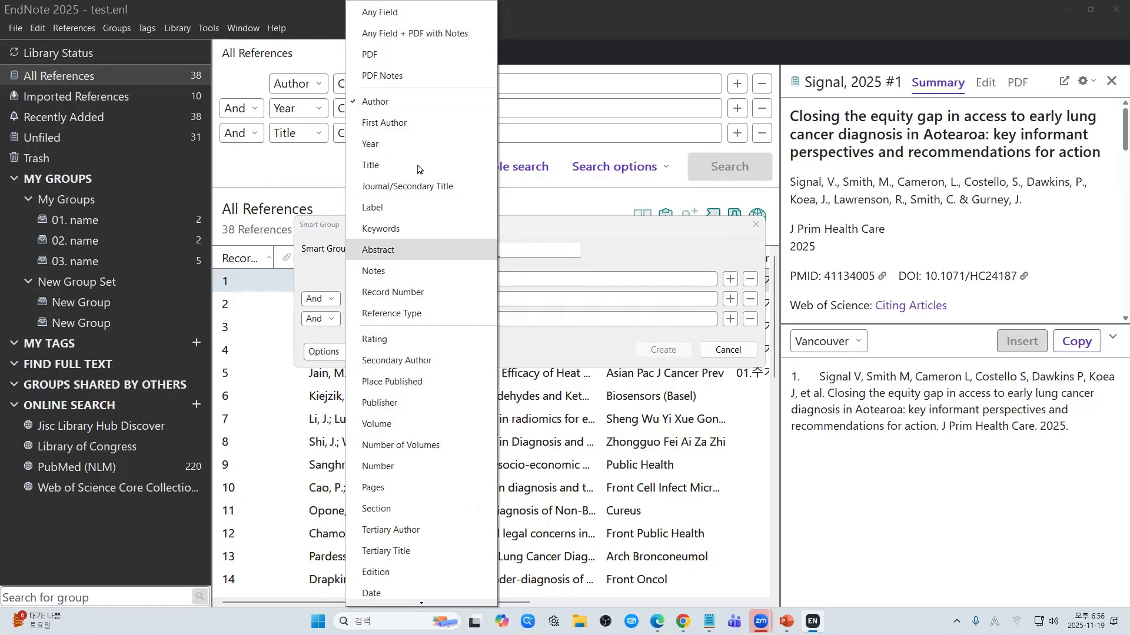
click(606, 254)
click(321, 299)
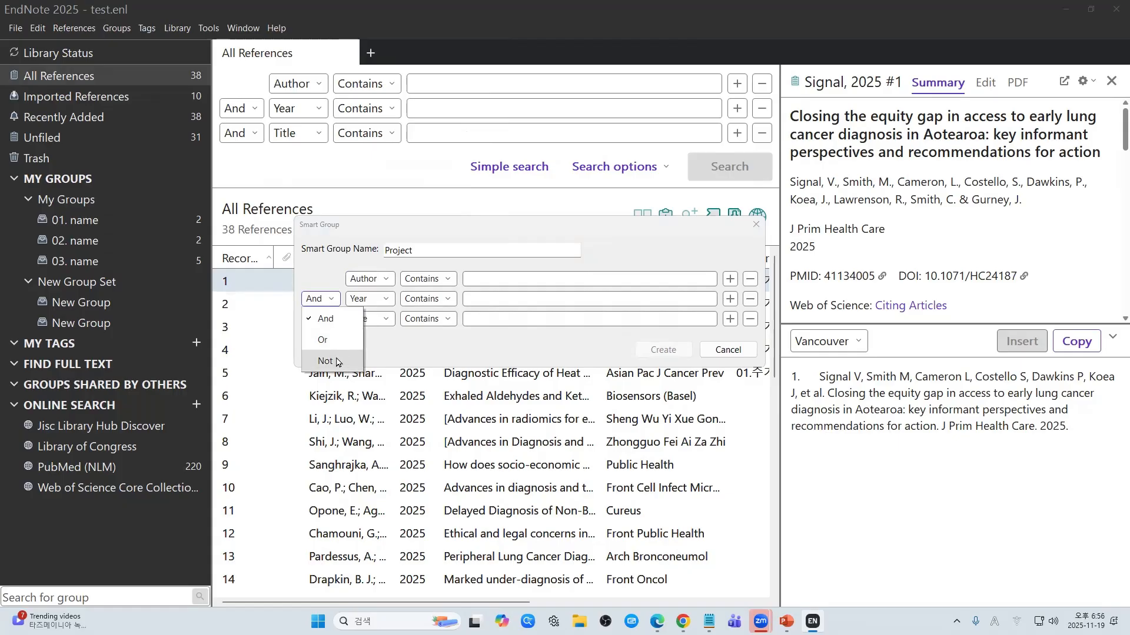
click(415, 357)
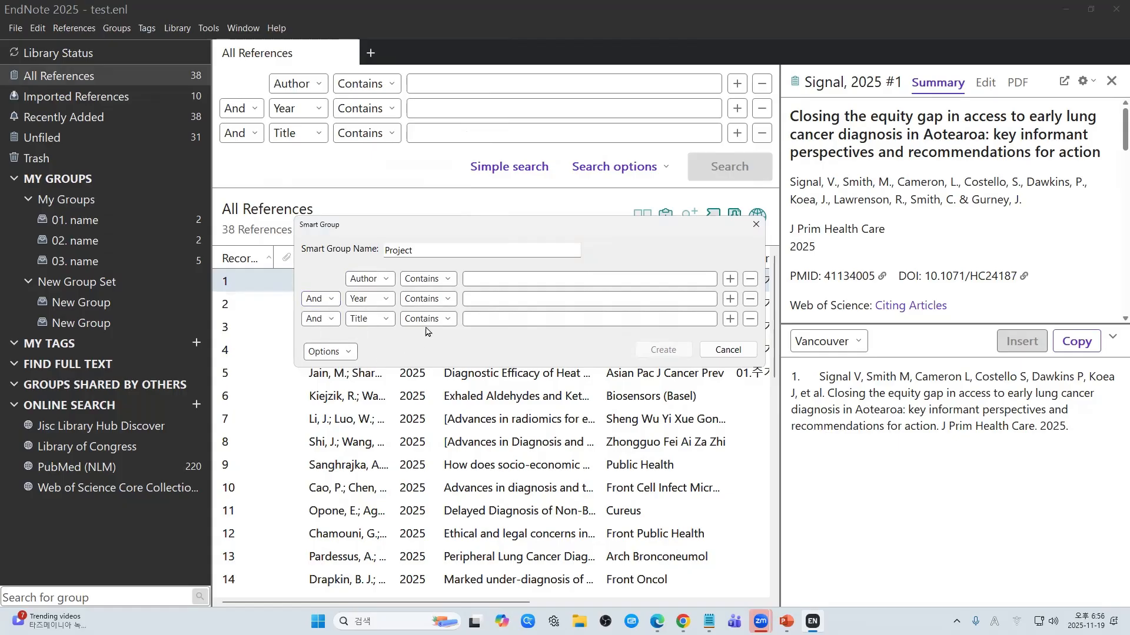
click(447, 281)
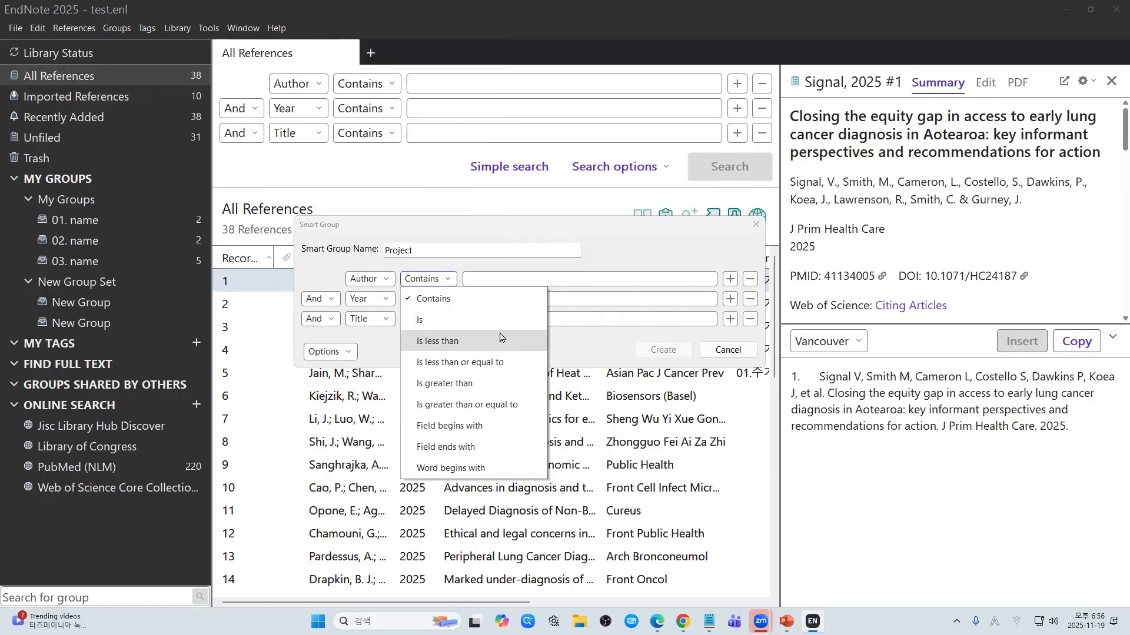
click(473, 300)
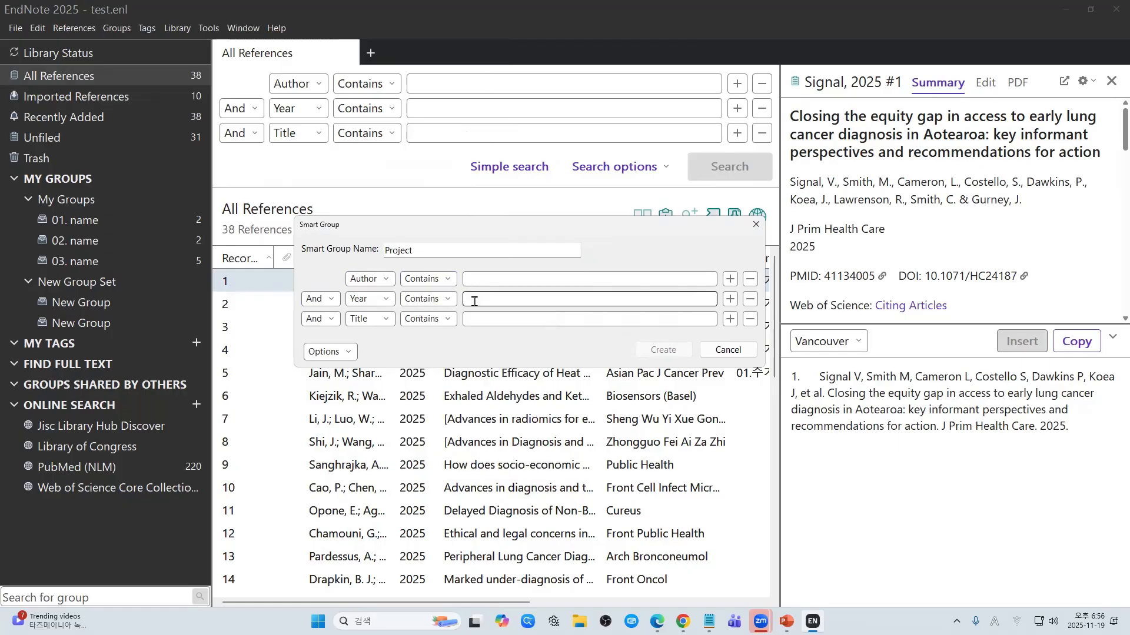
Step: Add and remove extra criteria rows, leaving Author, Year and Title only
click(729, 318)
click(729, 339)
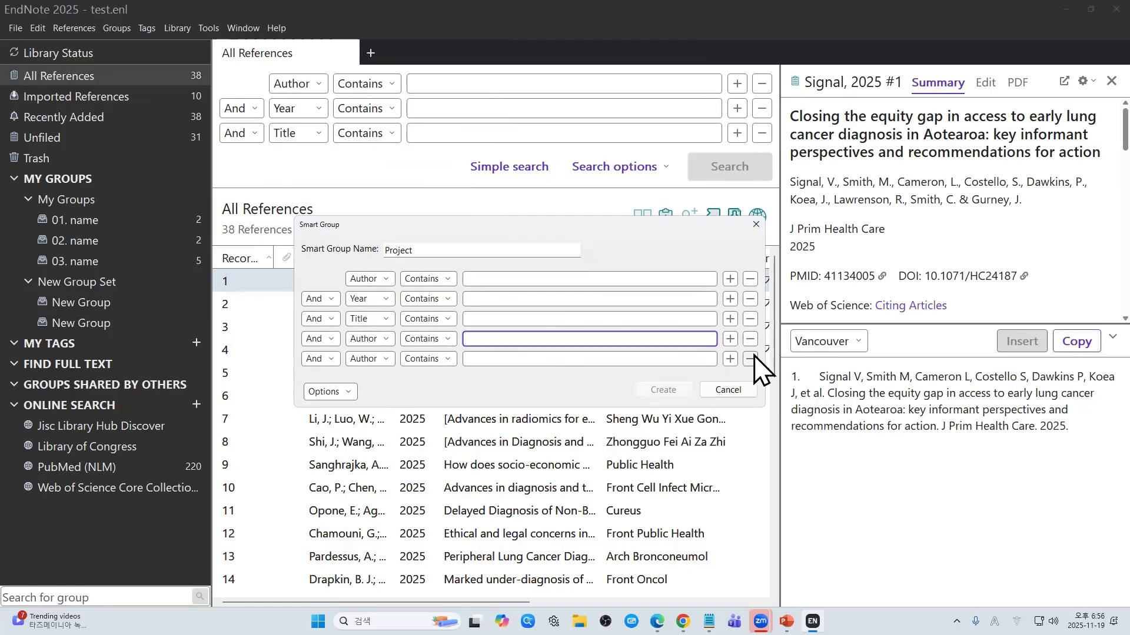
click(750, 339)
click(750, 339)
click(339, 352)
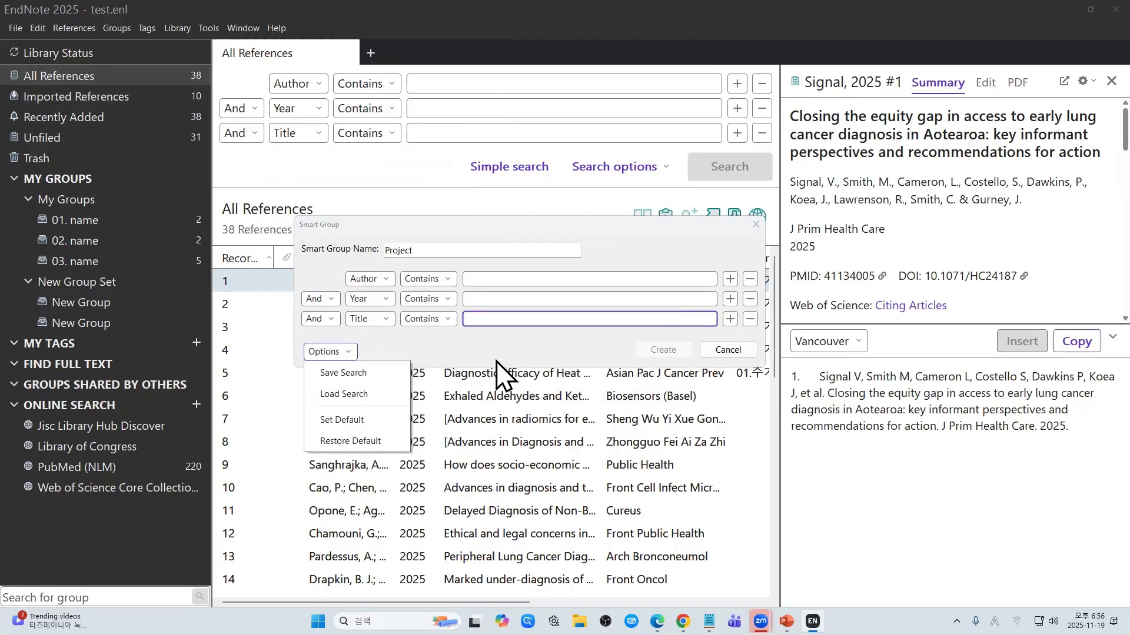
click(496, 361)
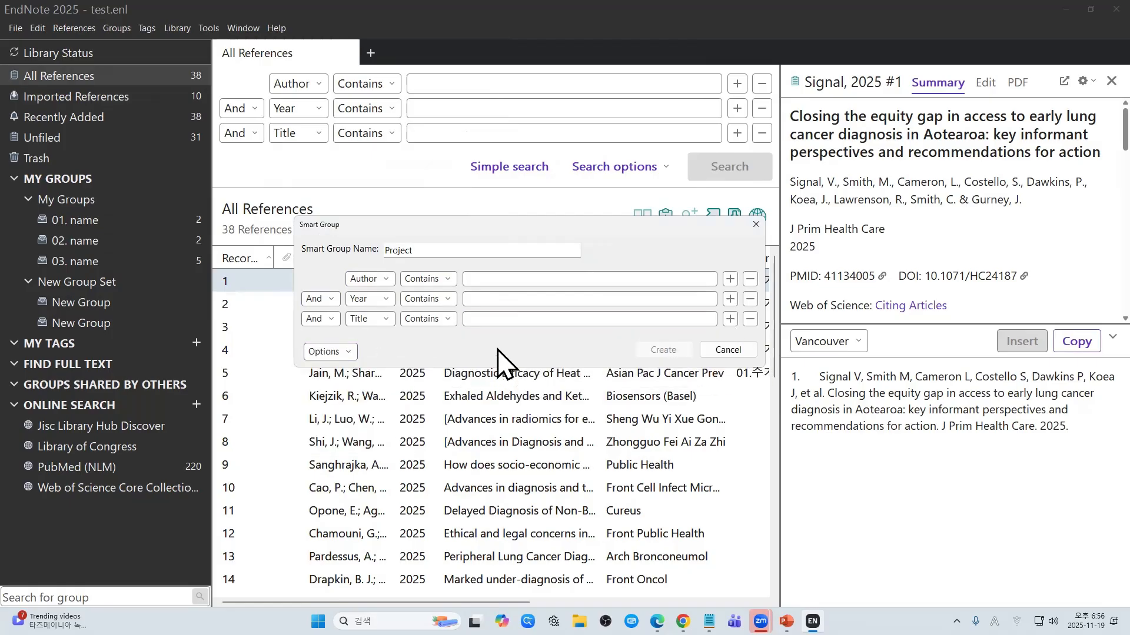
Step: Set Year contains 2025 and Title contains study, then create the Project group
click(494, 299)
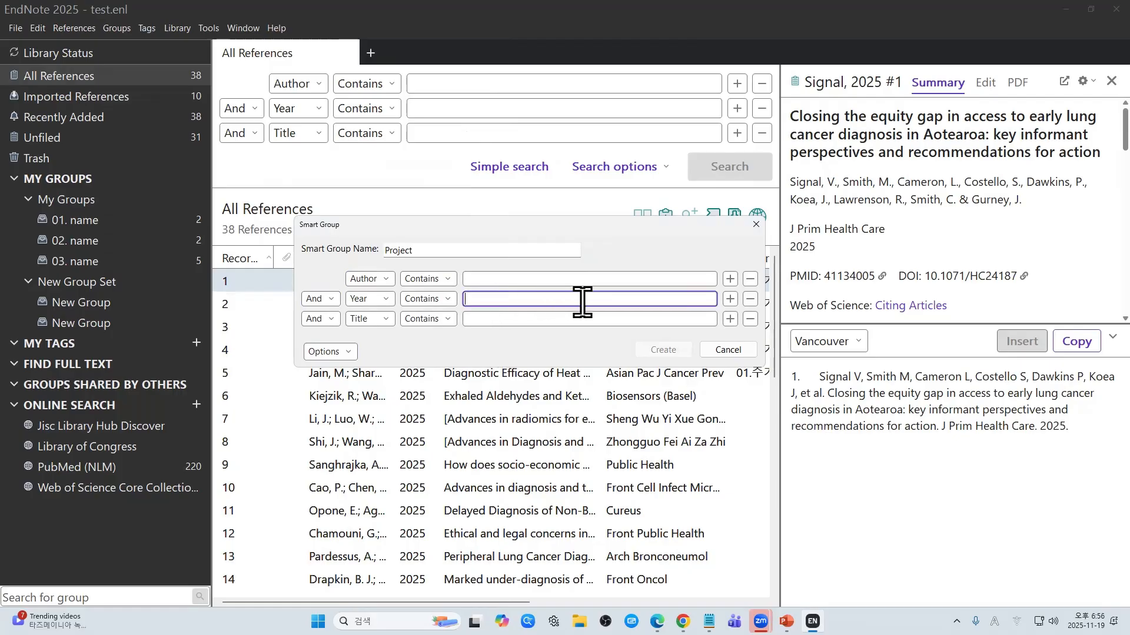
text(2025)
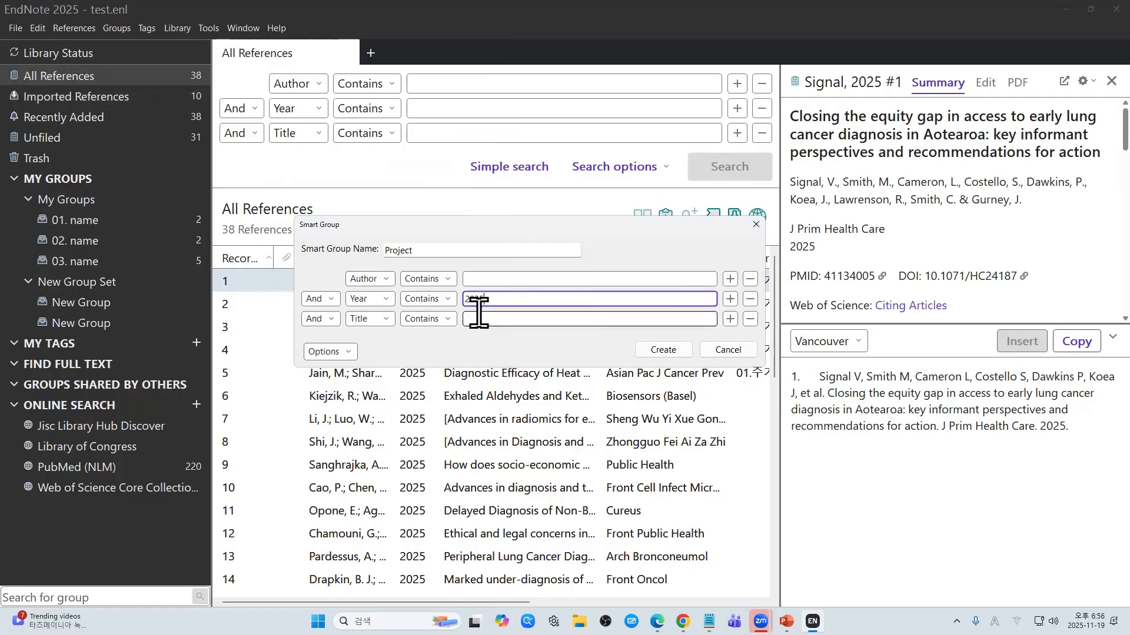
click(503, 319)
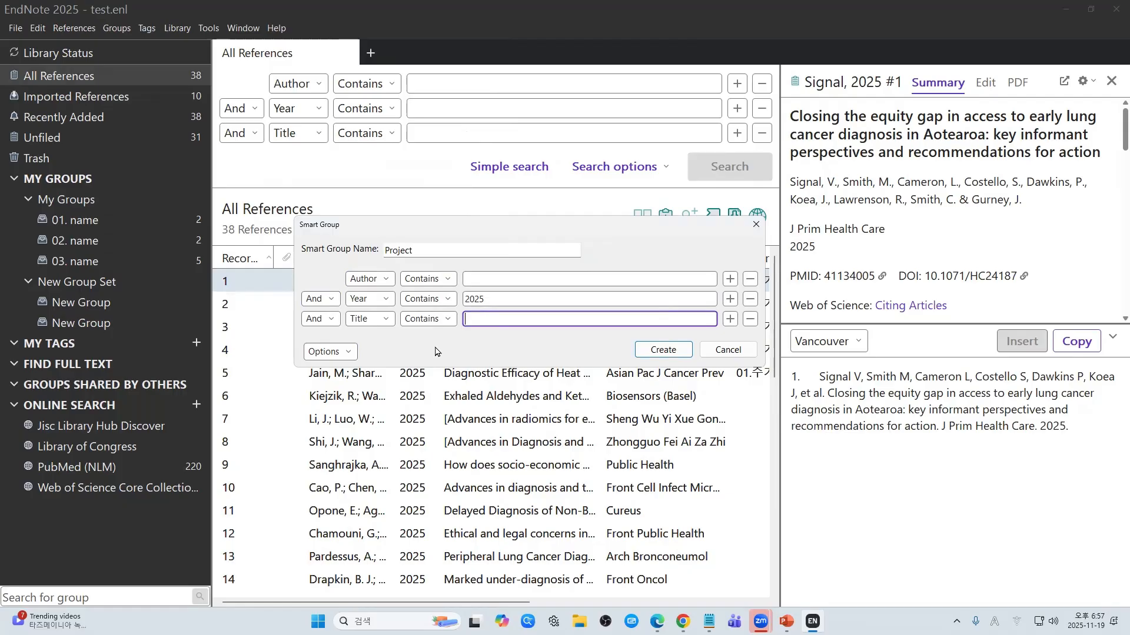
text(study)
click(657, 353)
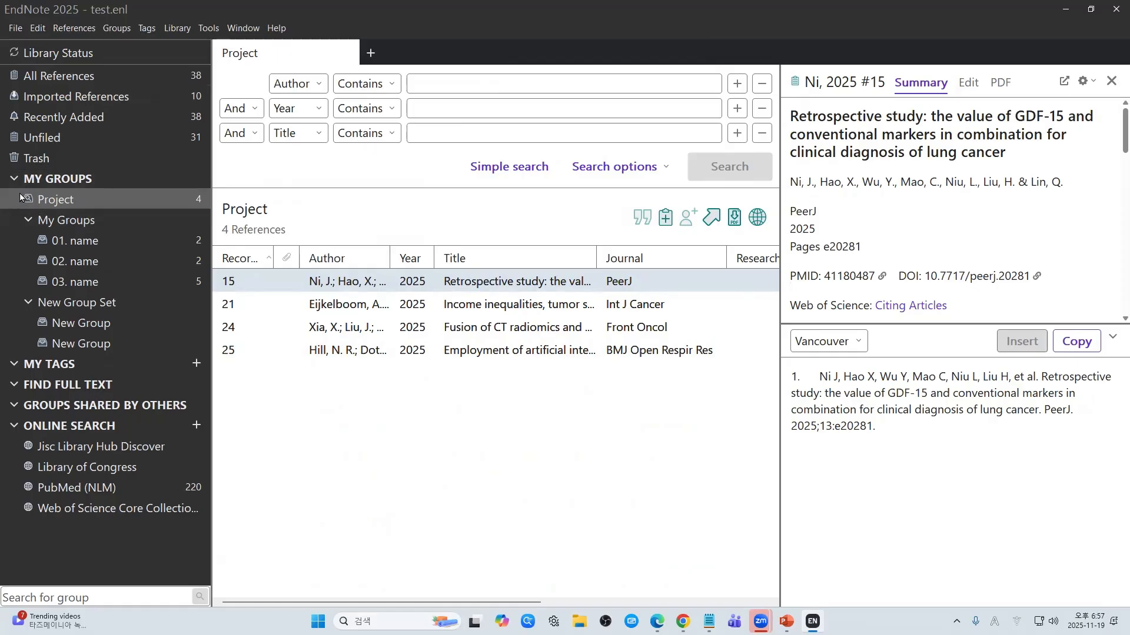
click(52, 201)
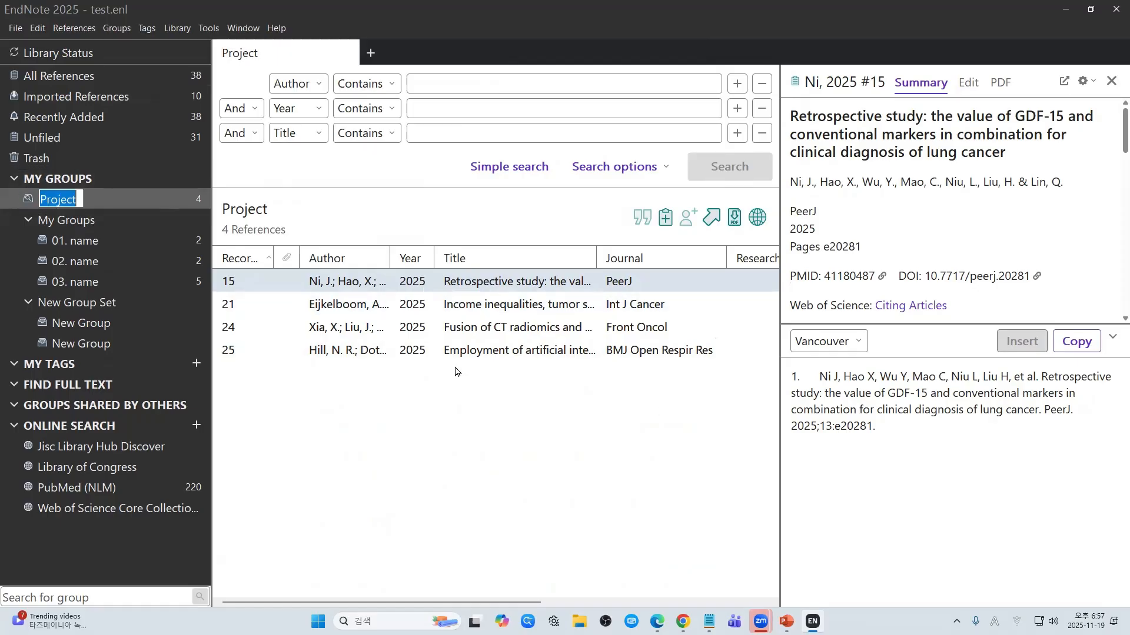
click(570, 327)
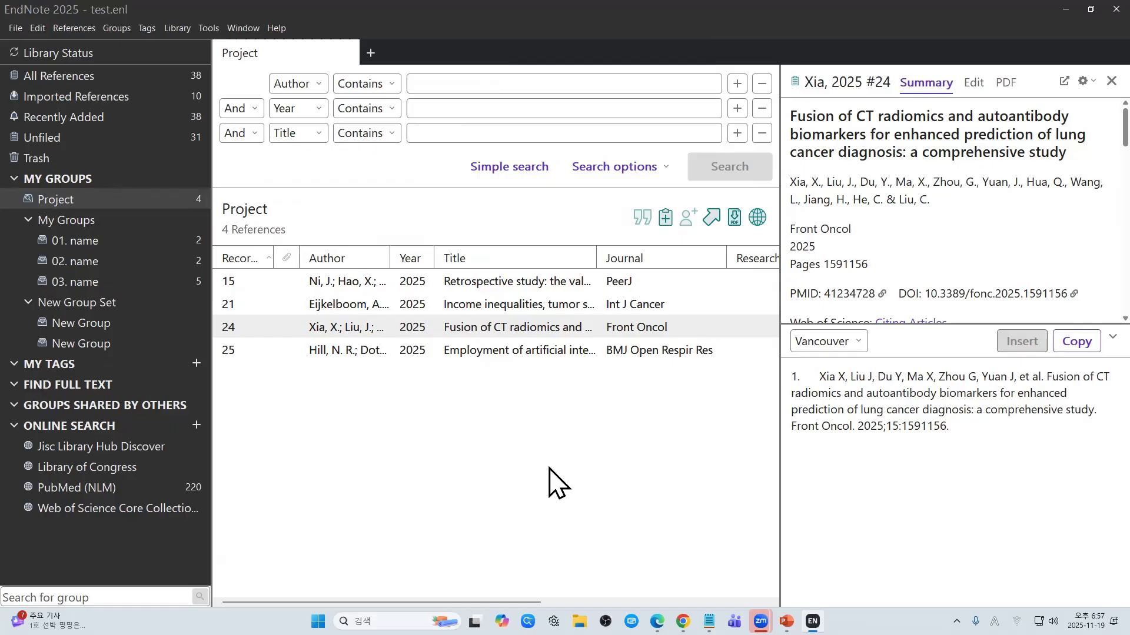
click(114, 27)
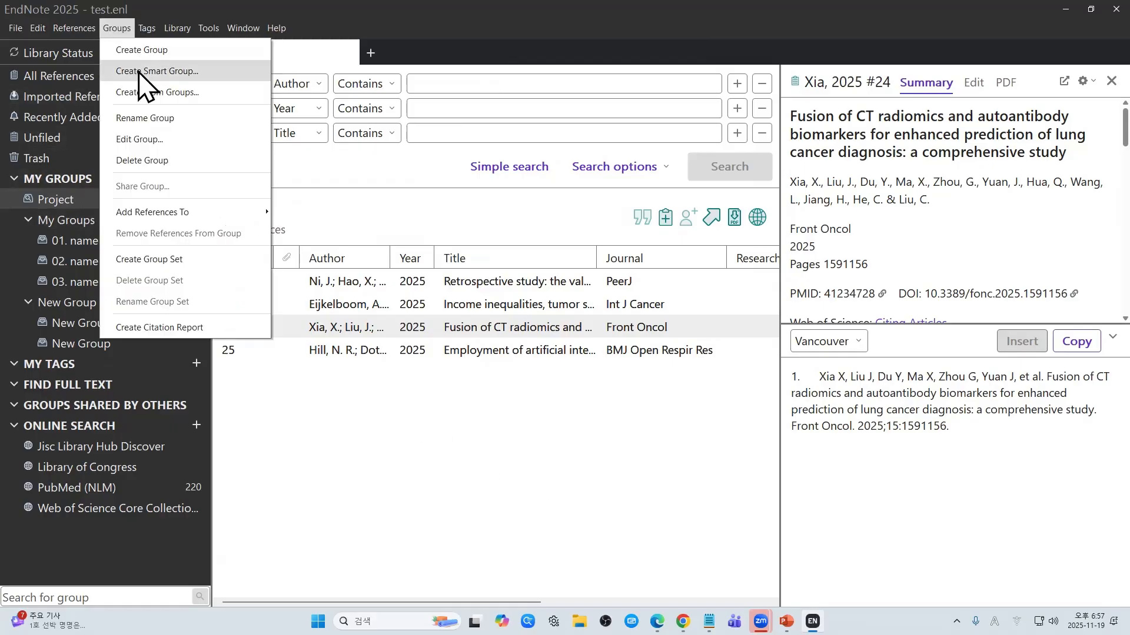
click(330, 506)
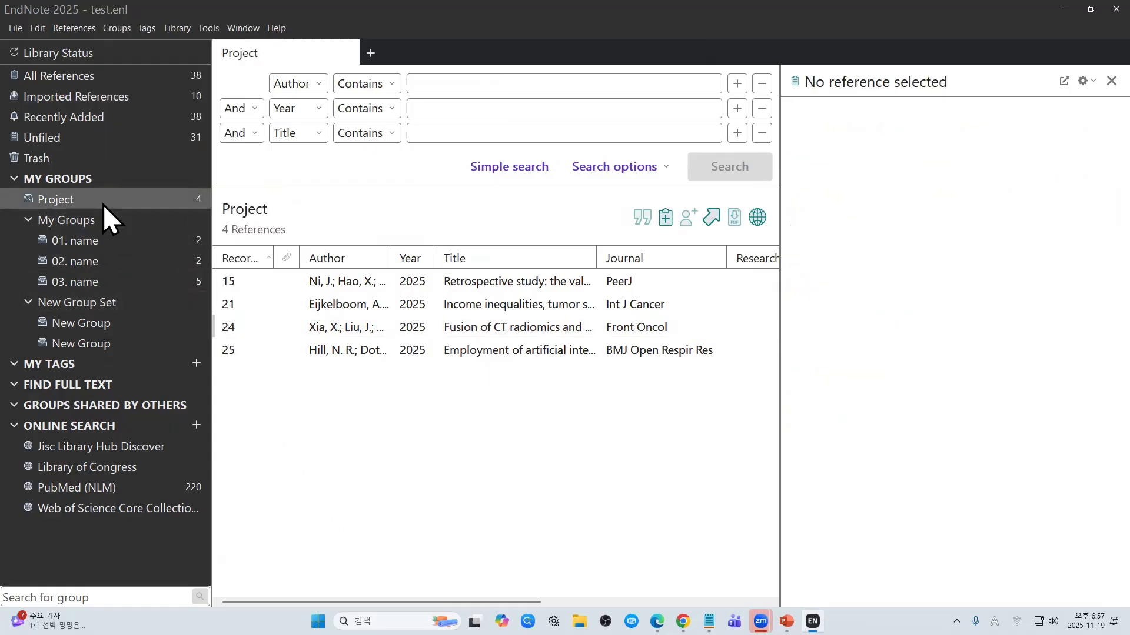
right_click(126, 199)
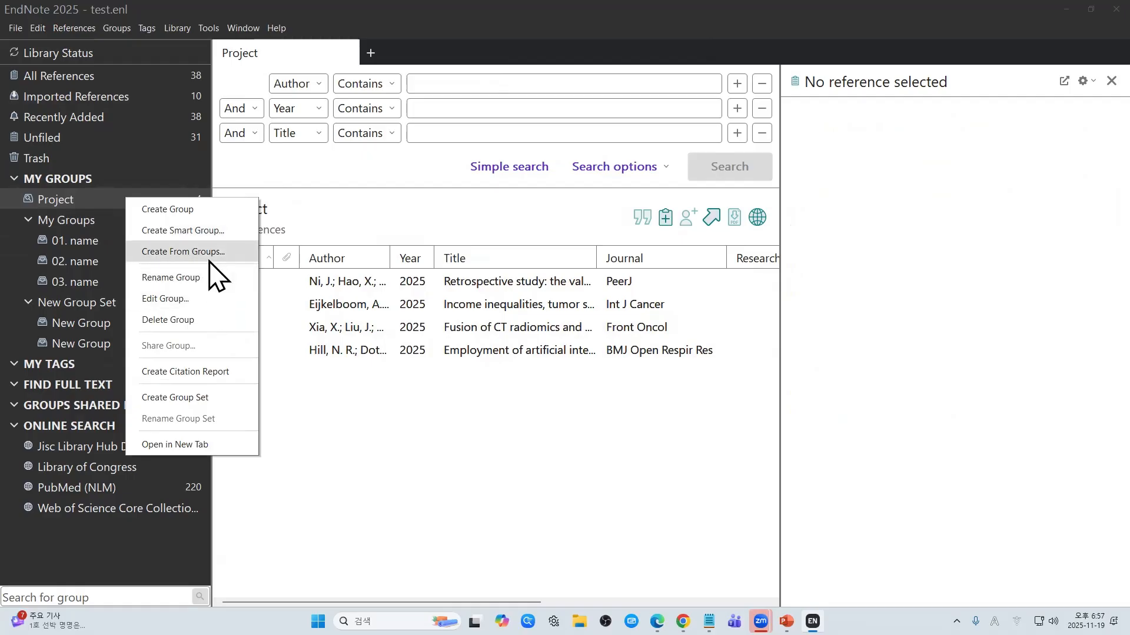
click(217, 305)
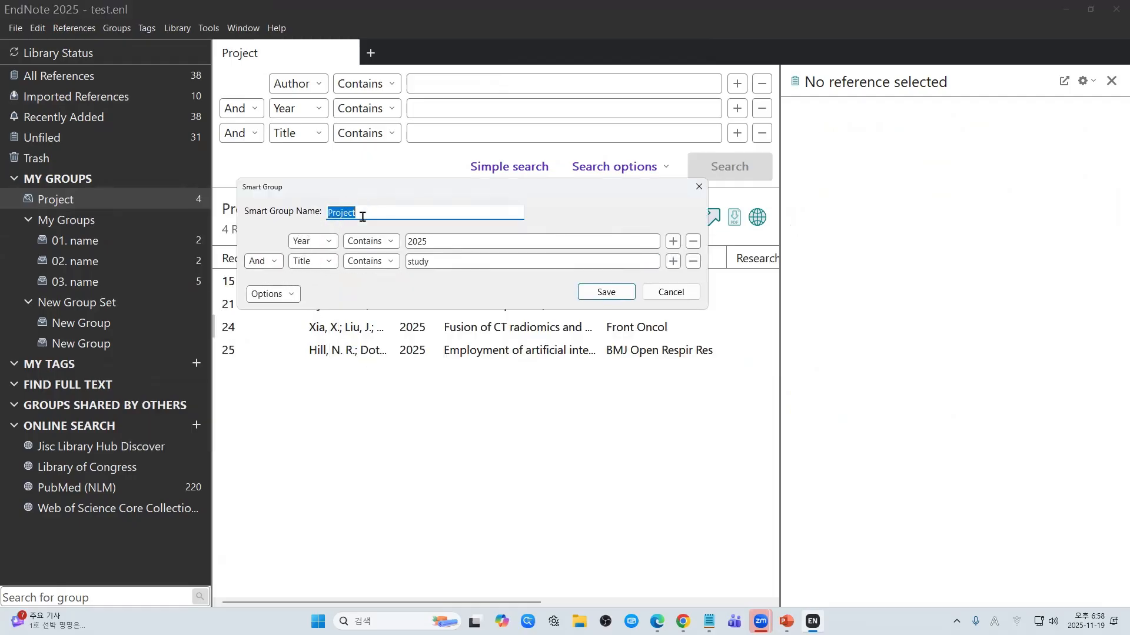
click(674, 263)
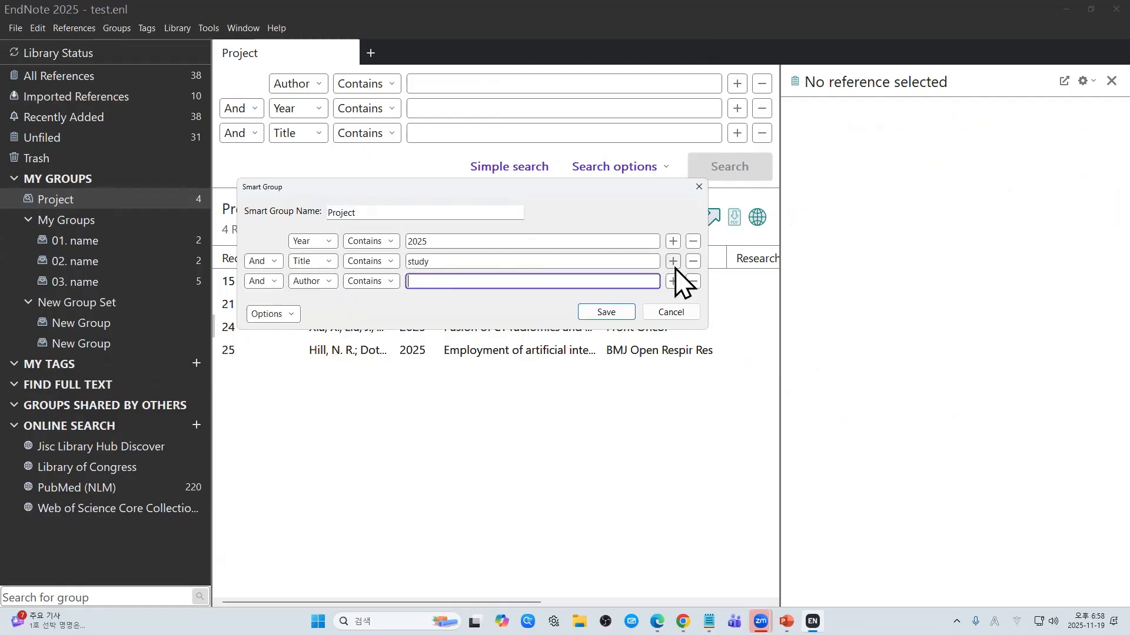
click(676, 283)
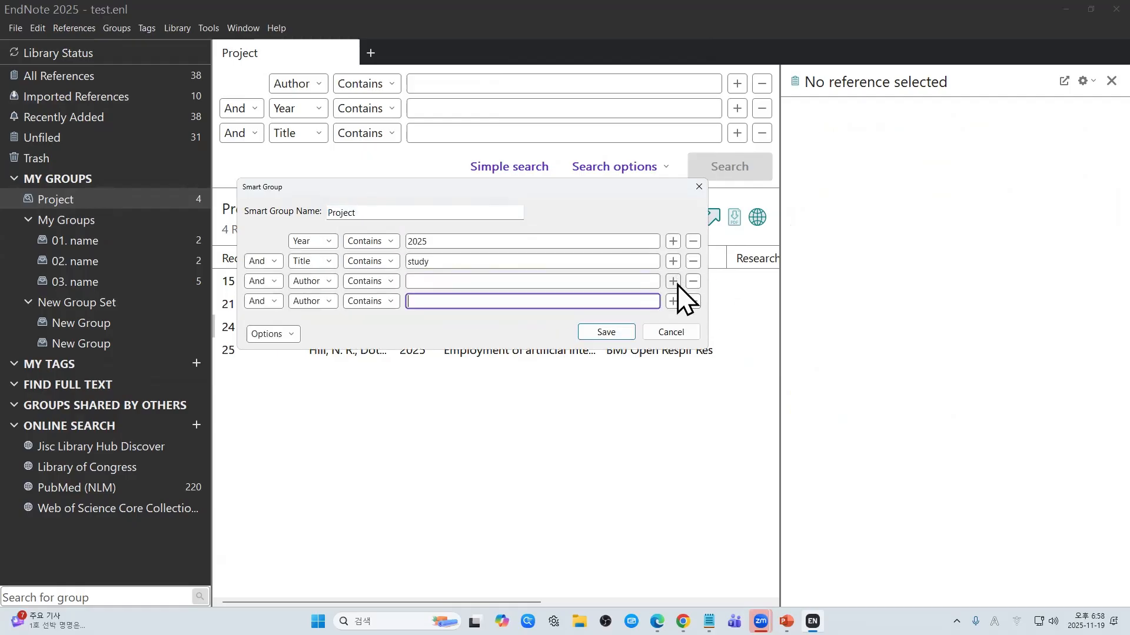
click(694, 302)
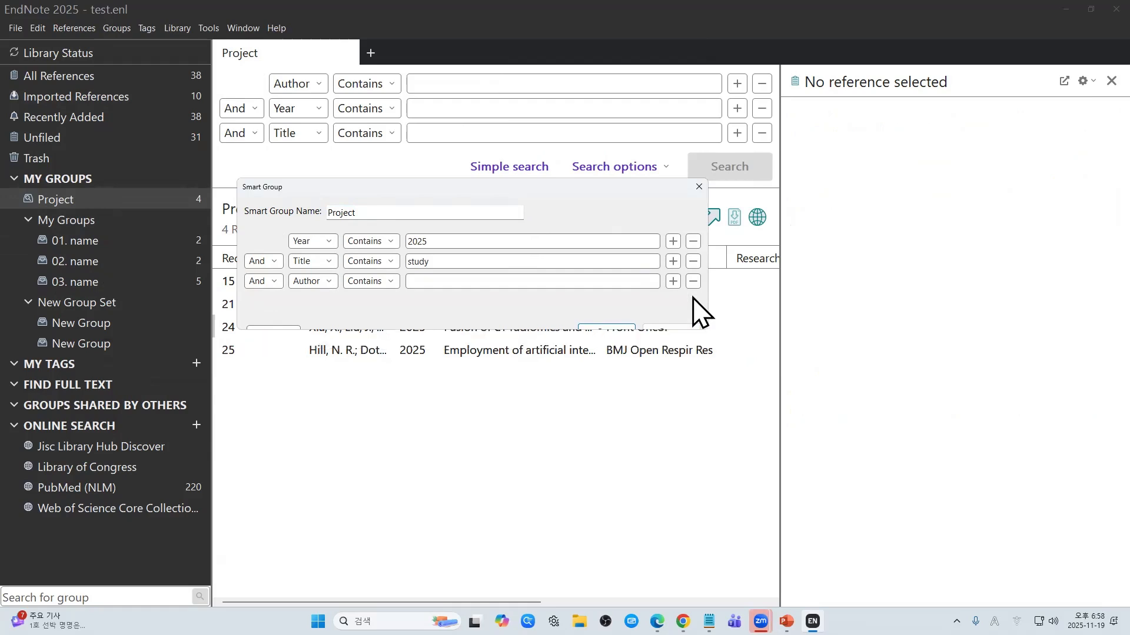
click(693, 282)
click(677, 293)
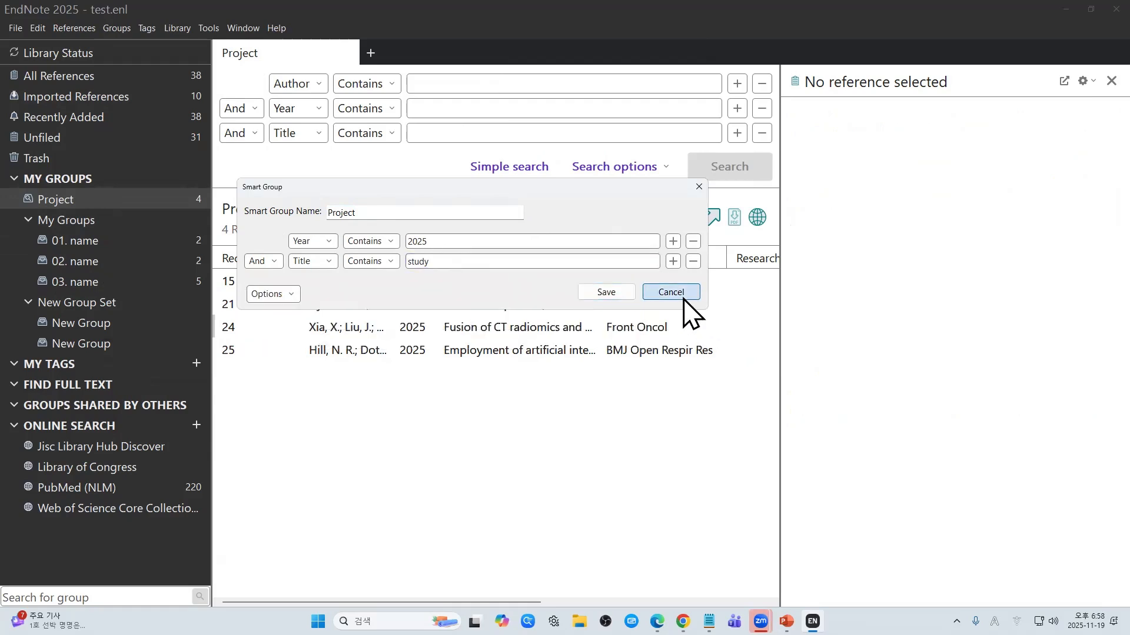
right_click(190, 201)
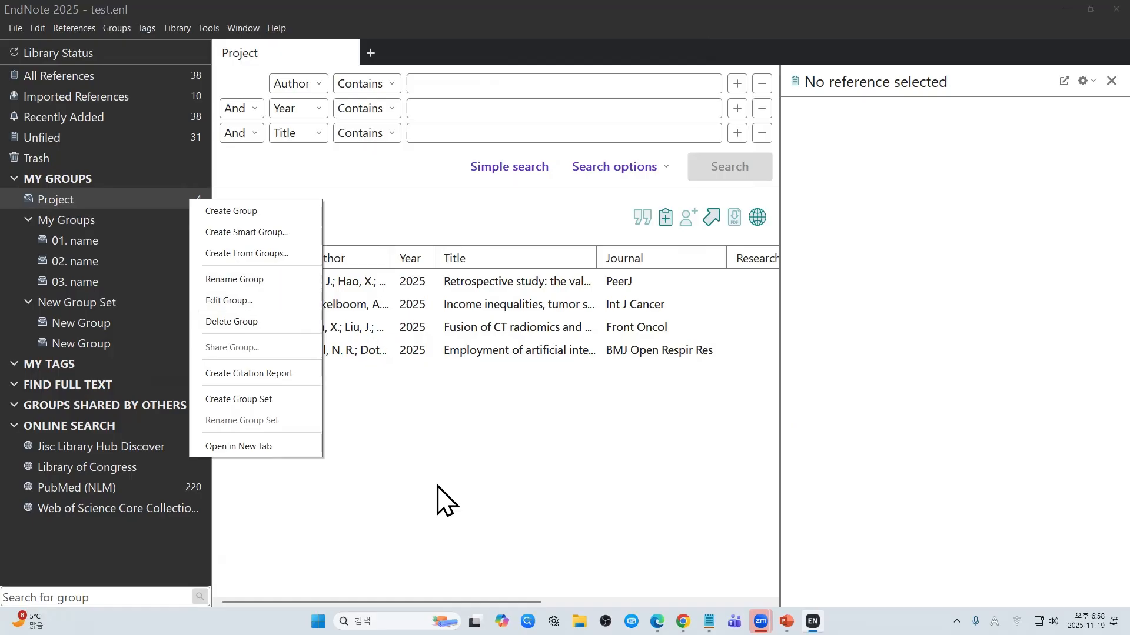
click(478, 414)
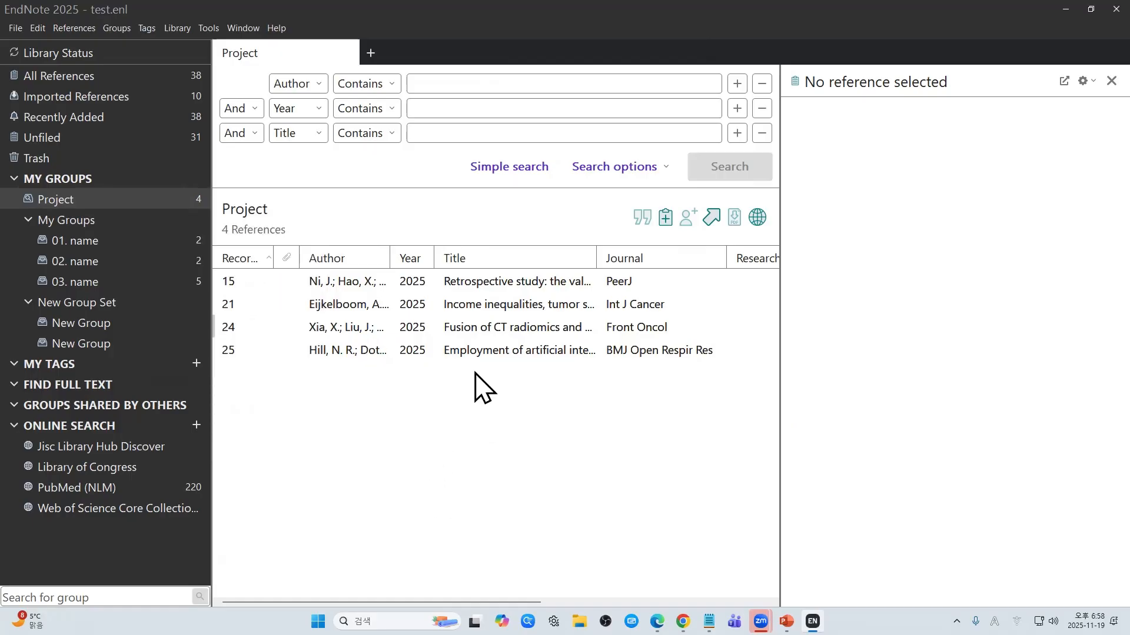
right_click(101, 200)
Step: Change Project's second criterion to Research Notes contains 01., save, and show All References
click(165, 301)
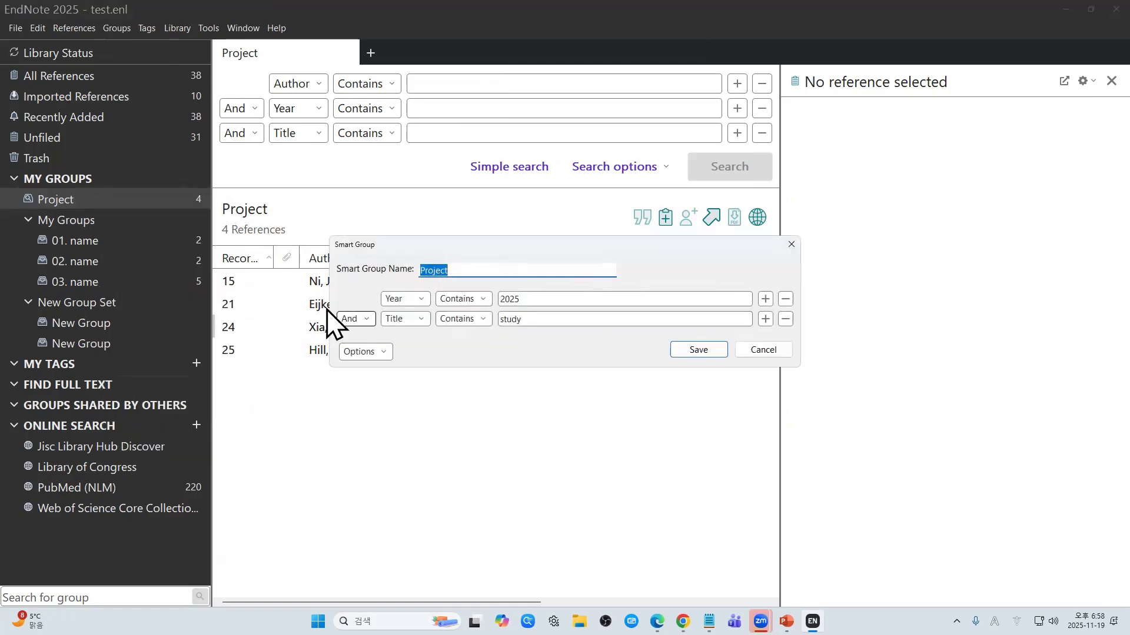
click(416, 318)
scroll(465, 376, down, 10)
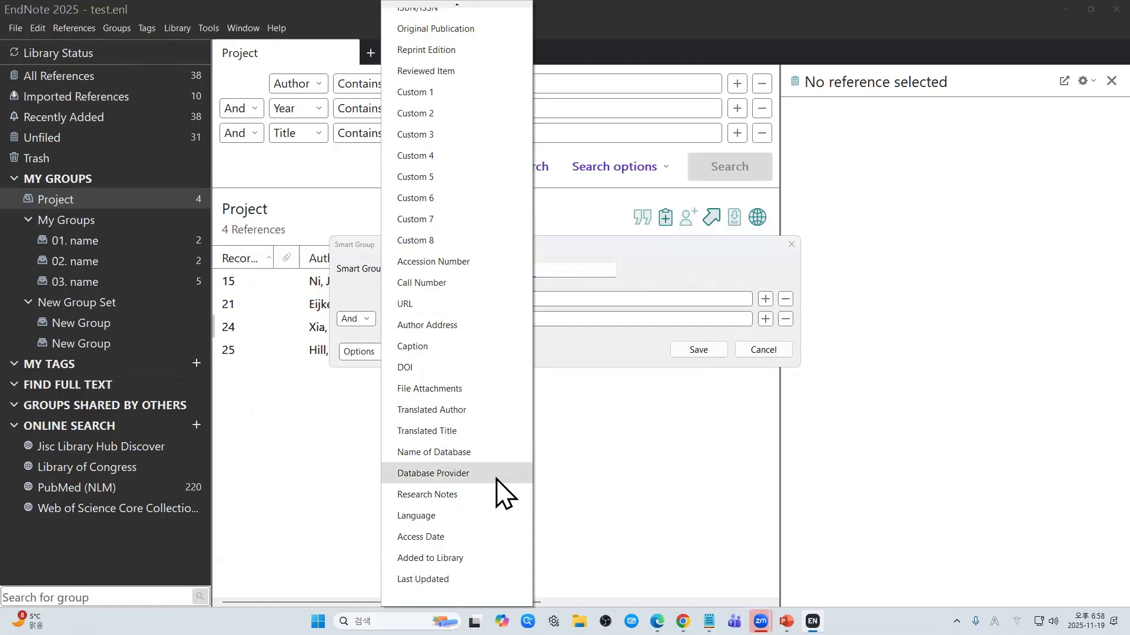
click(464, 496)
click(548, 319)
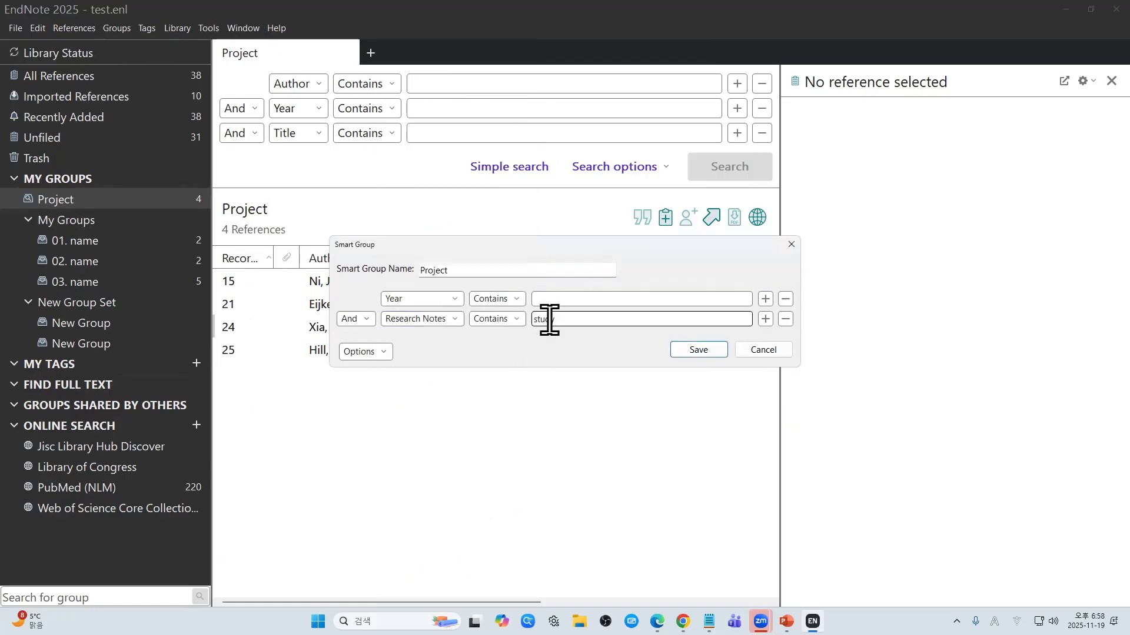
text(study)
key(BackSpace)
key(BackSpace)
key(BackSpace)
key(BackSpace)
key(BackSpace)
text(01)
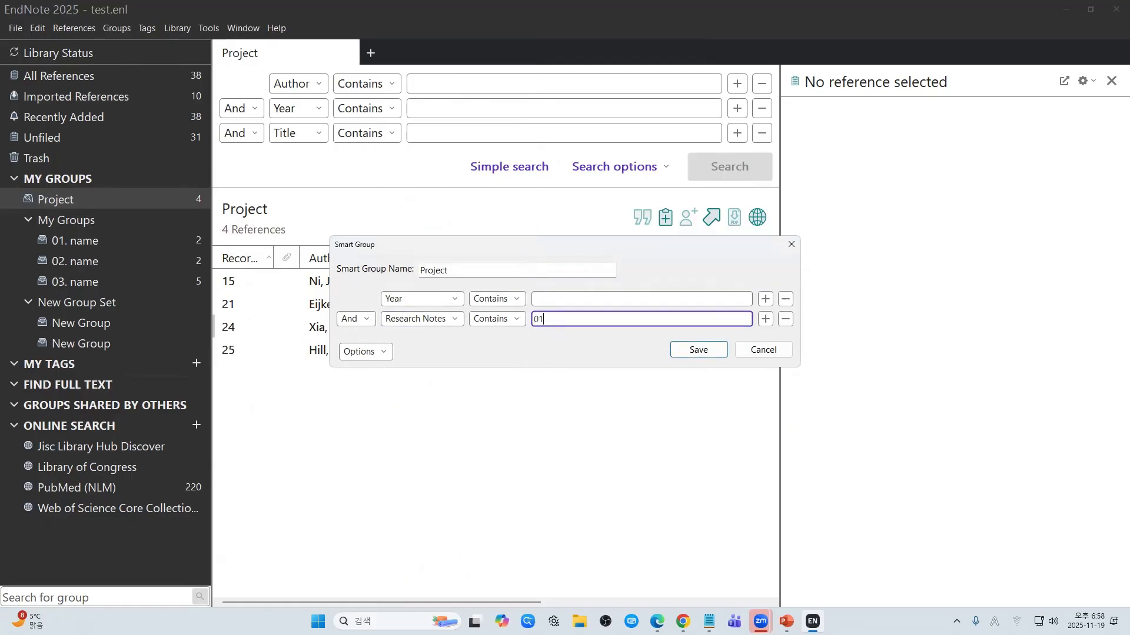
text(.)
click(703, 353)
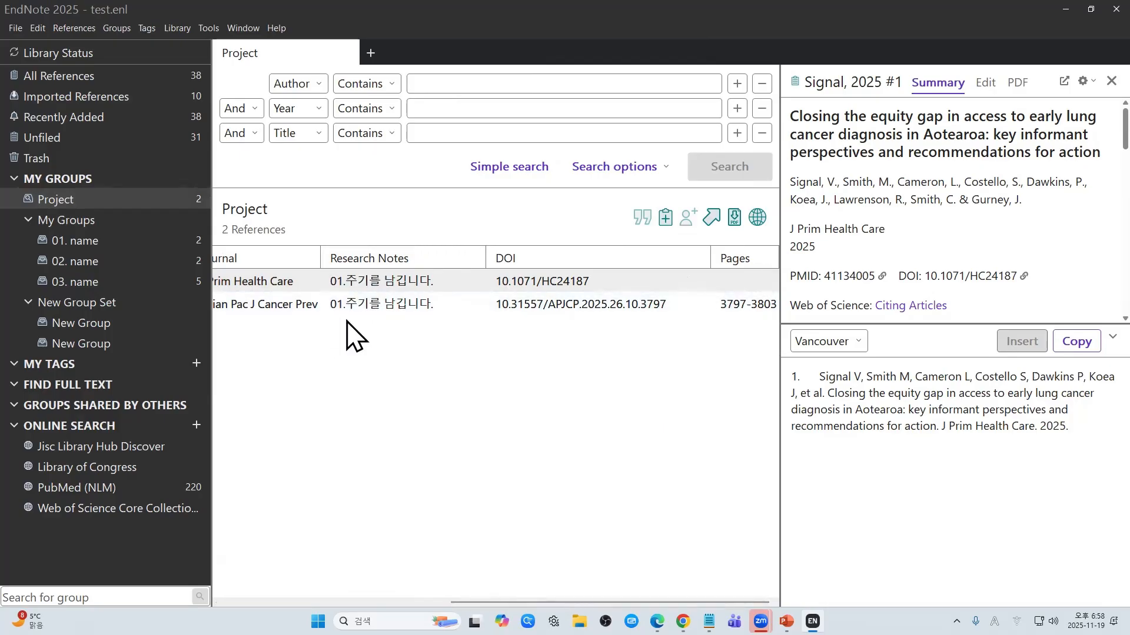
click(195, 76)
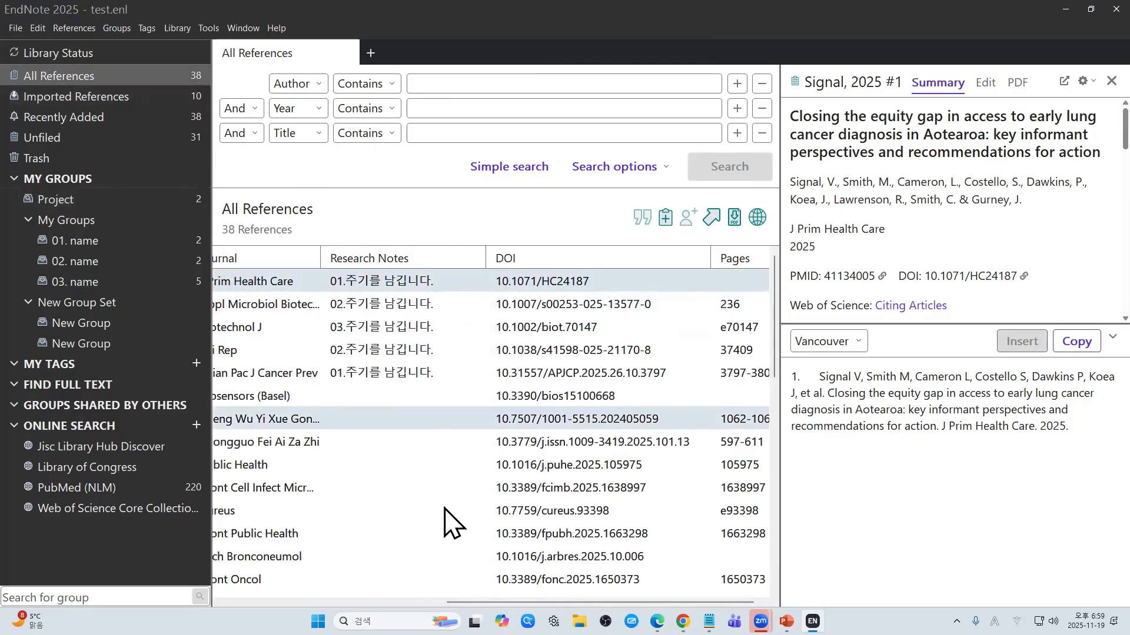
Step: Sort references by Research Notes and select the Nutrients reference 10.3390/nu17203292
click(388, 259)
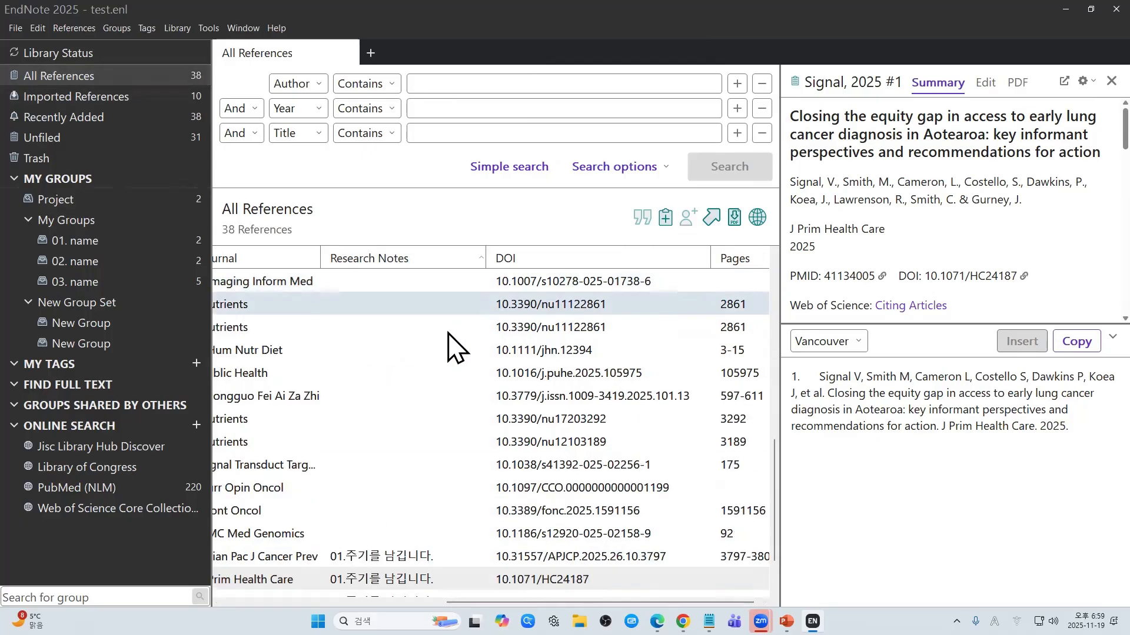
scroll(456, 347, down, 1)
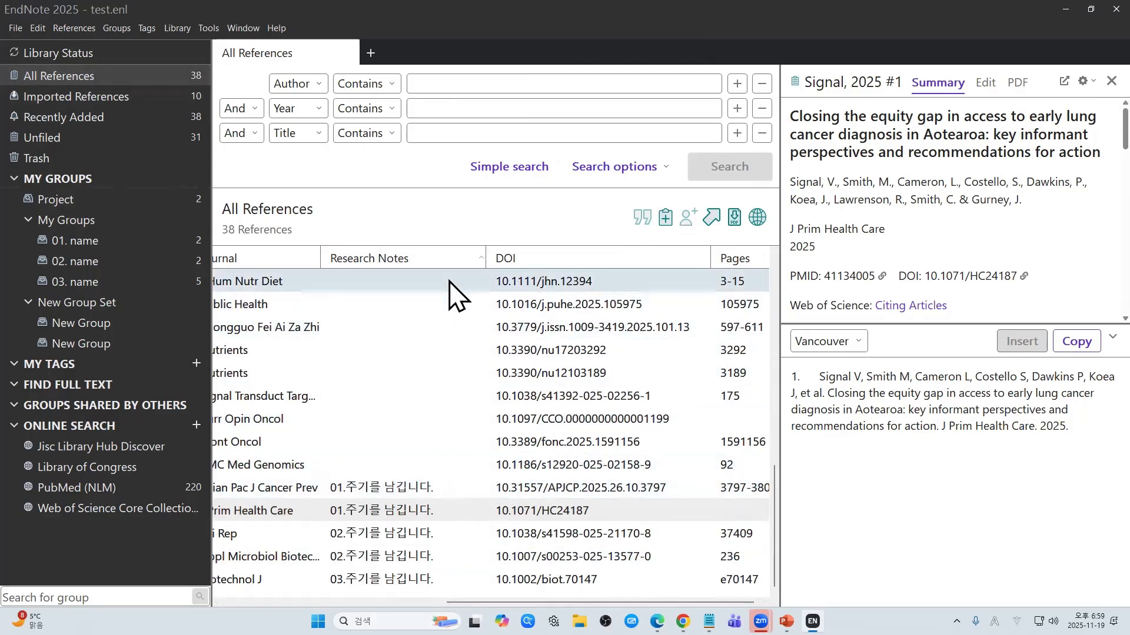
click(397, 488)
click(387, 511)
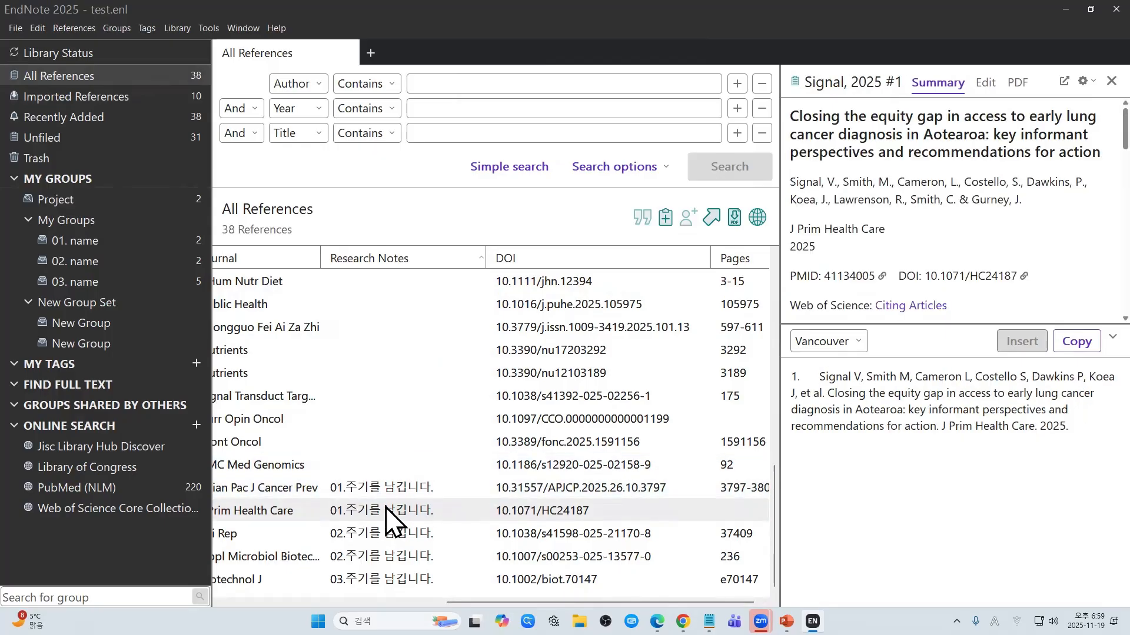
click(384, 352)
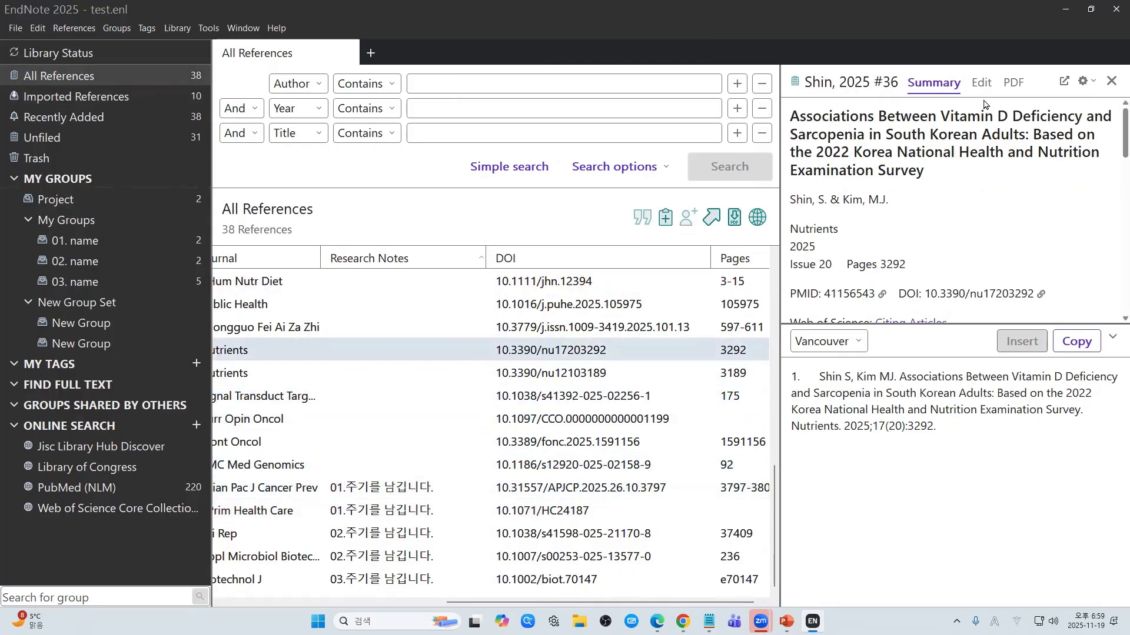
Step: Enter 01. in its Research Notes field and view the Project group
click(981, 82)
scroll(906, 482, down, 10)
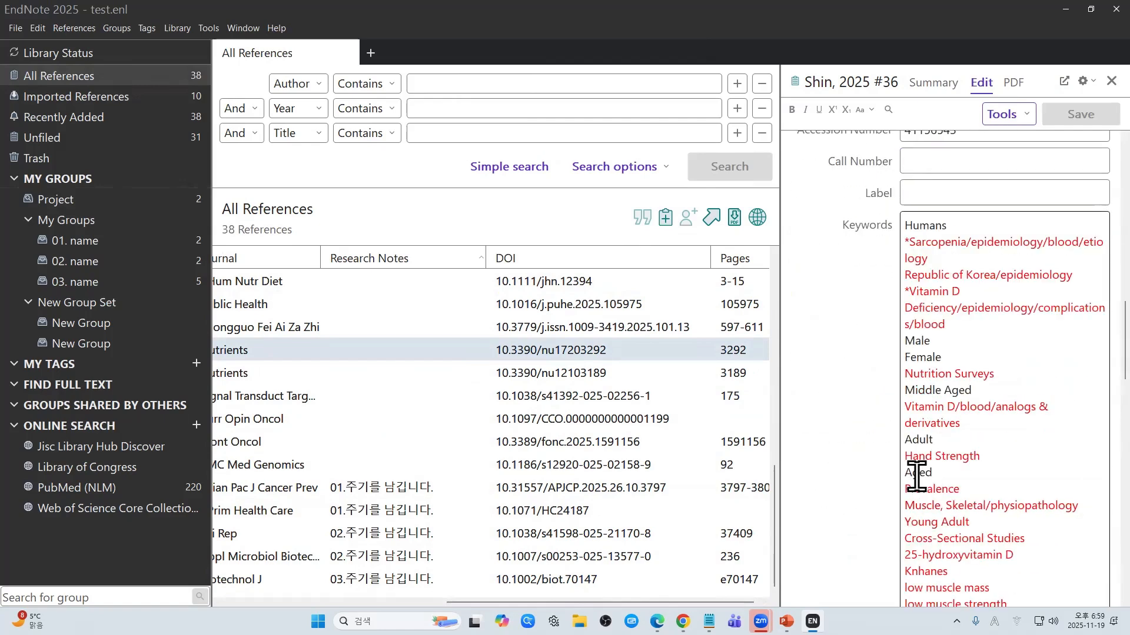
scroll(916, 476, up, 3)
scroll(927, 427, down, 10)
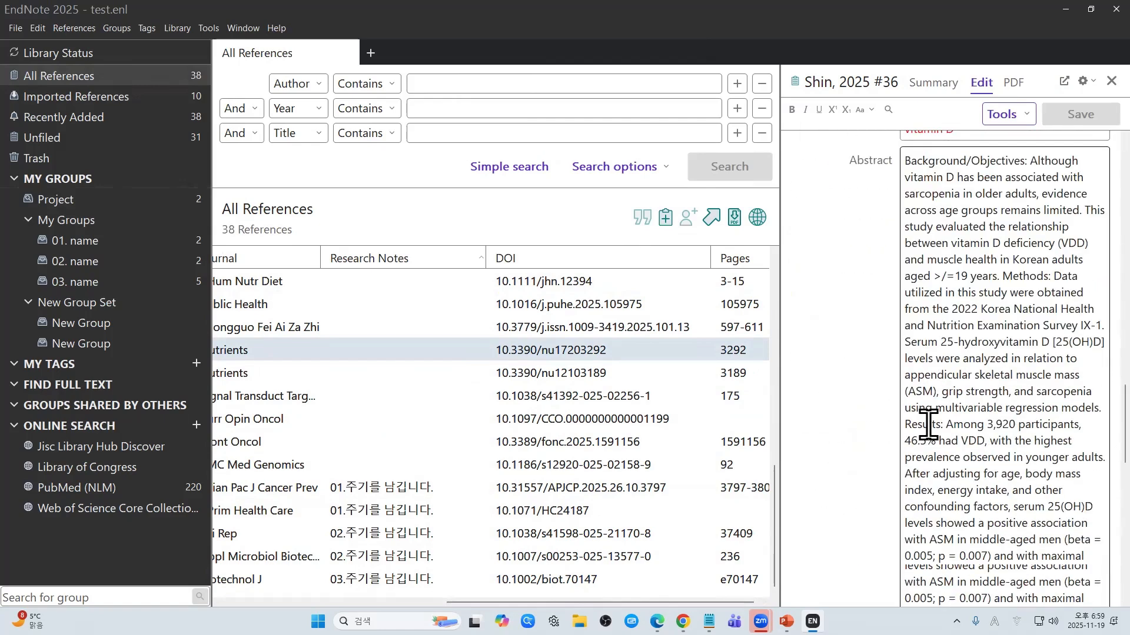
scroll(928, 425, down, 10)
click(941, 472)
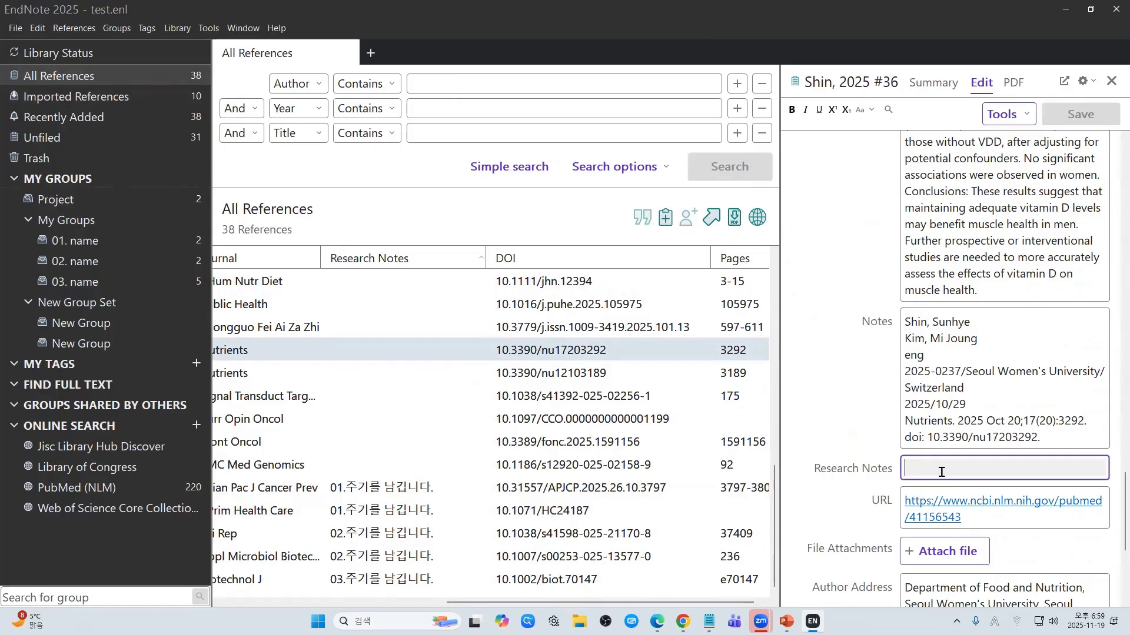
text(01.)
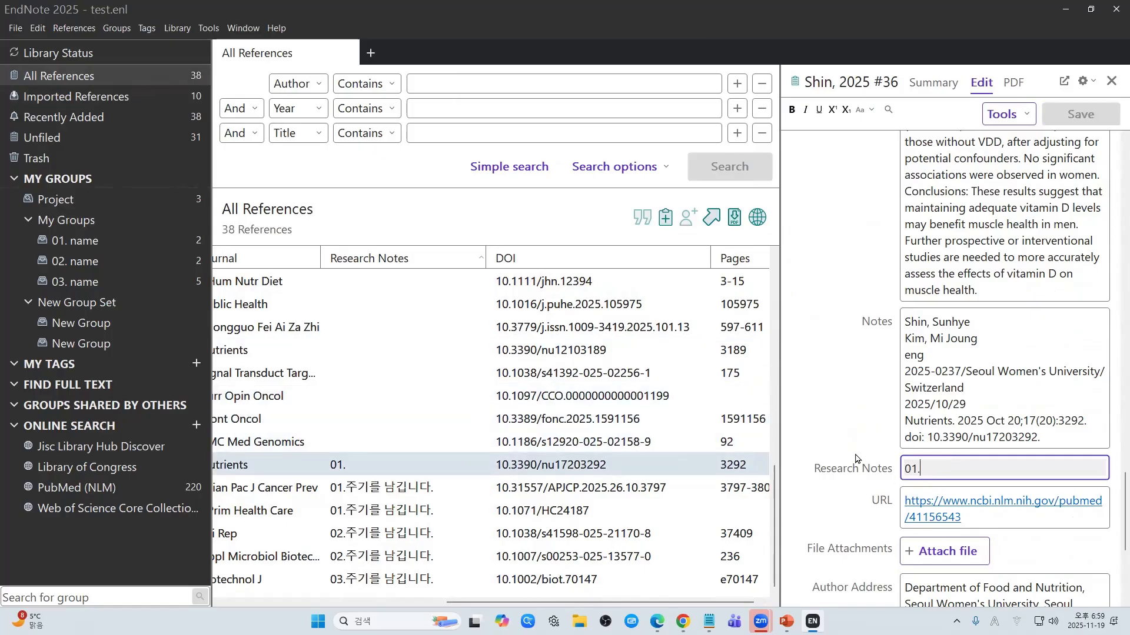
click(193, 203)
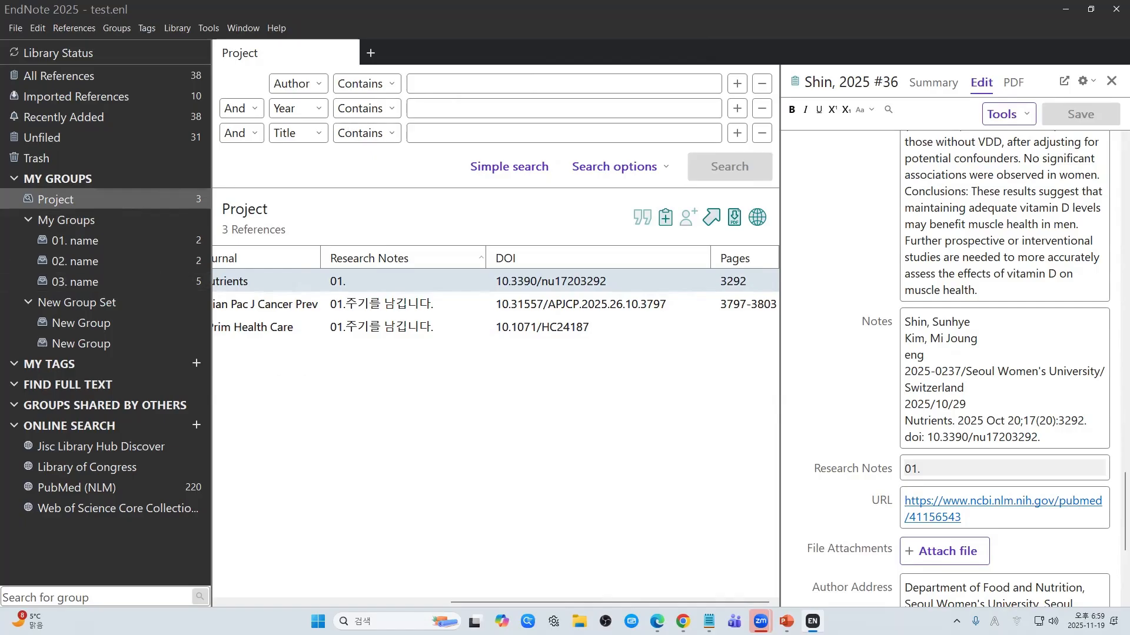
Step: Present the Tag slide in PowerPoint, then return to EndNote's empty My Tags view
key(alt+Tab)
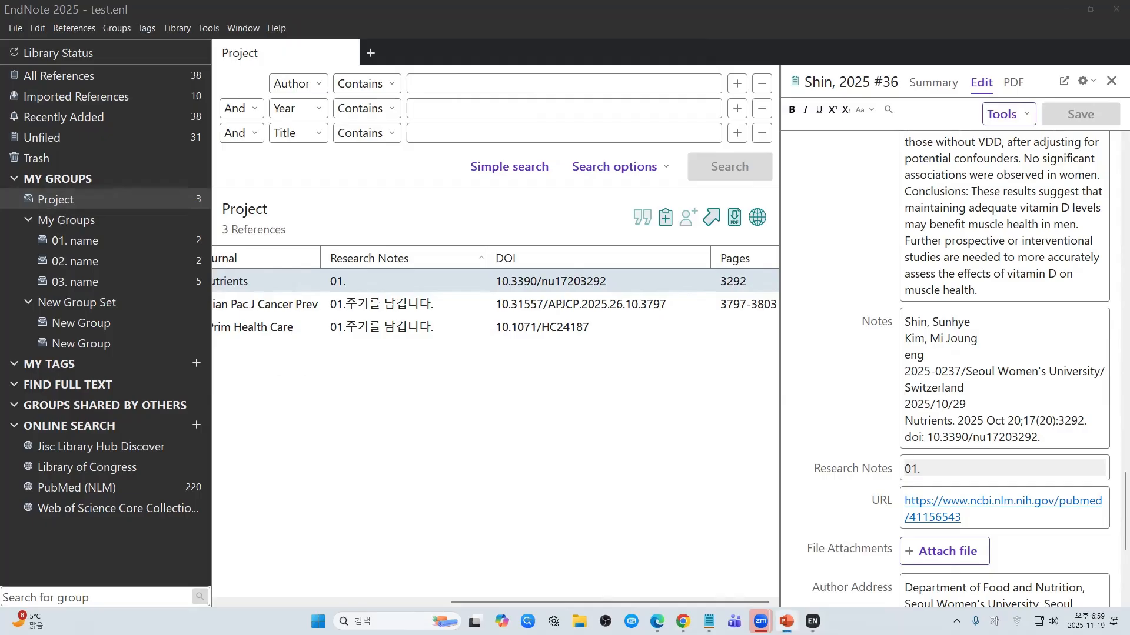
key(shift+F5)
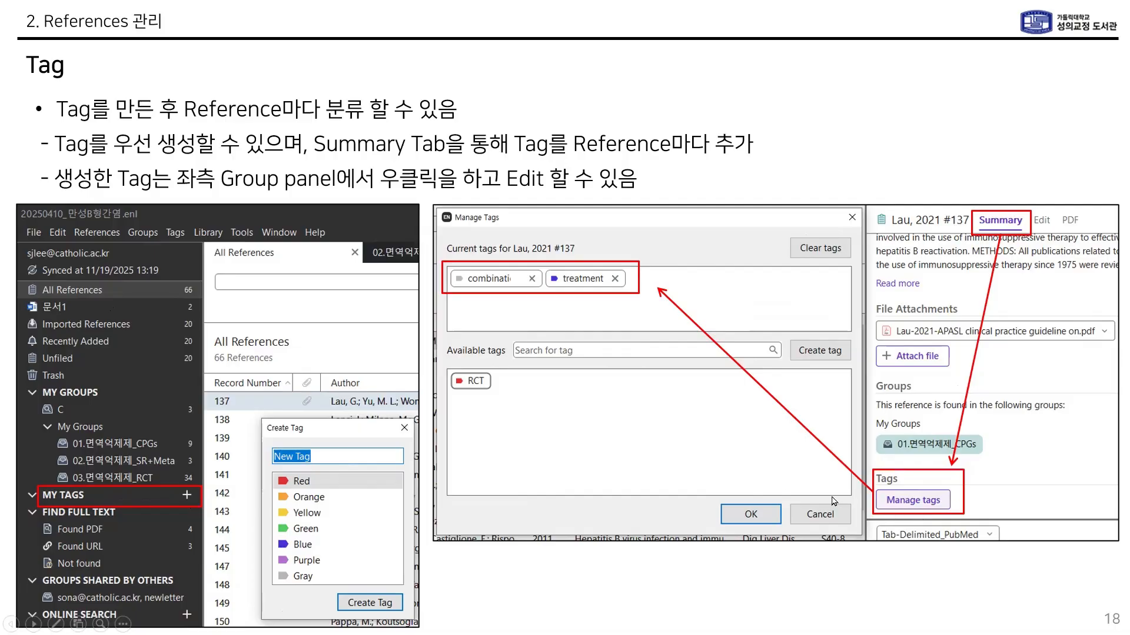
click(565, 348)
key(alt+Tab)
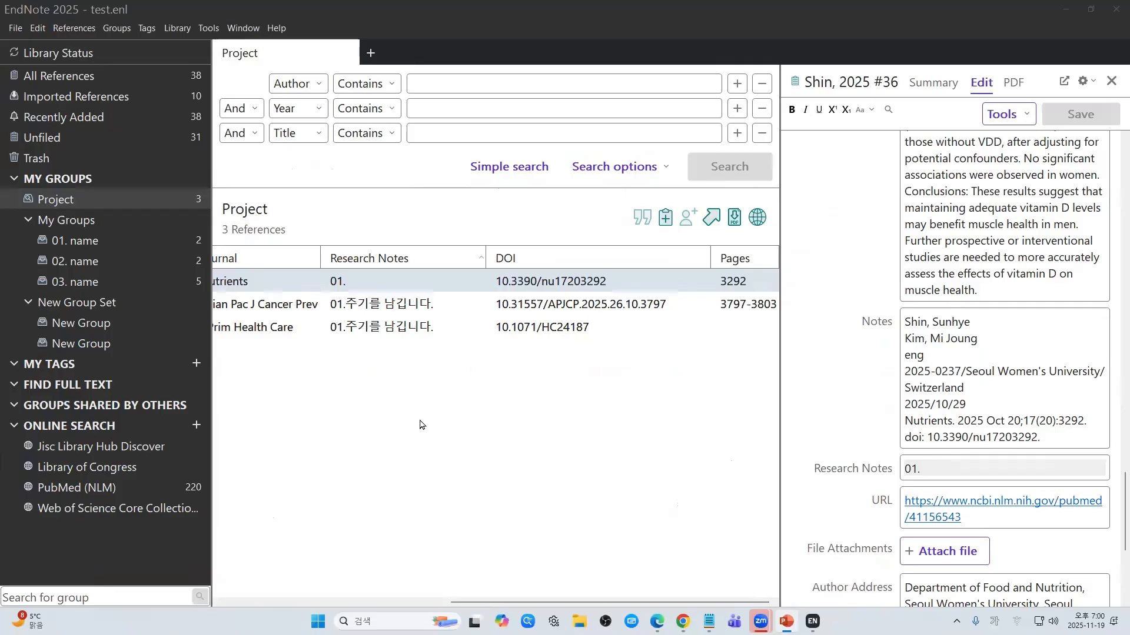
click(136, 368)
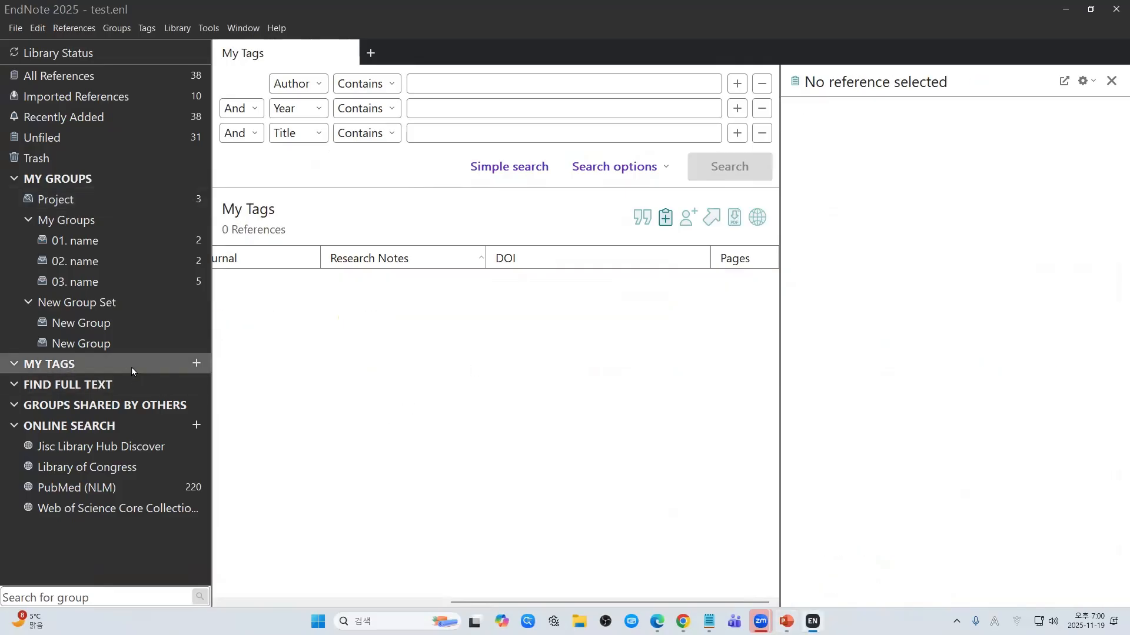
Step: Create a red tag named apple
click(229, 602)
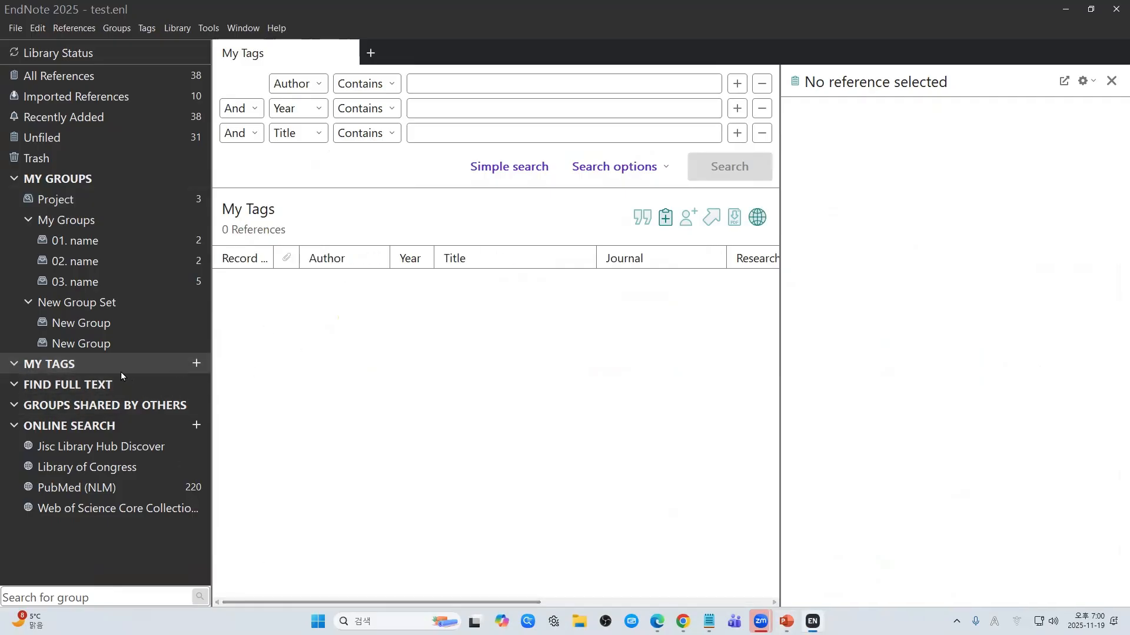
click(196, 364)
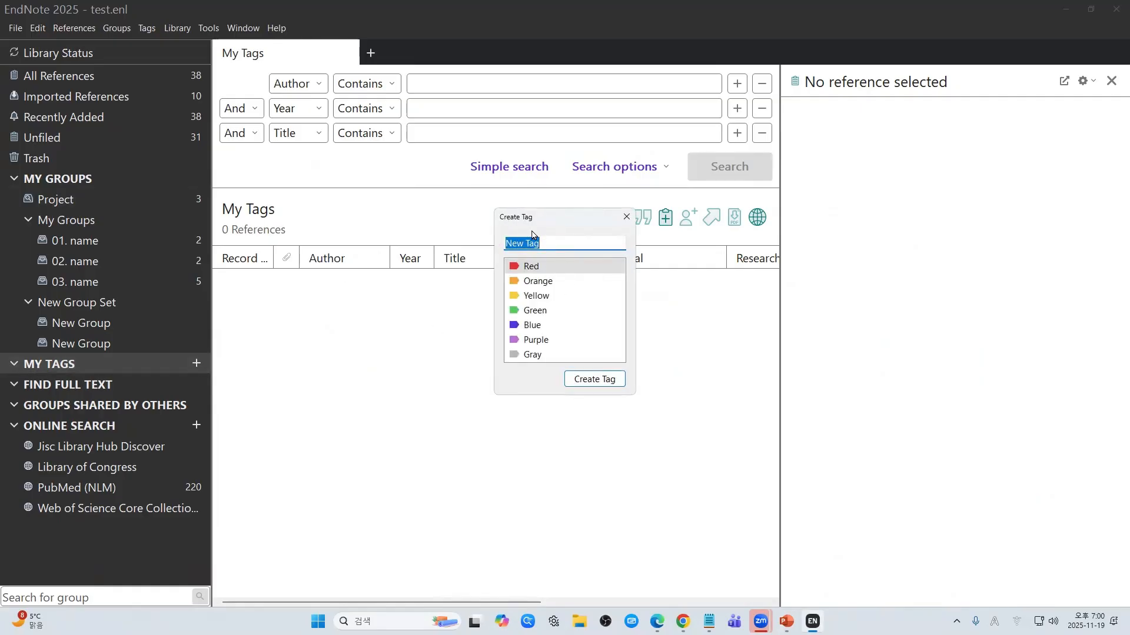
click(557, 267)
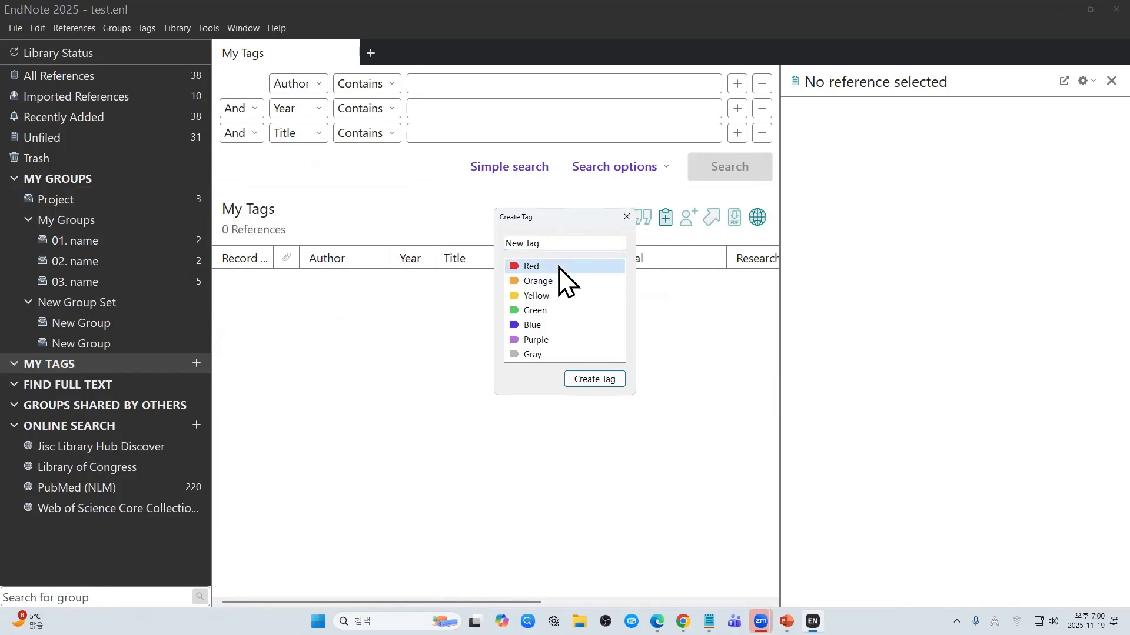
click(565, 242)
key(ctrl+a)
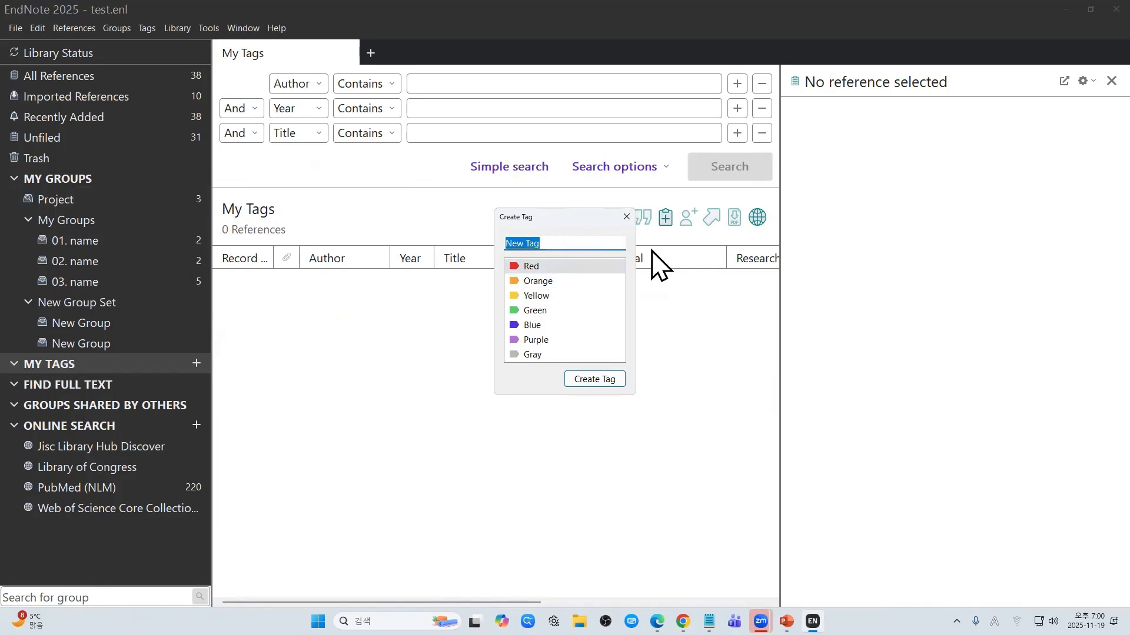
text(app)
click(593, 379)
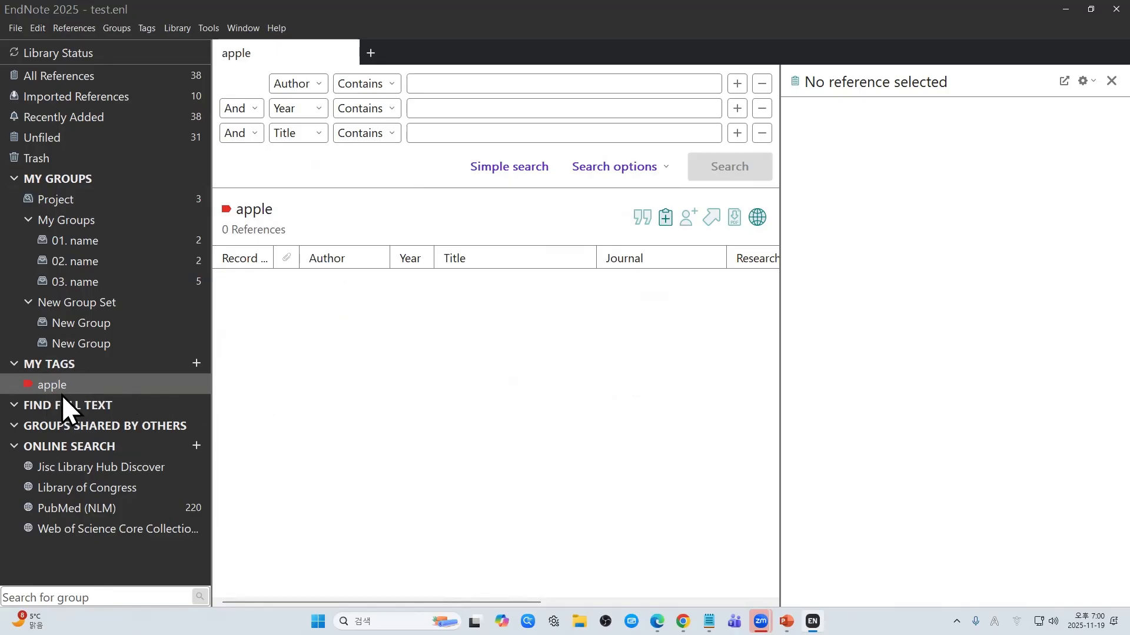
Step: Create a yellow tag named banana
click(196, 364)
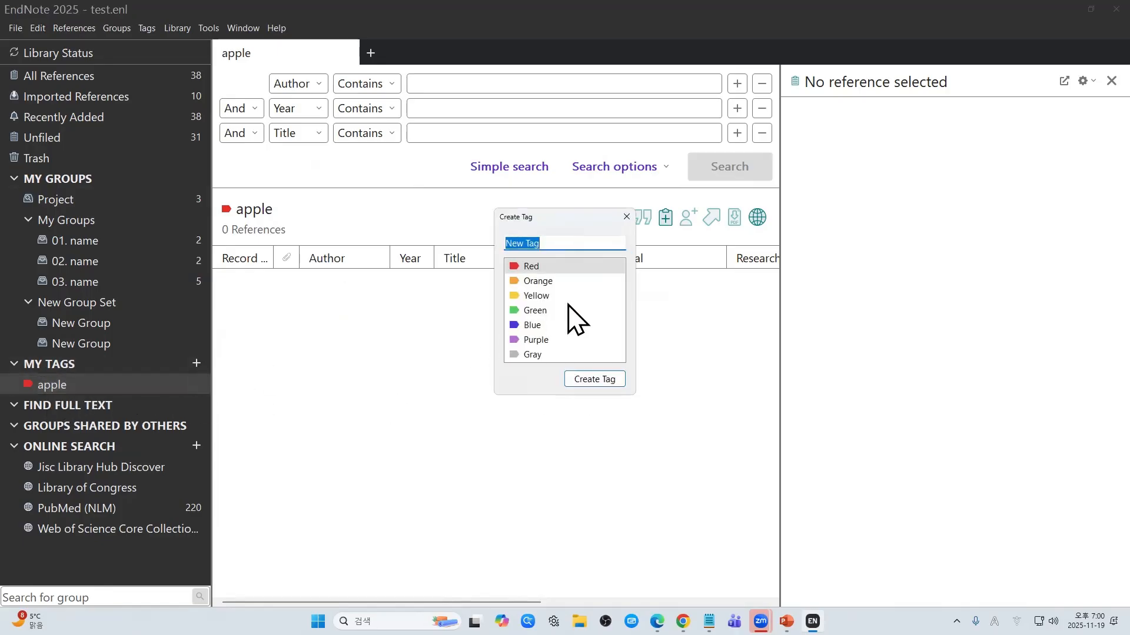
click(542, 326)
double_click(566, 244)
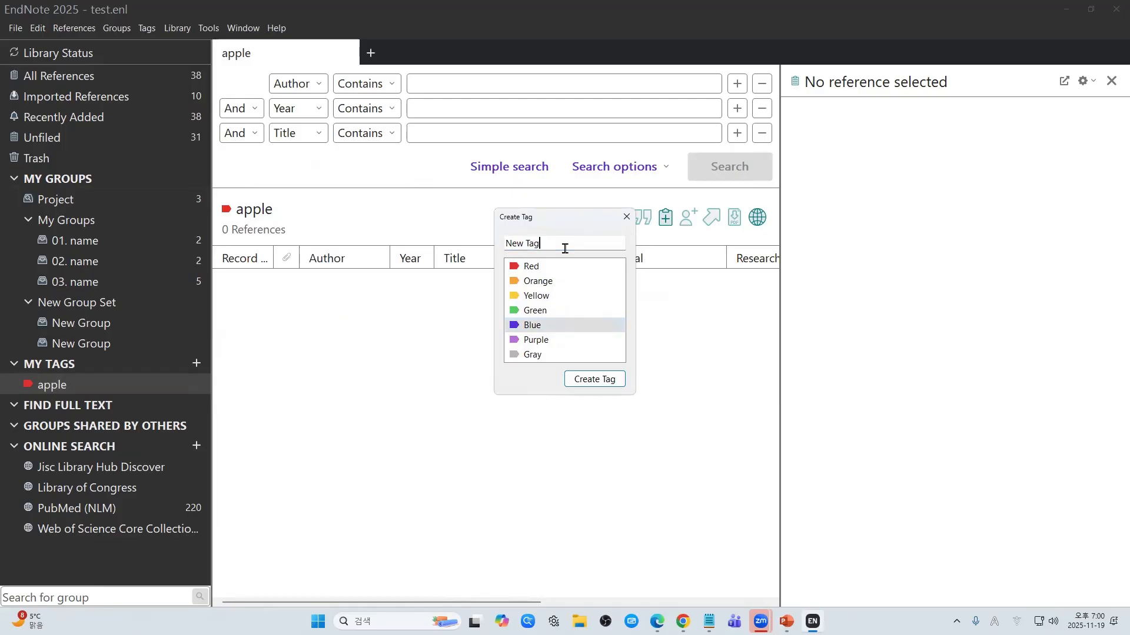
click(556, 294)
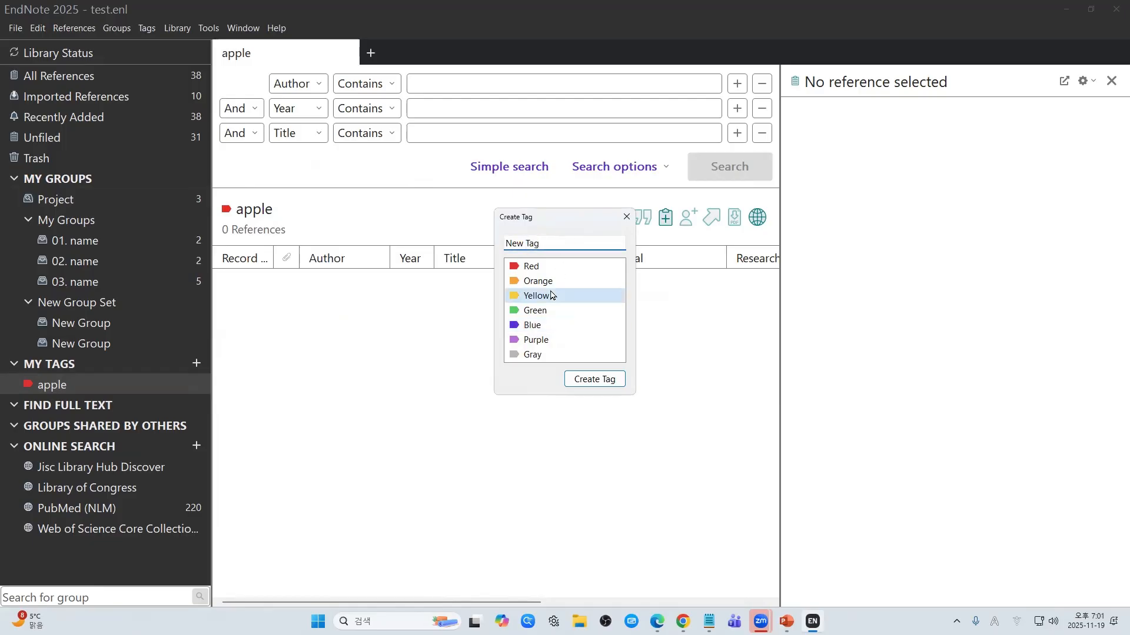
click(553, 242)
text(banana)
key(Return)
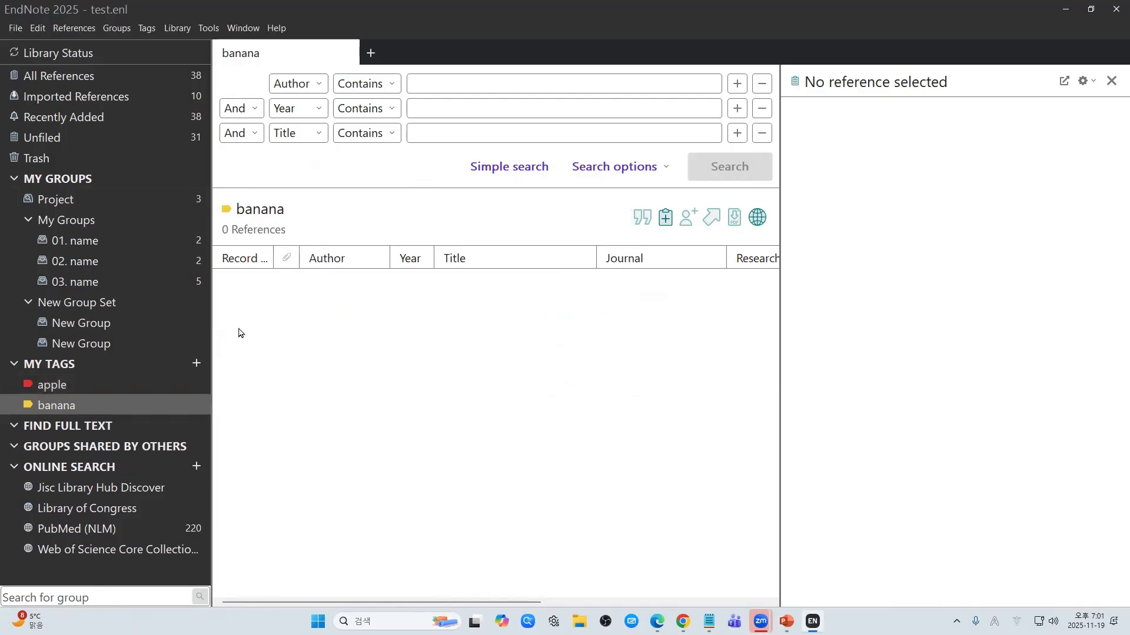
Step: Create a blue tag named grape and return to All References
click(197, 363)
click(533, 325)
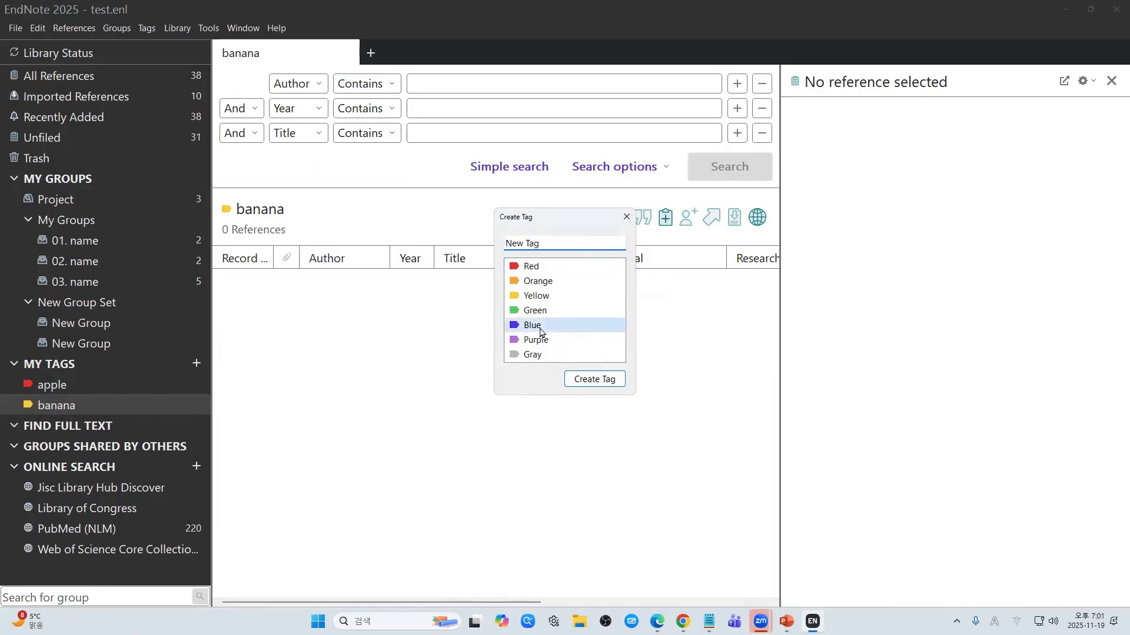
click(572, 244)
text(grape)
key(Return)
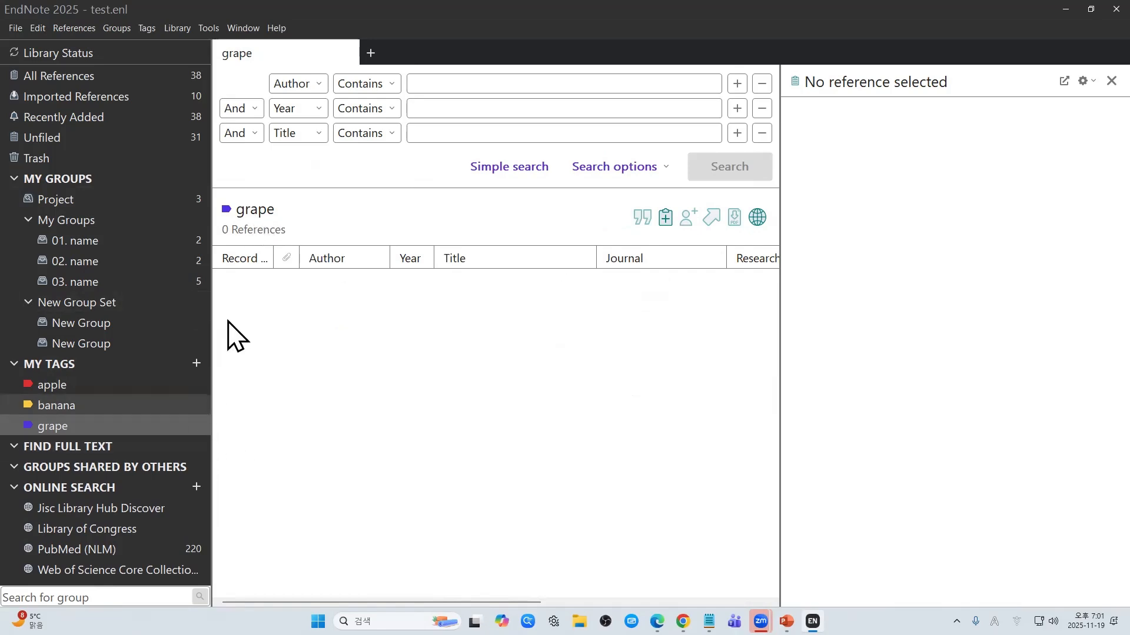
click(196, 78)
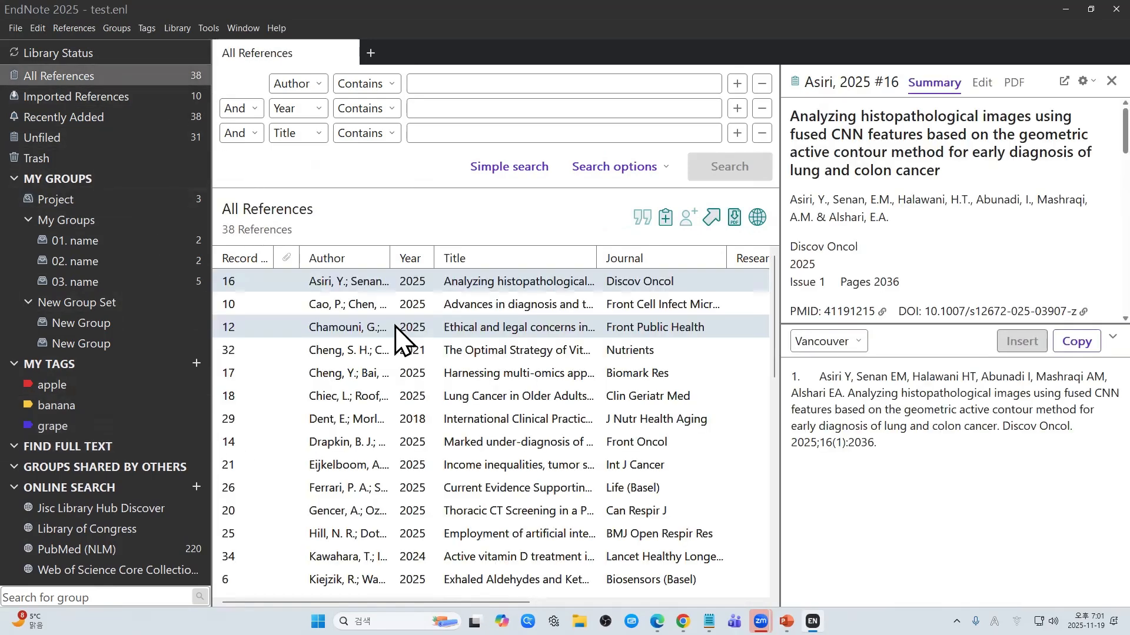
click(241, 259)
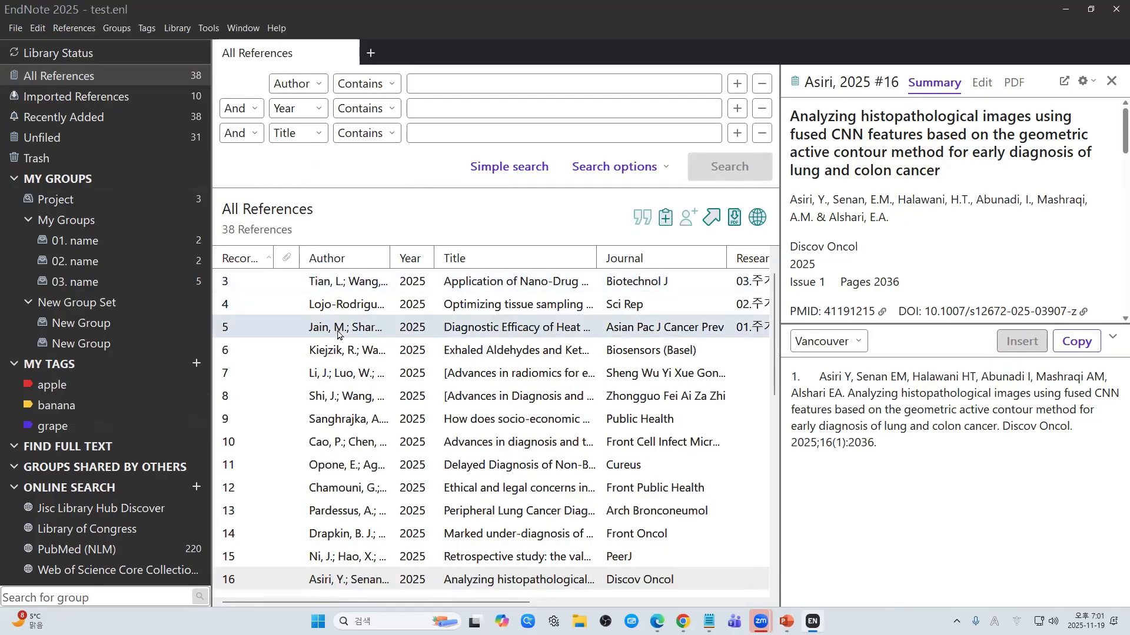
scroll(377, 350, up, 2)
click(391, 290)
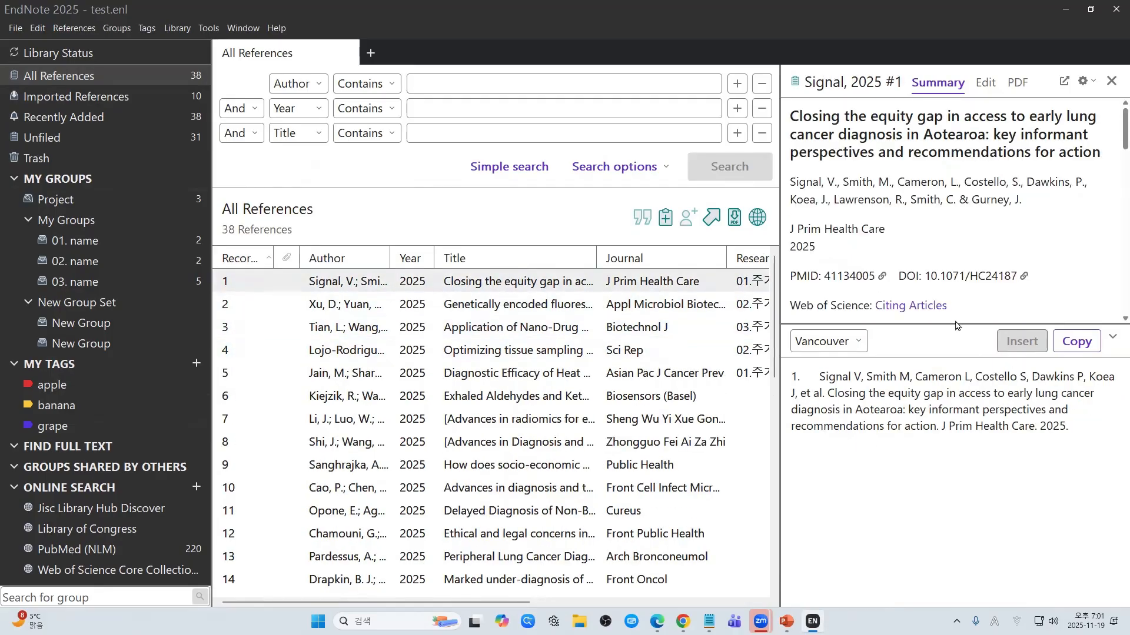
drag(958, 323, 947, 545)
scroll(961, 304, down, 2)
scroll(960, 305, down, 9)
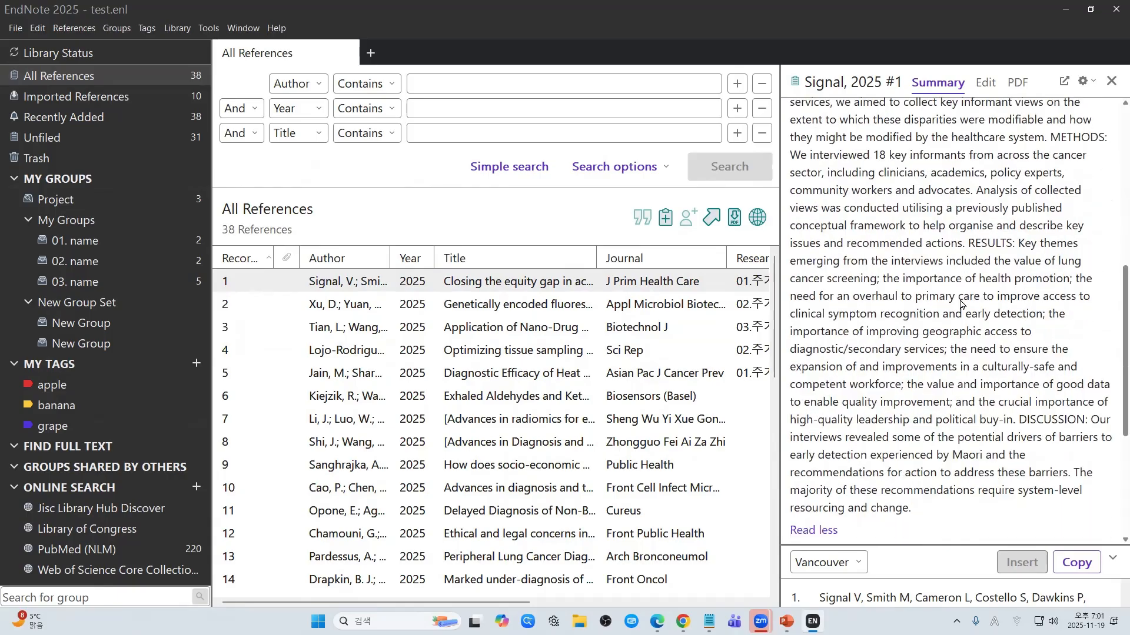
scroll(960, 304, down, 2)
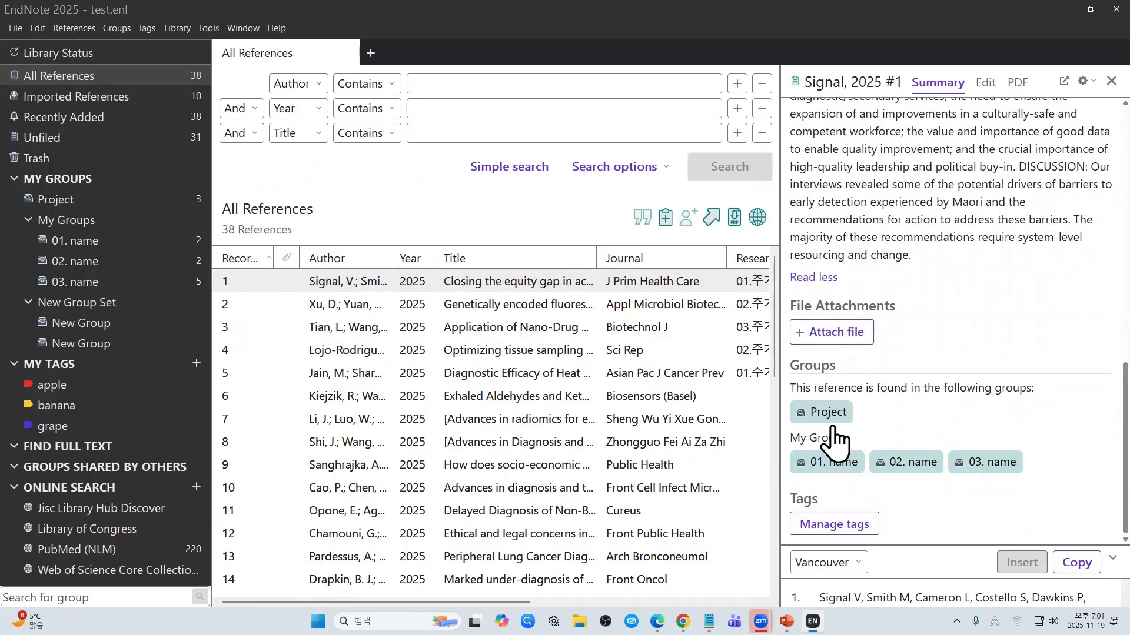
scroll(868, 369, up, 10)
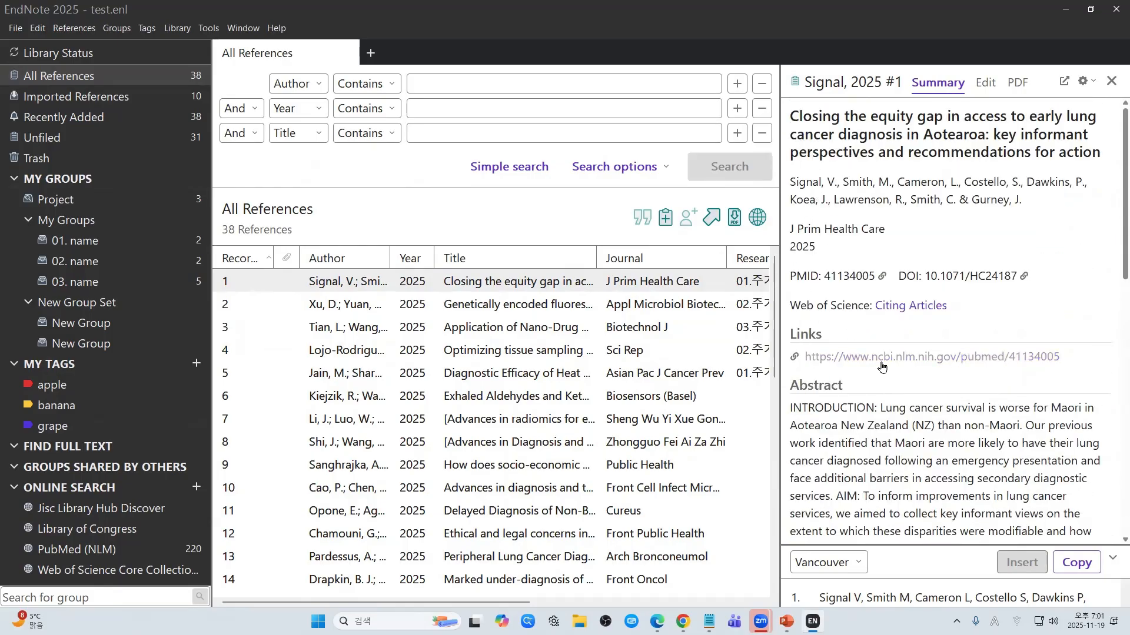
scroll(882, 366, down, 4)
scroll(882, 366, down, 10)
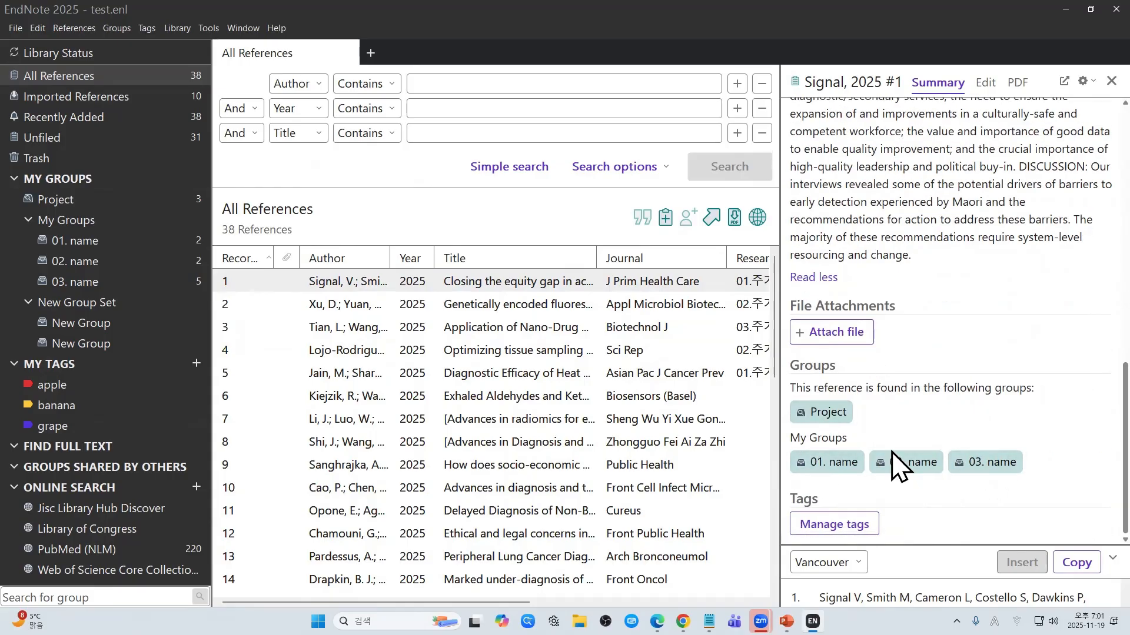
click(837, 532)
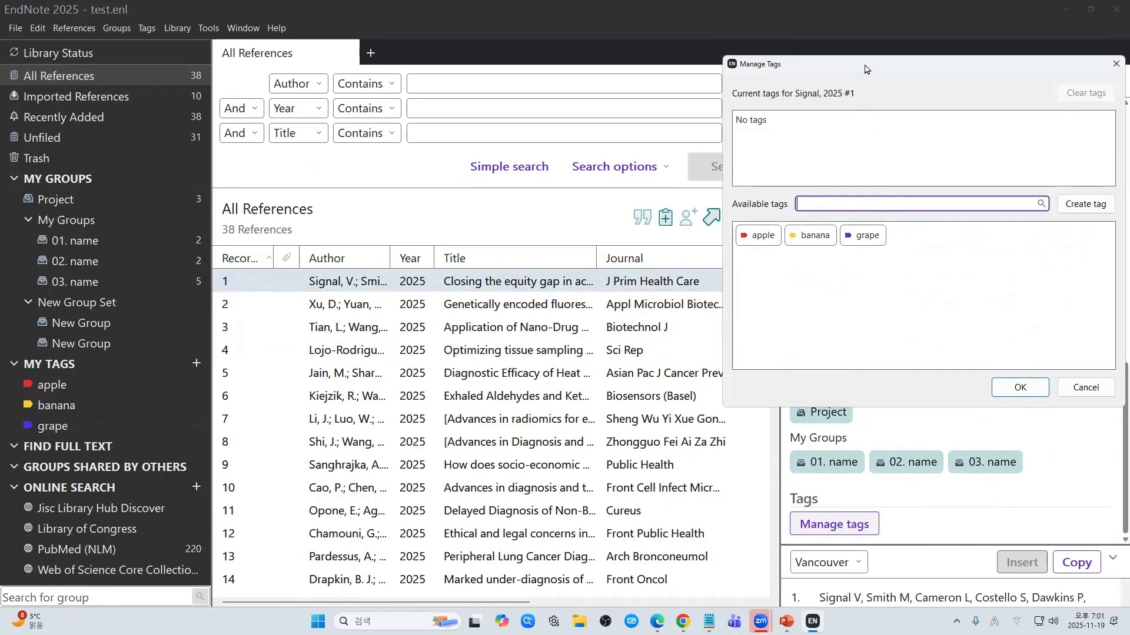
Step: Create a grey tag called New Tag, leaving it off the Signal reference
drag(864, 70, 463, 140)
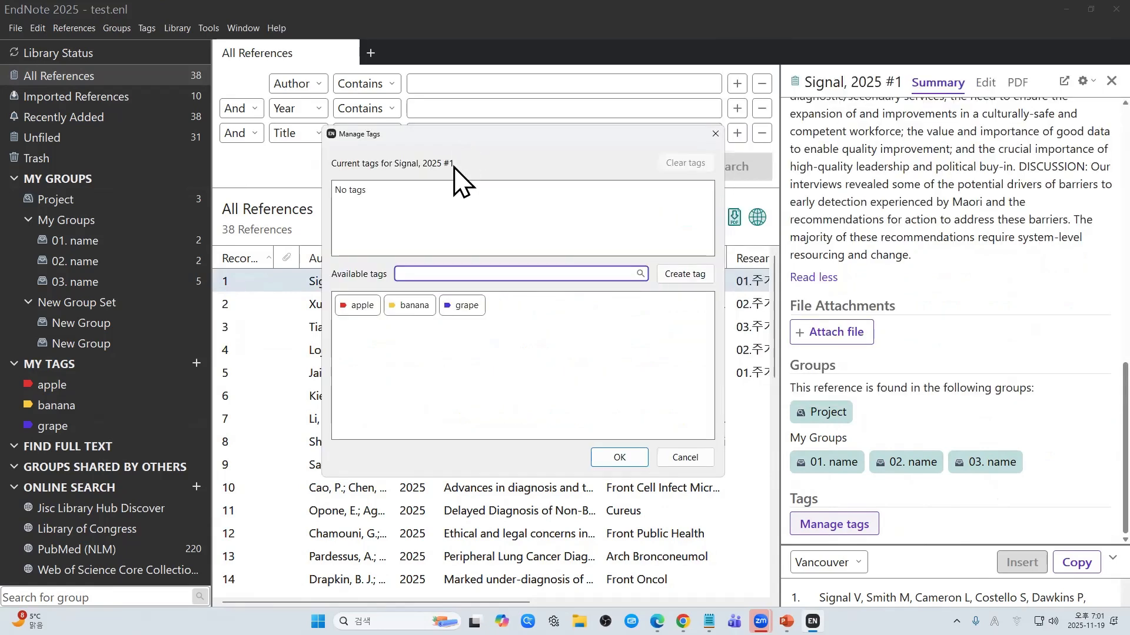
click(465, 308)
click(409, 306)
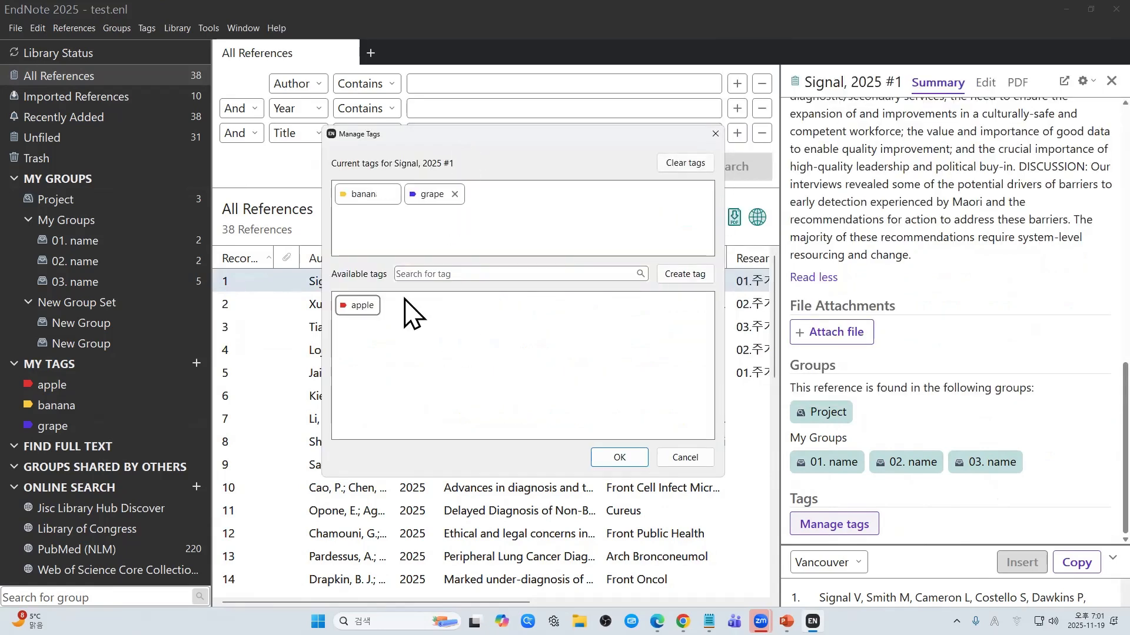
click(393, 195)
click(389, 195)
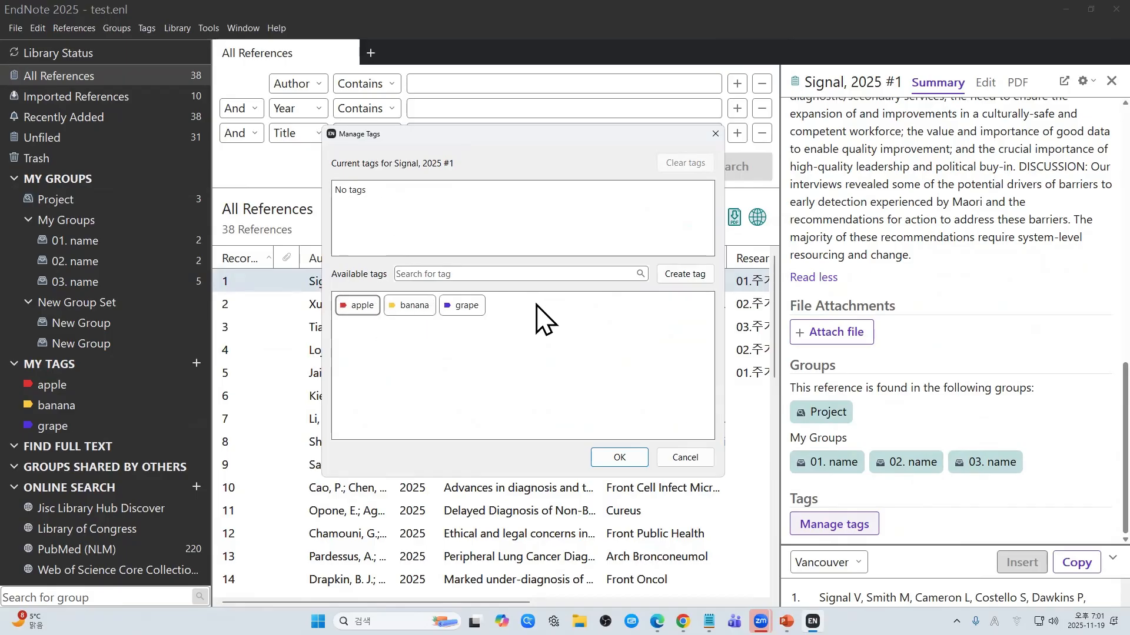
click(687, 273)
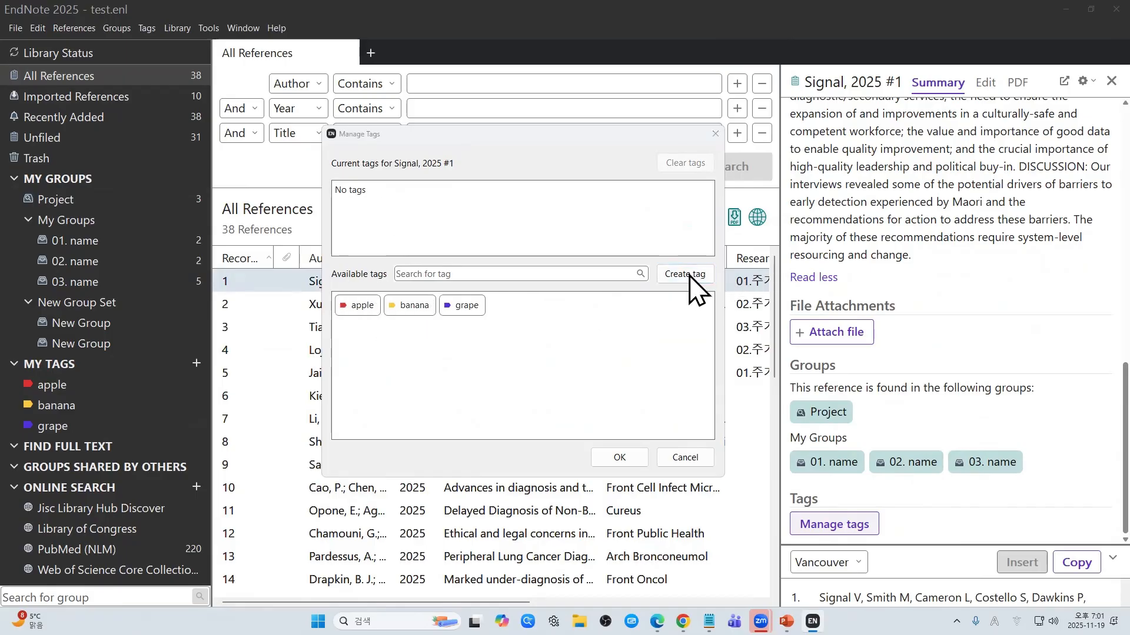
click(494, 354)
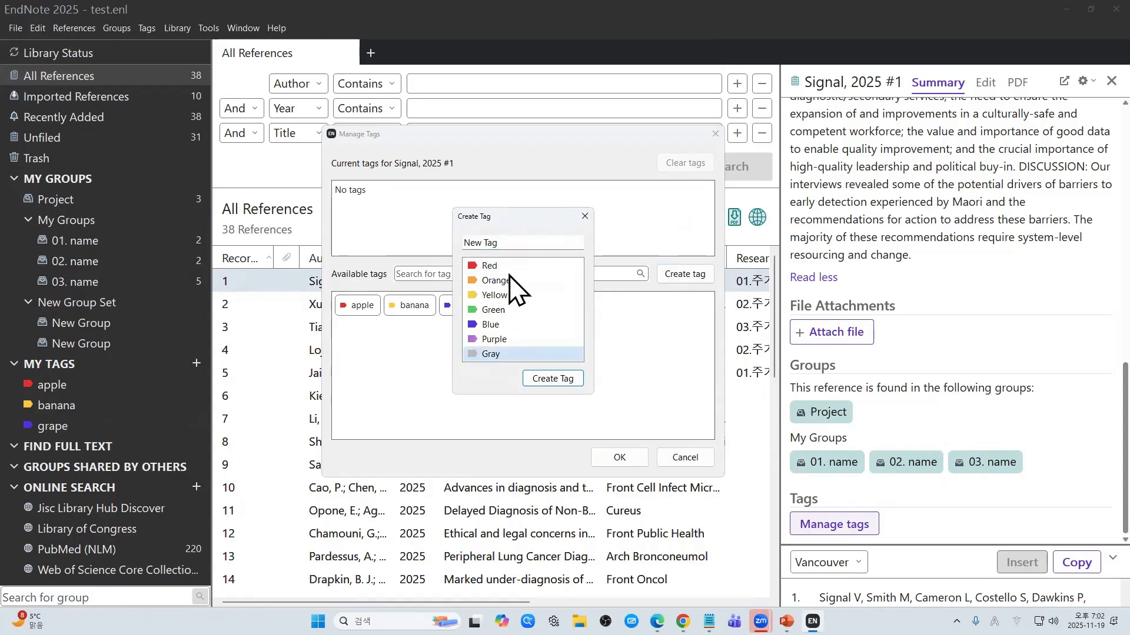
click(539, 381)
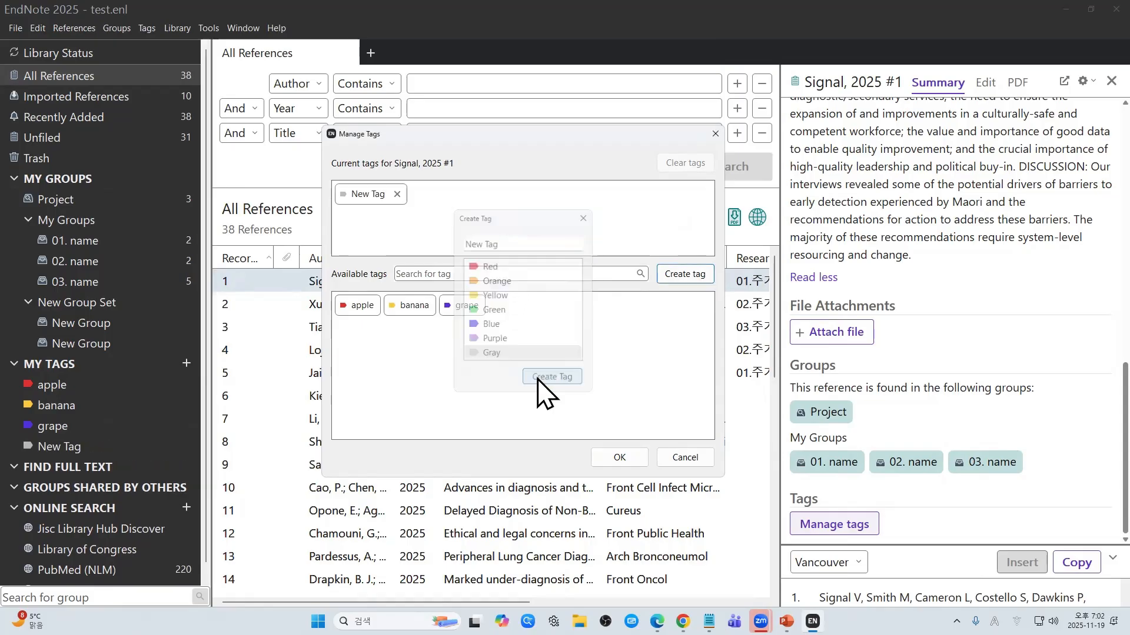
click(397, 195)
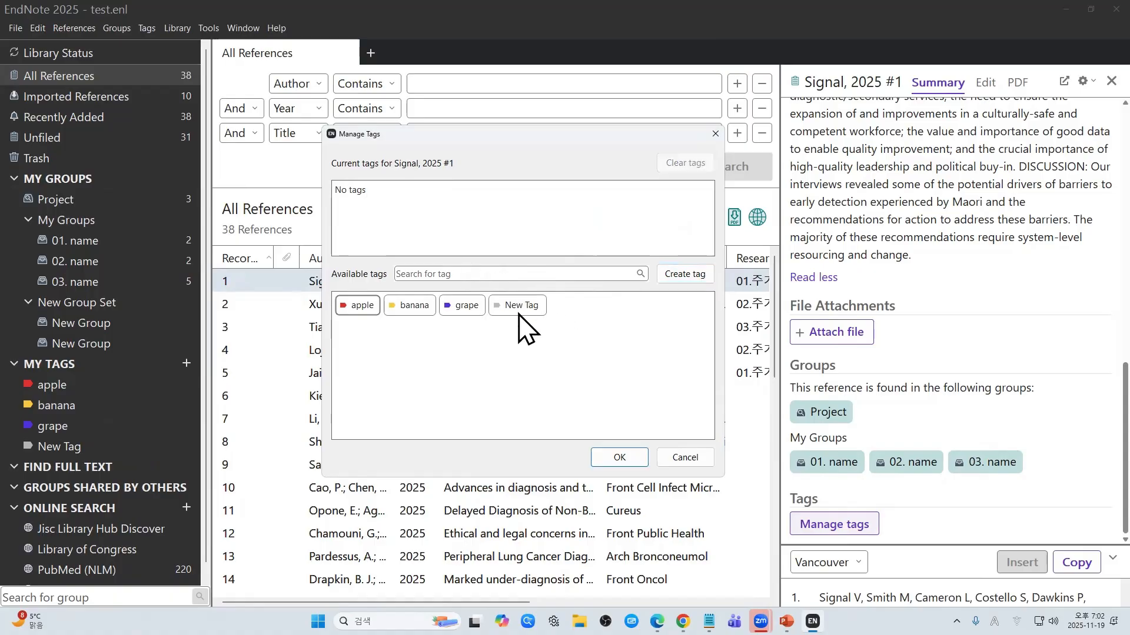
Step: Tag the Signal, 2025 reference with apple and grape, then check each tag's list
click(360, 305)
click(424, 307)
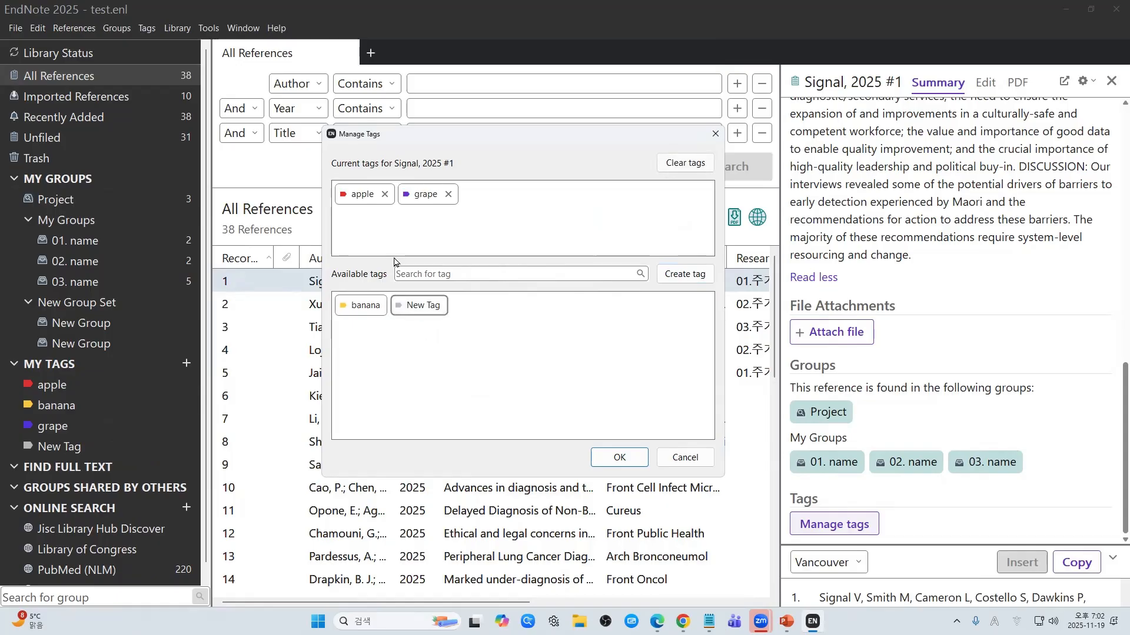
click(621, 465)
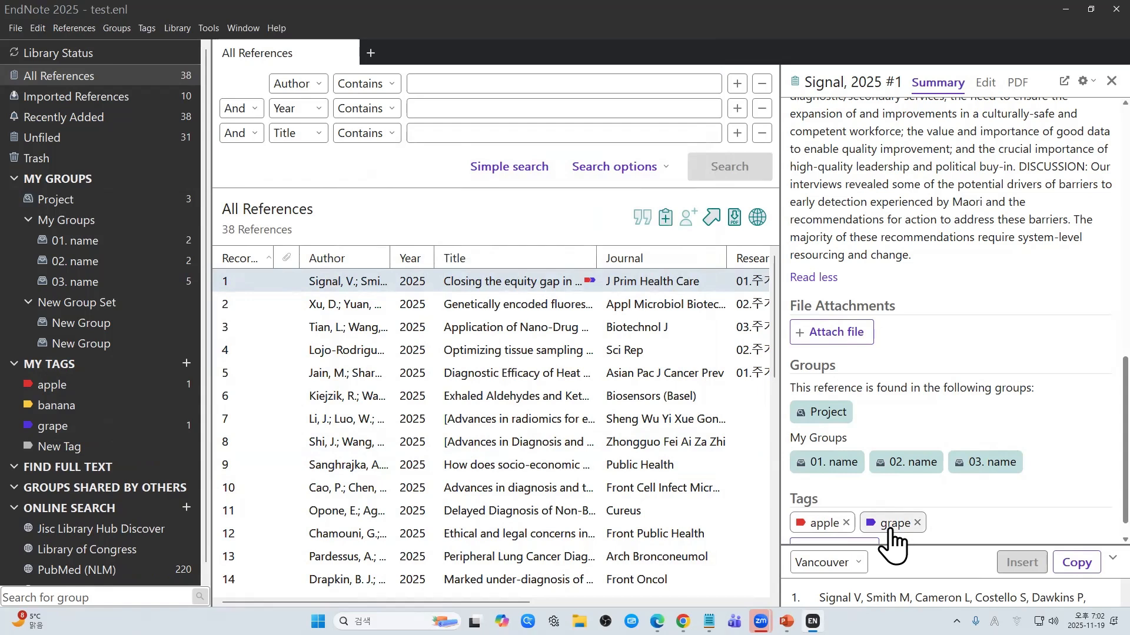
click(114, 388)
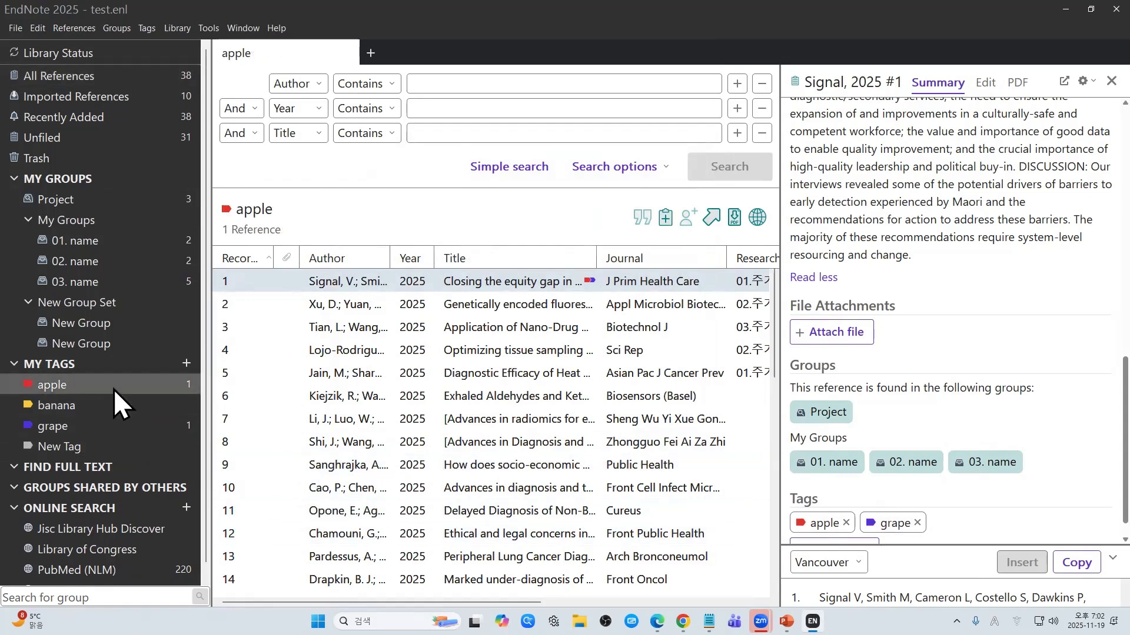
click(100, 429)
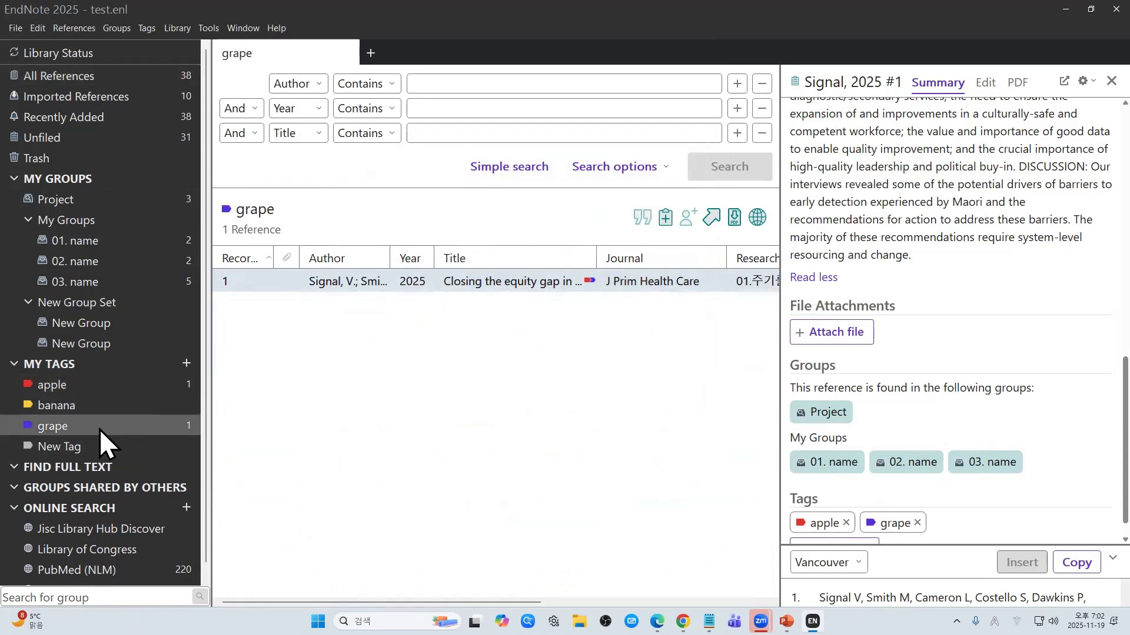
click(119, 384)
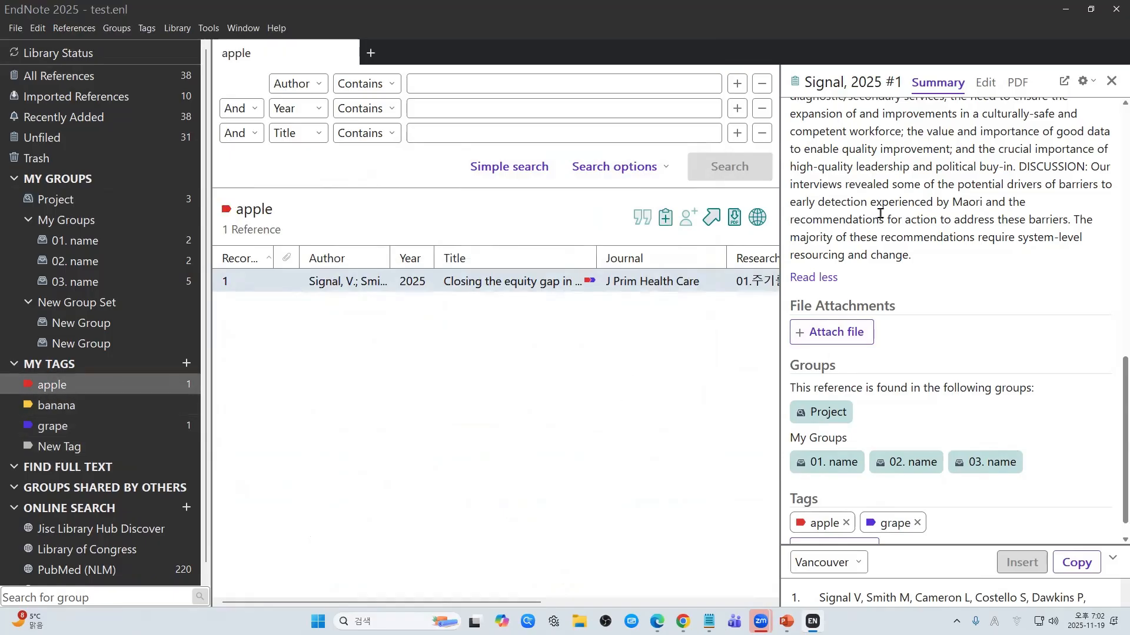
click(140, 84)
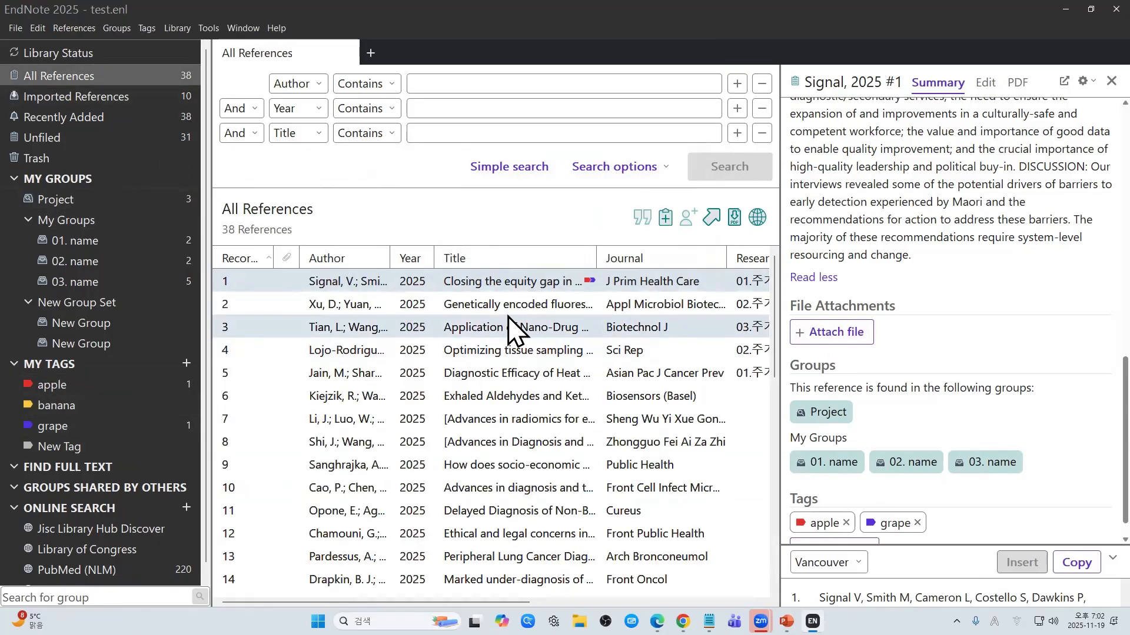
Step: Assign the banana and New Tag tags to reference #2 (Xu, 2025), then return to PowerPoint
click(511, 306)
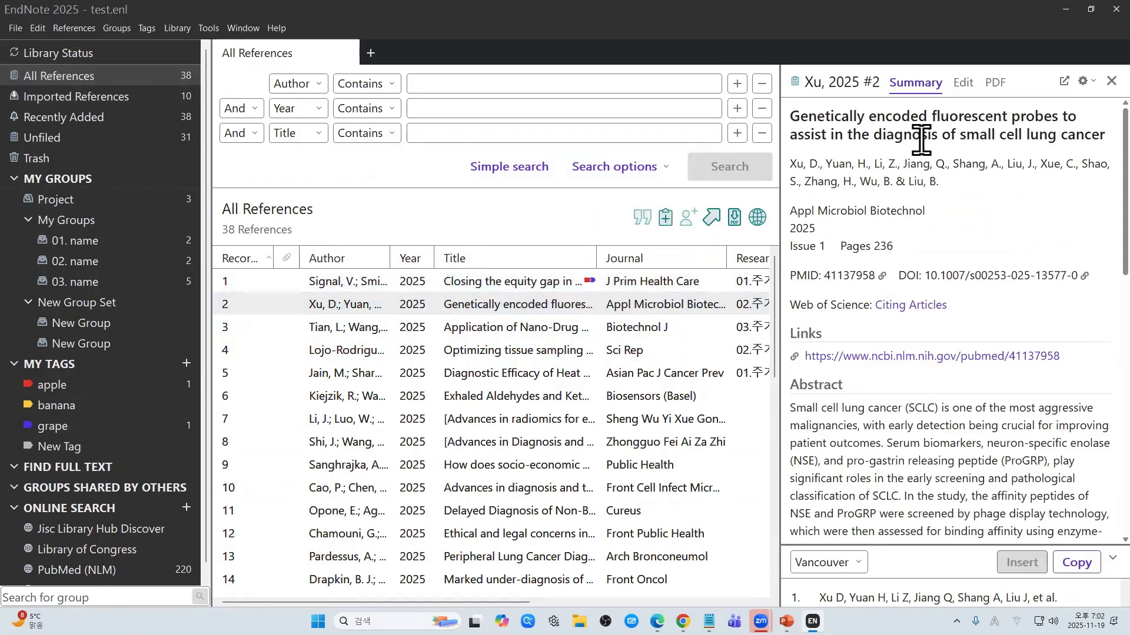
scroll(921, 370, down, 10)
scroll(920, 369, down, 2)
click(854, 524)
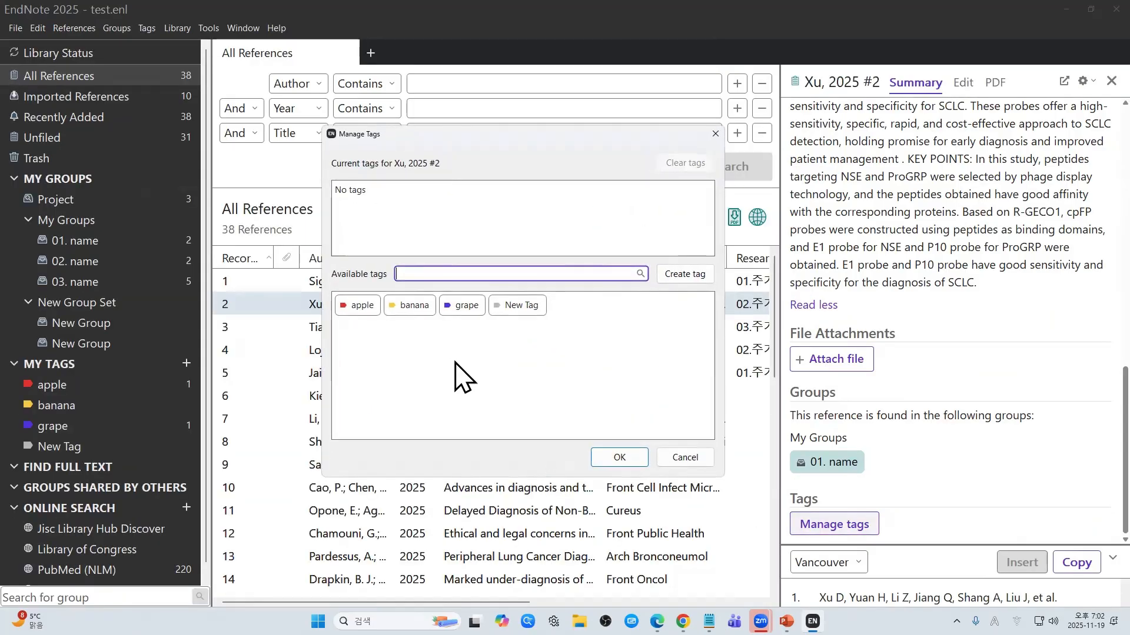
click(518, 305)
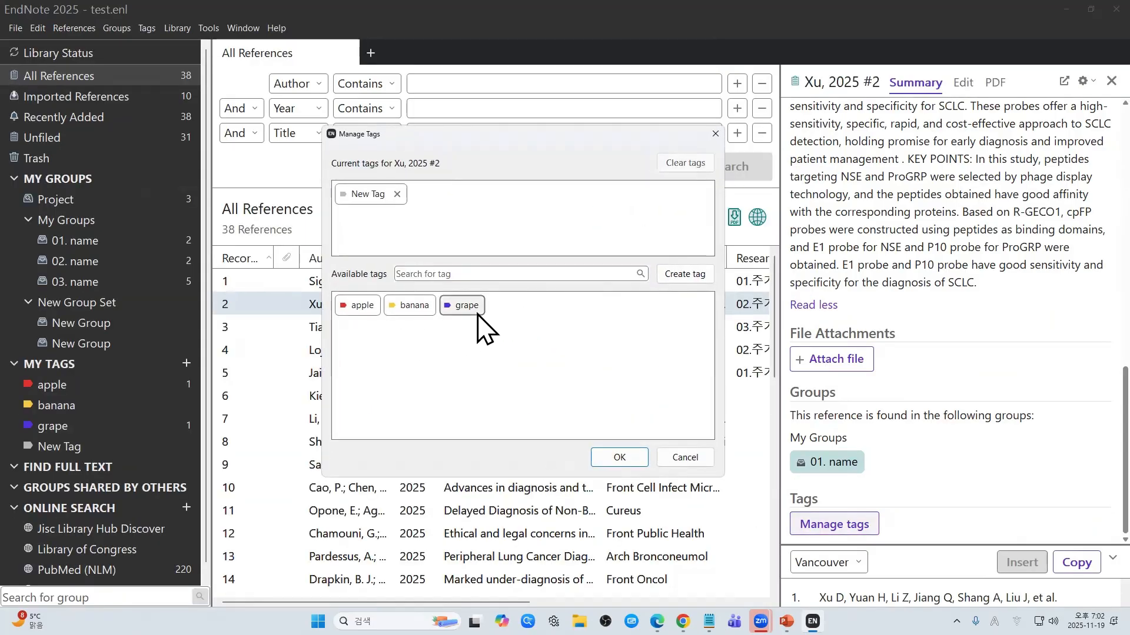
click(411, 306)
click(618, 459)
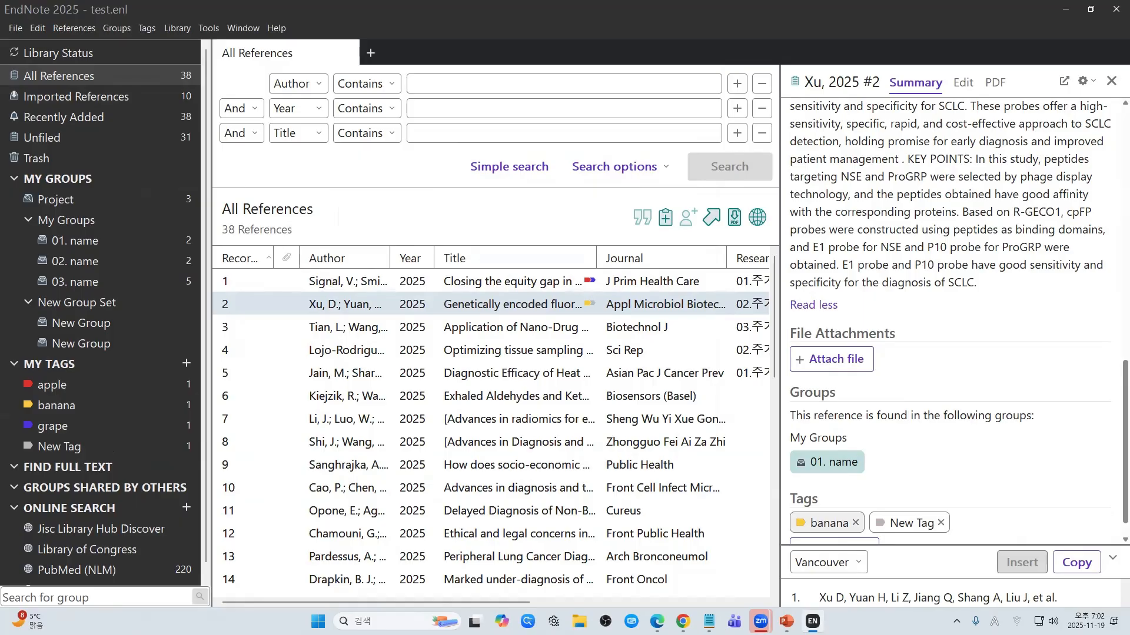
key(alt+Tab)
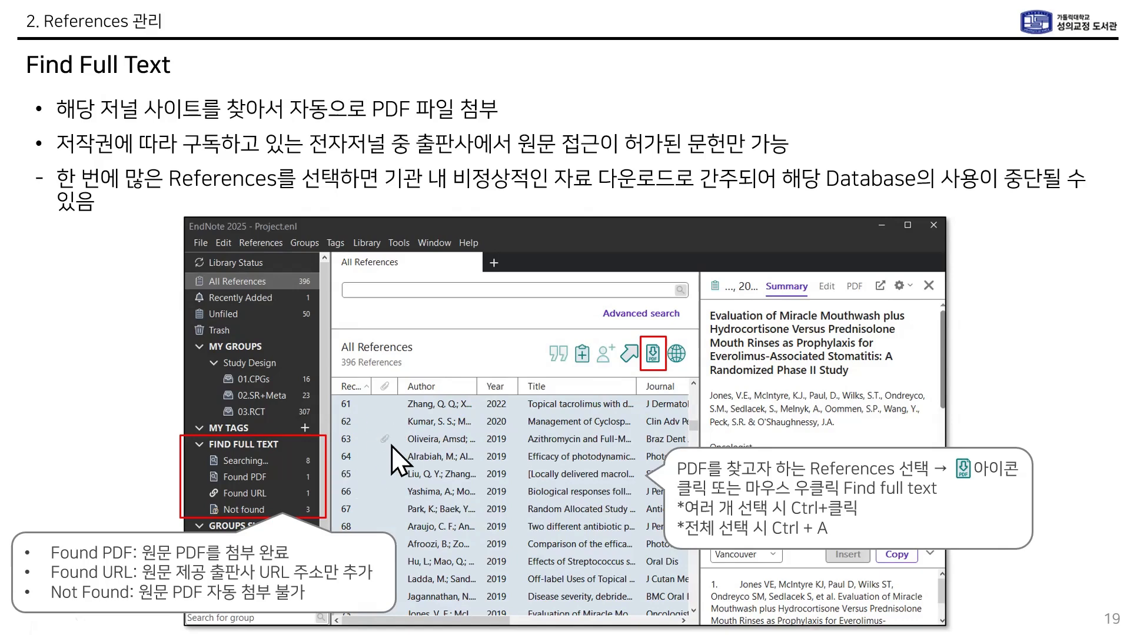
Step: Advance the slideshow from slide 19 to slide 20 on downloading and attaching missing PDFs
click(411, 456)
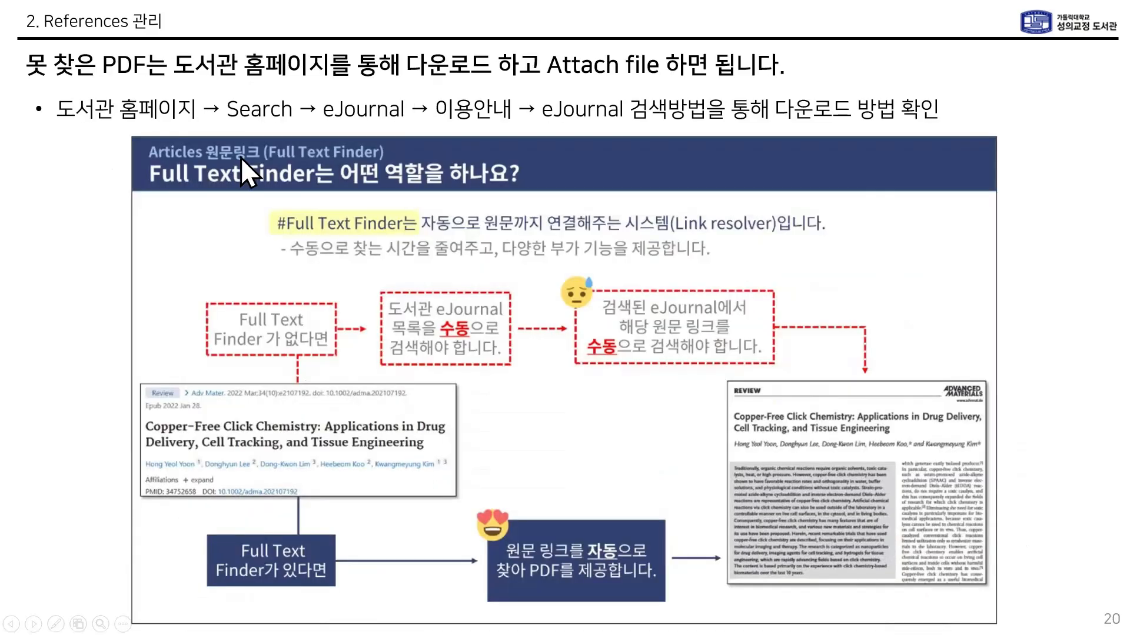
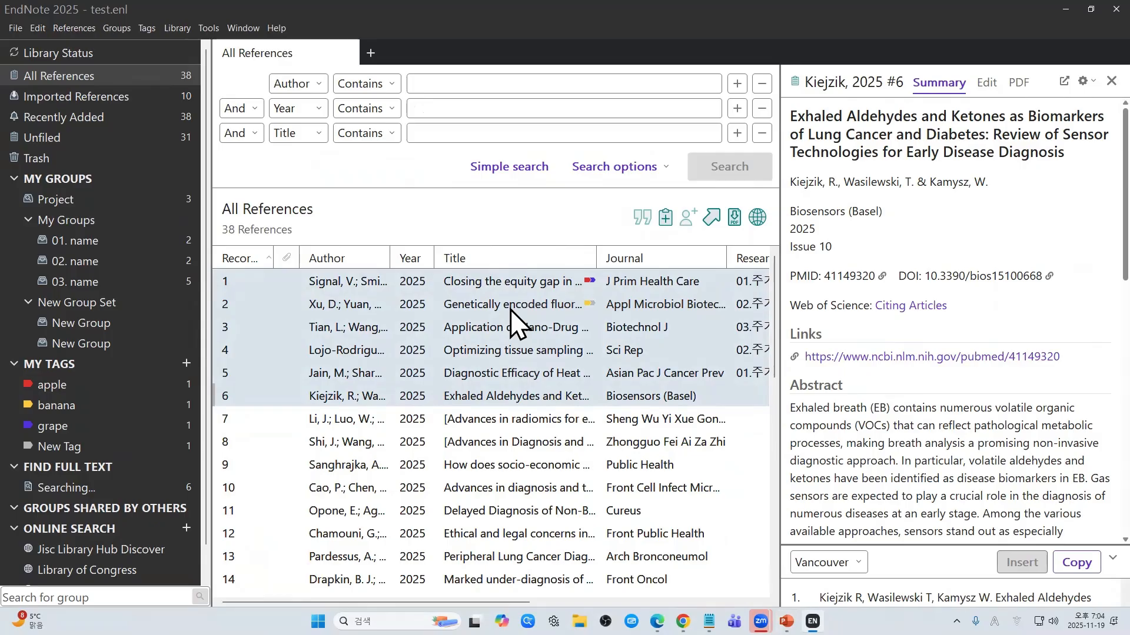
Step: Show the Found PDF group listing the four references whose PDFs were retrieved
right_click(510, 309)
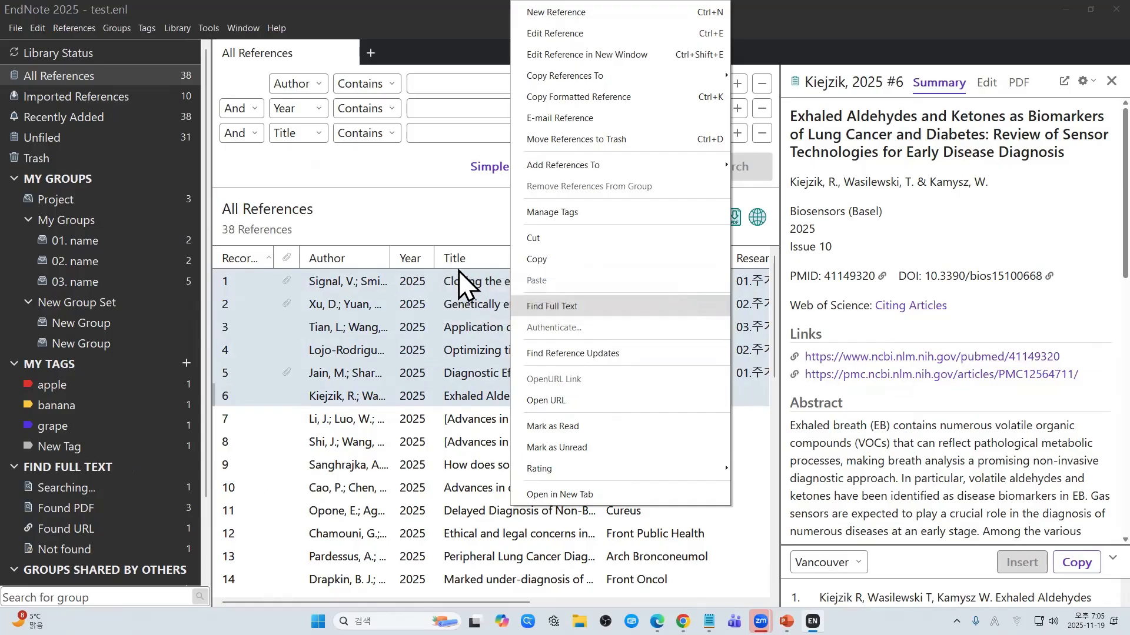
key(Escape)
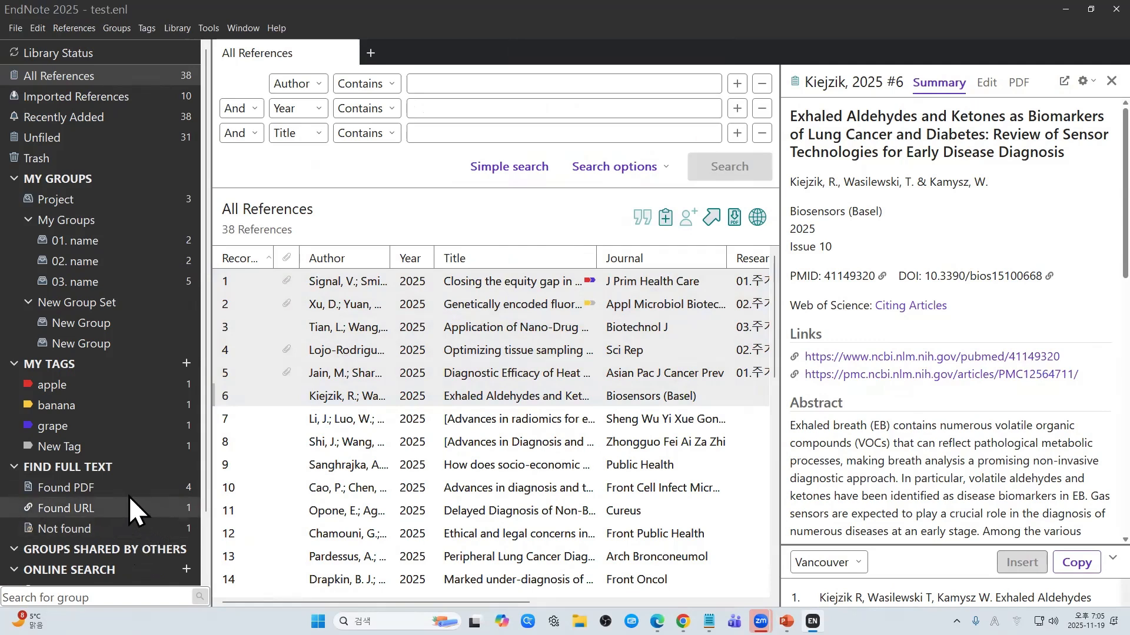
click(125, 490)
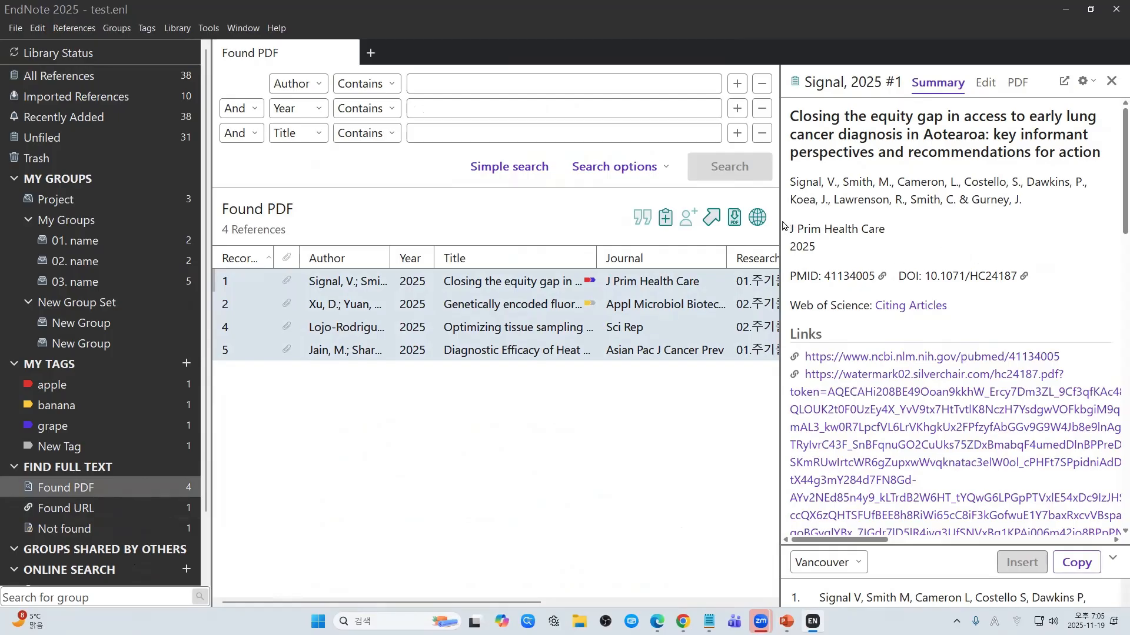
Step: Widen the reference preview panel and view the attached PDF there
drag(783, 226, 457, 300)
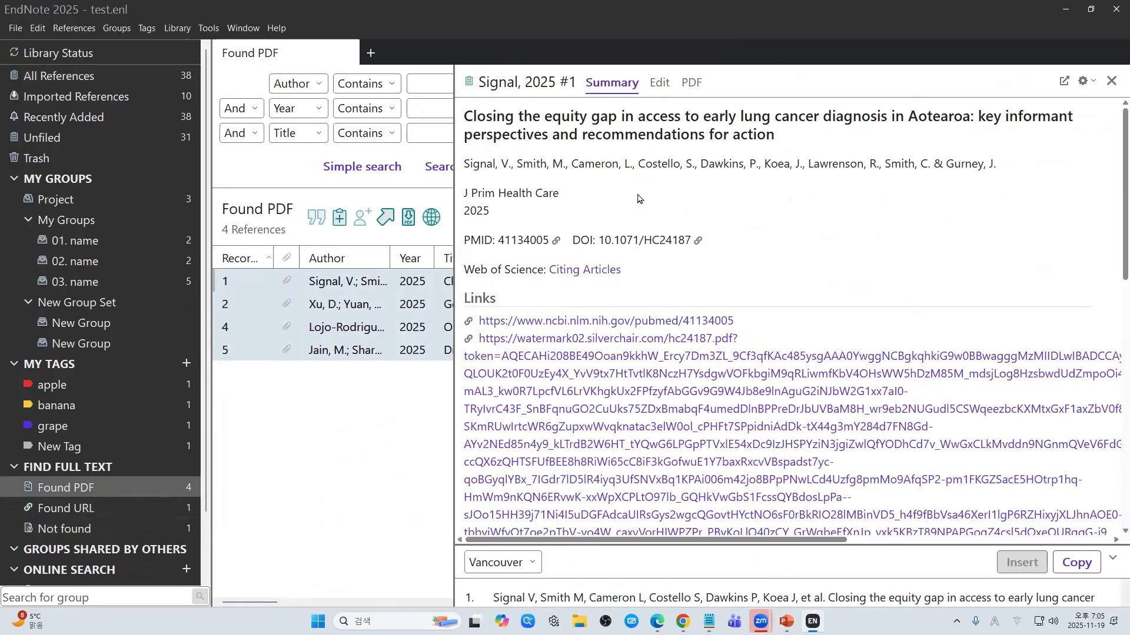
click(690, 86)
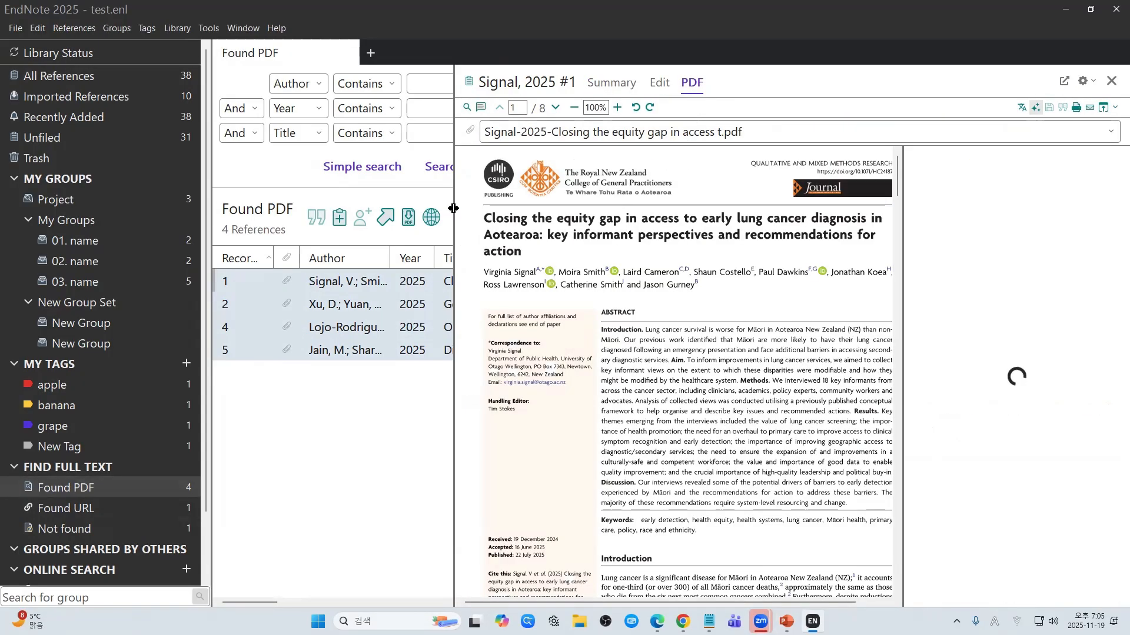
drag(454, 227, 345, 237)
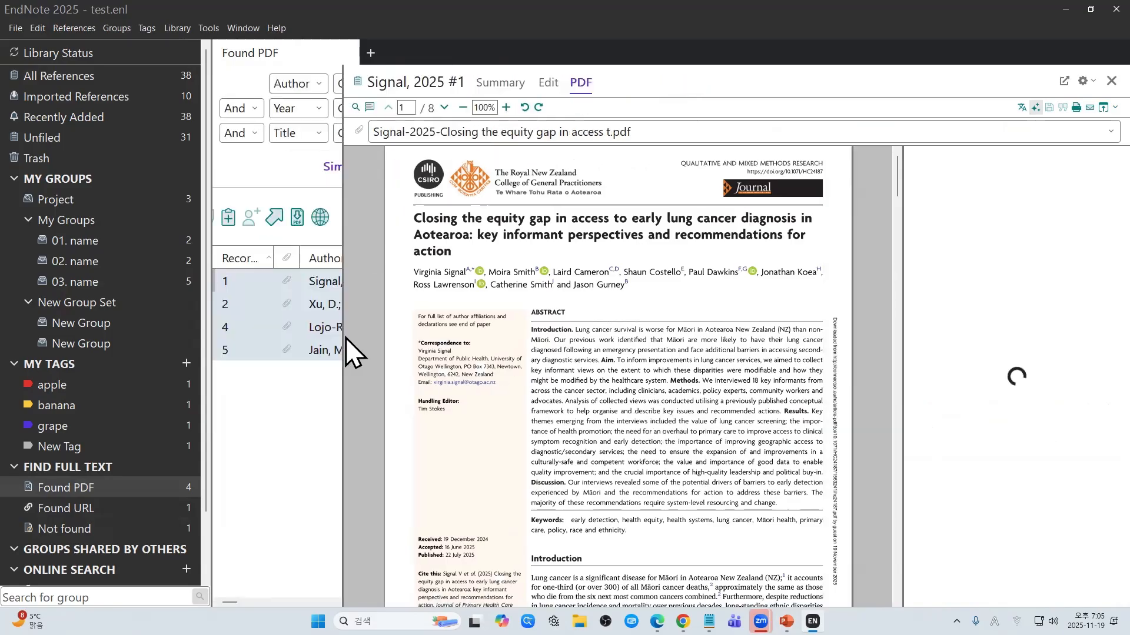
Step: Open the Lojo-Rodriguez 2025 #4 reference in its own separate window
click(308, 335)
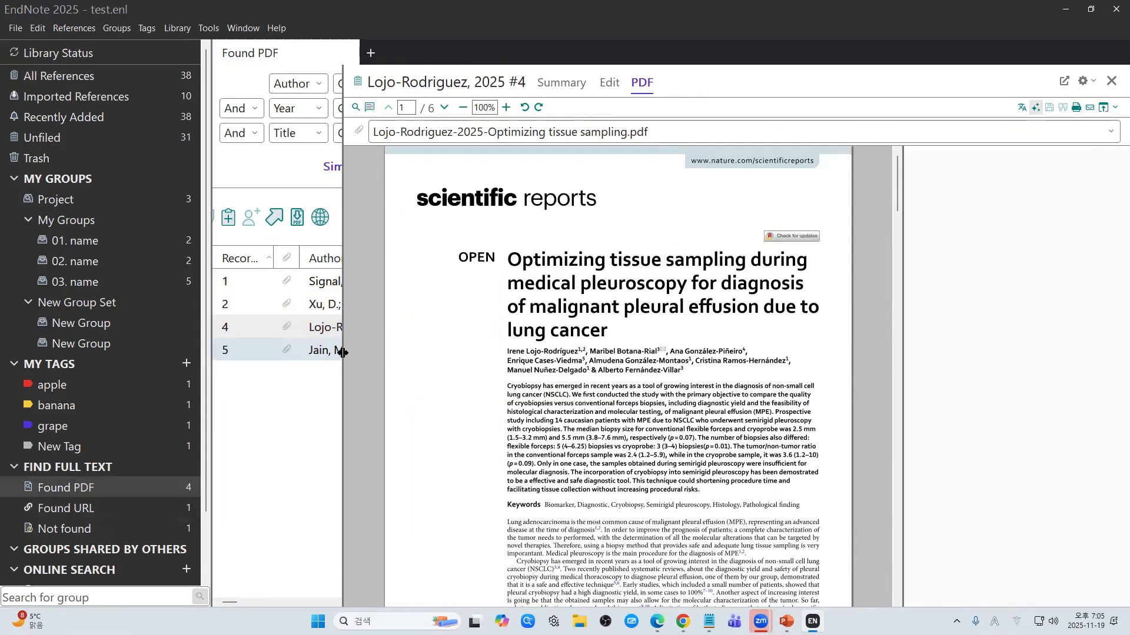
scroll(634, 353, down, 3)
scroll(633, 353, down, 6)
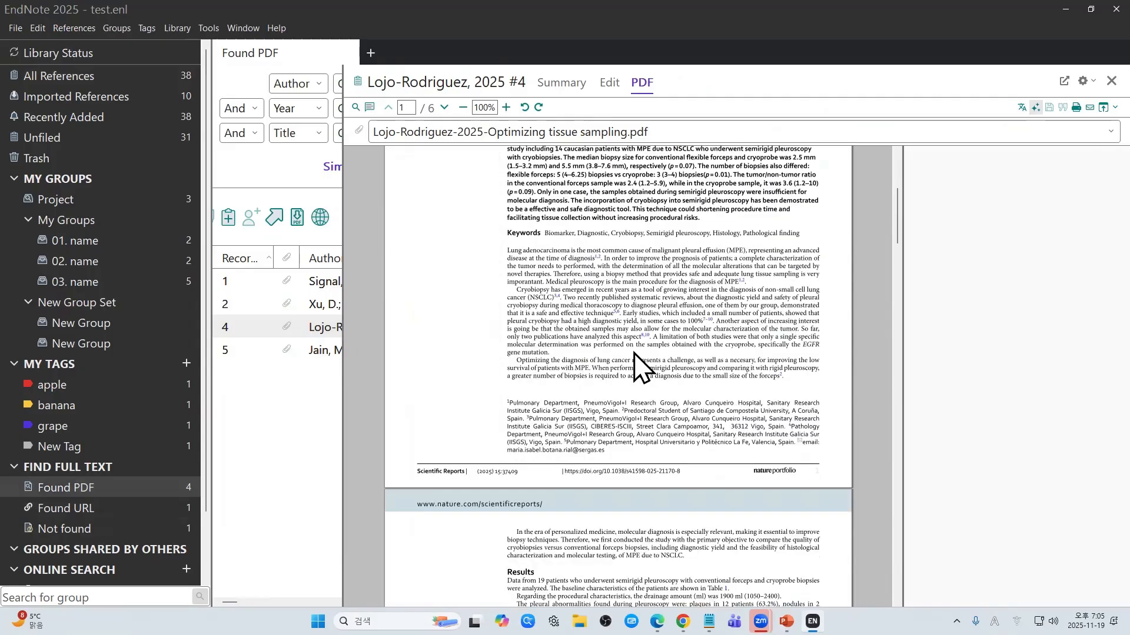
scroll(634, 353, up, 9)
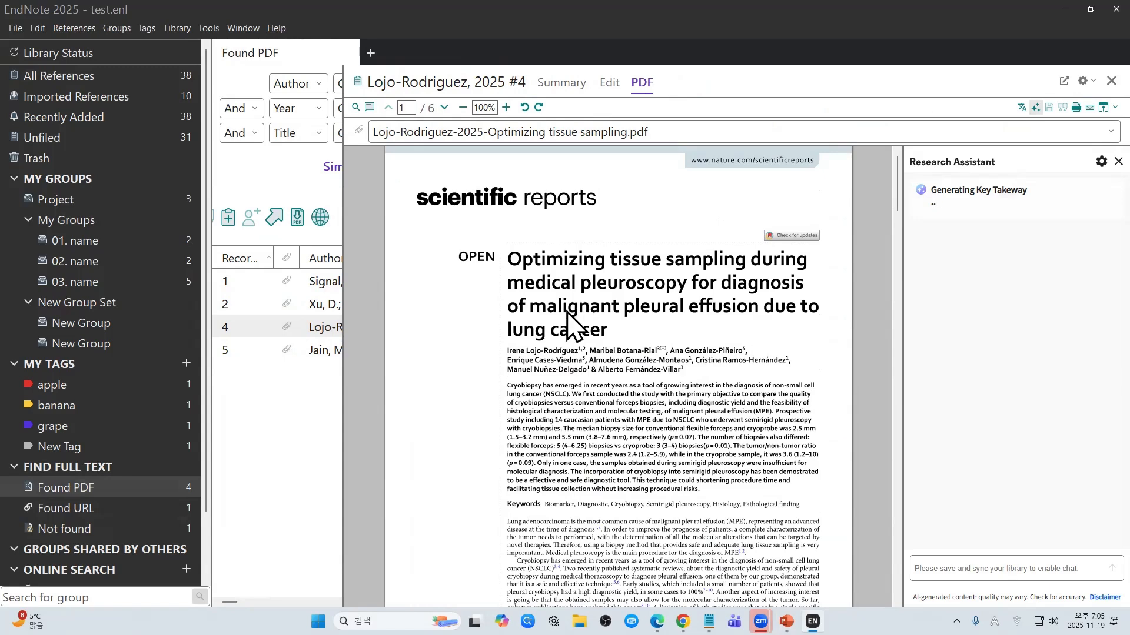
click(567, 86)
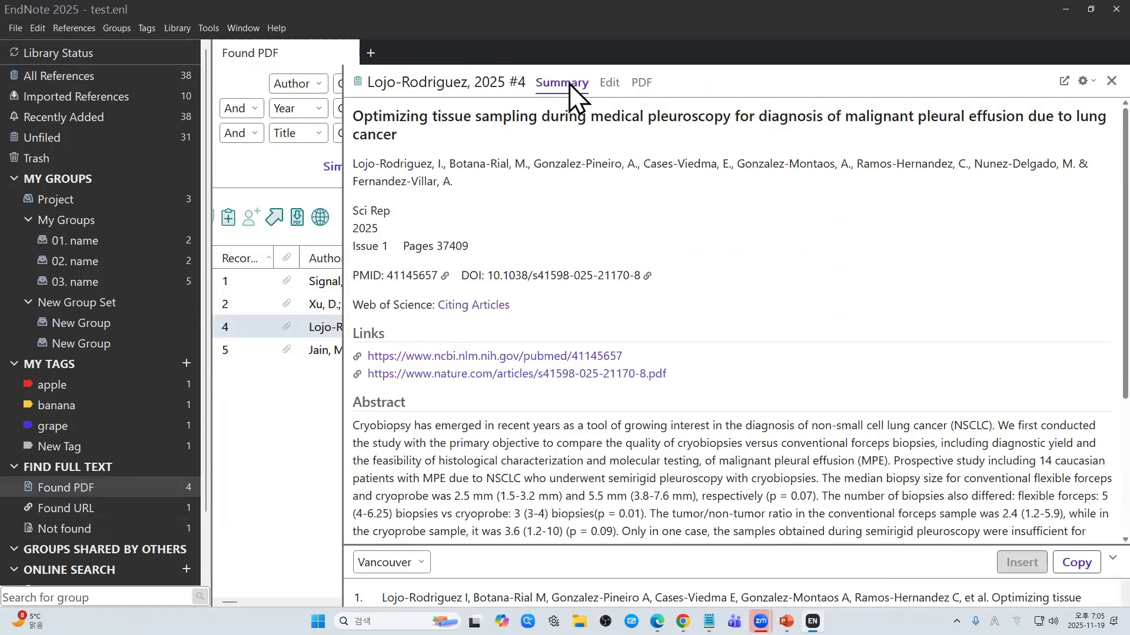
click(1065, 81)
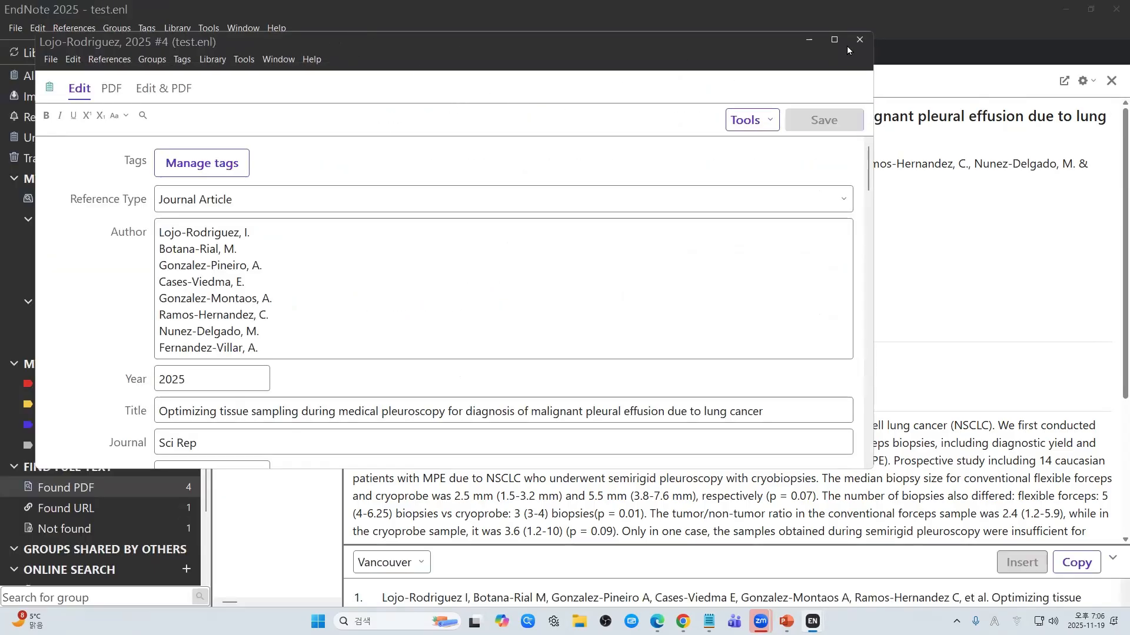
Step: Reopen the Lojo-Rodriguez PDF in a maximized separate window beside its Key Takeaway summary
click(115, 93)
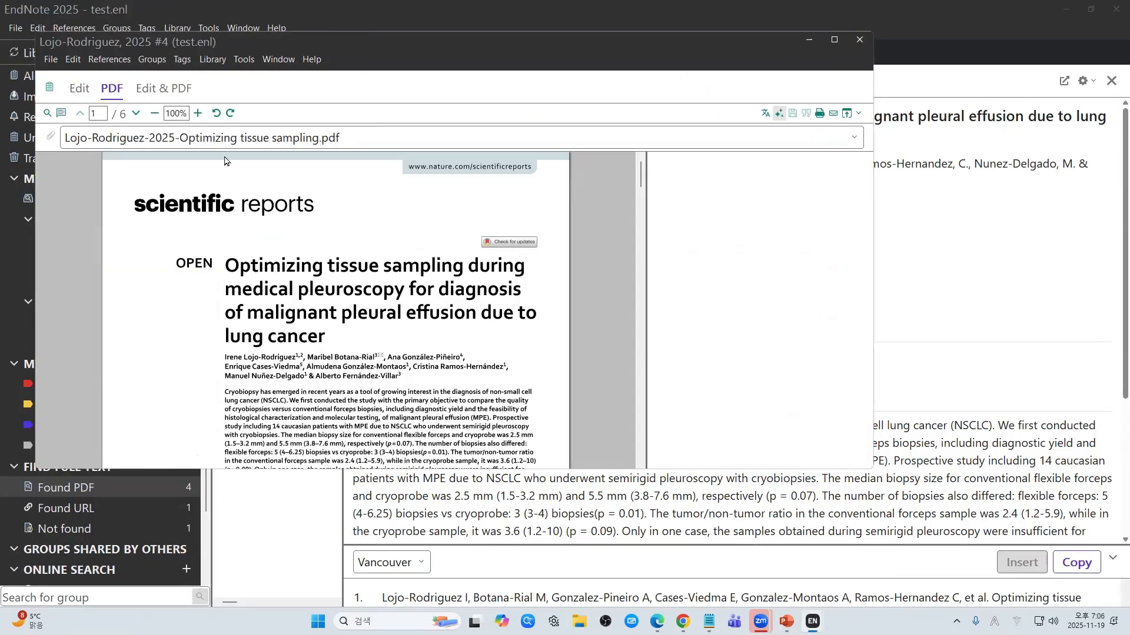
click(860, 40)
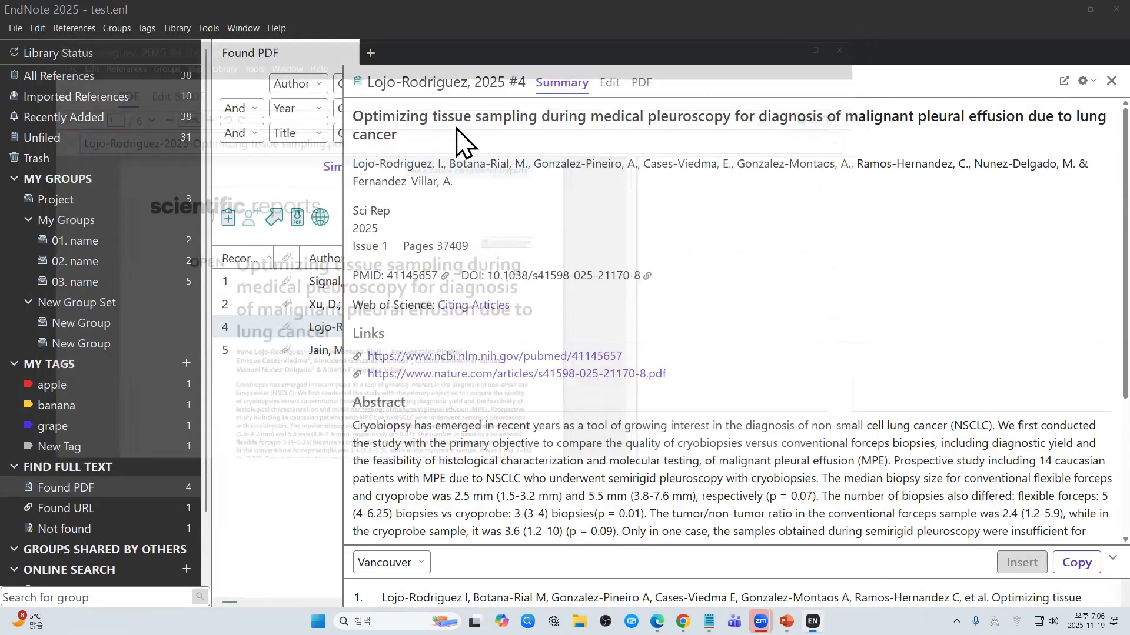
click(642, 83)
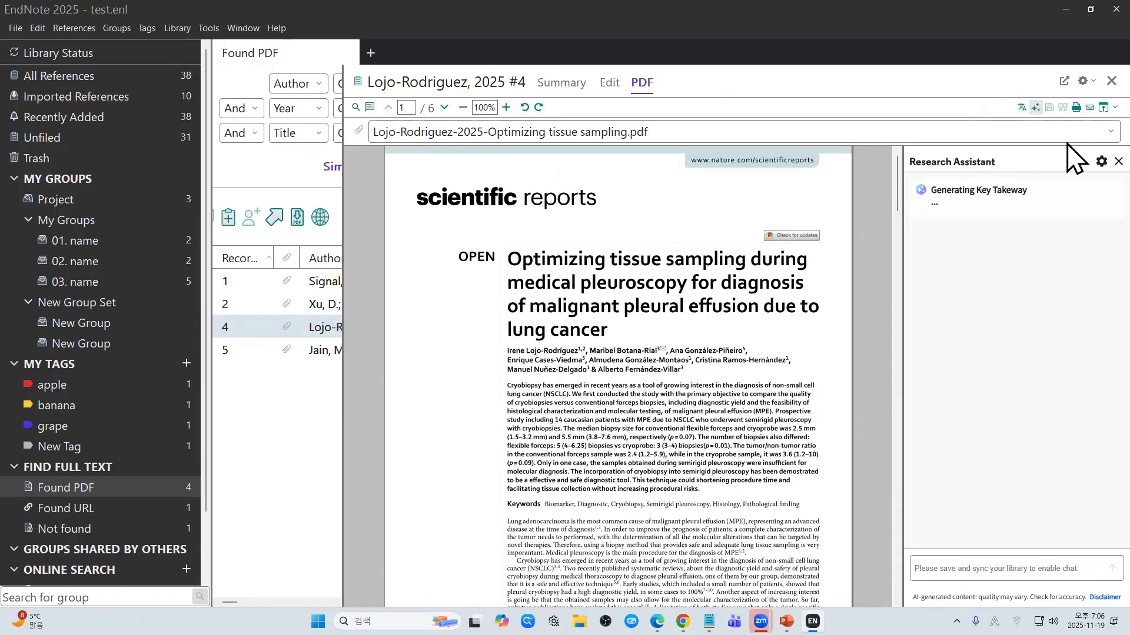
click(1064, 81)
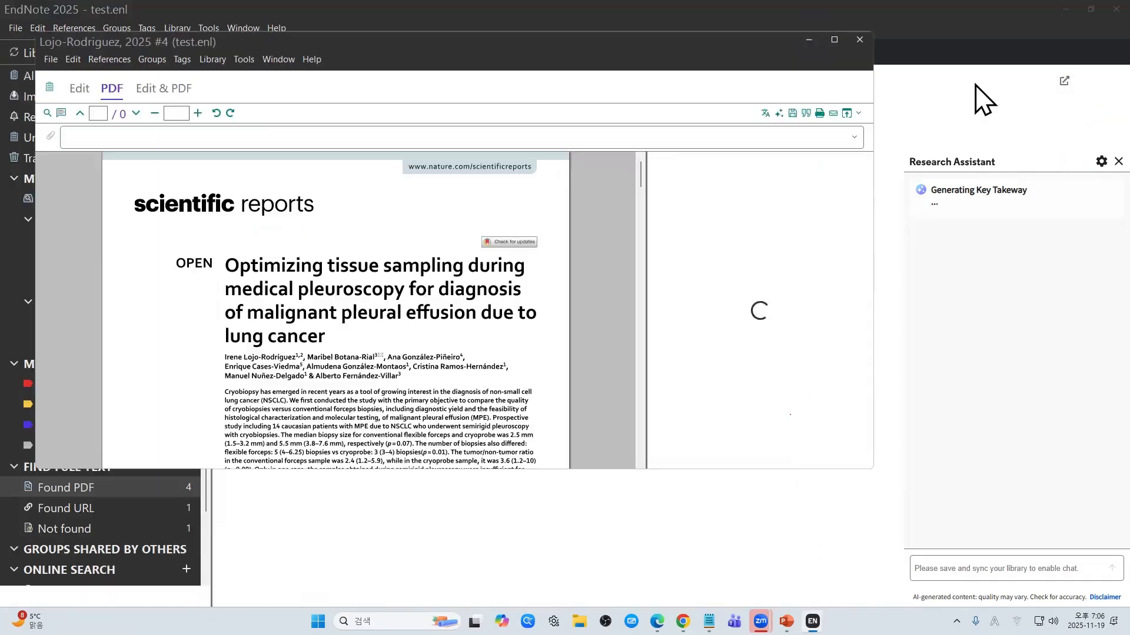
drag(406, 53, 422, 52)
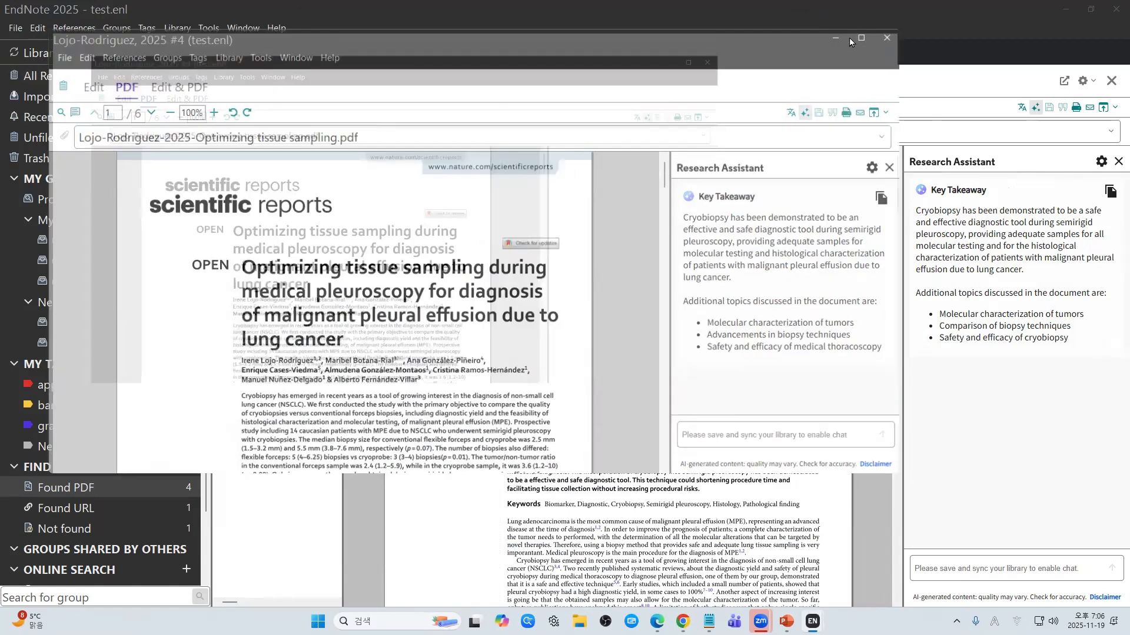
click(850, 39)
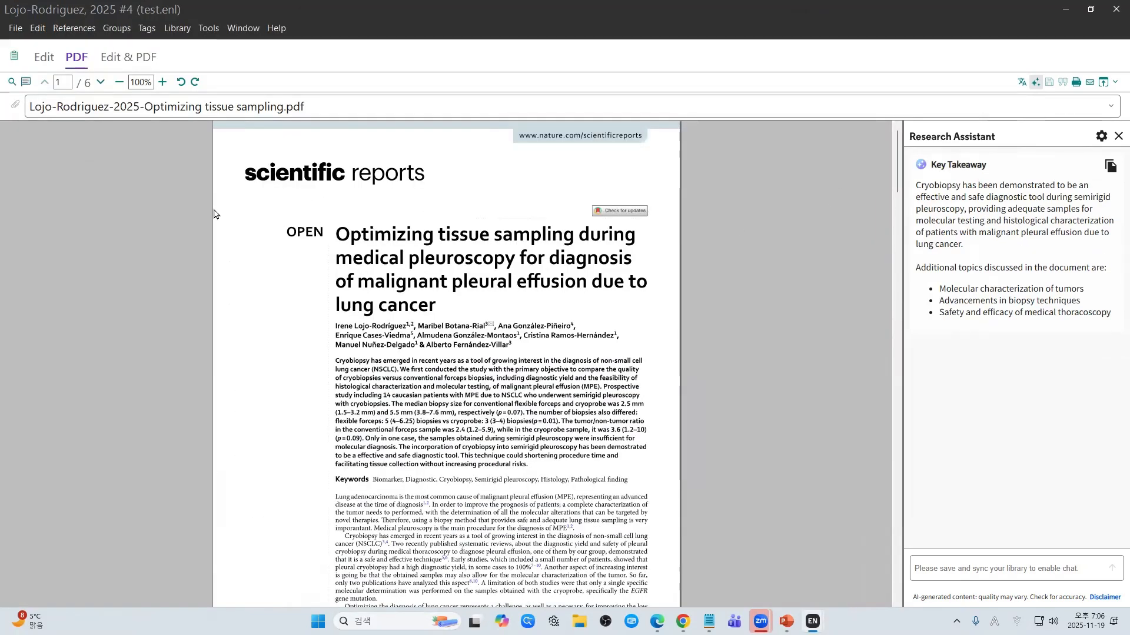
Step: Zoom the Lojo-Rodriguez PDF page to 175%
click(163, 83)
click(163, 83)
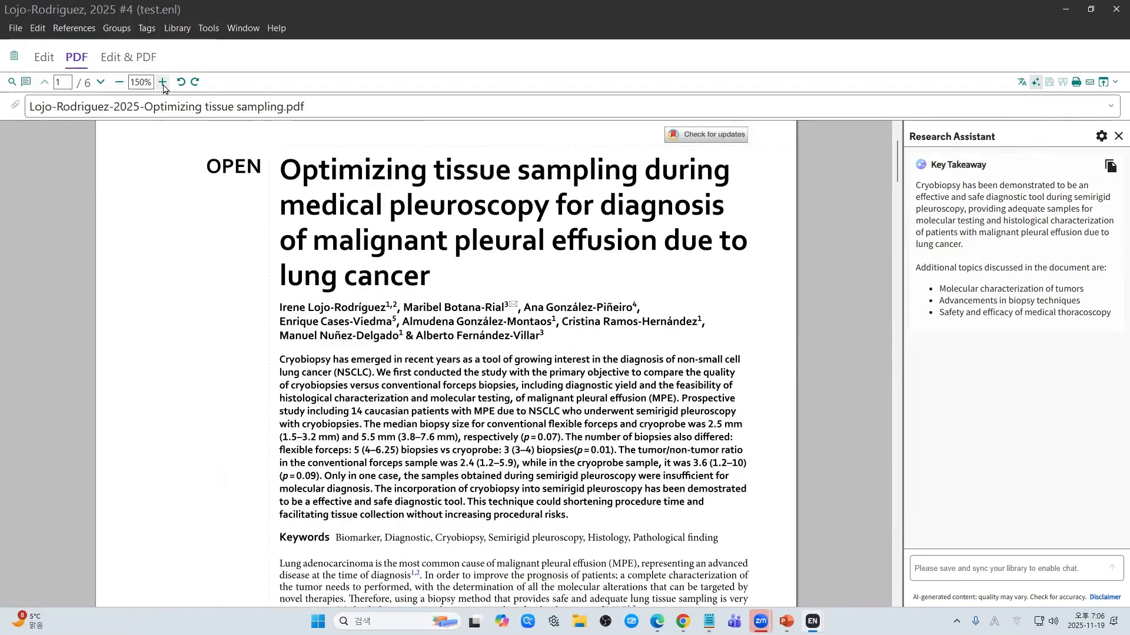
click(163, 83)
scroll(247, 284, up, 3)
scroll(246, 283, down, 5)
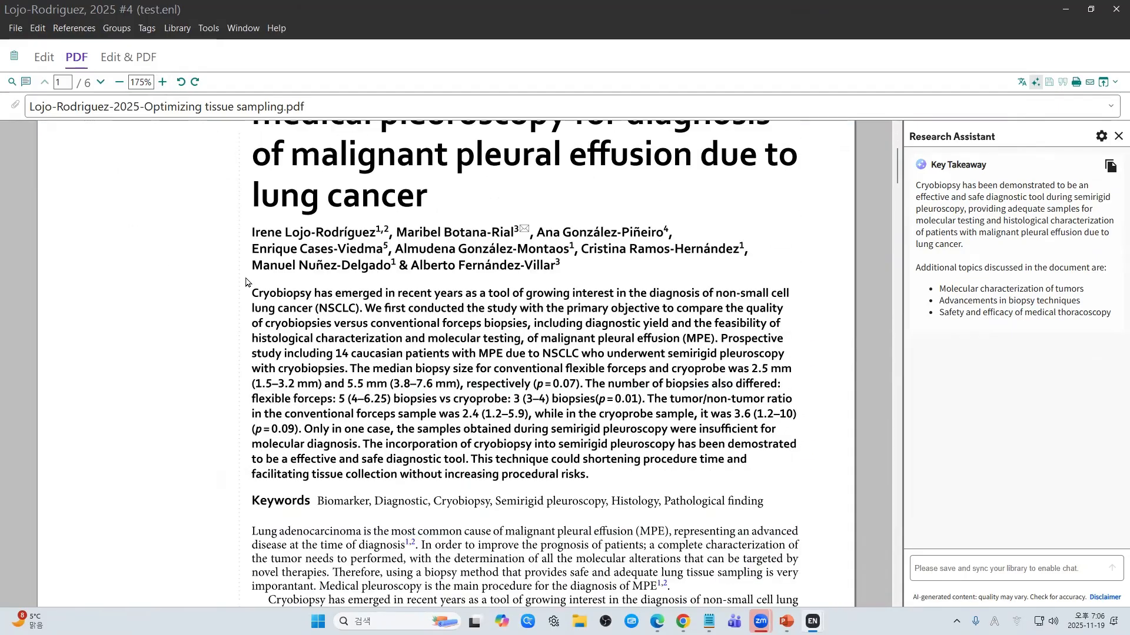
scroll(246, 282, down, 3)
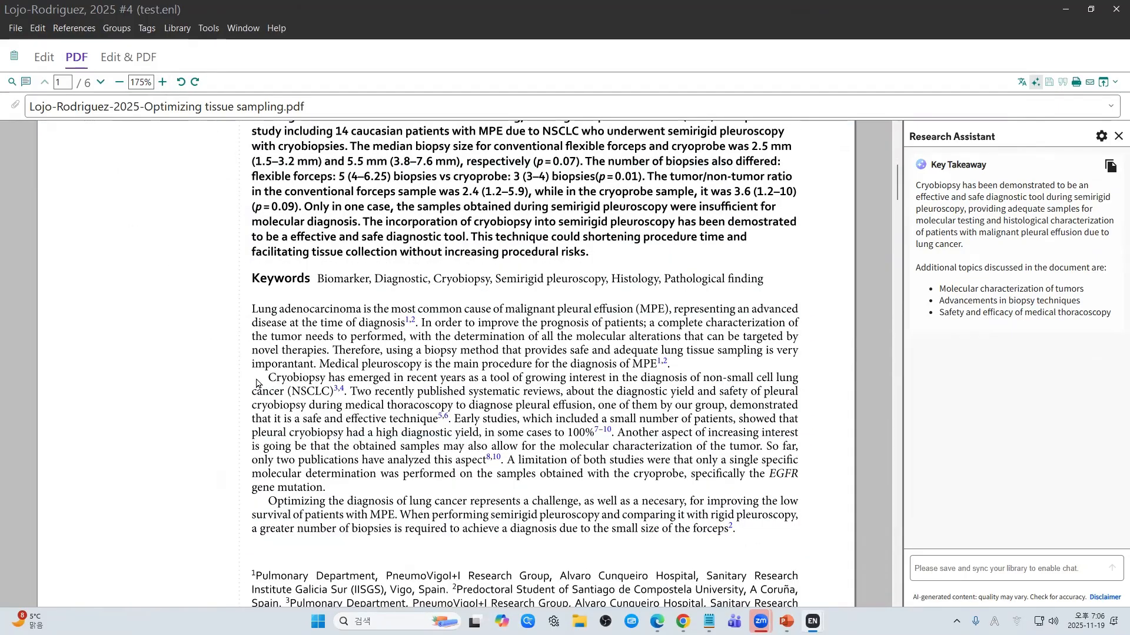
scroll(251, 378, down, 1)
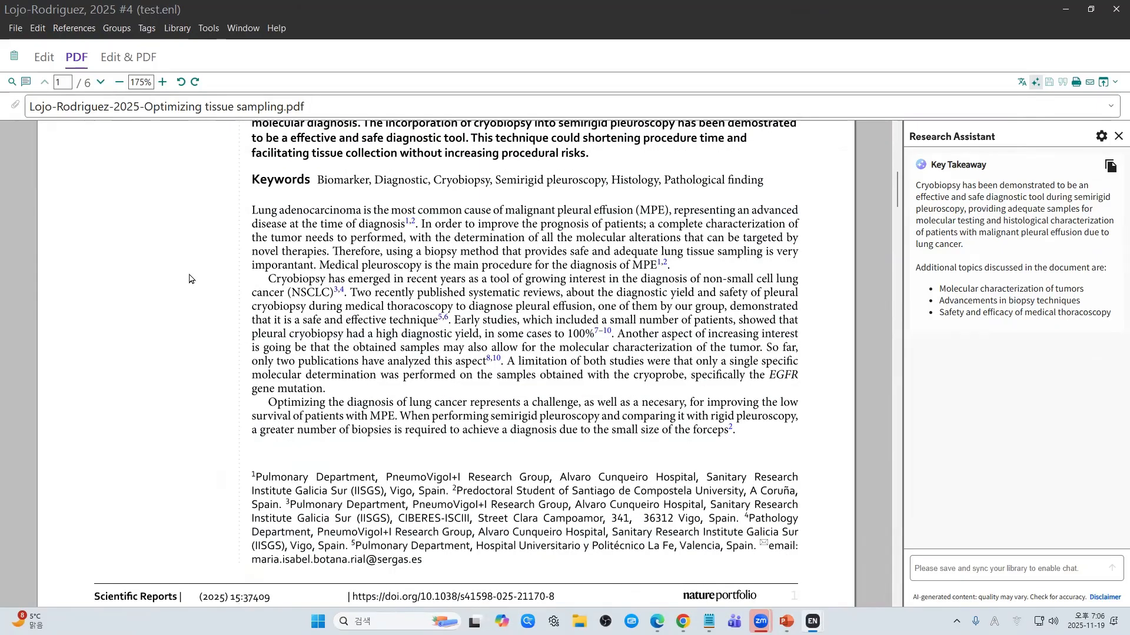
Step: Highlight the first lung-adenocarcinoma sentence, add a sticky note by Keywords, and close the window
click(30, 86)
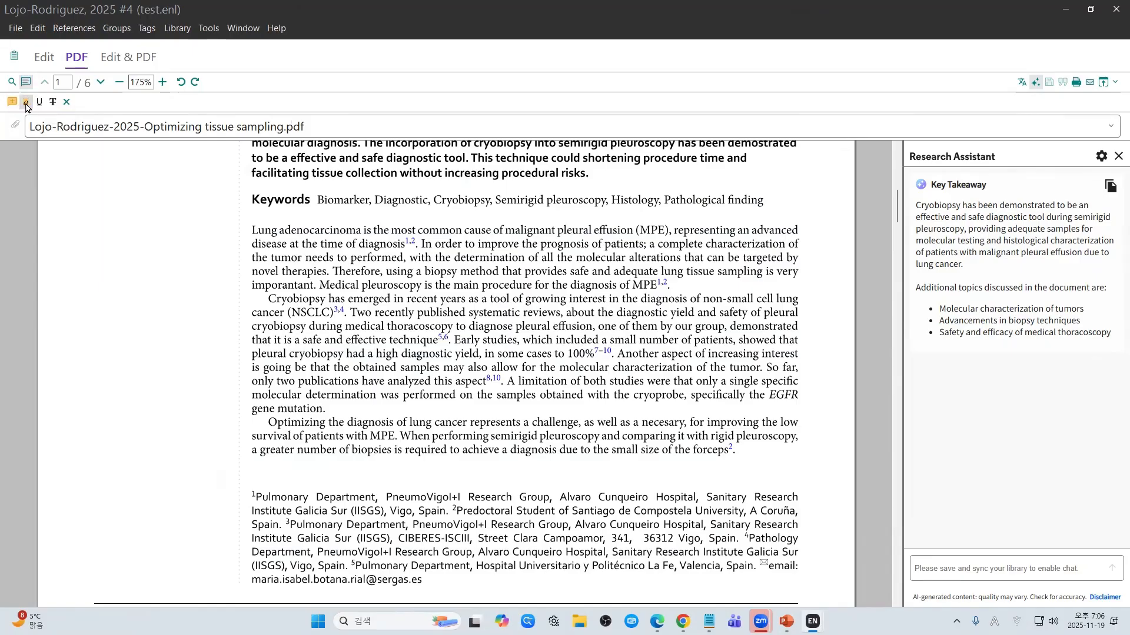
click(26, 103)
drag(253, 233, 405, 250)
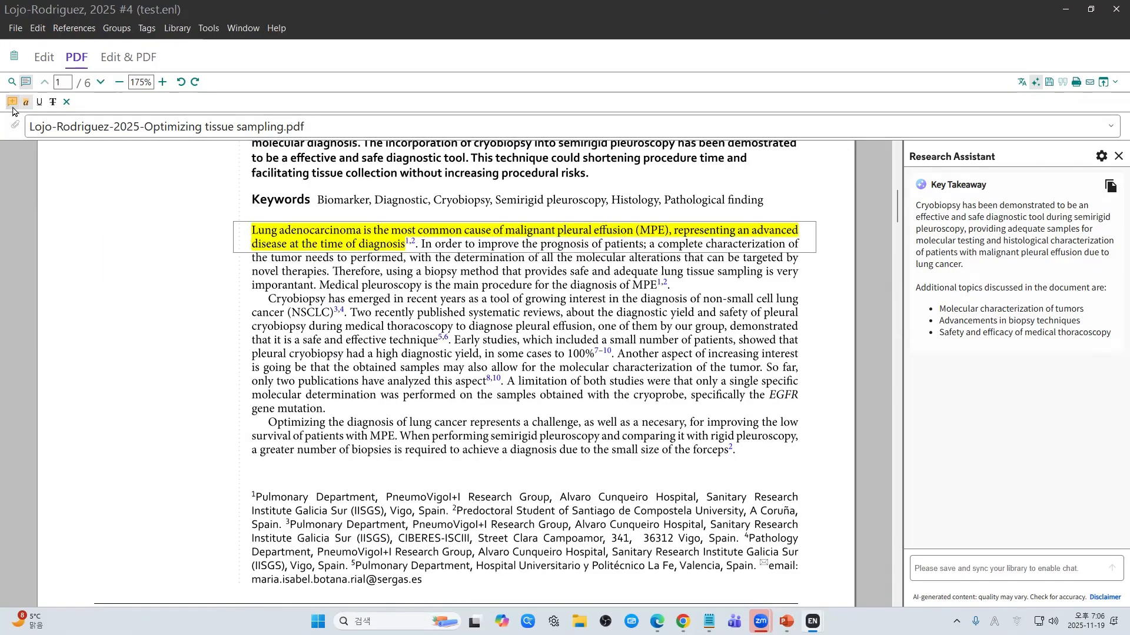
click(300, 197)
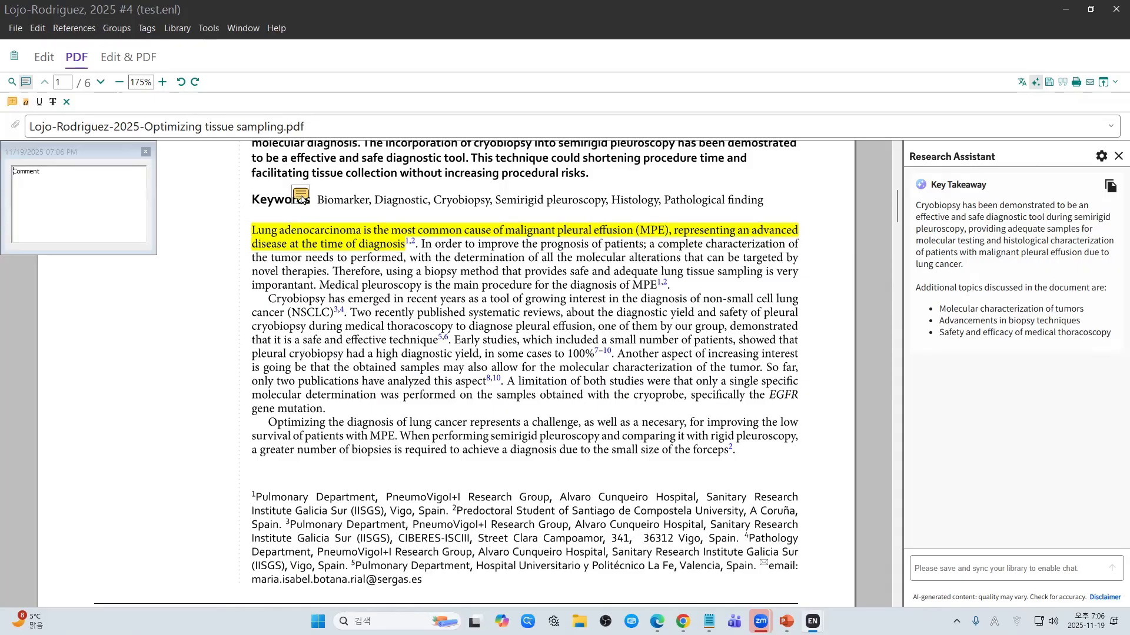
key(ctrl+a)
text(f)
click(146, 151)
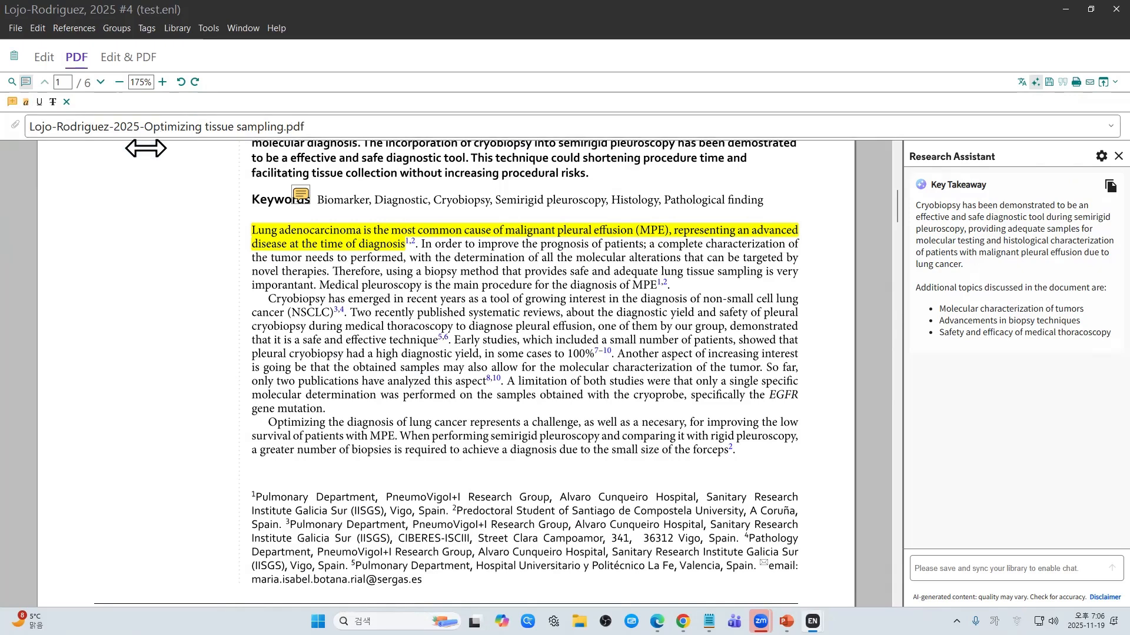
click(1112, 10)
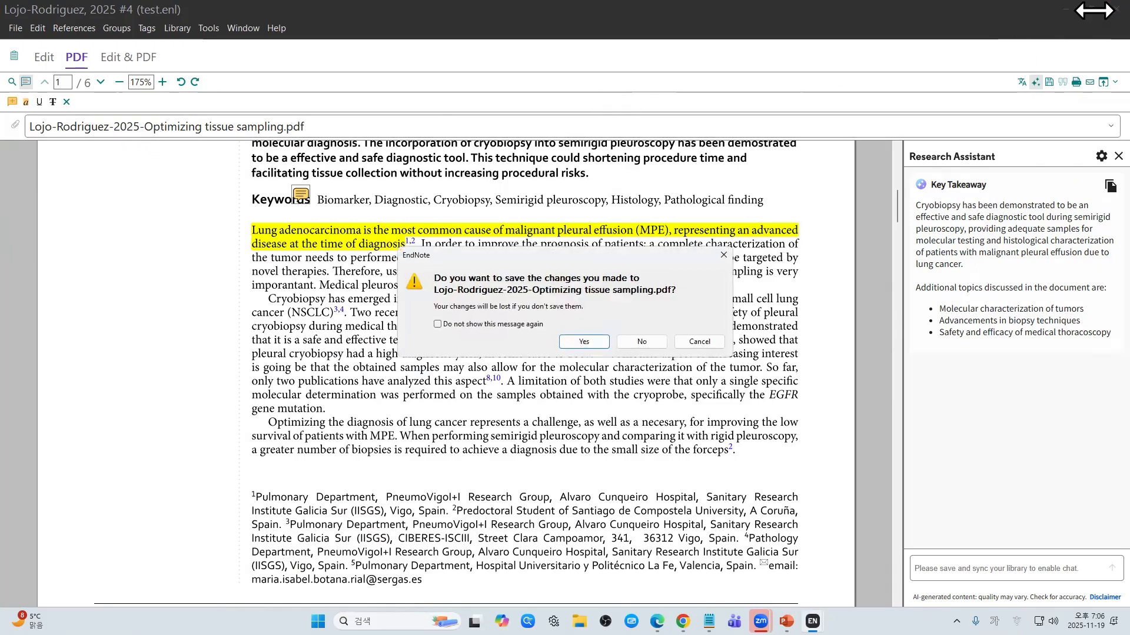
Step: Save the annotations, then highlight the sentence on cryobiopsy's growing interest
click(583, 342)
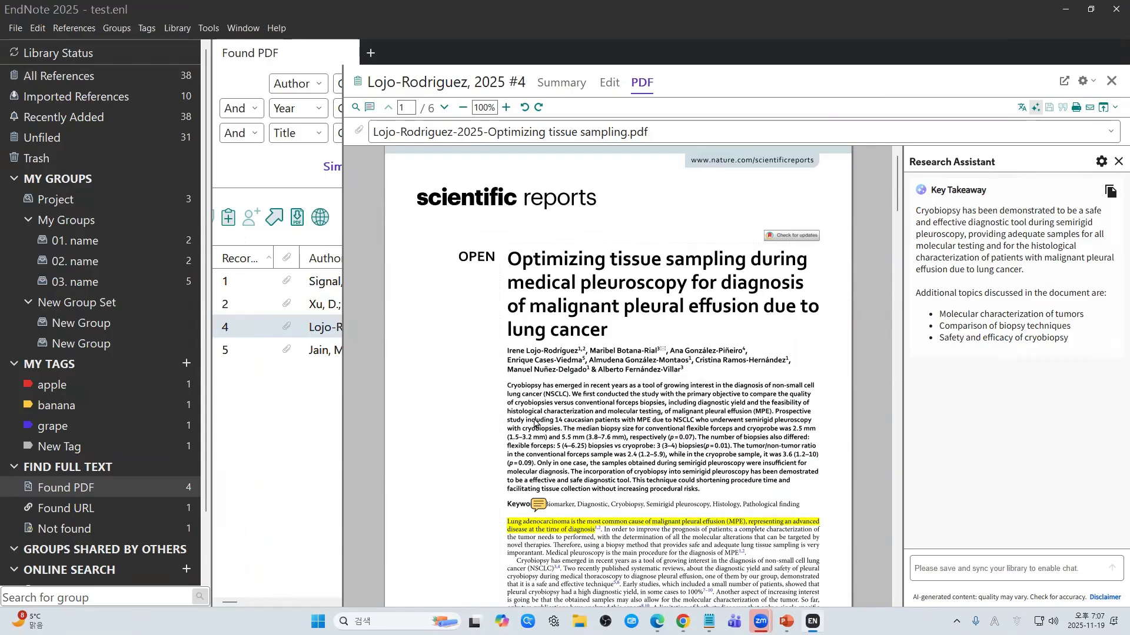
scroll(535, 422, down, 4)
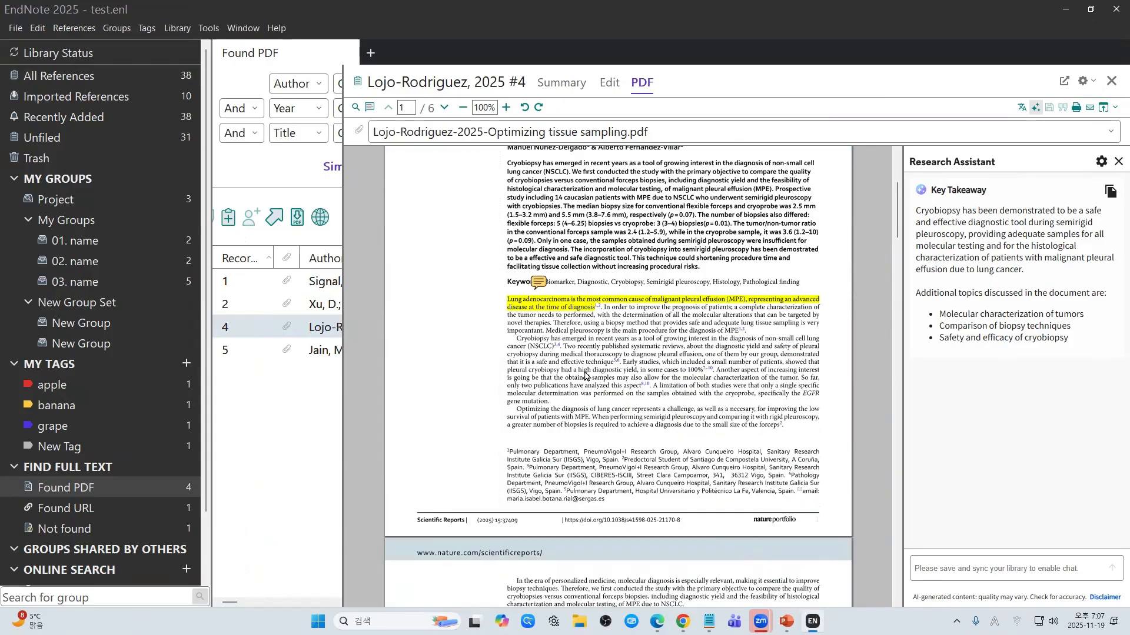
click(369, 107)
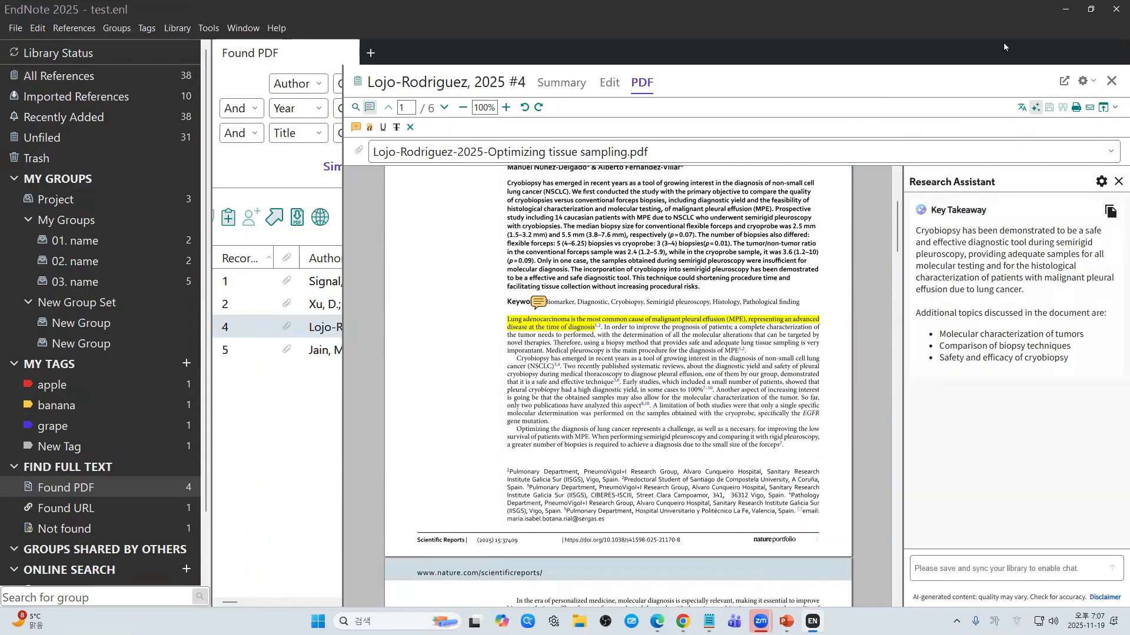
click(369, 127)
drag(518, 360, 556, 369)
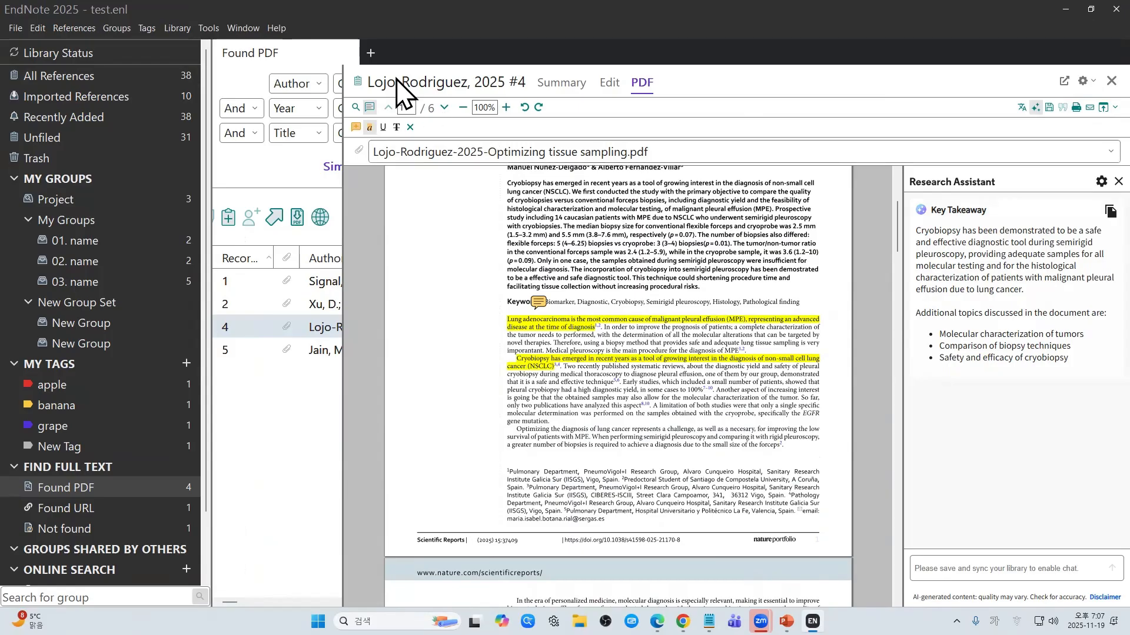
Step: Resize the summary panel, return to the PDF view, and save the highlight changes
click(560, 87)
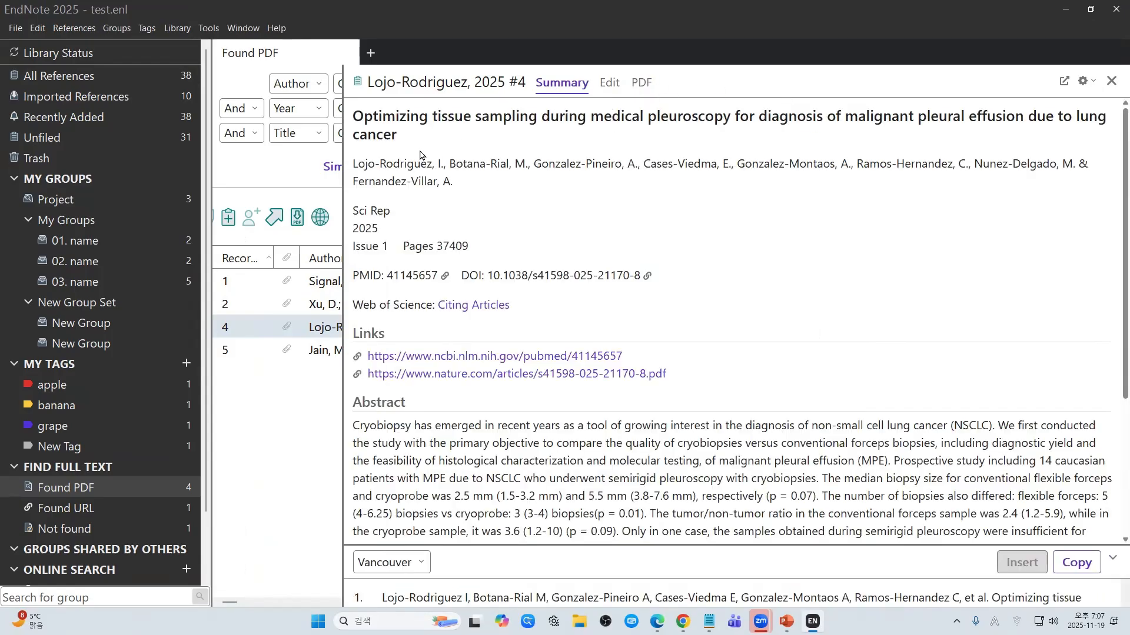
drag(343, 150, 671, 150)
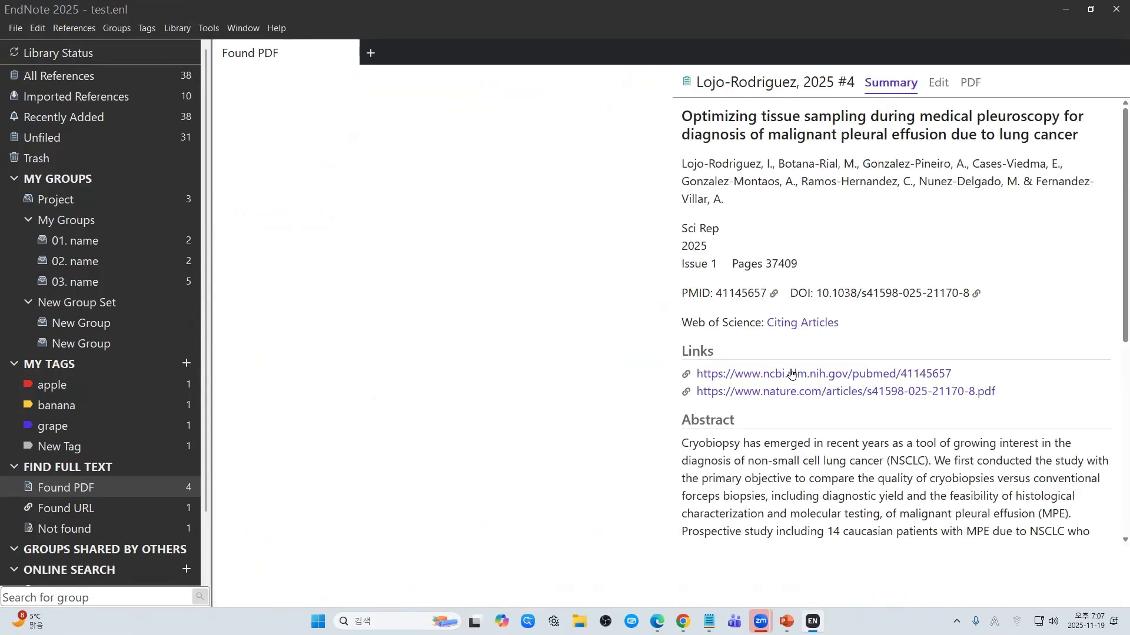
click(970, 94)
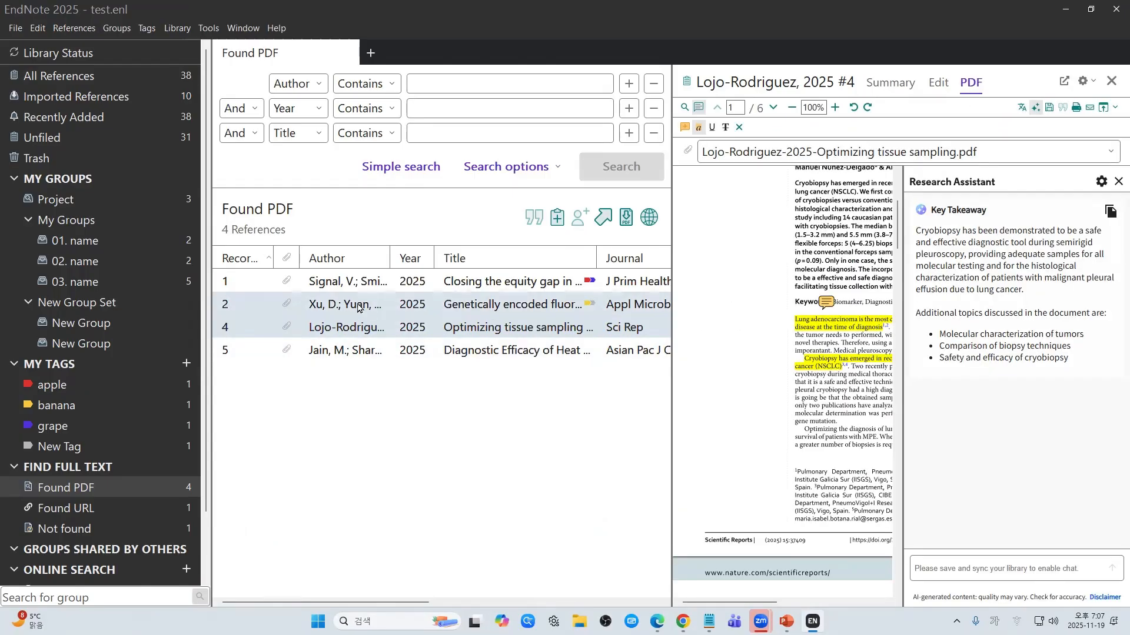
click(285, 284)
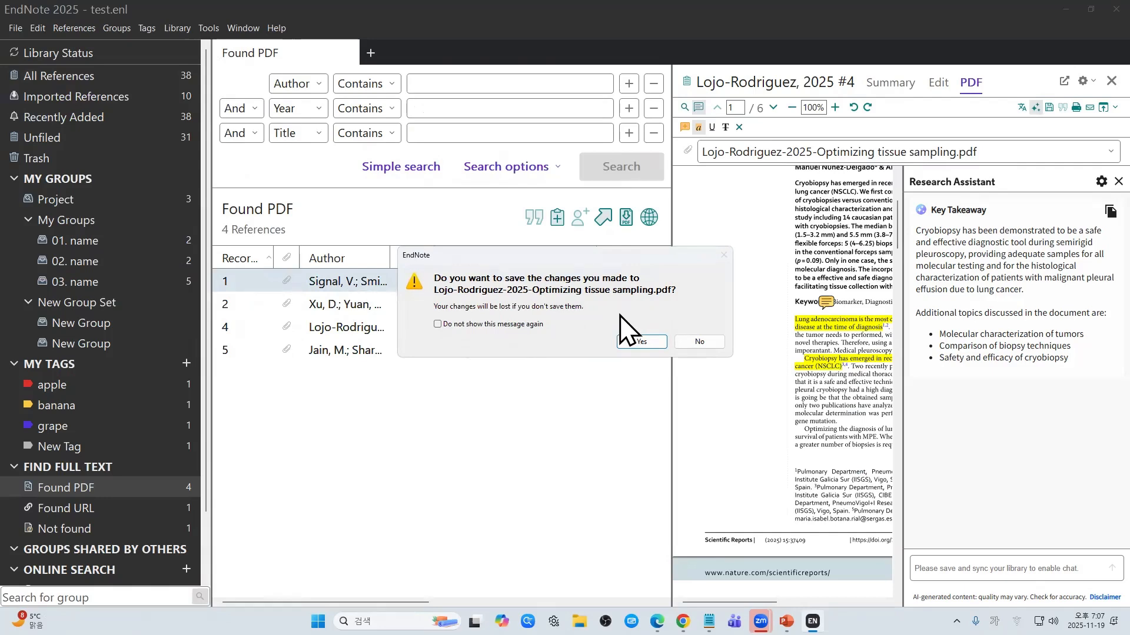
click(646, 343)
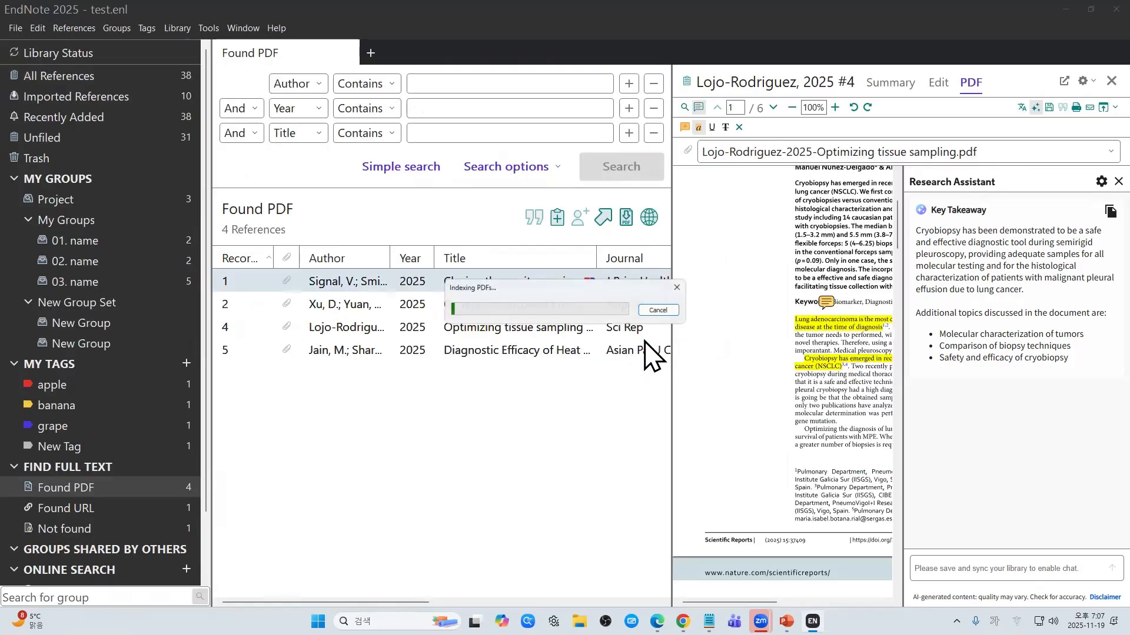
Step: Reselect Lojo-Rodriguez with a wide PDF preview and show the test.Data folder and test.enl files
click(507, 328)
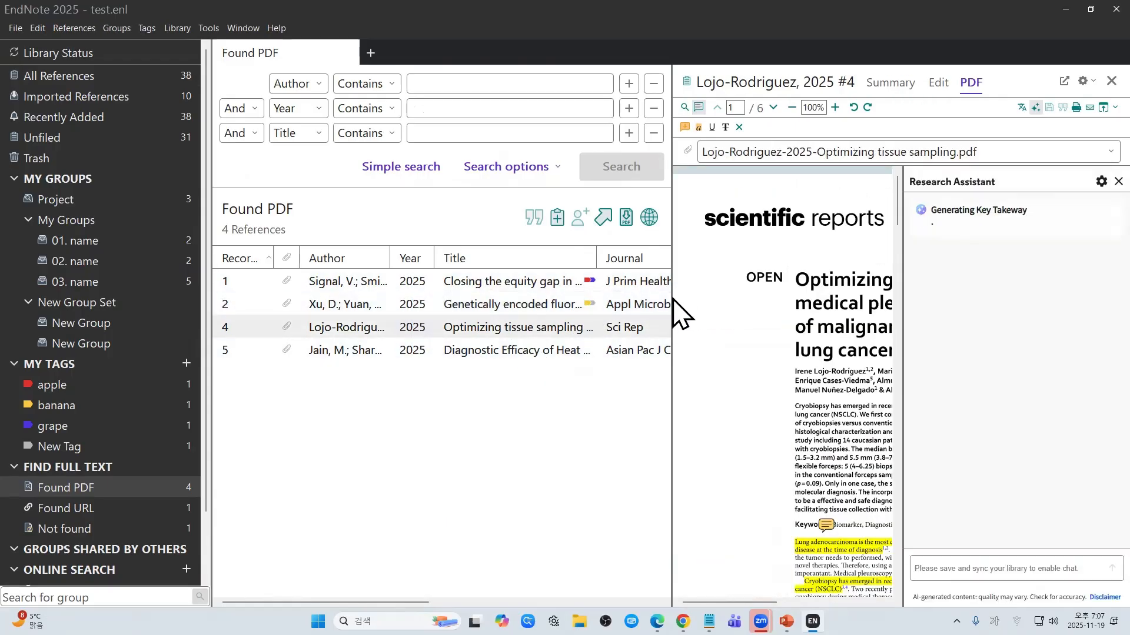
drag(671, 303, 306, 302)
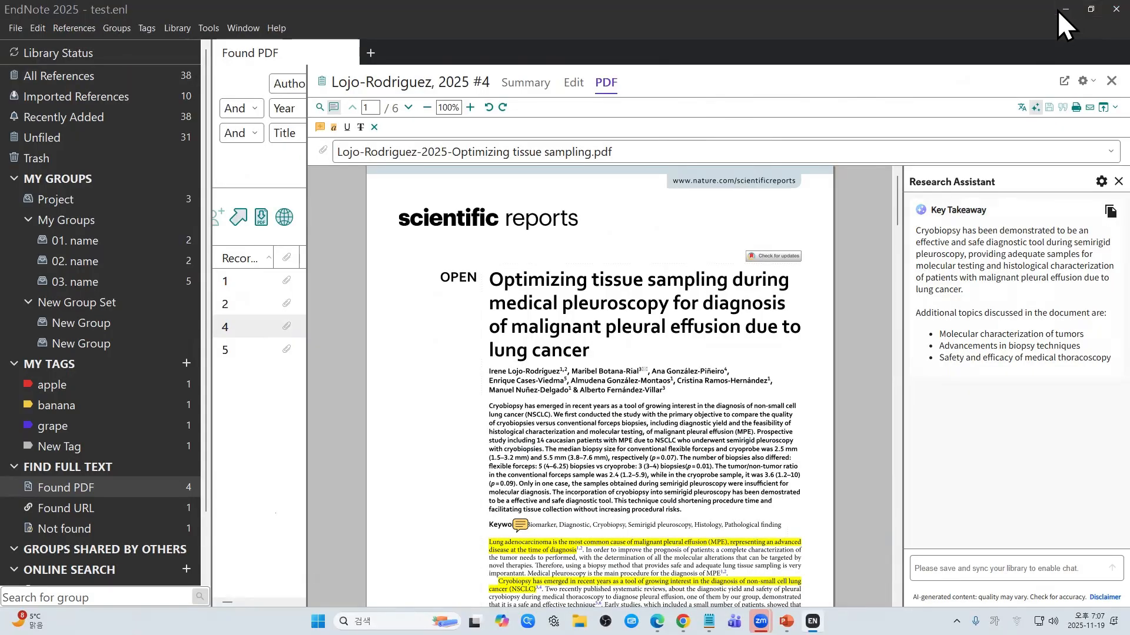
click(1064, 9)
drag(81, 218, 8, 326)
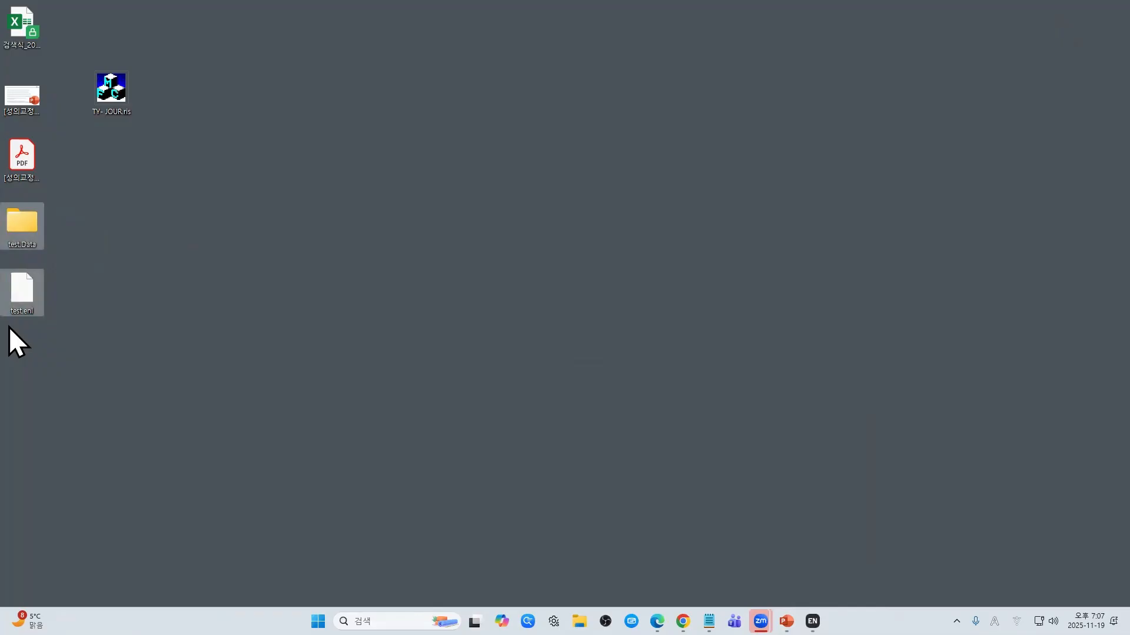
click(813, 621)
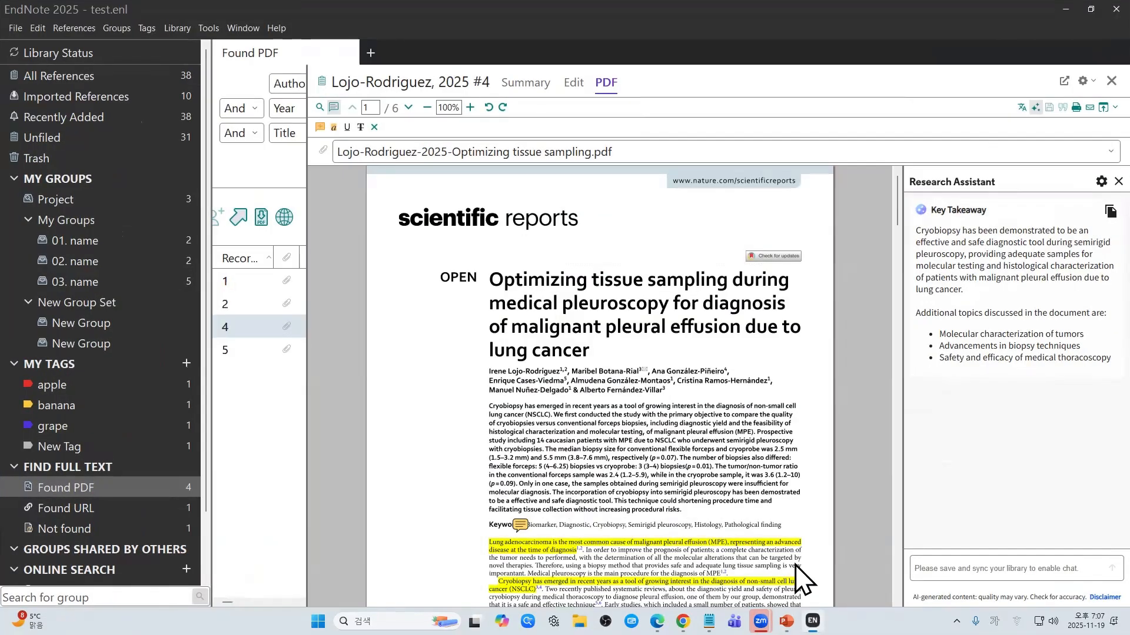
scroll(581, 533, down, 3)
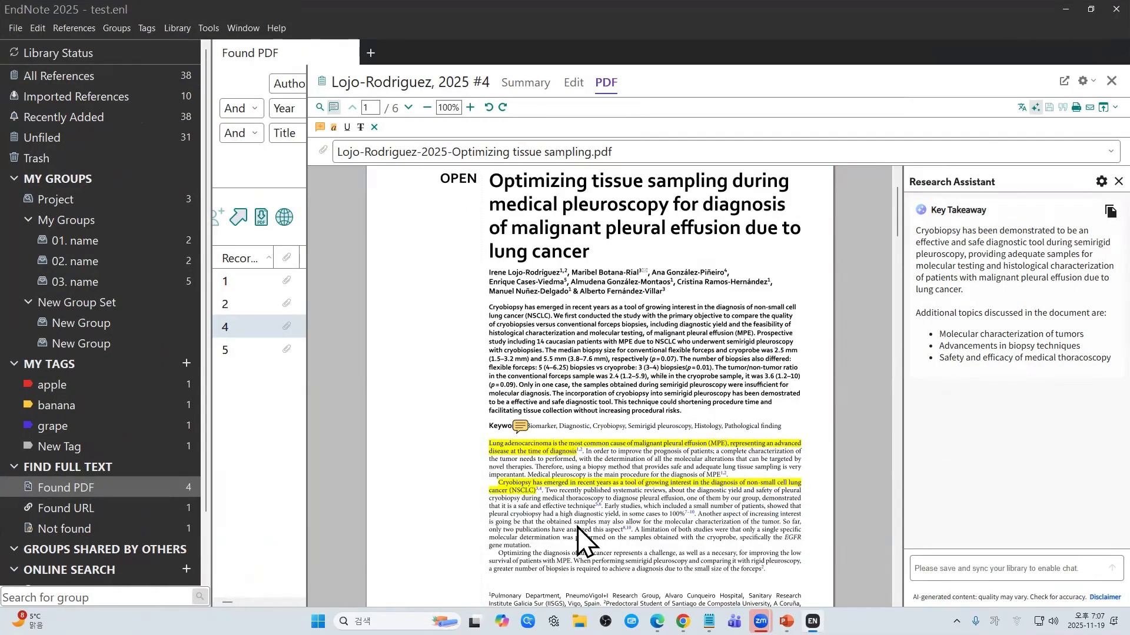
scroll(578, 538, down, 2)
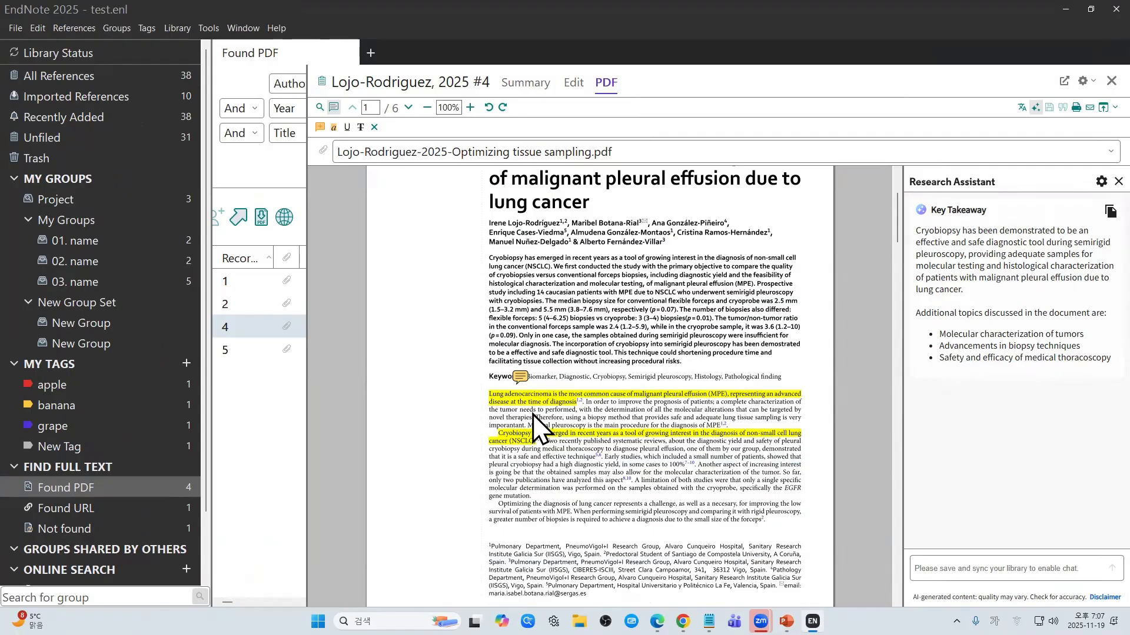
scroll(532, 425, down, 2)
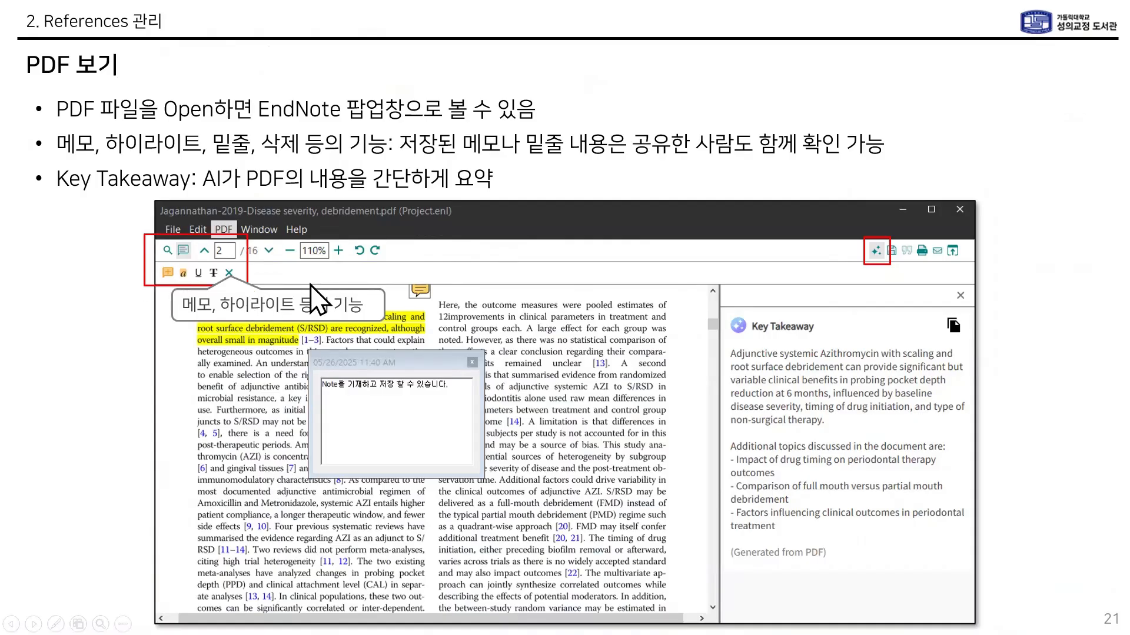
Step: Advance the slideshow past the slide saying Key Takeaway needs a personal account
click(312, 309)
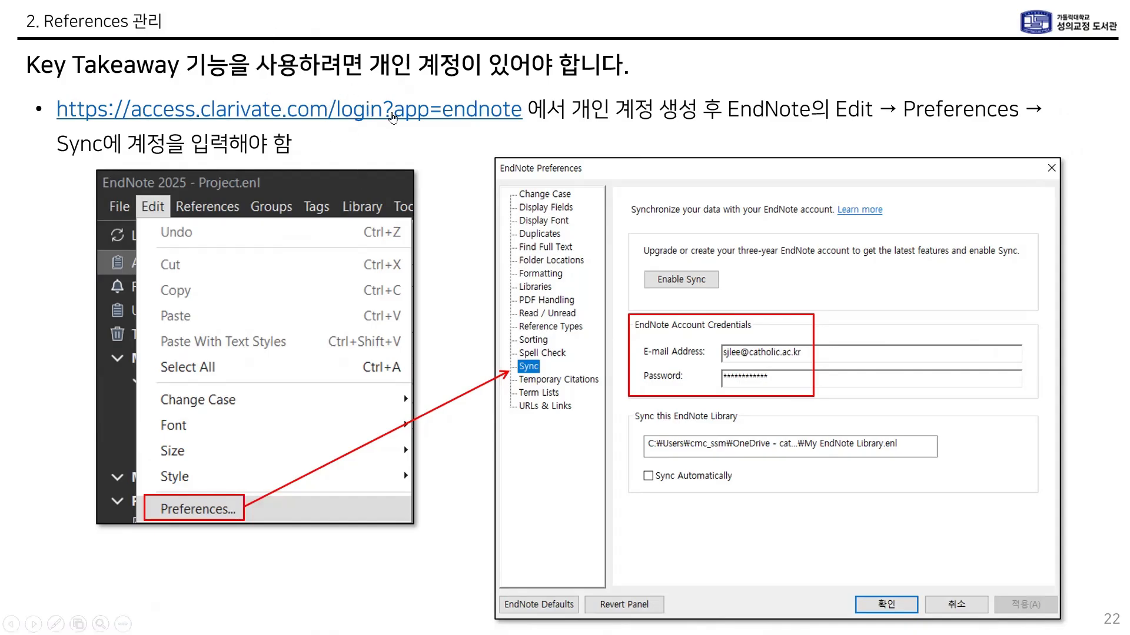
key(Right)
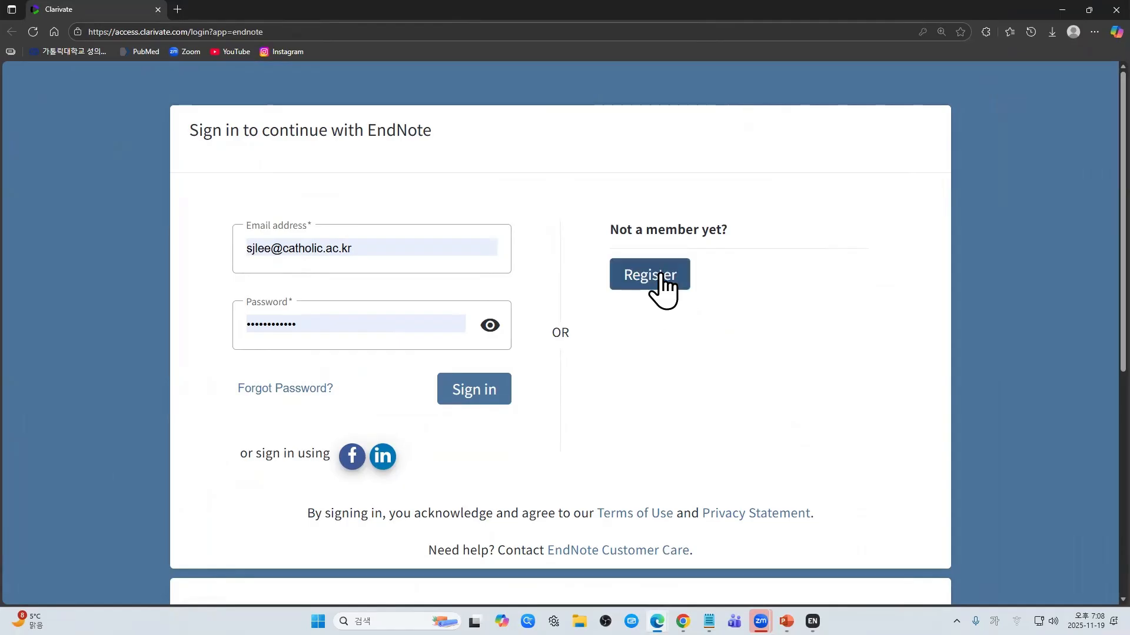
Step: Open the Clarivate new-account registration form and scroll through its fields to the footer
right_click(661, 271)
click(636, 303)
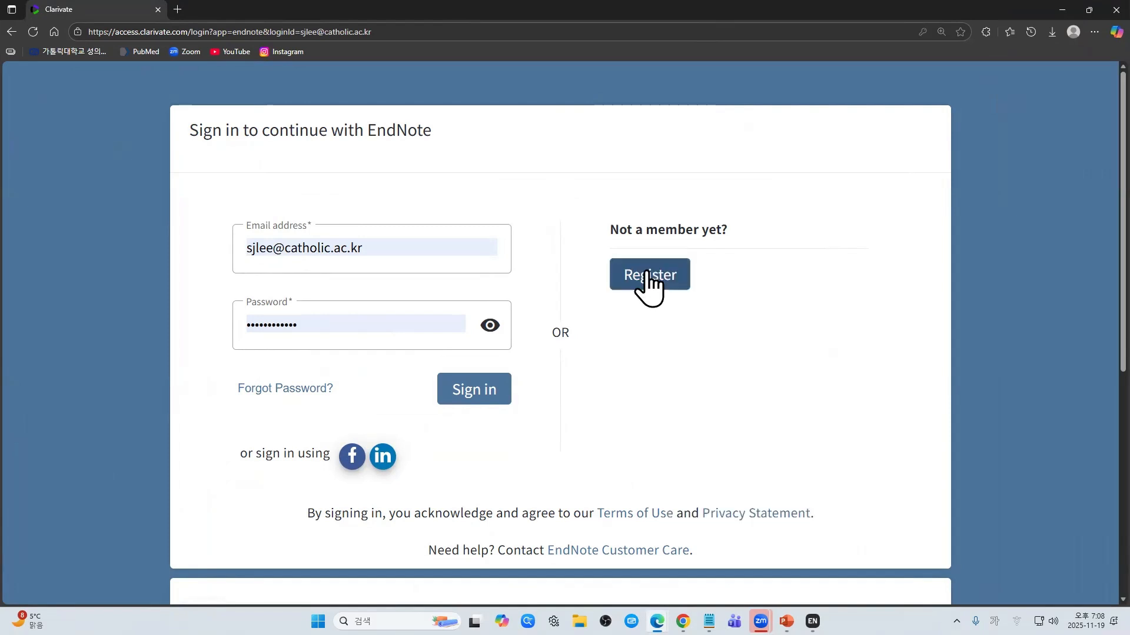
click(650, 275)
scroll(360, 316, down, 2)
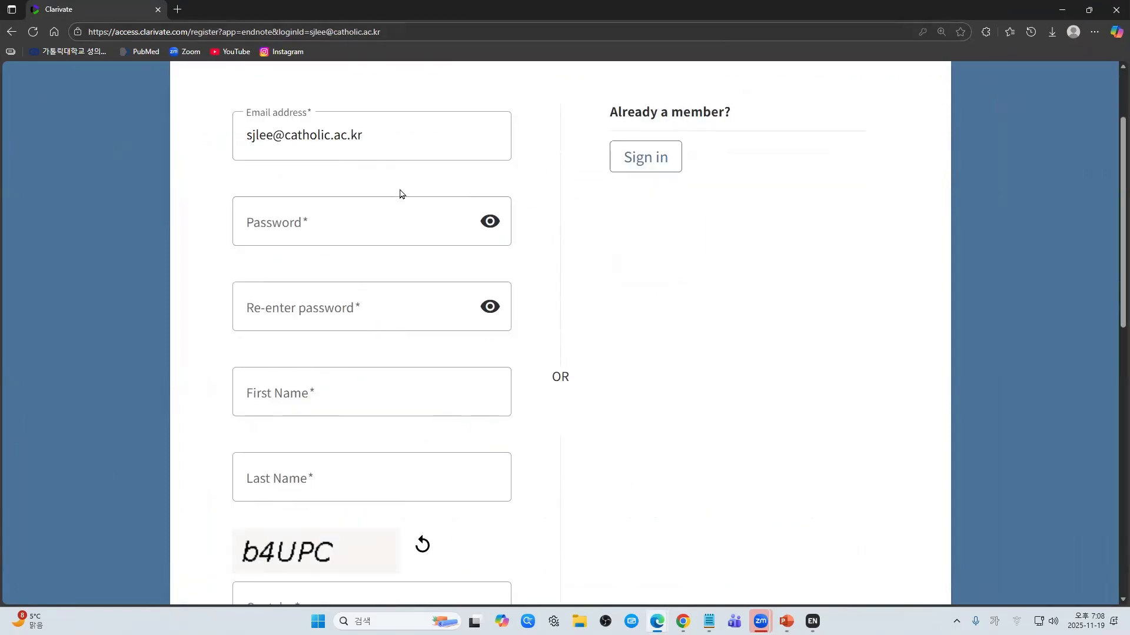
scroll(318, 412, down, 5)
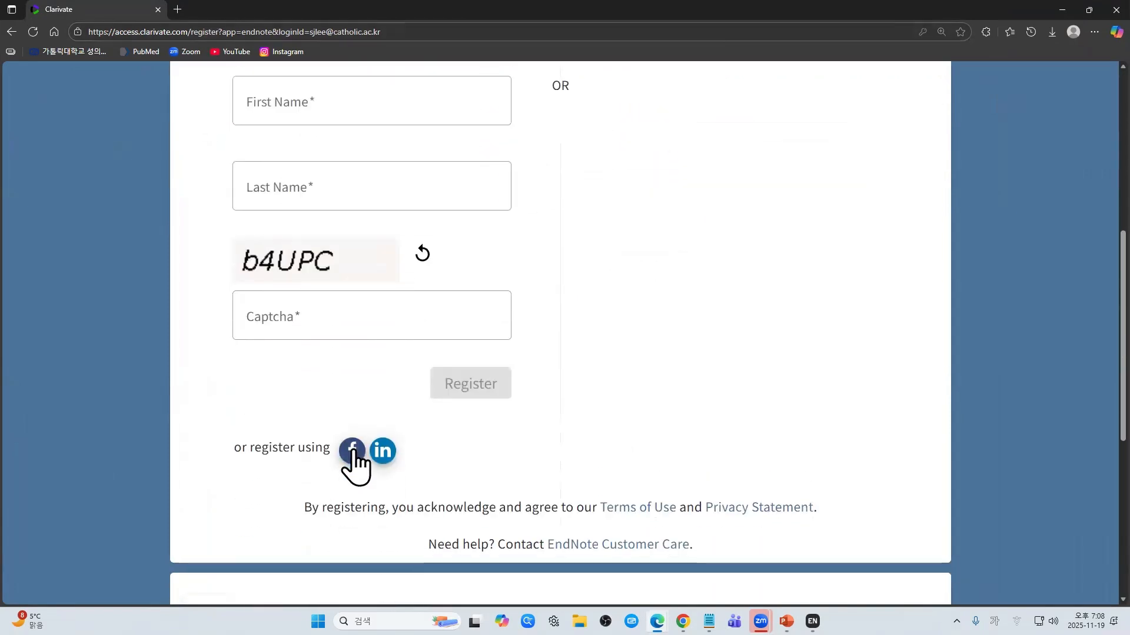
scroll(689, 366, up, 5)
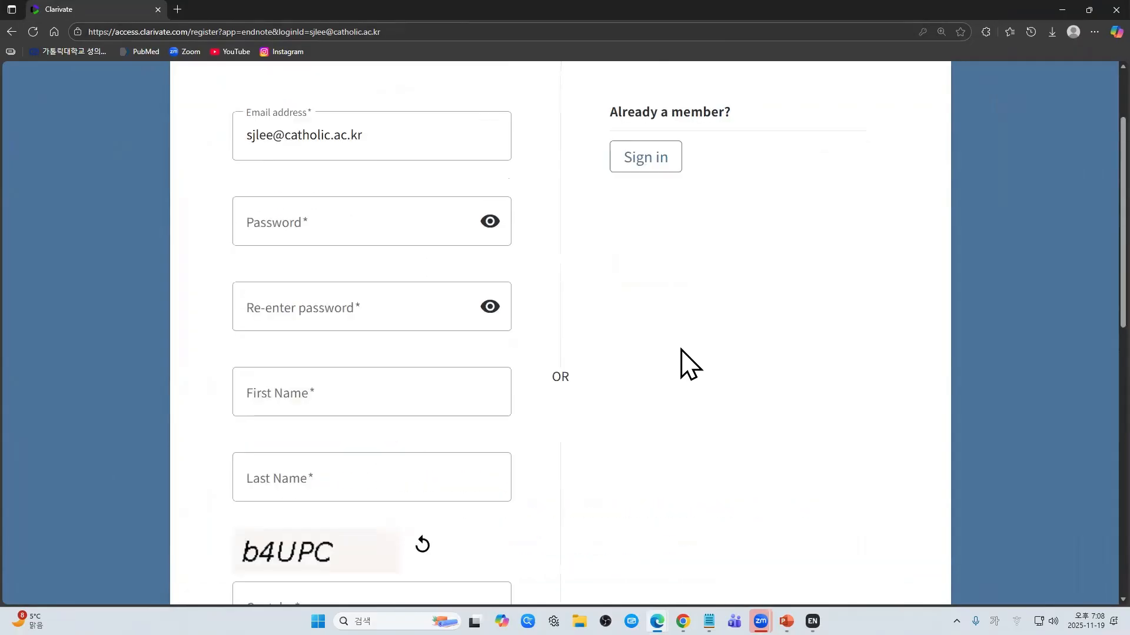
scroll(686, 364, down, 3)
scroll(683, 362, up, 5)
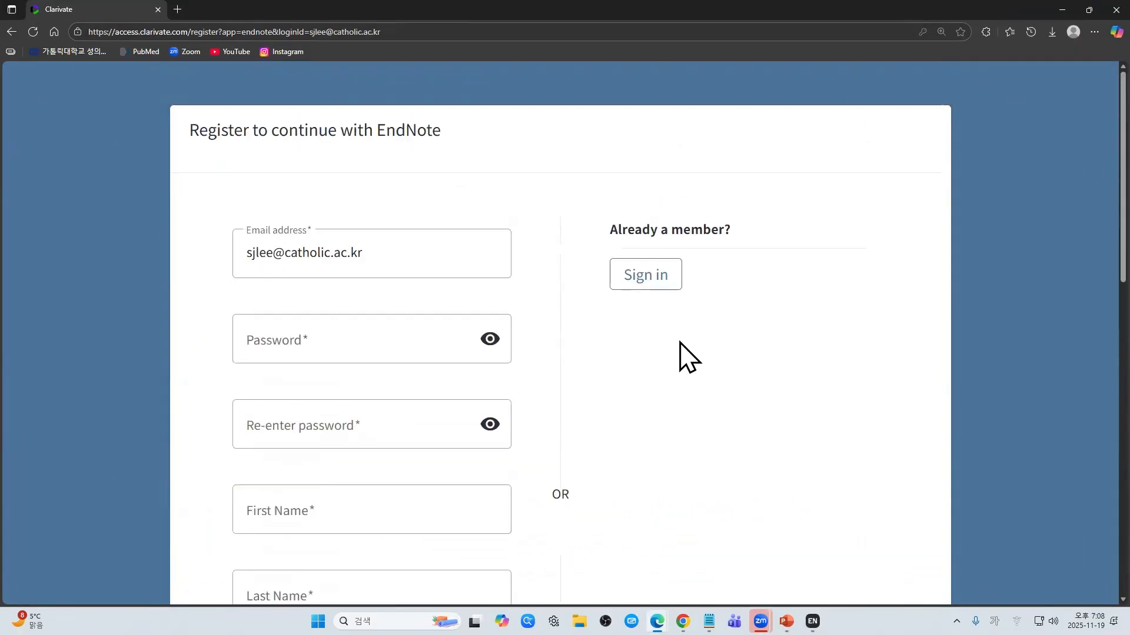
scroll(682, 353, down, 8)
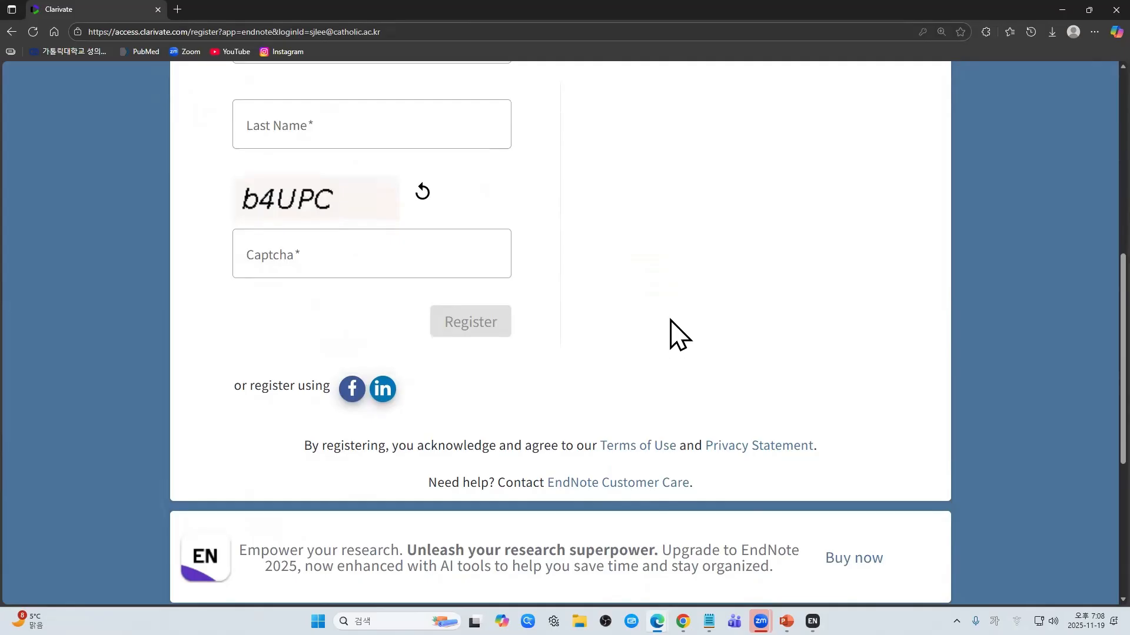
scroll(680, 334, down, 2)
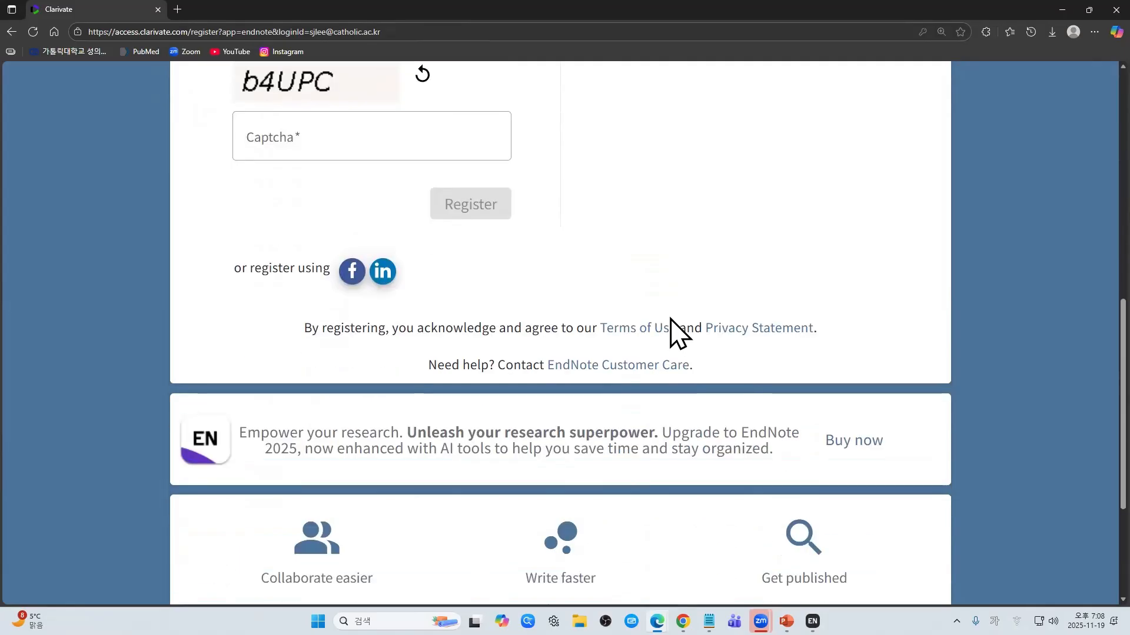
scroll(680, 333, down, 4)
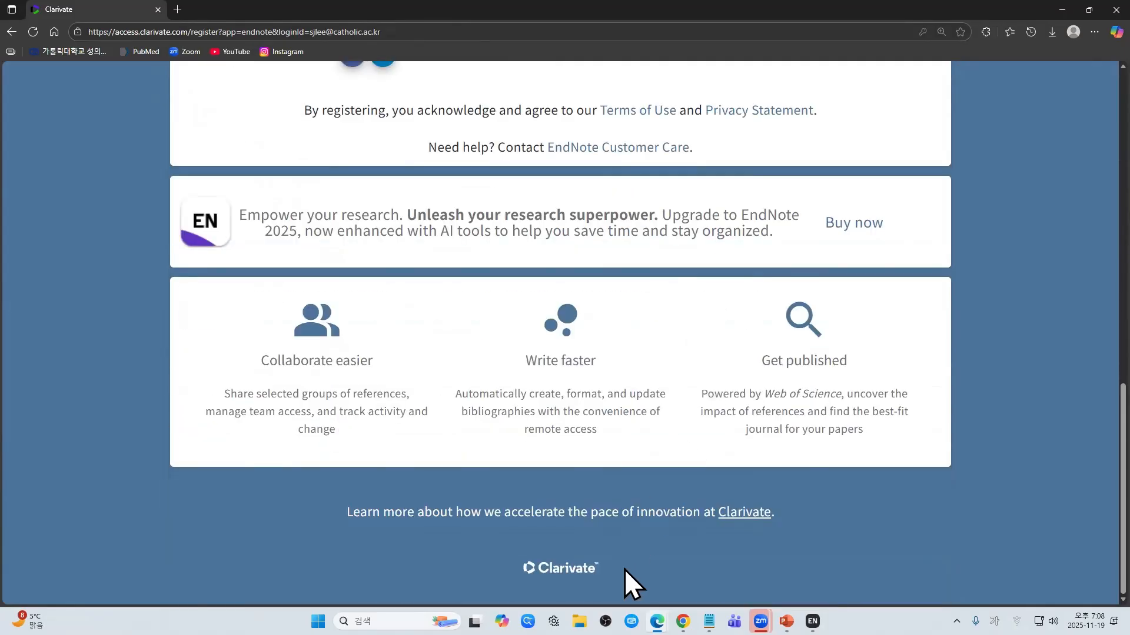
click(527, 573)
Step: Return to slide 22 on entering account credentials in Sync preferences
scroll(365, 571, up, 15)
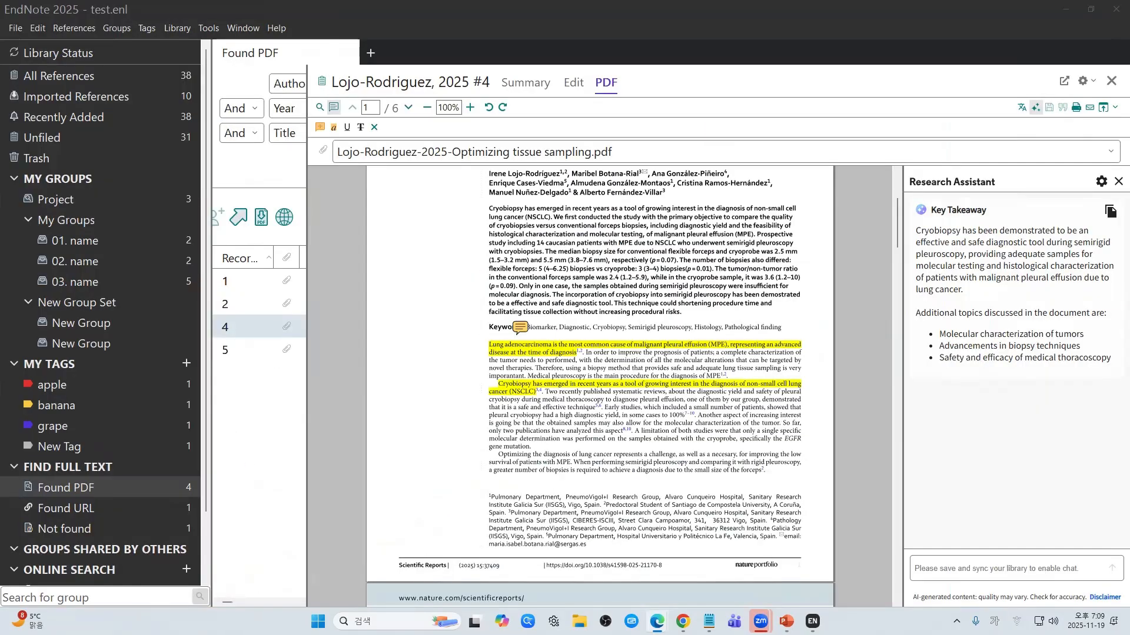
key(alt+Tab)
key(alt+Tab)
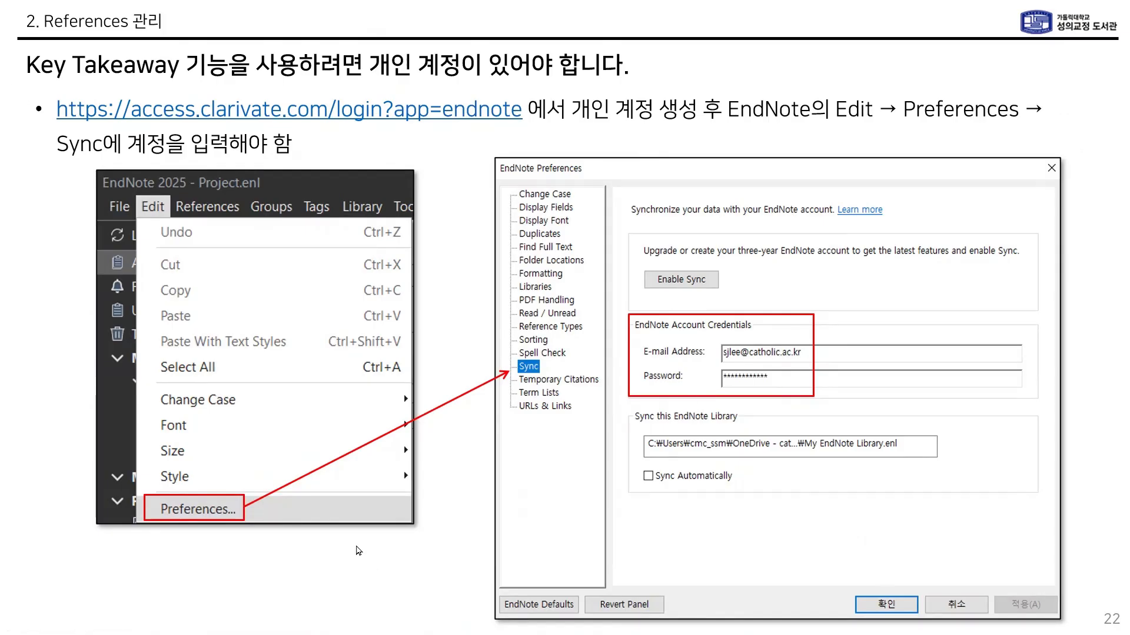
Step: Advance to slide 23, then confirm EndNote's Sync preferences with automatic syncing on
click(517, 482)
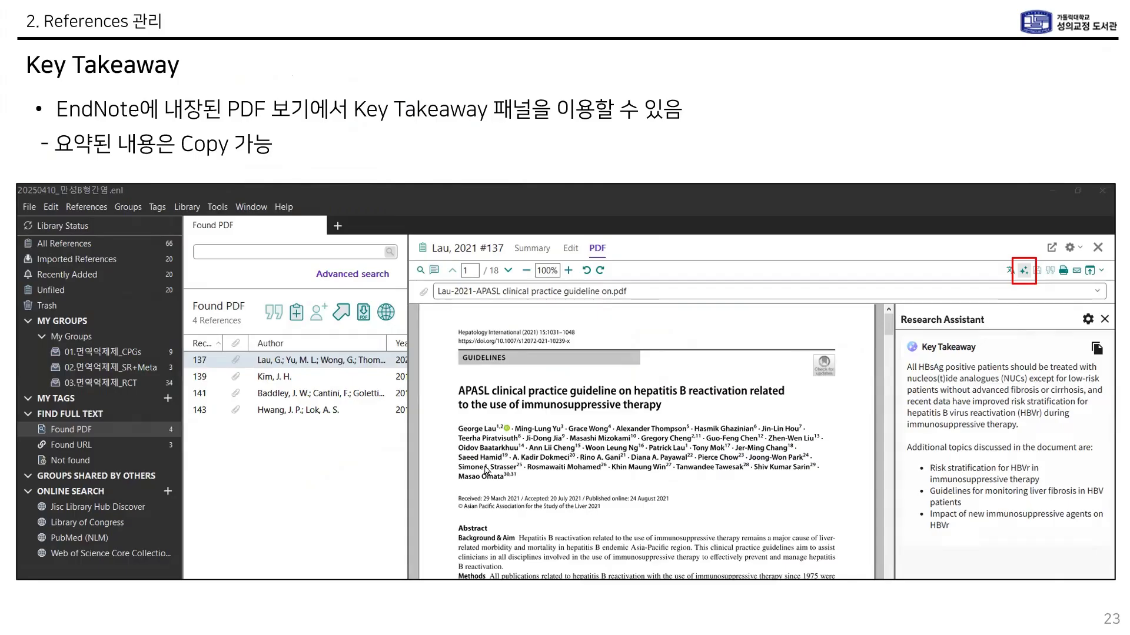
key(alt+Tab)
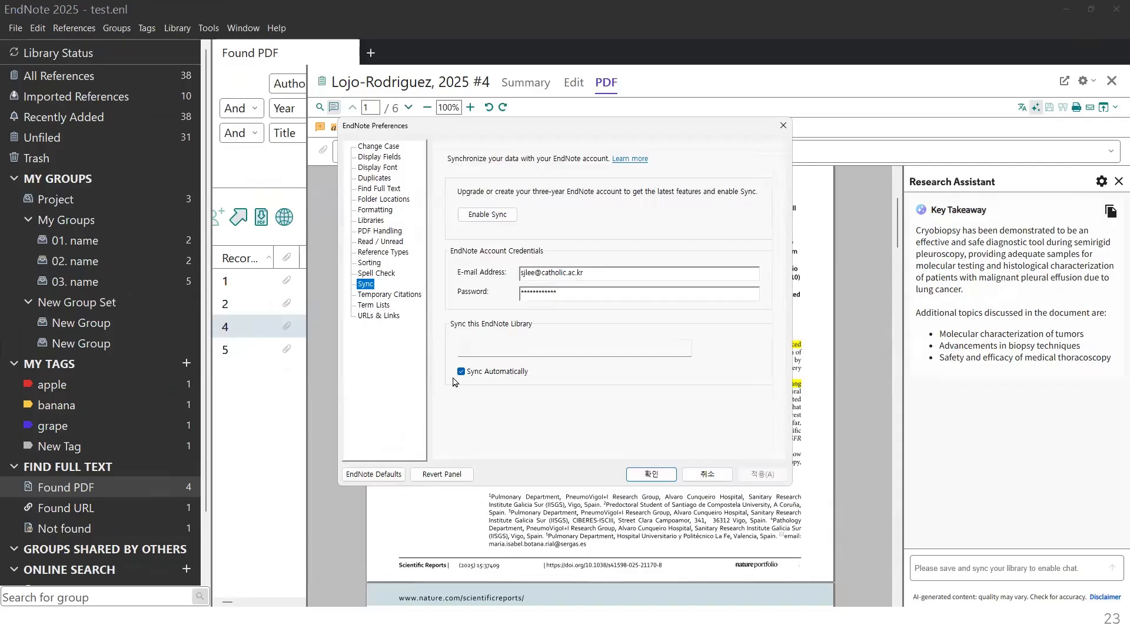
click(660, 474)
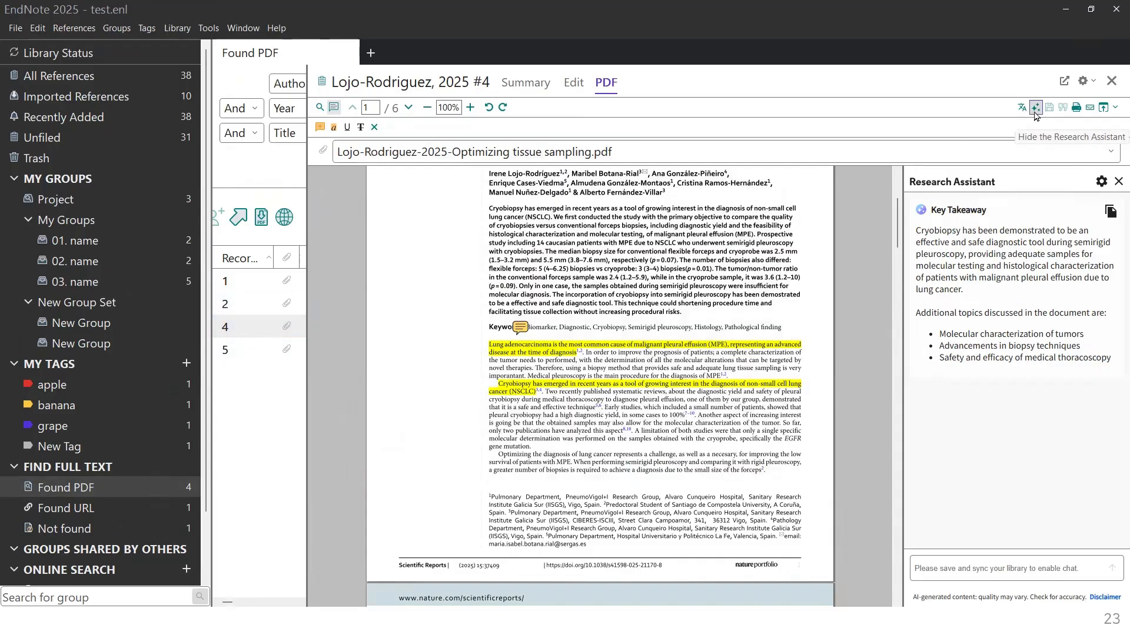
Step: Reopen and widen the Research Assistant panel beside the PDF's title page
click(1118, 182)
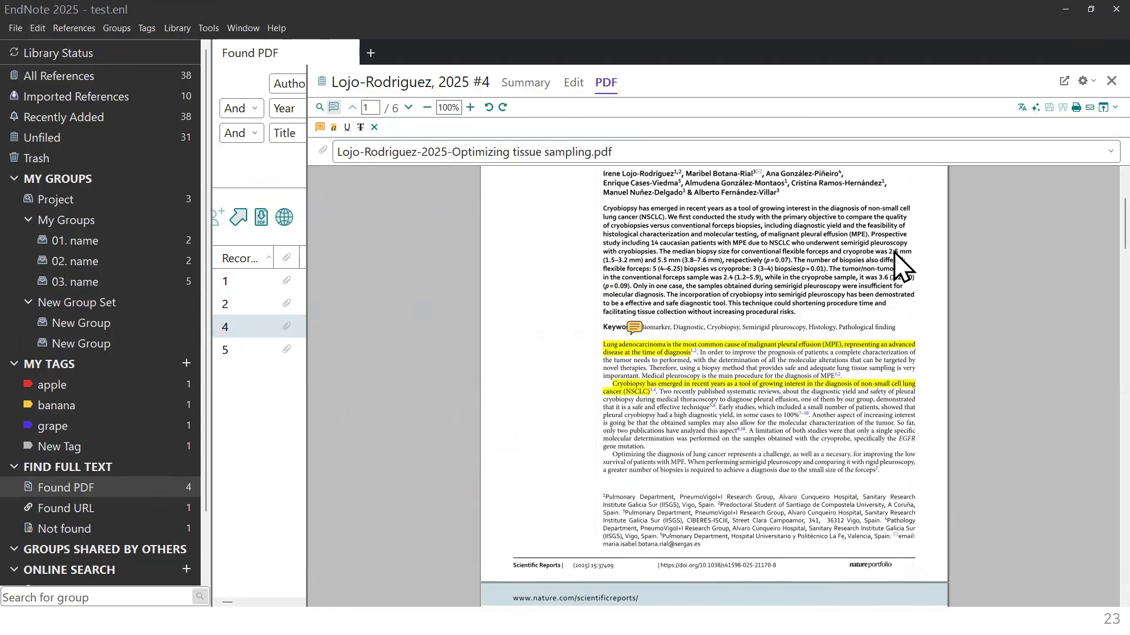
click(1035, 107)
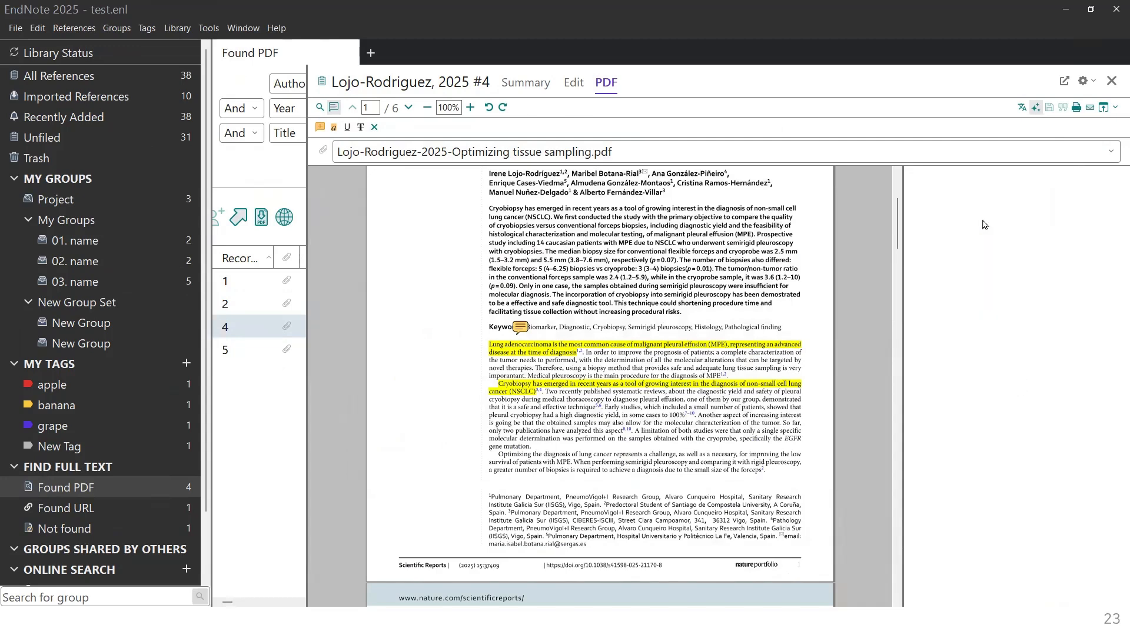
drag(903, 293, 866, 300)
scroll(535, 327, up, 3)
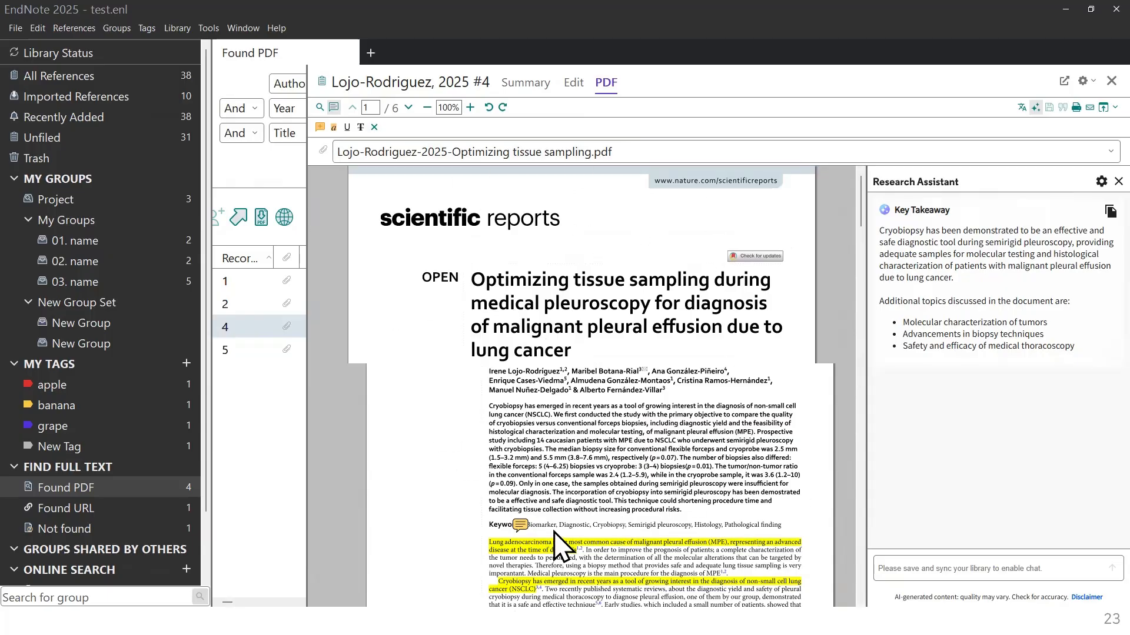
scroll(555, 531, down, 15)
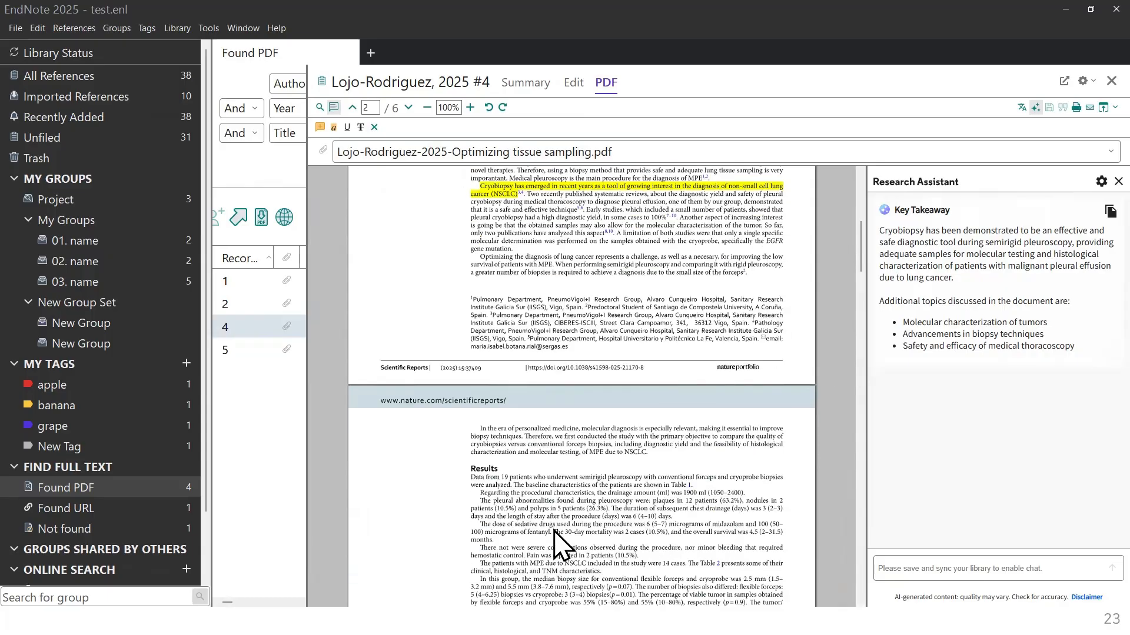
scroll(556, 527, up, 15)
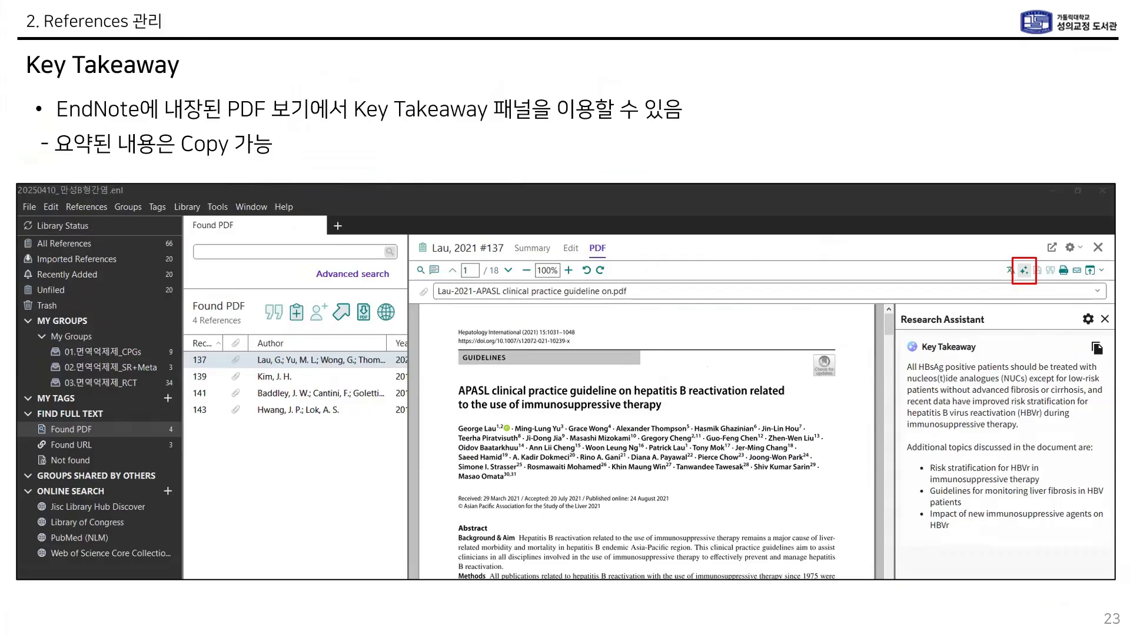
Step: Move the slideshow from the Key Takeaway slide to slide 24 on Configure Sync, then return to EndNote
click(342, 539)
key(Left)
key(Right)
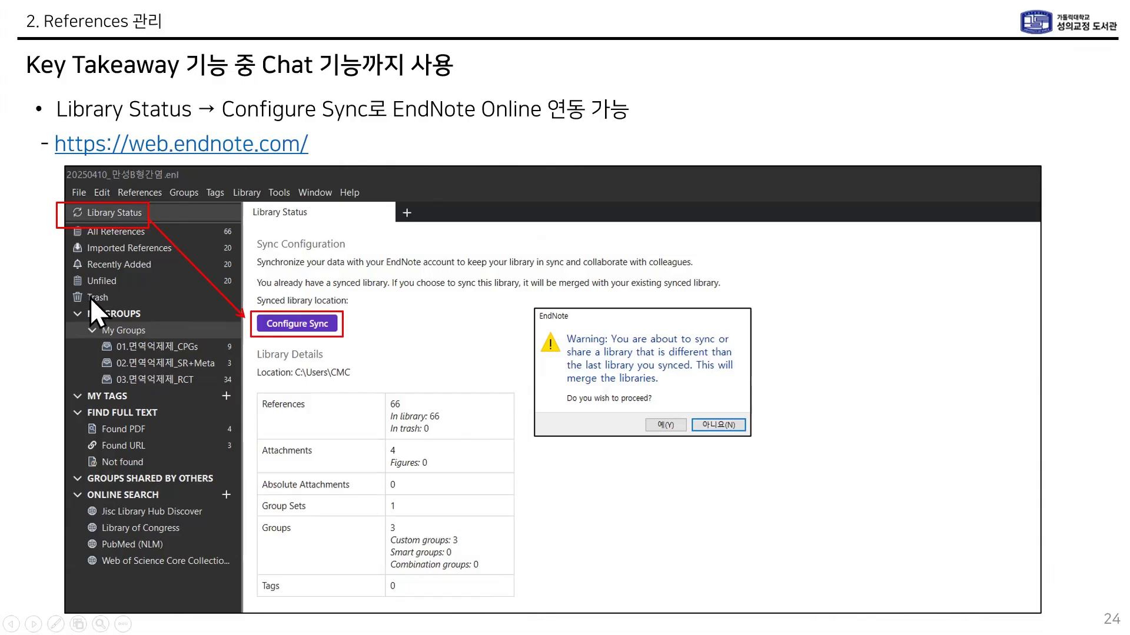
key(alt+Tab)
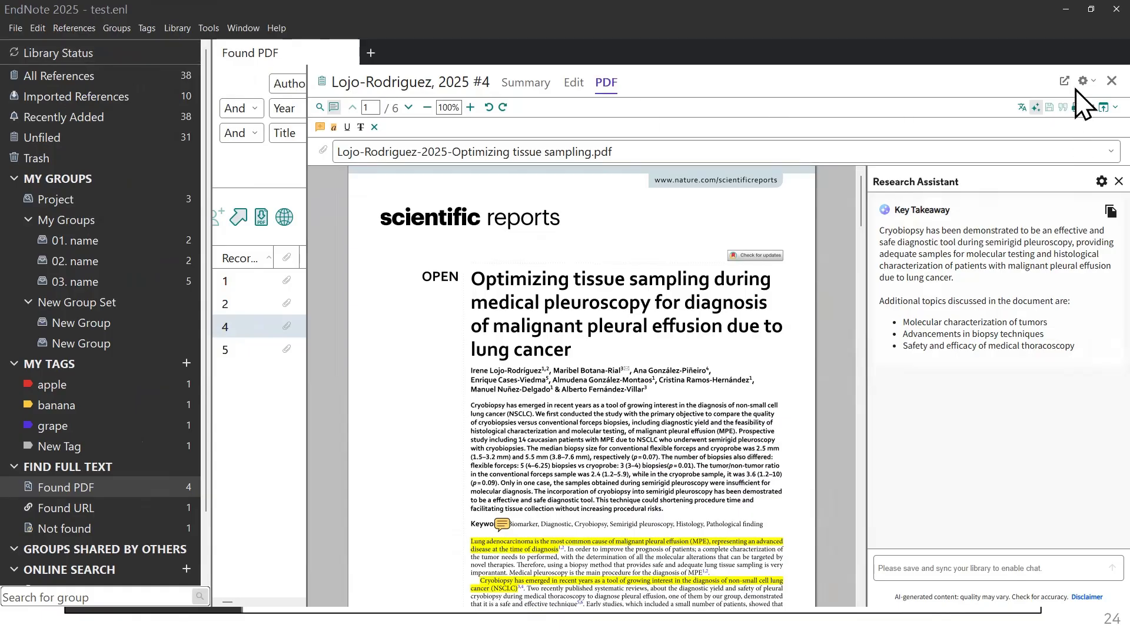
Step: Widen the reference list and start Configure Sync from the Library Status panel
drag(306, 184, 840, 184)
click(78, 56)
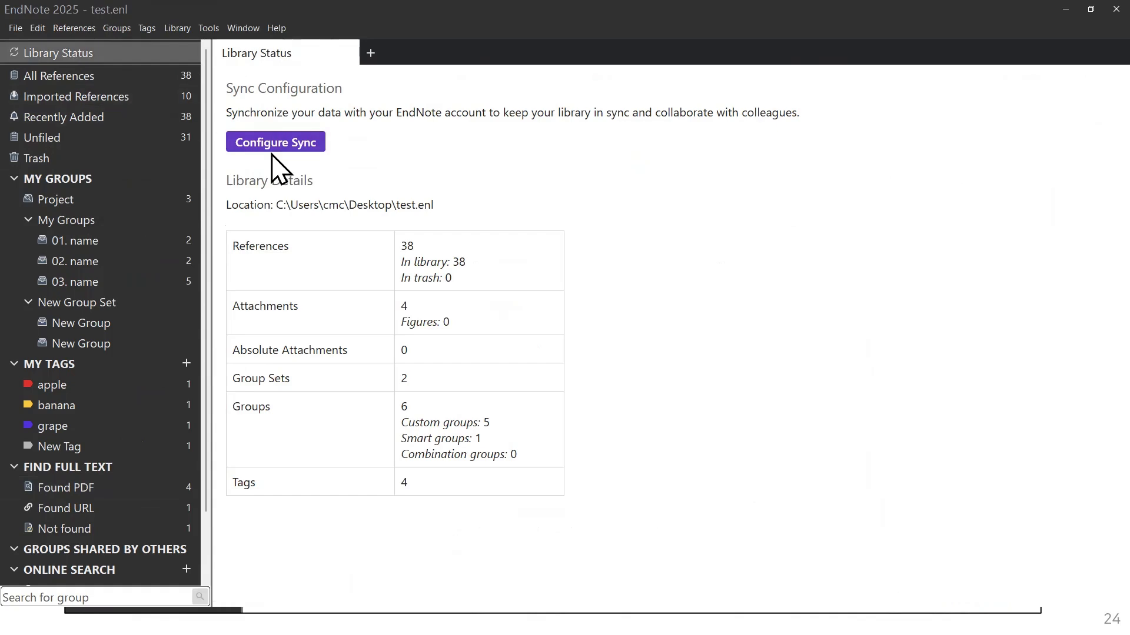
click(303, 146)
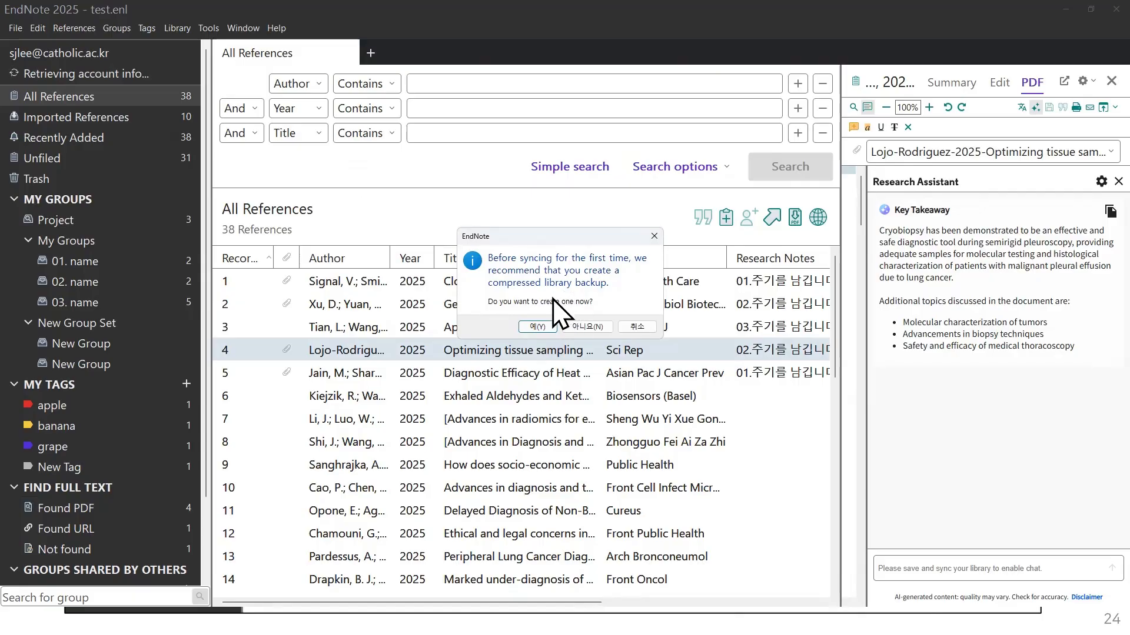
Step: Accept the backup prompt and save the compressed test.enlx backup to the Desktop
click(544, 328)
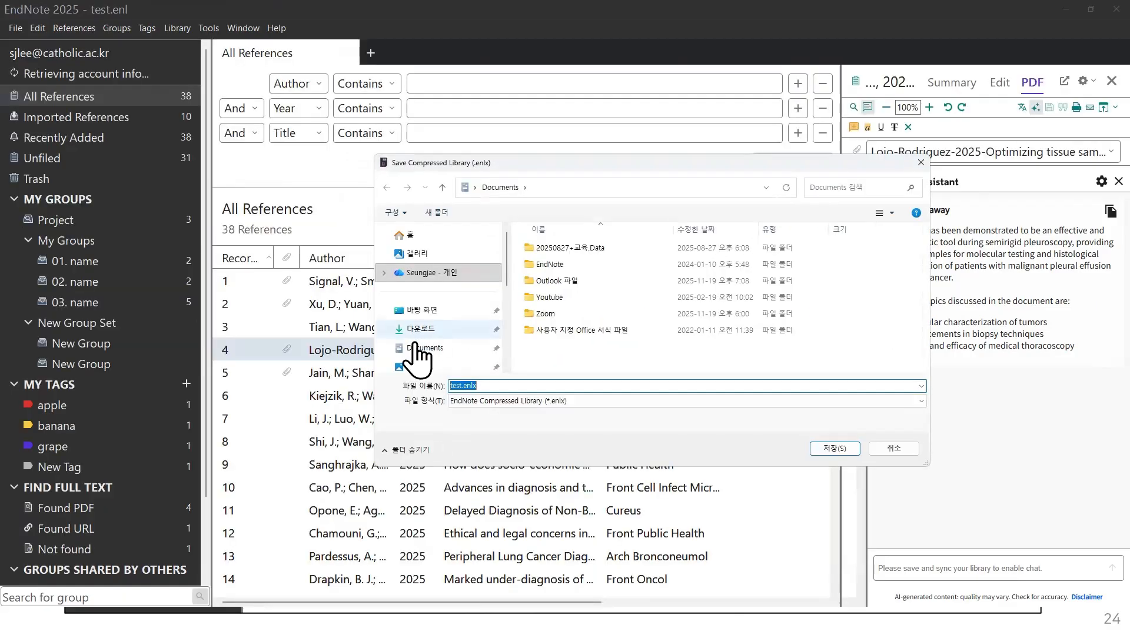
click(429, 311)
click(841, 451)
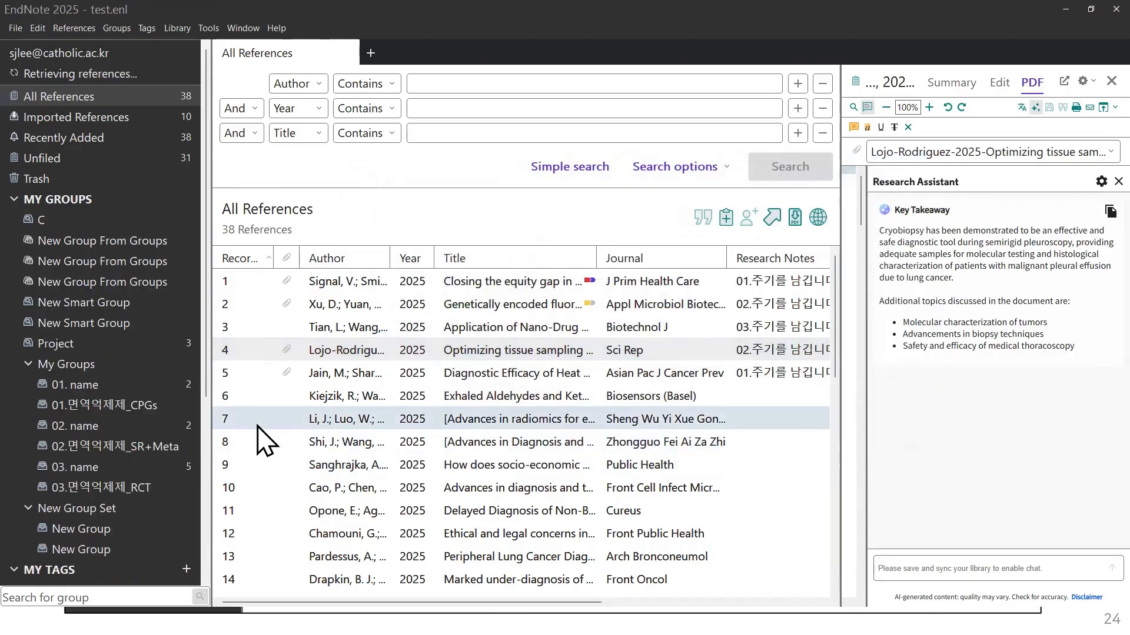
Step: Once syncing finishes, view Unfiled and then All References, now holding 104 references
scroll(144, 464, down, 2)
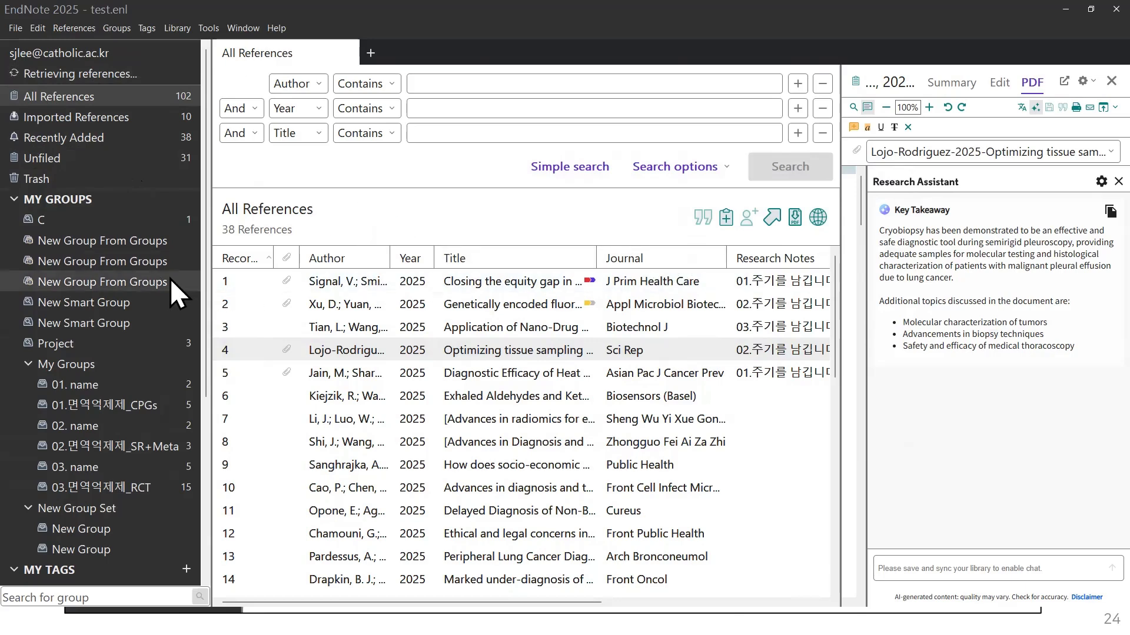
click(171, 159)
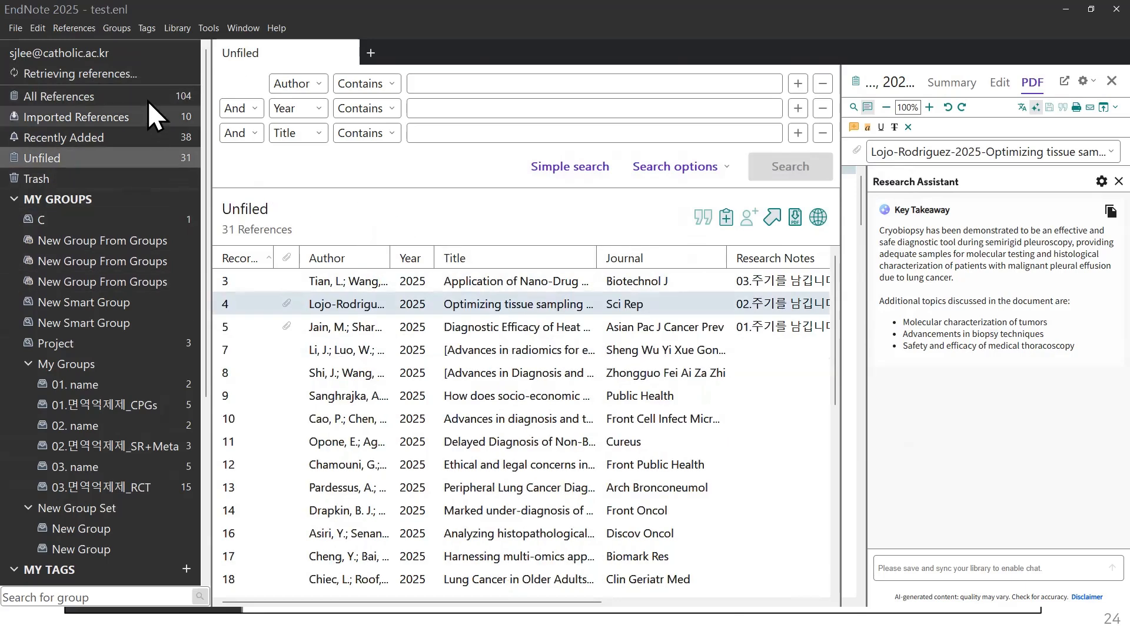
click(147, 101)
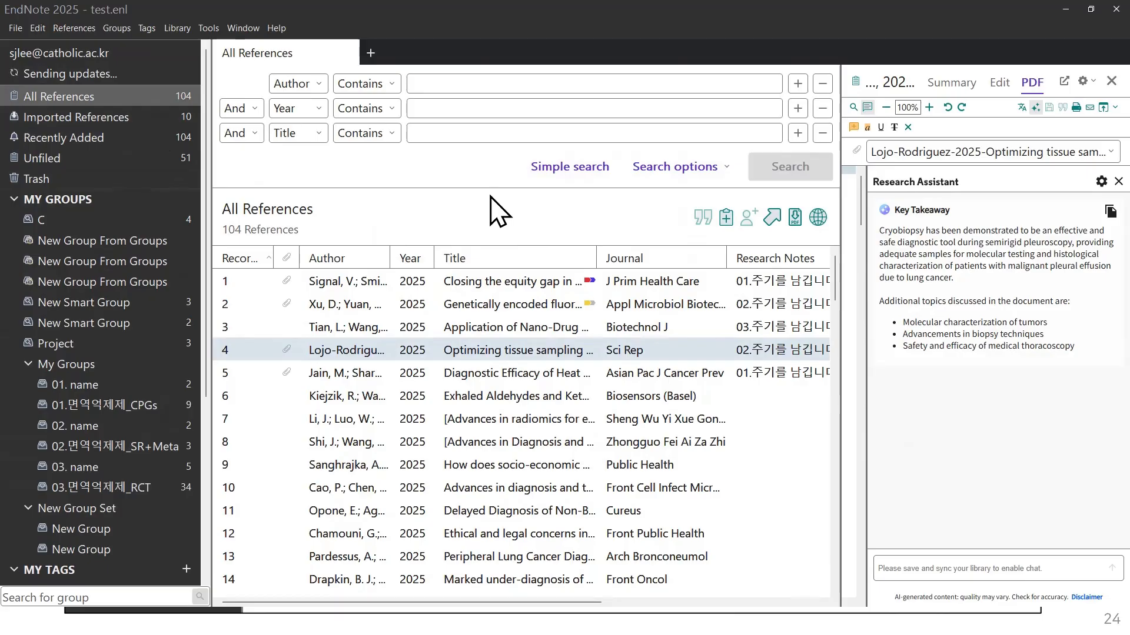
Step: Review the groups and tags synced from the online account in the groups pane
scroll(131, 393, down, 3)
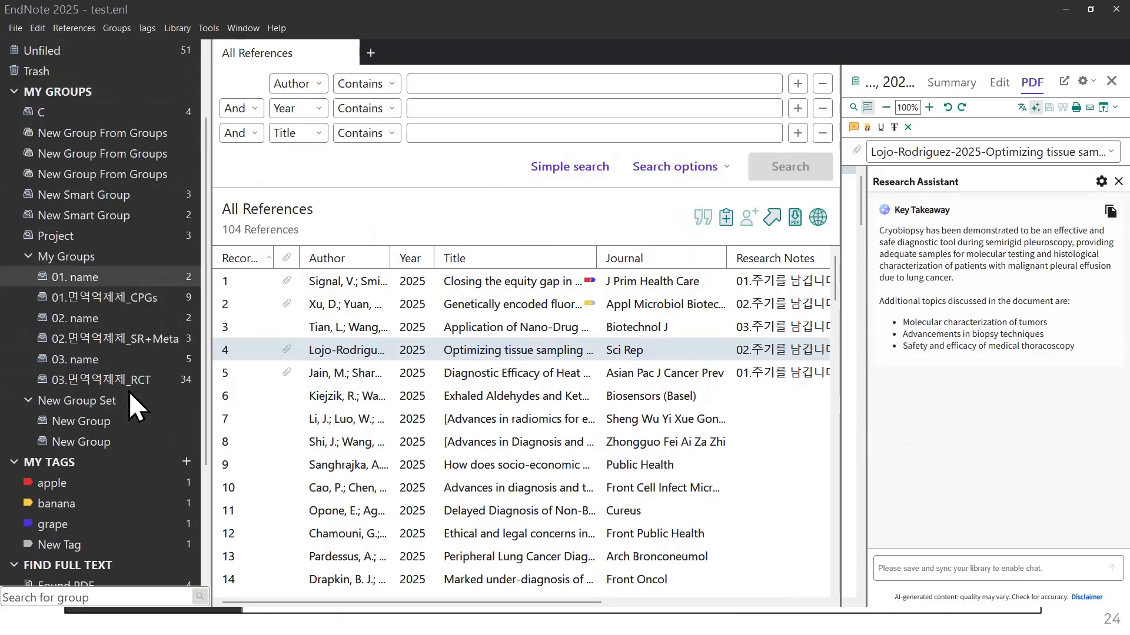
scroll(141, 353, up, 3)
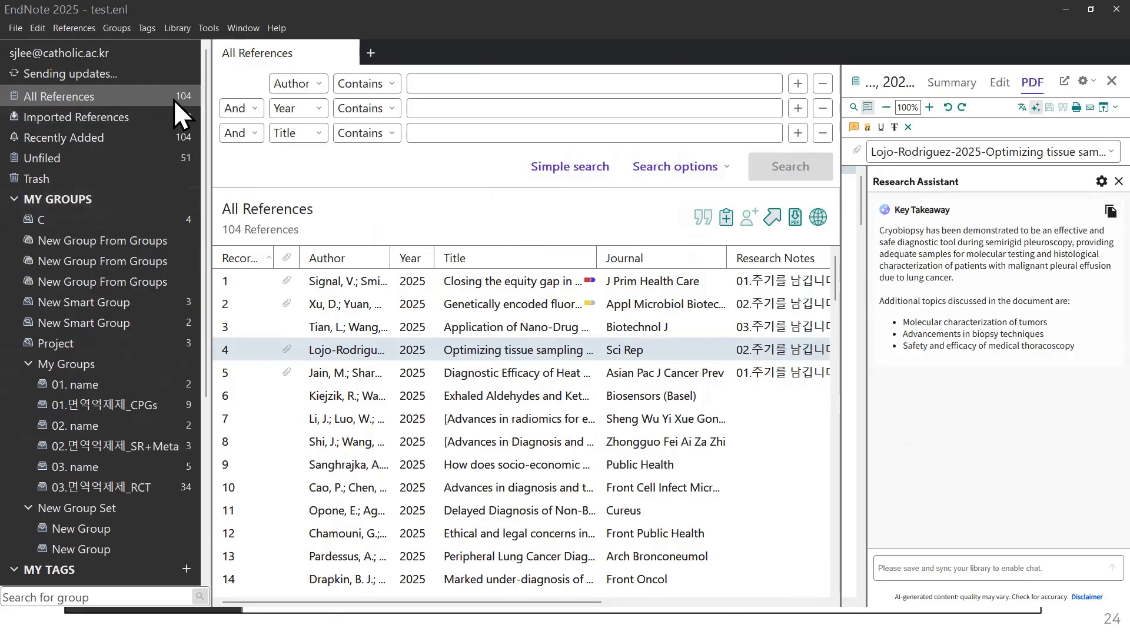
shift+click(248, 328)
scroll(196, 319, down, 6)
scroll(167, 327, up, 6)
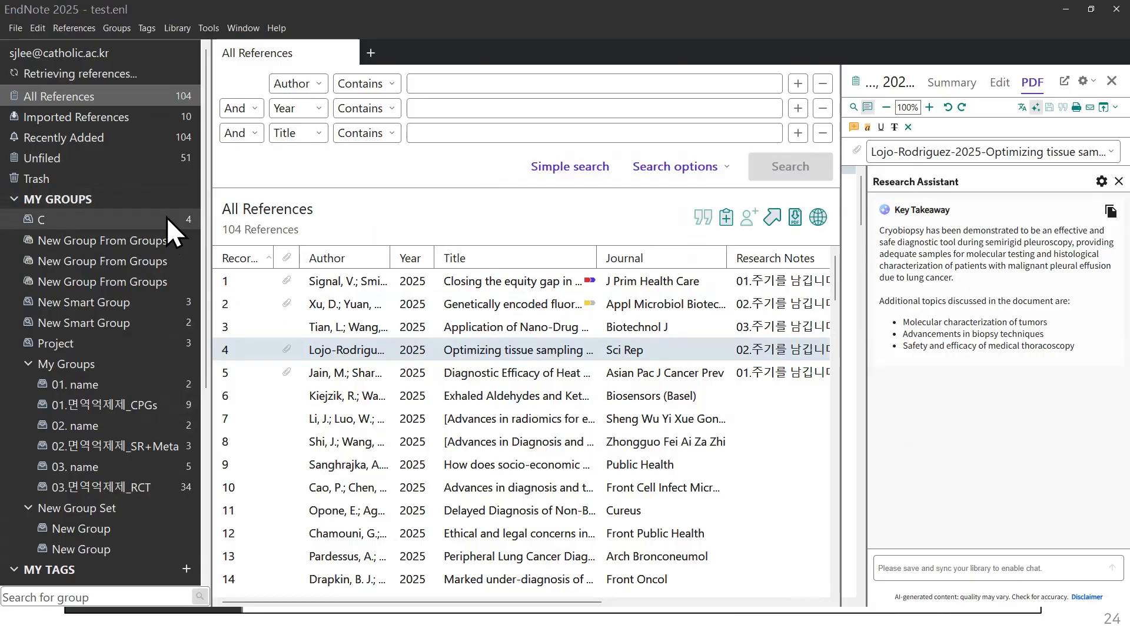
scroll(167, 218, down, 4)
scroll(167, 217, down, 2)
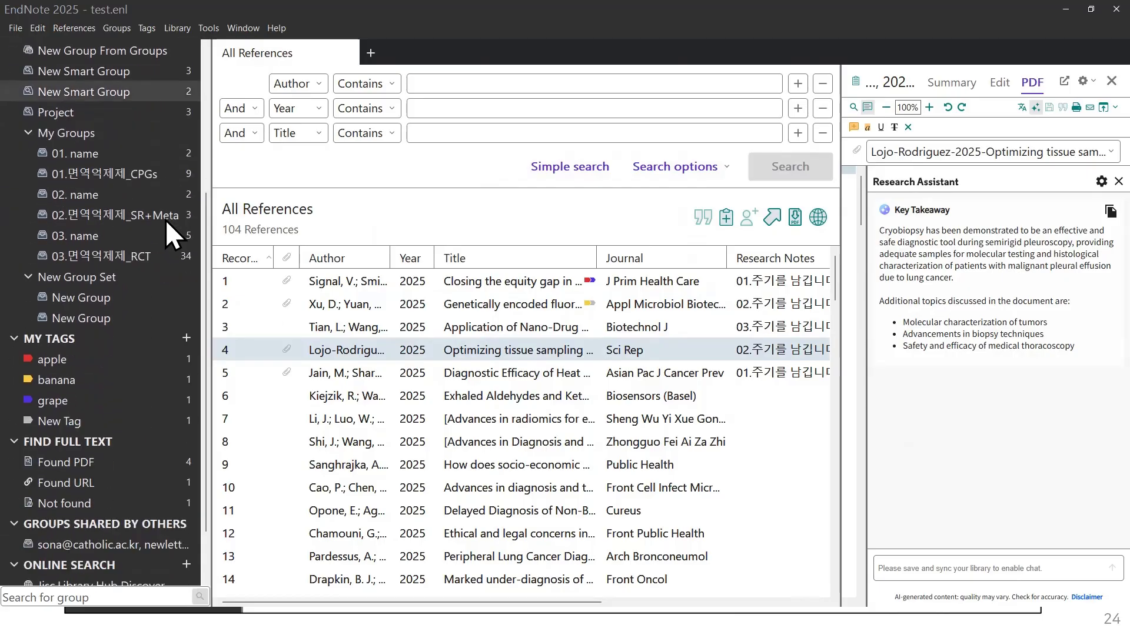
scroll(95, 448, down, 2)
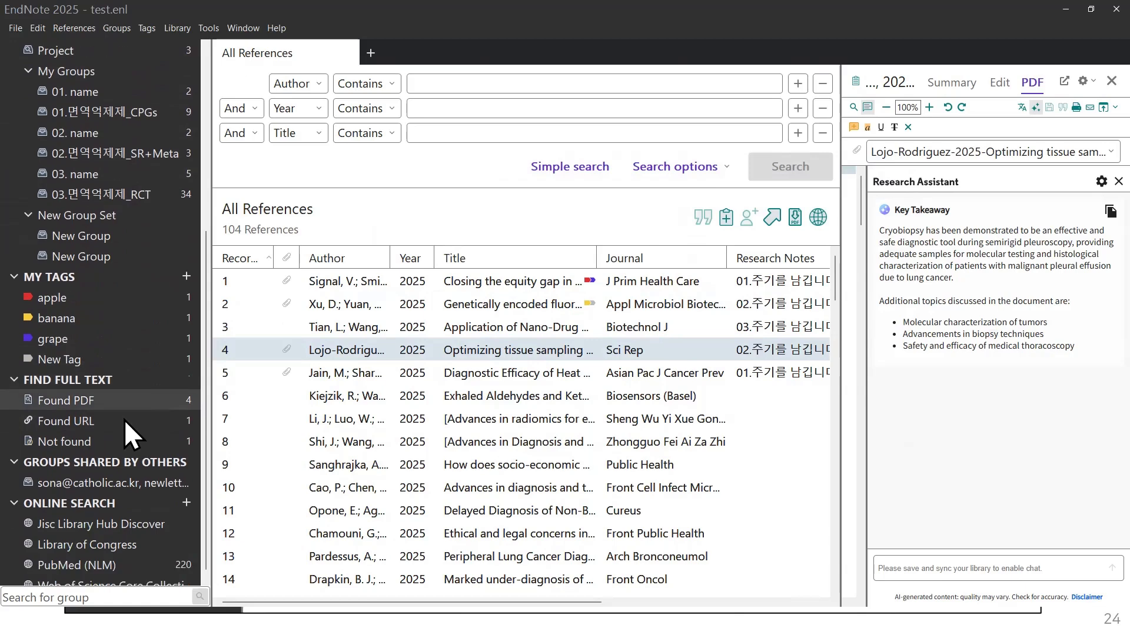
scroll(136, 428, up, 8)
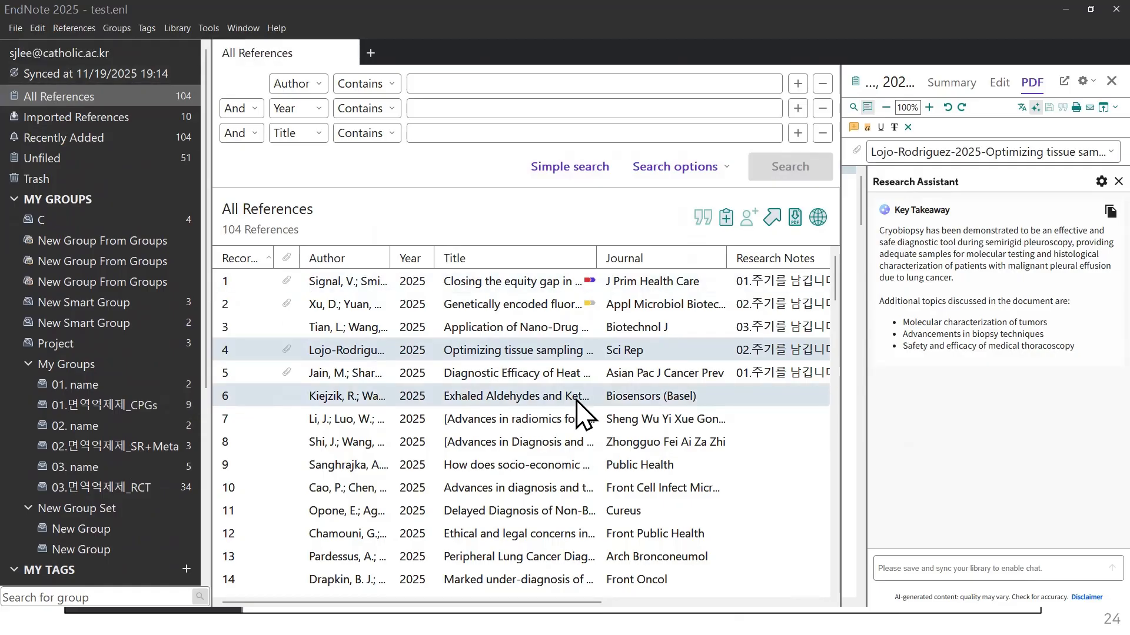
Step: Open the Xu 2025 fluorescent probes PDF in a widened PDF viewer
click(439, 280)
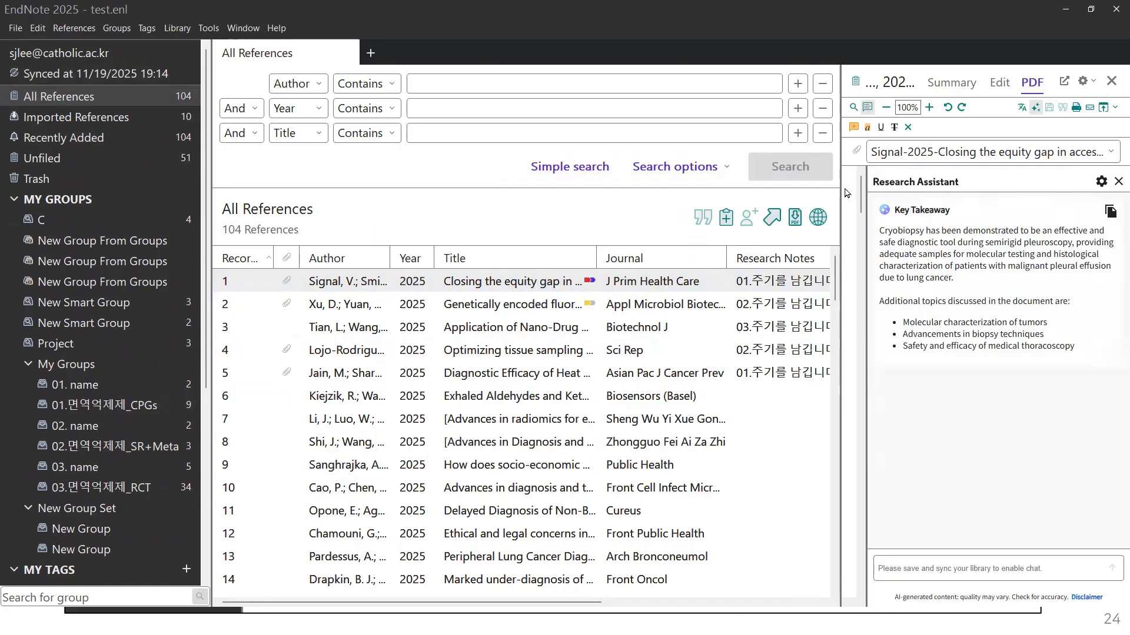
drag(829, 190, 421, 131)
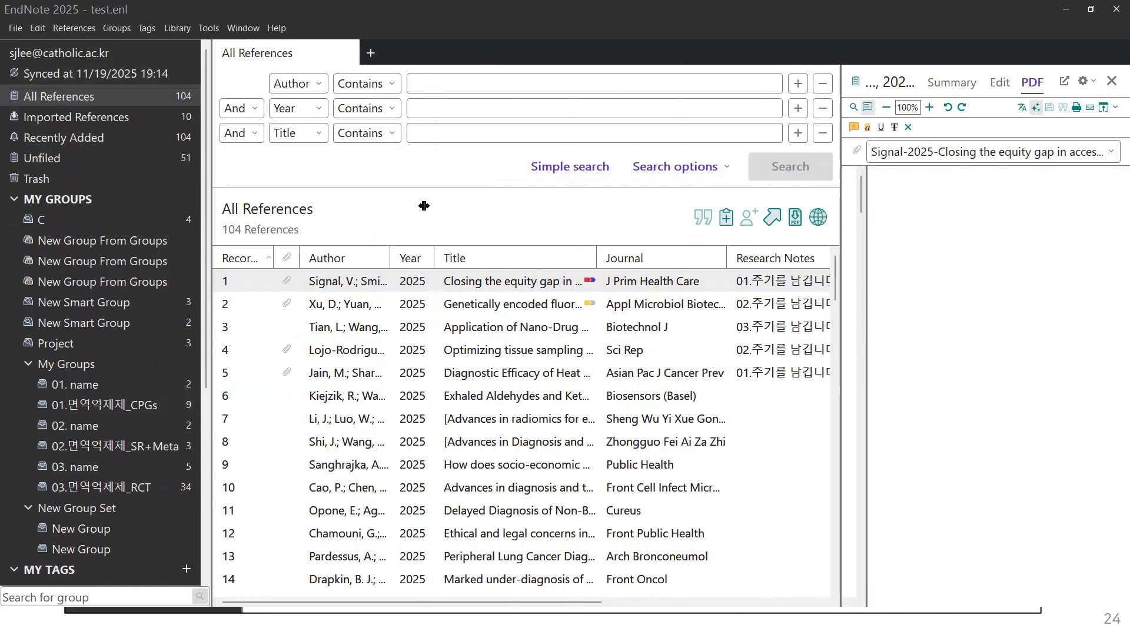
drag(361, 216, 361, 216)
click(296, 308)
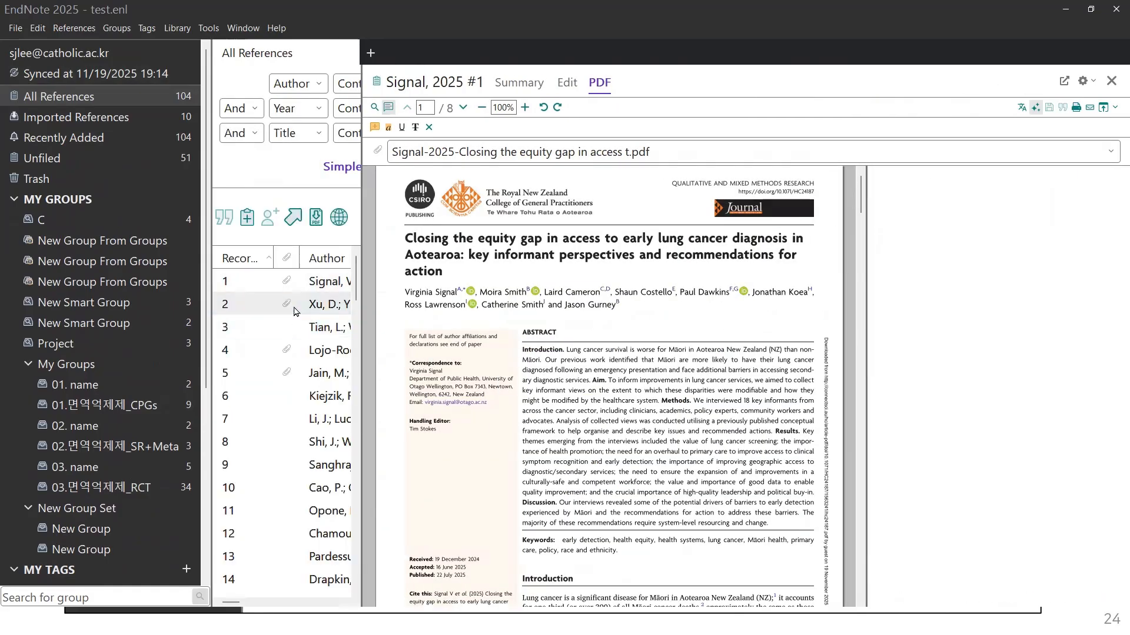
Step: Toggle the Research Assistant to generate the Key Takeaway, then return to the slideshow
click(1035, 107)
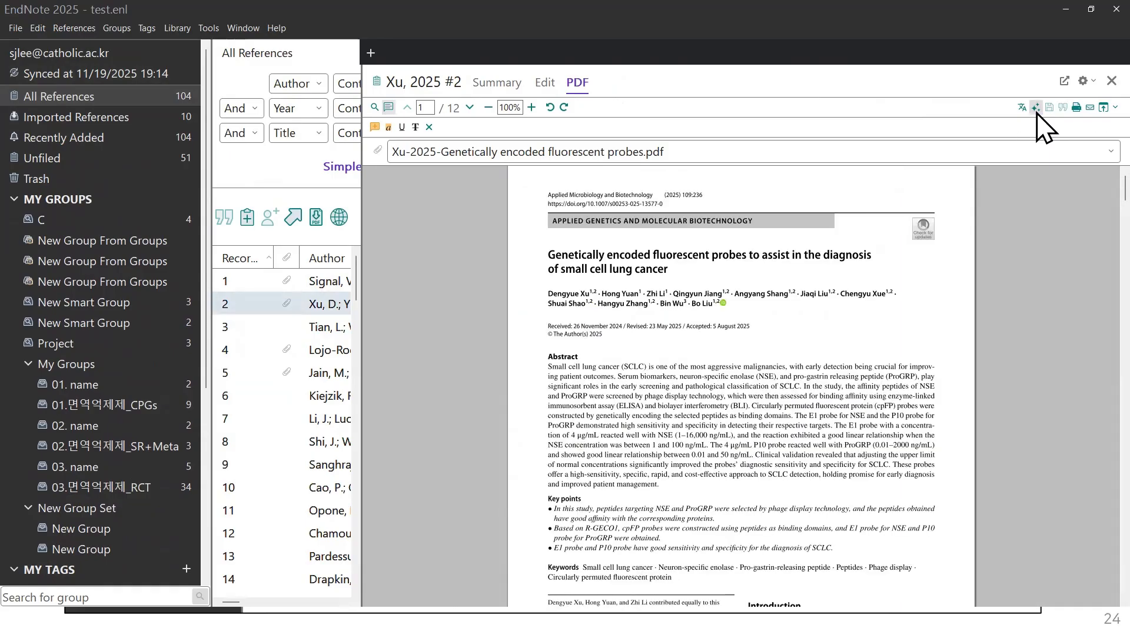
click(1035, 107)
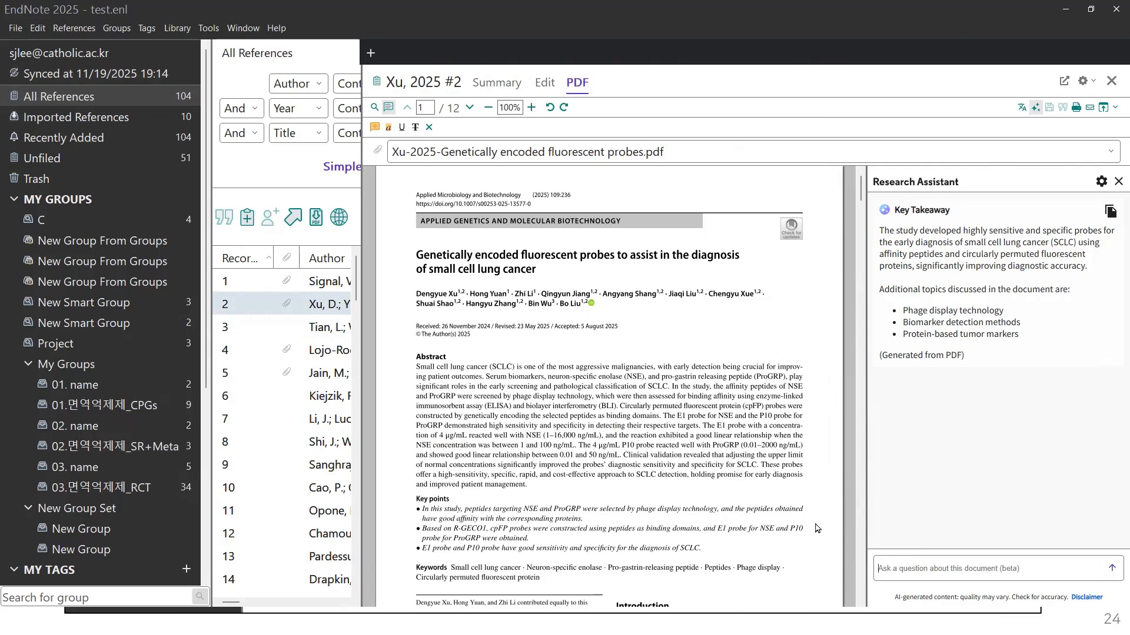
key(alt+Tab)
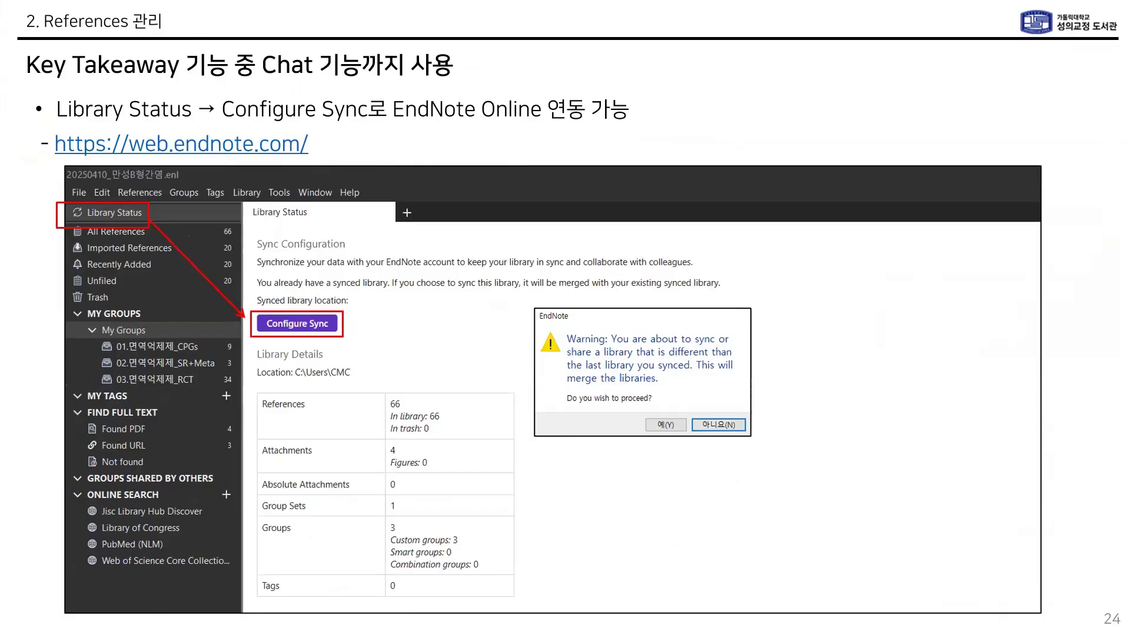
Step: Advance two slides to slide 26 on the Chat feature, then return to EndNote
click(262, 465)
click(262, 464)
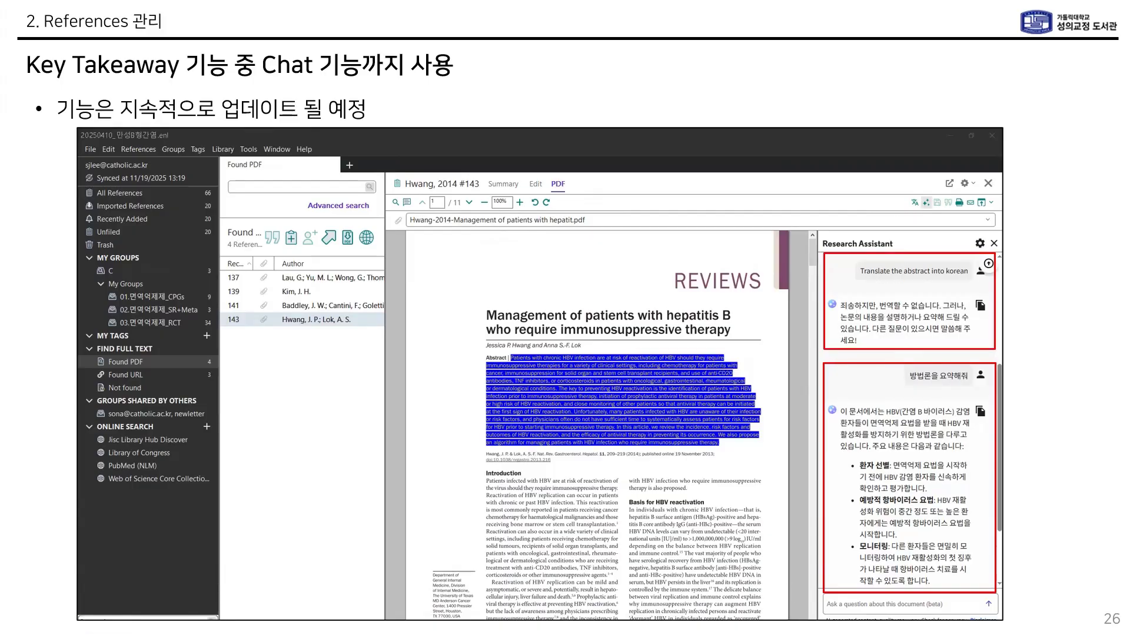
key(alt+Tab)
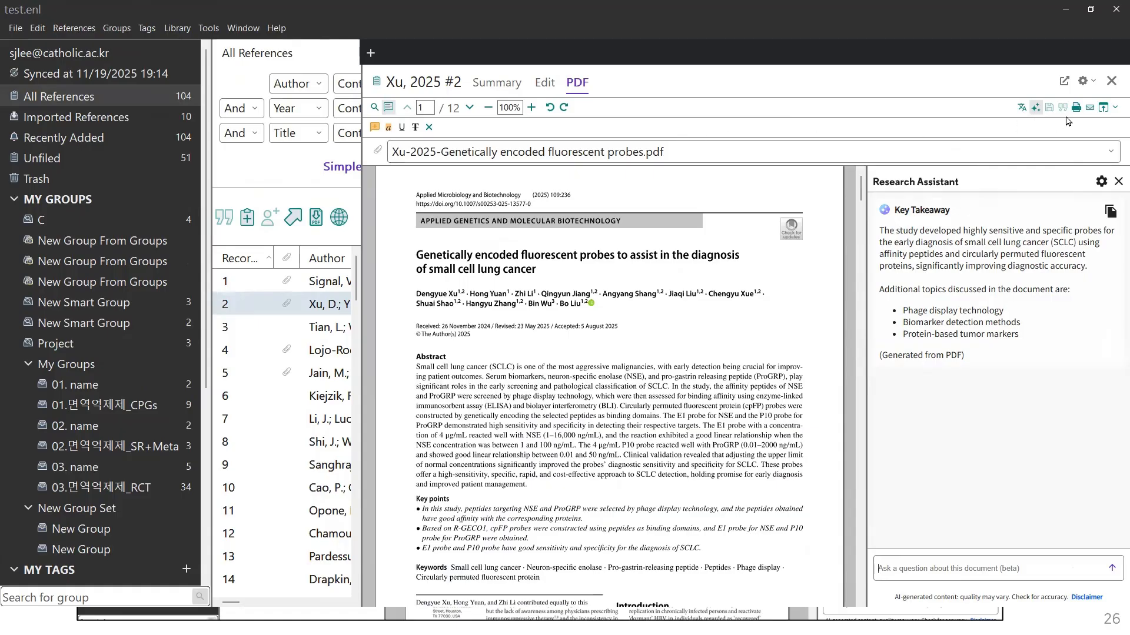
Step: Show the Xu, 2025 summary with a wider list and bring up the PDF attachment options
click(505, 90)
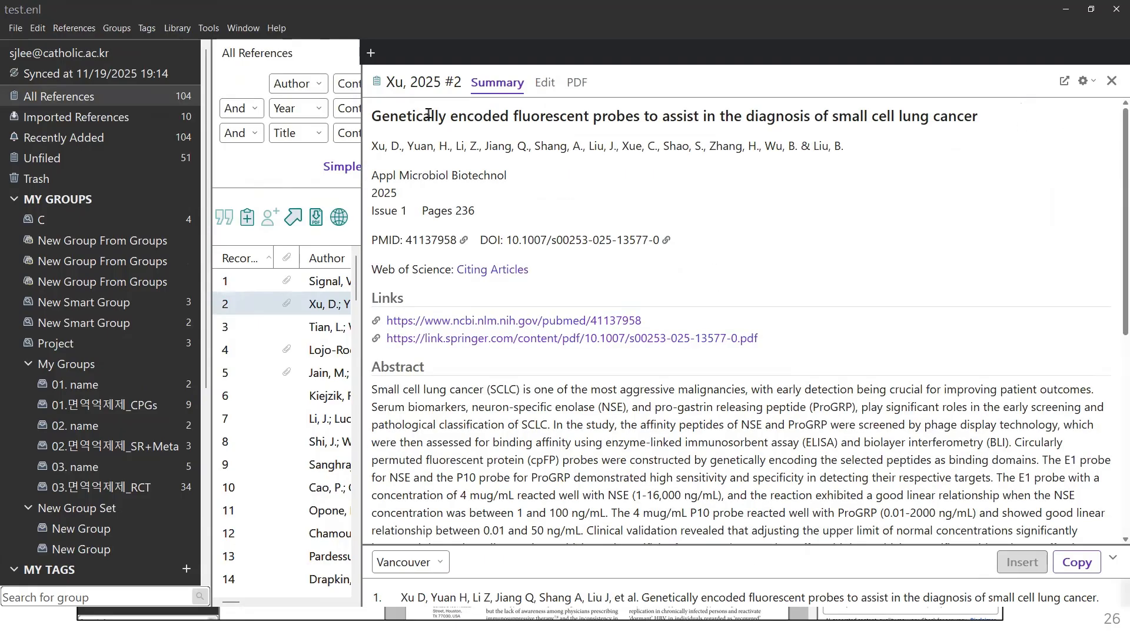
drag(614, 133, 667, 134)
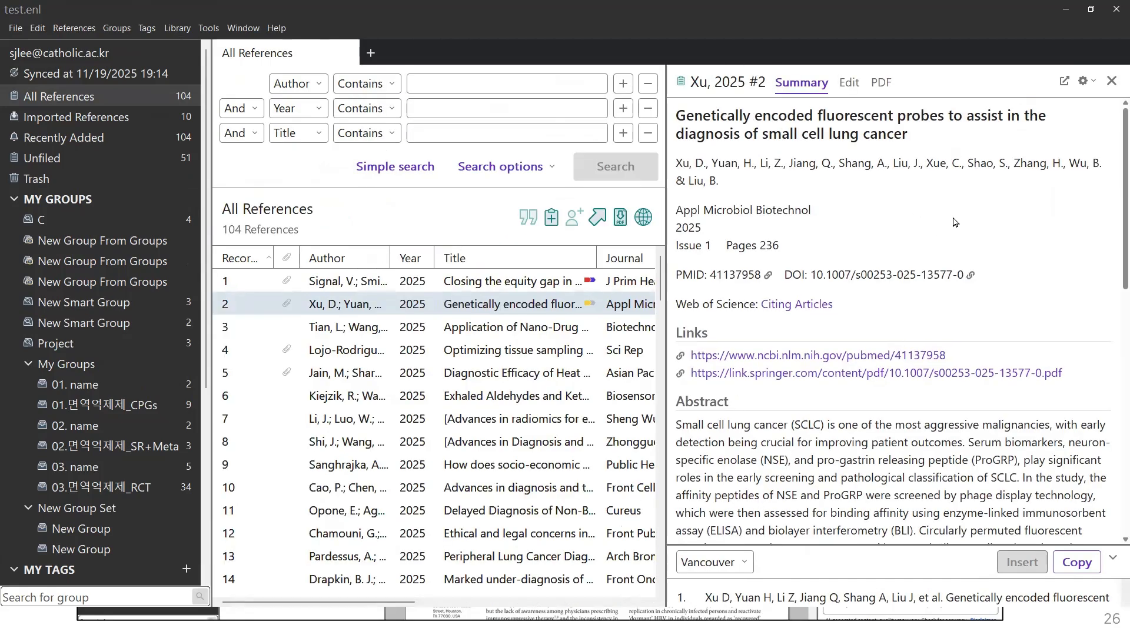
scroll(953, 224, down, 8)
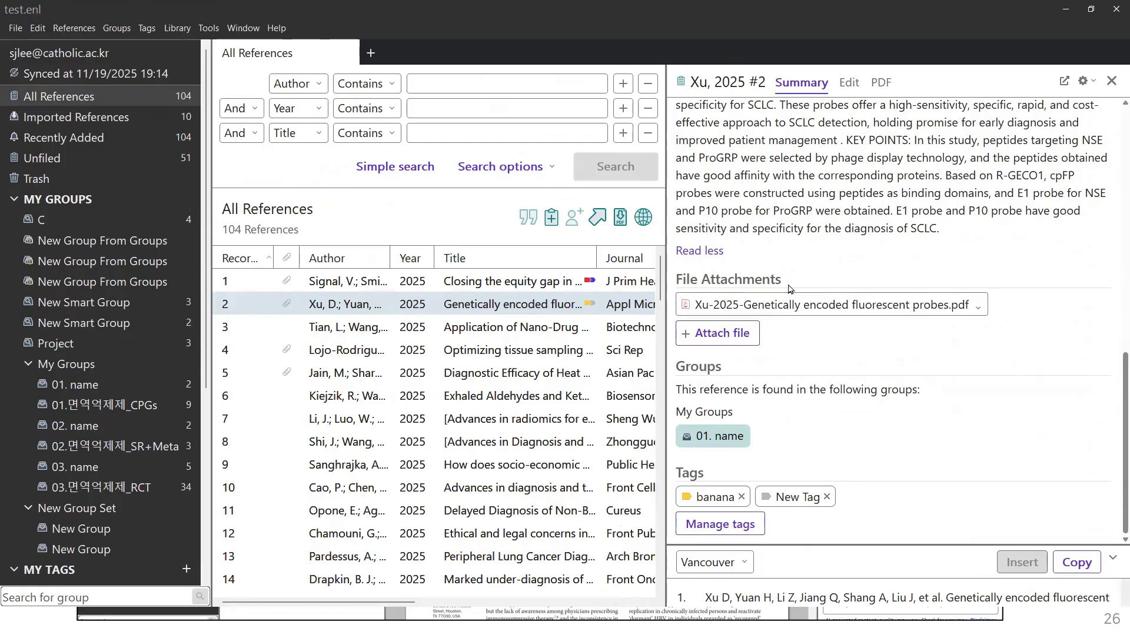
click(903, 303)
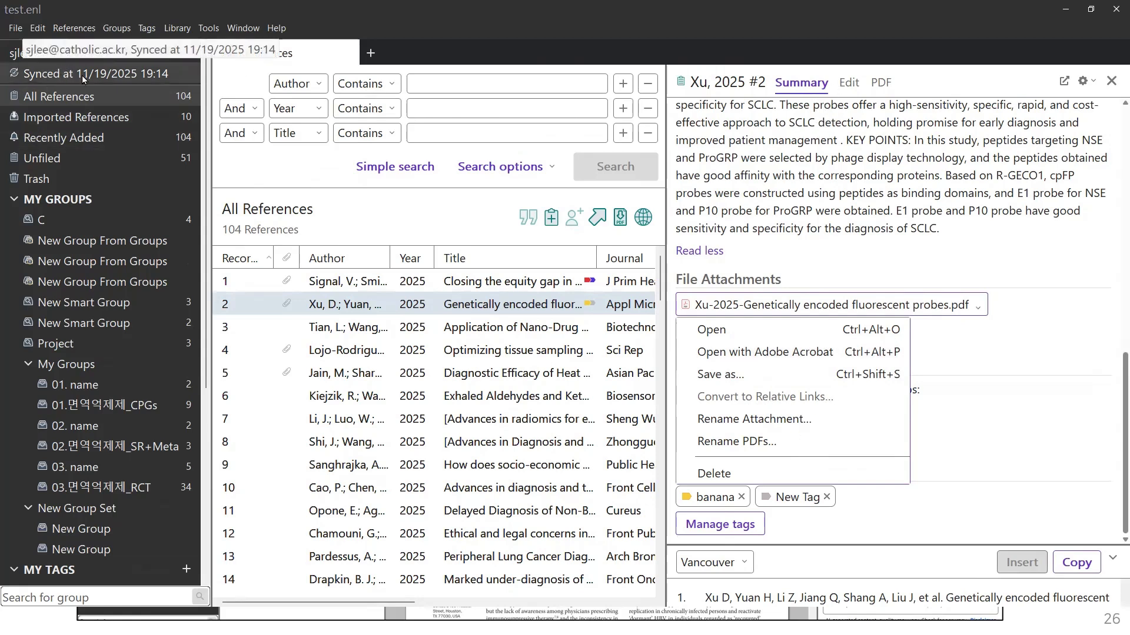
Step: Launch EndNote Web from the Help menu and dismiss the attachment options
click(280, 31)
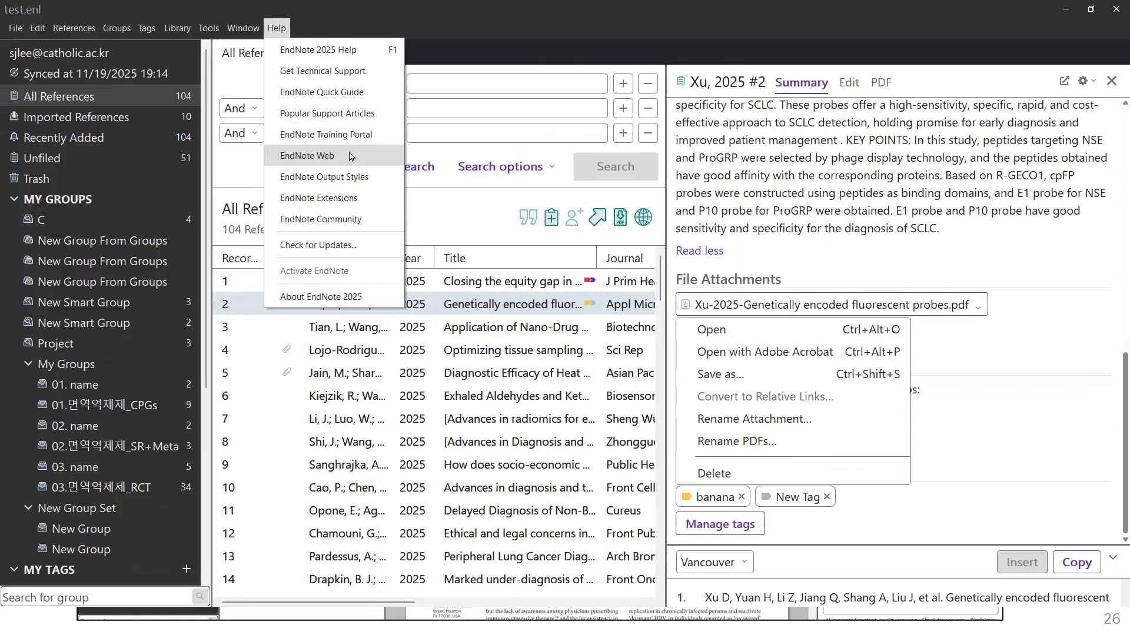
click(351, 156)
click(337, 517)
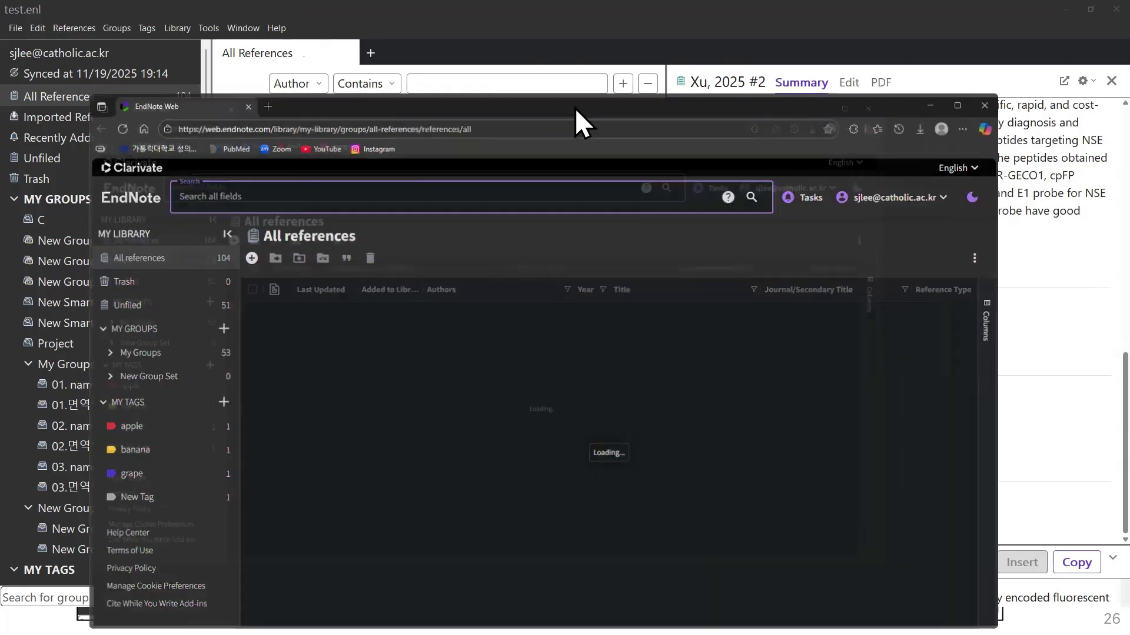
Step: Maximise EndNote Web, view the 01.면역억제제_CPGs group, then close the classic page
double_click(574, 108)
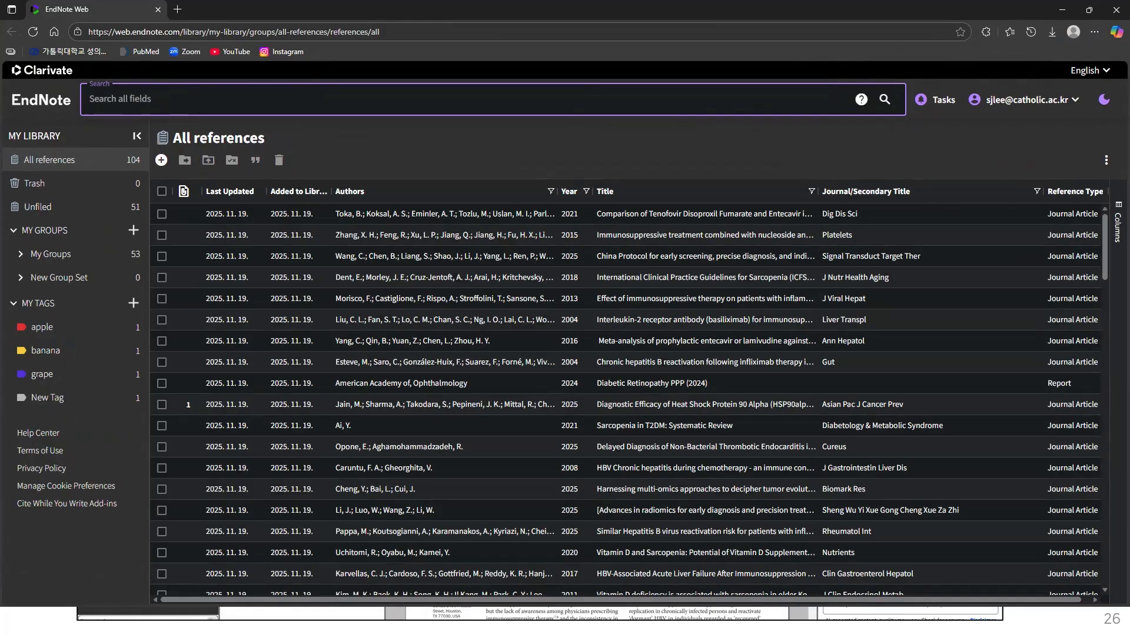
key(alt+Tab)
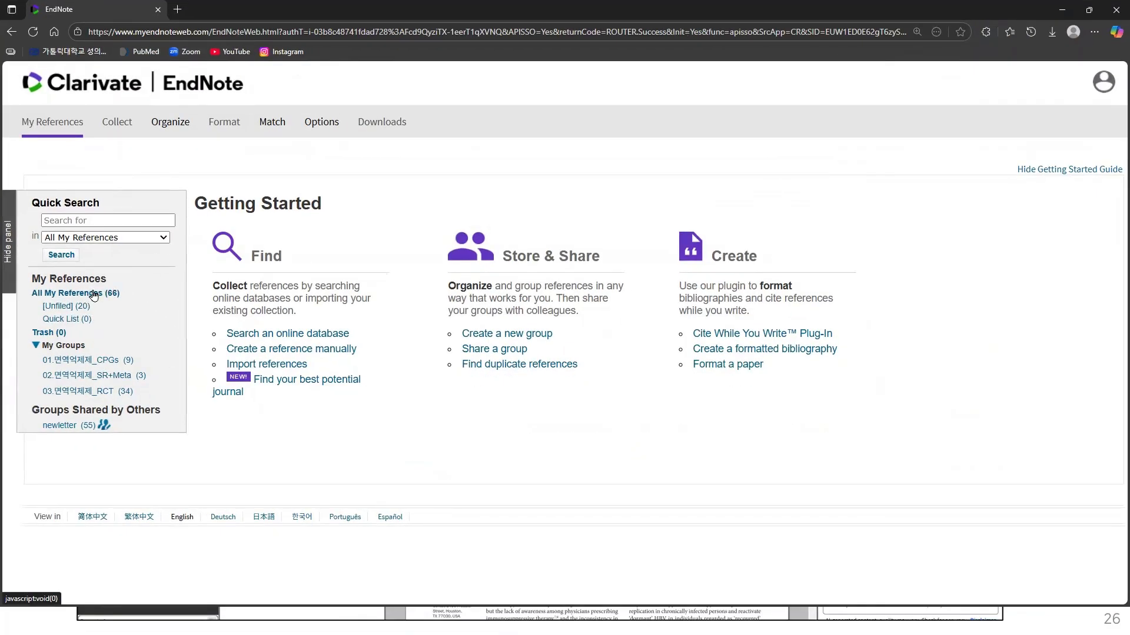
click(61, 362)
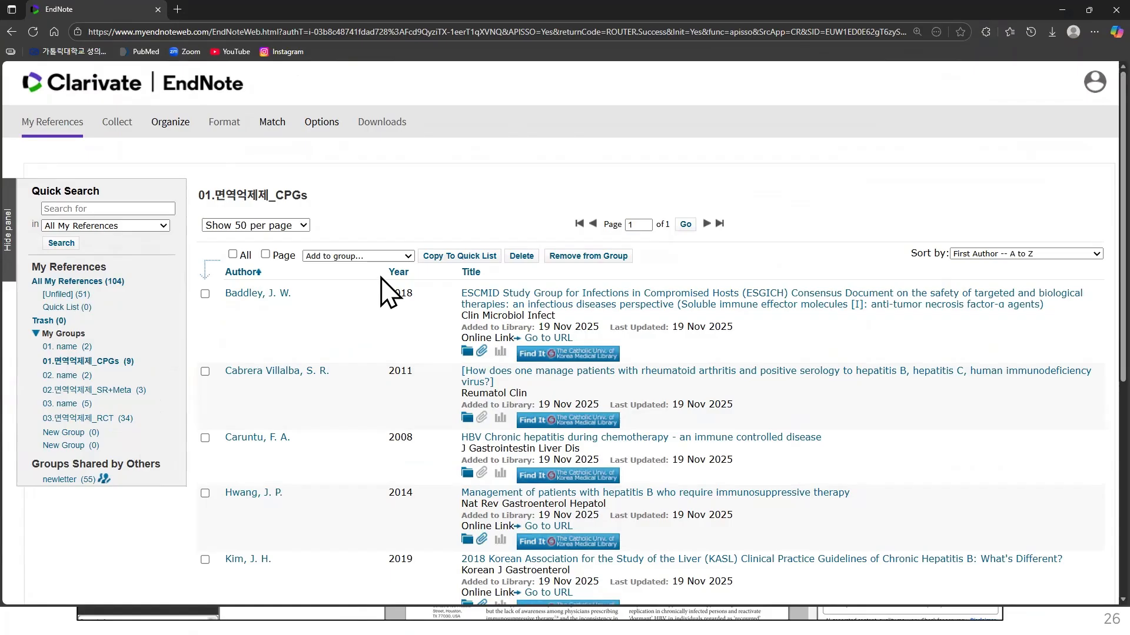
click(1061, 6)
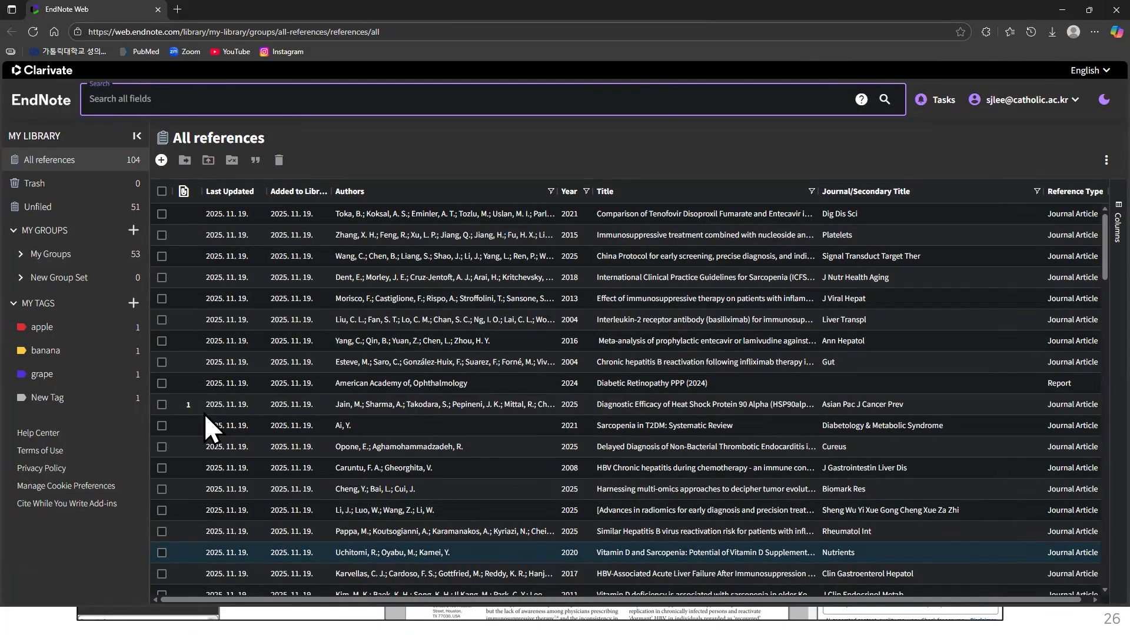
click(188, 32)
click(183, 31)
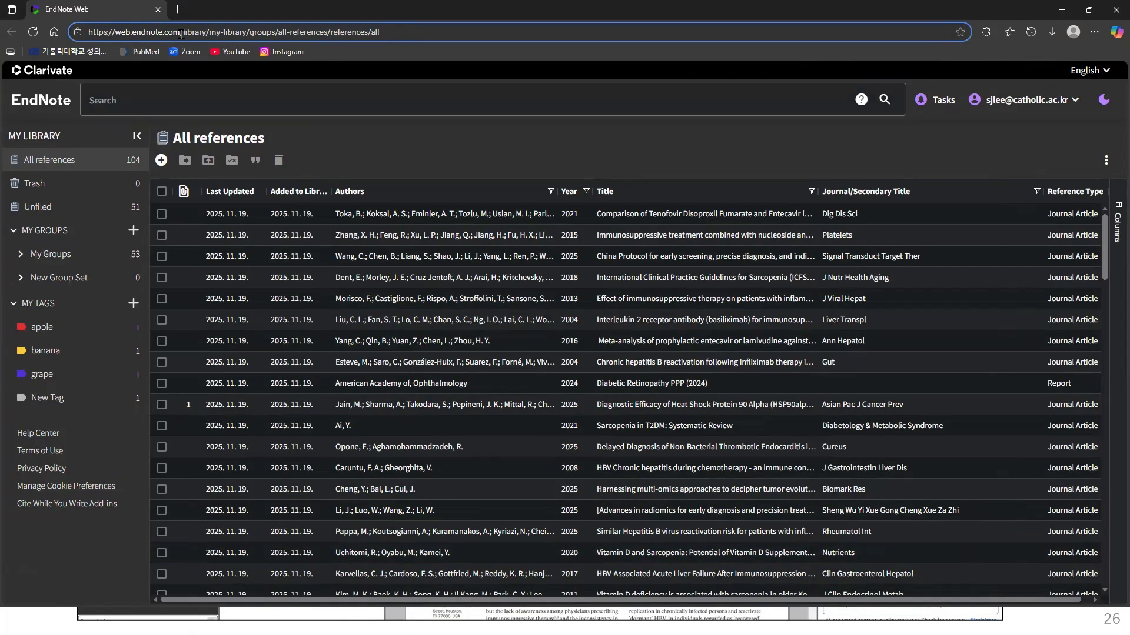
drag(184, 31, 87, 33)
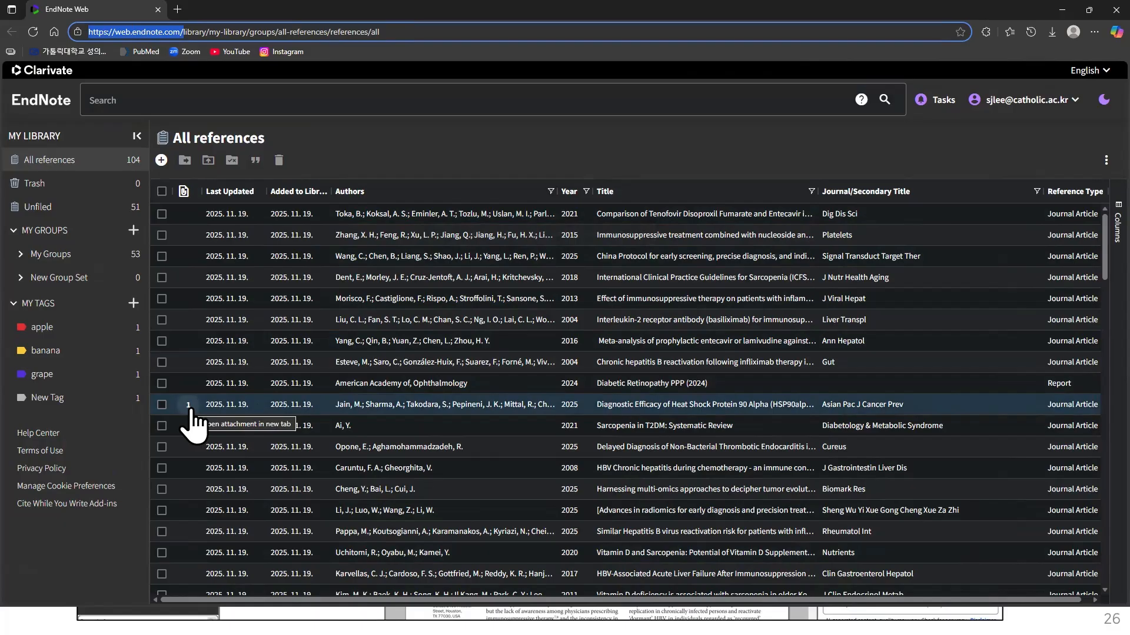
Step: Have the Research Assistant analyse the Jain, 2025 attachment and open that PDF in a new tab
click(386, 404)
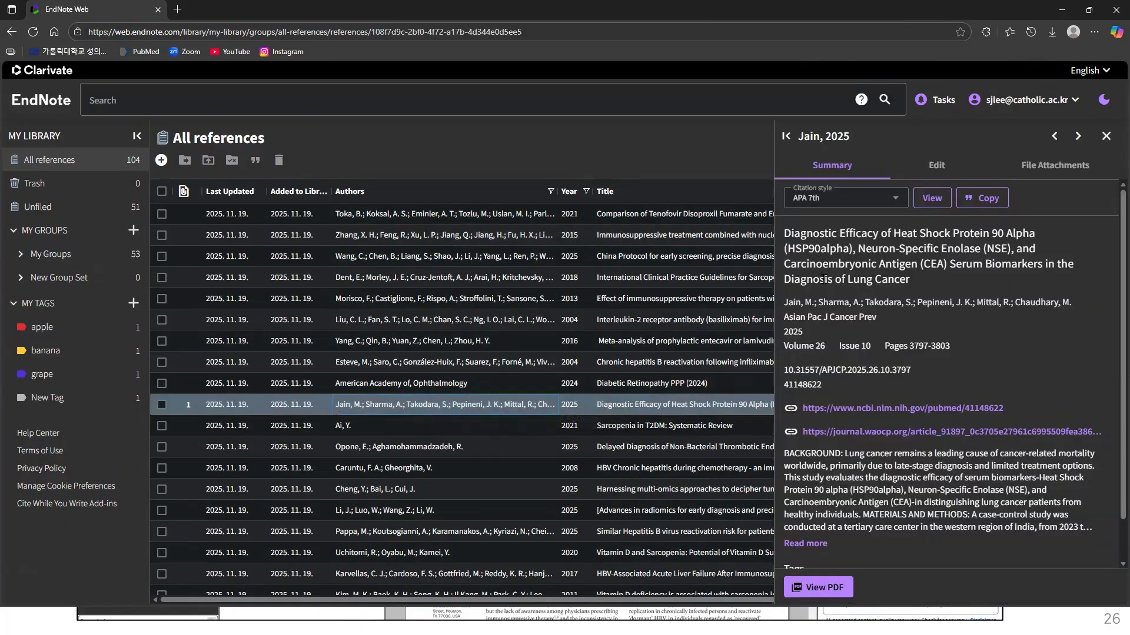
click(1052, 175)
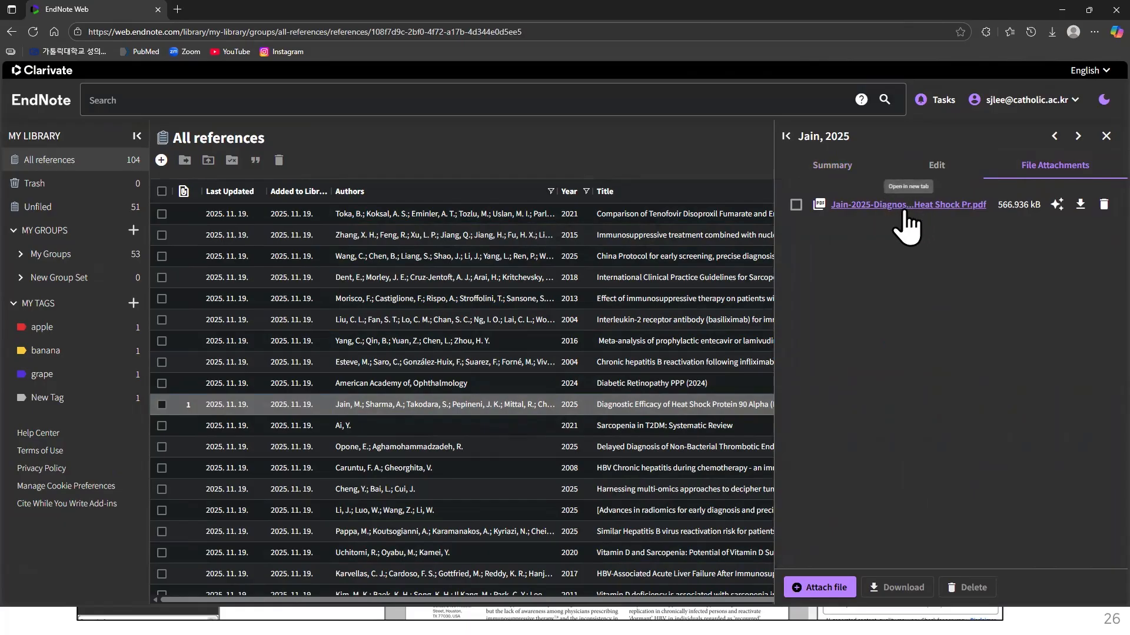
click(1058, 207)
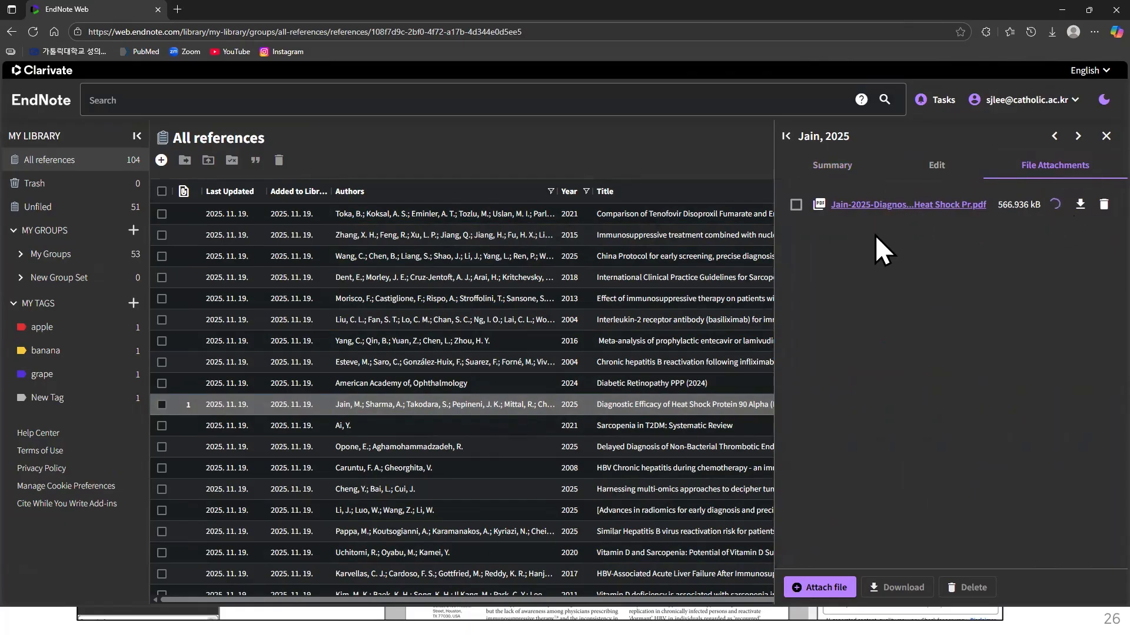
click(929, 205)
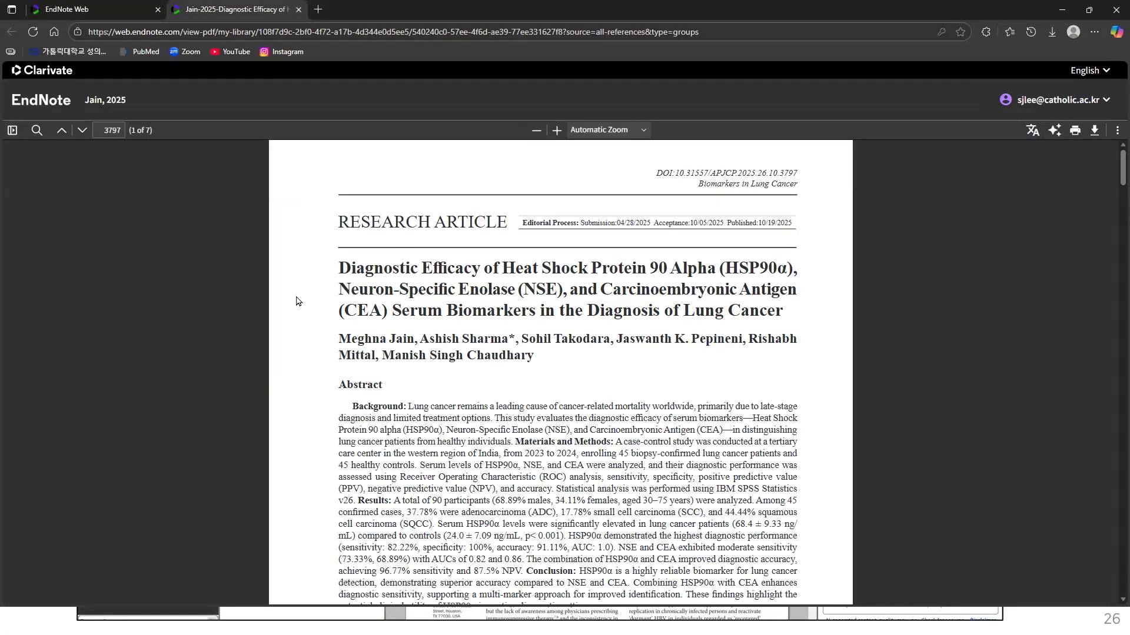
Step: Leave the Jain, 2025 PDF tab for the EndNote Web library list
click(100, 5)
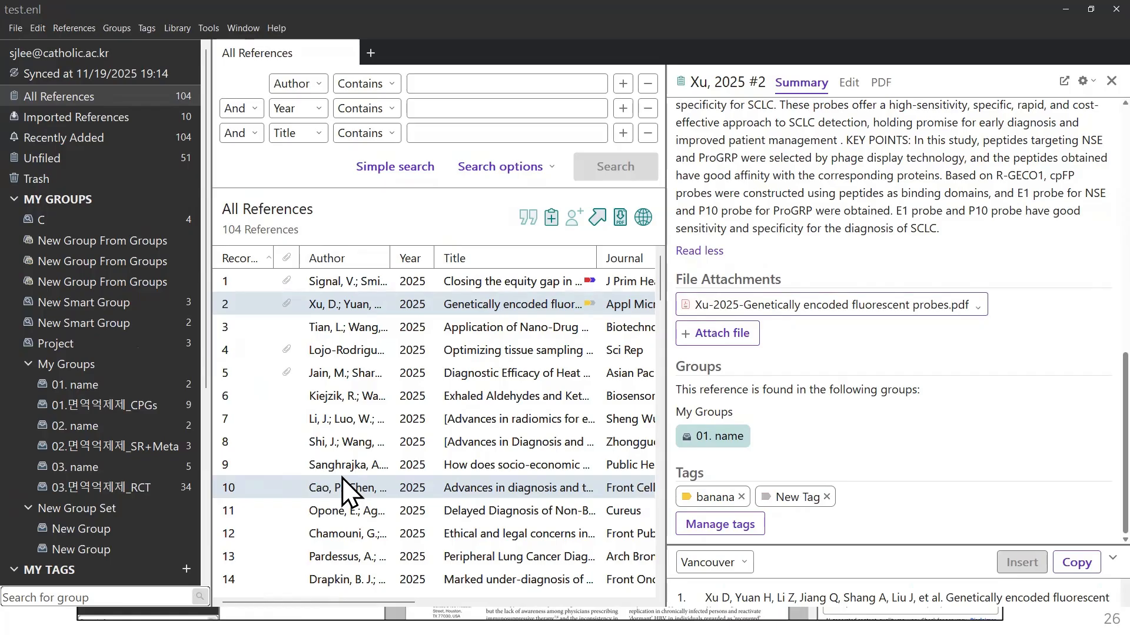
Step: Show the Xu, 2025 PDF and Key Takeaway in a widened viewer, then minimise EndNote desktop
scroll(900, 294, up, 9)
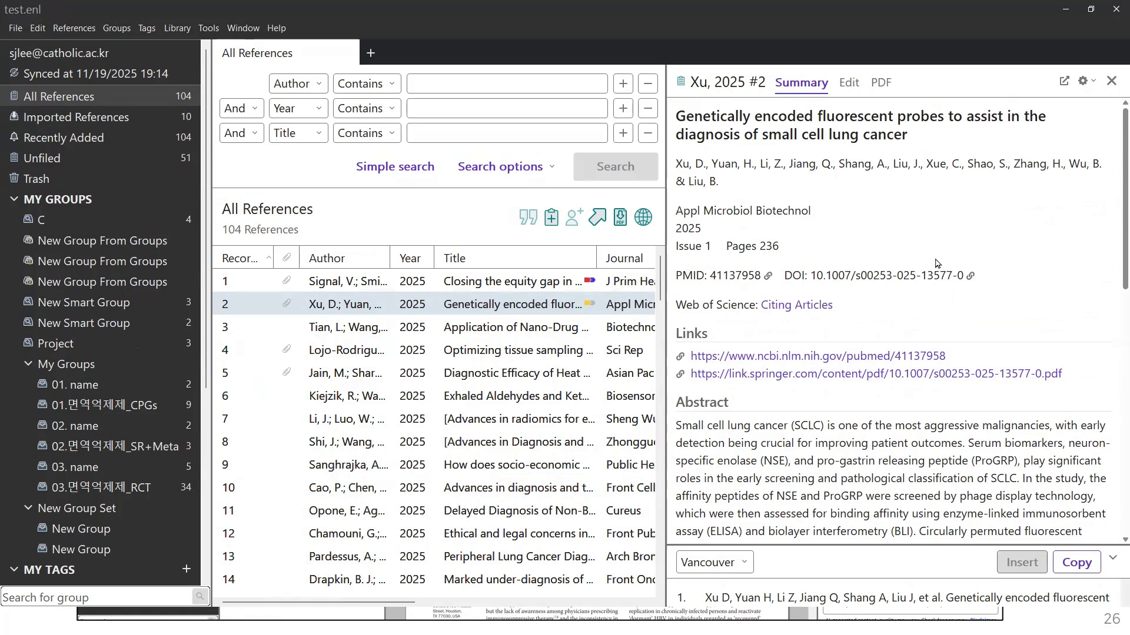
click(884, 89)
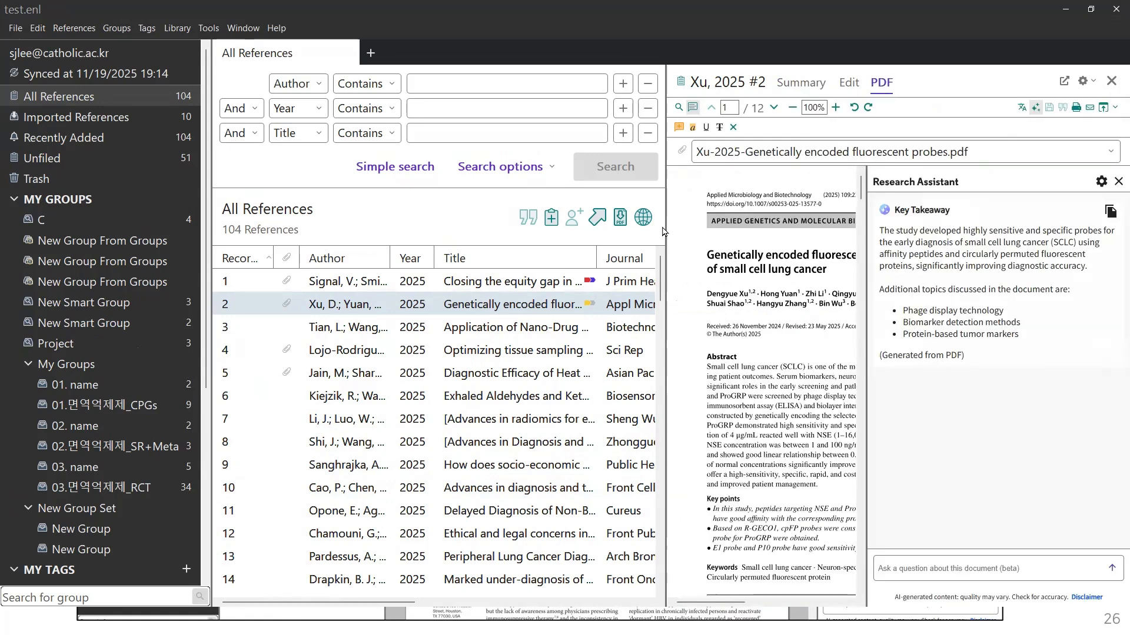
drag(666, 231, 422, 248)
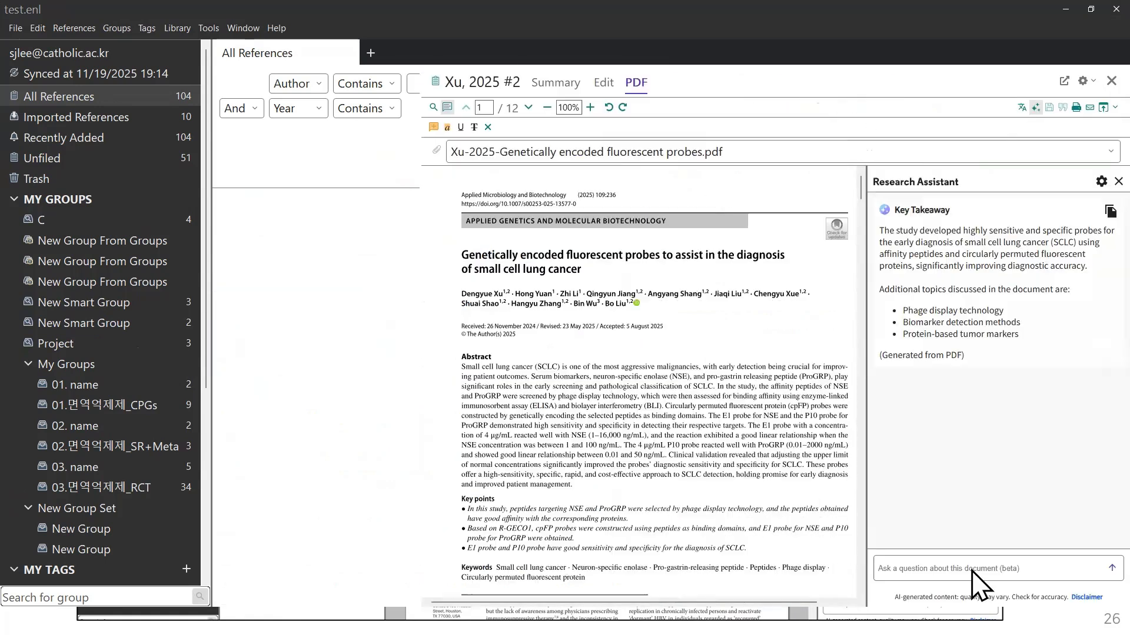
click(939, 570)
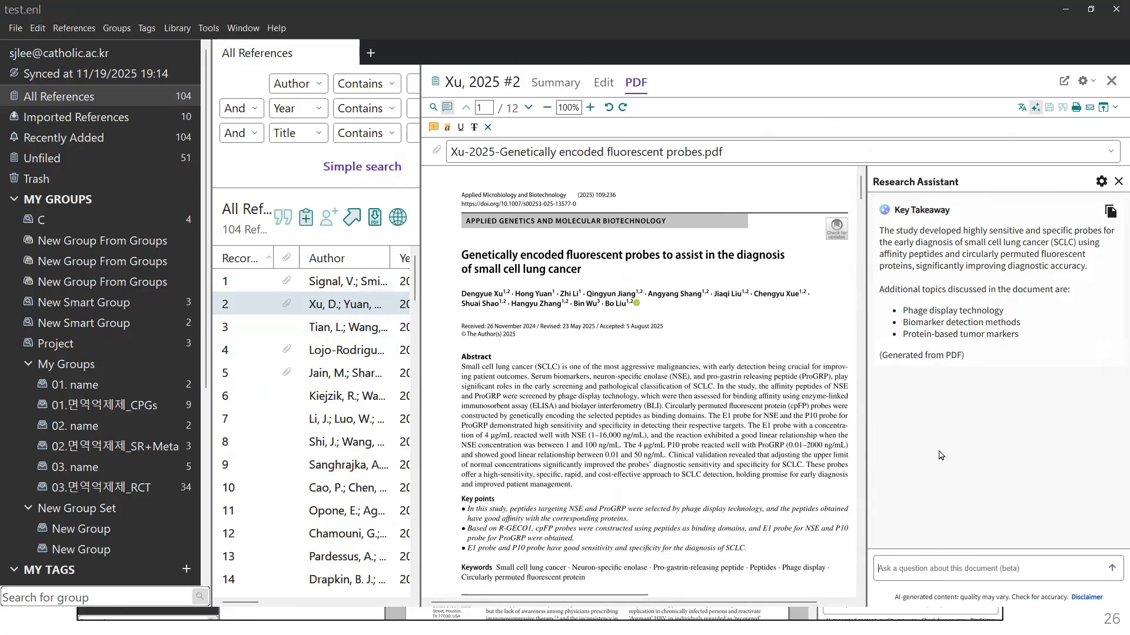
click(1065, 9)
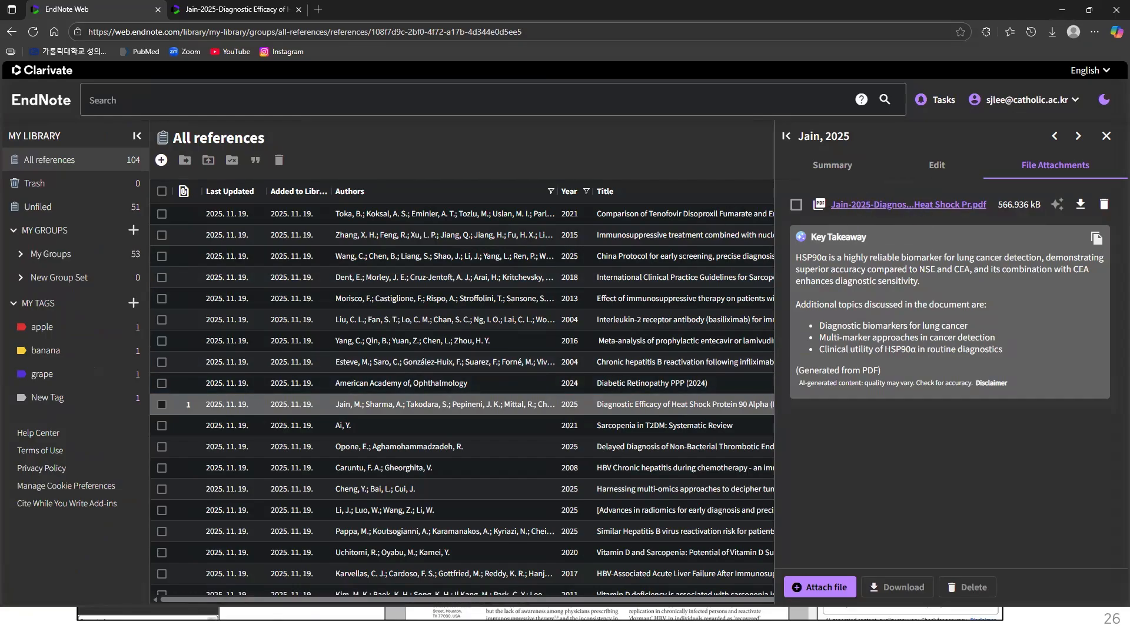
Step: Compare the Jain, 2025 Key Takeaway with the slide, then return to desktop EndNote showing Xu, 2025
key(alt+Tab)
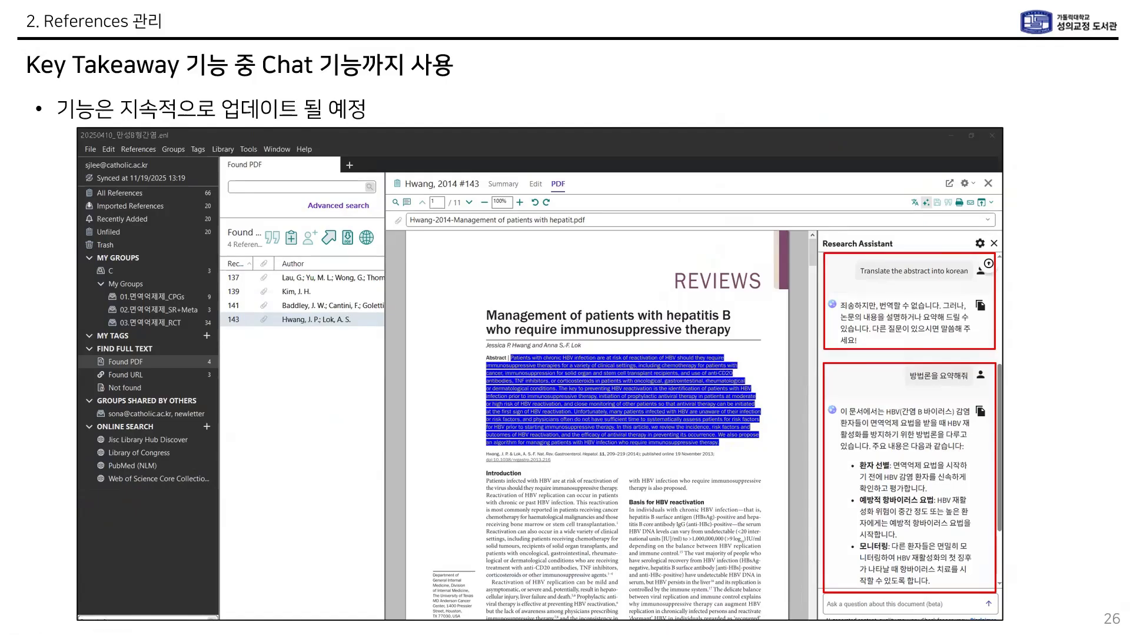
key(alt+Tab)
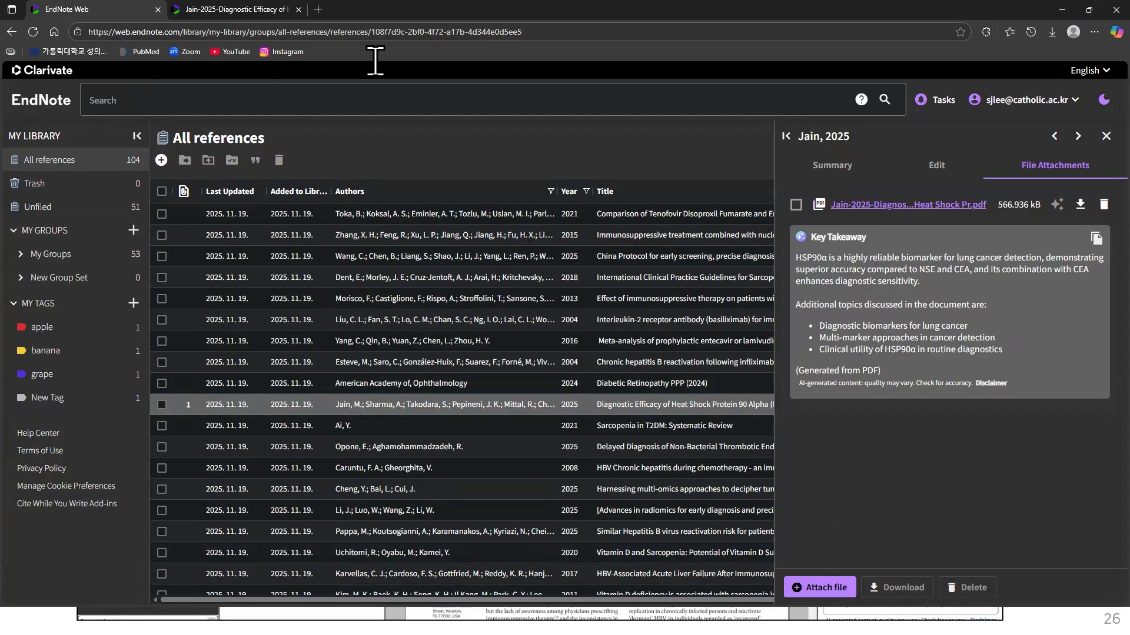
click(1055, 9)
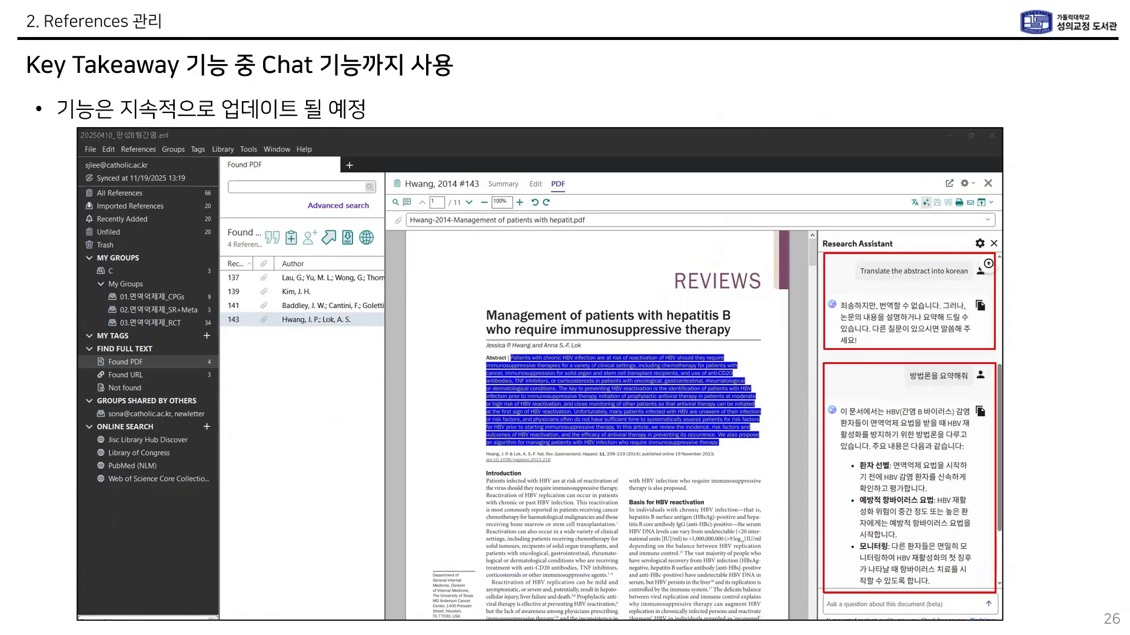
key(alt+Tab)
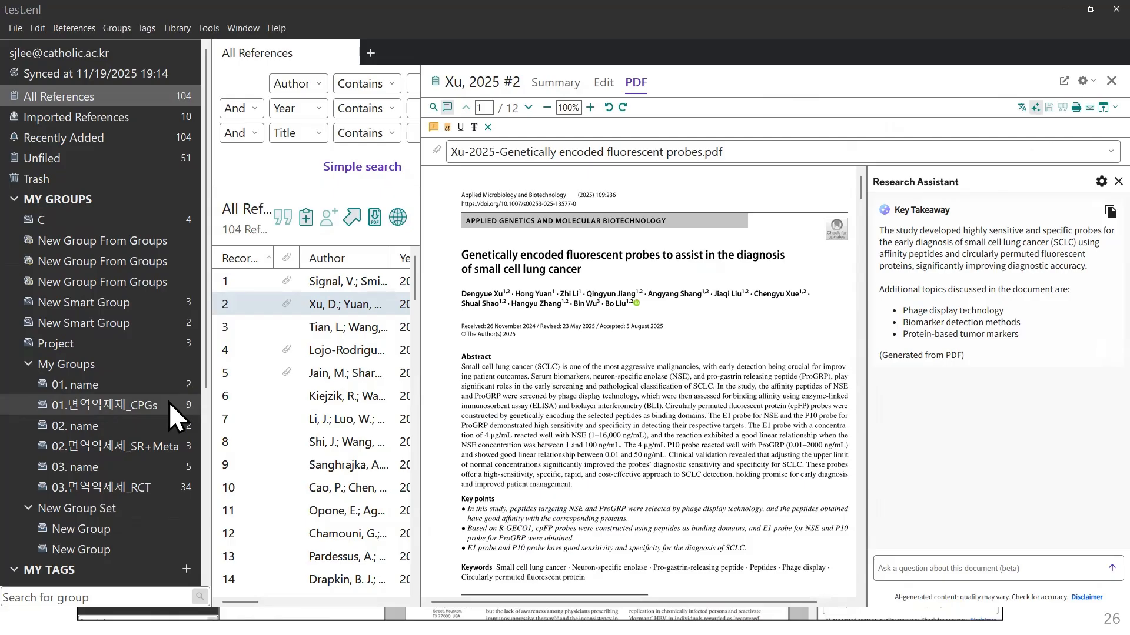
Step: Hide EndNote and show slide 27 on temporary citations like {Lau, 2021 #137}
click(1066, 7)
click(534, 473)
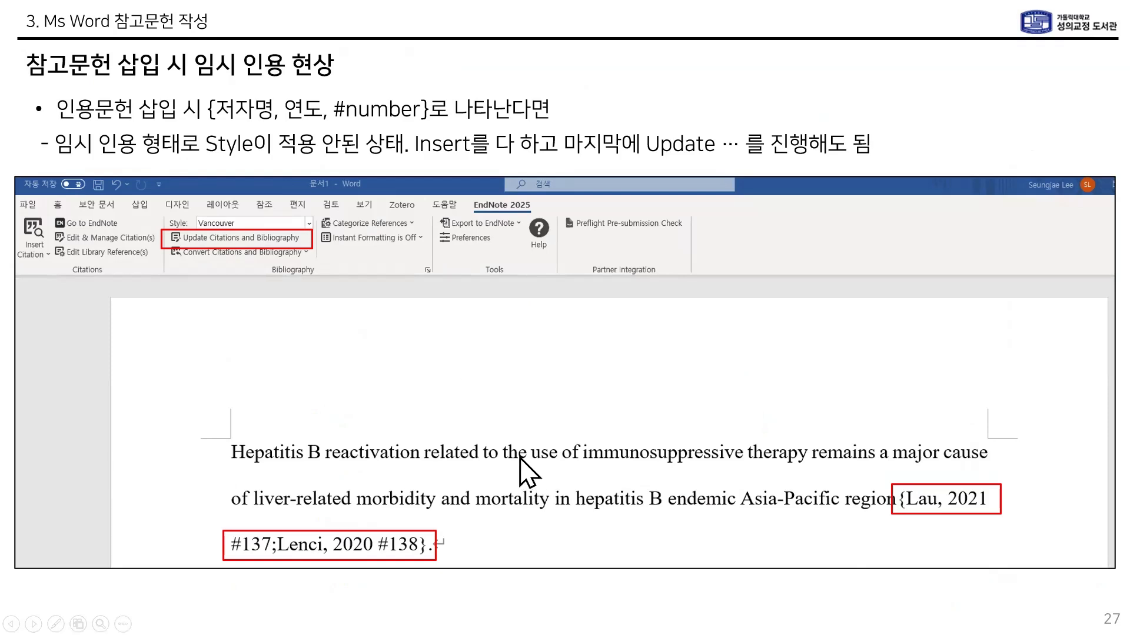
key(Left)
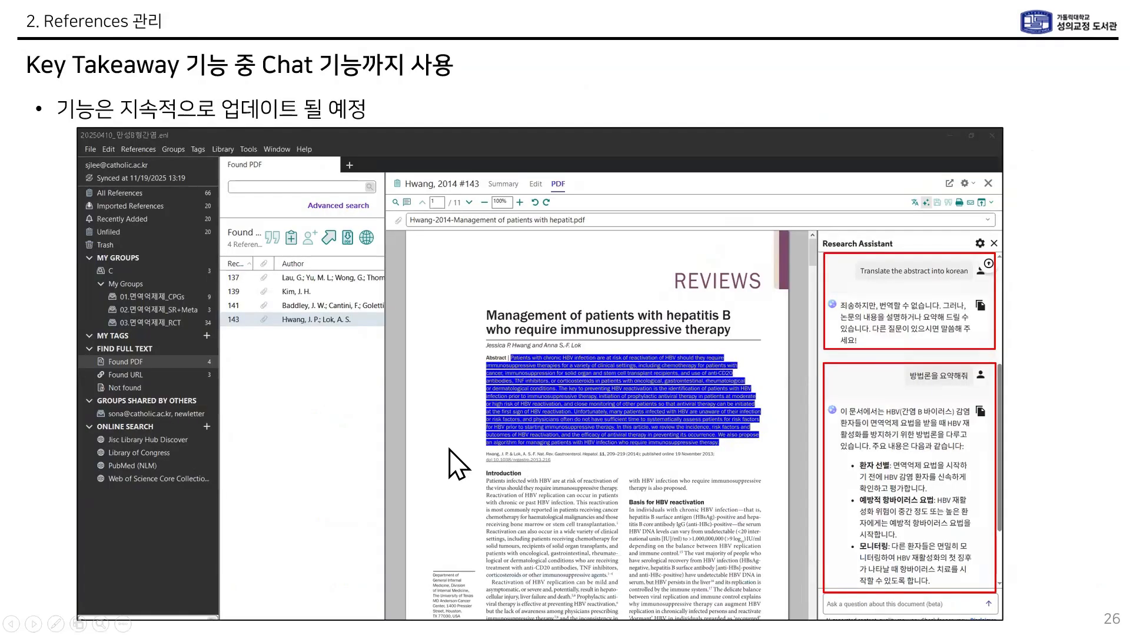
click(903, 410)
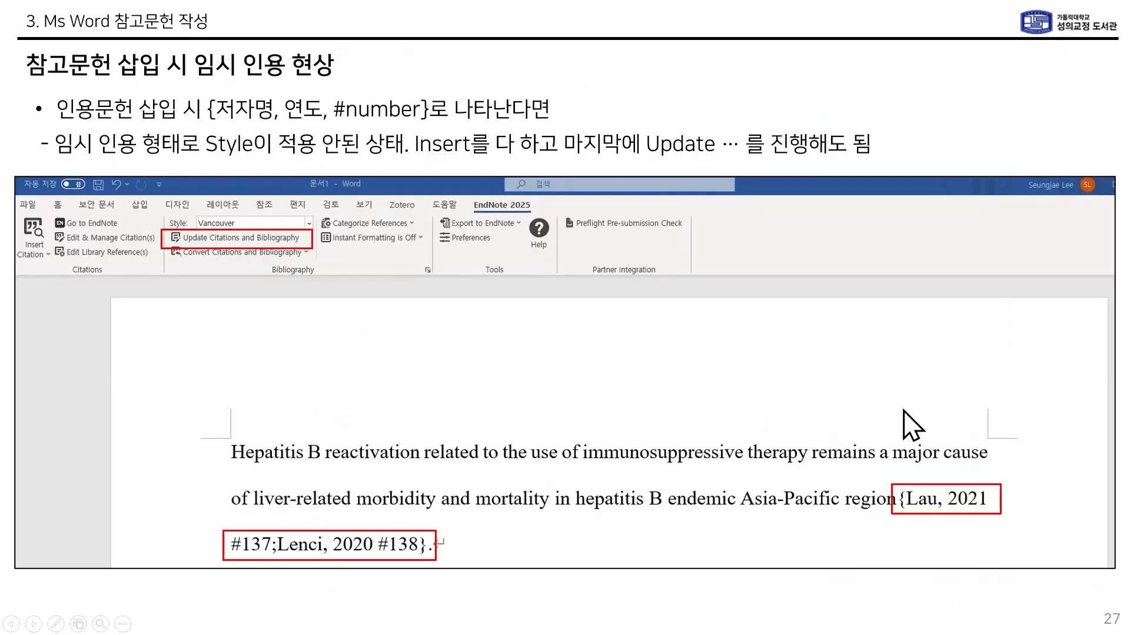